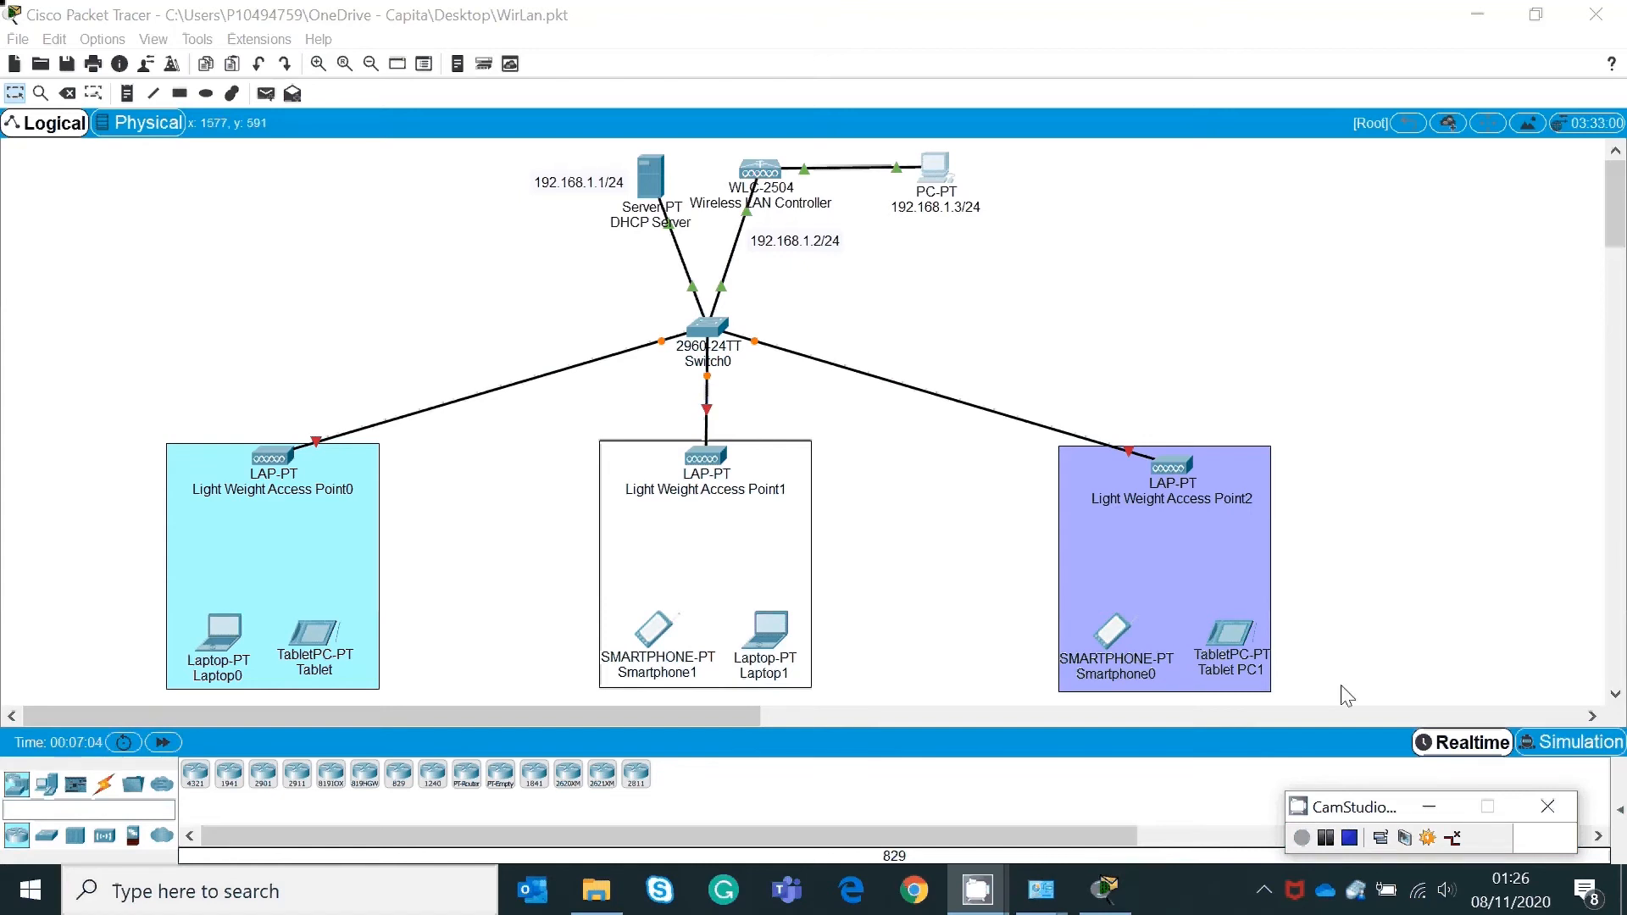
# Step: Plug power adapters into Light Weight Access Points 0, 1 and 2
pyautogui.click(1326, 837)
pyautogui.click(286, 465)
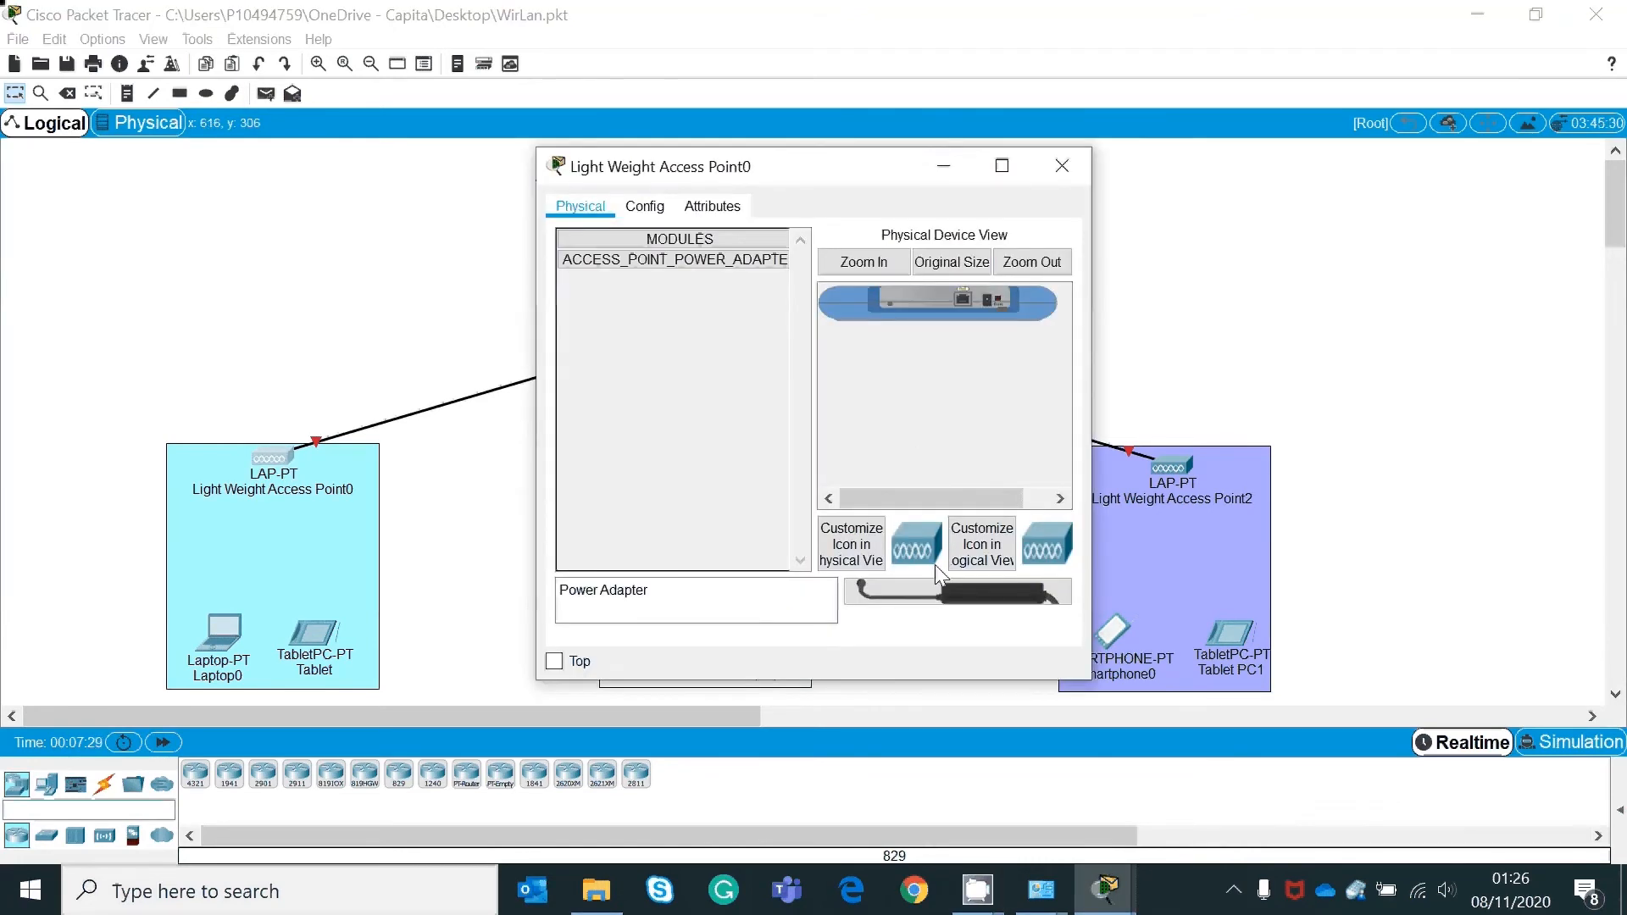
pyautogui.moveTo(959, 587); pyautogui.dragTo(991, 316)
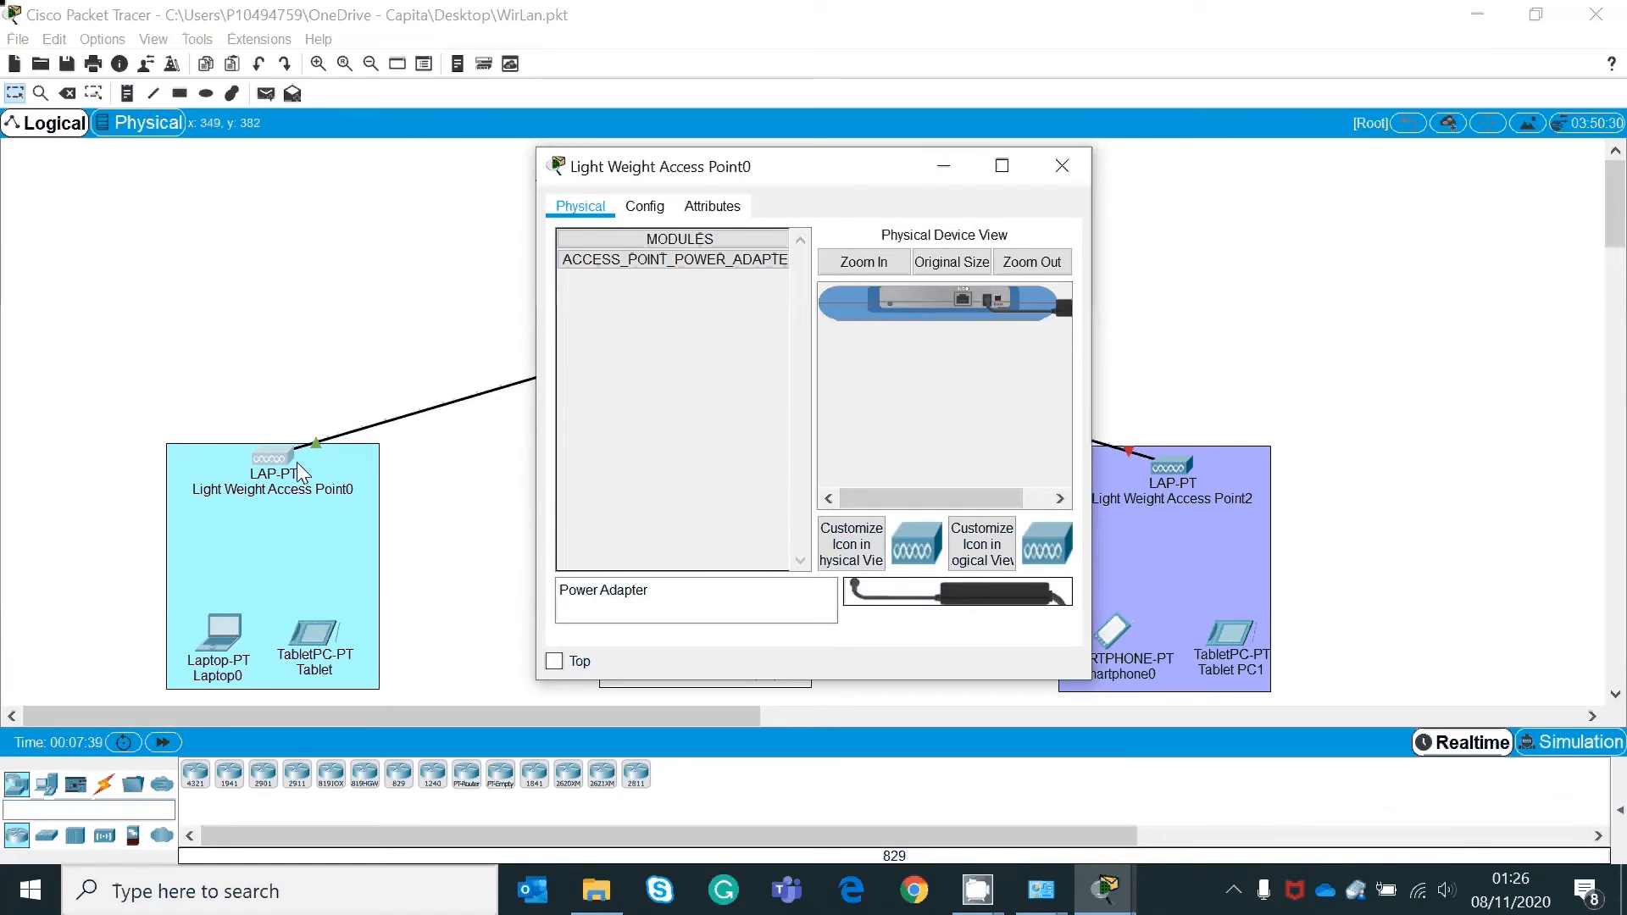
pyautogui.click(1058, 166)
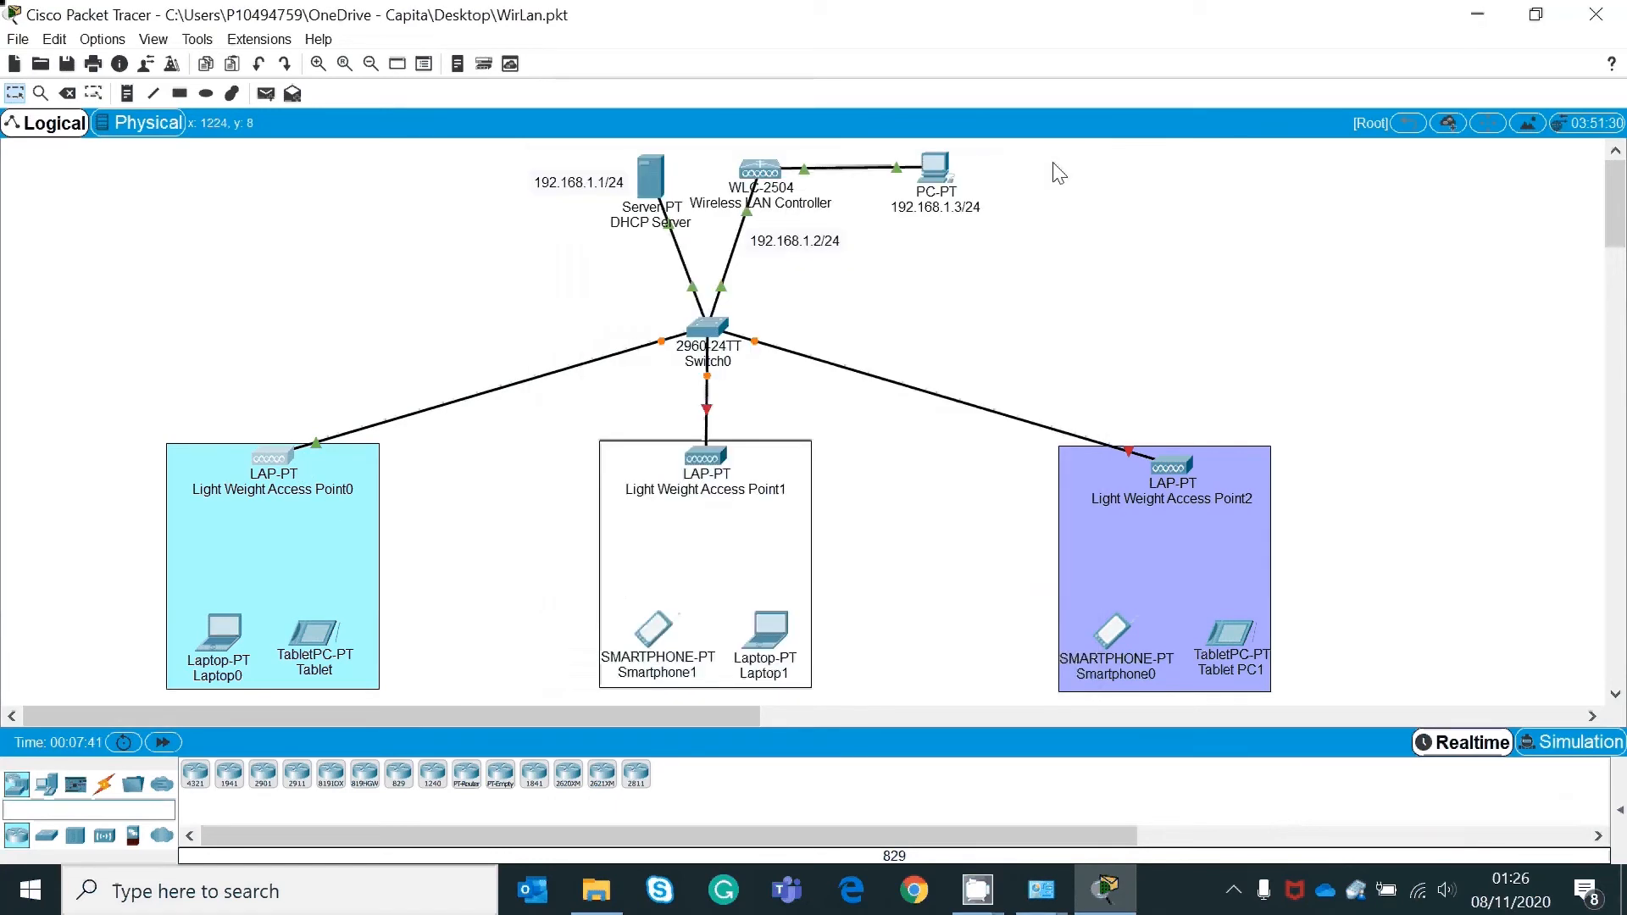
pyautogui.click(706, 458)
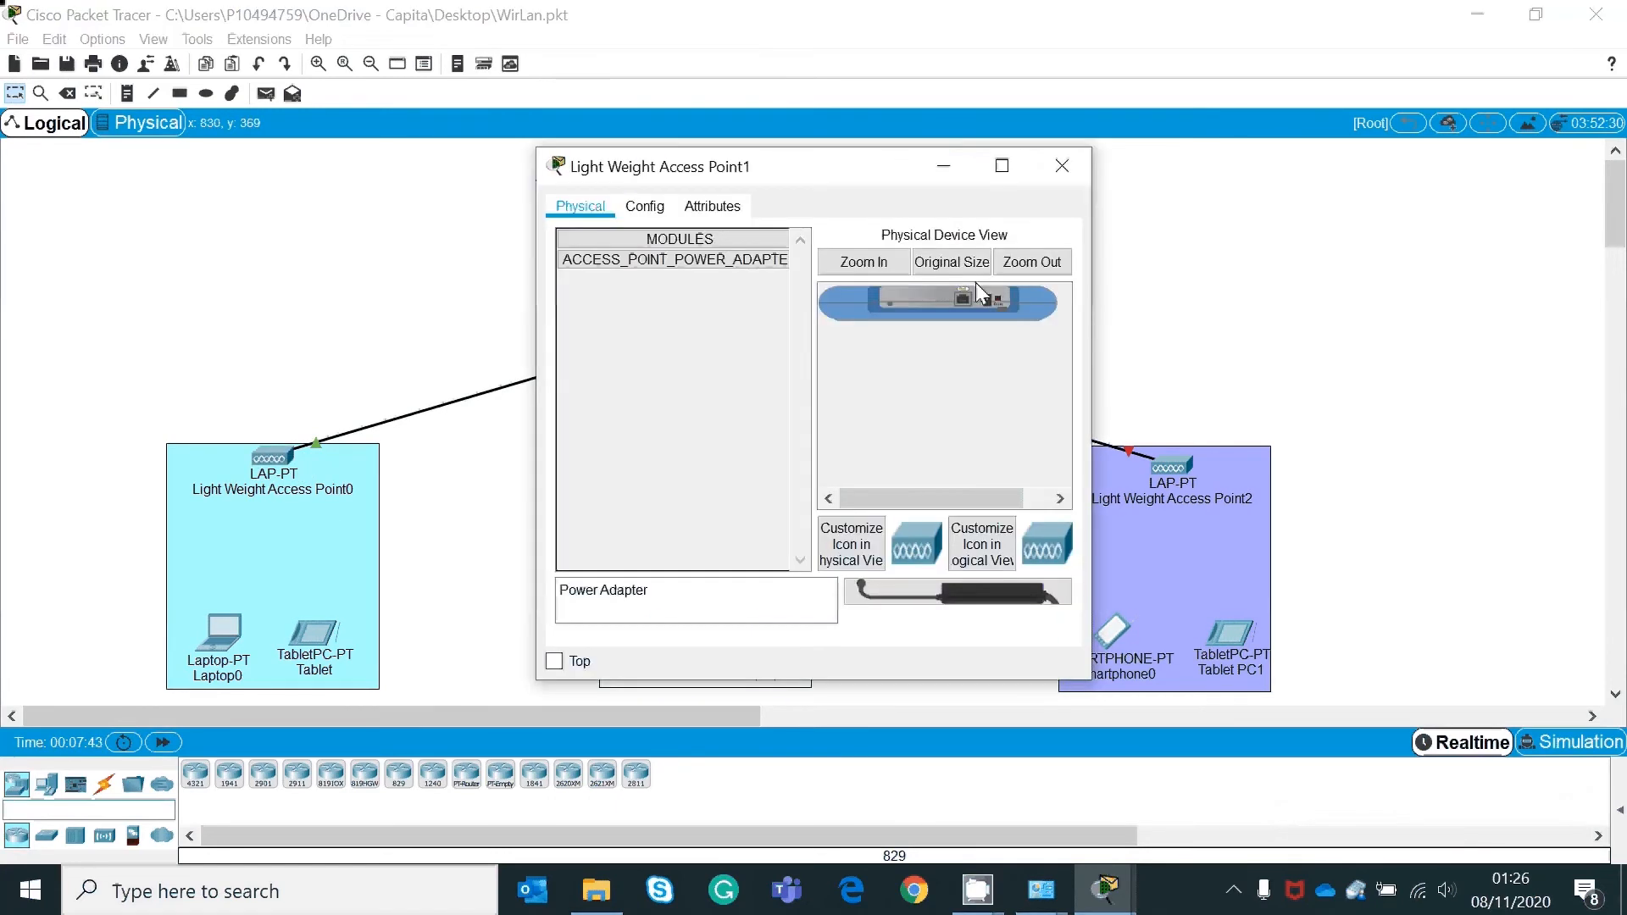
pyautogui.moveTo(953, 593); pyautogui.dragTo(1008, 327)
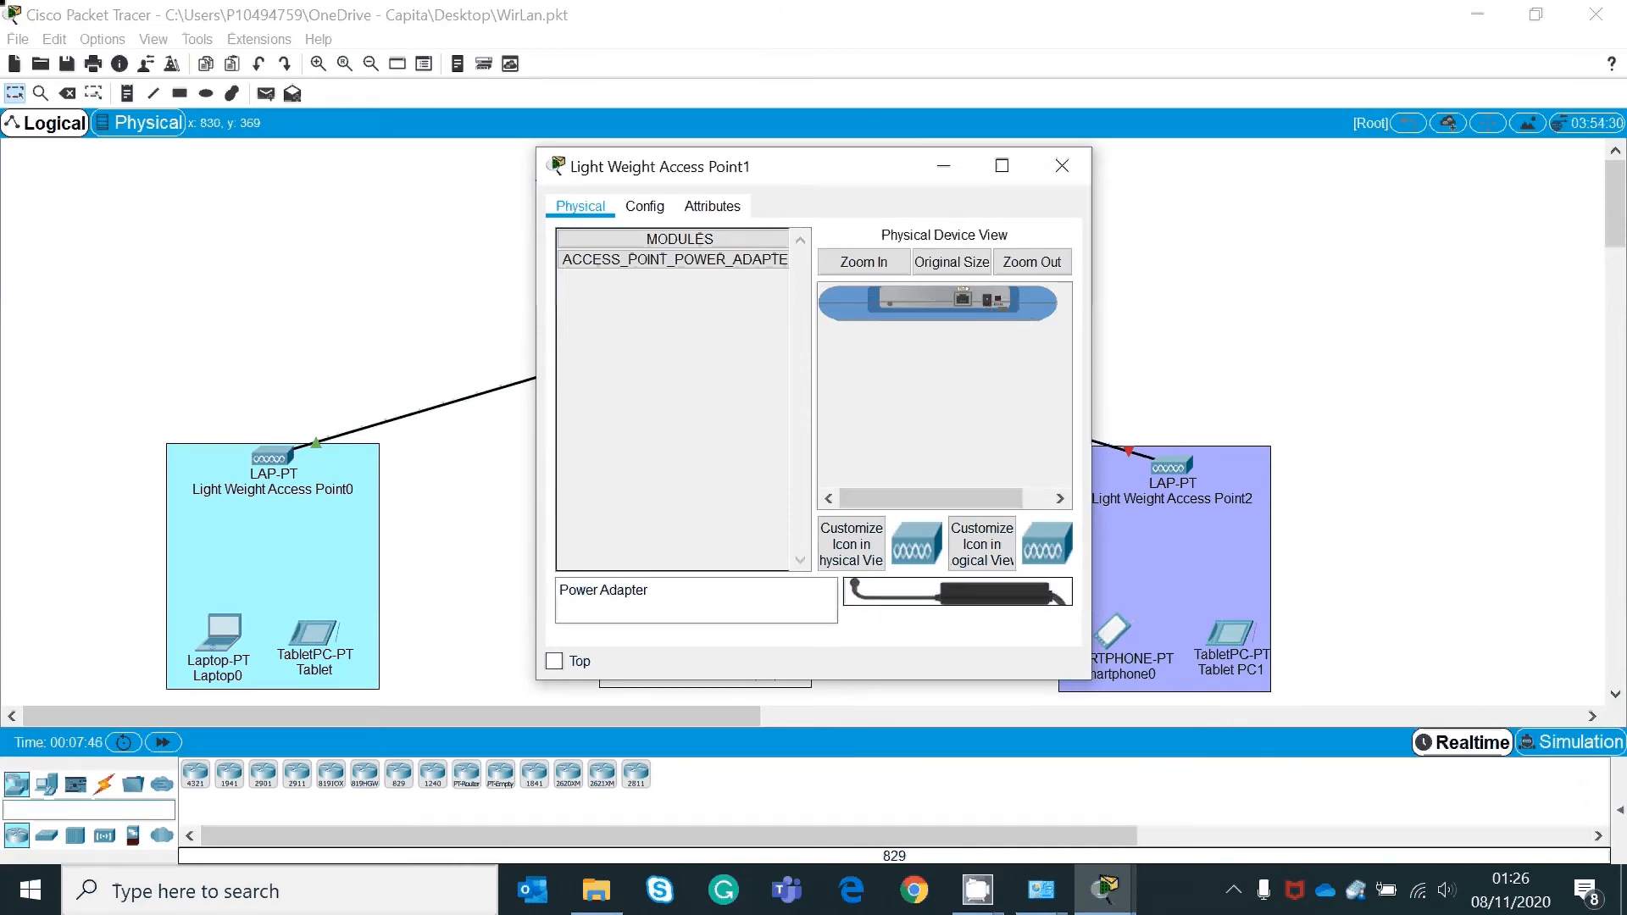
pyautogui.moveTo(978, 590); pyautogui.dragTo(984, 311)
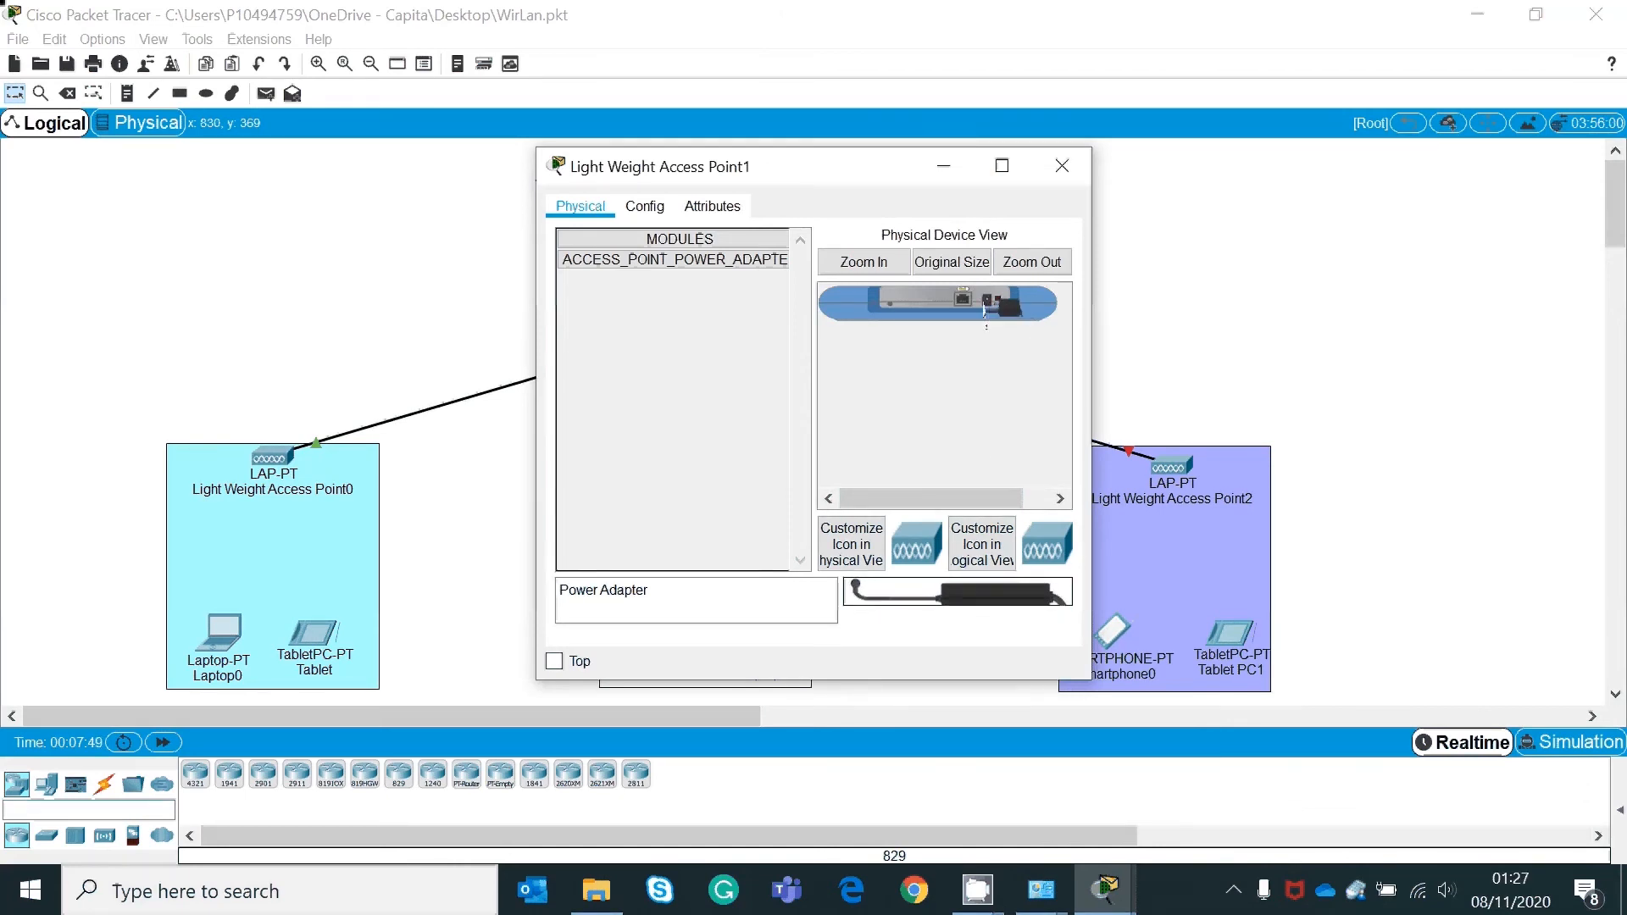
pyautogui.click(1062, 165)
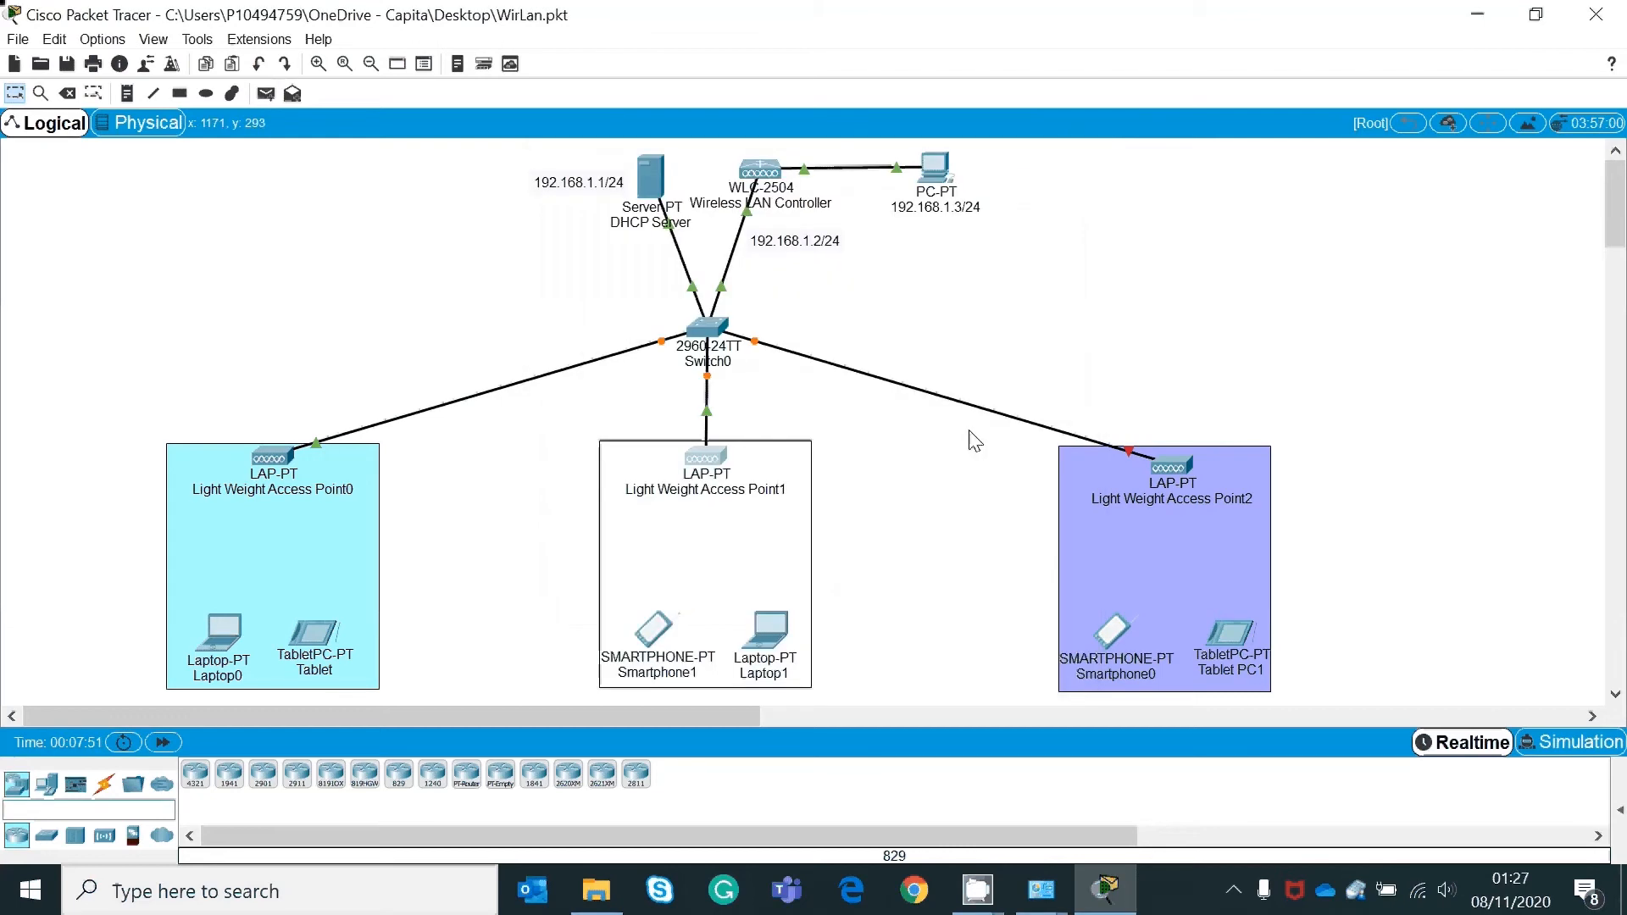
pyautogui.click(1176, 476)
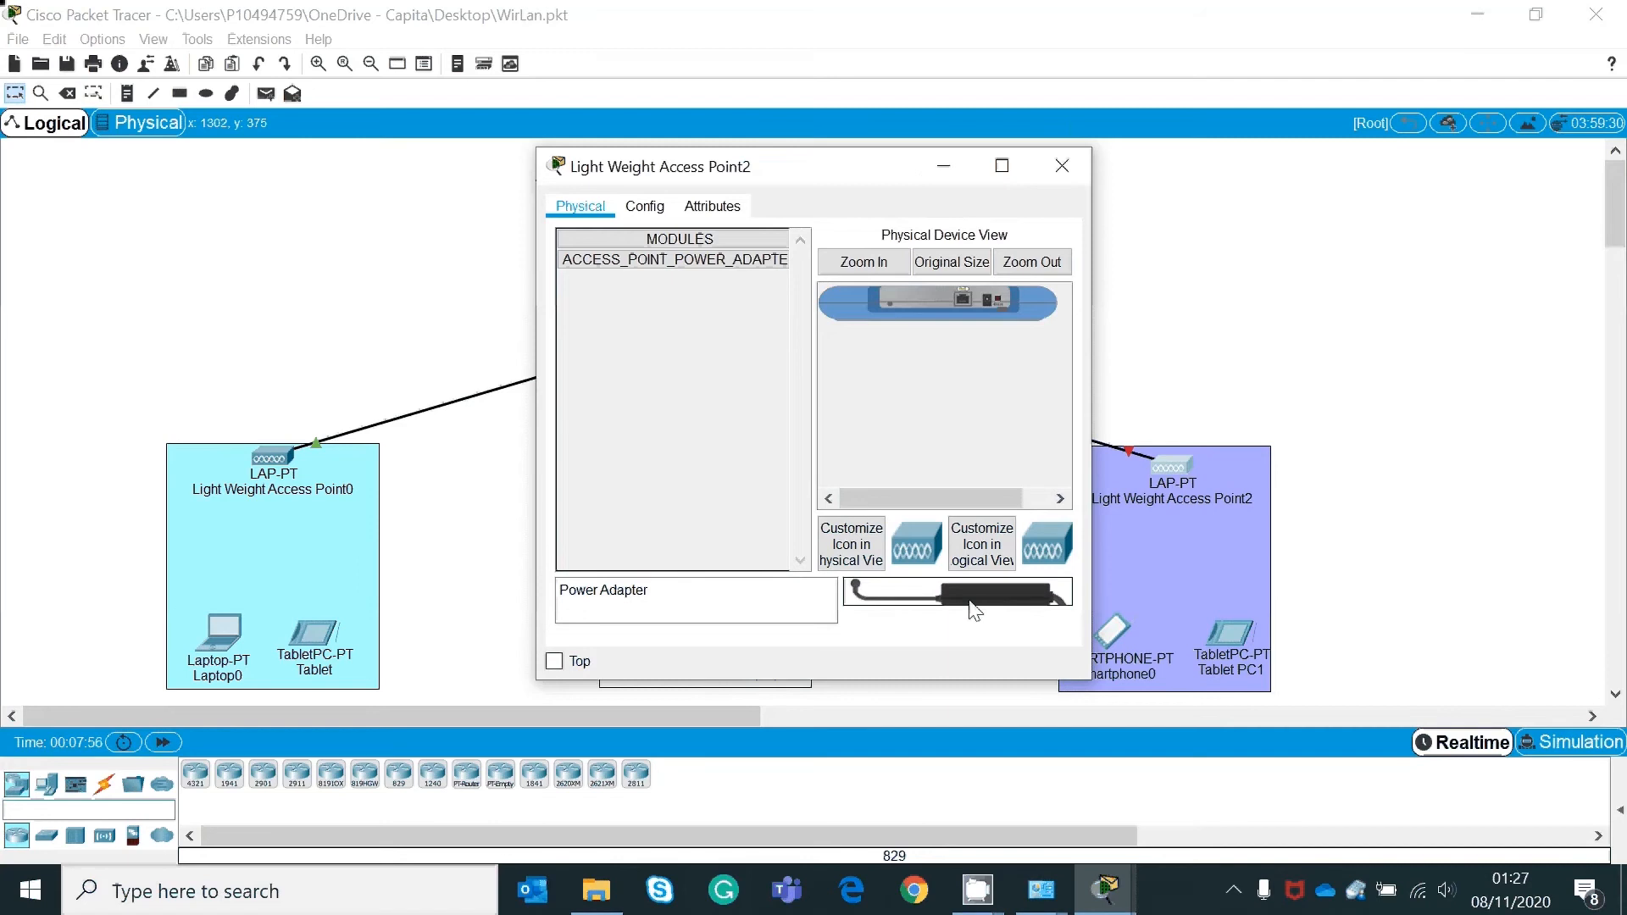
pyautogui.moveTo(974, 610); pyautogui.dragTo(1059, 307)
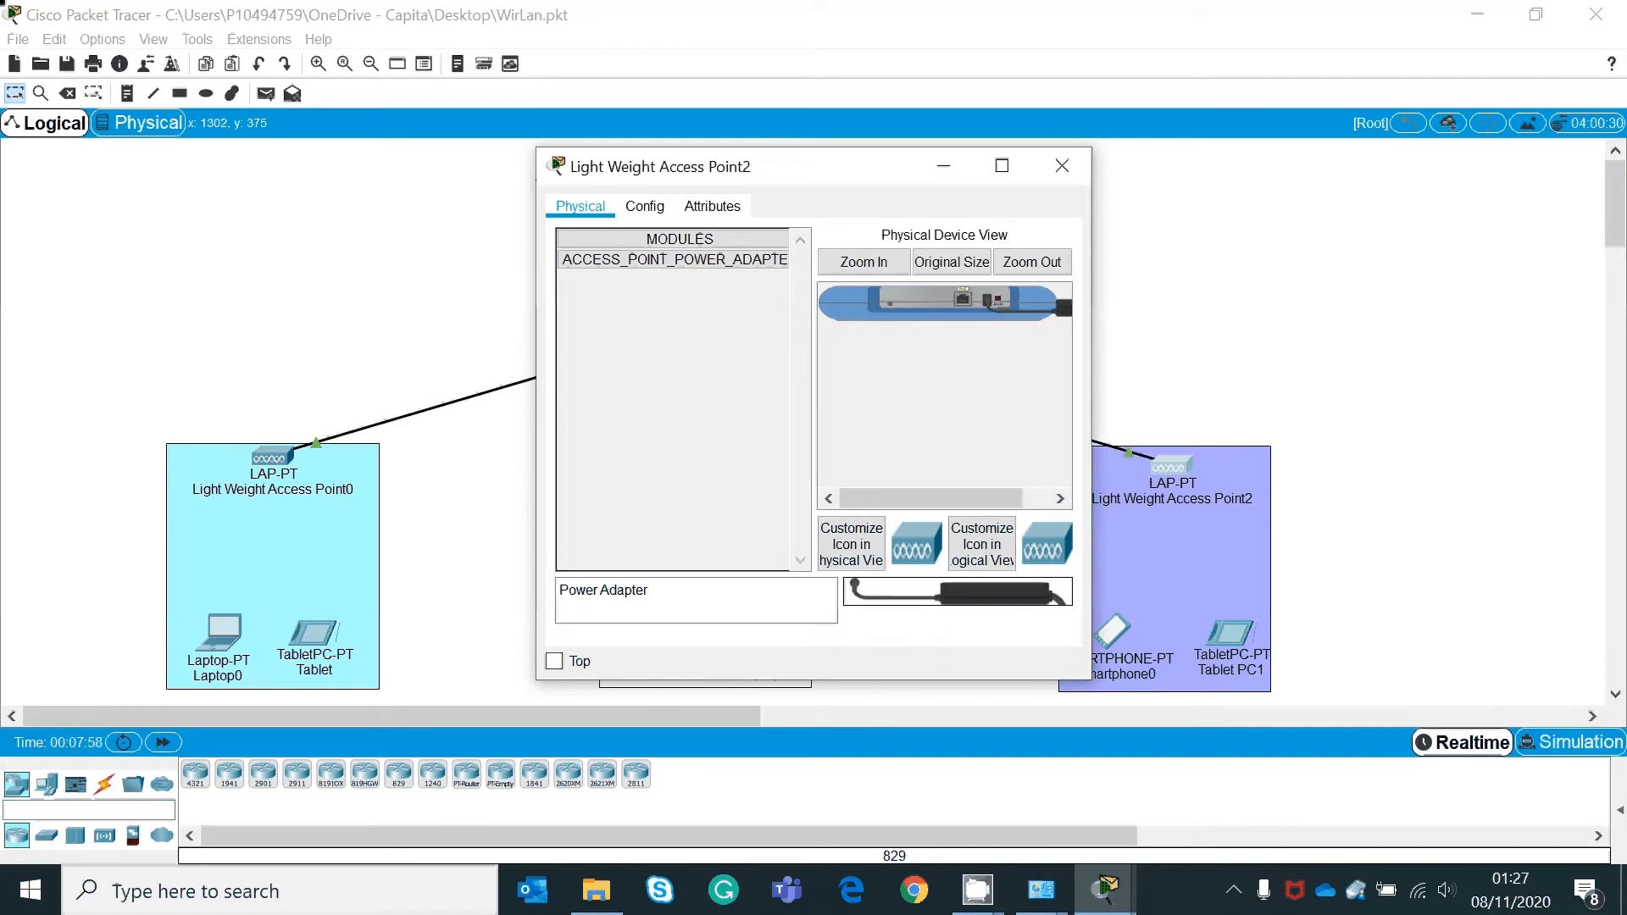
pyautogui.click(1065, 161)
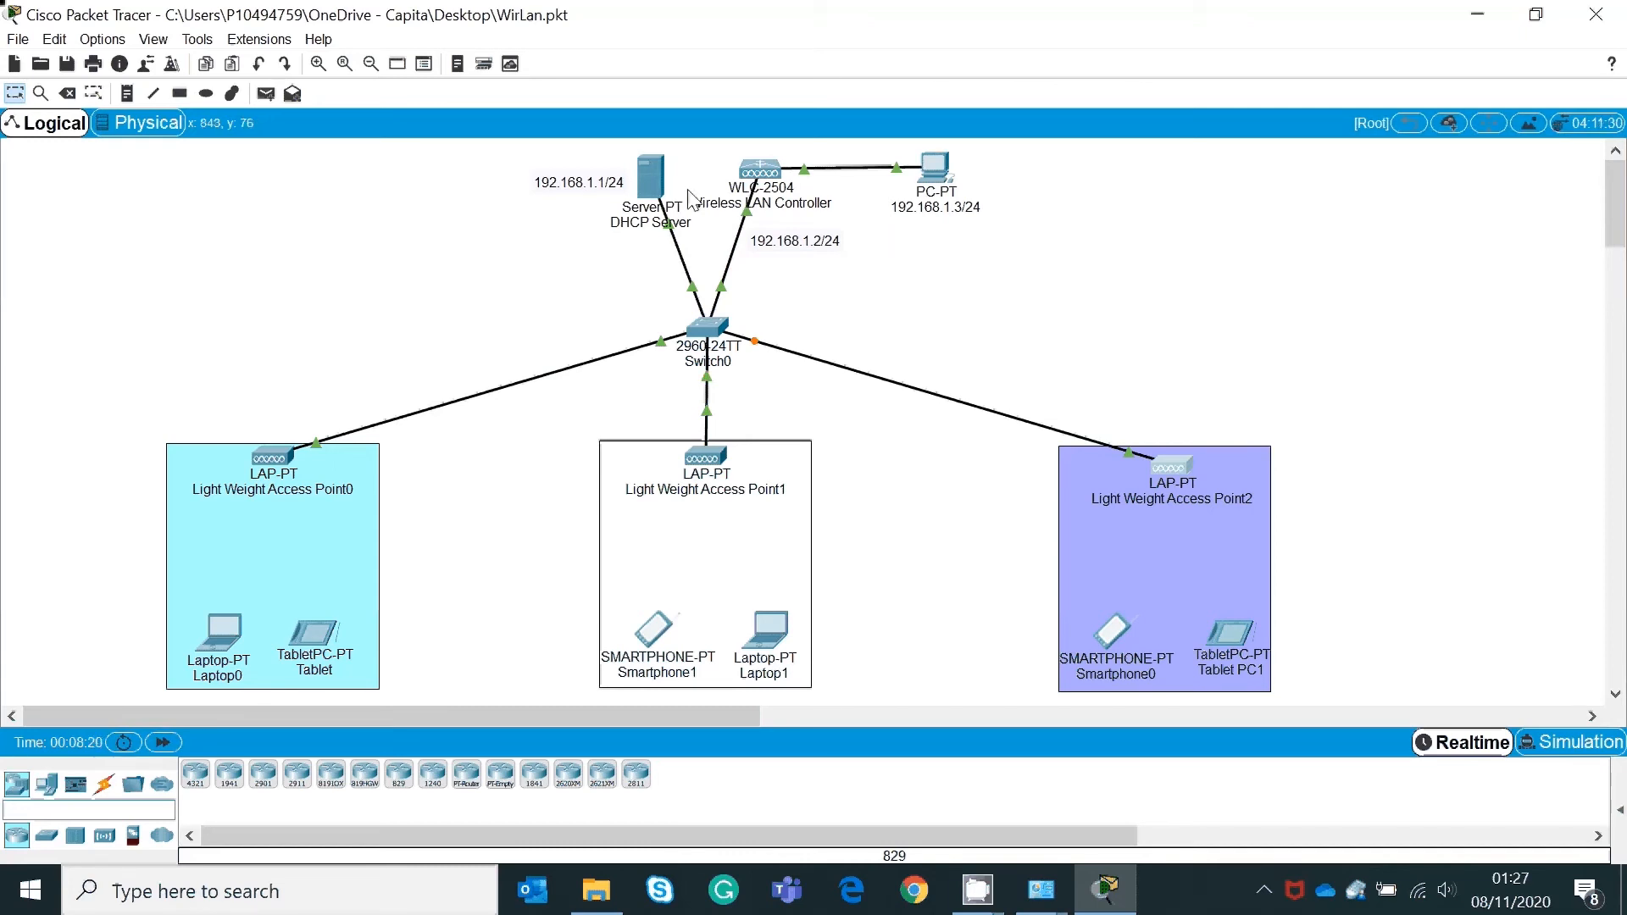
# Step: Set the DHCP Server's static IP to 192.168.1.1, letting the mask fill as 255.255.255.0
pyautogui.click(654, 176)
pyautogui.moveTo(908, 119); pyautogui.dragTo(1418, 115)
pyautogui.click(1212, 146)
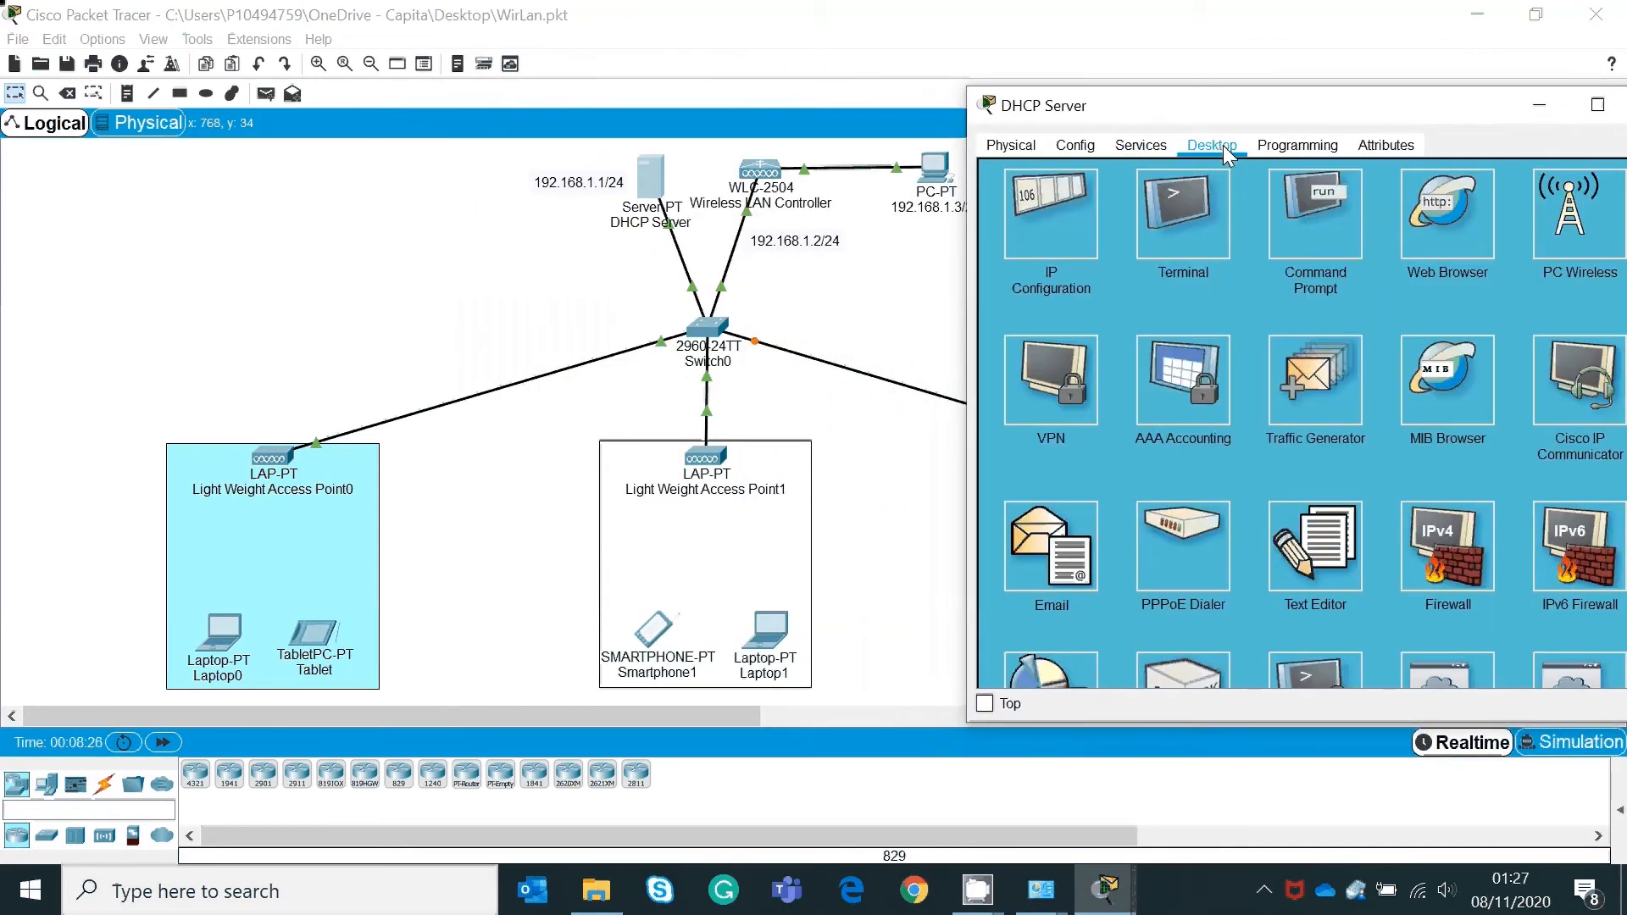
pyautogui.click(1067, 209)
pyautogui.click(1277, 254)
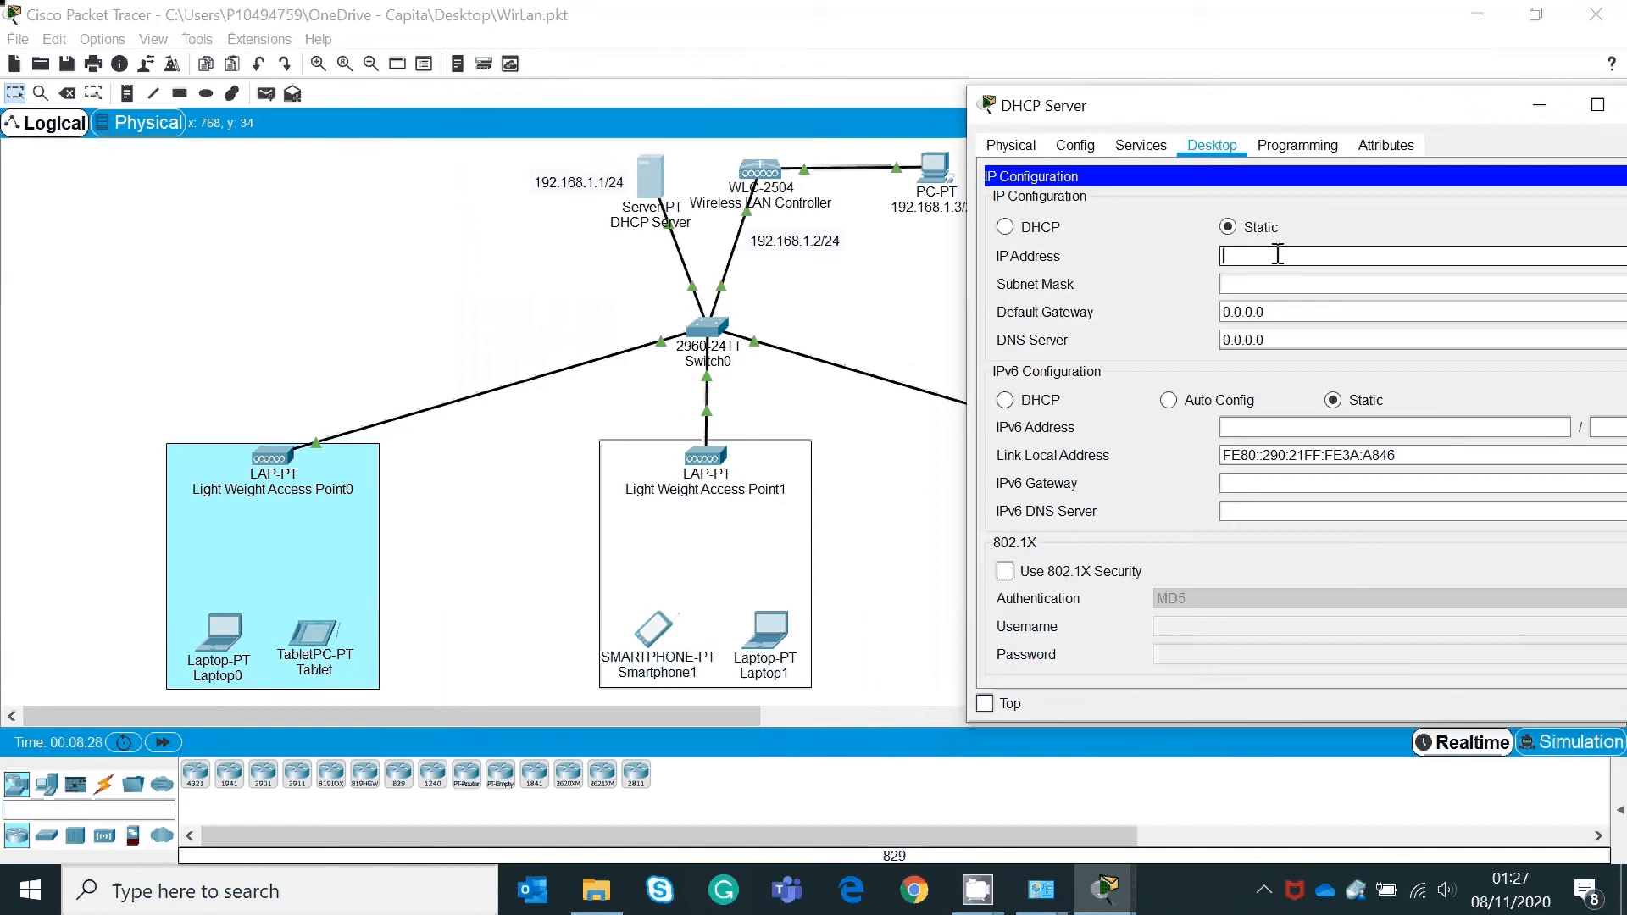
pyautogui.write('192.168.1.1')
pyautogui.press('Tab')
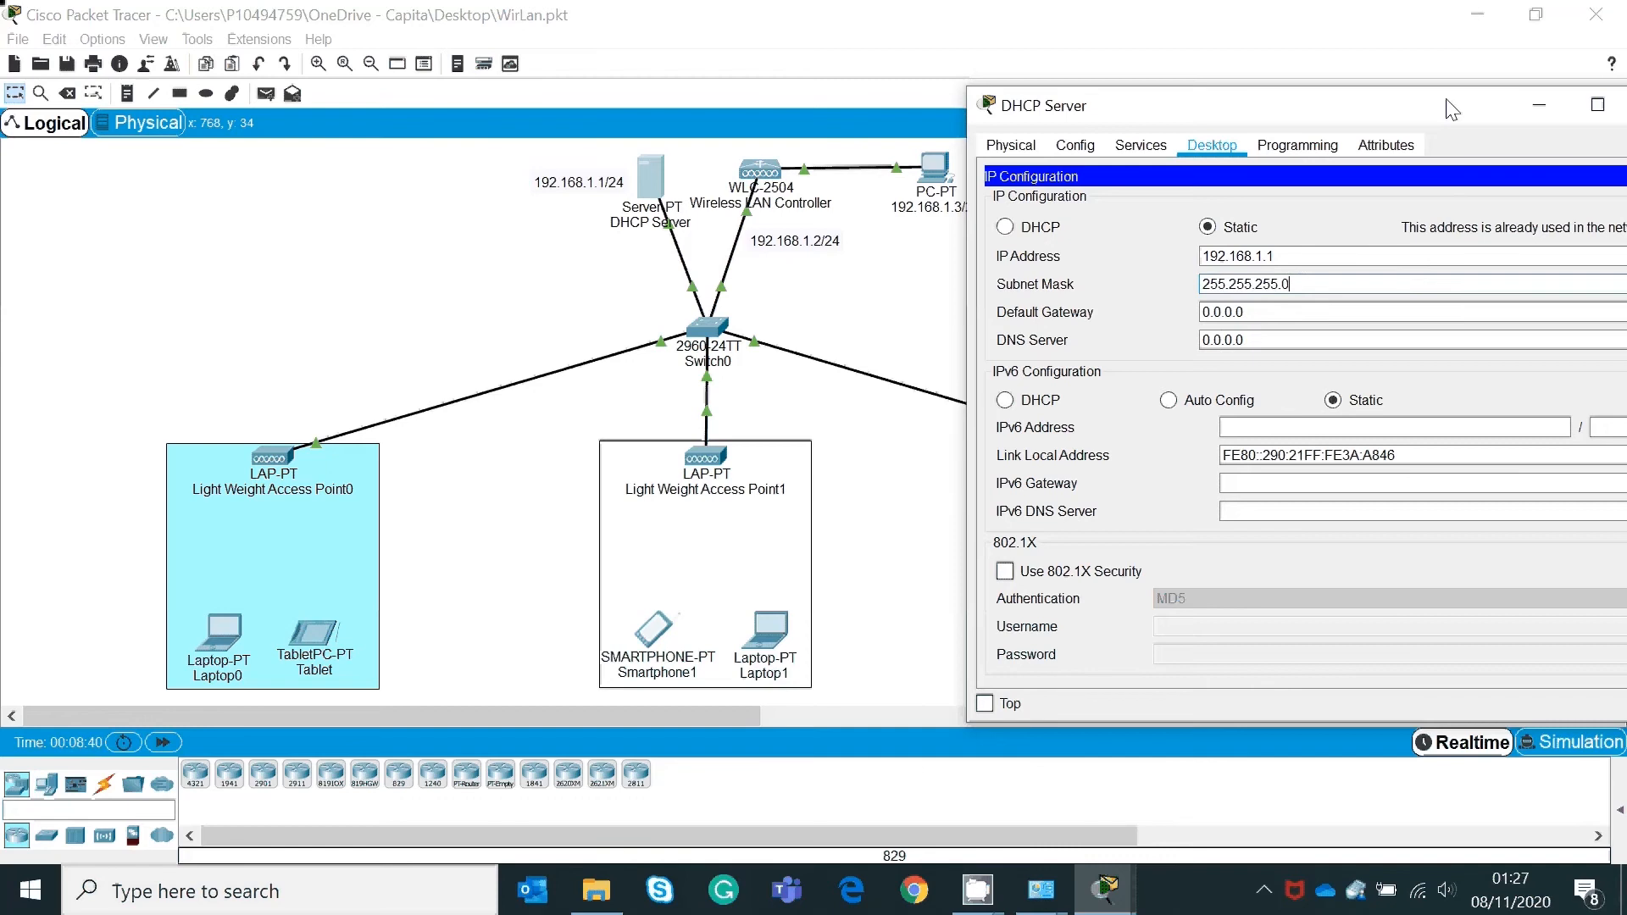
pyautogui.moveTo(1449, 106); pyautogui.dragTo(1343, 98)
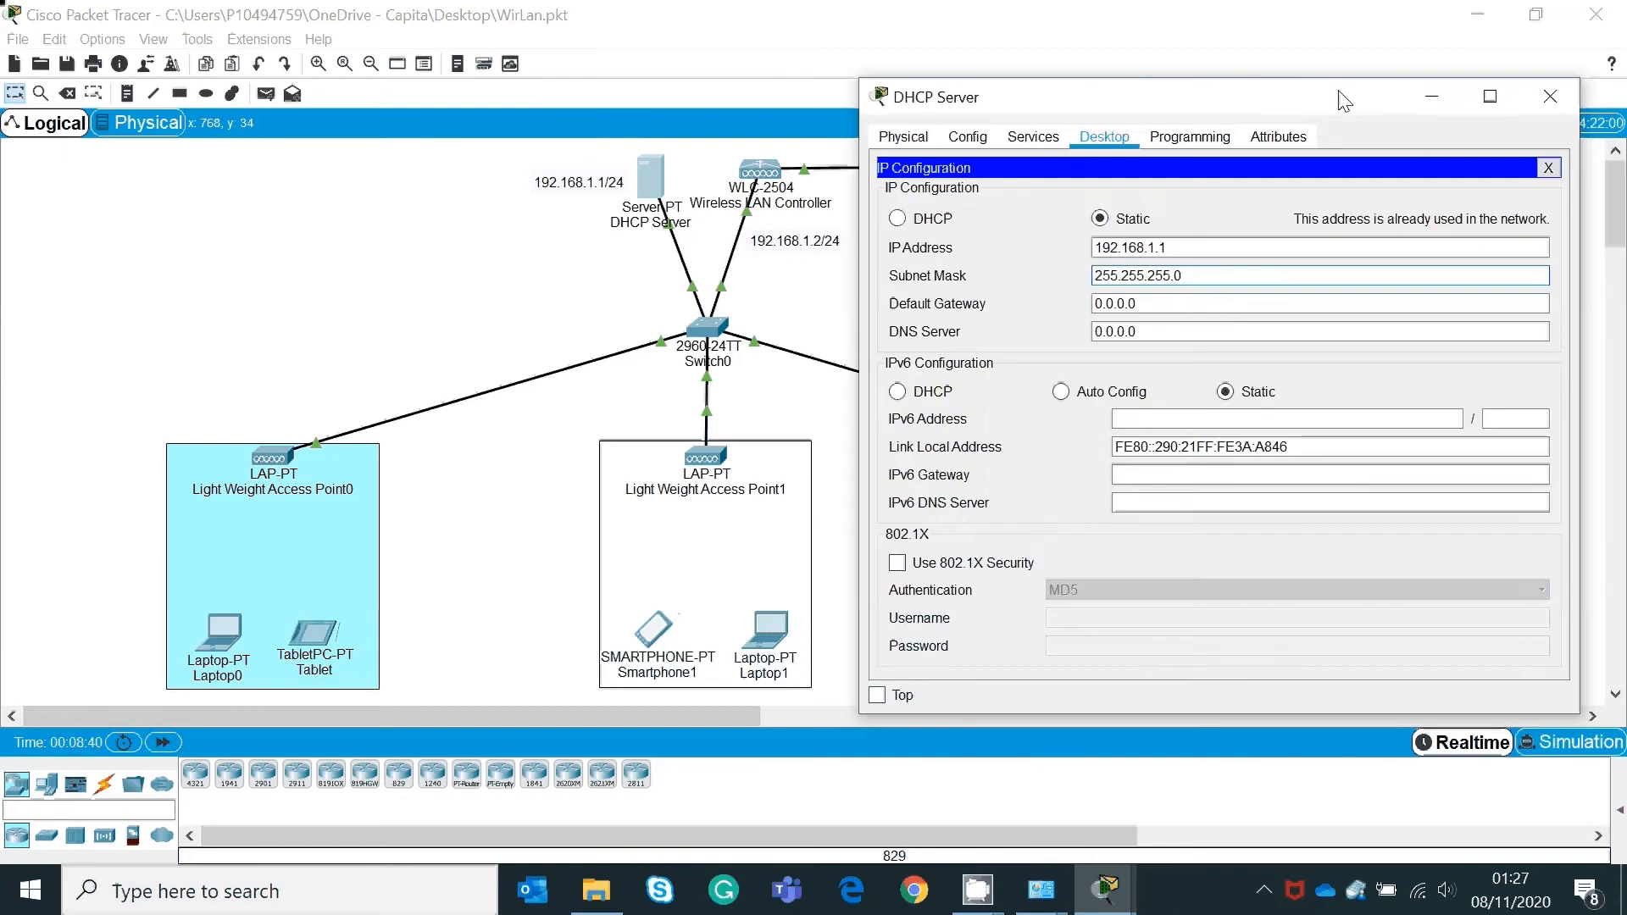
pyautogui.click(1553, 98)
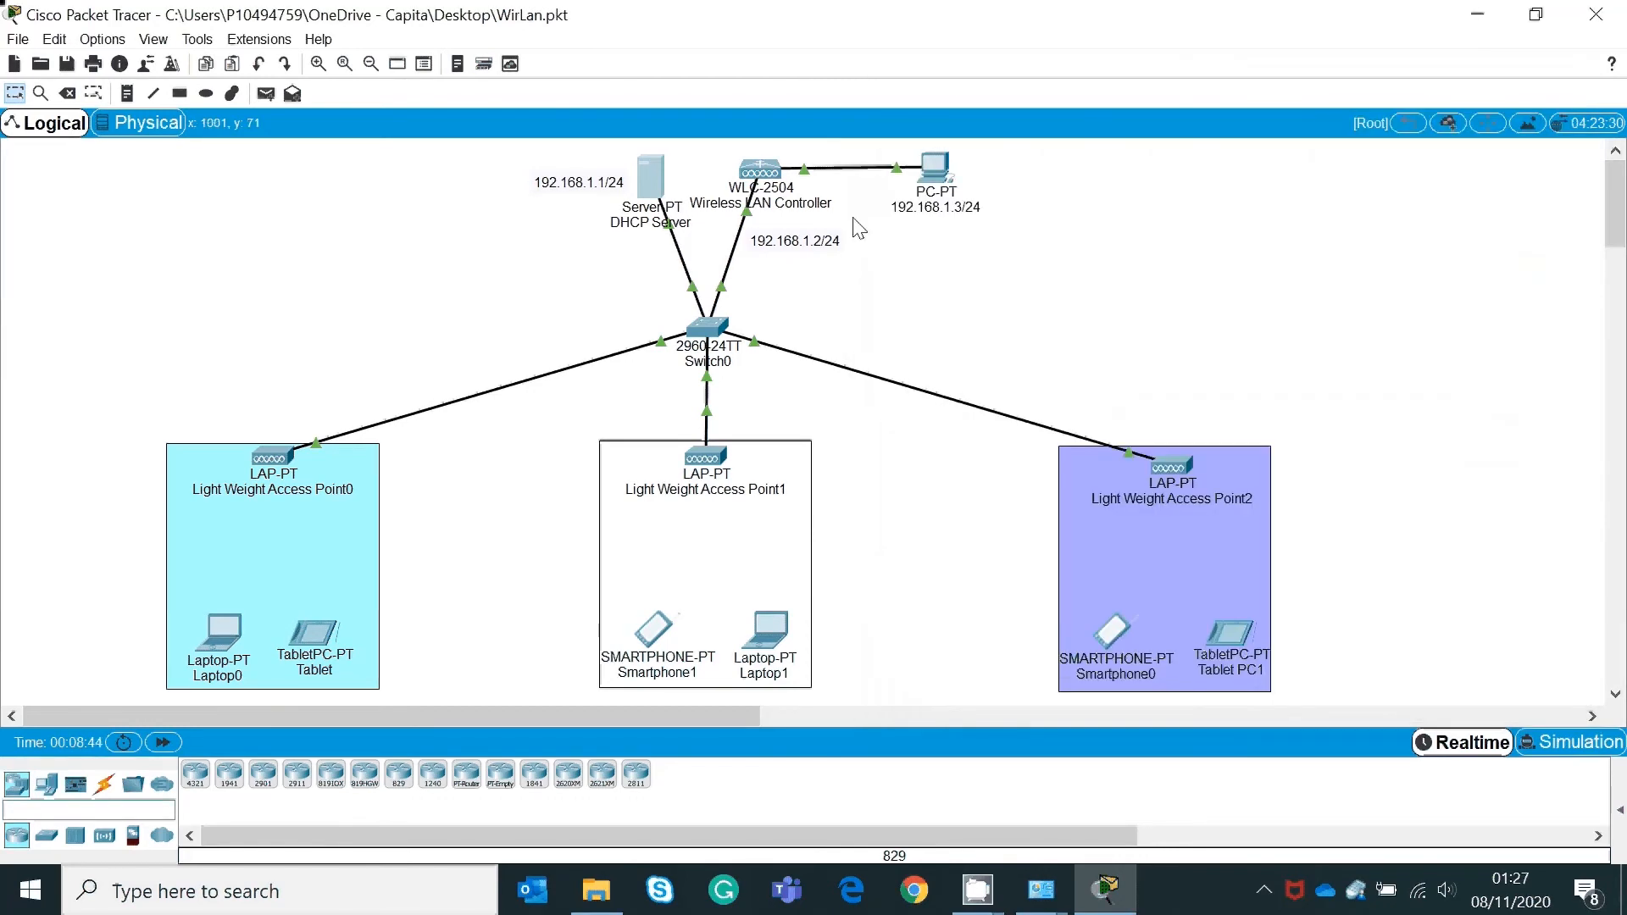
# Step: Open the server's DHCP service page and turn the DHCP service on
pyautogui.click(653, 184)
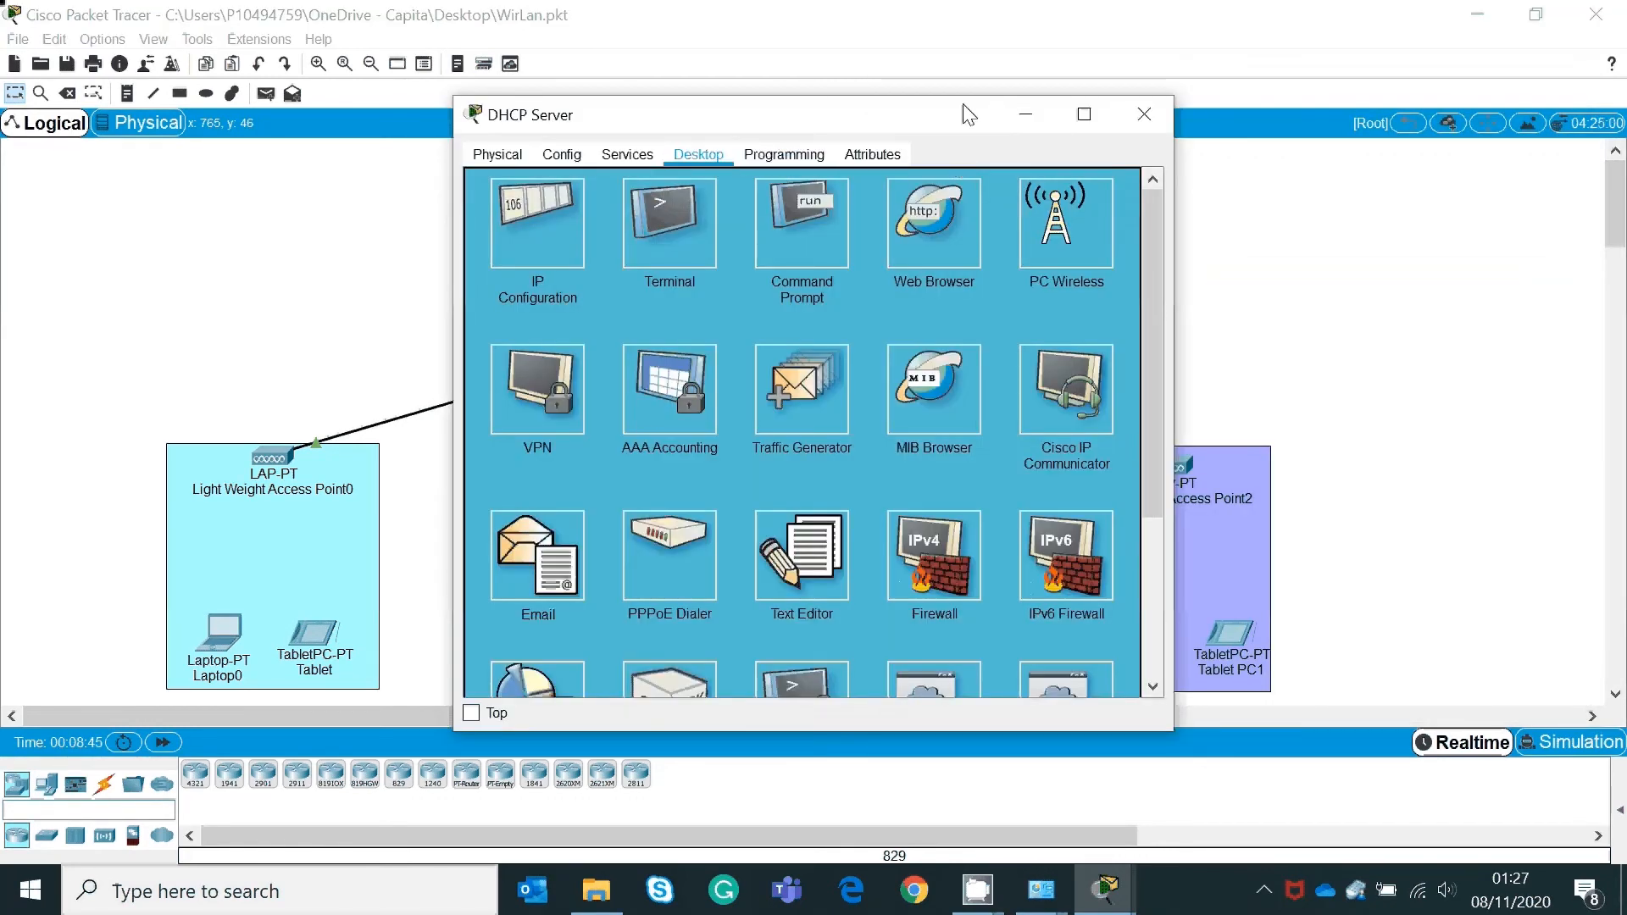
pyautogui.moveTo(962, 110); pyautogui.dragTo(1479, 64)
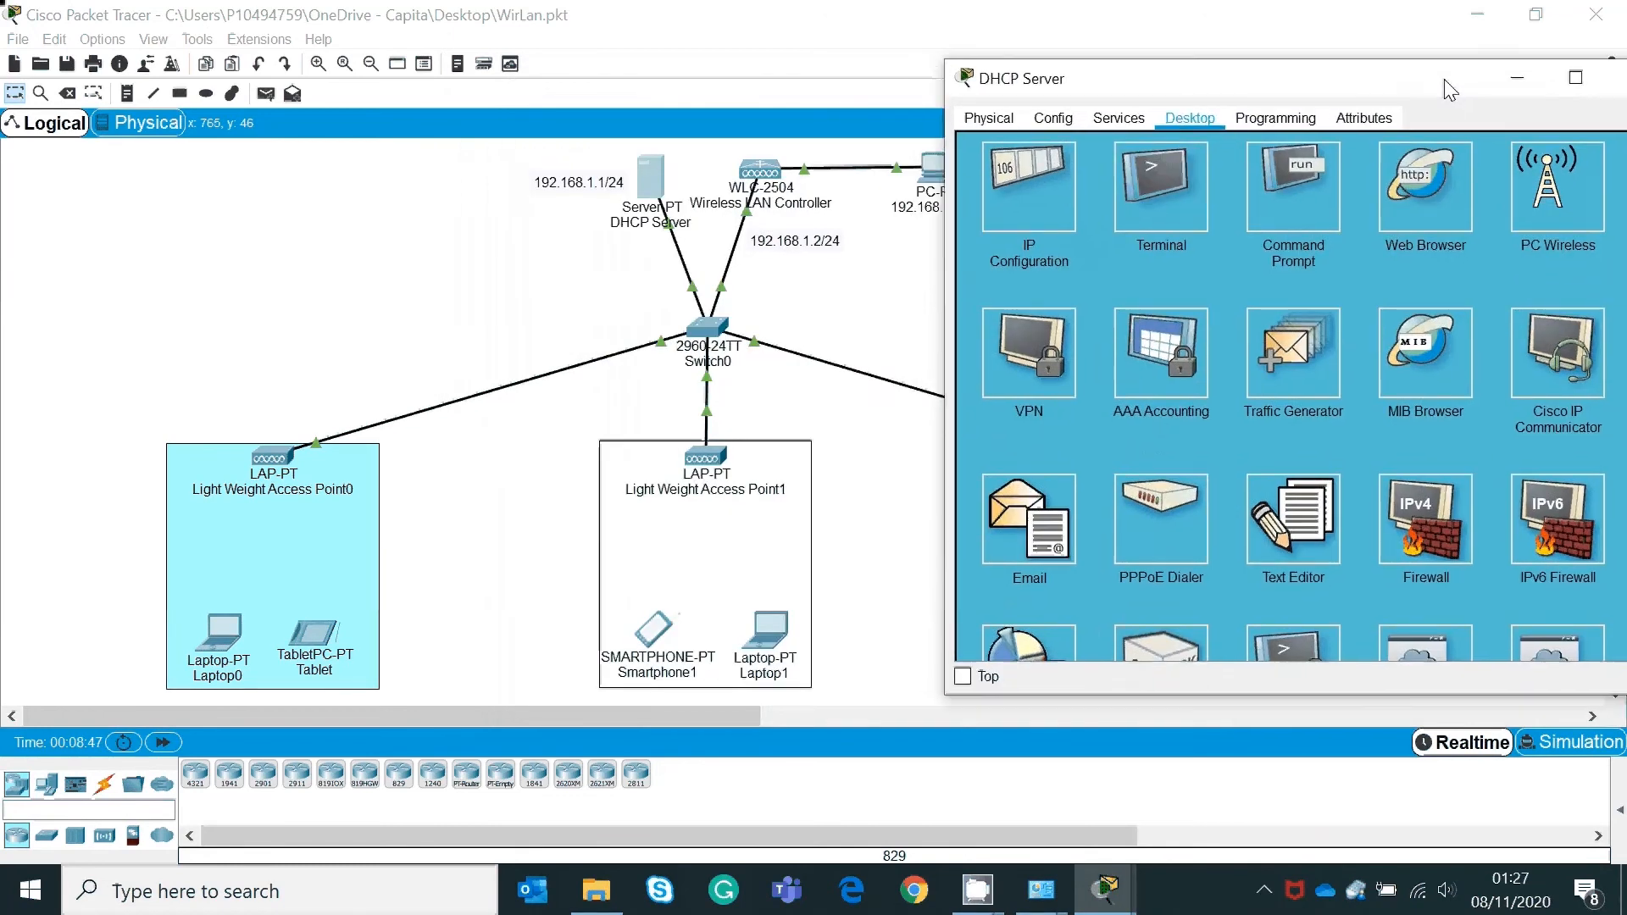
pyautogui.click(1128, 121)
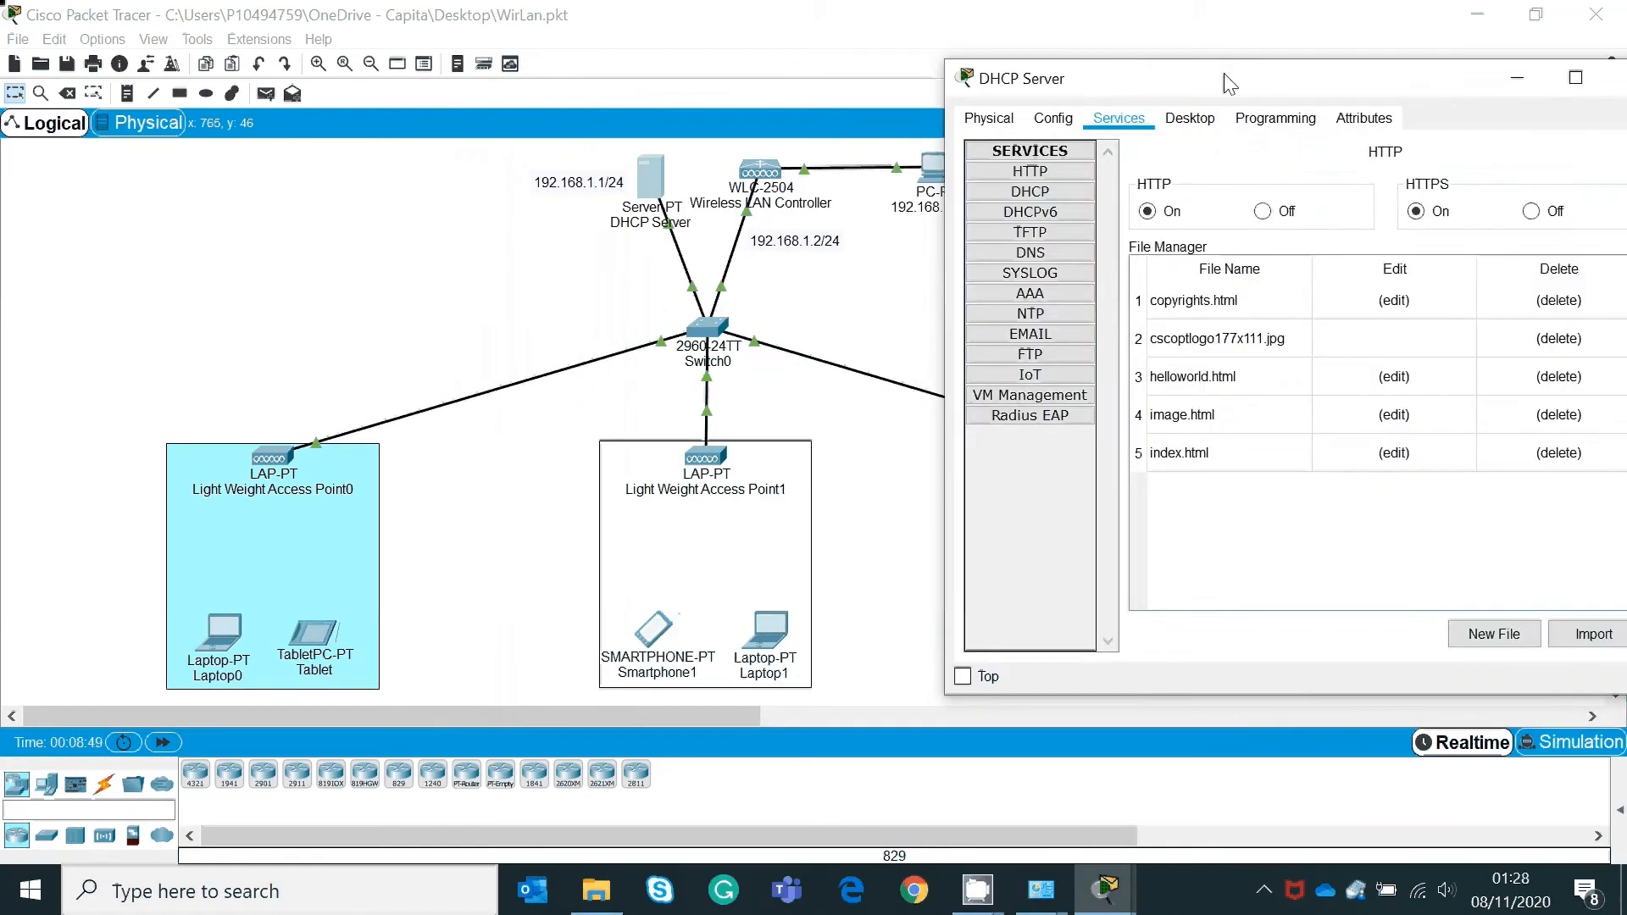
pyautogui.moveTo(1226, 82); pyautogui.dragTo(1137, 26)
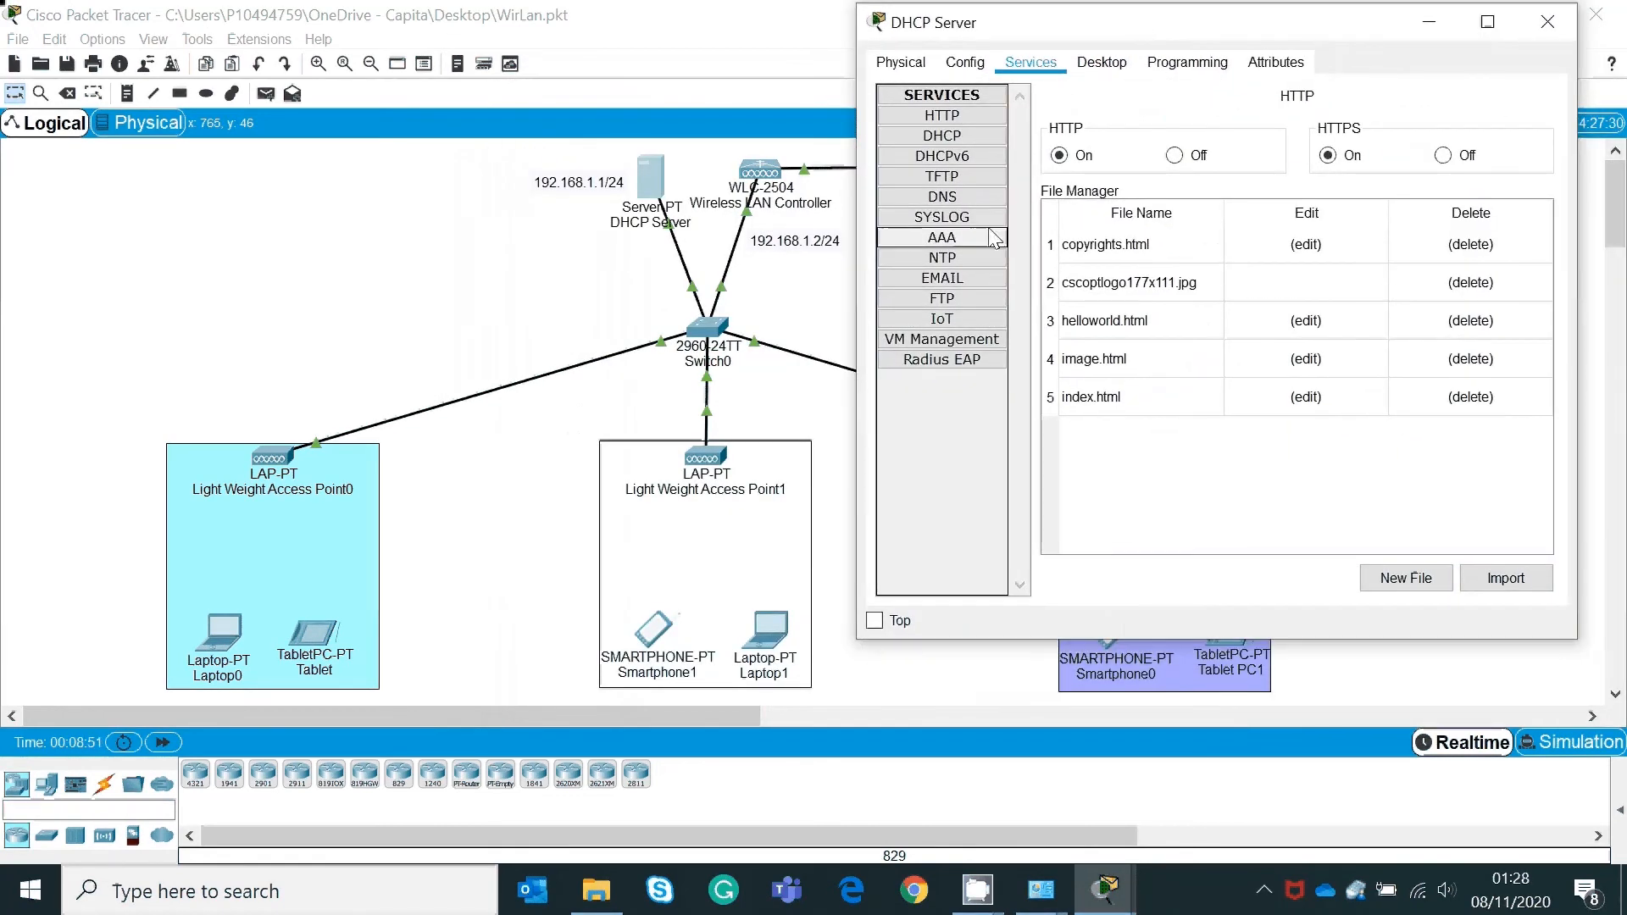
pyautogui.click(941, 135)
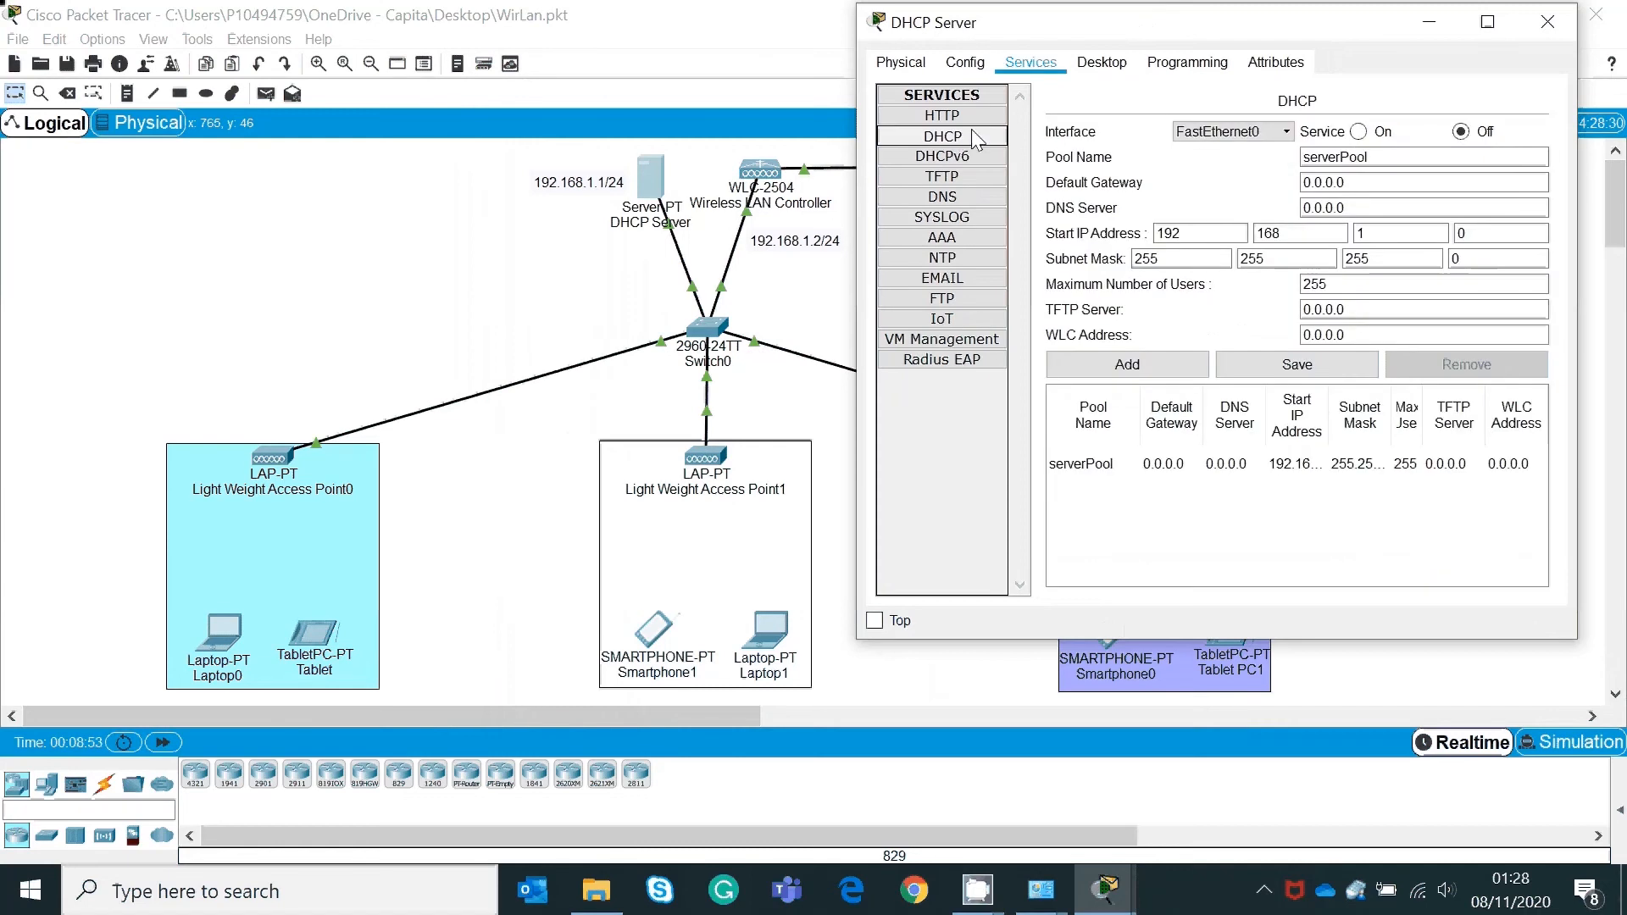
pyautogui.click(1359, 132)
# Step: Name the pool netlabs with gateway 192.168.1.1, start address 192.168.1.20 and 100 max users
pyautogui.click(1384, 158)
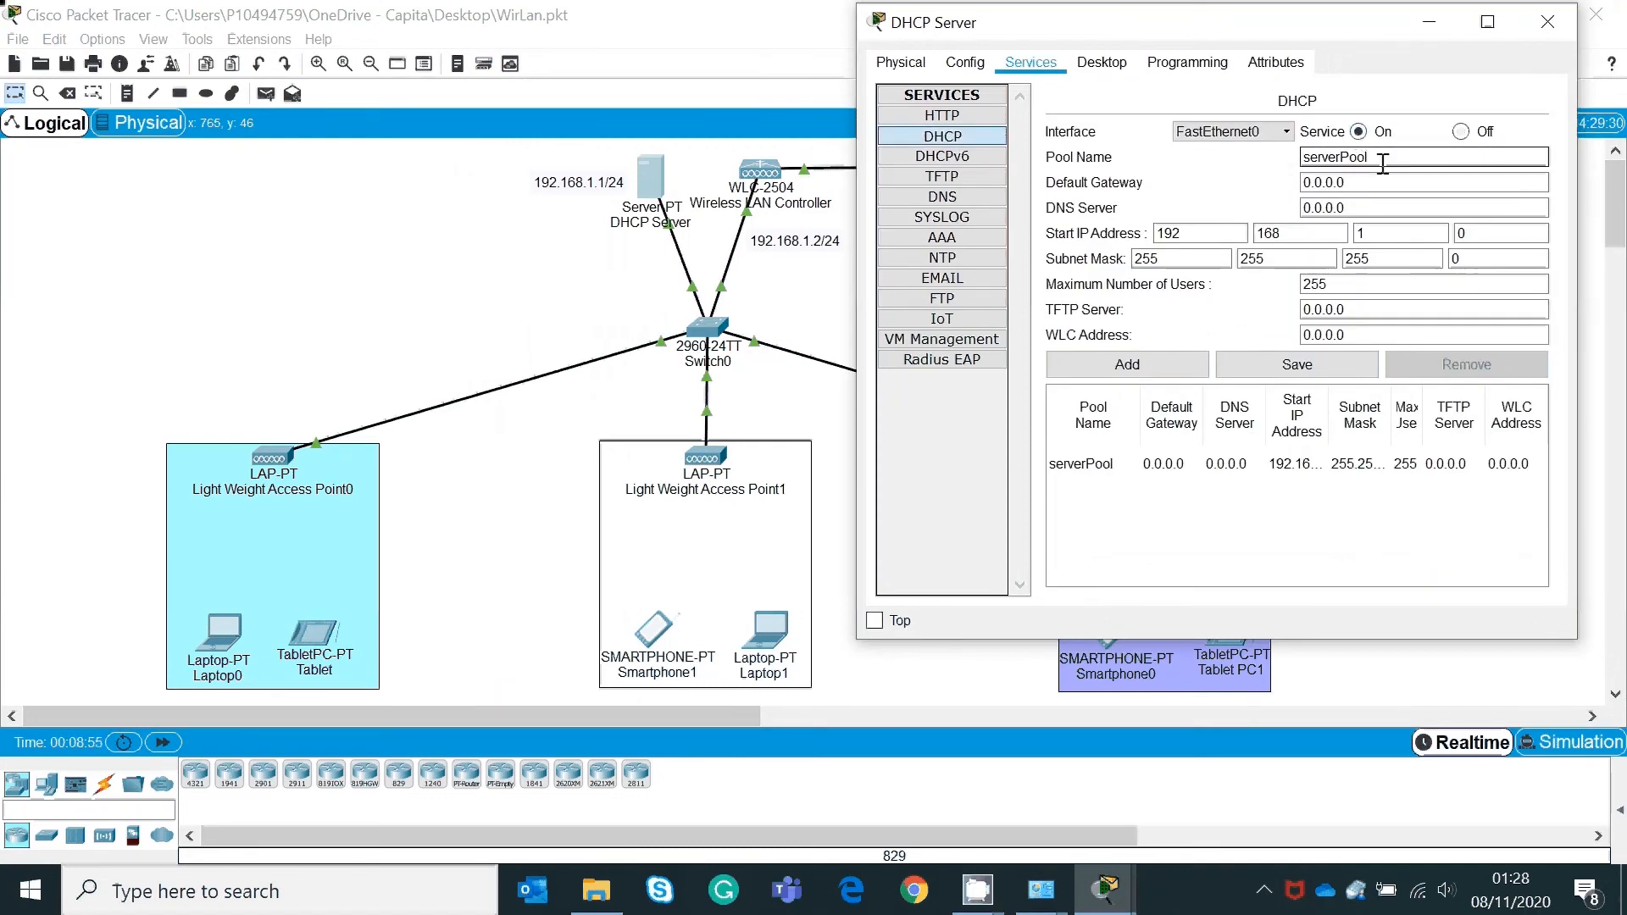
pyautogui.moveTo(1383, 157); pyautogui.dragTo(1252, 161)
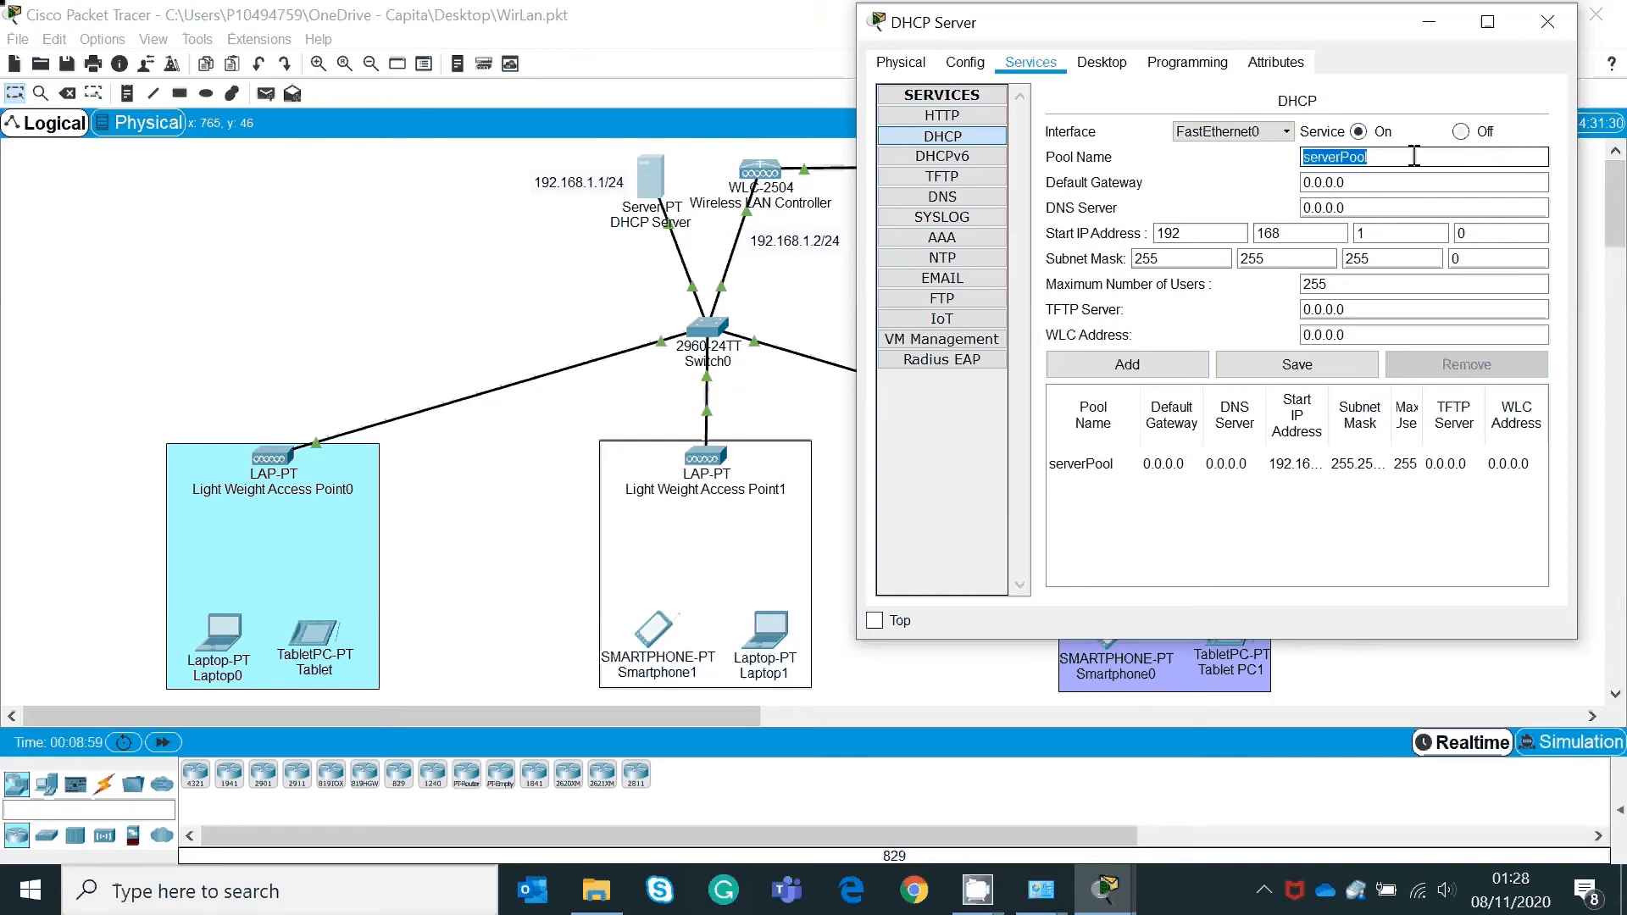
pyautogui.write('netlabs')
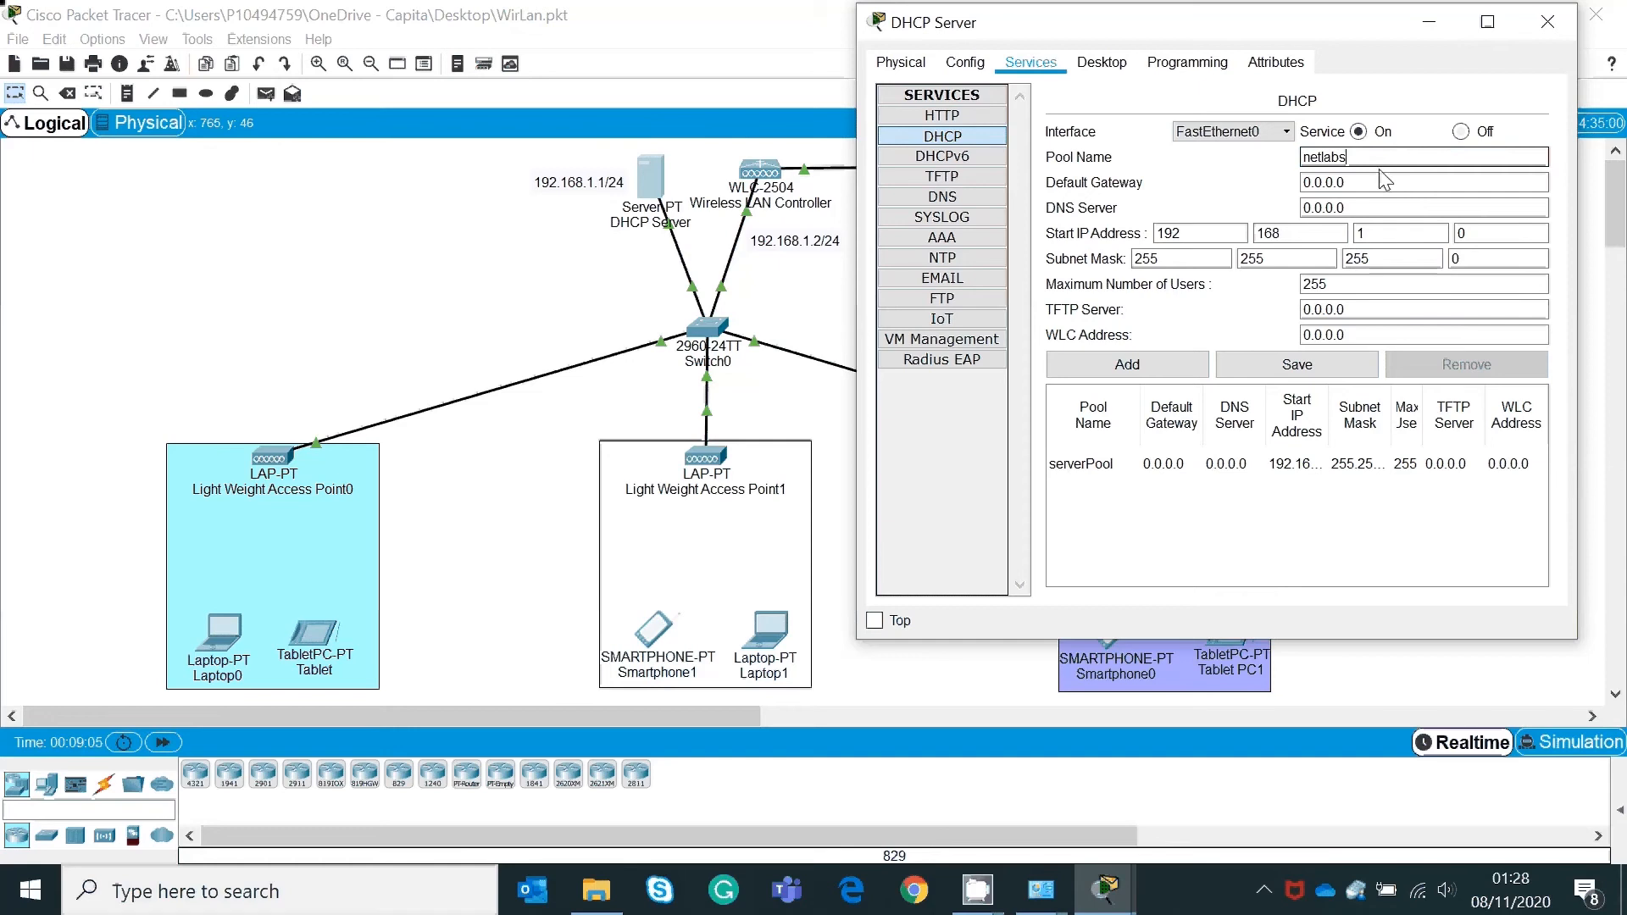
pyautogui.press('Tab')
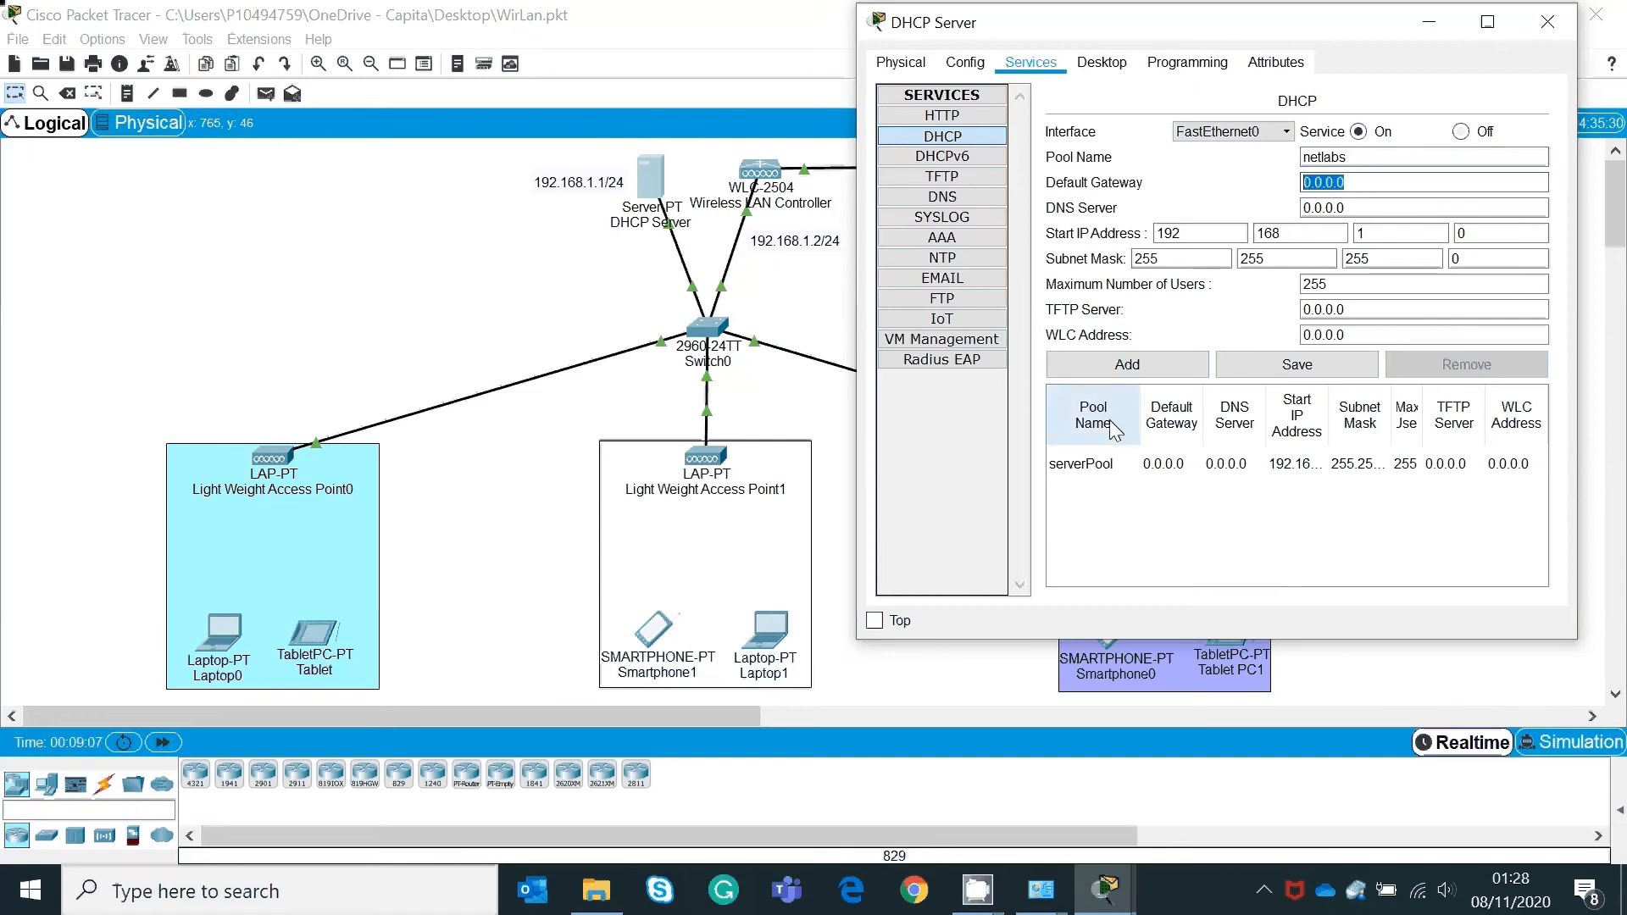
pyautogui.write('192')
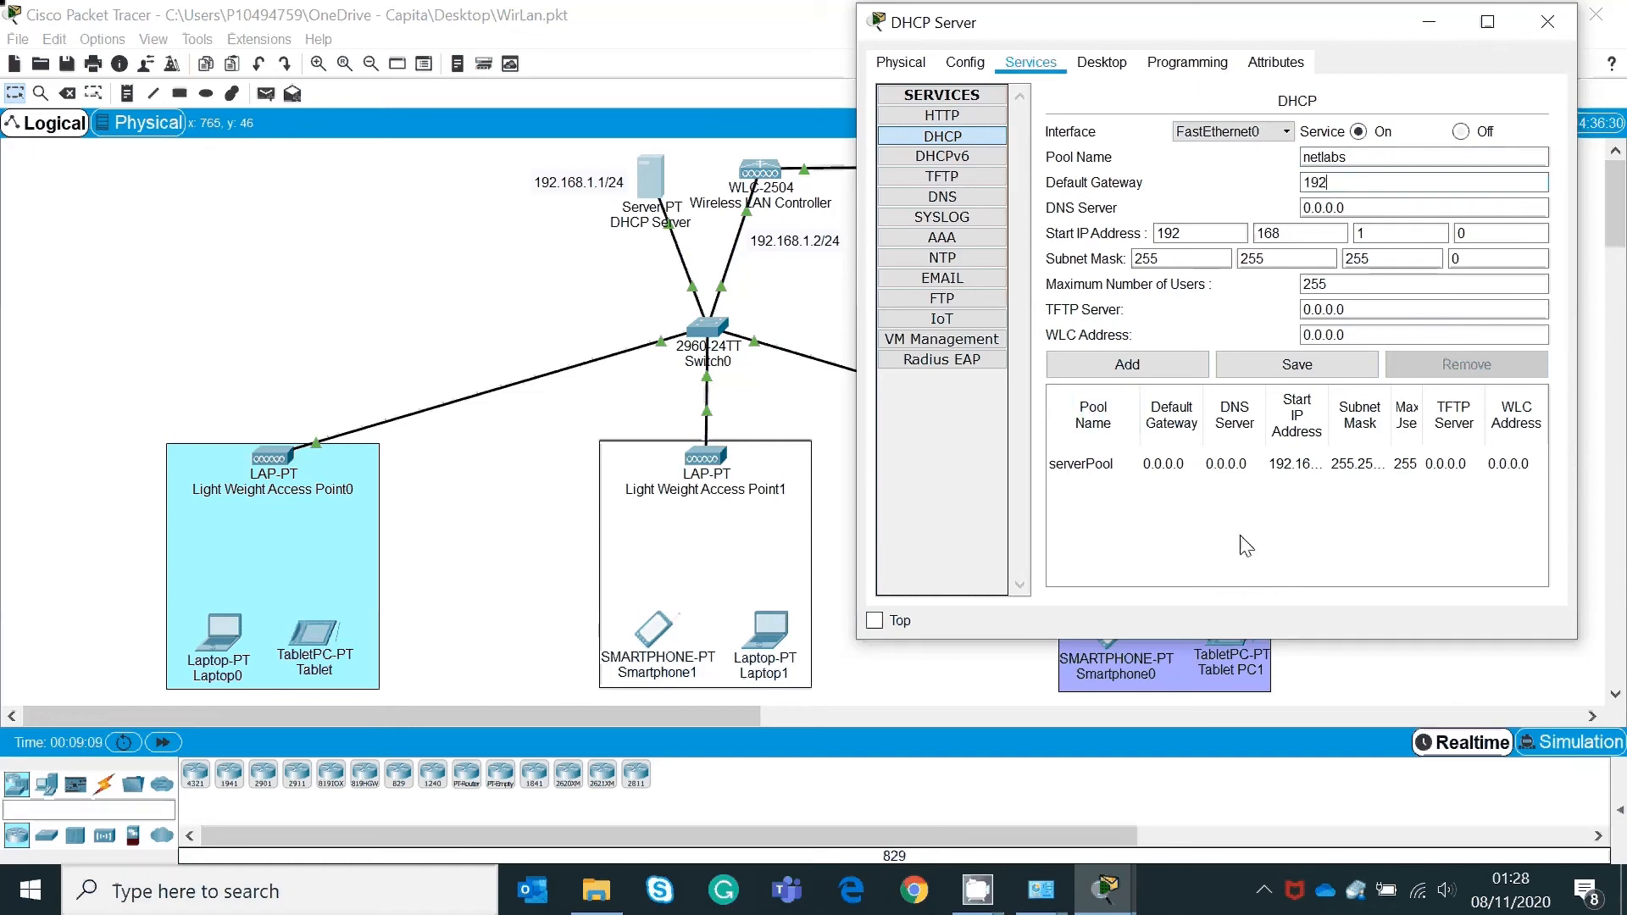
pyautogui.write('.168.1.1')
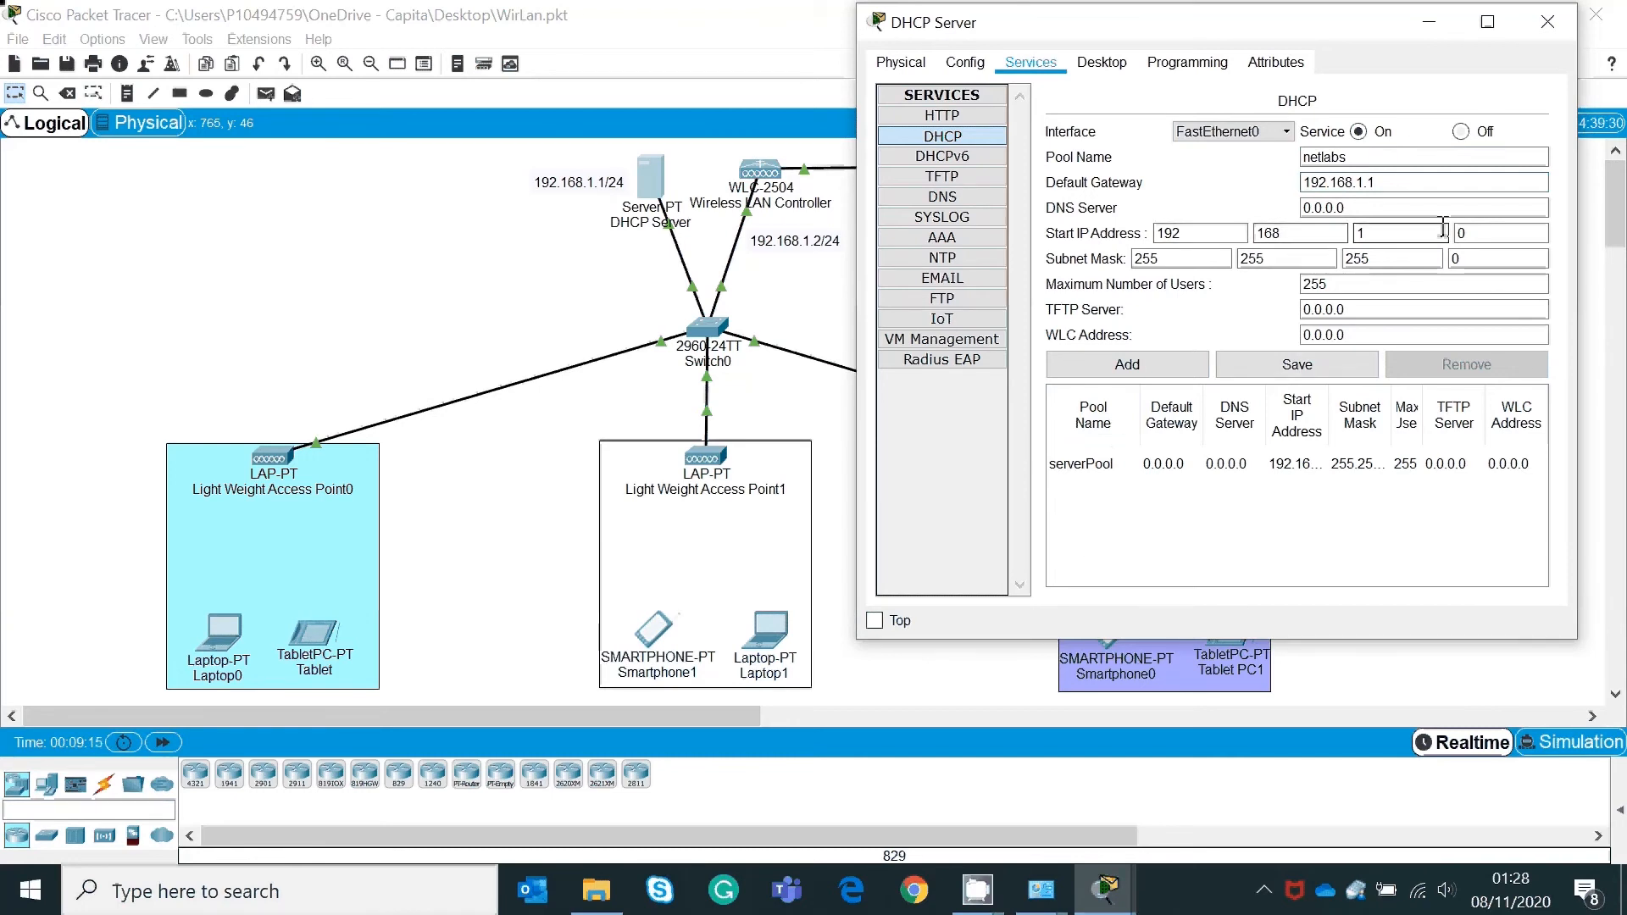
pyautogui.moveTo(1469, 232); pyautogui.dragTo(1421, 230)
pyautogui.write('20')
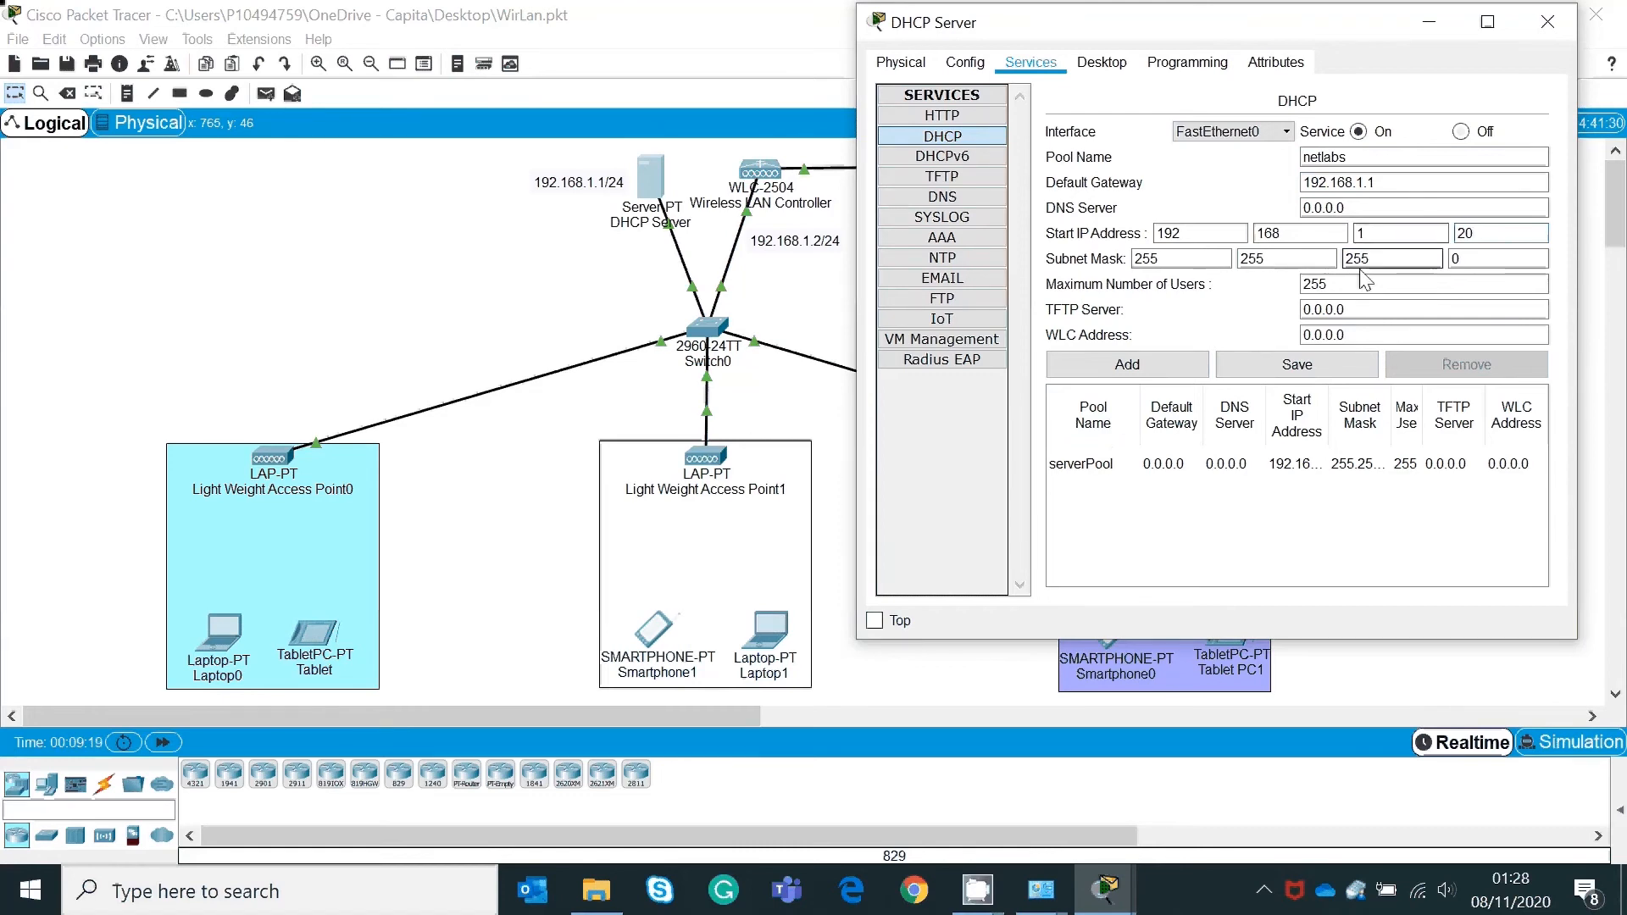
pyautogui.moveTo(1339, 286); pyautogui.dragTo(1211, 307)
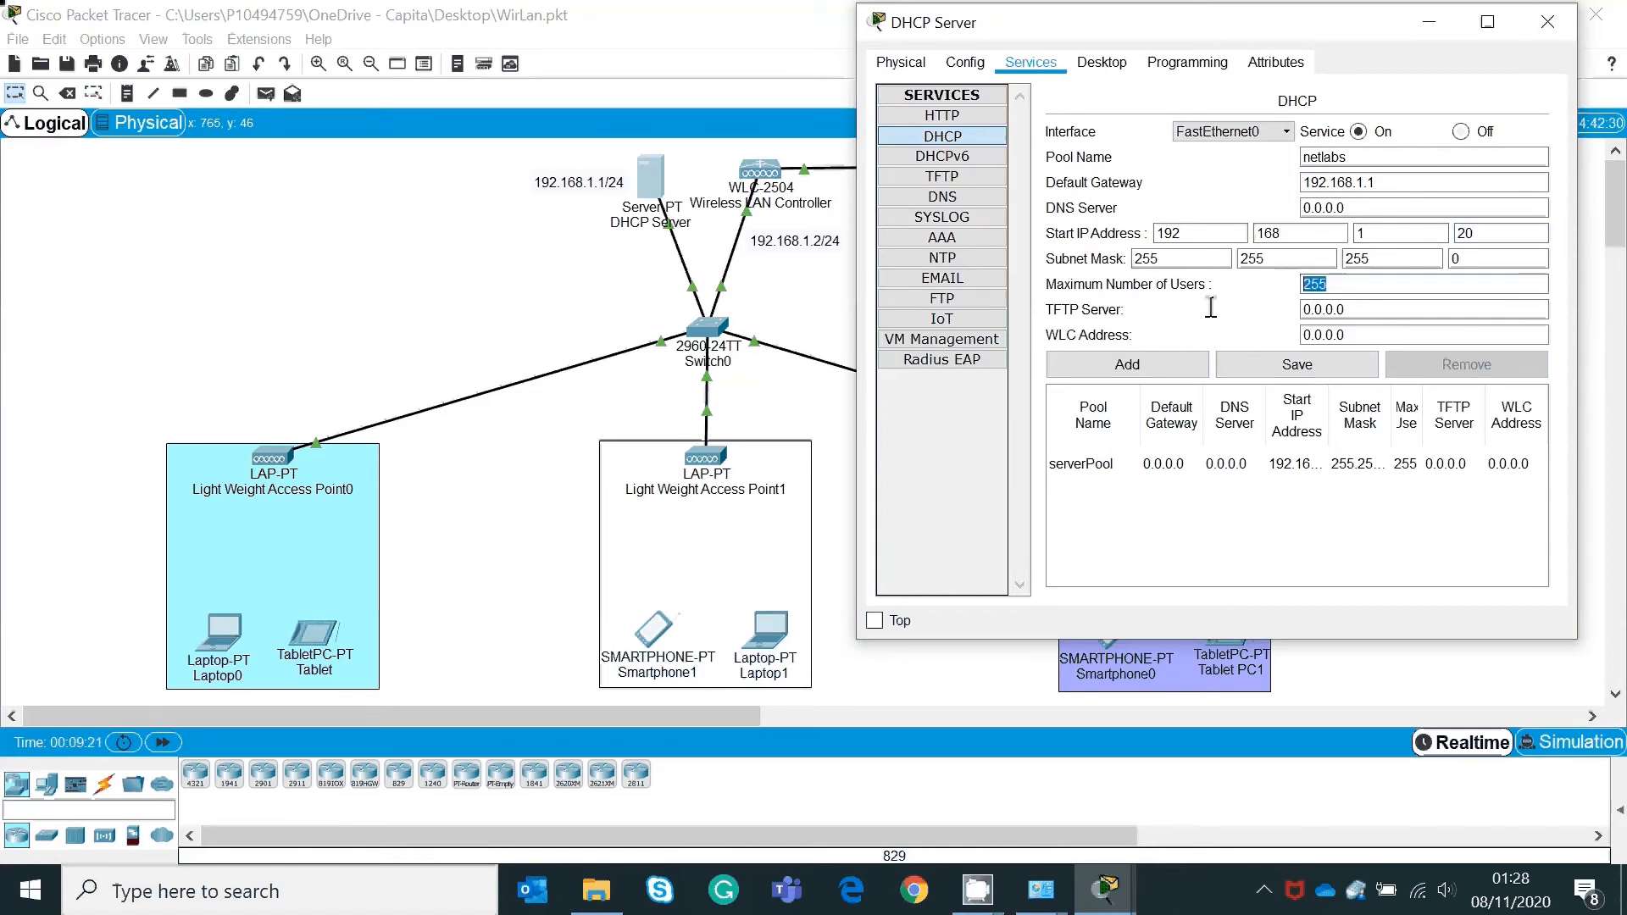
pyautogui.write('100')
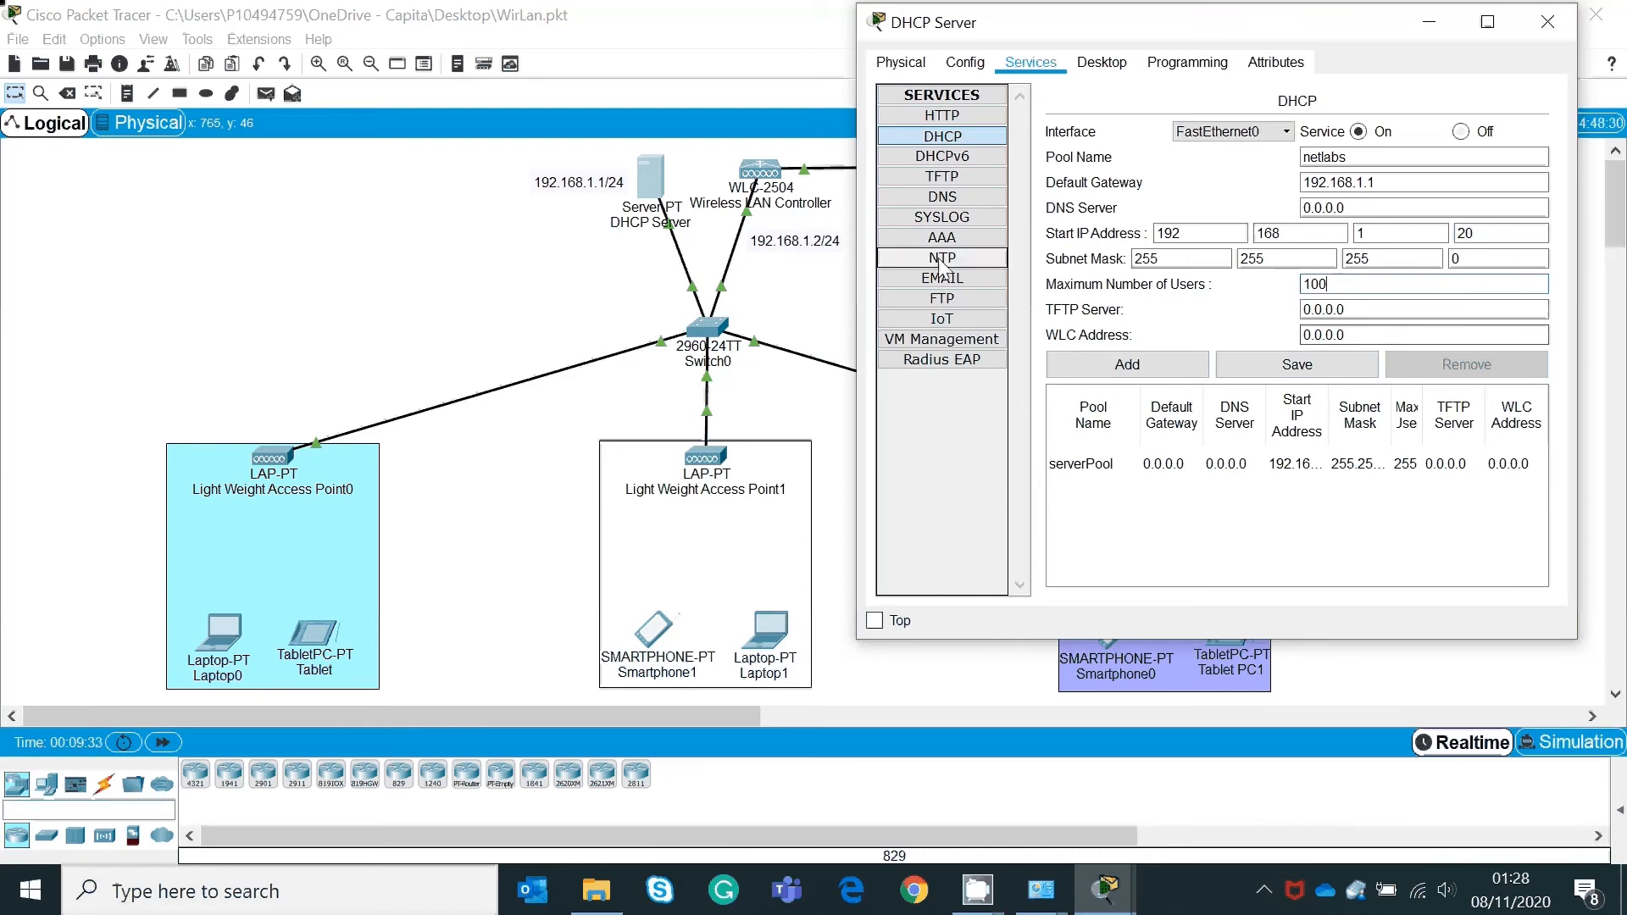
# Step: Open the PC's configuration window briefly and close it again
pyautogui.moveTo(821, 247); pyautogui.dragTo(819, 234)
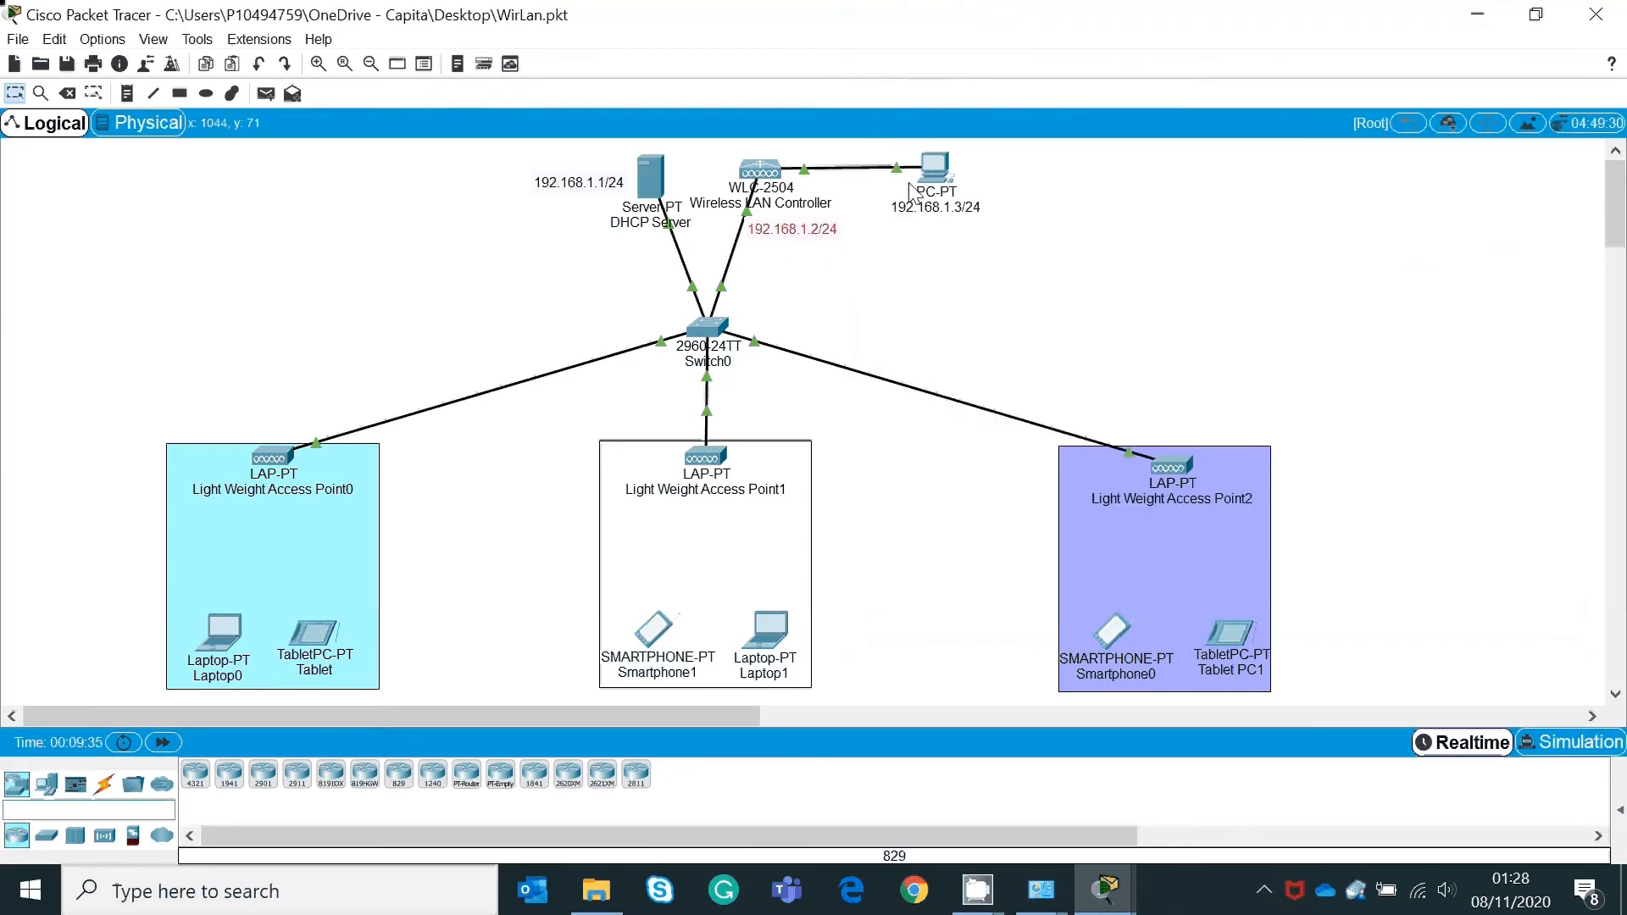
pyautogui.click(935, 164)
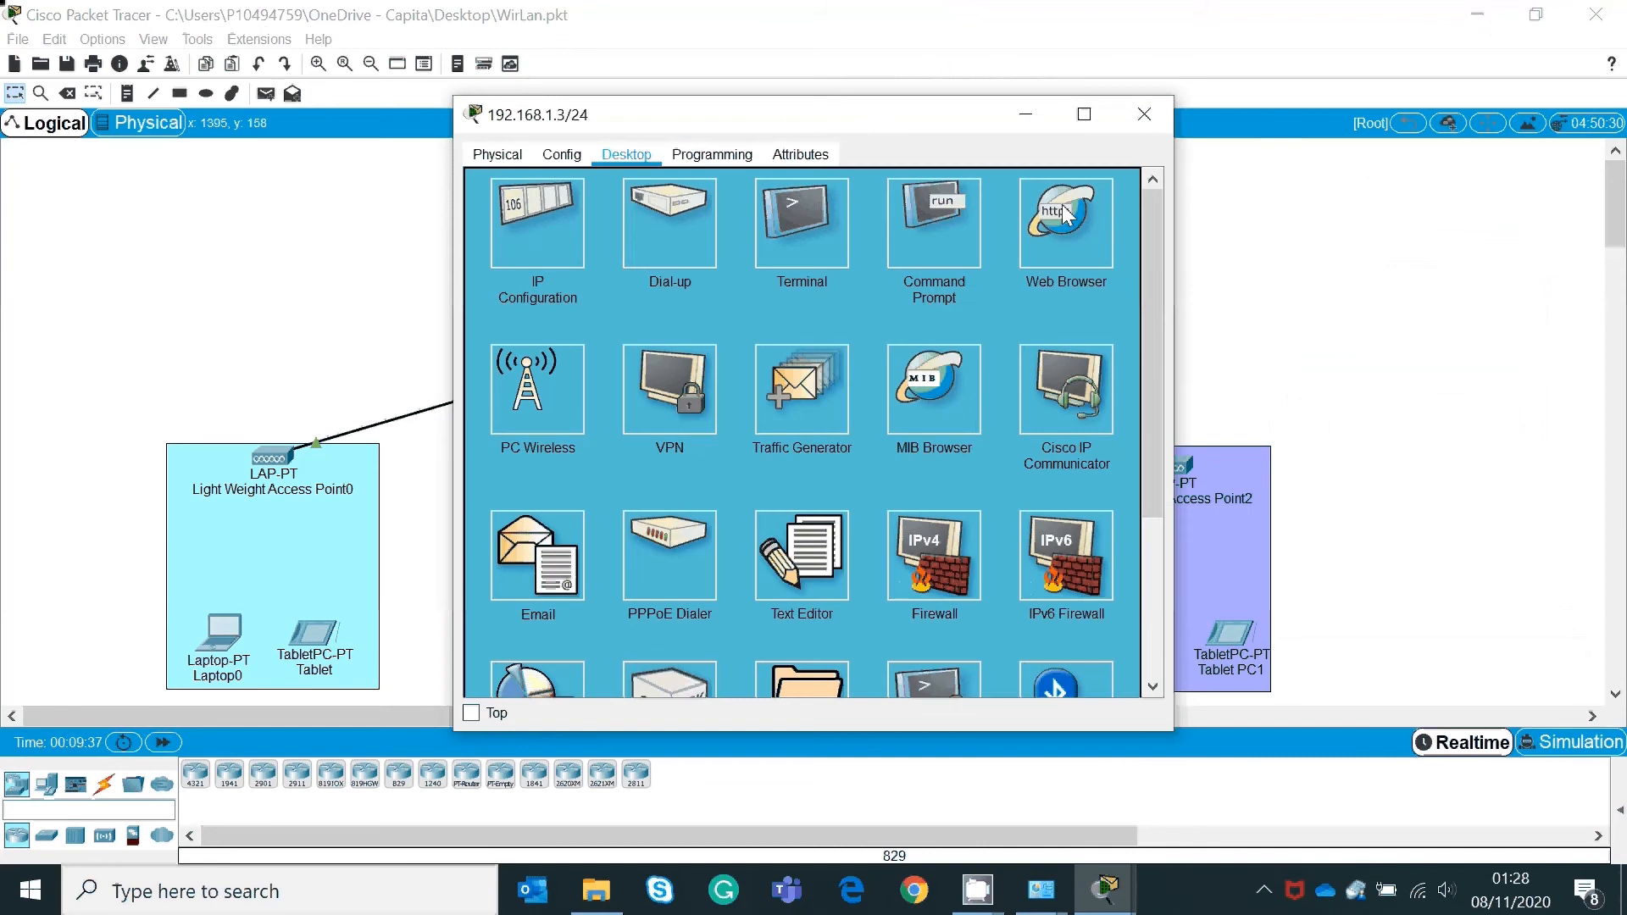
pyautogui.moveTo(918, 125); pyautogui.dragTo(1156, 92)
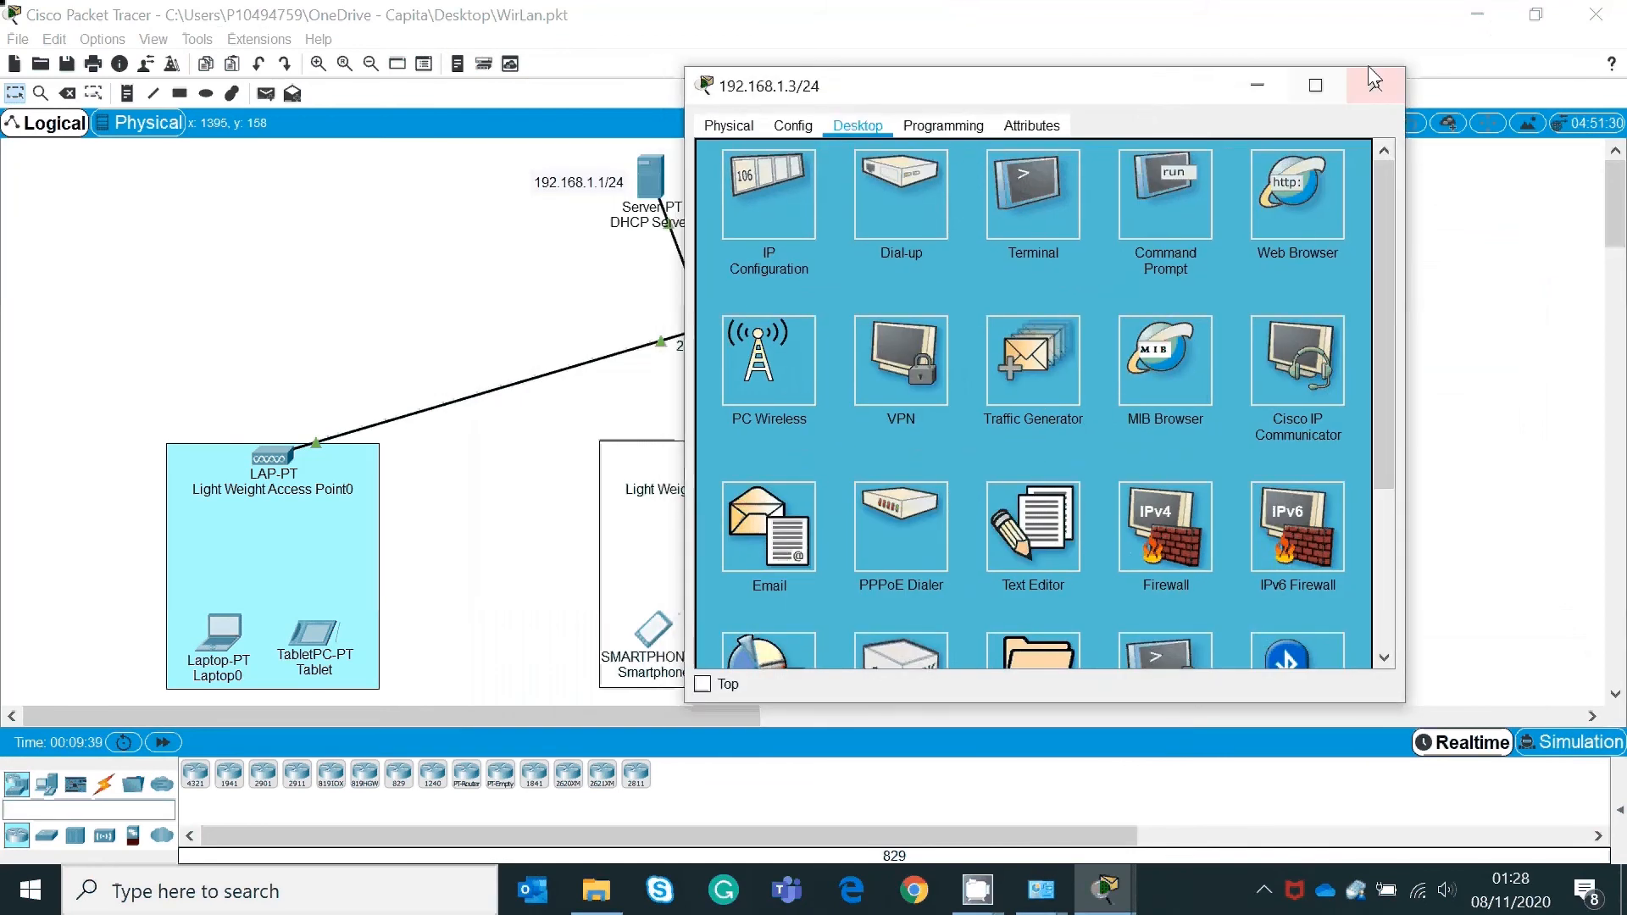
pyautogui.click(1369, 79)
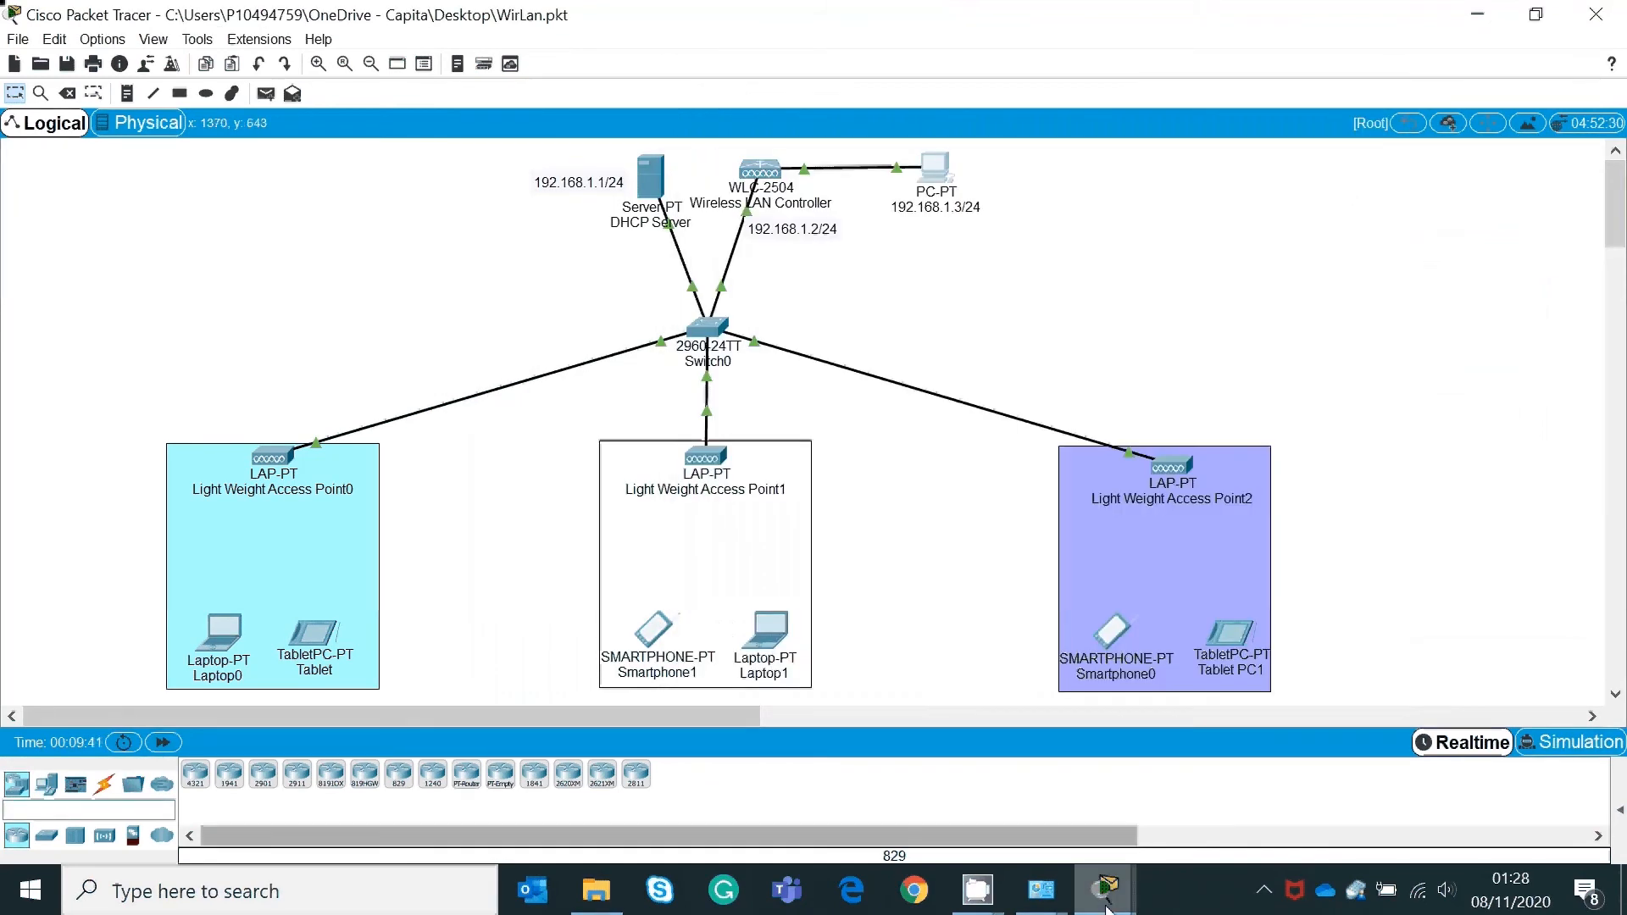
# Step: Set WLC Address 192.168.1.2, add and save the netlabs pool, then hide the server window
pyautogui.moveTo(1104, 890)
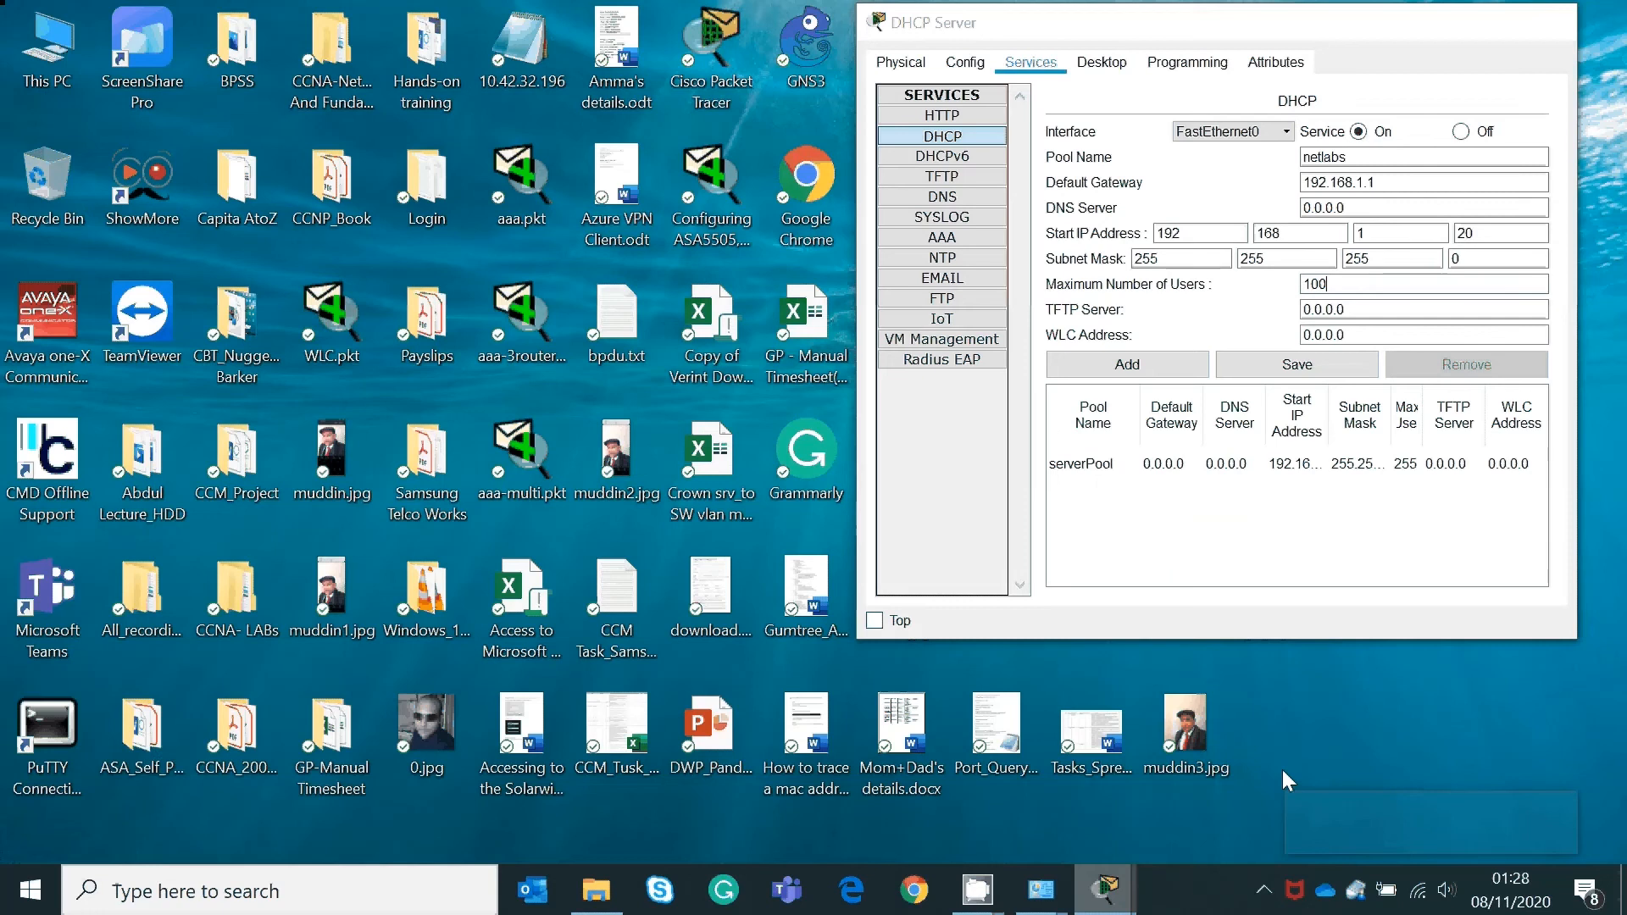
pyautogui.click(1259, 800)
pyautogui.tripleClick(1374, 334)
pyautogui.write('192.1')
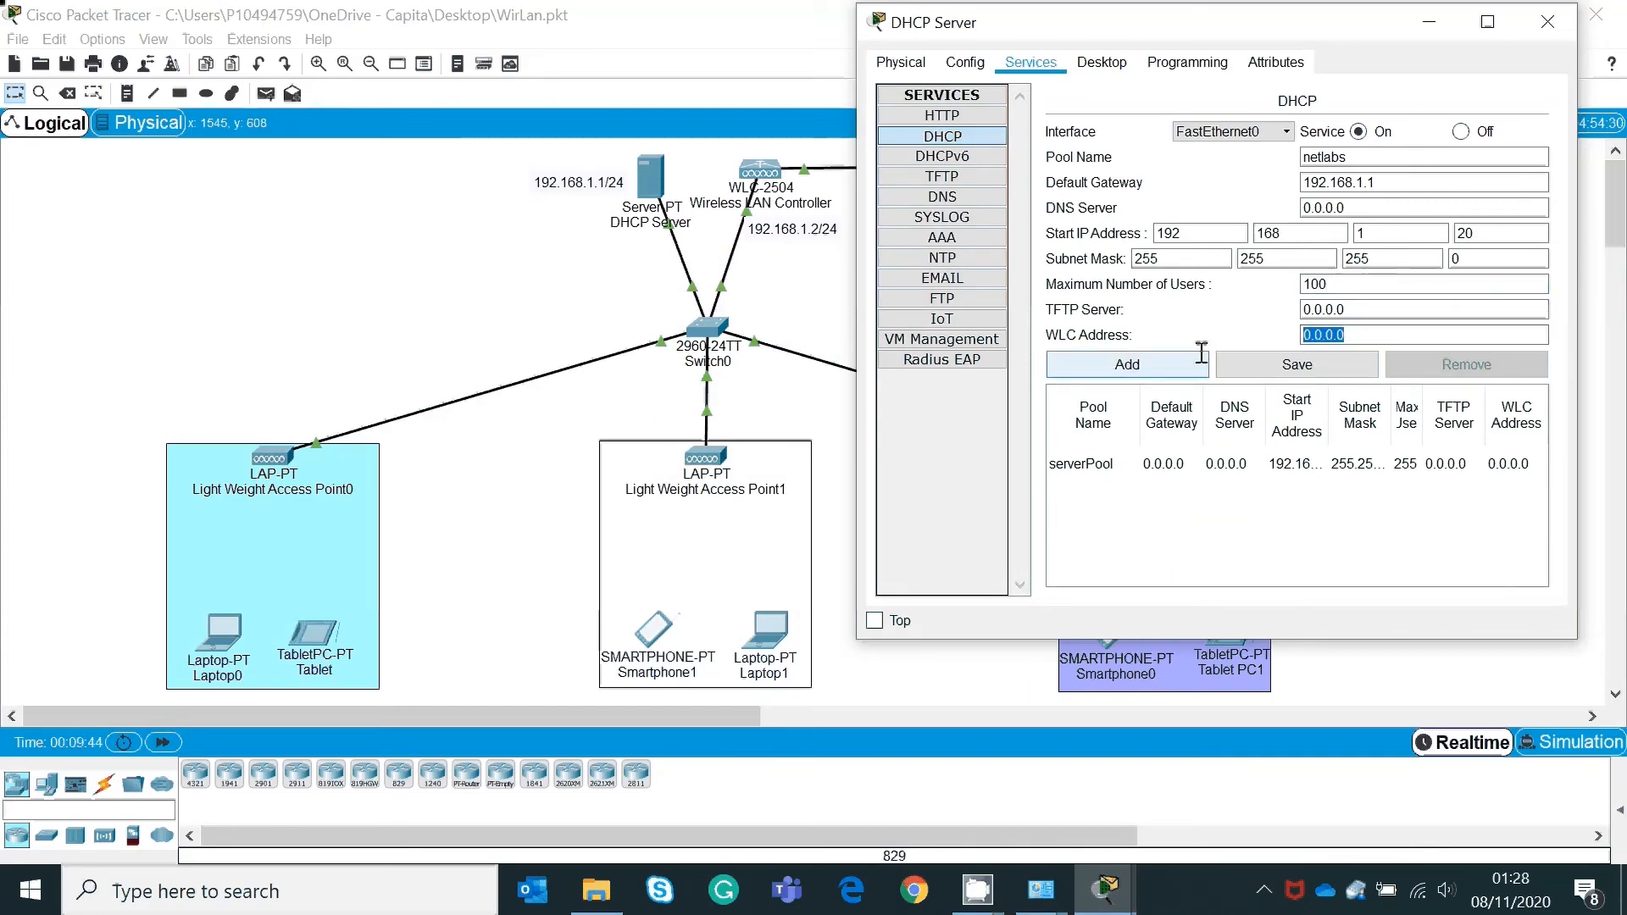
pyautogui.write('68')
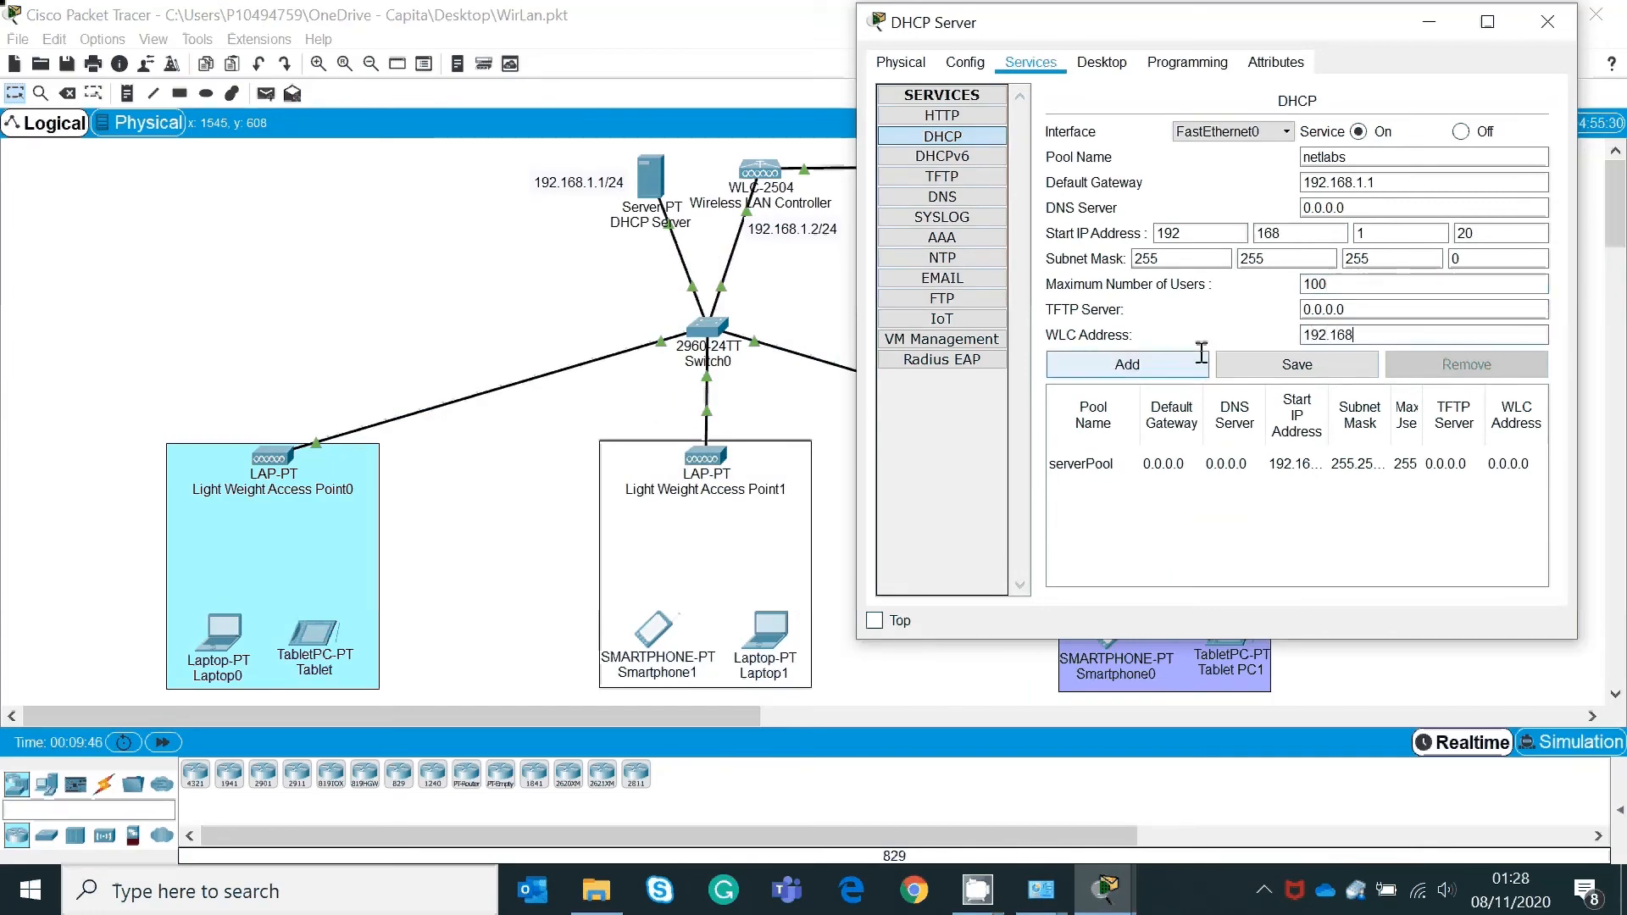
pyautogui.write('.1.2')
pyautogui.click(1159, 372)
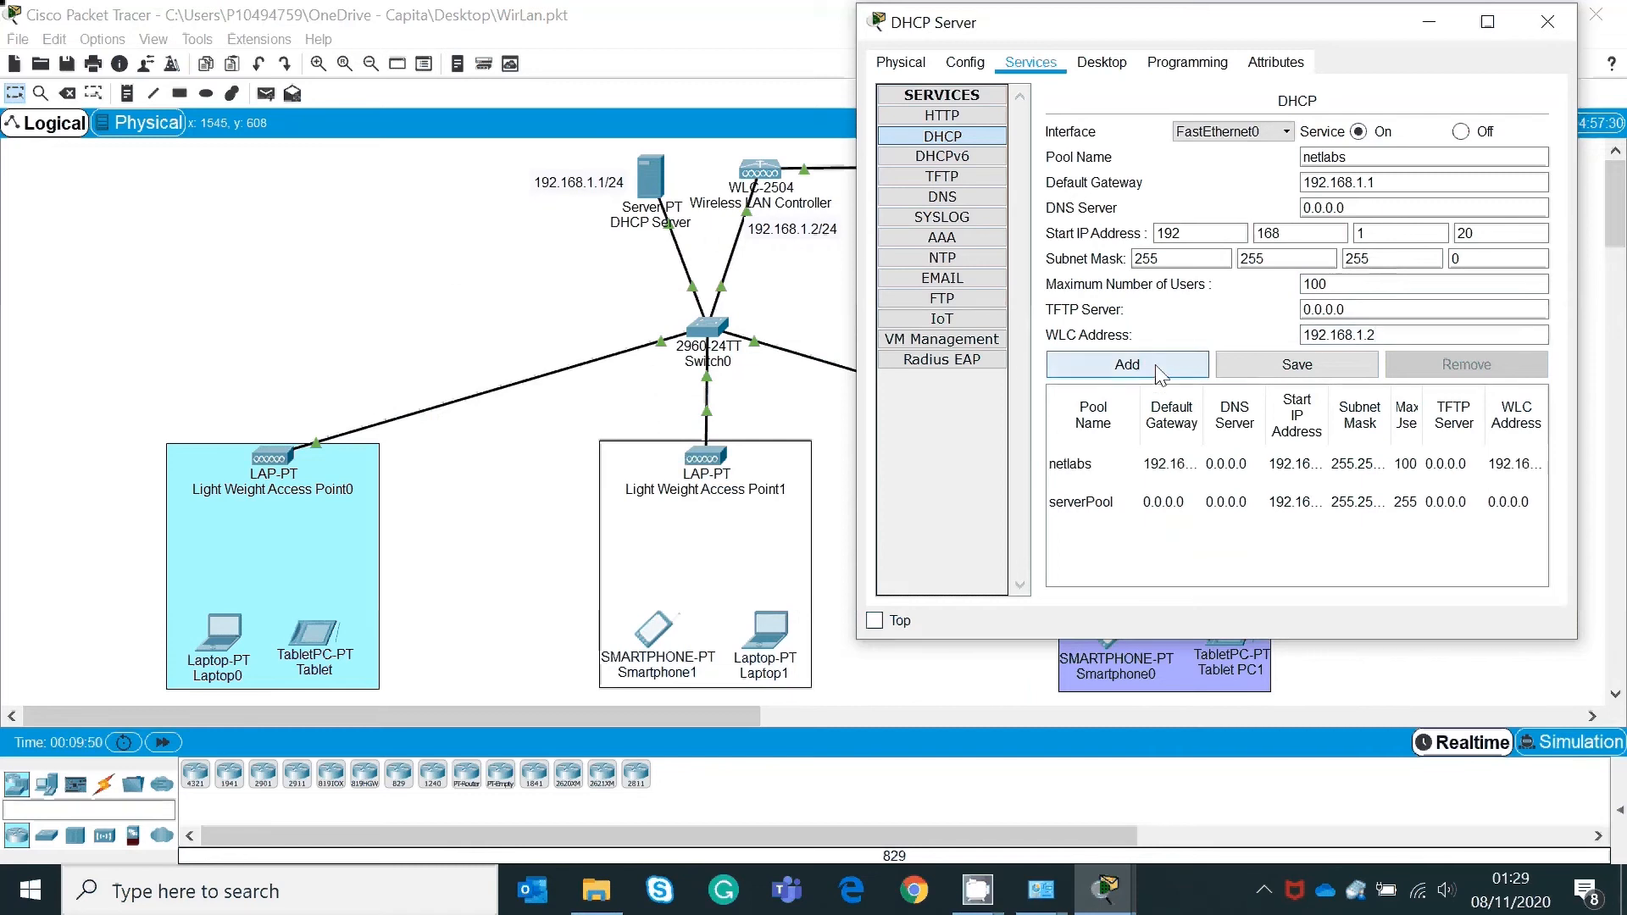
pyautogui.click(1297, 366)
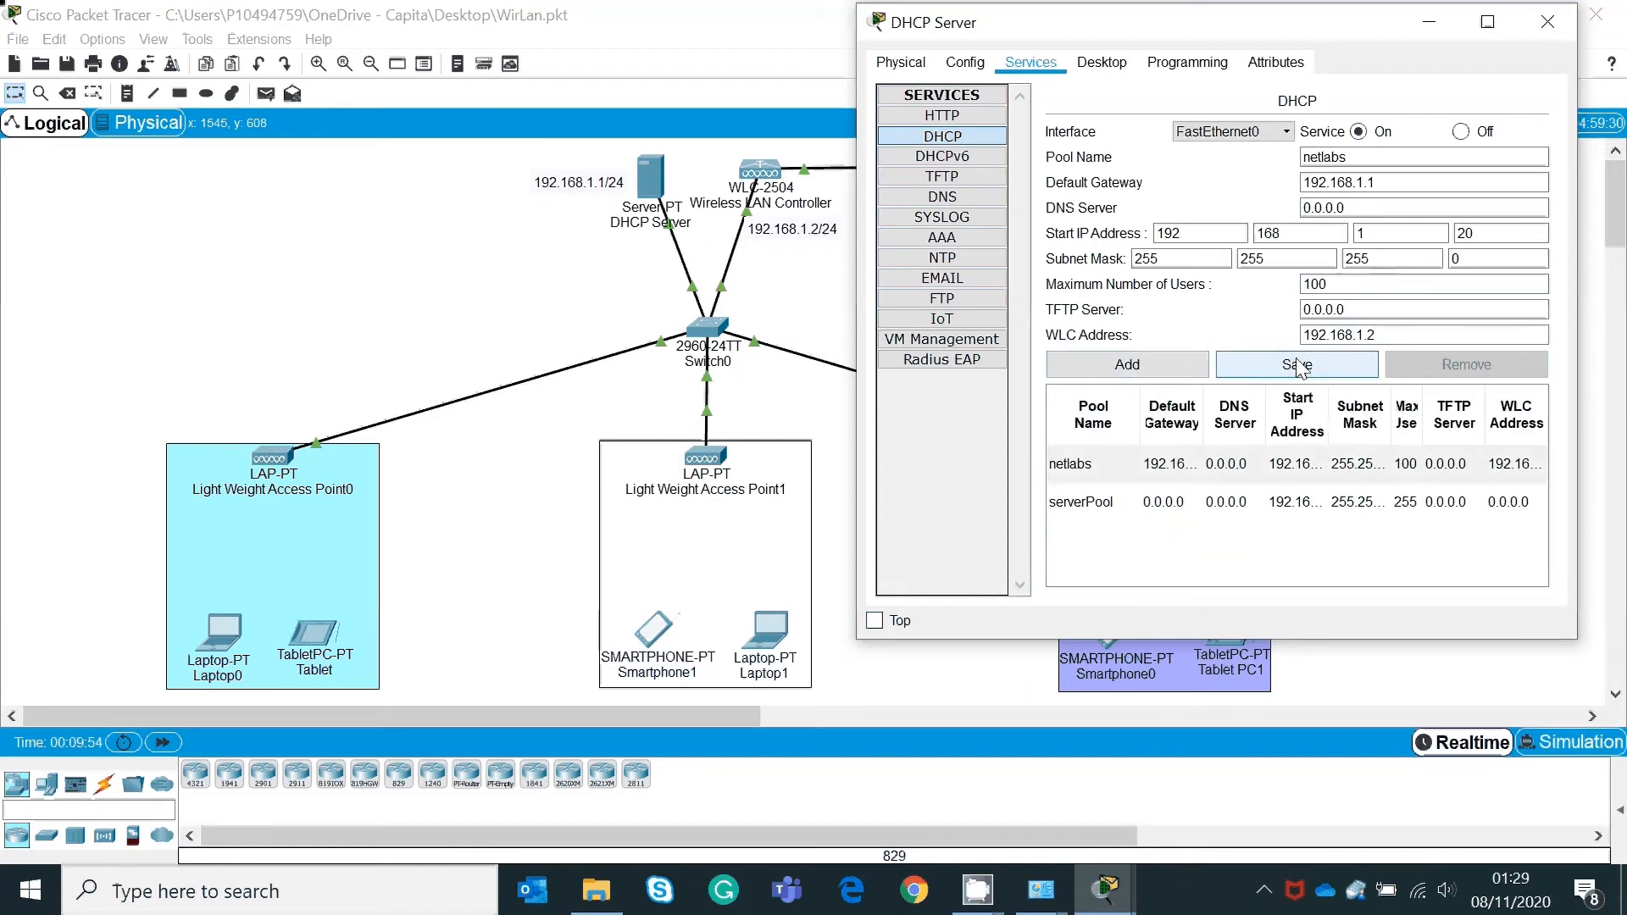
pyautogui.click(1428, 23)
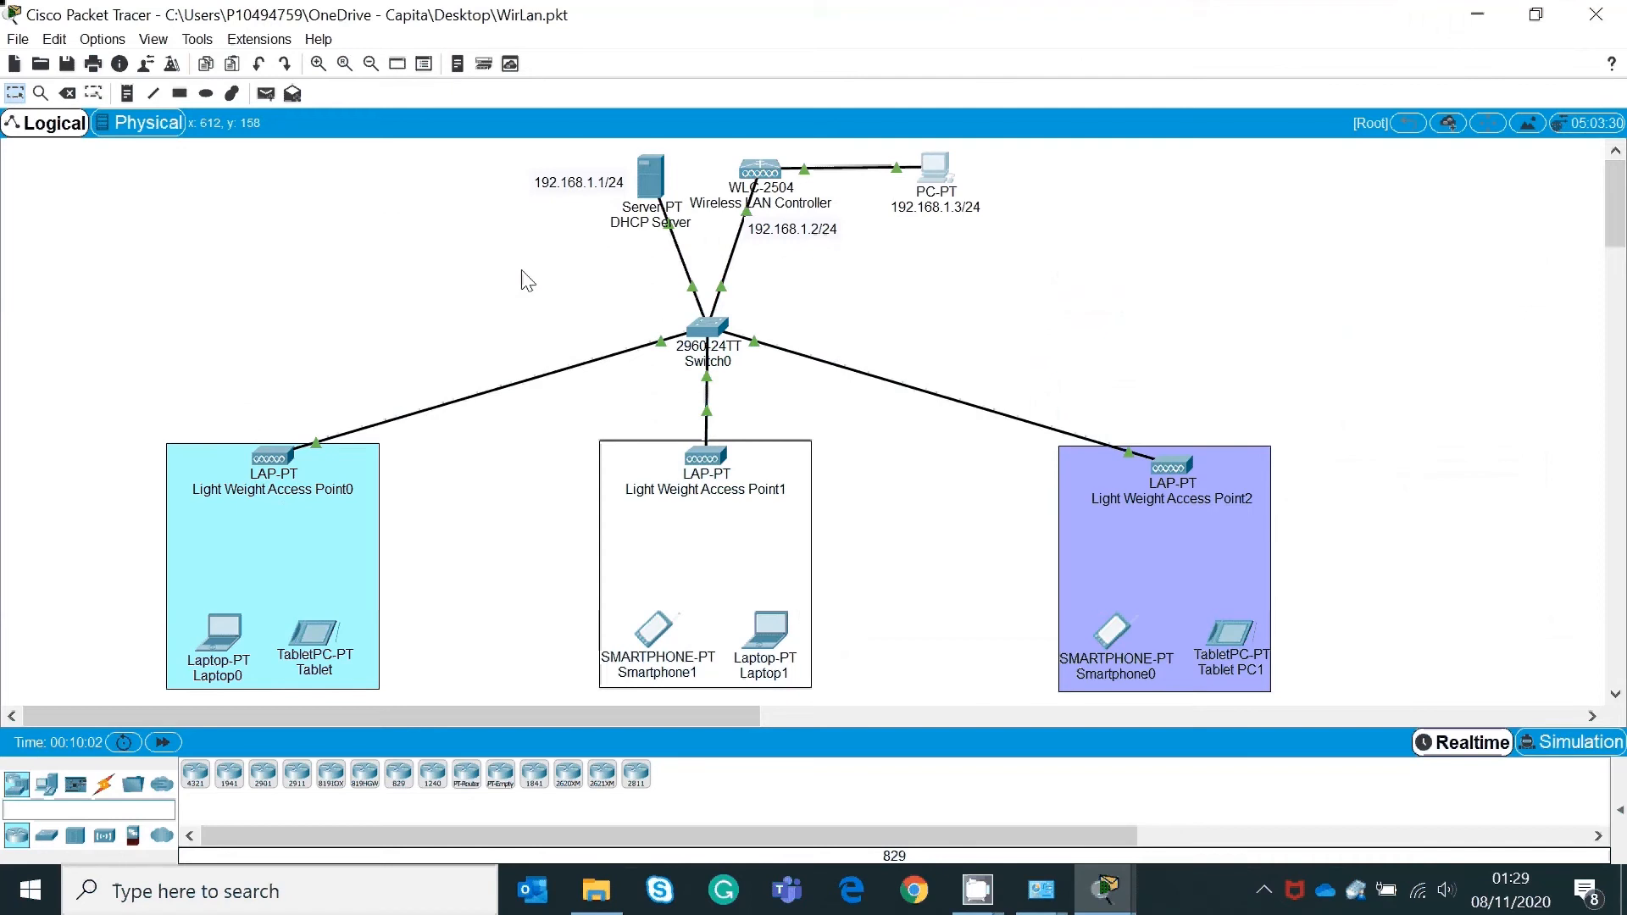
pyautogui.moveTo(282, 459)
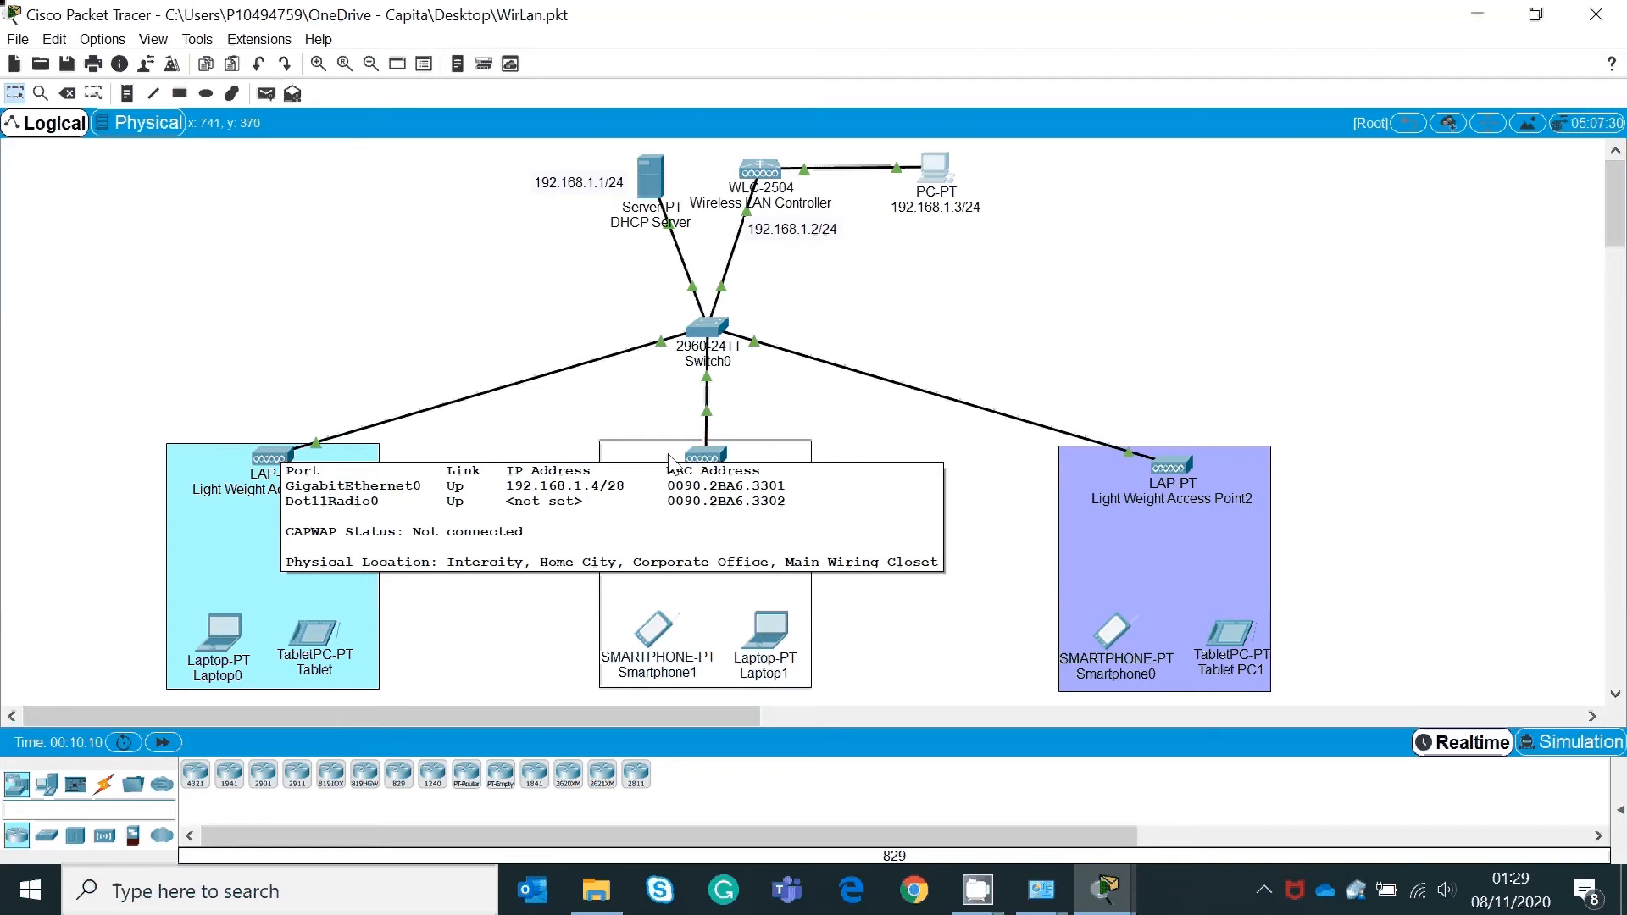
pyautogui.moveTo(718, 465)
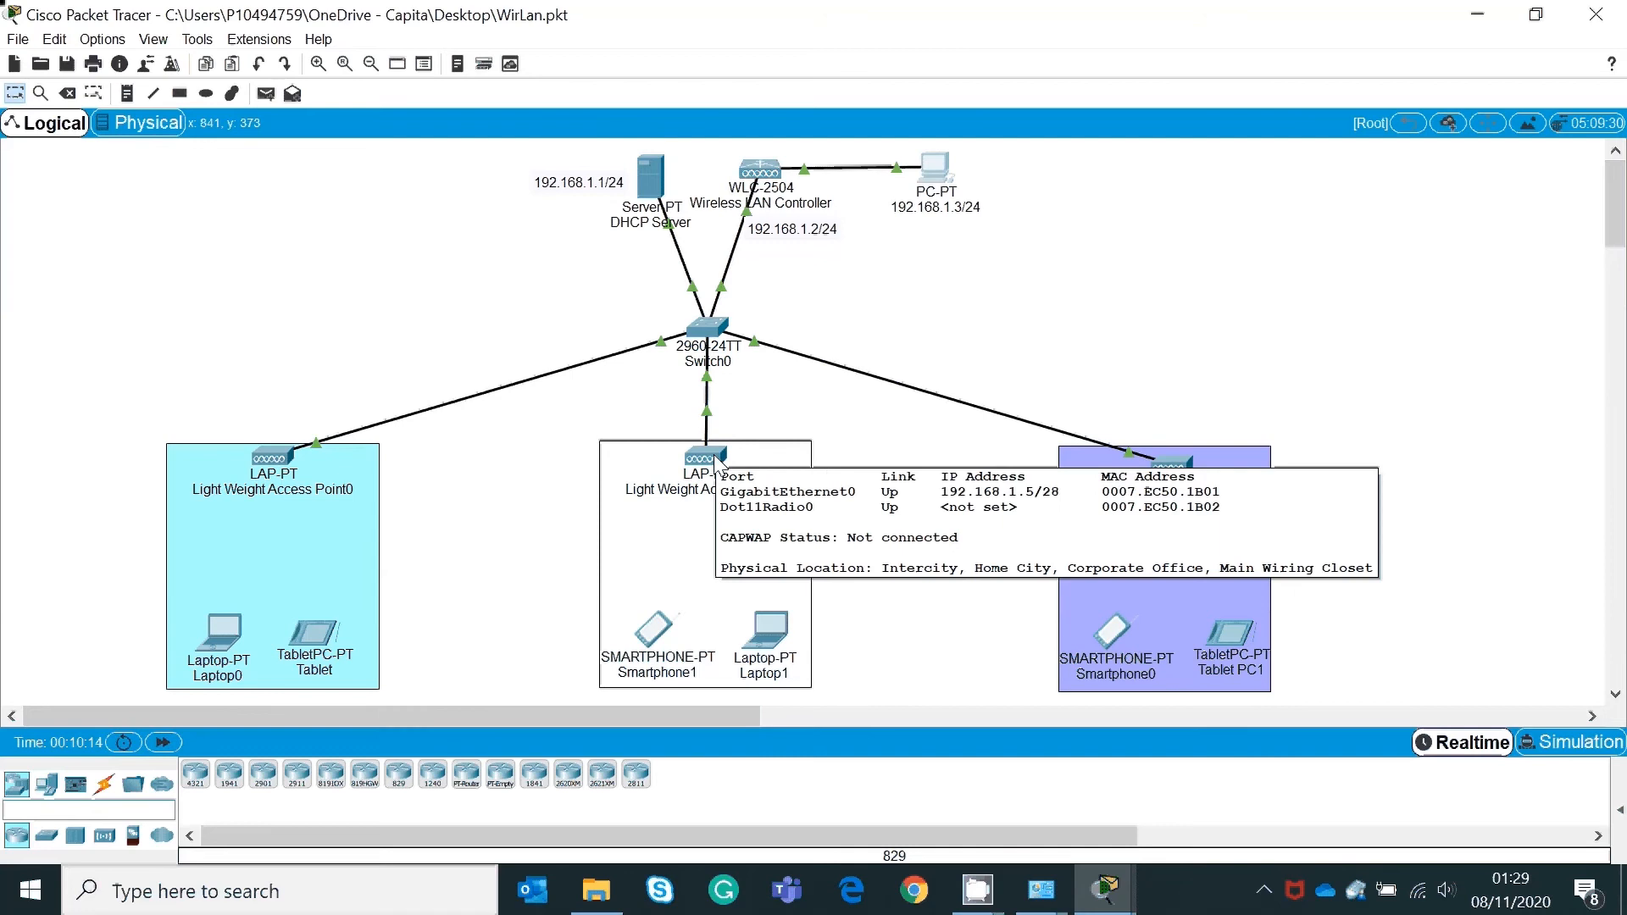
pyautogui.moveTo(1181, 474)
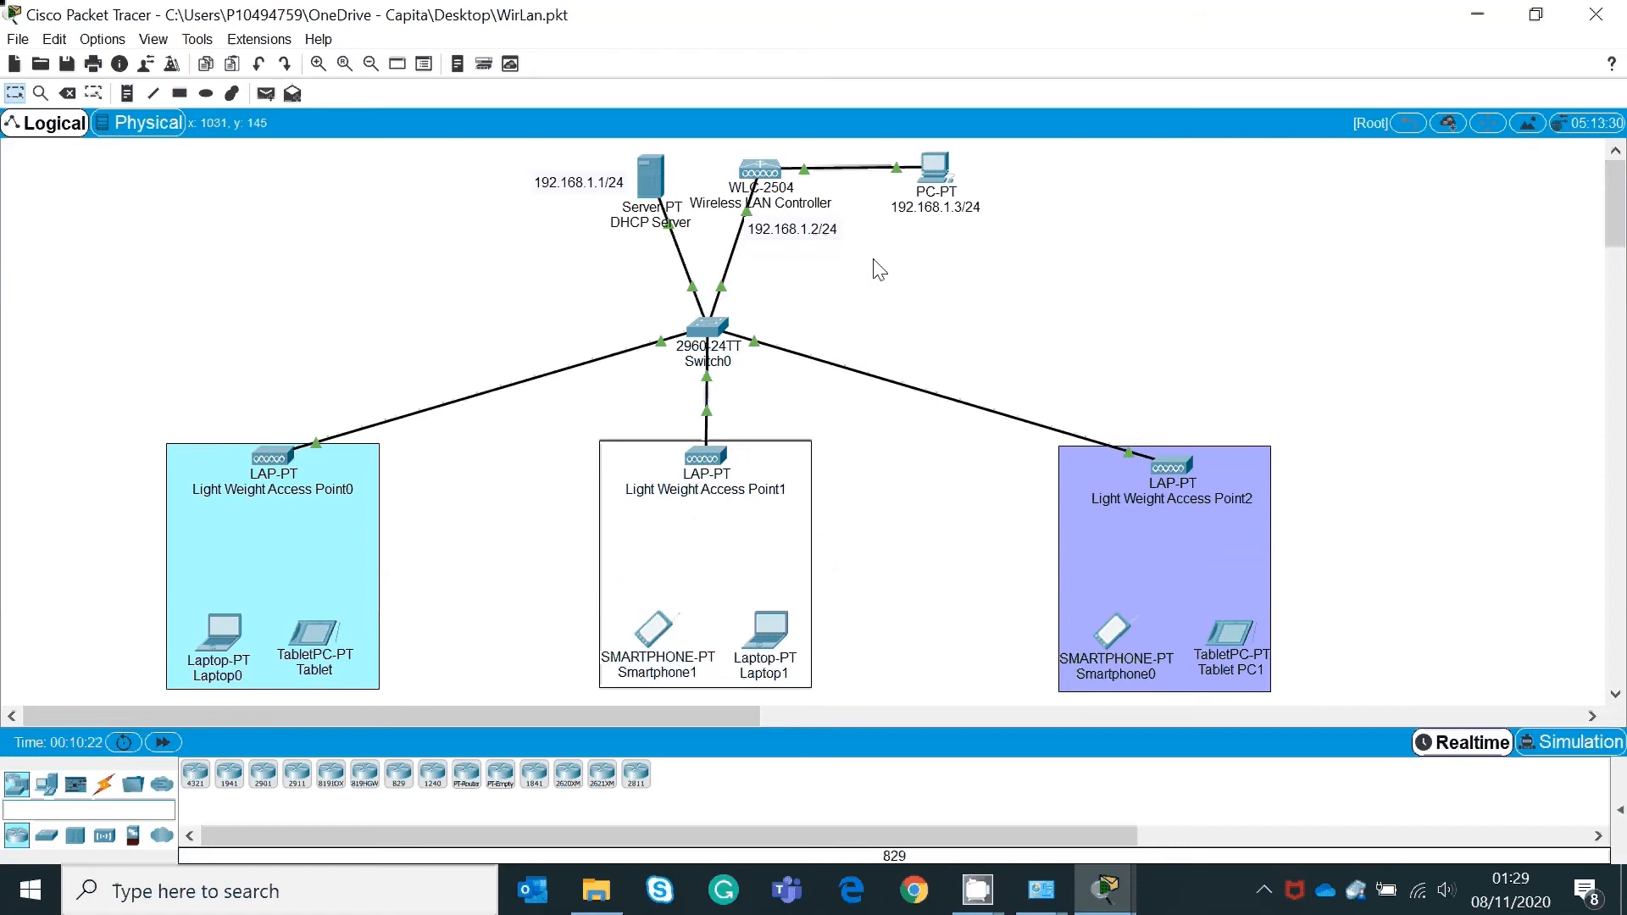
# Step: Change the WLC-2504 management IP to 192.168.1.2, mask to 255.255.255.0, gateway 192.168.1.1
pyautogui.click(767, 186)
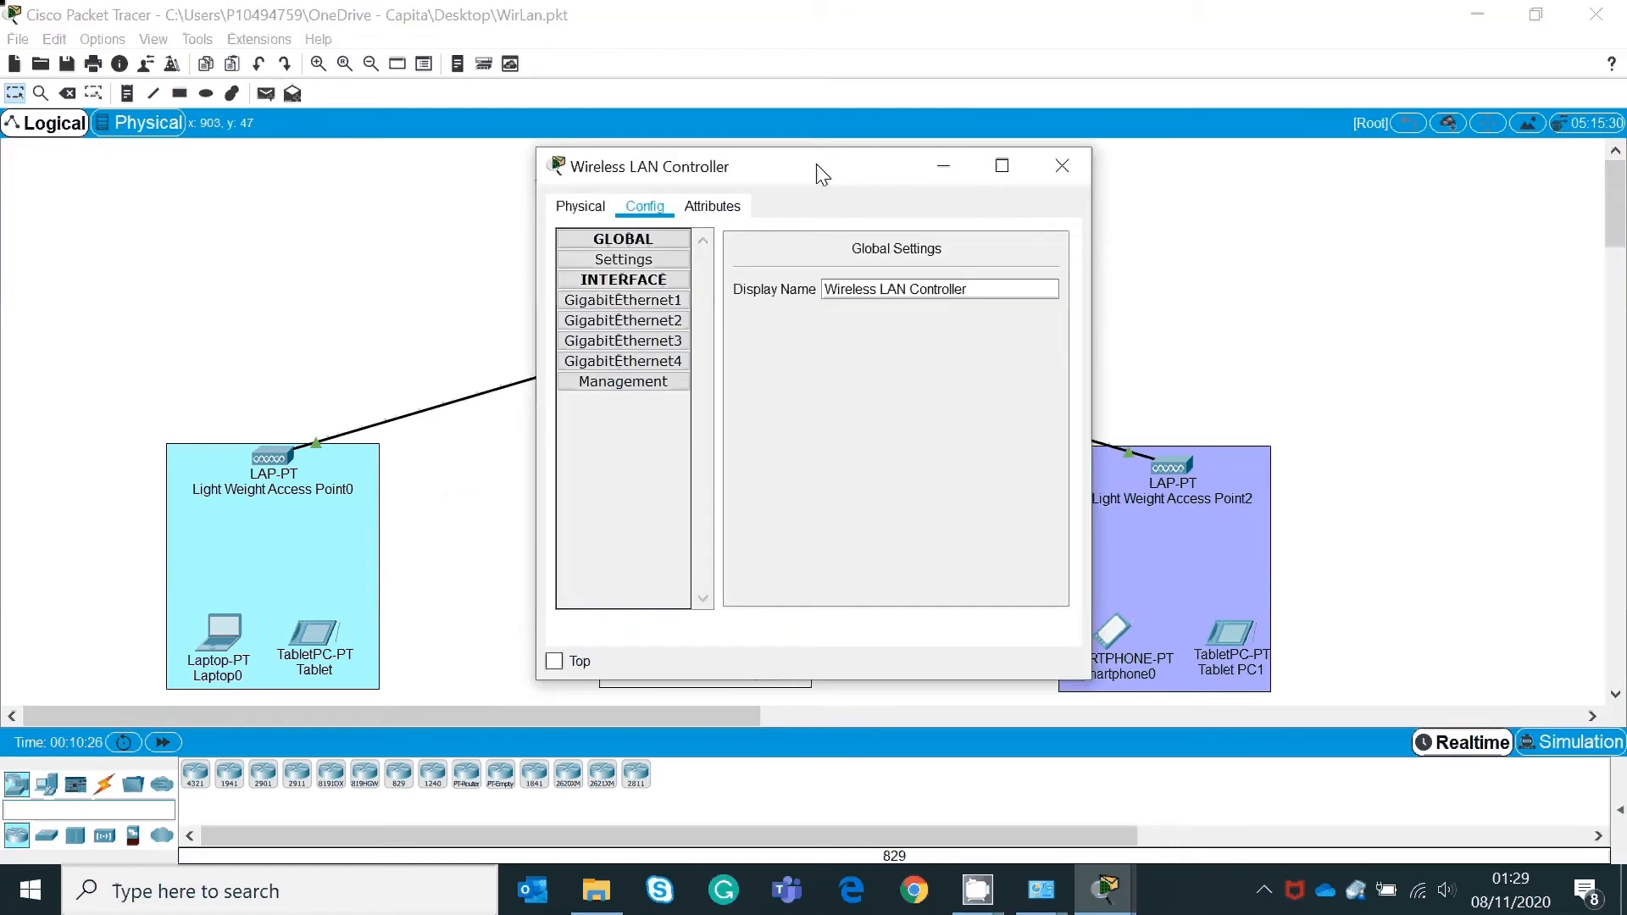
pyautogui.moveTo(900, 162); pyautogui.dragTo(1262, 95)
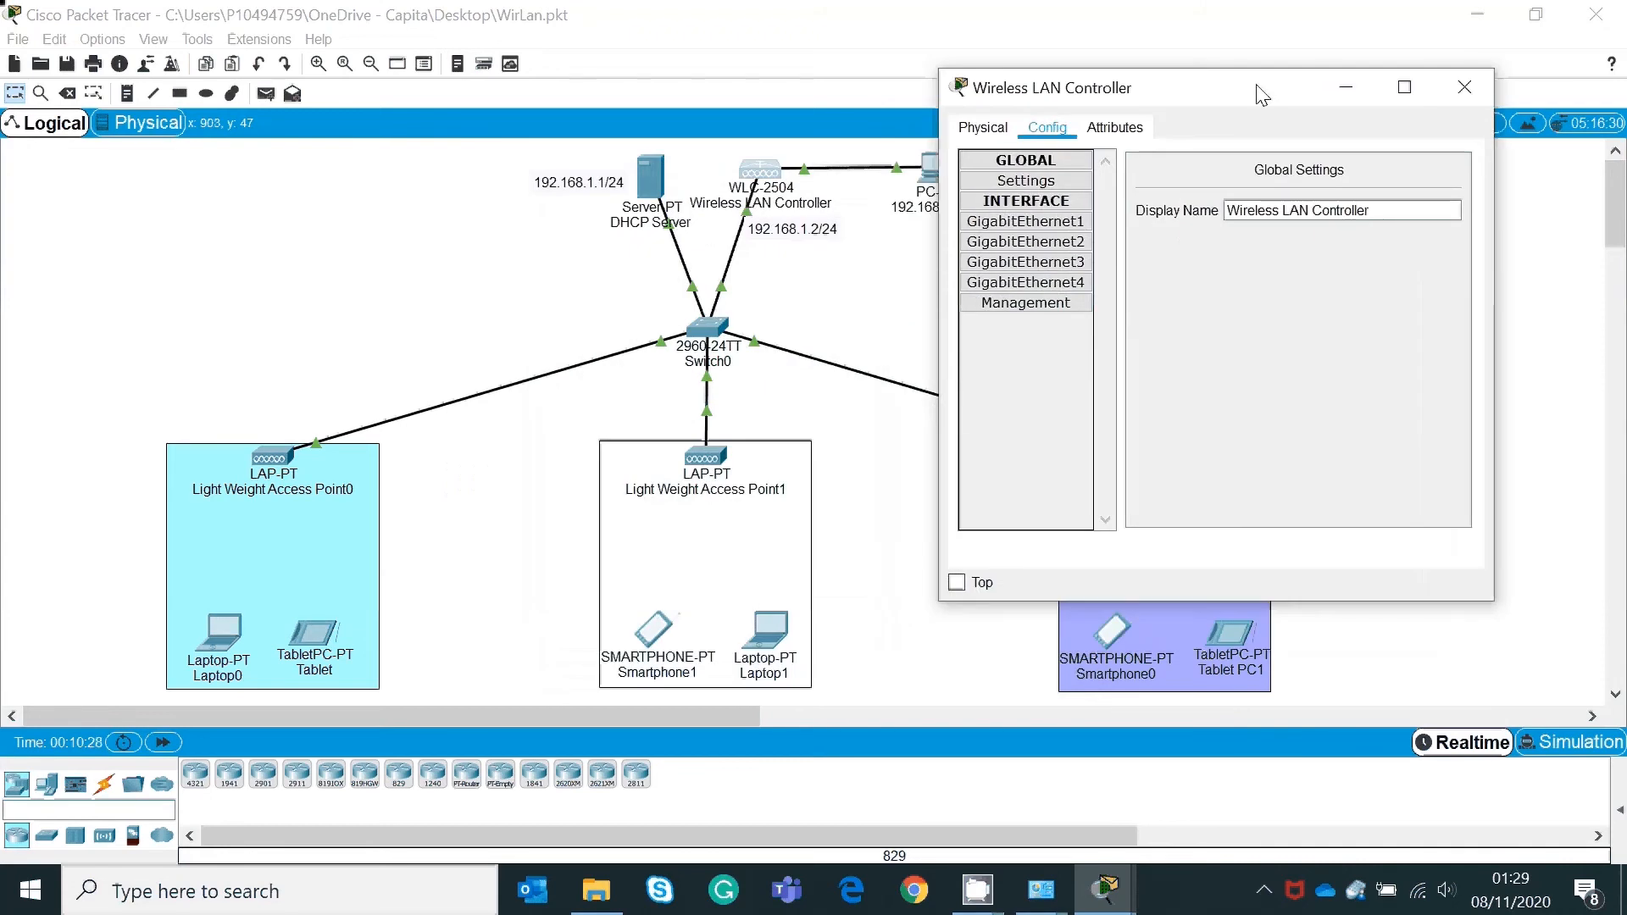
pyautogui.click(1037, 305)
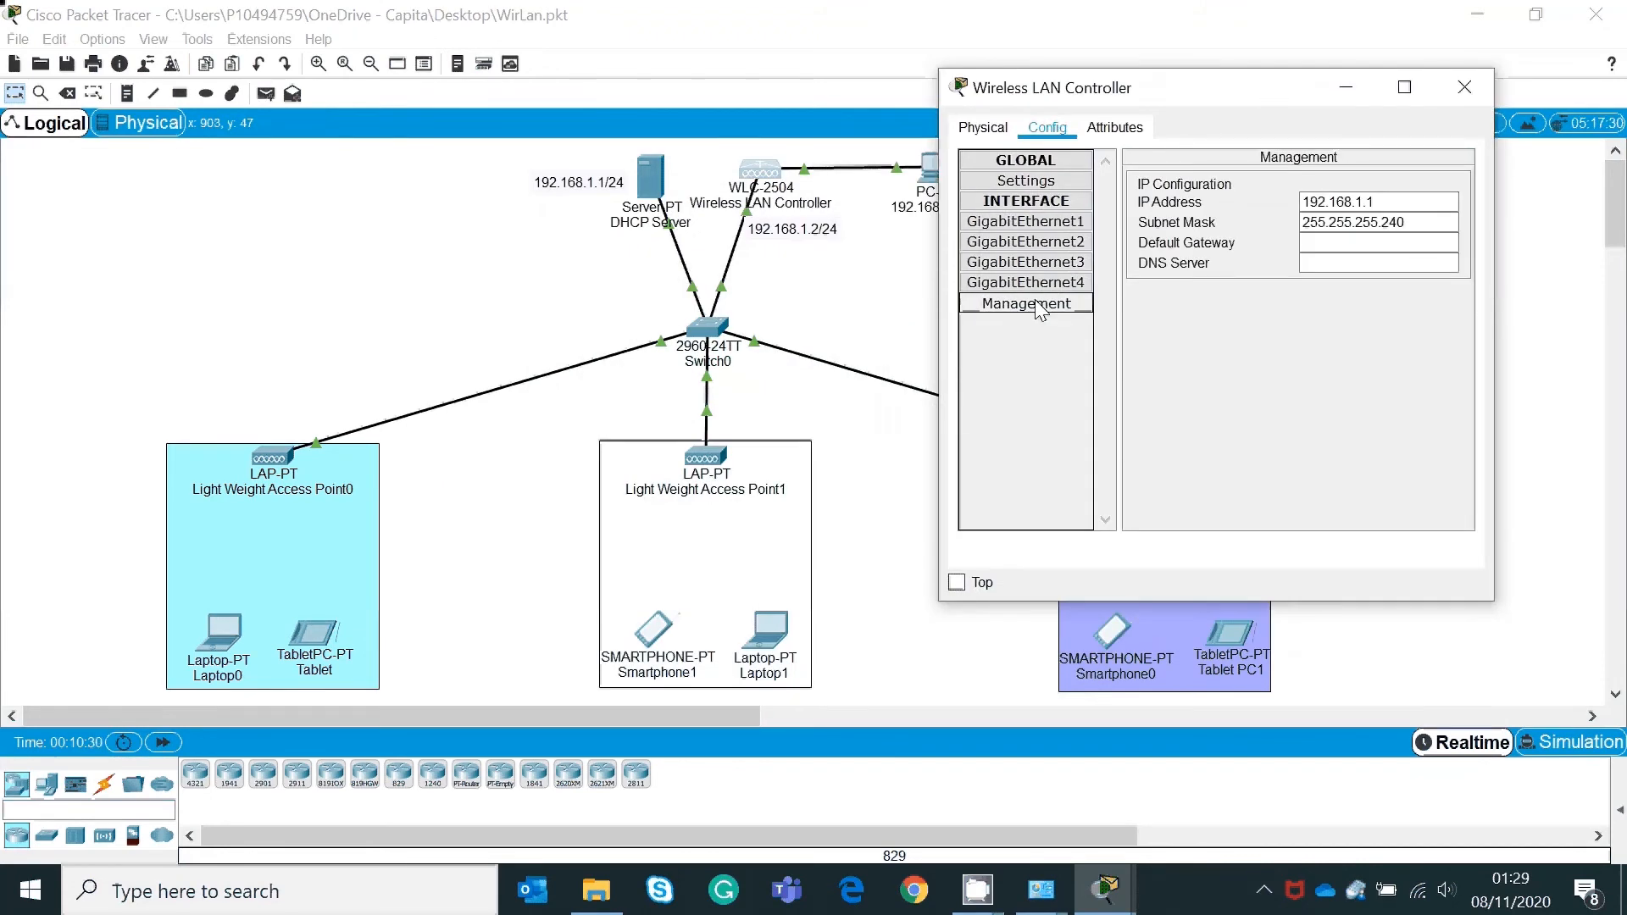
pyautogui.click(1386, 203)
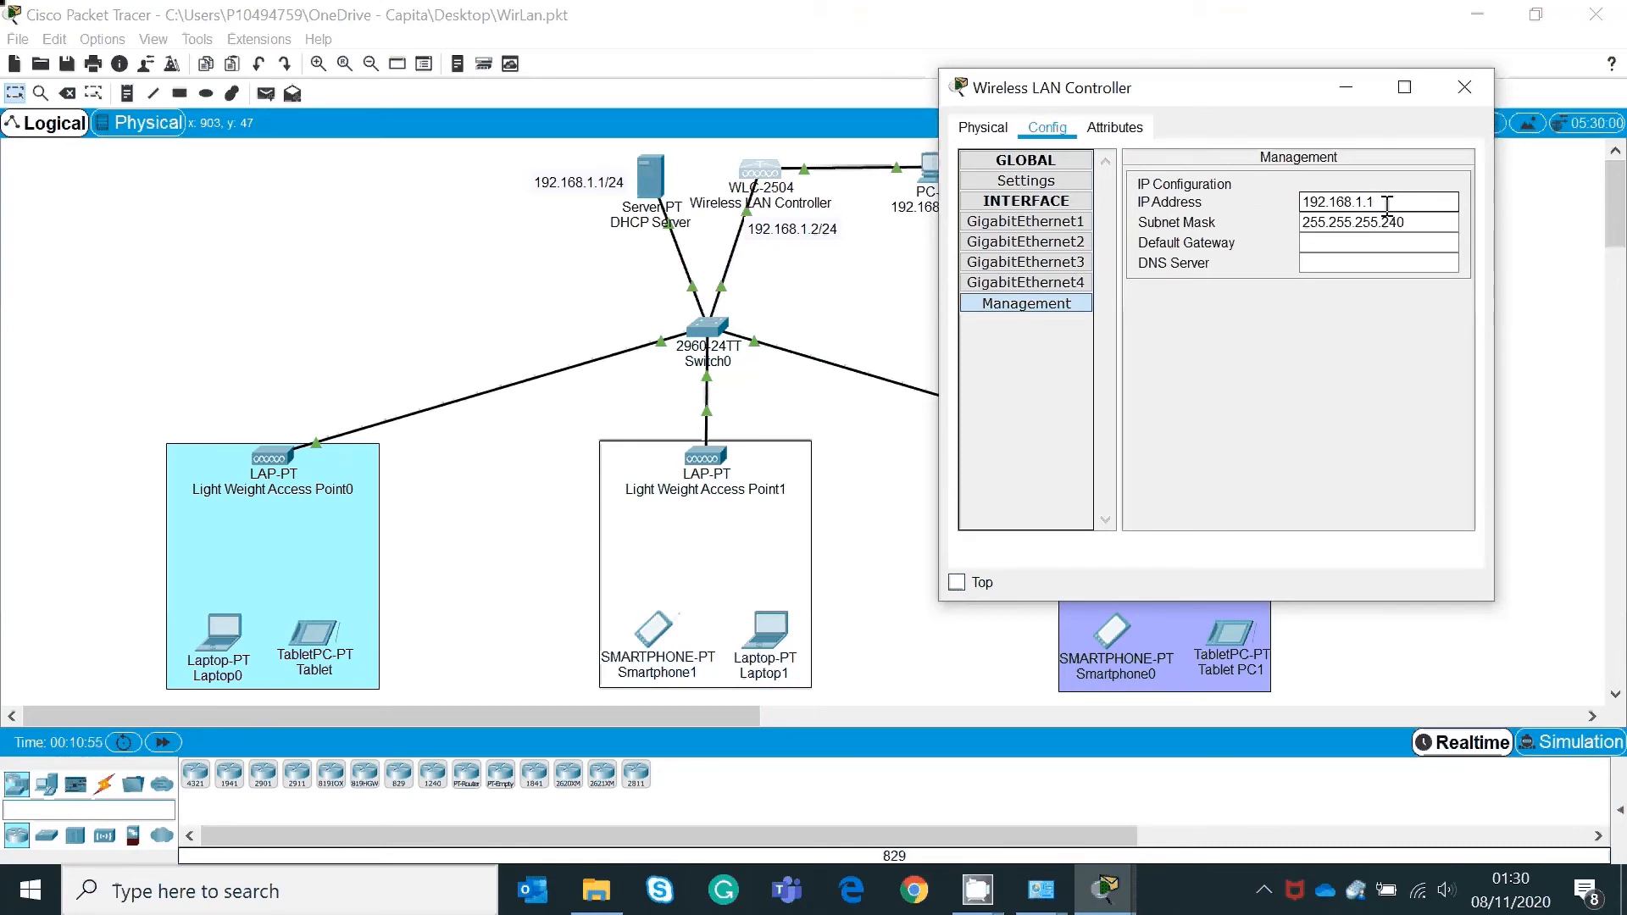
pyautogui.press('BackSpace')
pyautogui.write('2')
pyautogui.click(1424, 221)
pyautogui.press('BackSpace')
pyautogui.press('BackSpace')
pyautogui.press('BackSpace')
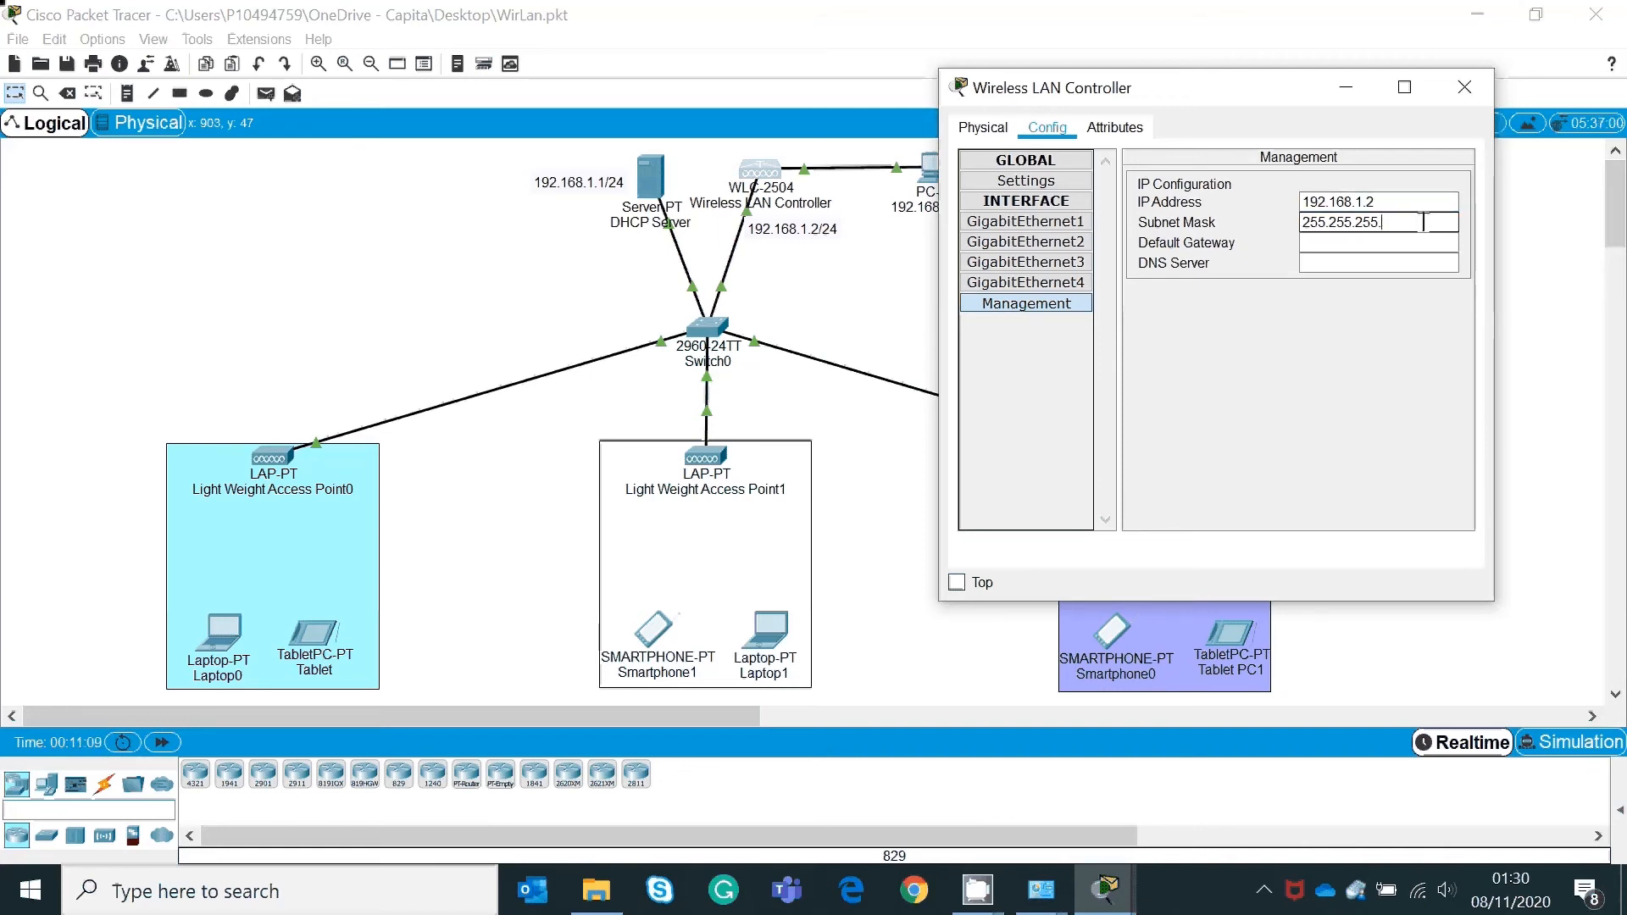
pyautogui.write('0')
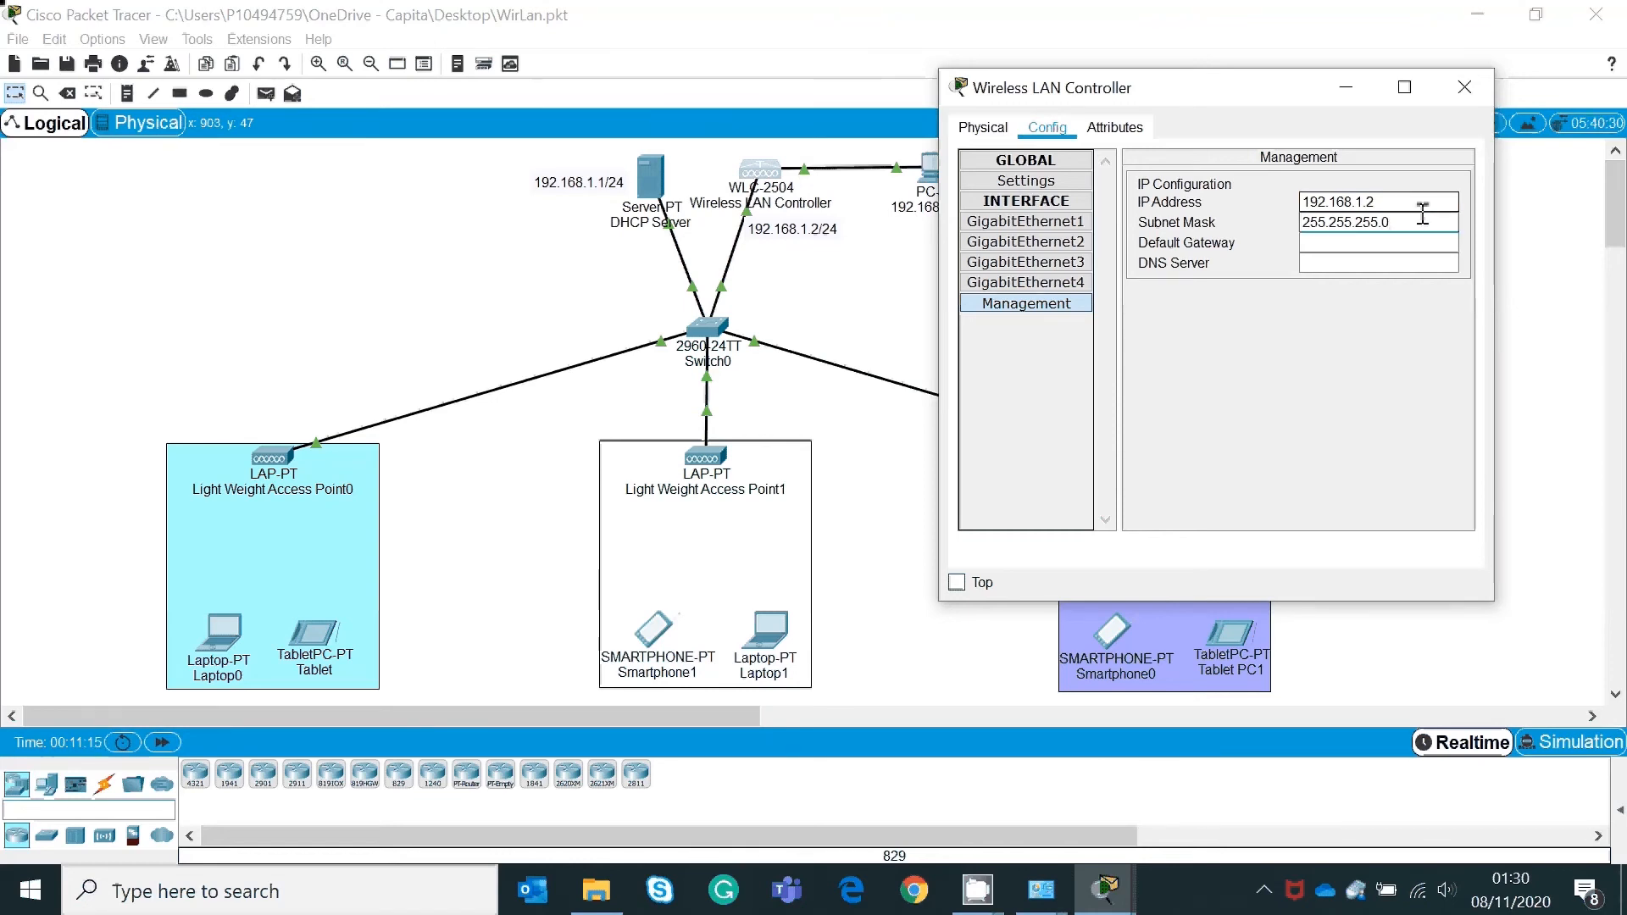
pyautogui.click(1377, 242)
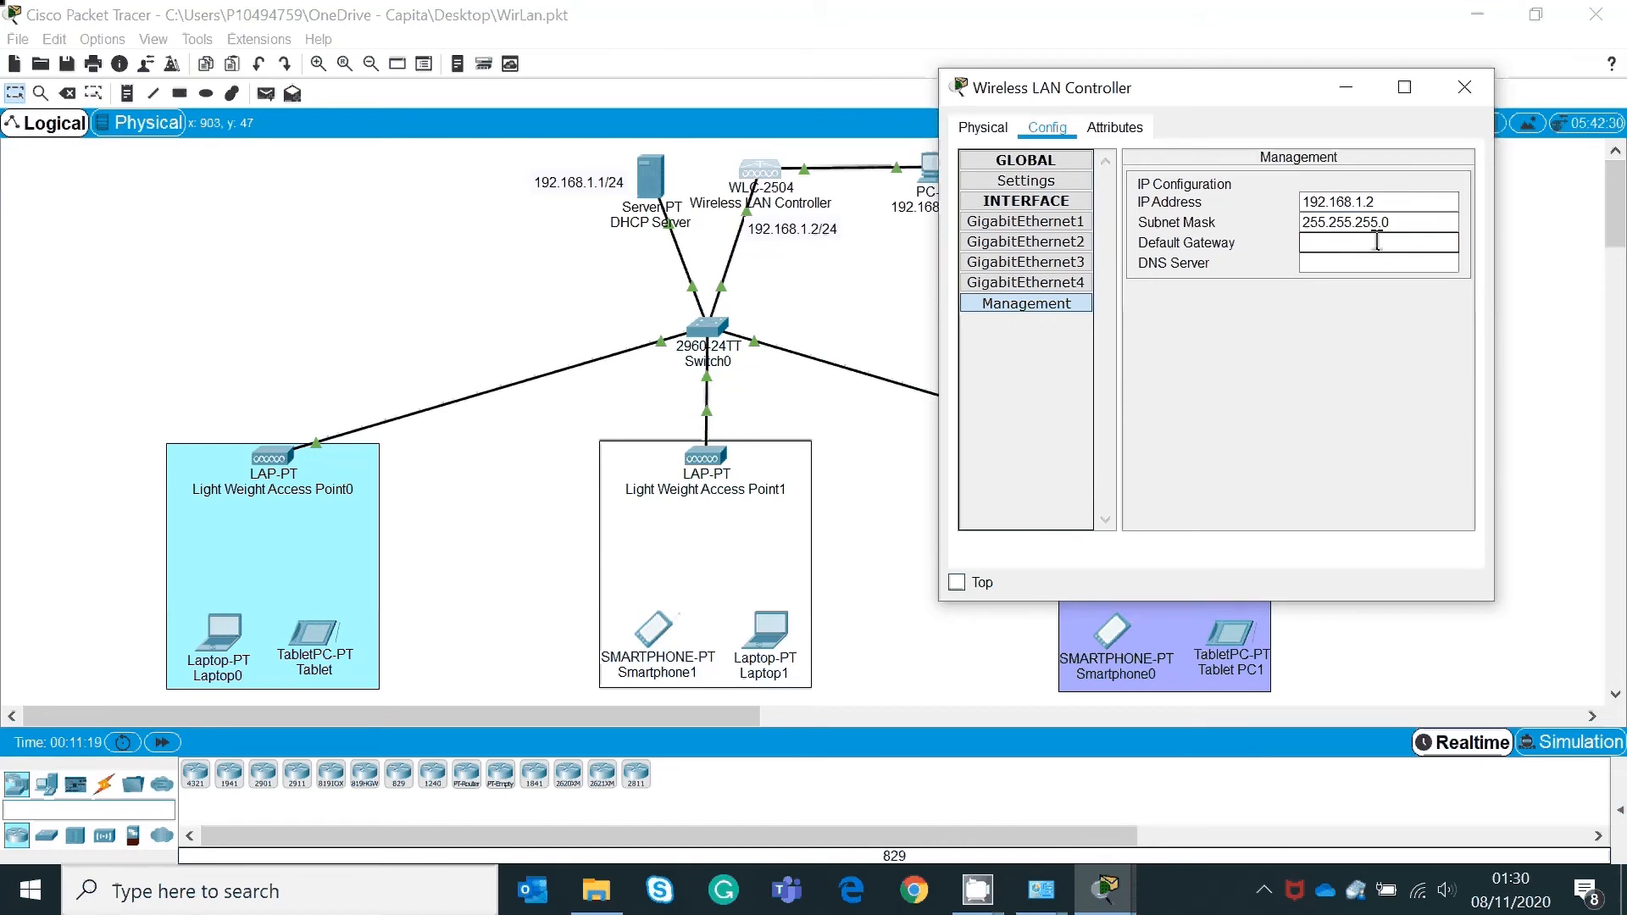
pyautogui.write('192.168.1.1')
pyautogui.click(1466, 86)
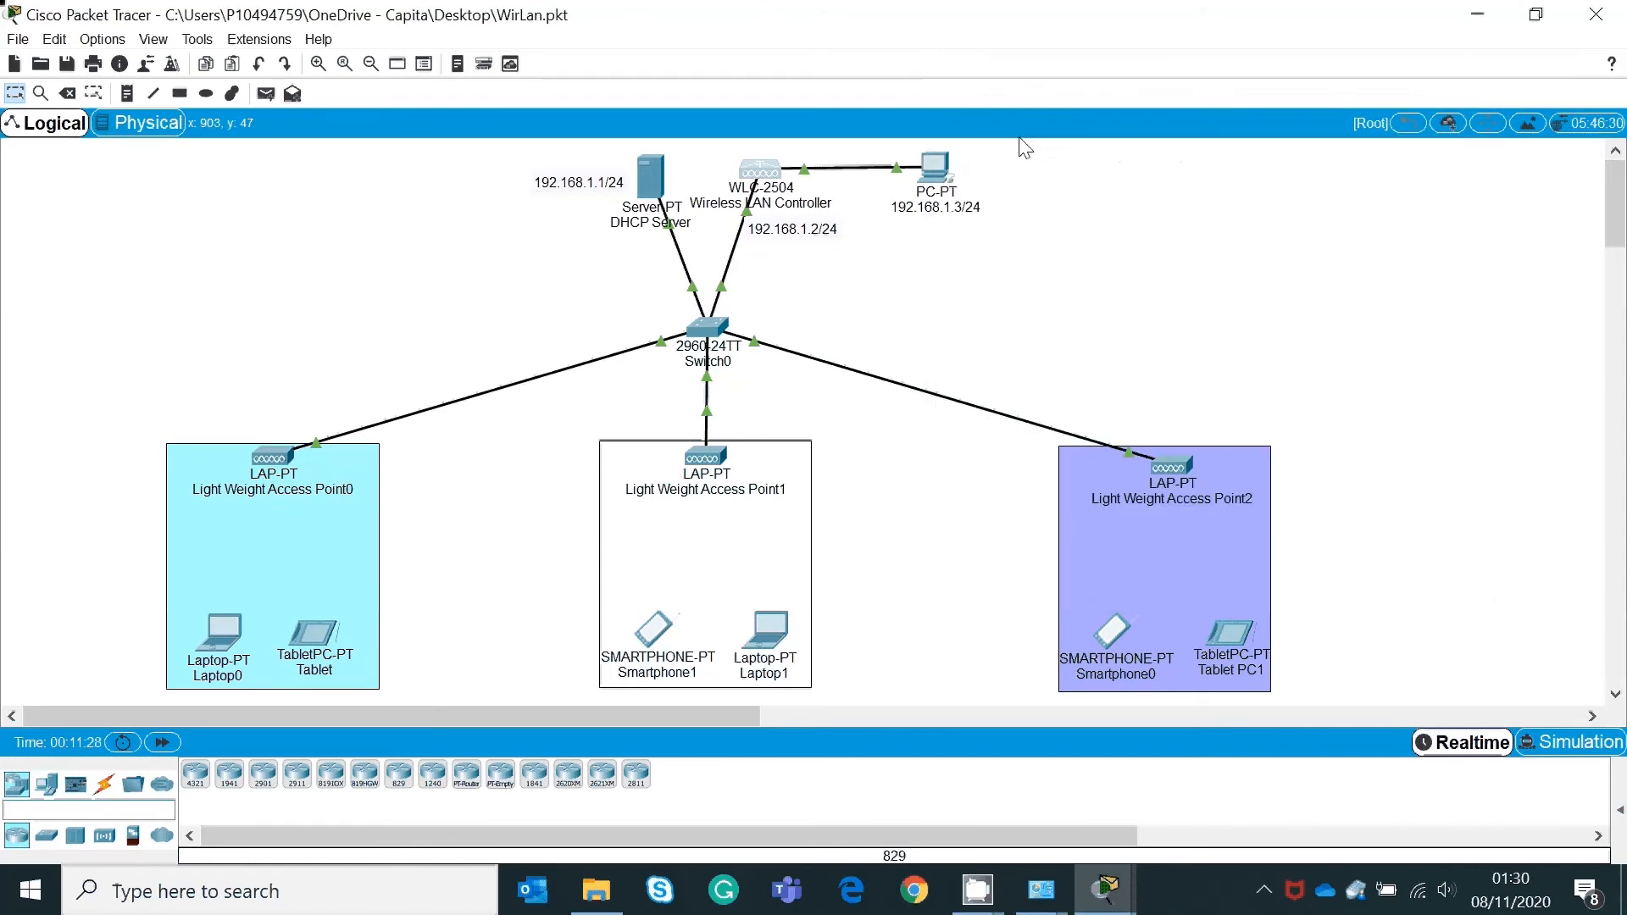
# Step: Give the PC the static IP 192.168.1.3 with mask 255.255.255.0
pyautogui.click(946, 175)
pyautogui.moveTo(904, 113); pyautogui.dragTo(1461, 43)
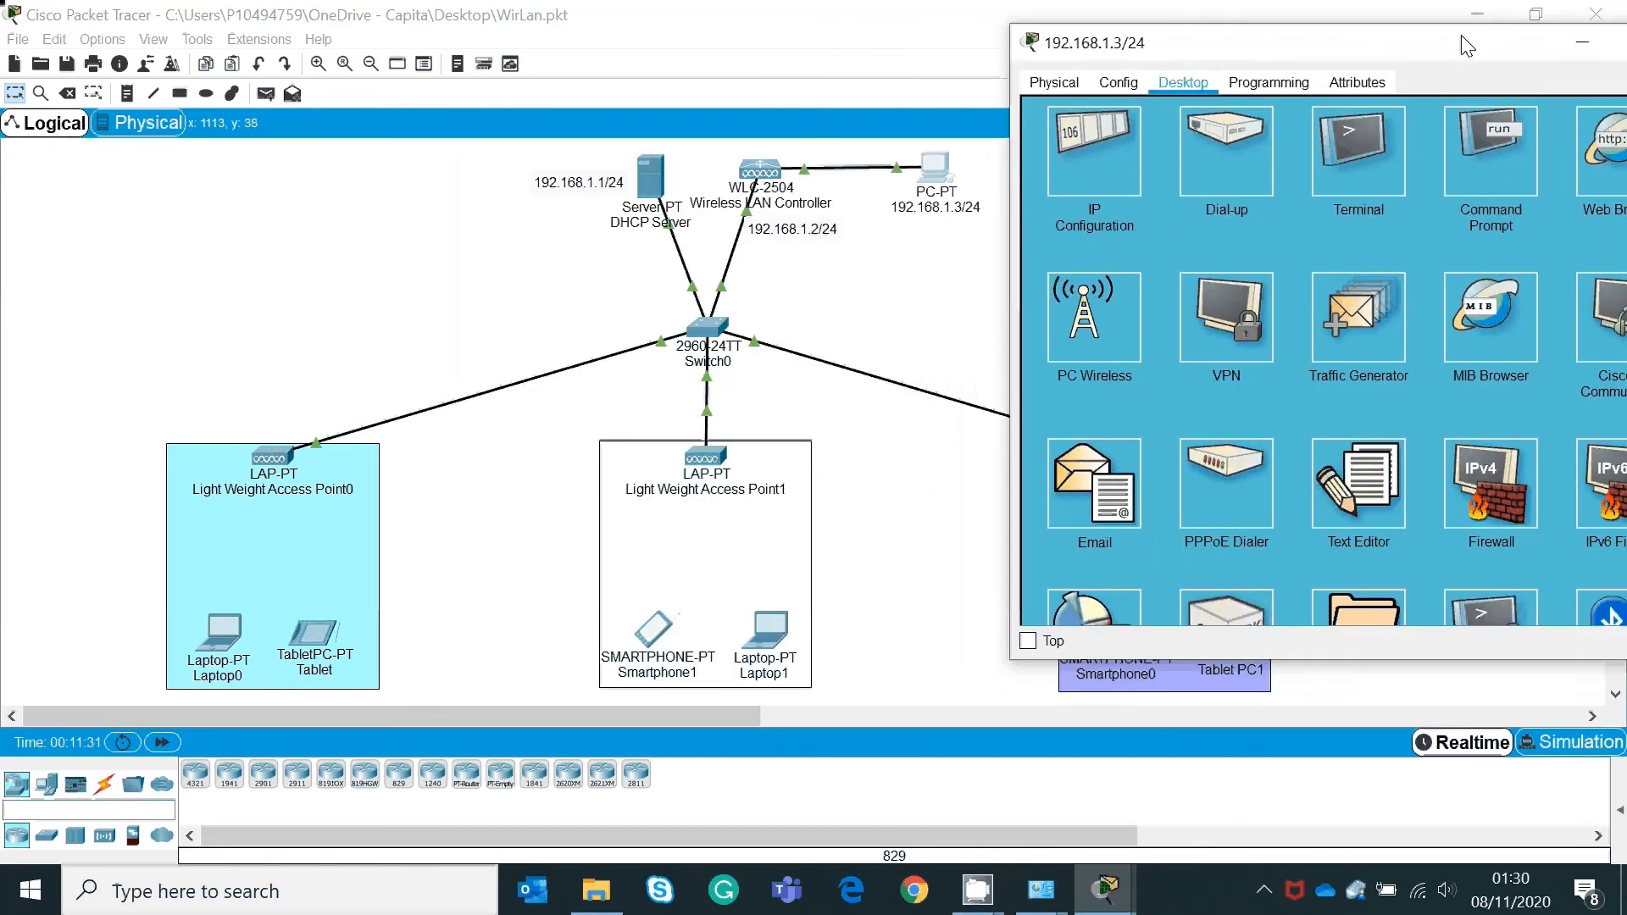
pyautogui.click(1093, 158)
pyautogui.click(1346, 213)
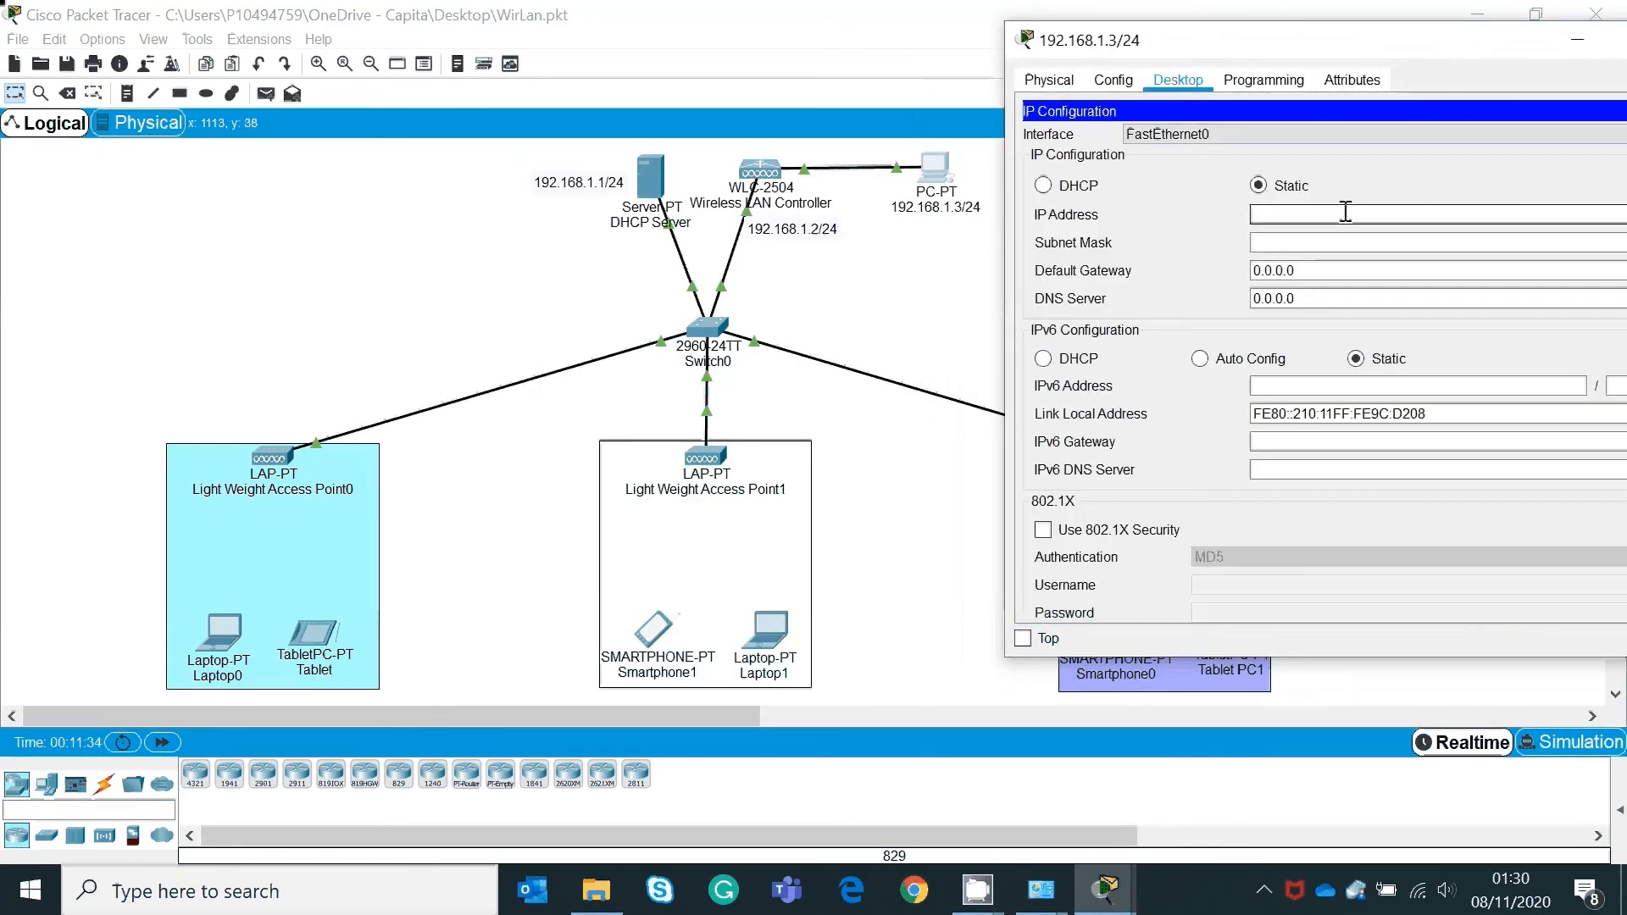
pyautogui.write('192.168.1.3')
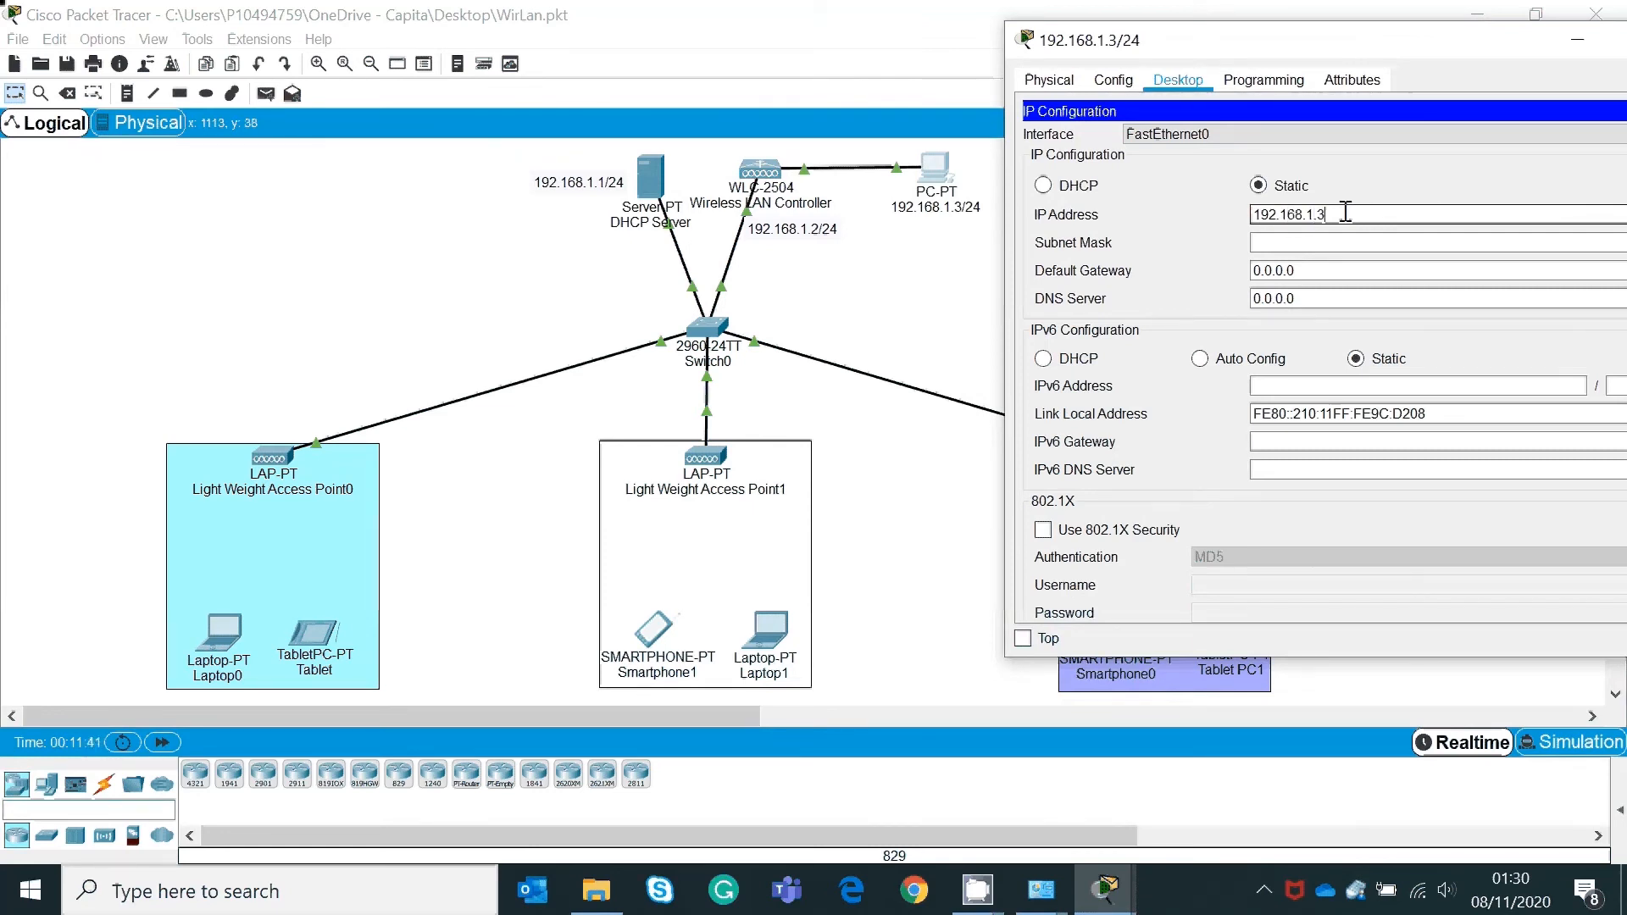
pyautogui.press('Tab')
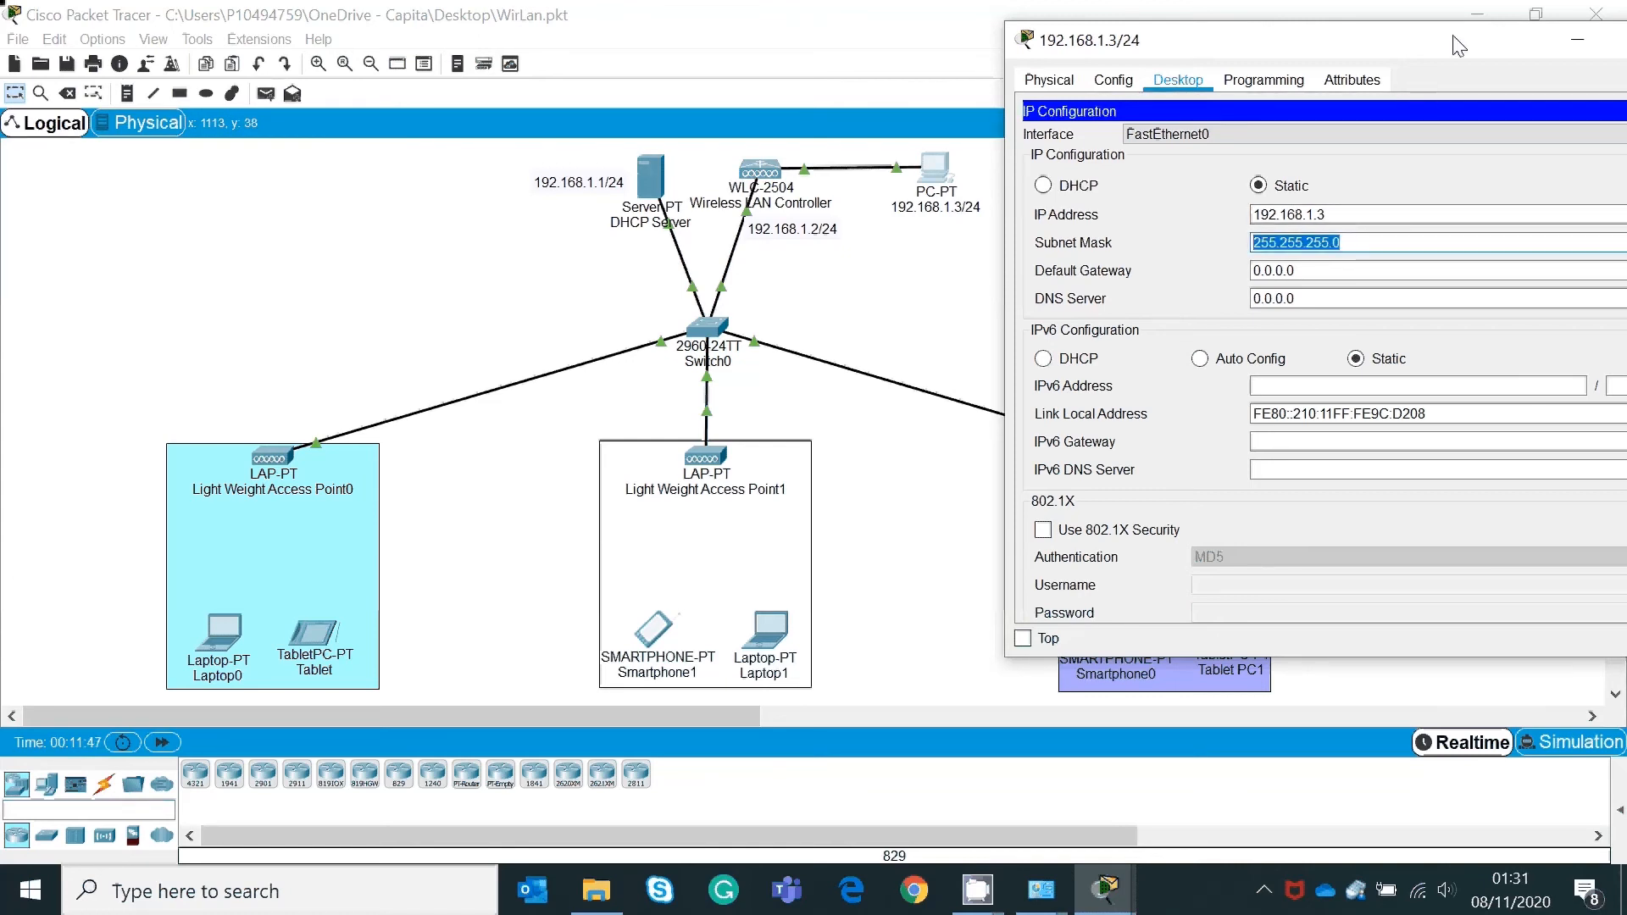
# Step: Replace the PC's default gateway with 192.168.1.1 and close IP Configuration
pyautogui.moveTo(1458, 46); pyautogui.dragTo(1262, 61)
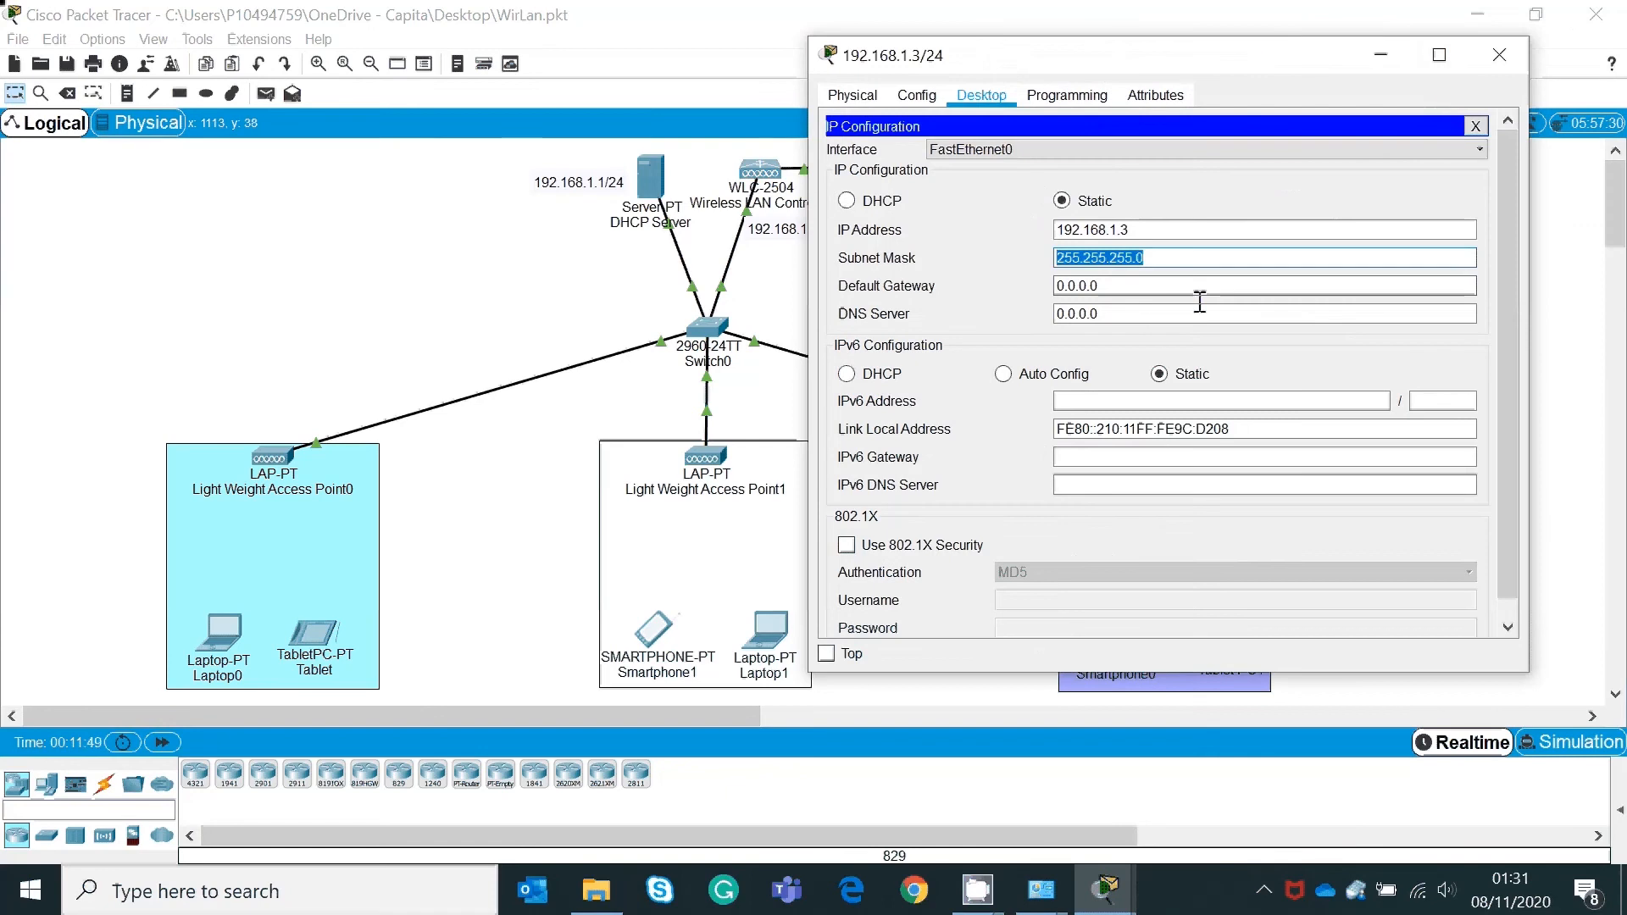
pyautogui.click(1141, 285)
pyautogui.press('BackSpace')
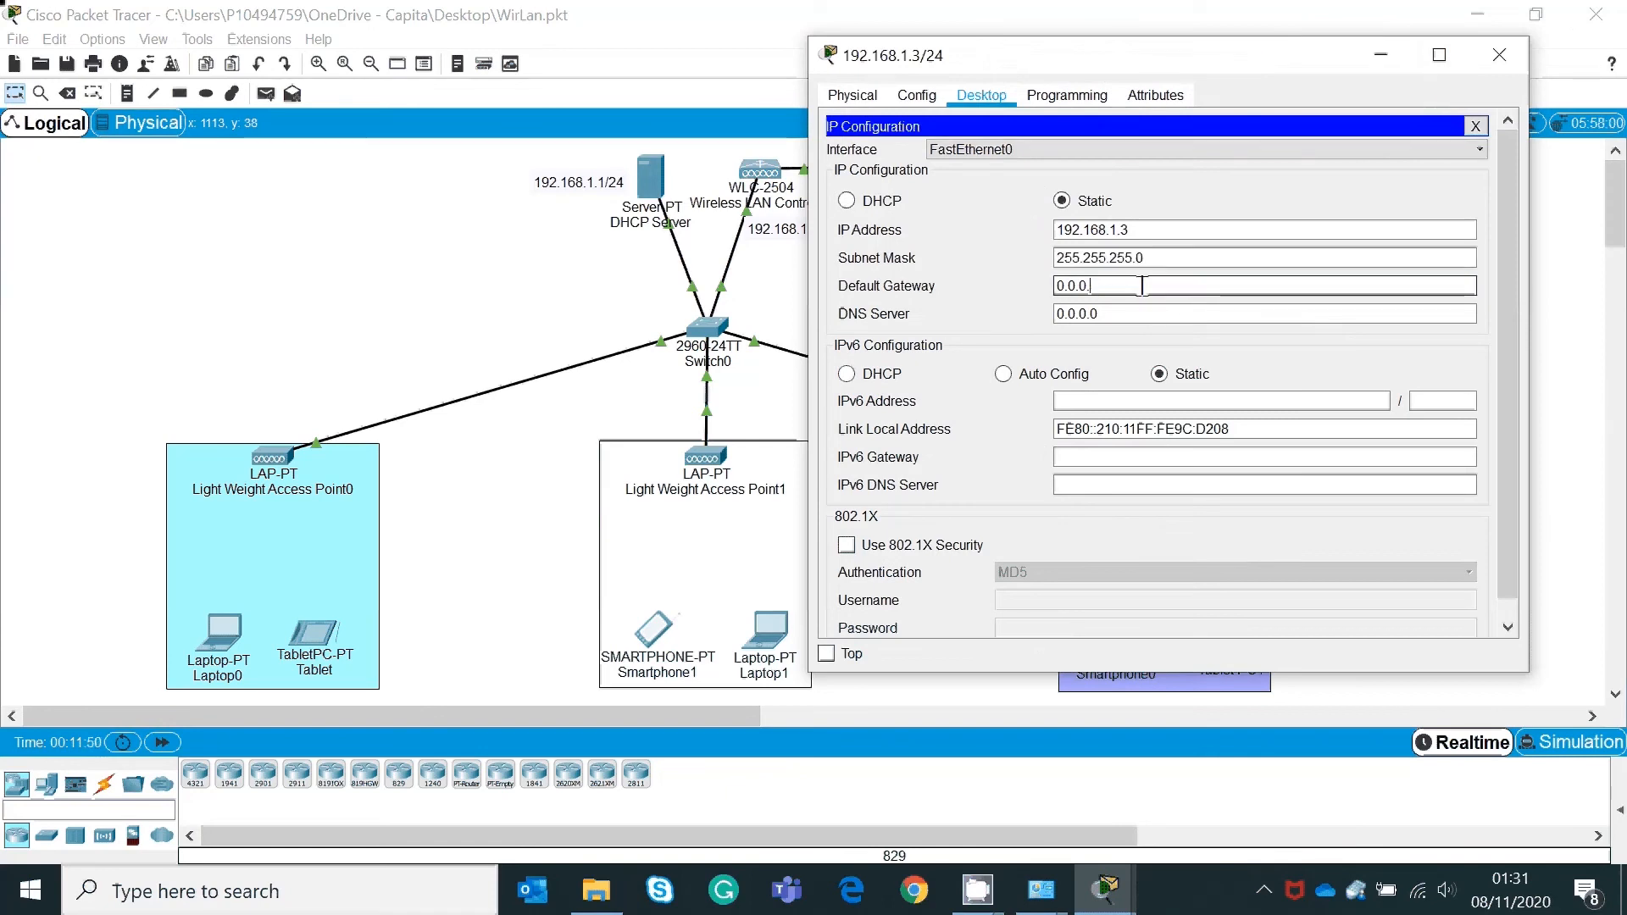
pyautogui.press('BackSpace')
pyautogui.press('BackSpace')
pyautogui.press('BackSpace')
pyautogui.press('BackSpace')
pyautogui.press('BackSpace')
pyautogui.press('BackSpace')
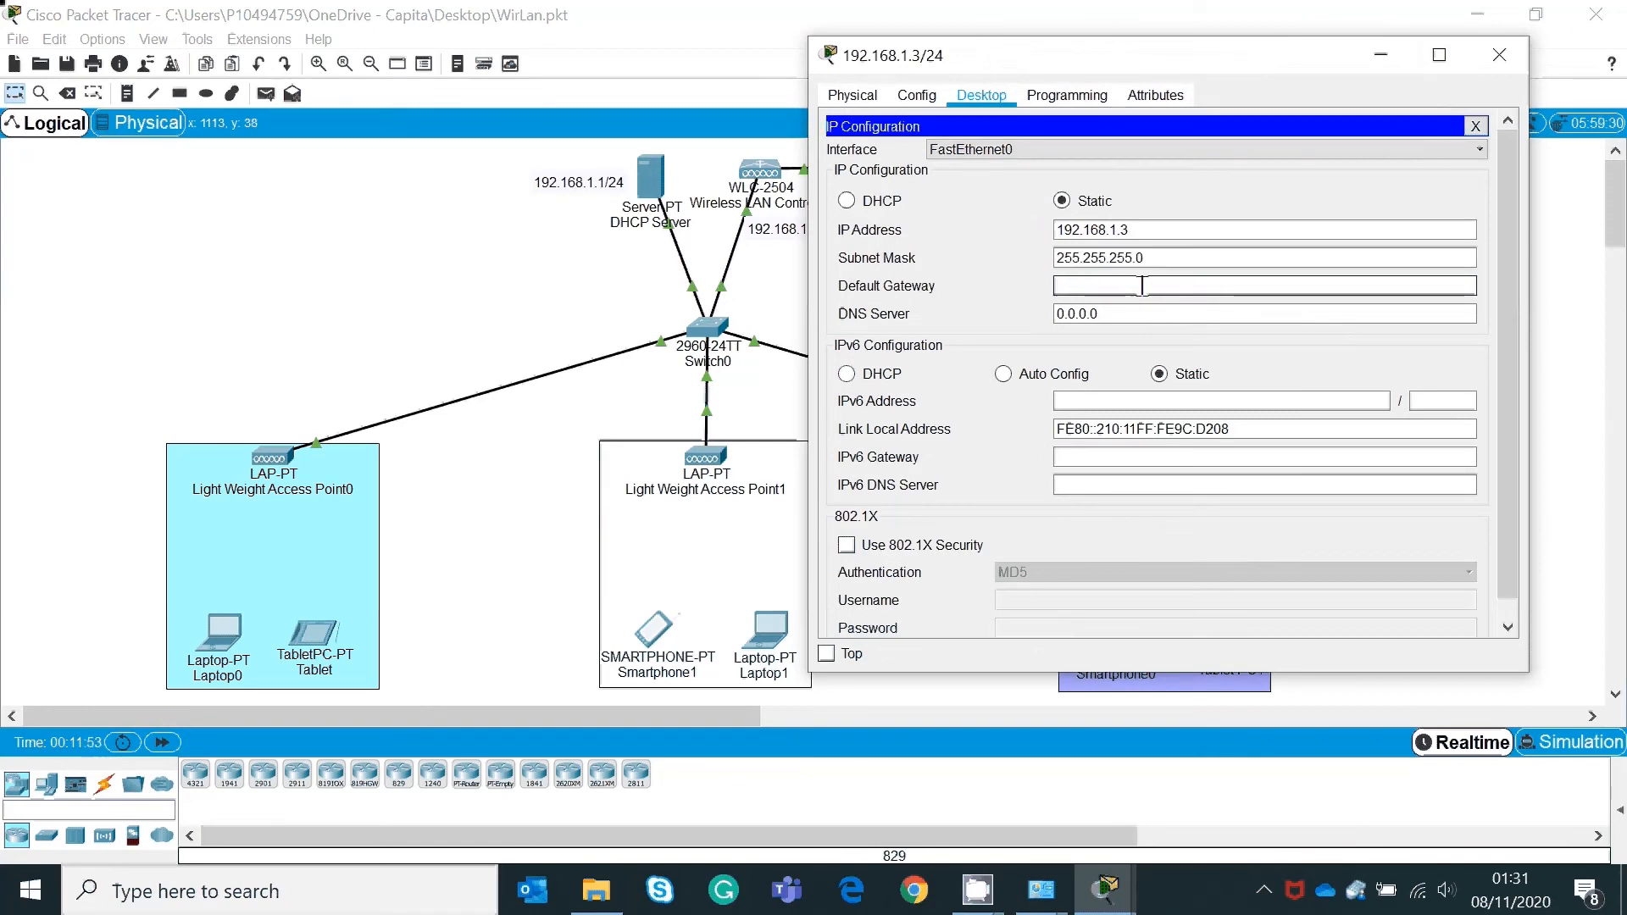
pyautogui.write('192.168.1.1')
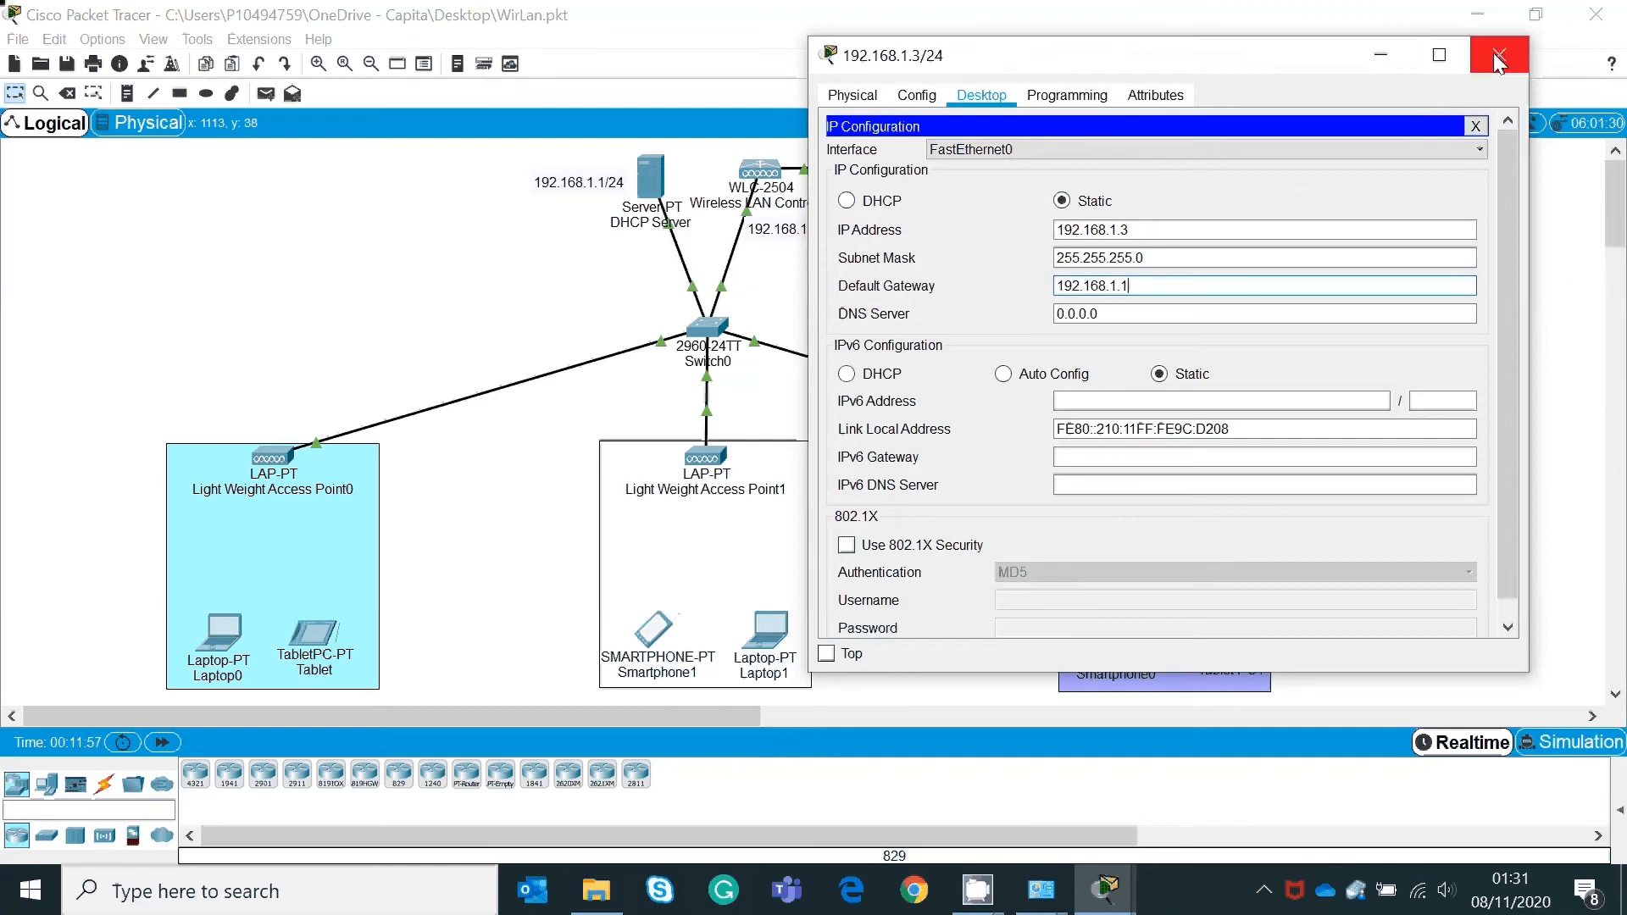
pyautogui.click(1475, 126)
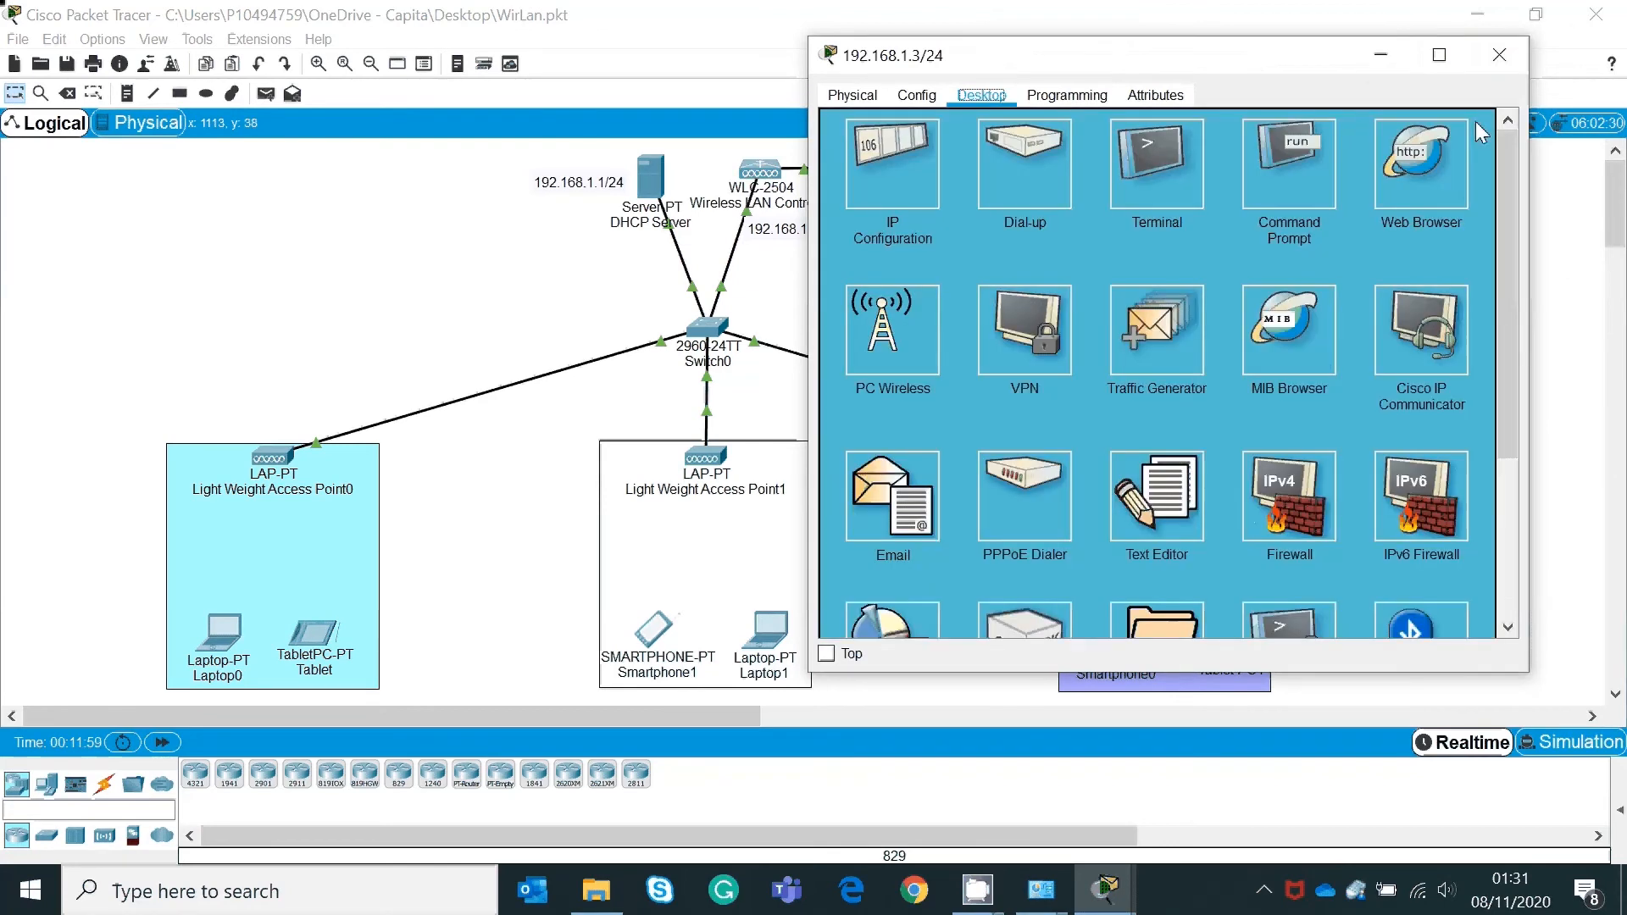
# Step: Run ping 192.168.1.2 from the PC's Command Prompt, check the replies, and close it
pyautogui.moveTo(1359, 59); pyautogui.dragTo(1477, 33)
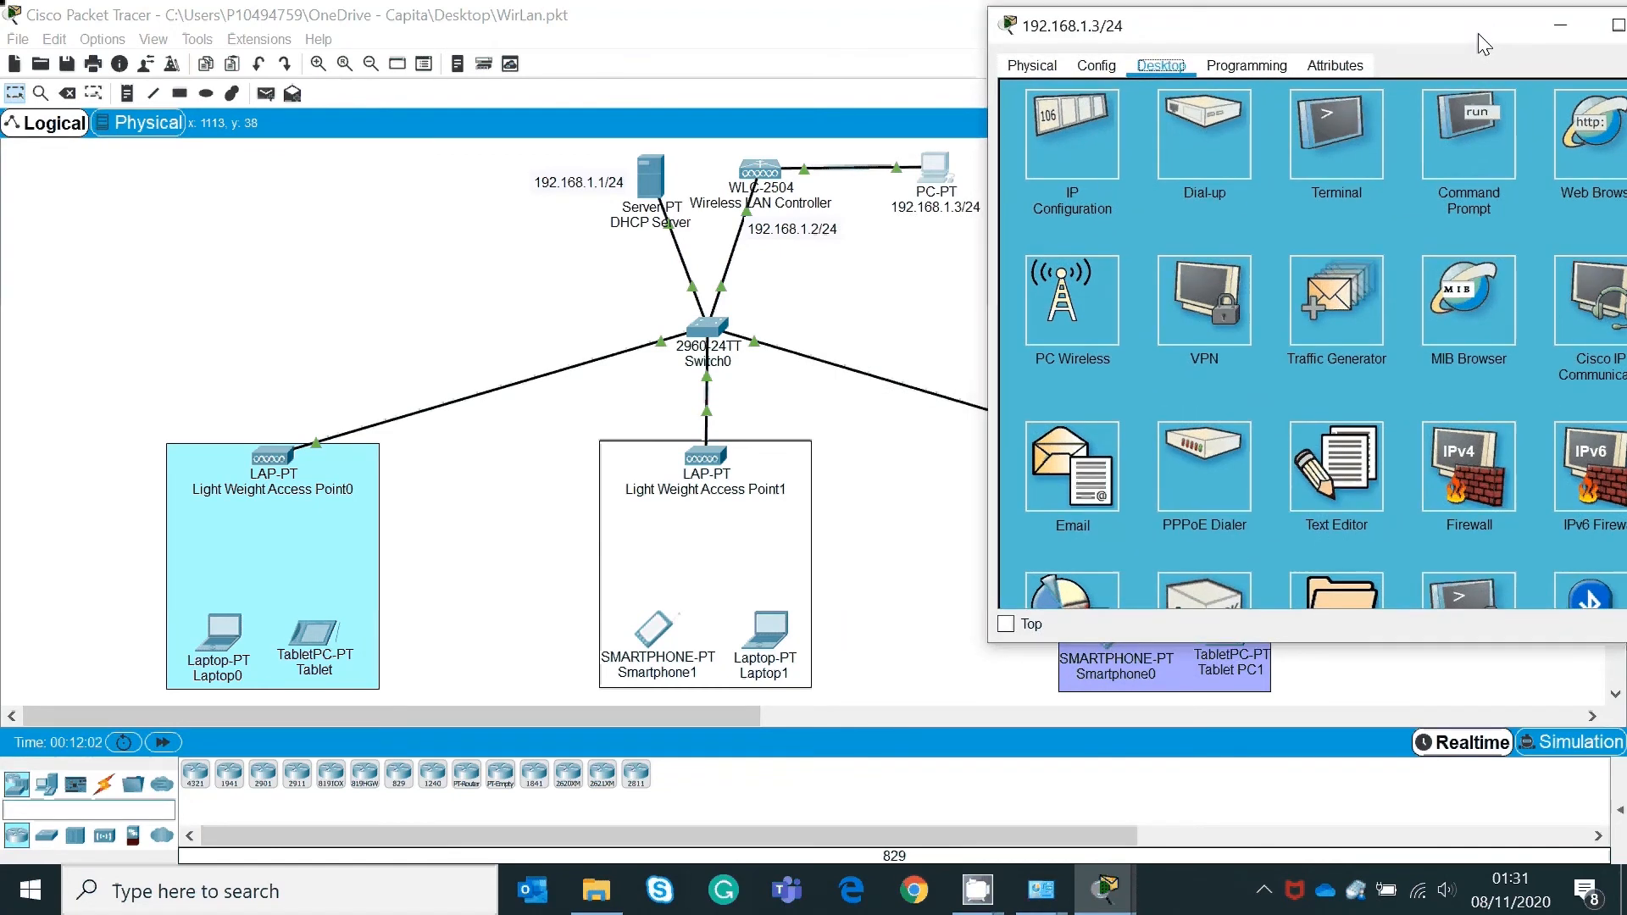
pyautogui.click(1483, 140)
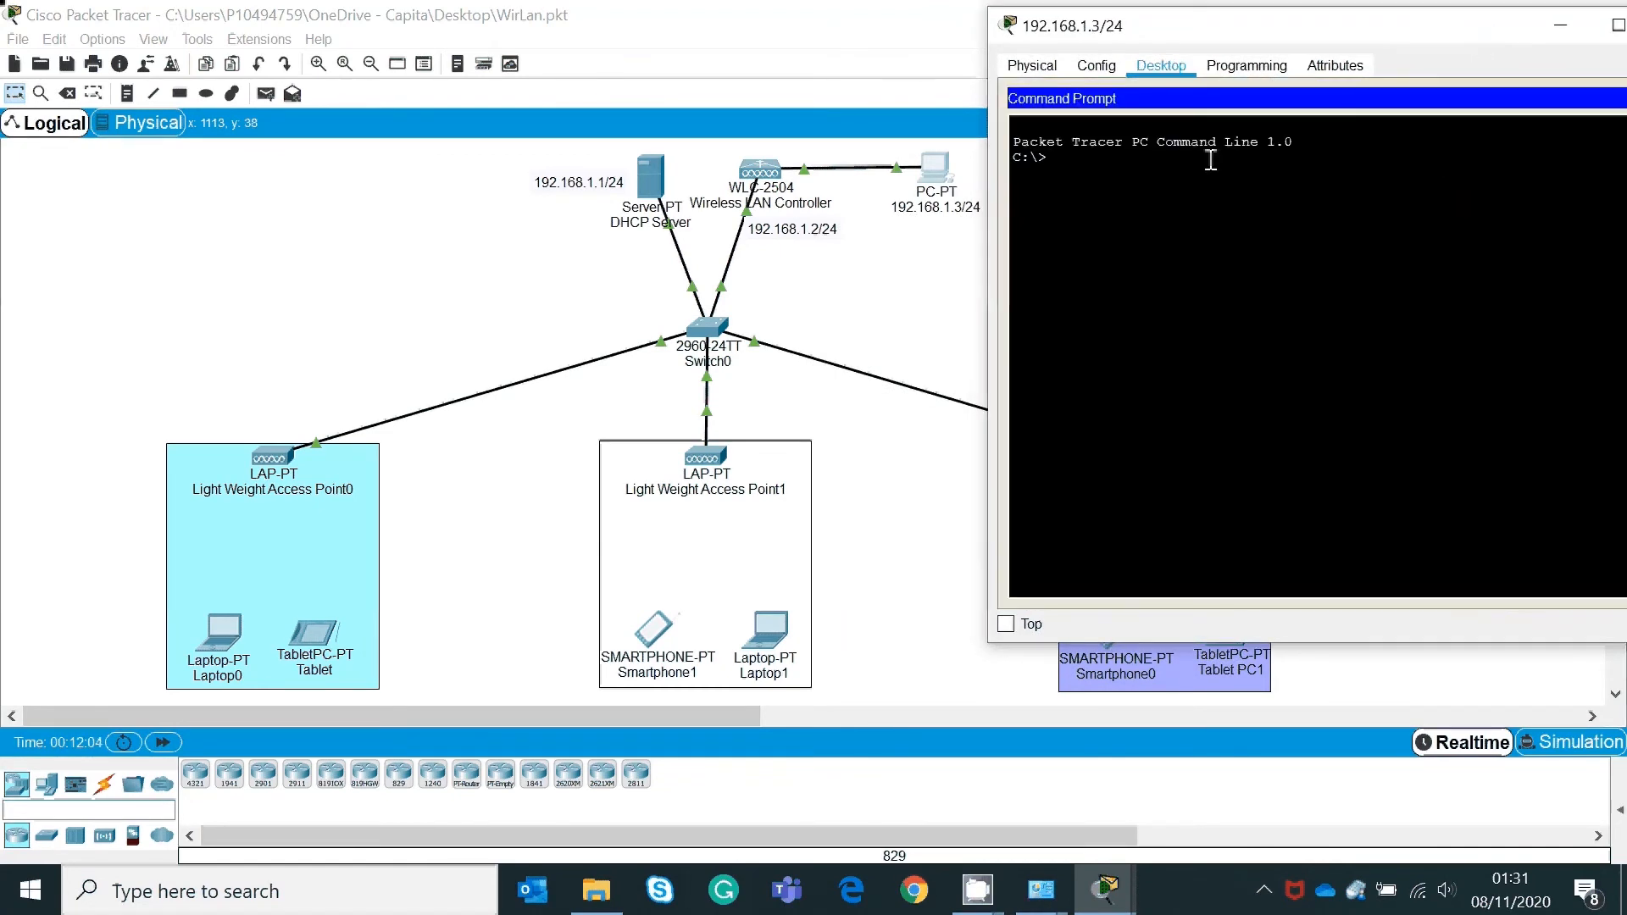
pyautogui.write('ping 192.168.1.2')
pyautogui.press('Return')
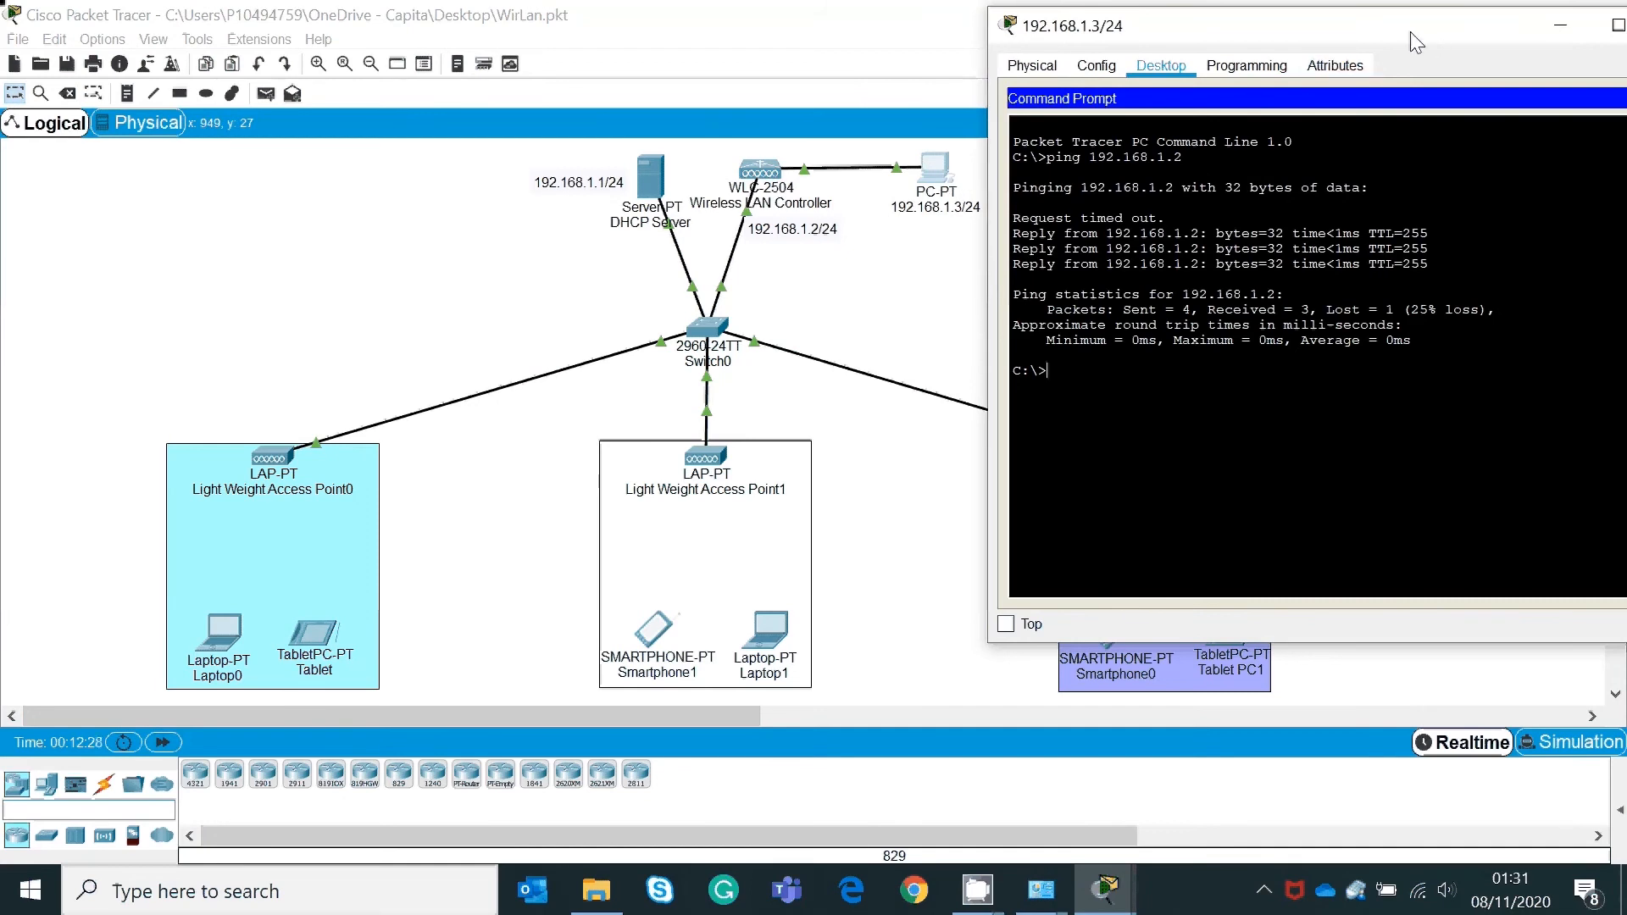
pyautogui.moveTo(1435, 42)
pyautogui.mouseDown()
pyautogui.moveTo(1339, 49)
pyautogui.moveTo(1423, 62)
pyautogui.mouseUp()
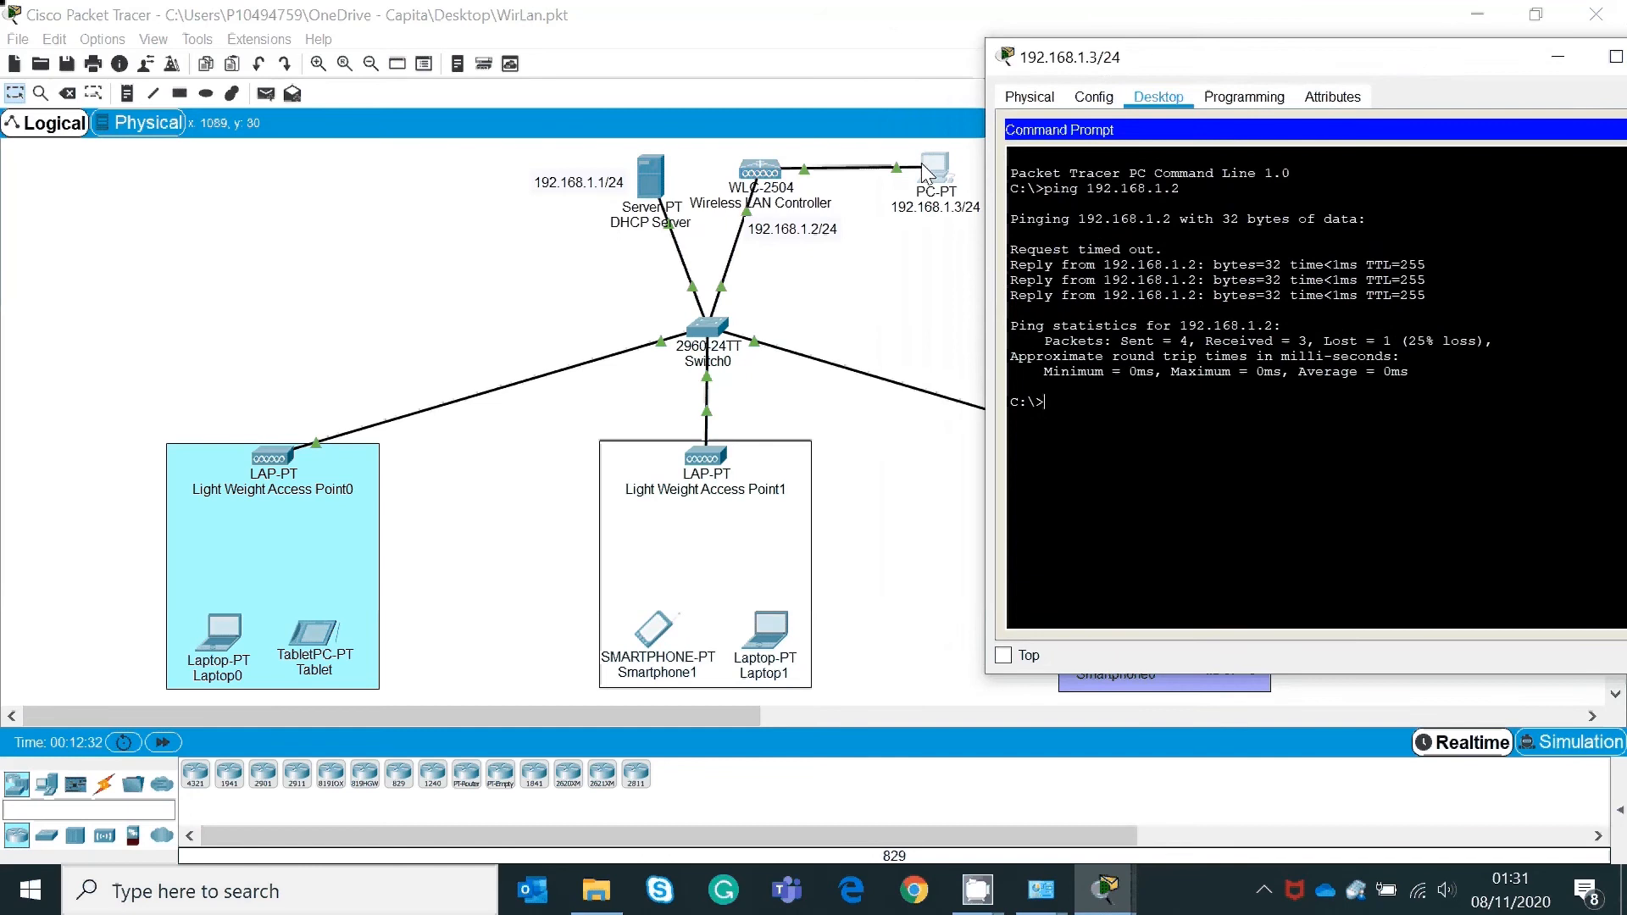
pyautogui.moveTo(1314, 62); pyautogui.dragTo(1234, 43)
pyautogui.click(1593, 111)
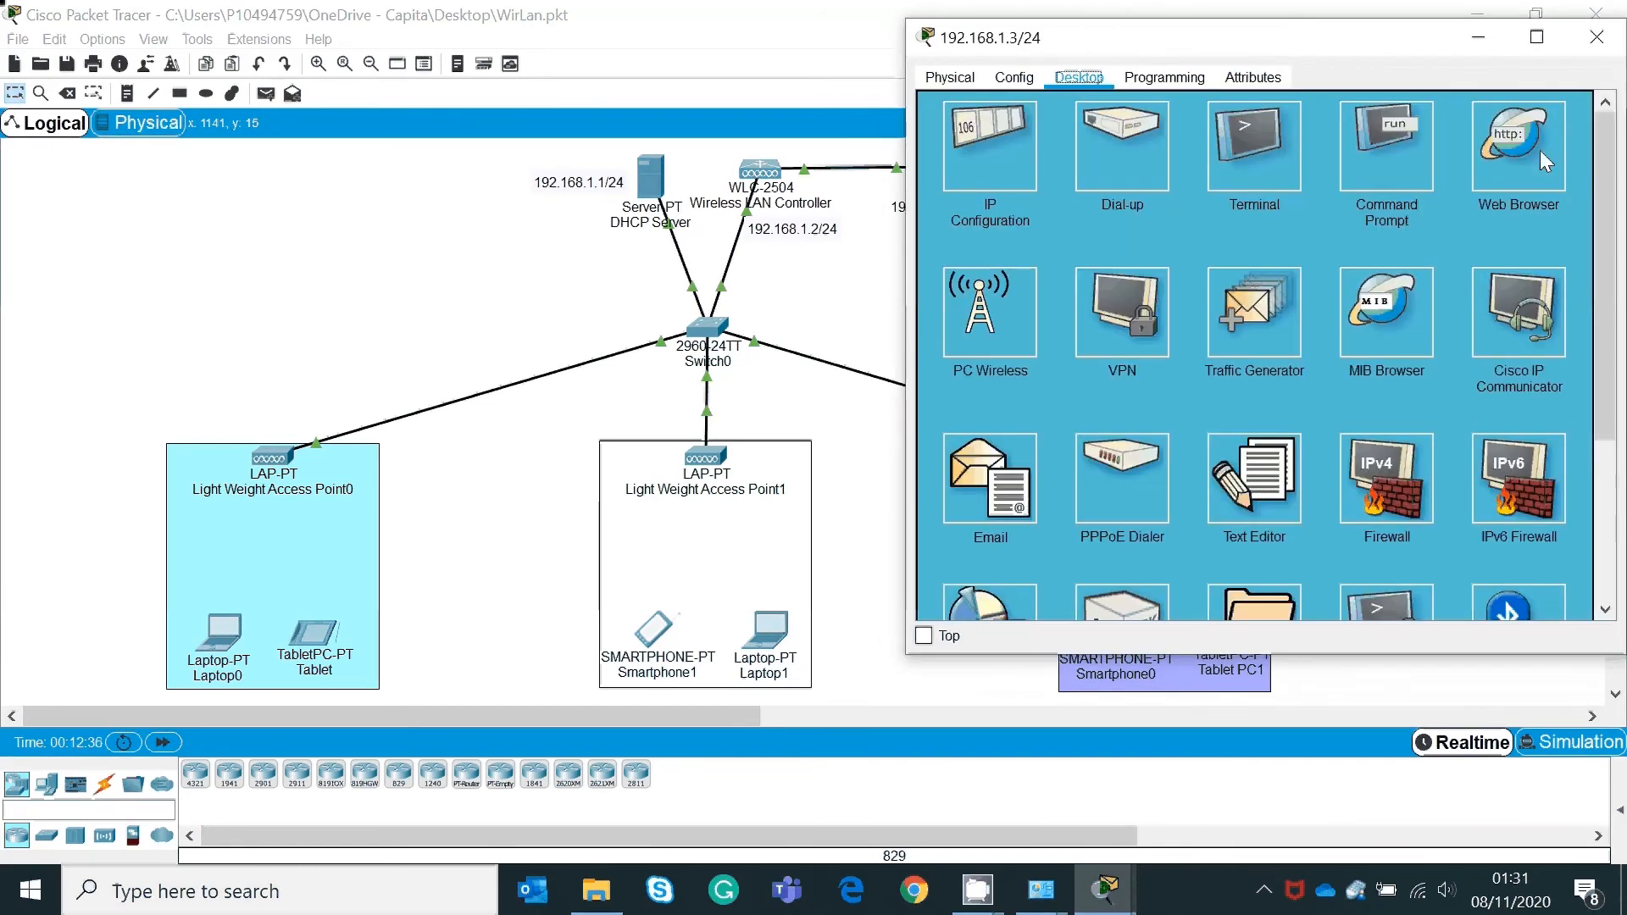
pyautogui.click(1521, 161)
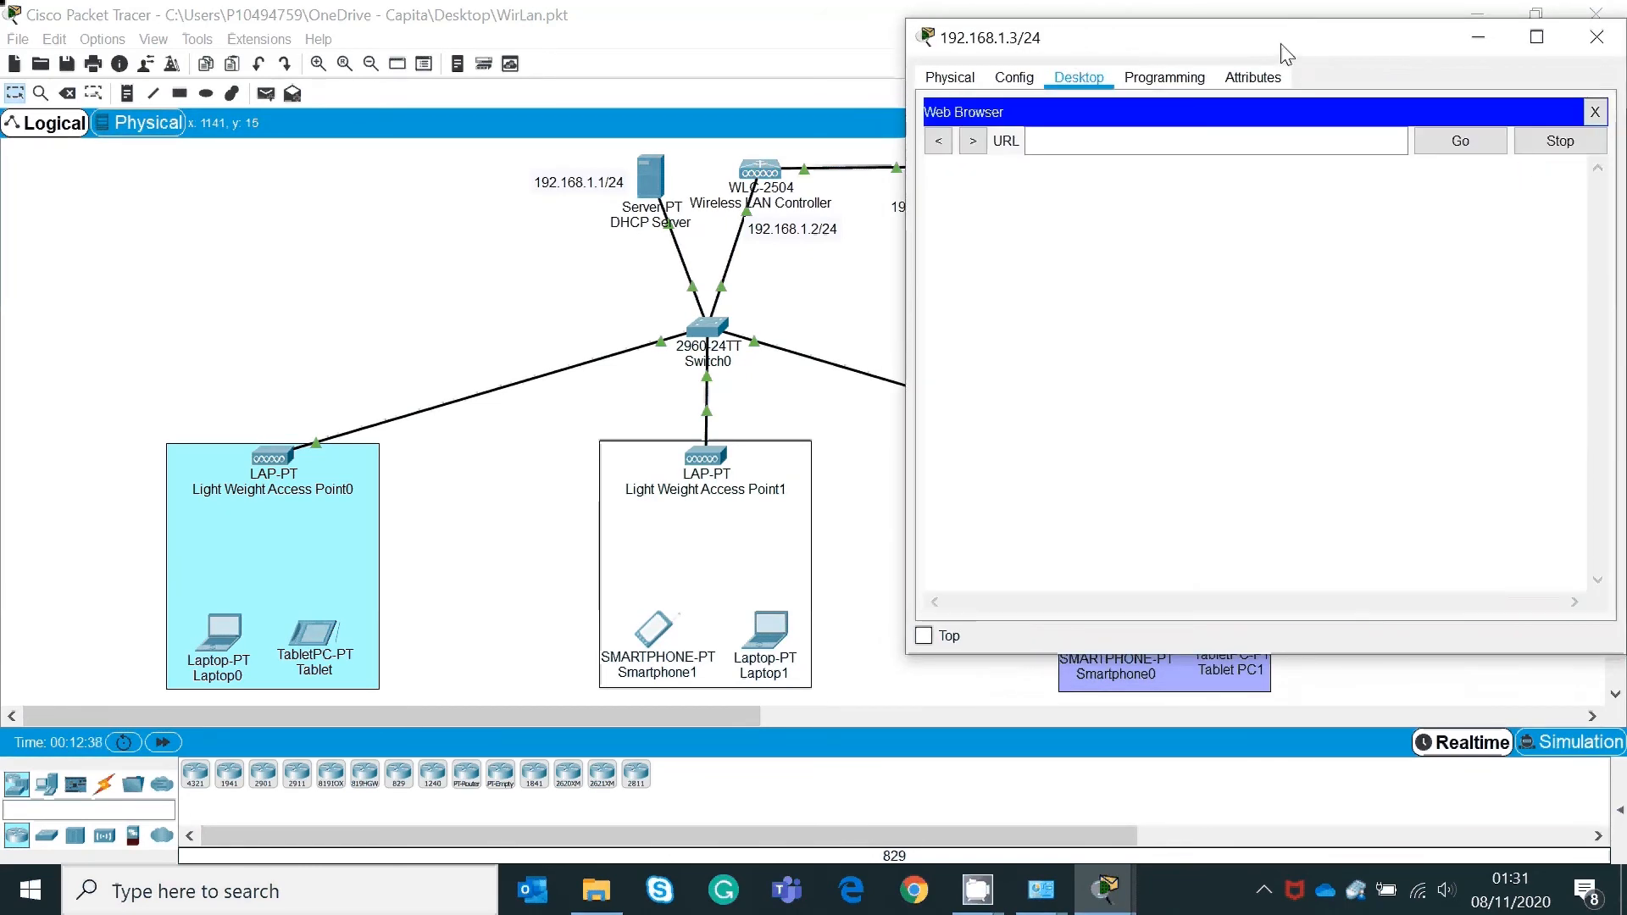
pyautogui.moveTo(1287, 54); pyautogui.dragTo(1343, 50)
pyautogui.click(1210, 136)
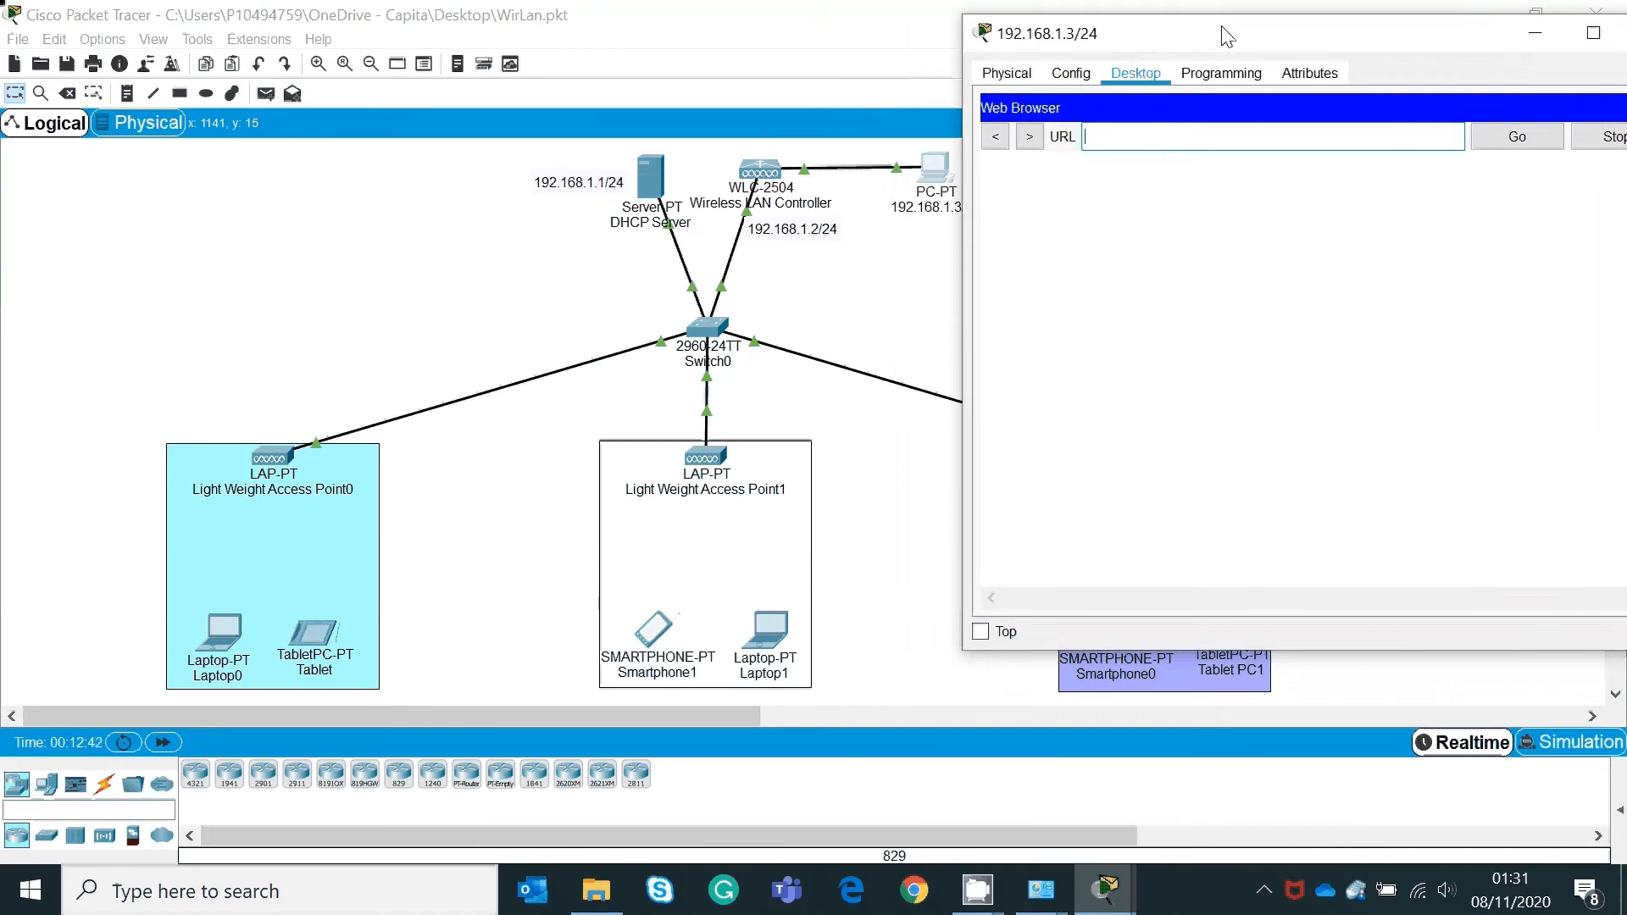
pyautogui.moveTo(1226, 37); pyautogui.dragTo(1244, 39)
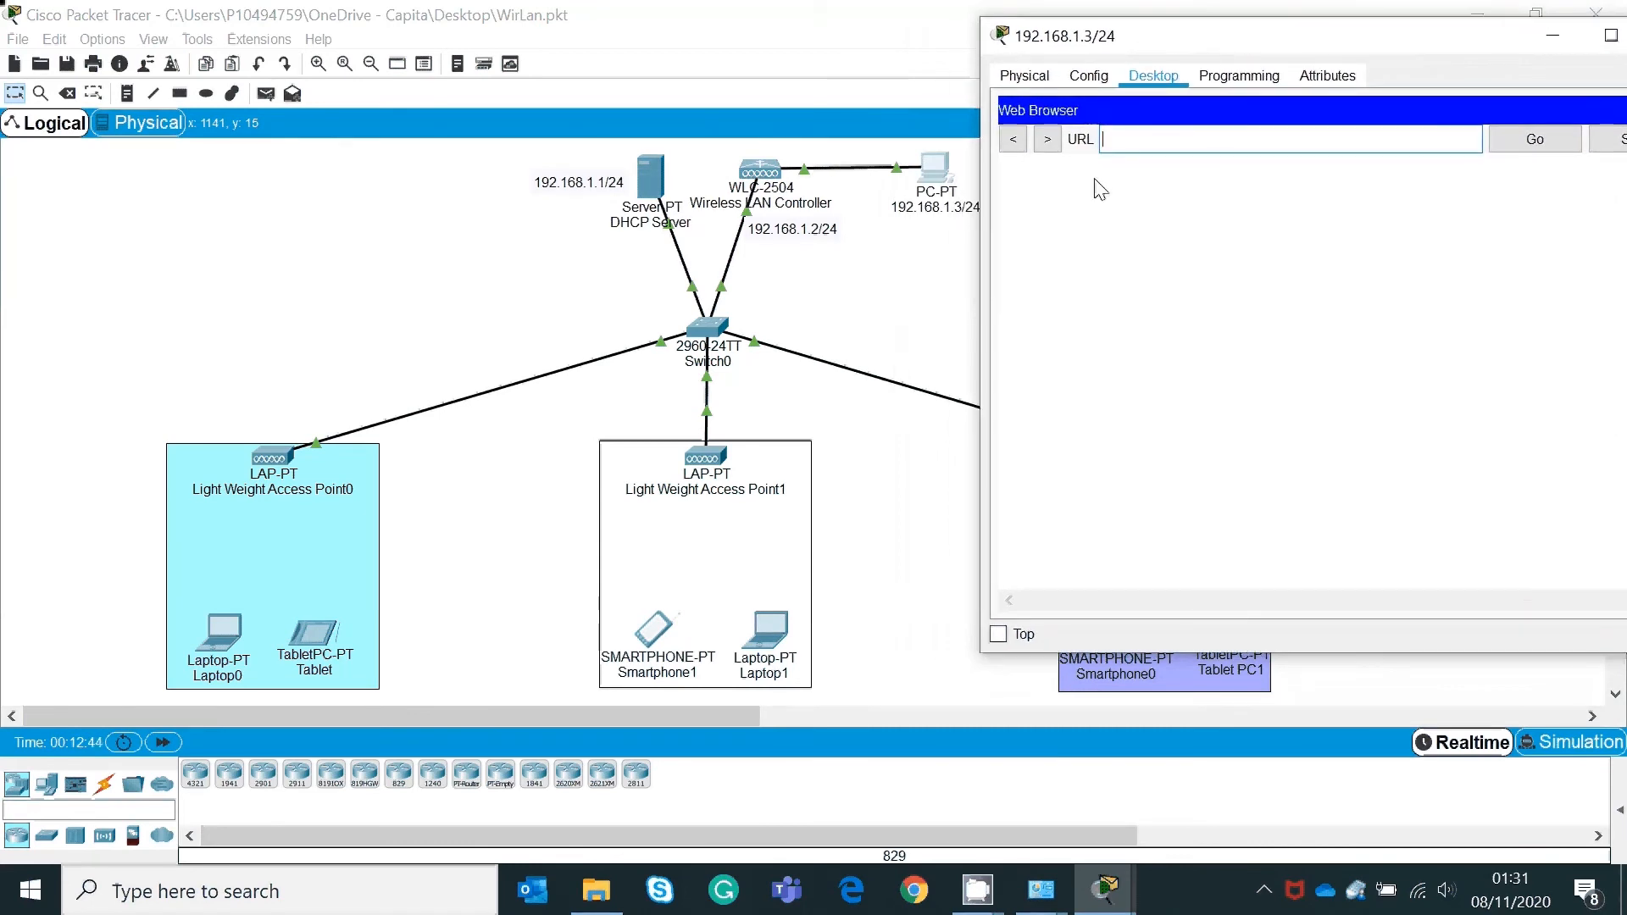
pyautogui.write('http://192.168')
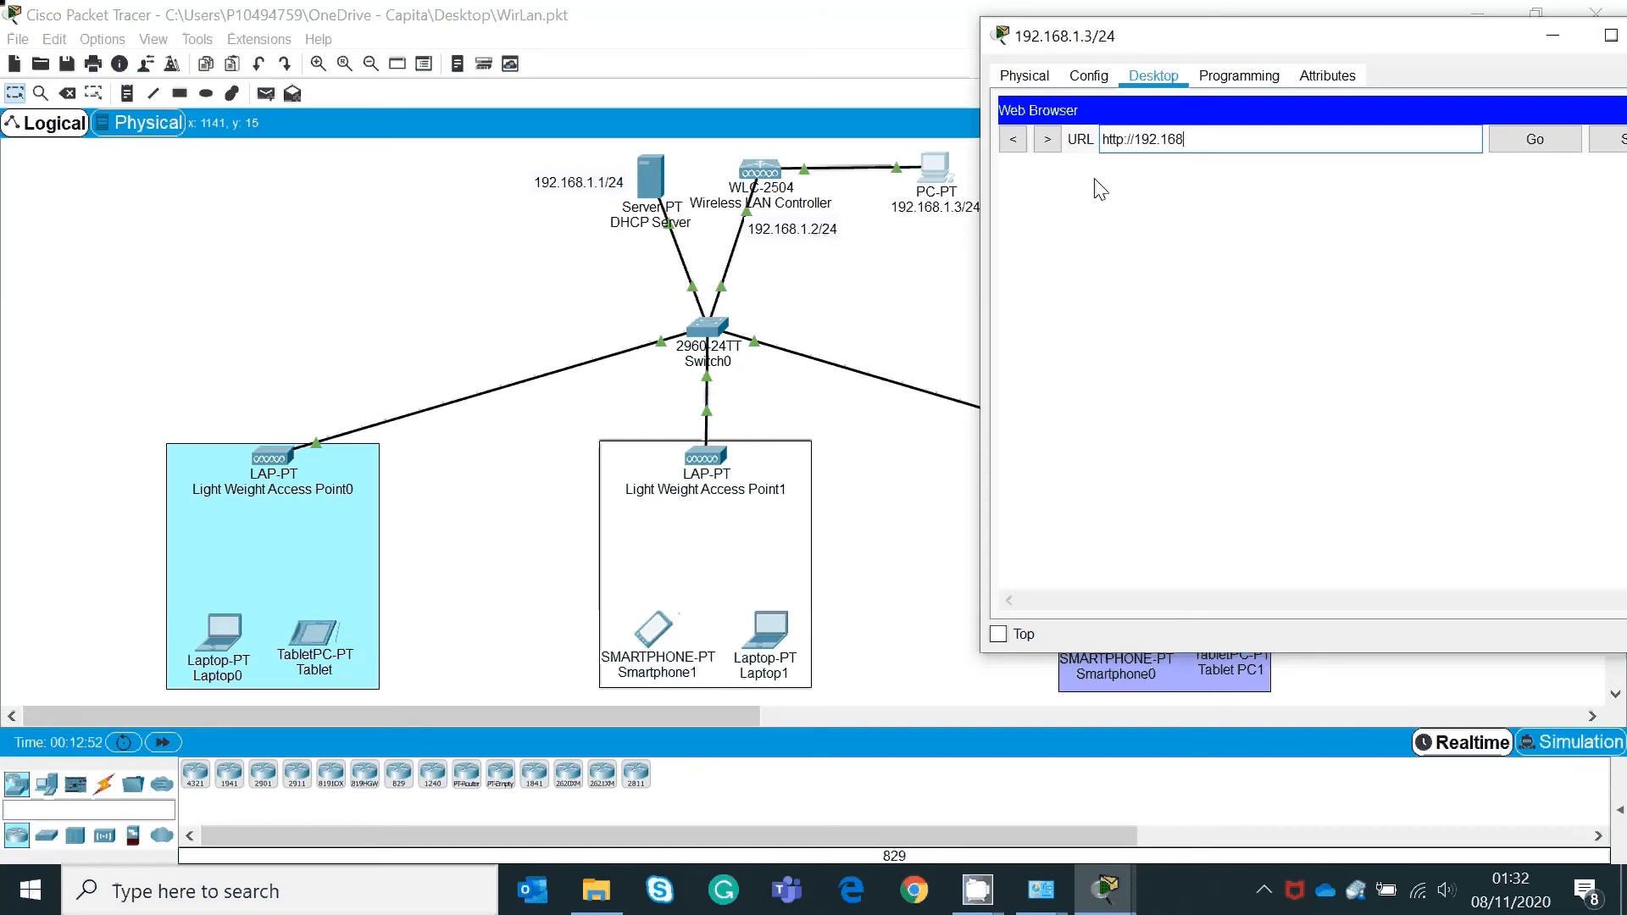
pyautogui.write('.1.2')
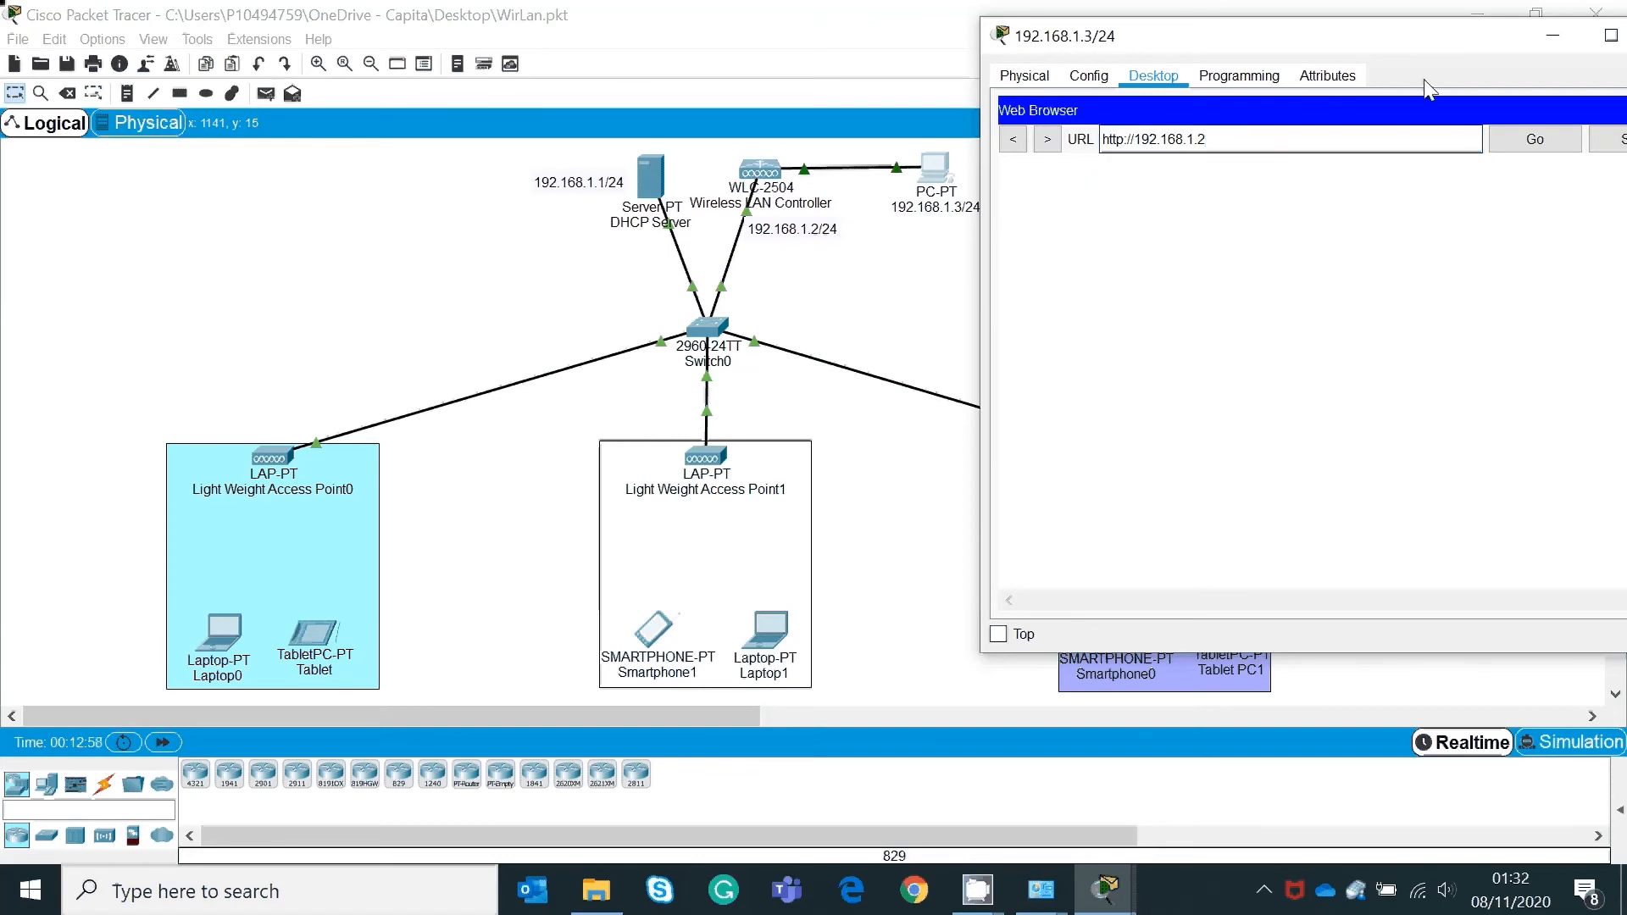
pyautogui.moveTo(1445, 49); pyautogui.dragTo(1386, 42)
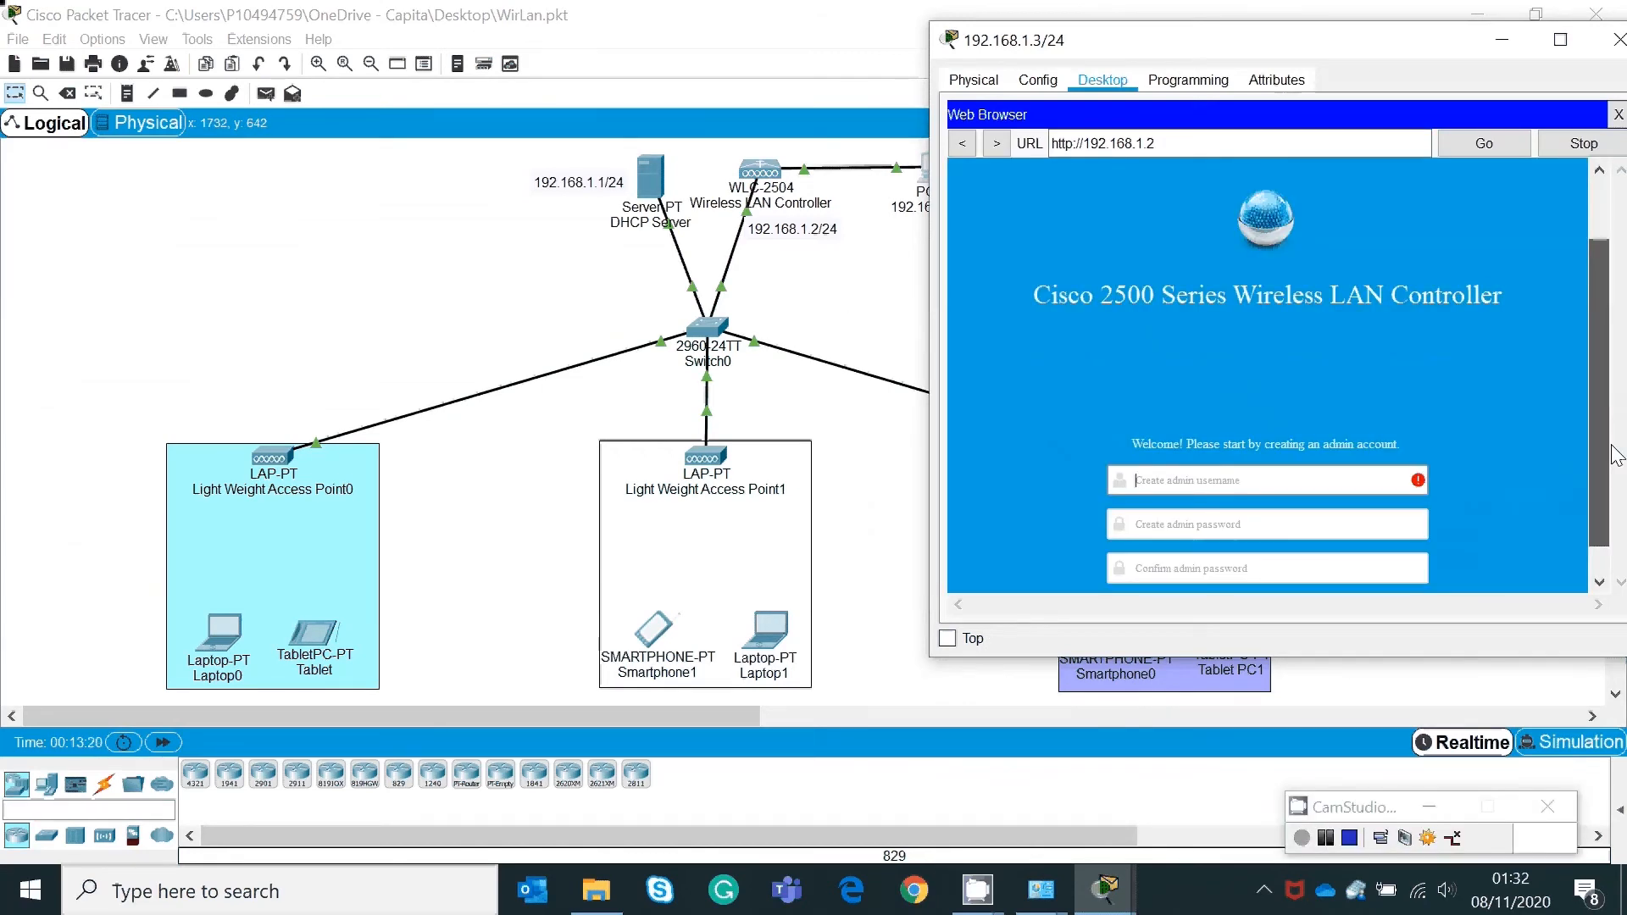
# Step: Enter the admin username and the admin password on the controller's welcome page
pyautogui.scroll(-1, 1612, 466)
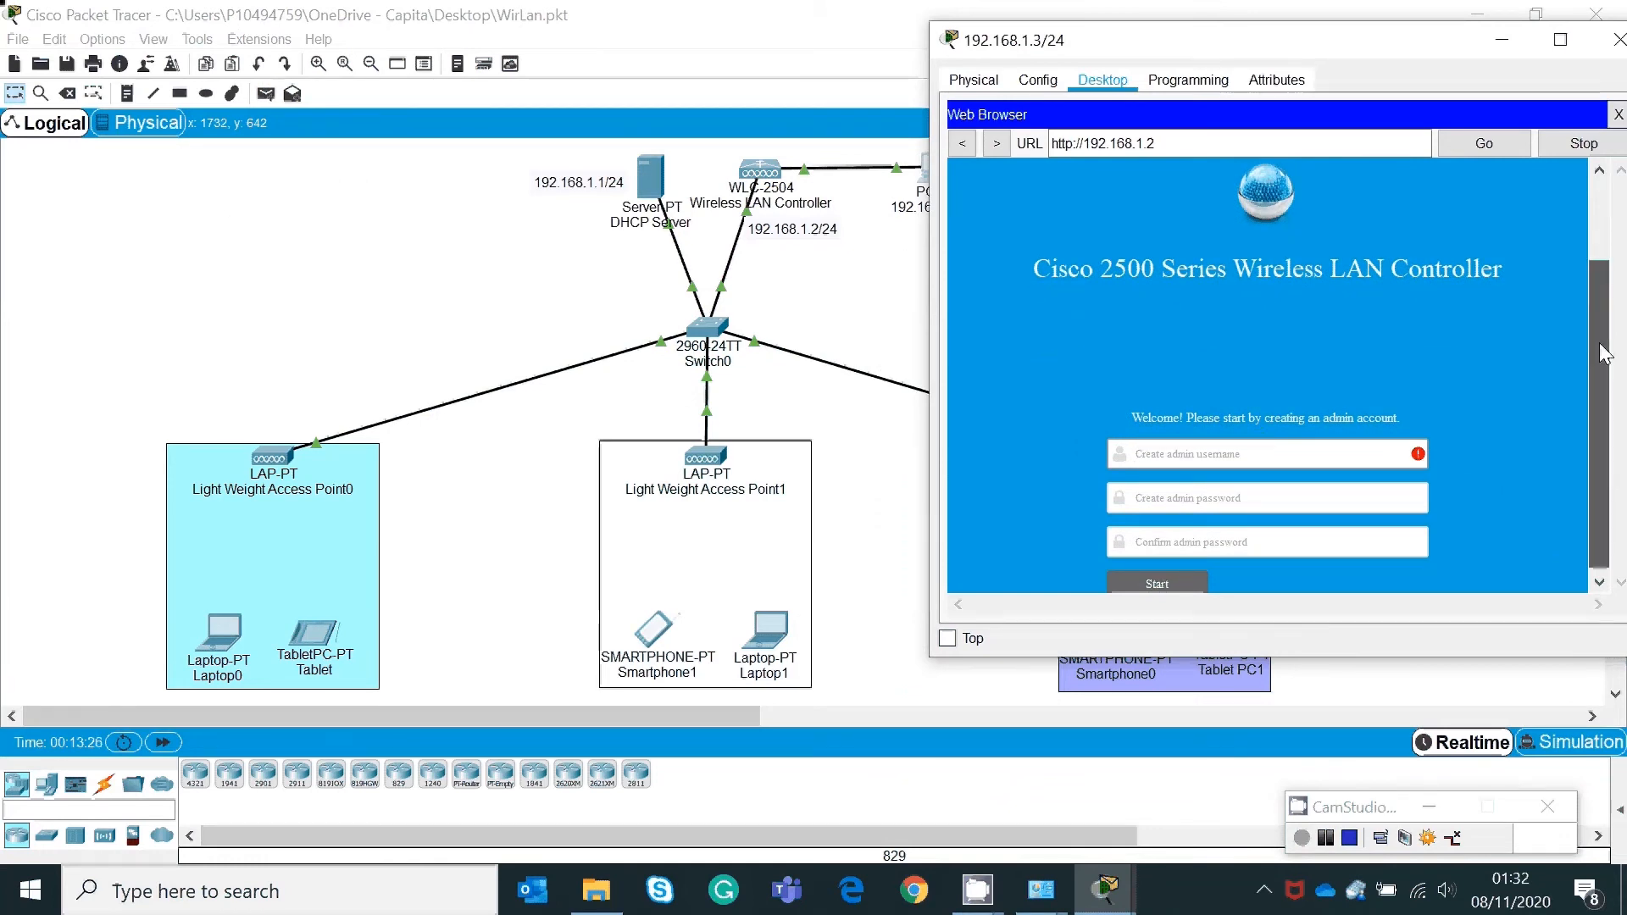
pyautogui.click(1297, 453)
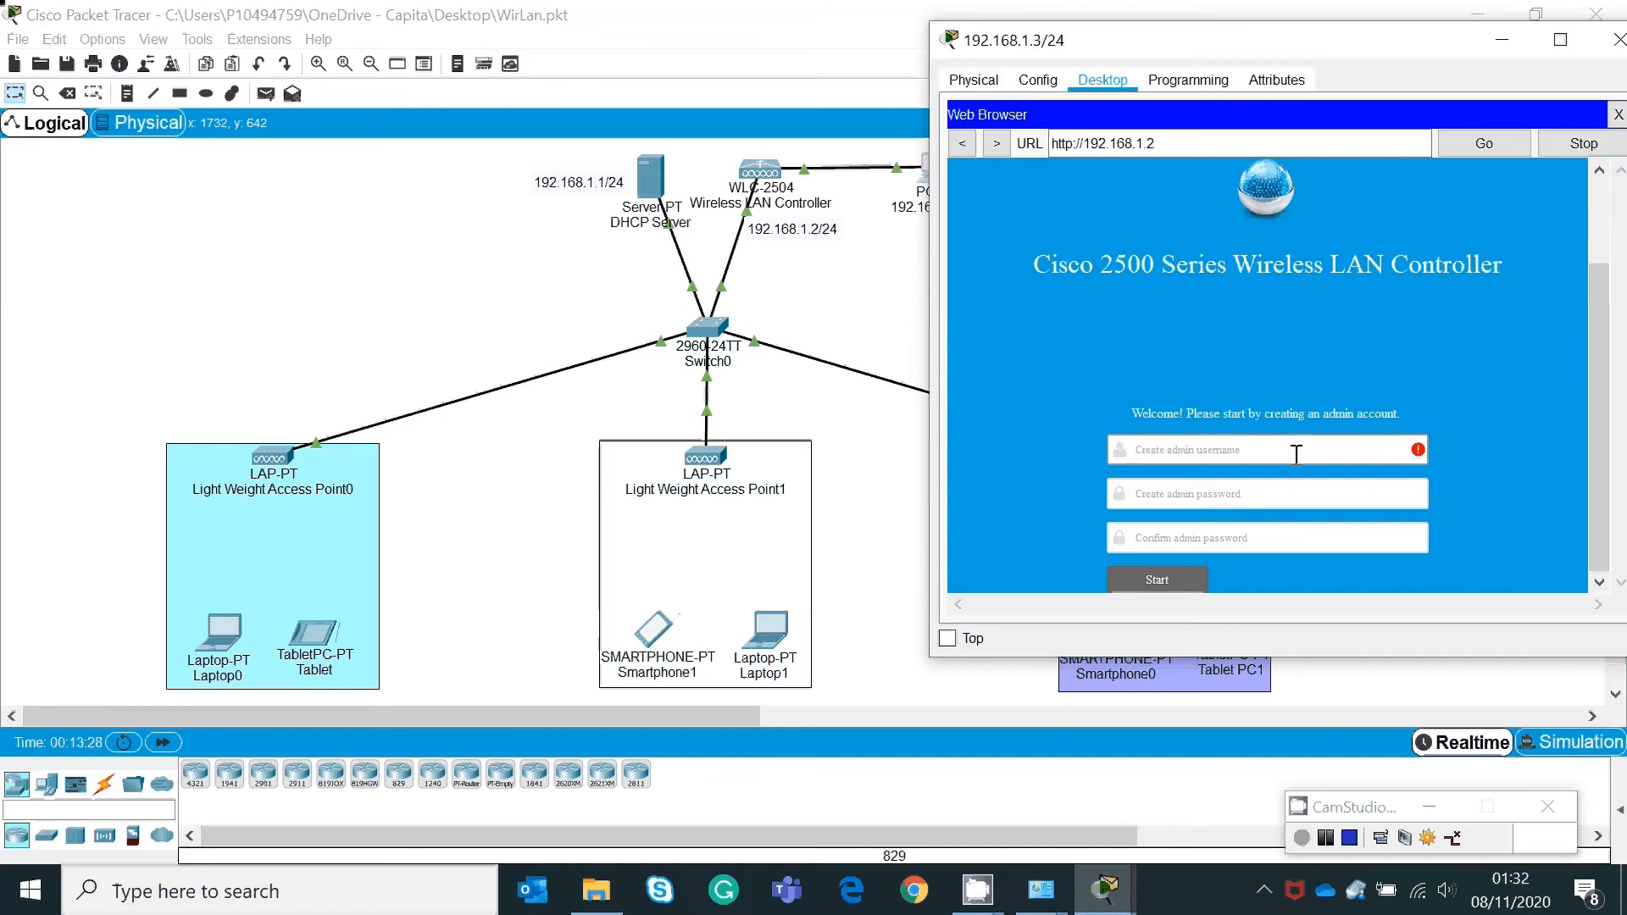
pyautogui.write('admin')
pyautogui.press('Tab')
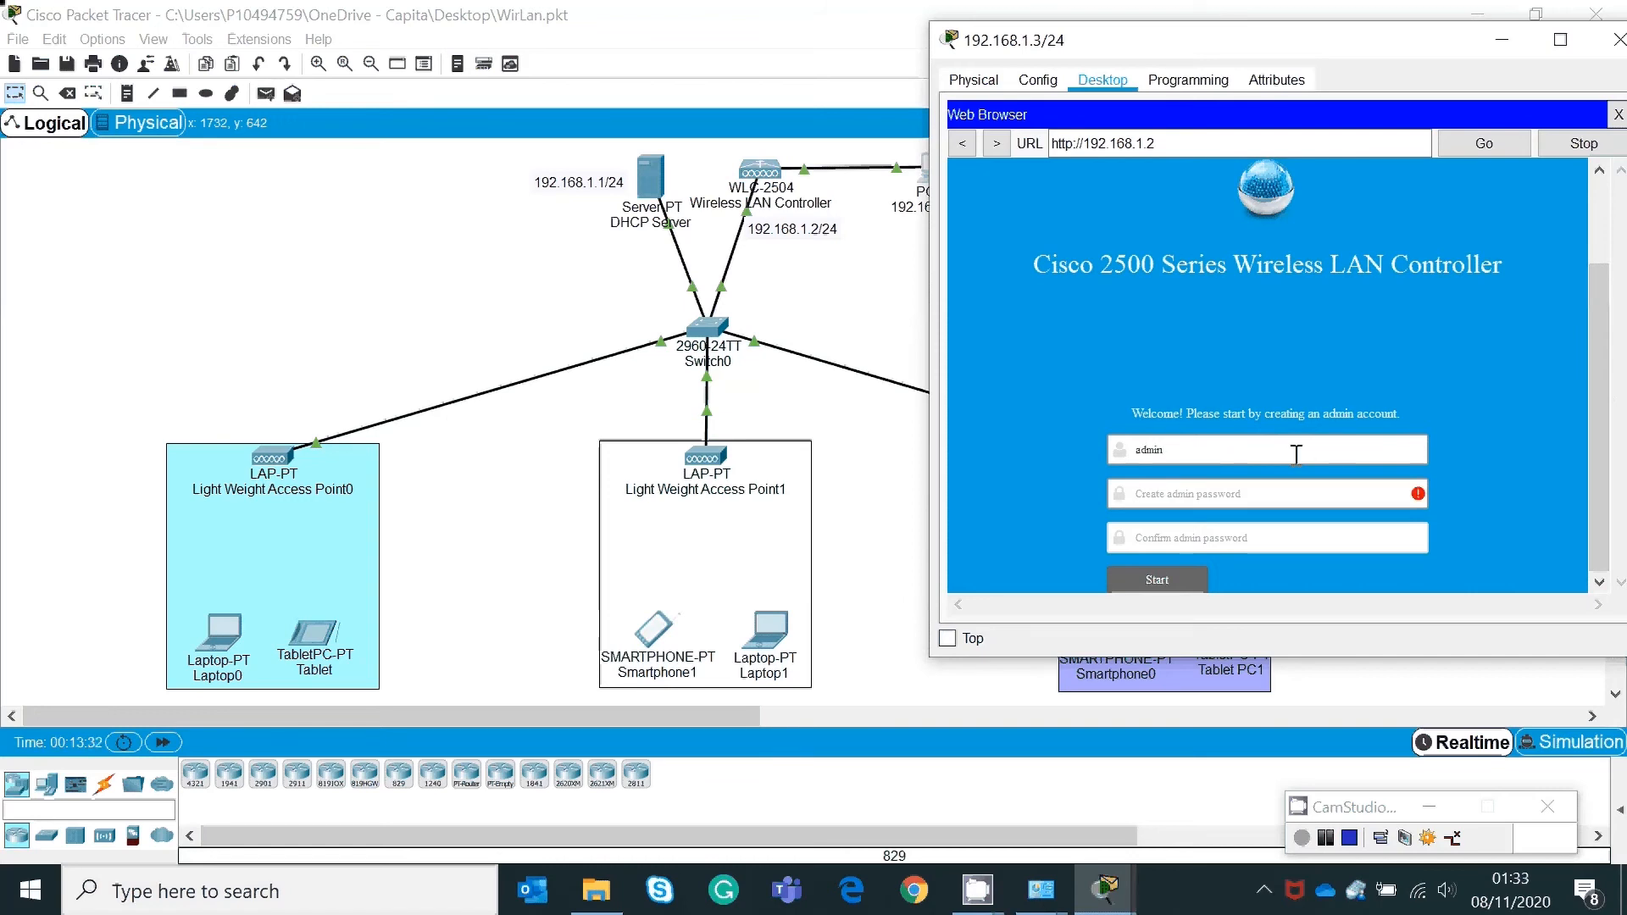
pyautogui.write('cisco123')
pyautogui.click(1213, 538)
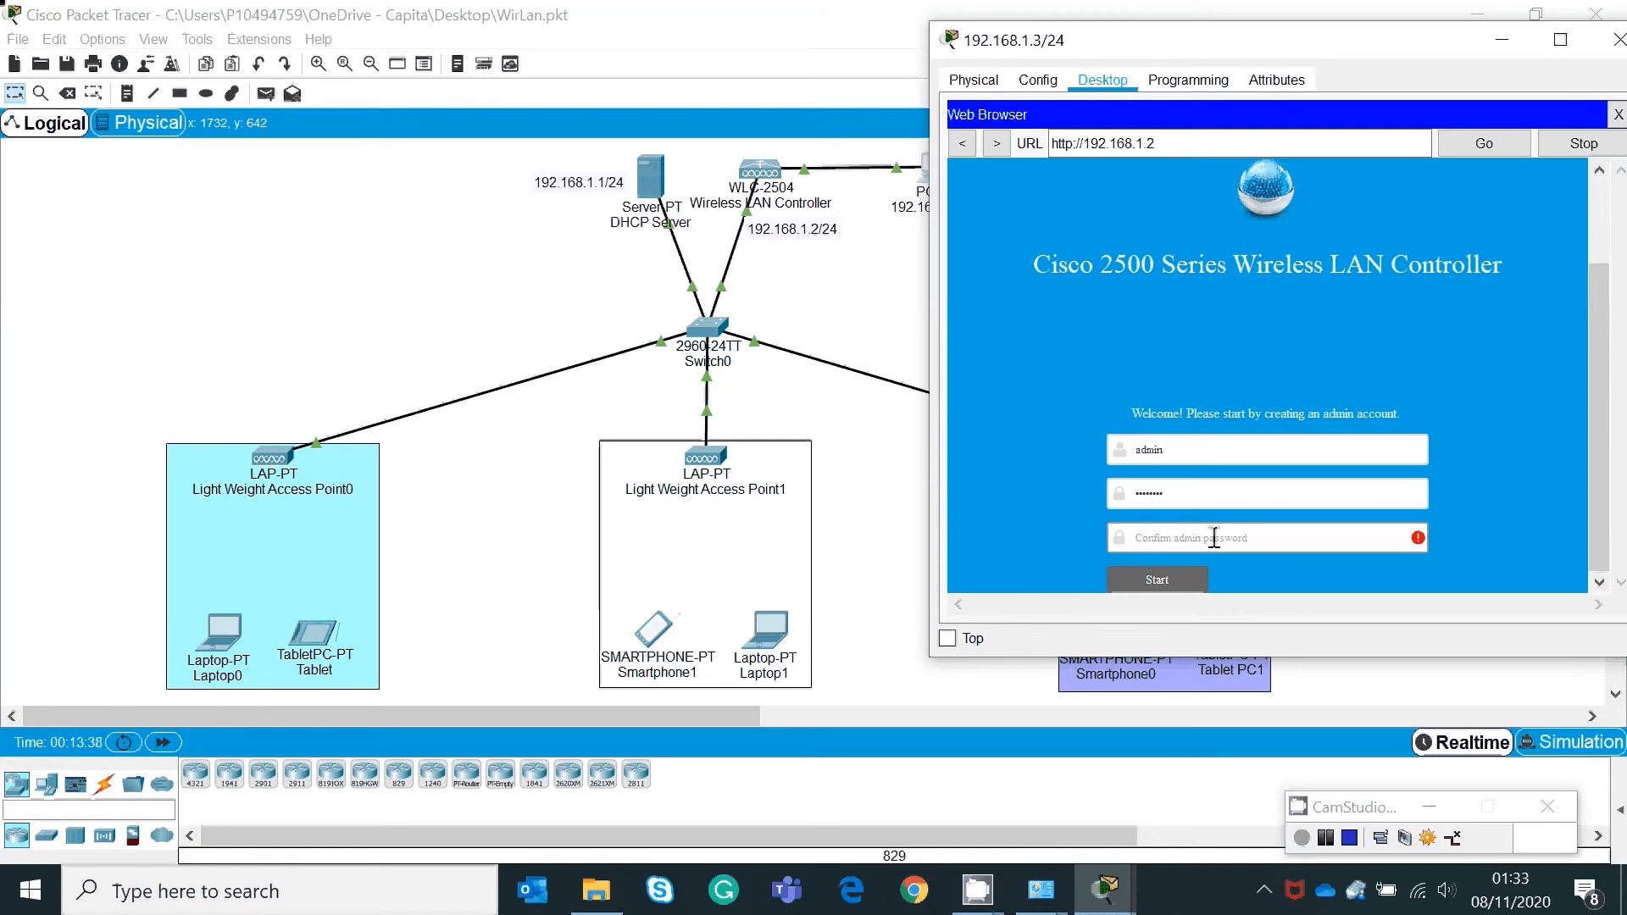
pyautogui.write('cisco123')
# Step: Create the admin account and name the controller NetLabs
pyautogui.click(1176, 572)
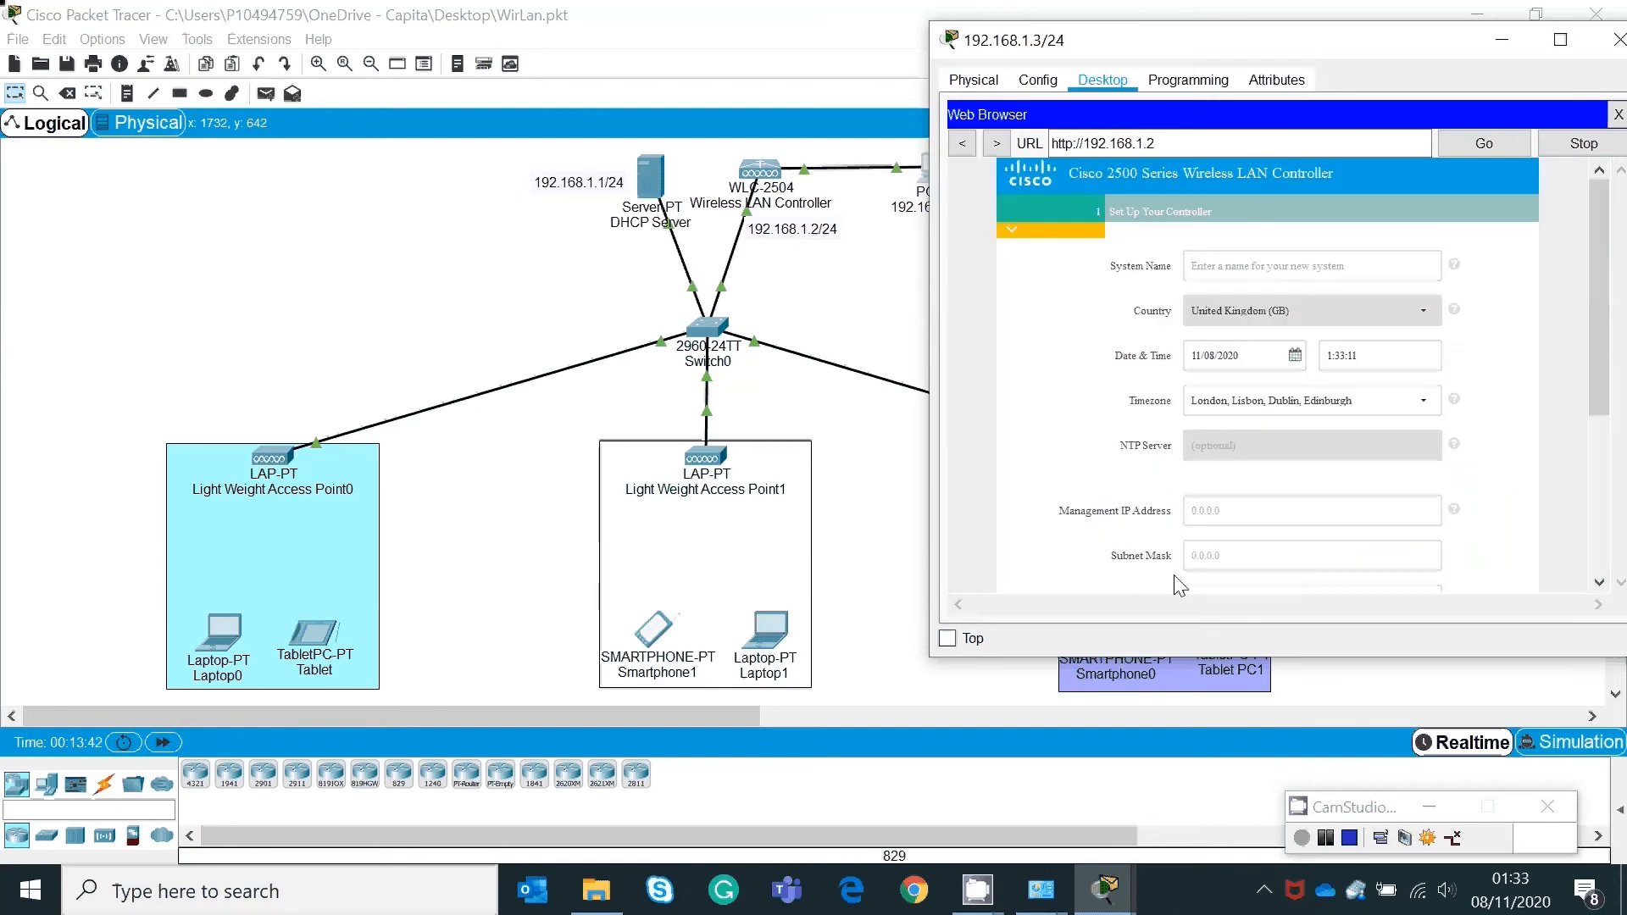
pyautogui.click(1330, 265)
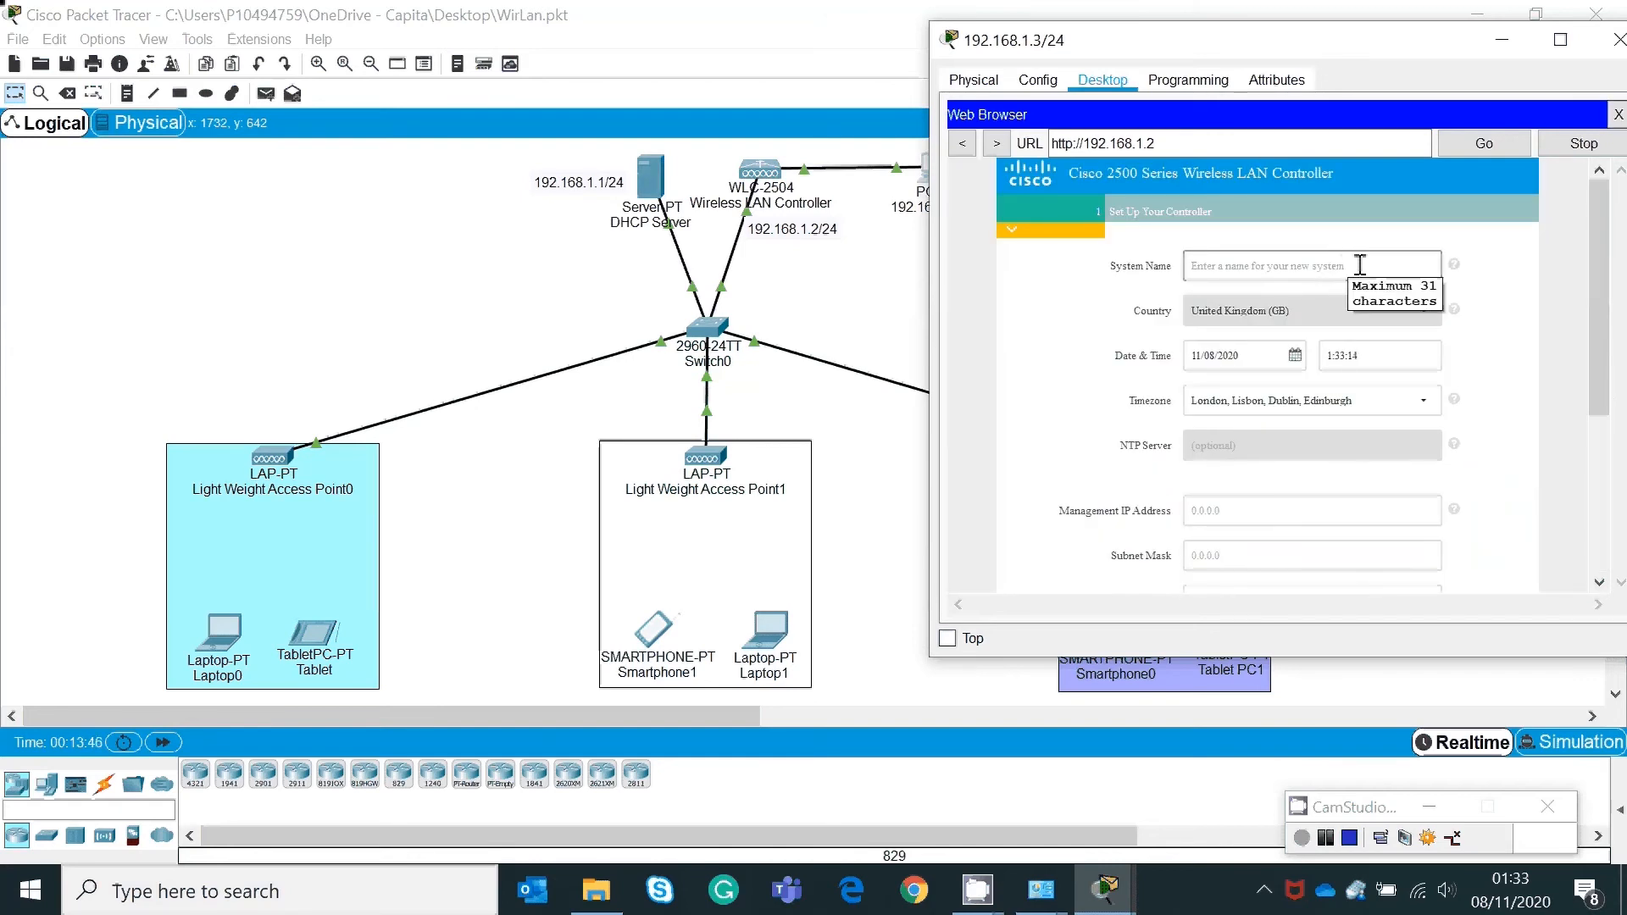
pyautogui.click(1359, 265)
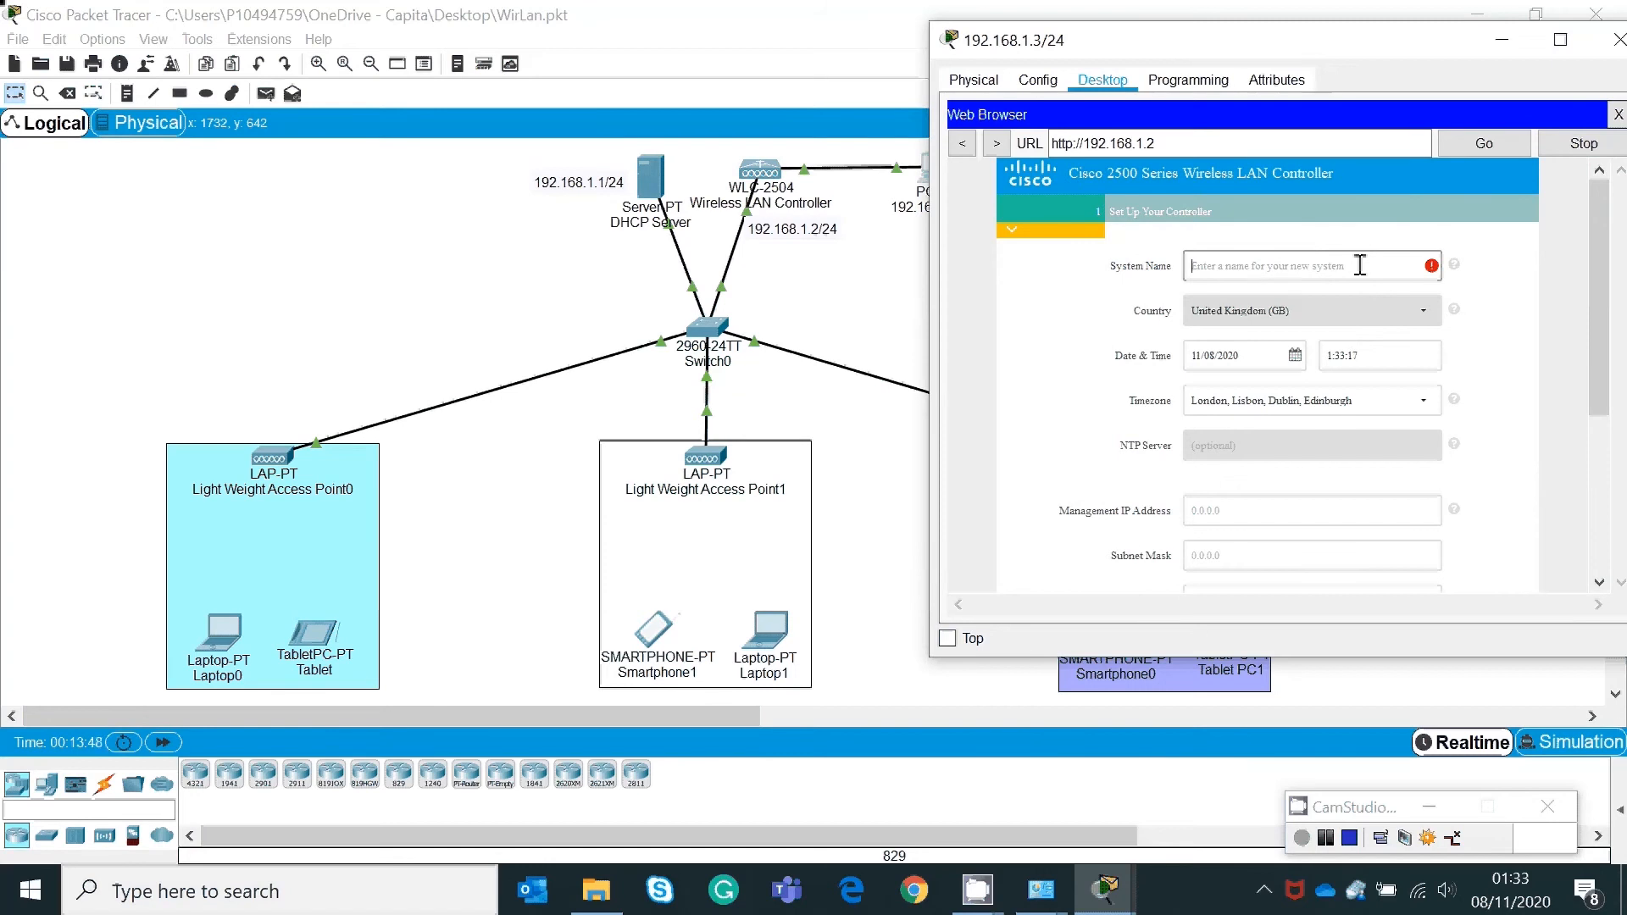
pyautogui.write('NetLabs')
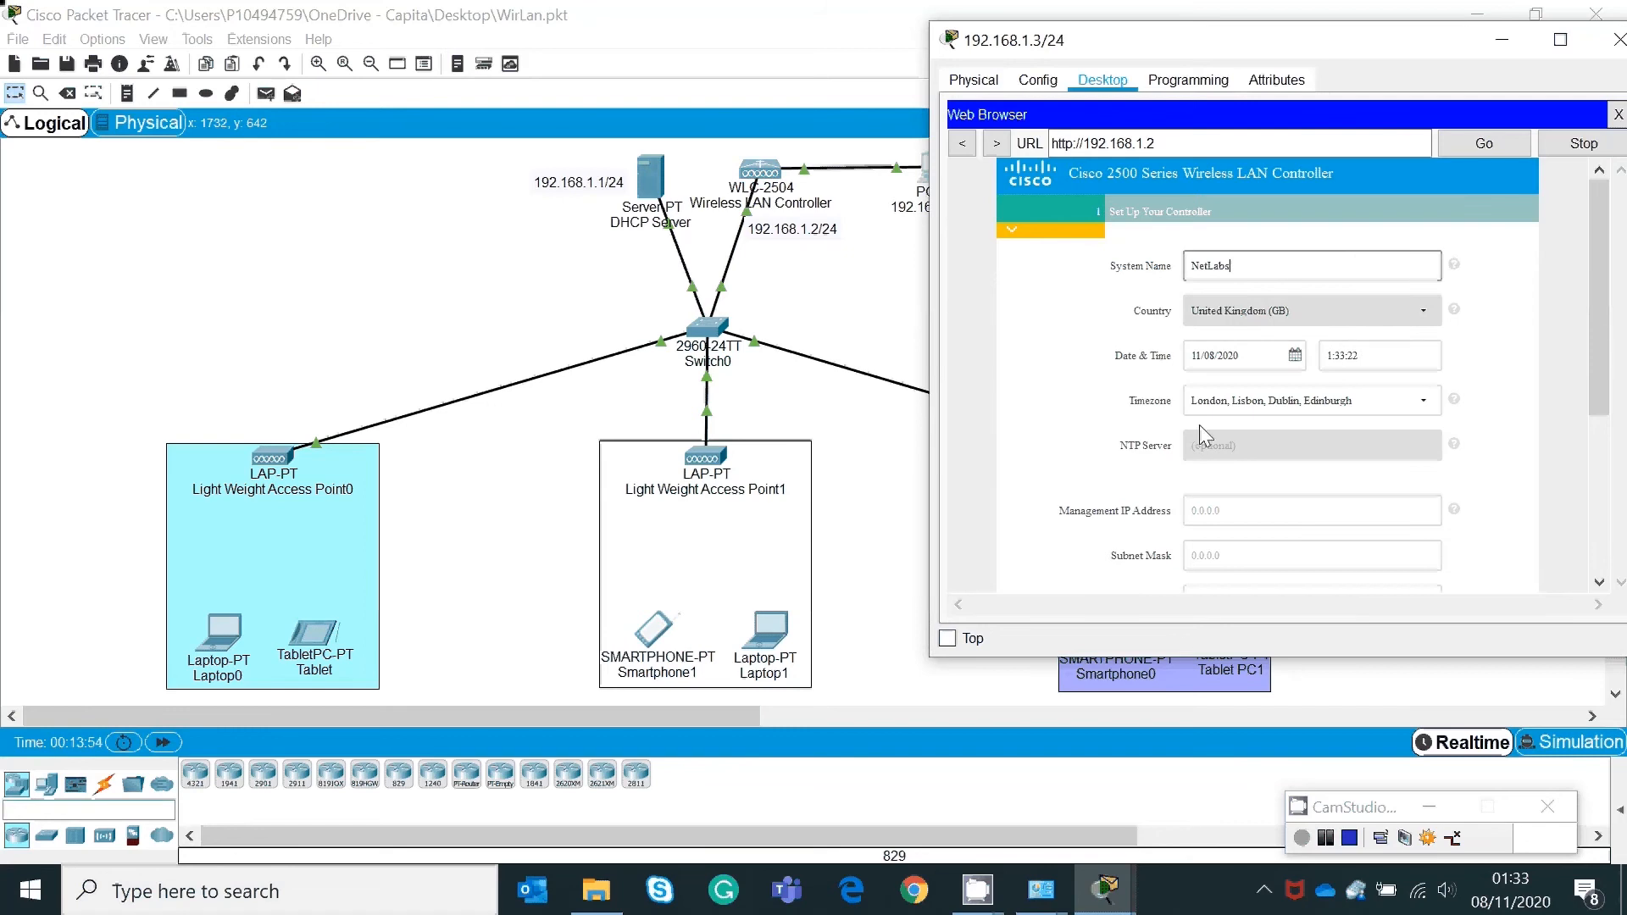
# Step: Enter management IP 192.168.1.2, mask 255.255.255.0 and default gateway 192.168.1.1
pyautogui.click(1237, 507)
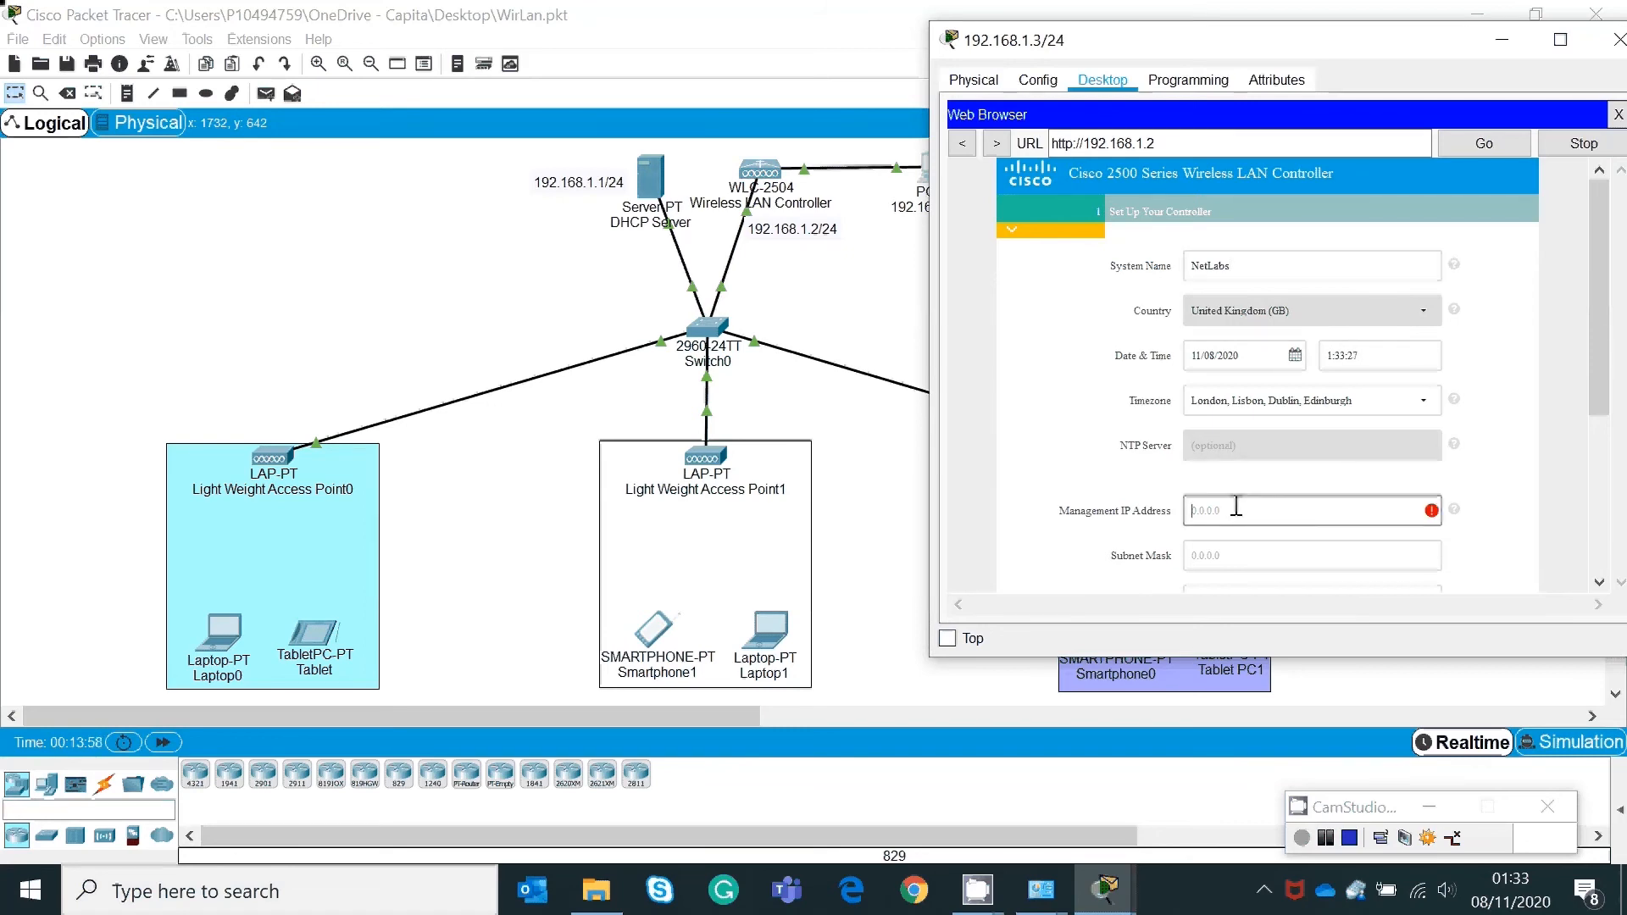
pyautogui.write('192.168.1.2')
pyautogui.click(1213, 558)
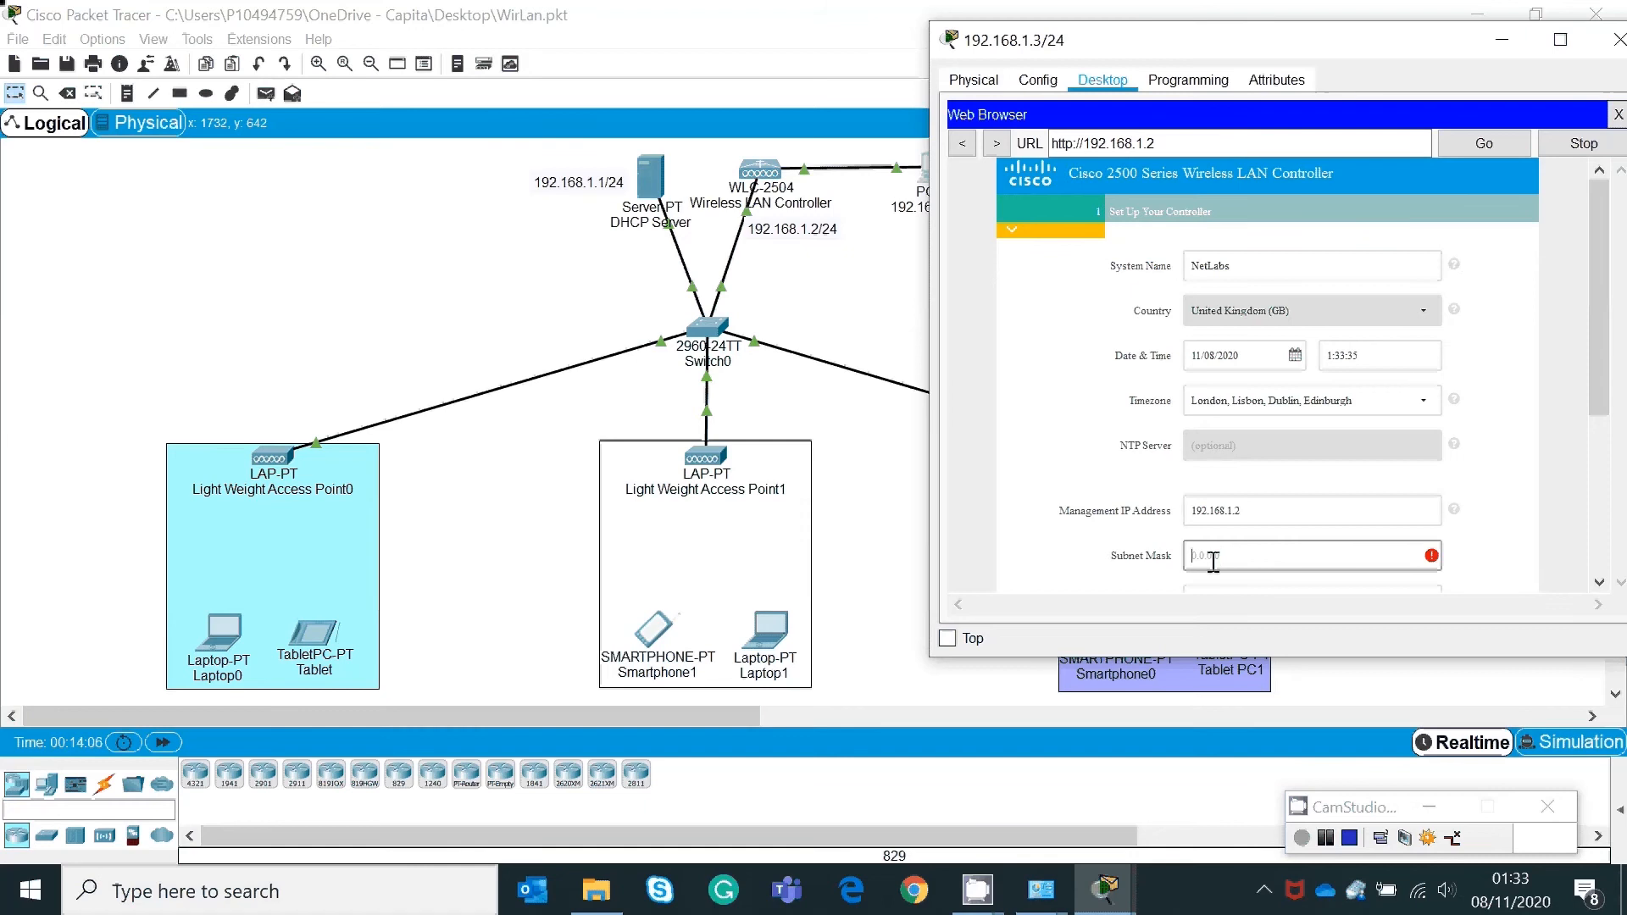
pyautogui.write('255.255.255.0')
pyautogui.scroll(-3, 1604, 348)
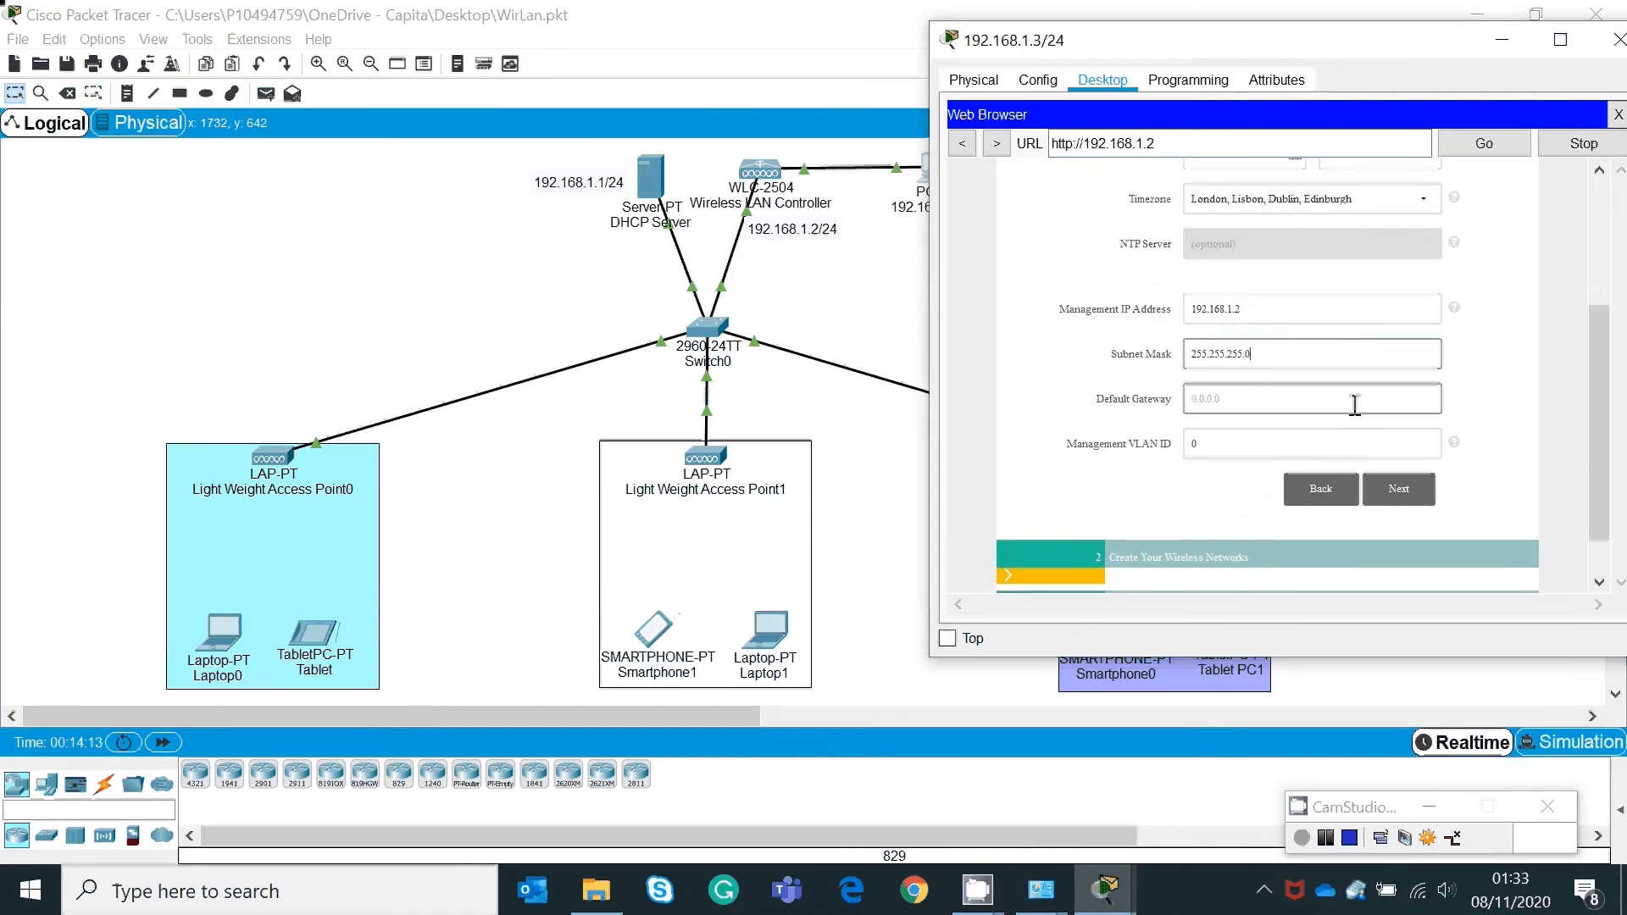
pyautogui.click(1323, 401)
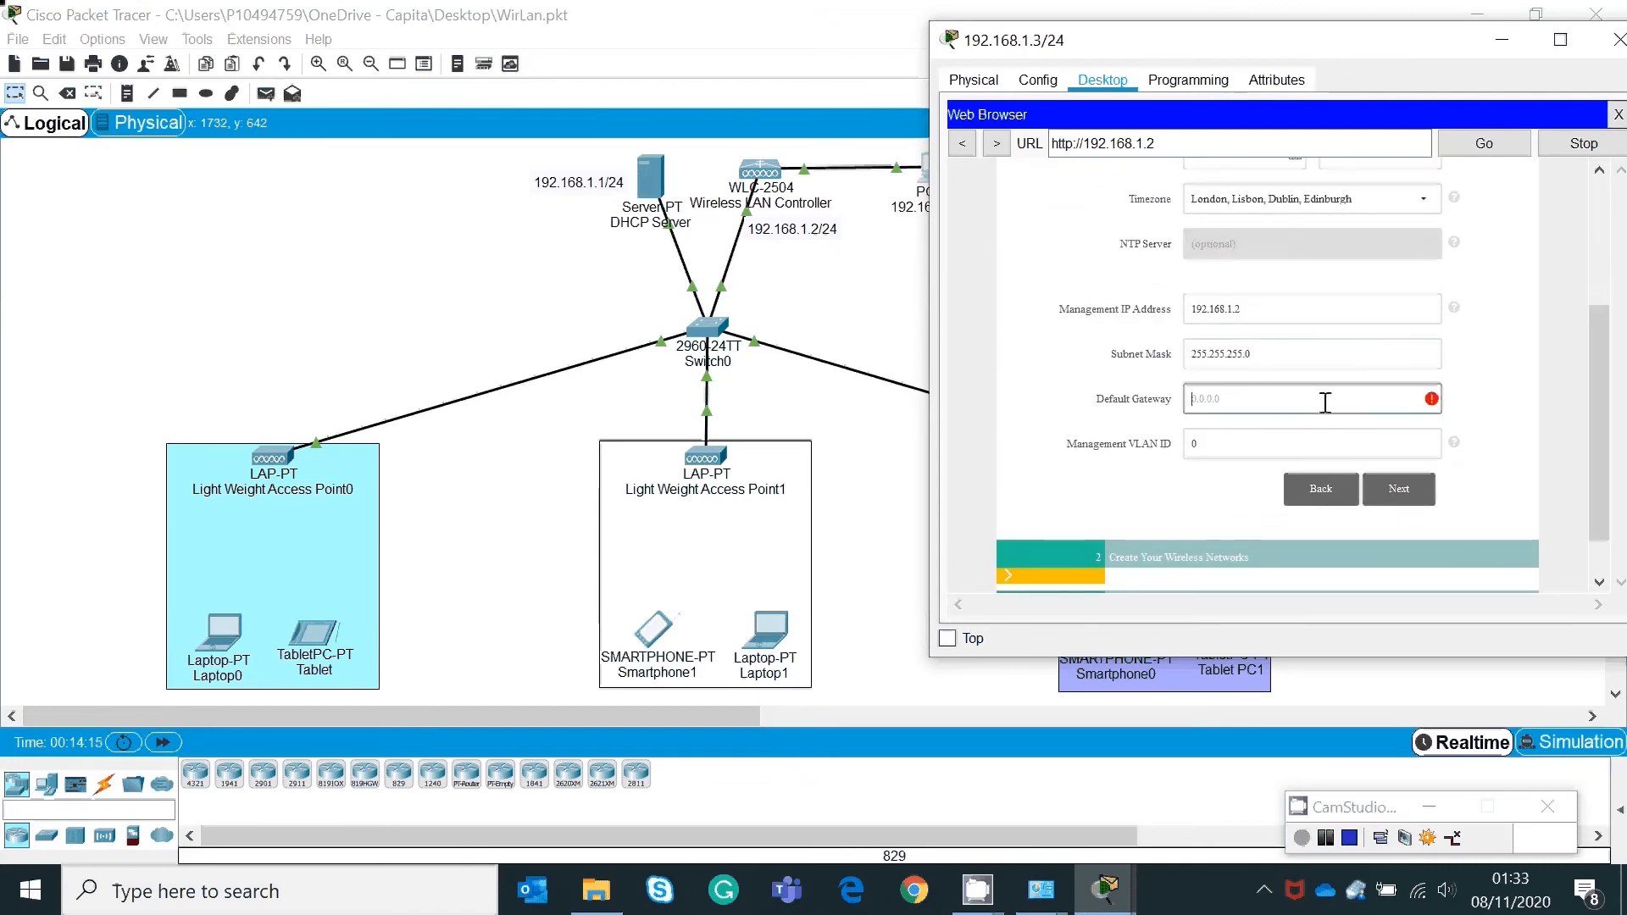
pyautogui.write('192.168.1.1')
# Step: Move to the wireless network step and name the employee network IT
pyautogui.click(1398, 489)
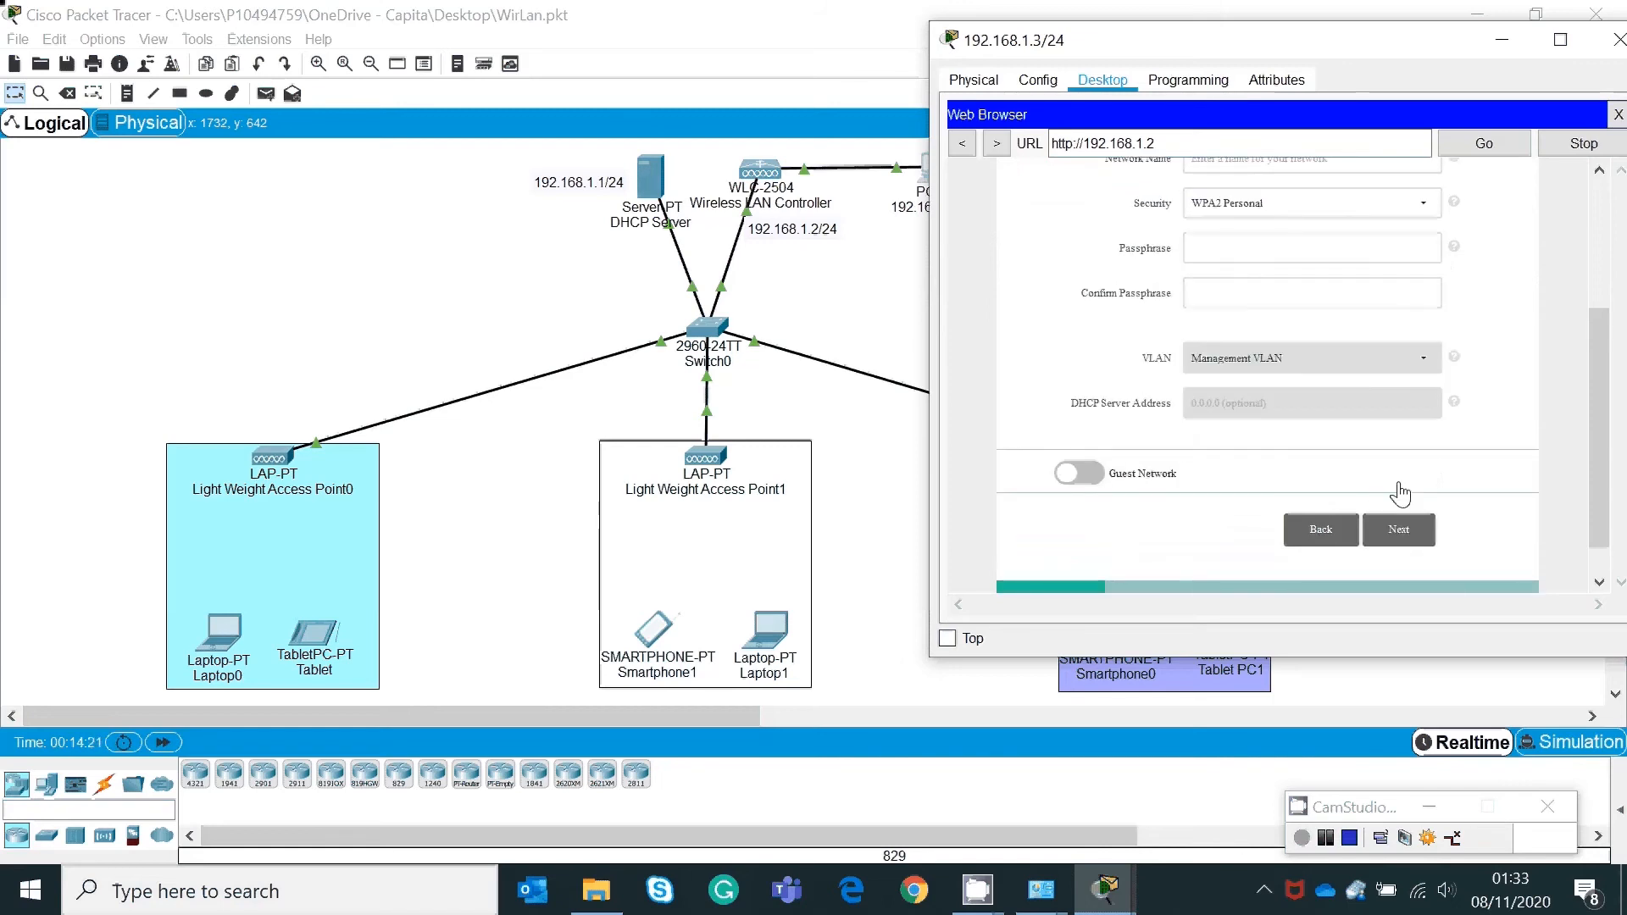
pyautogui.scroll(3, 1585, 333)
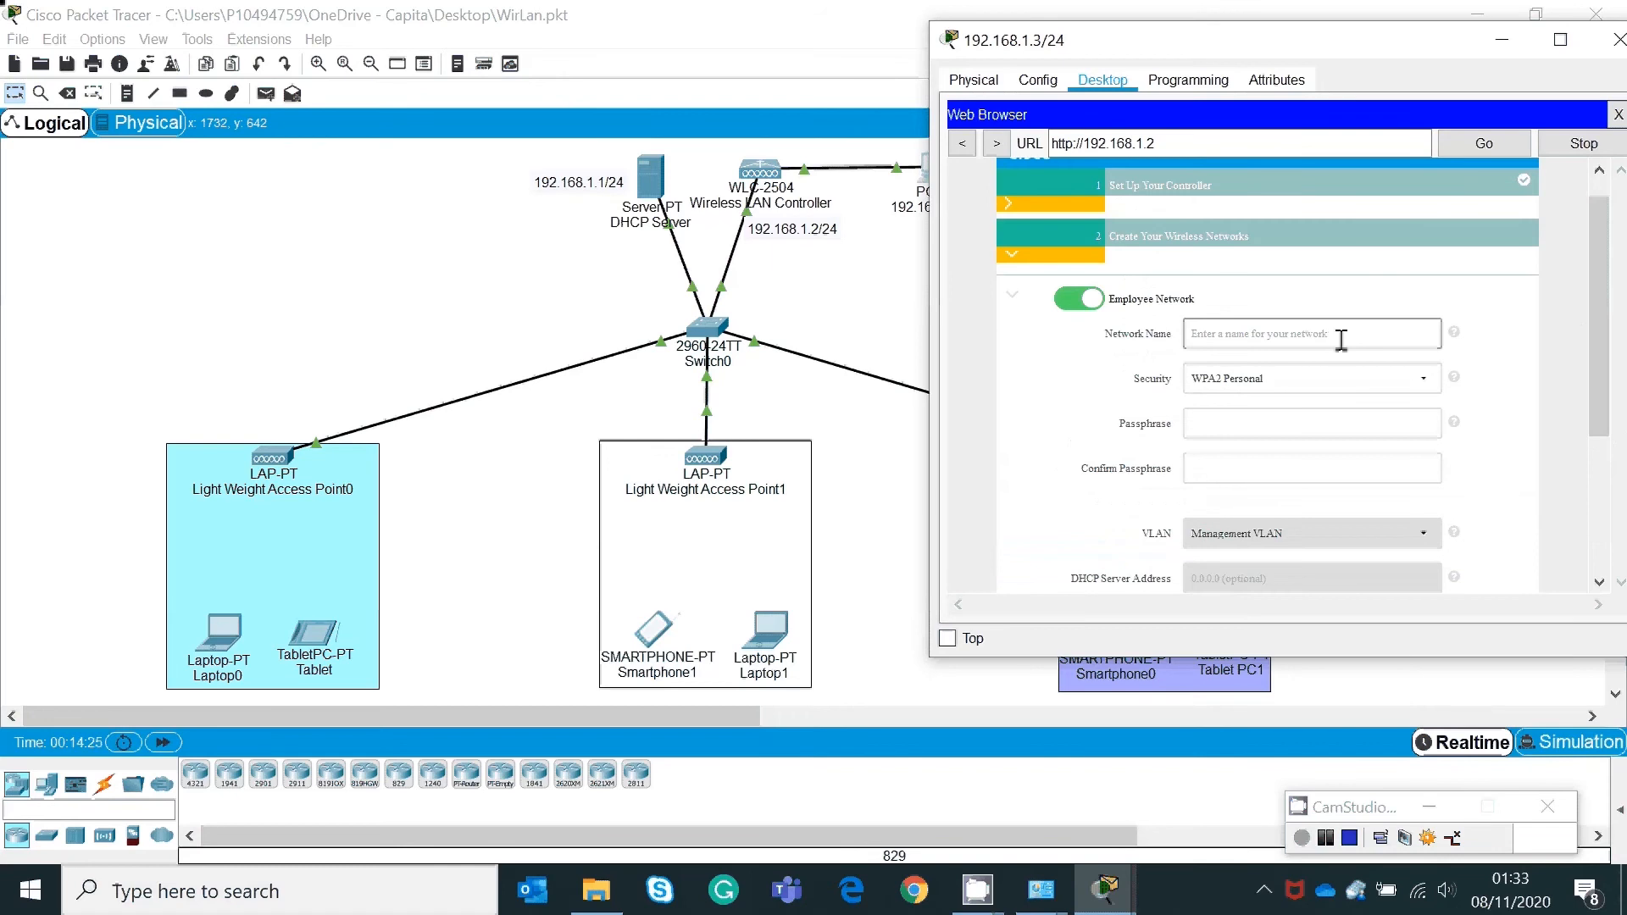
pyautogui.click(1341, 339)
pyautogui.write('IT')
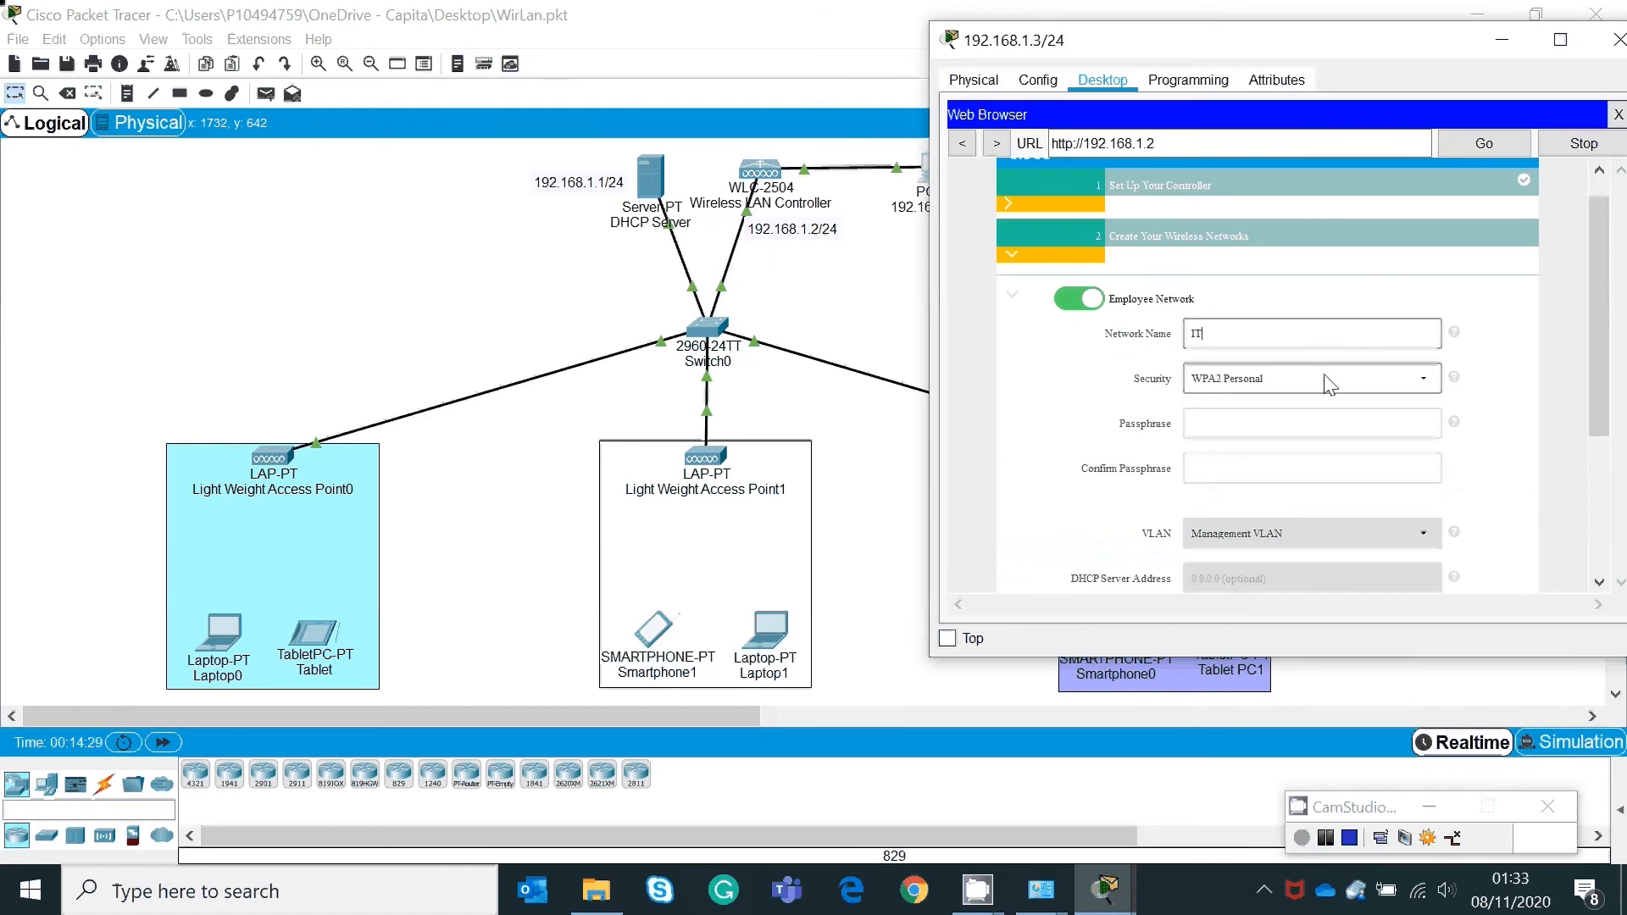
# Step: Enter the WPA2 passphrase for the IT network and confirm it
pyautogui.click(1278, 422)
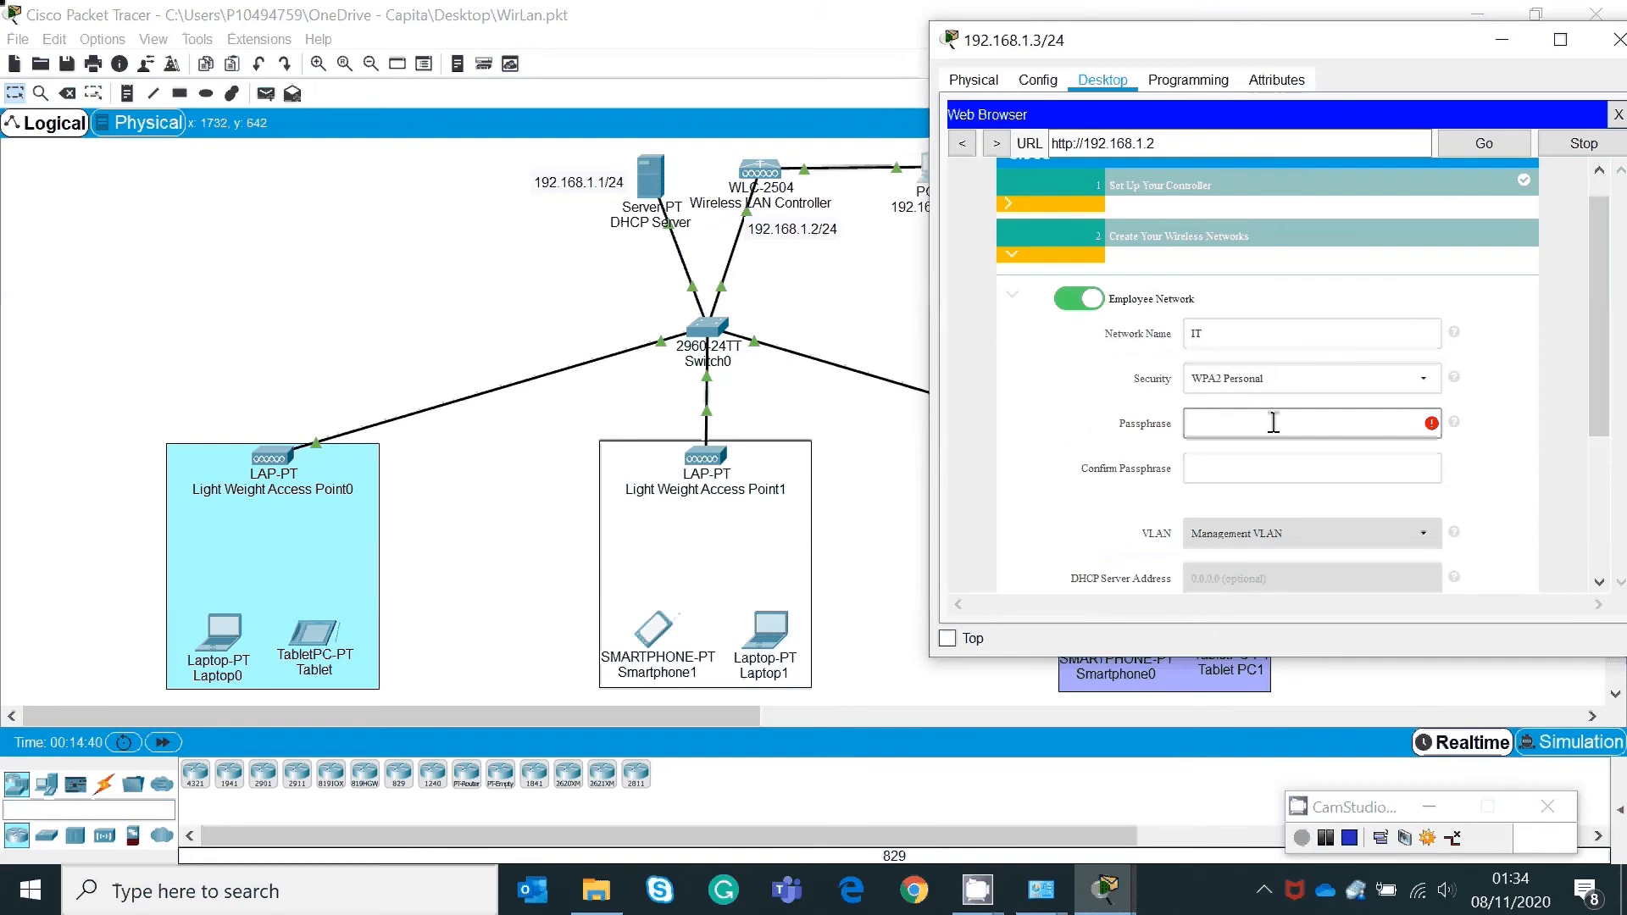
pyautogui.write('••••••••')
pyautogui.click(1246, 462)
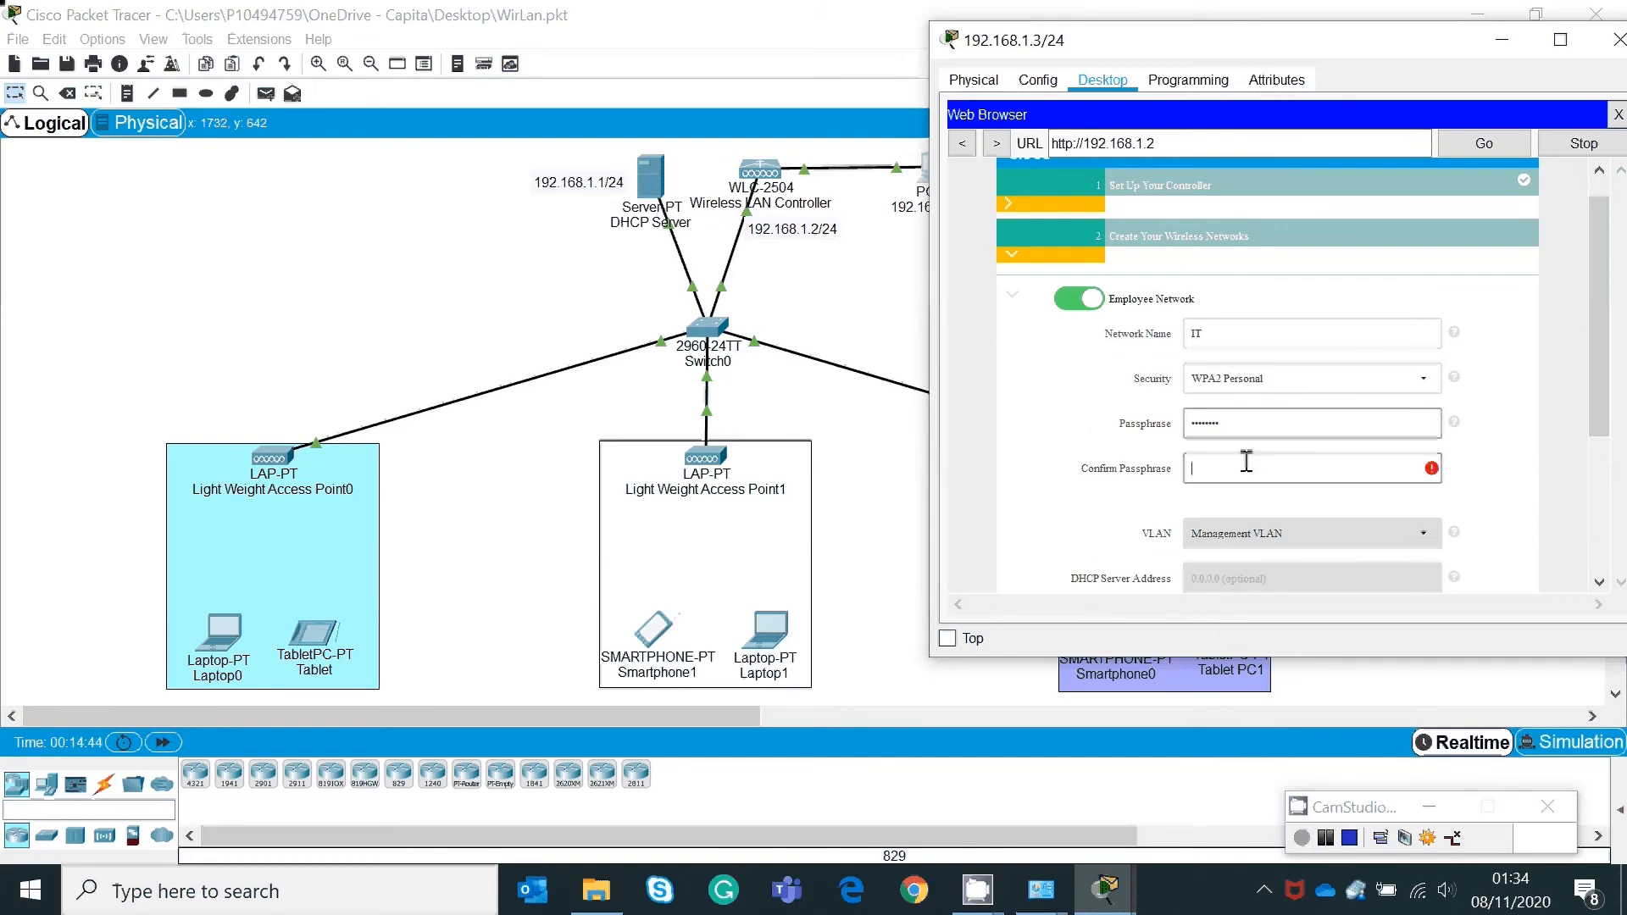
pyautogui.write('•••••••')
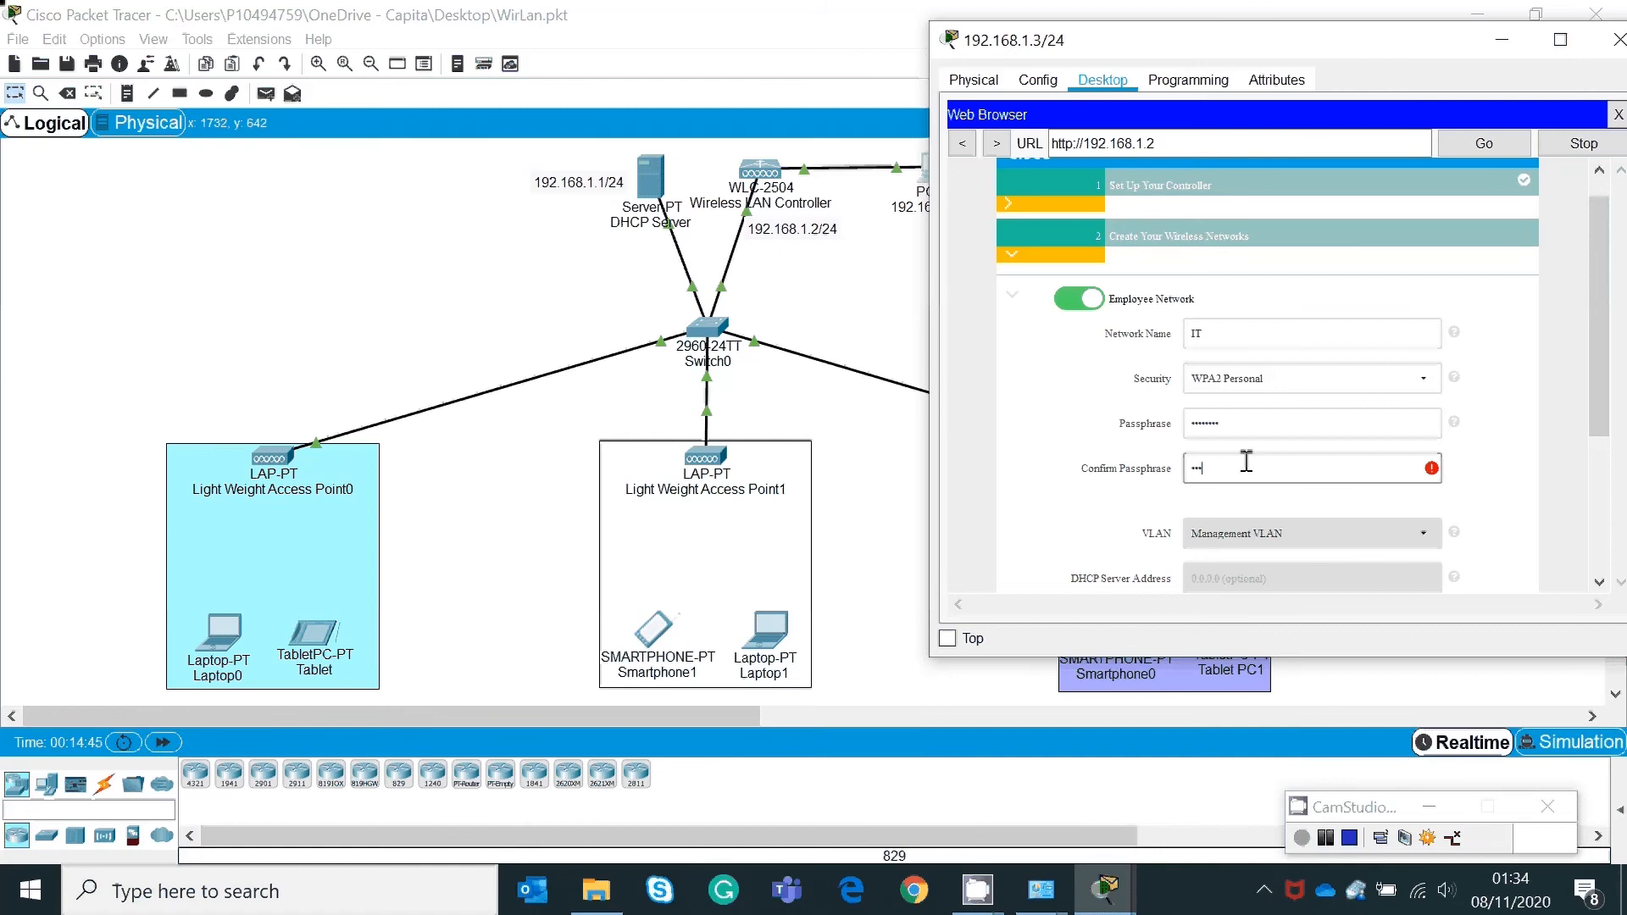
pyautogui.write('•')
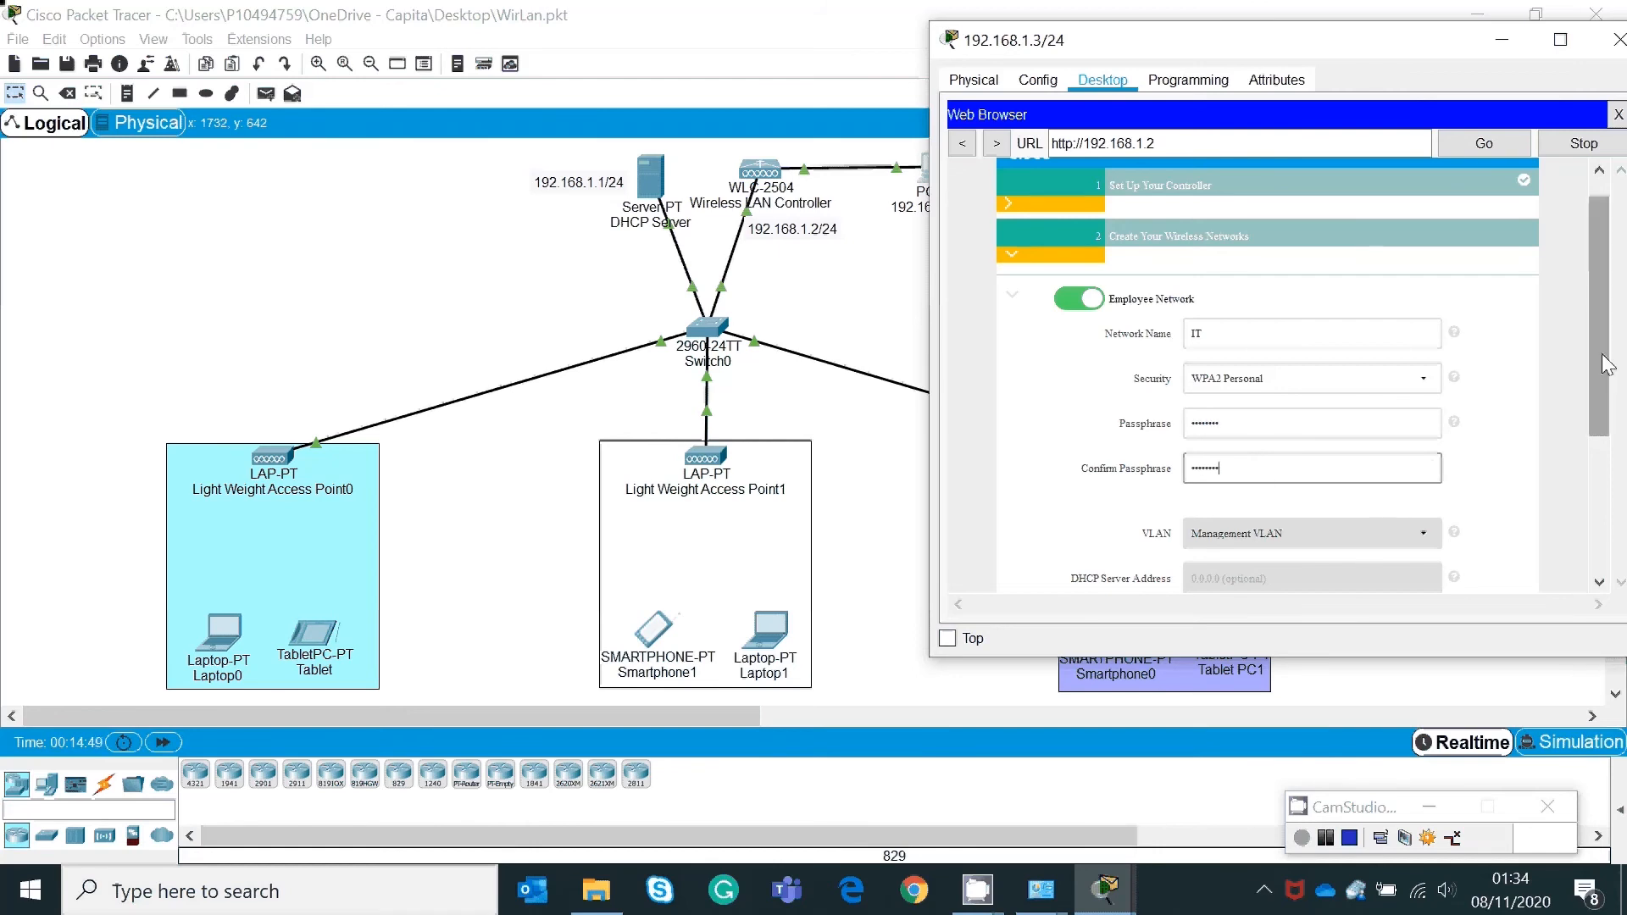
pyautogui.scroll(-2, 1408, 498)
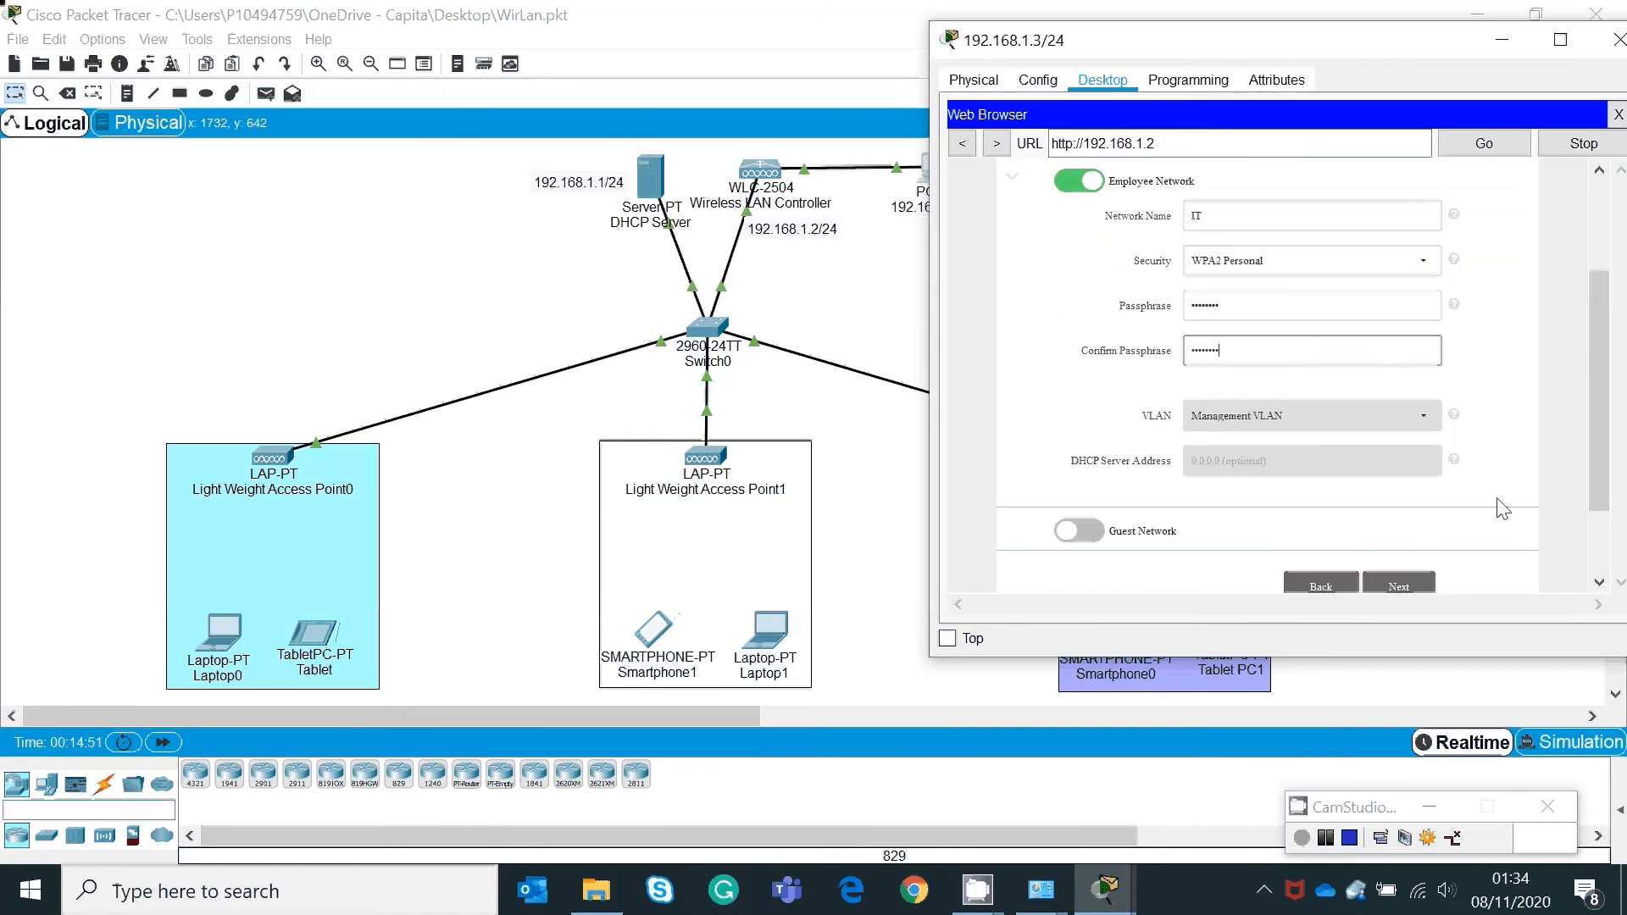
pyautogui.scroll(-1, 1594, 363)
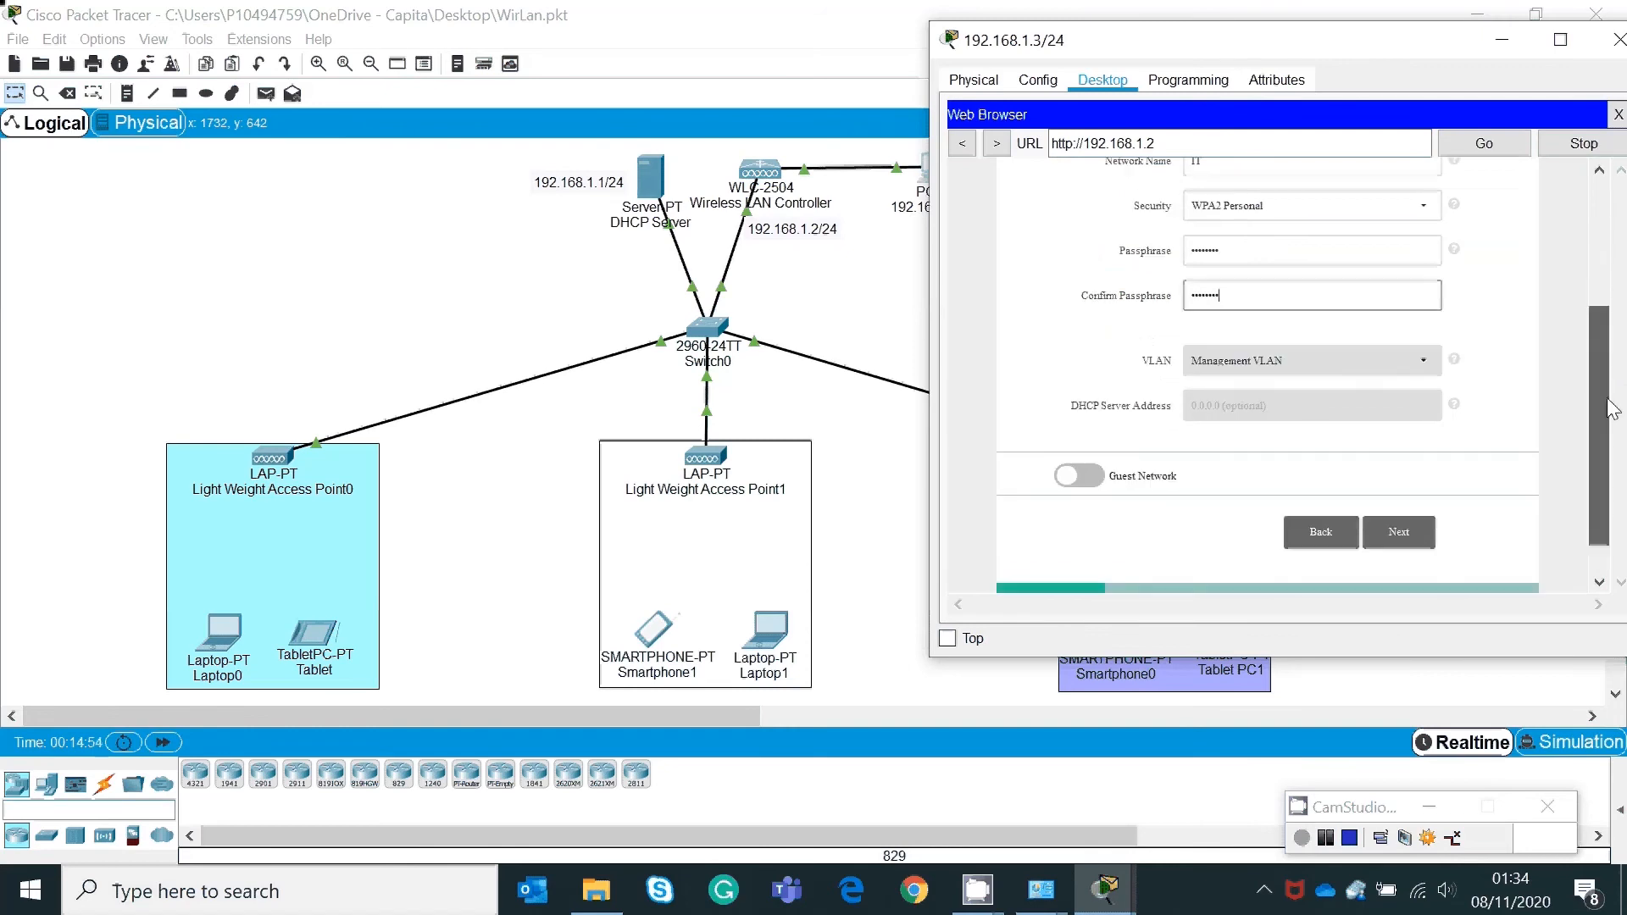
# Step: Step through to the summary, apply the wizard configuration, and close the web browser
pyautogui.click(1409, 531)
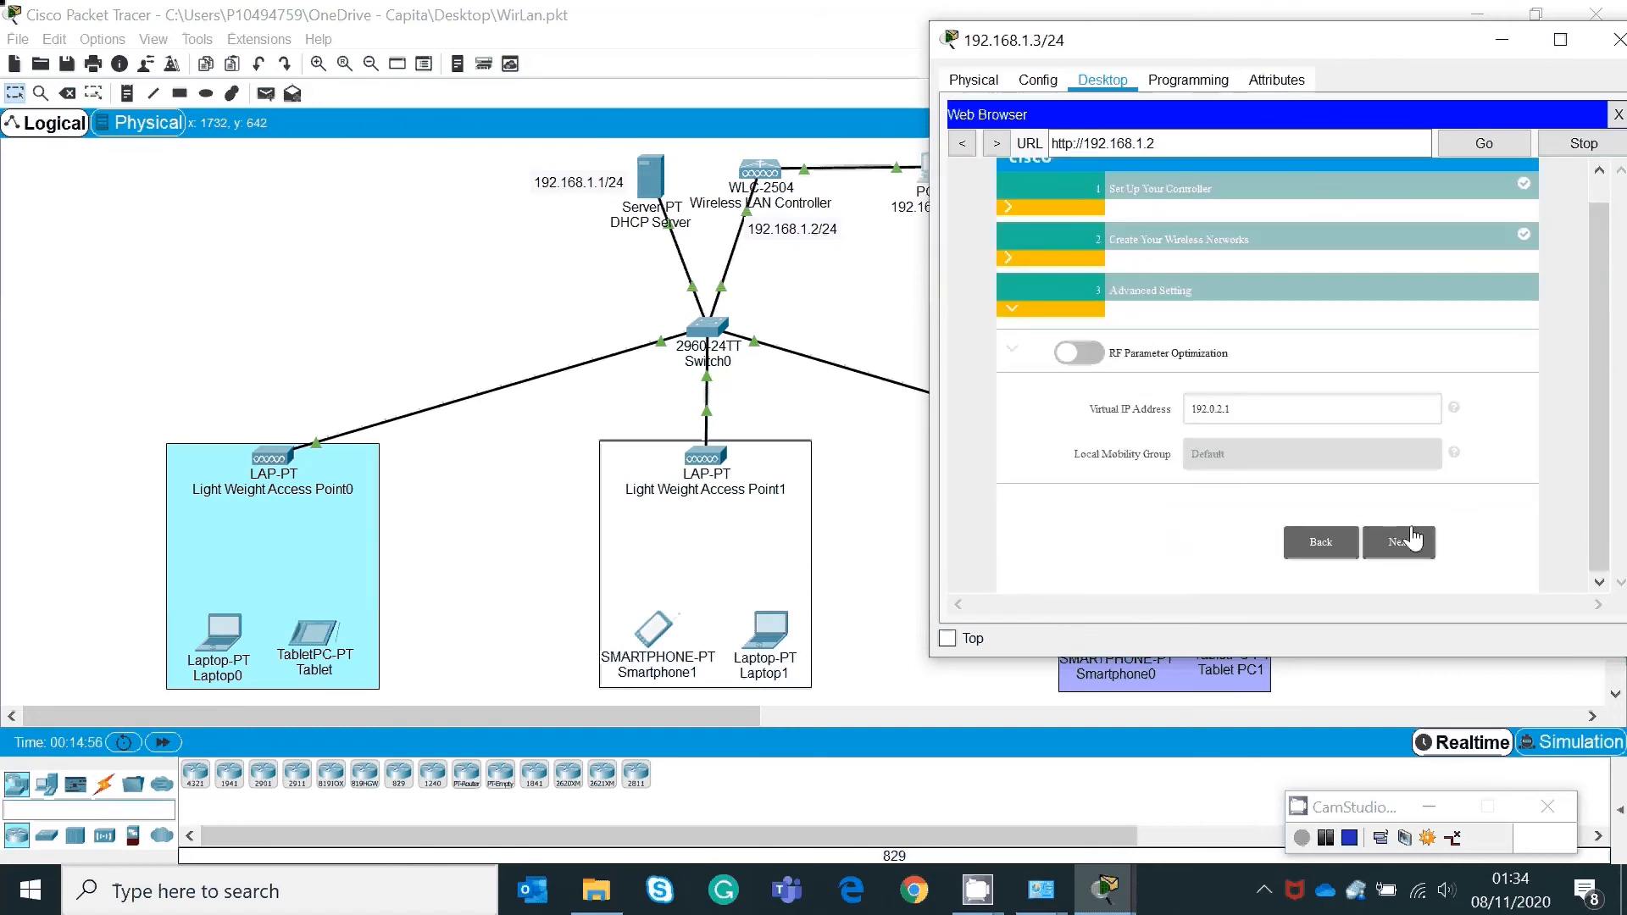
pyautogui.click(1398, 549)
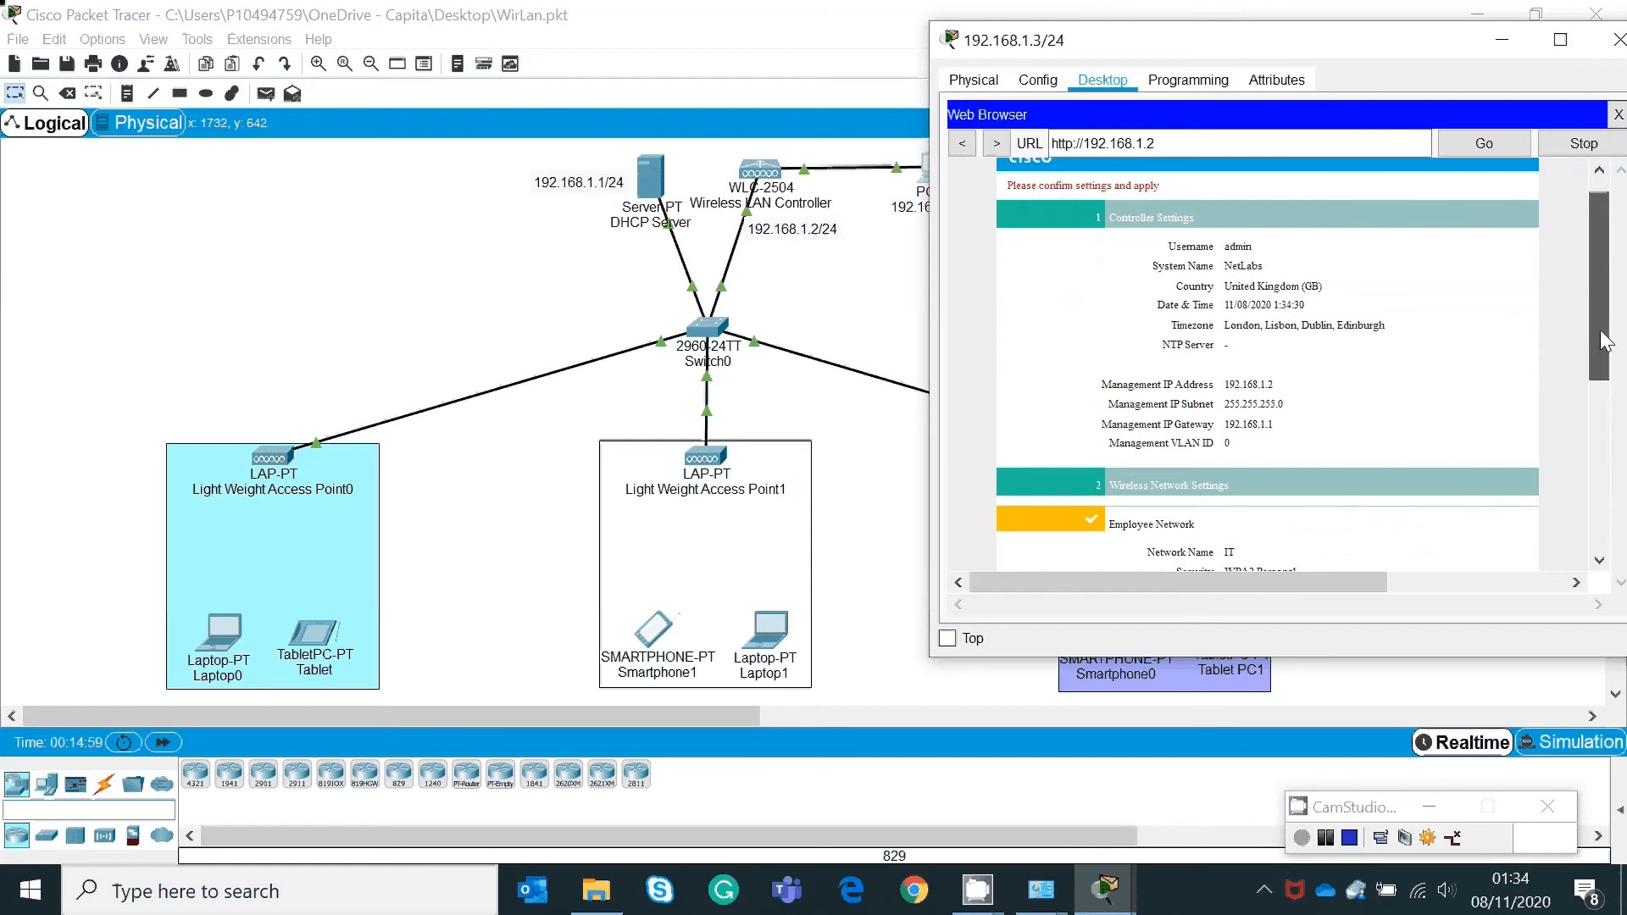
pyautogui.moveTo(1602, 337); pyautogui.dragTo(1612, 508)
pyautogui.click(1402, 539)
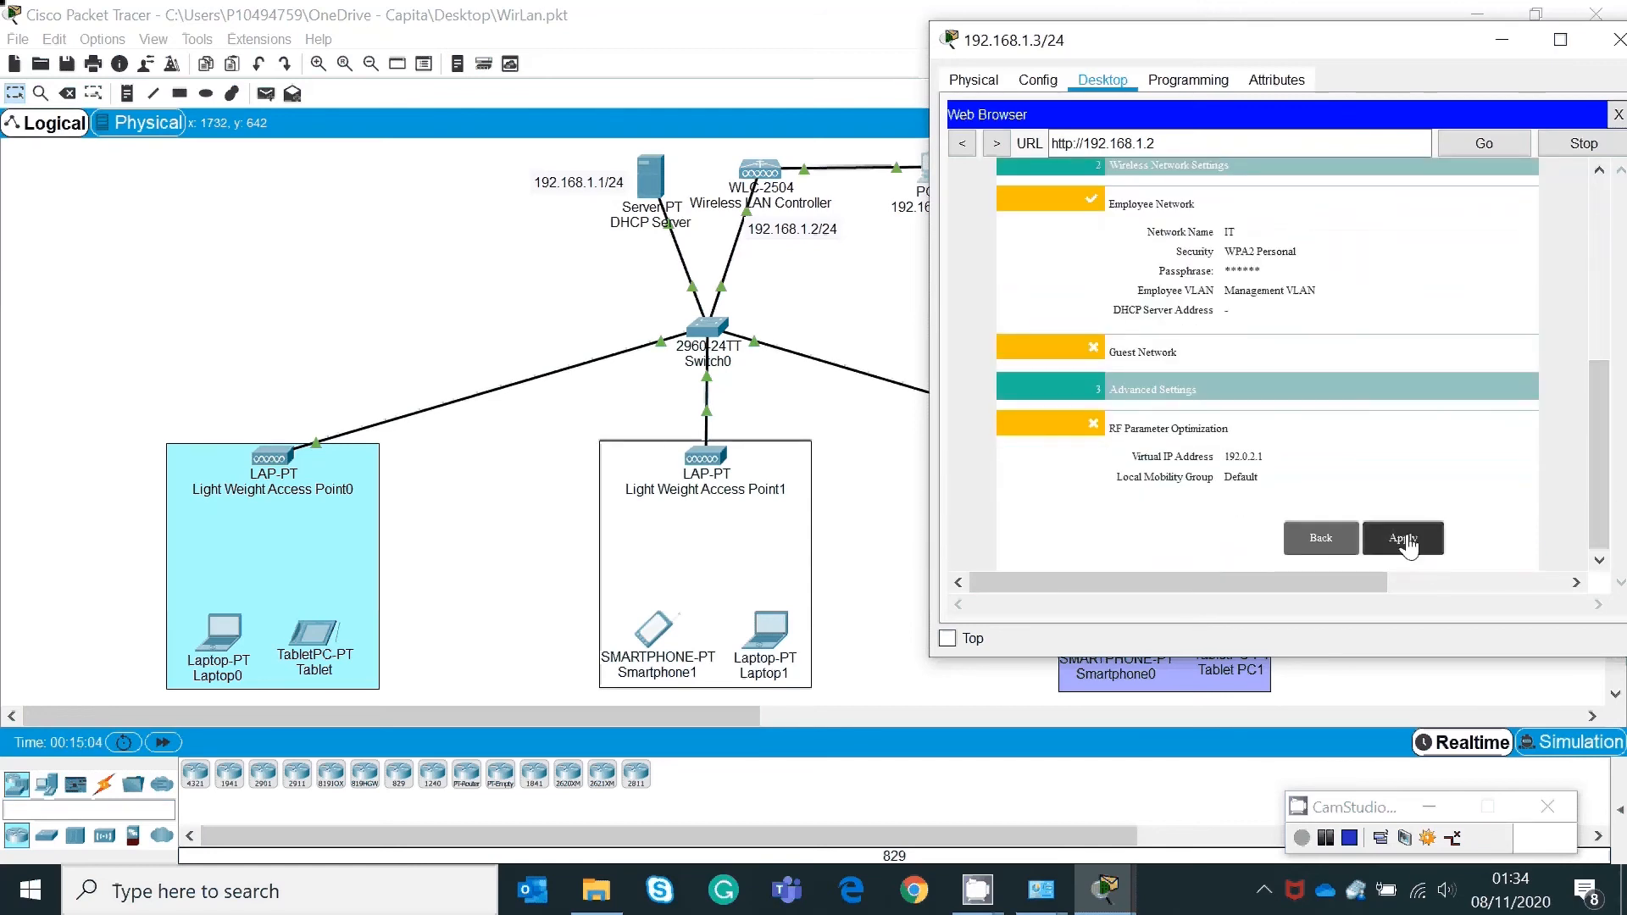
pyautogui.click(1347, 401)
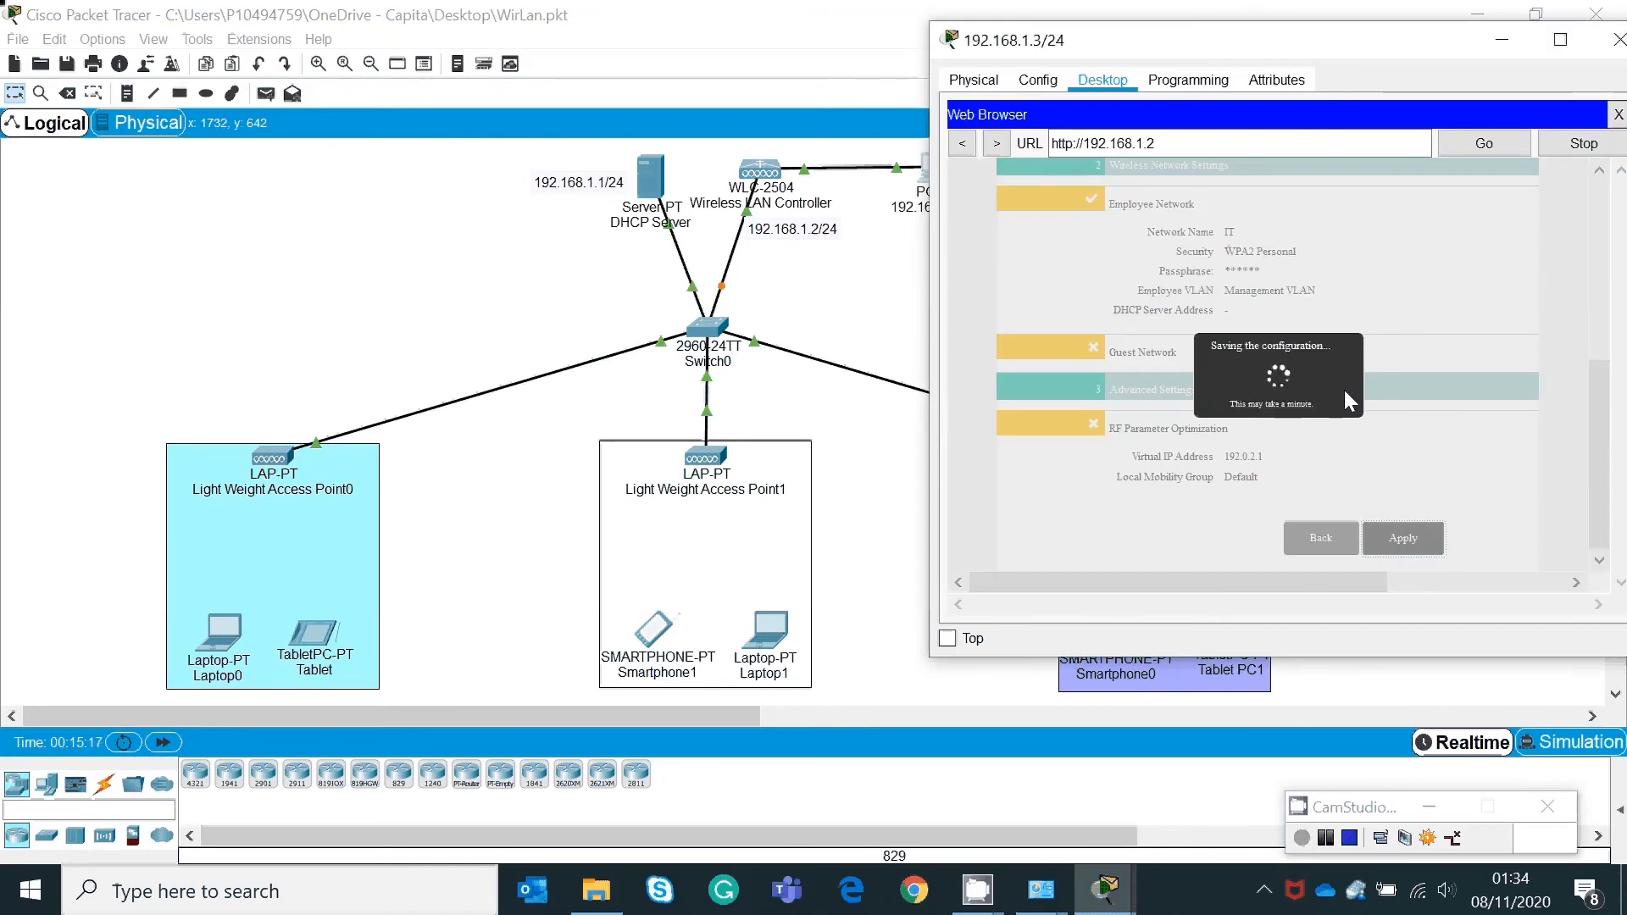
pyautogui.moveTo(1412, 52); pyautogui.dragTo(1309, 64)
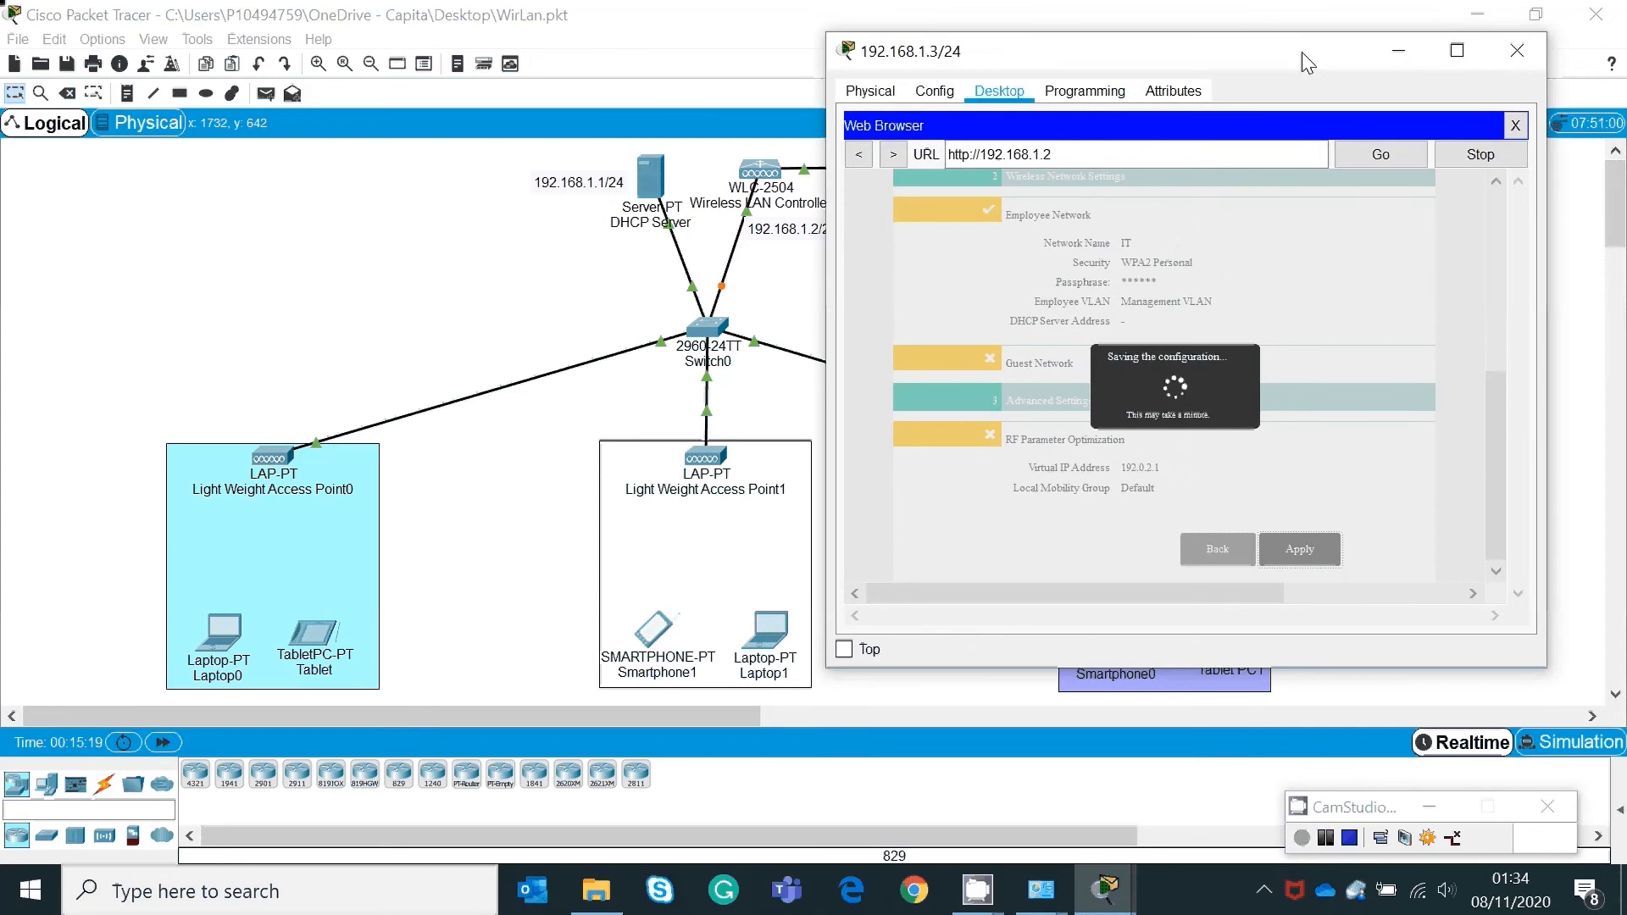
pyautogui.click(1517, 128)
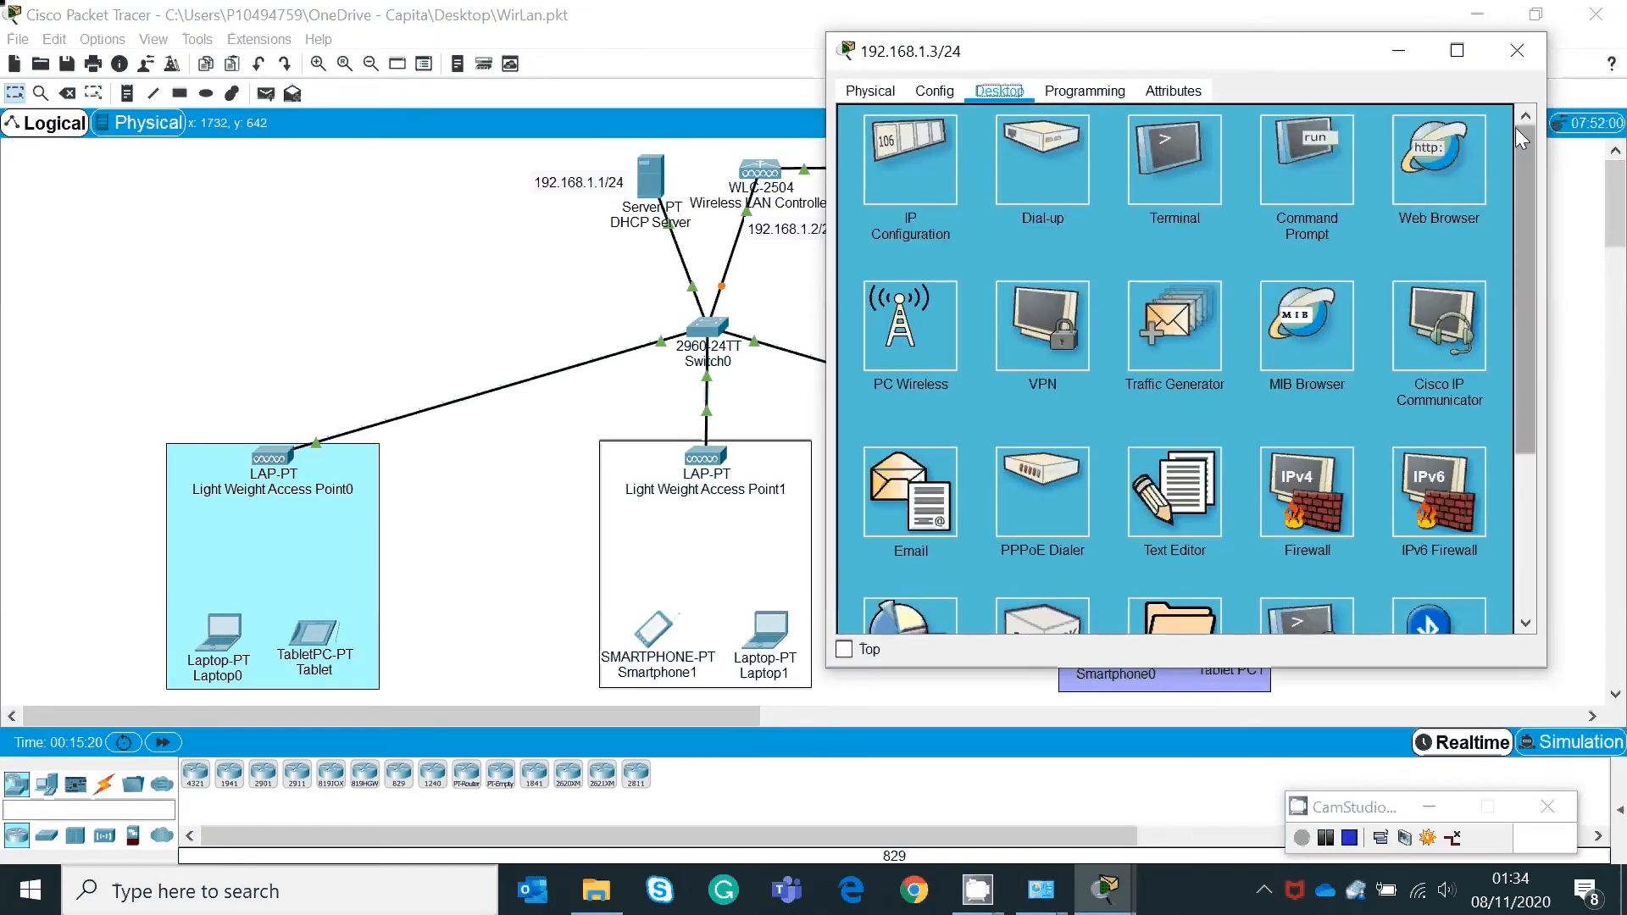
pyautogui.click(1471, 164)
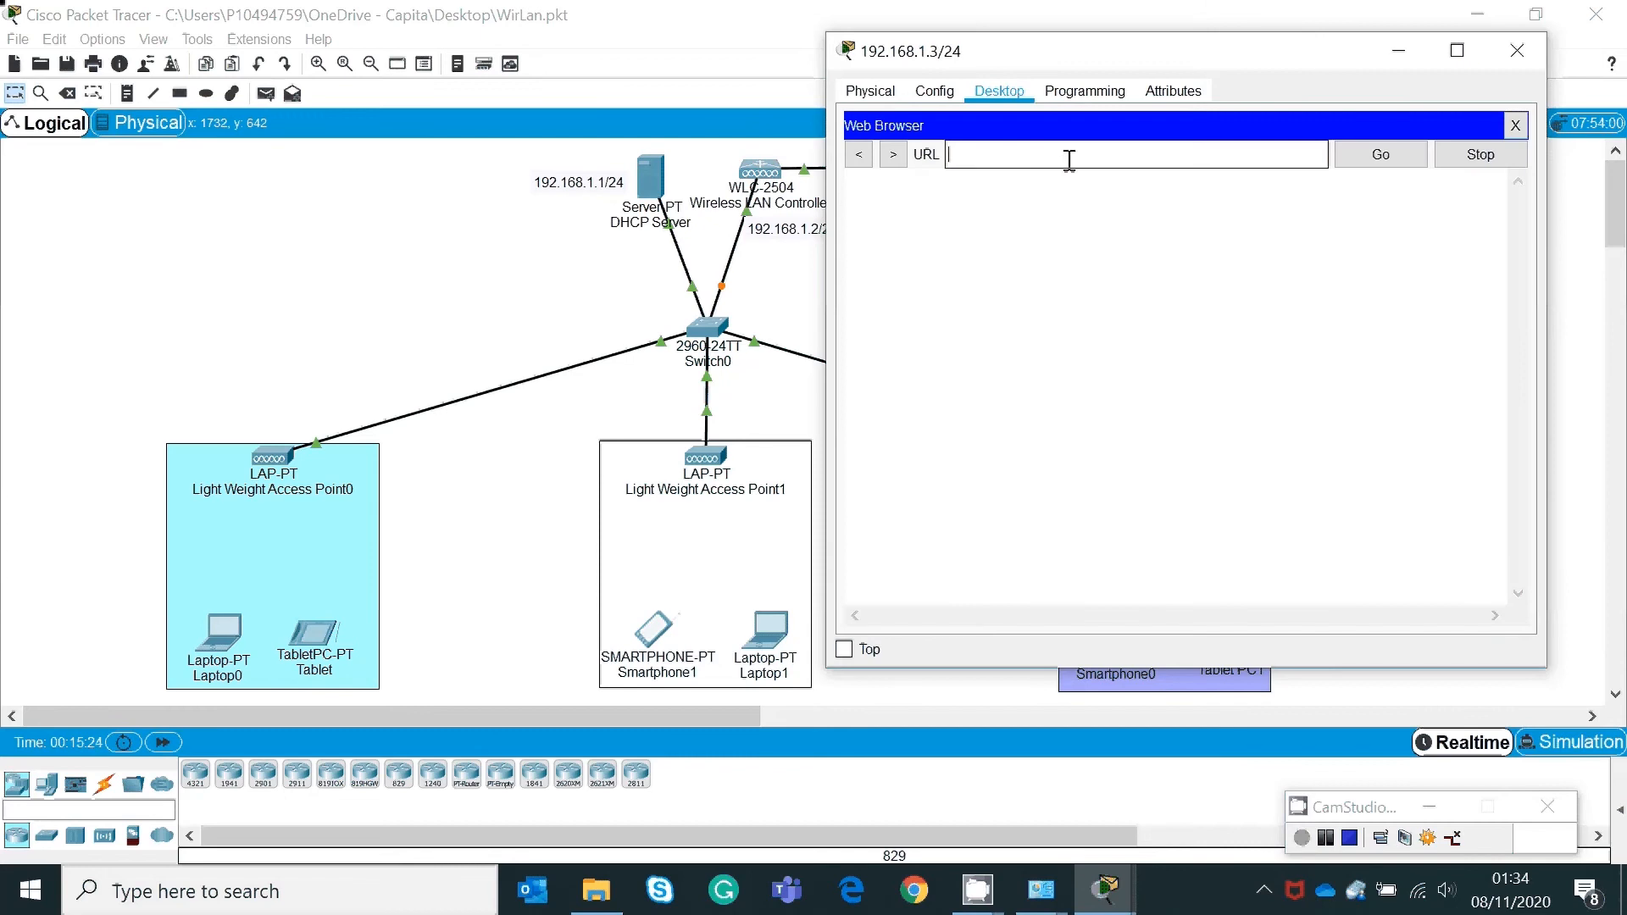
pyautogui.moveTo(1198, 66); pyautogui.dragTo(1248, 60)
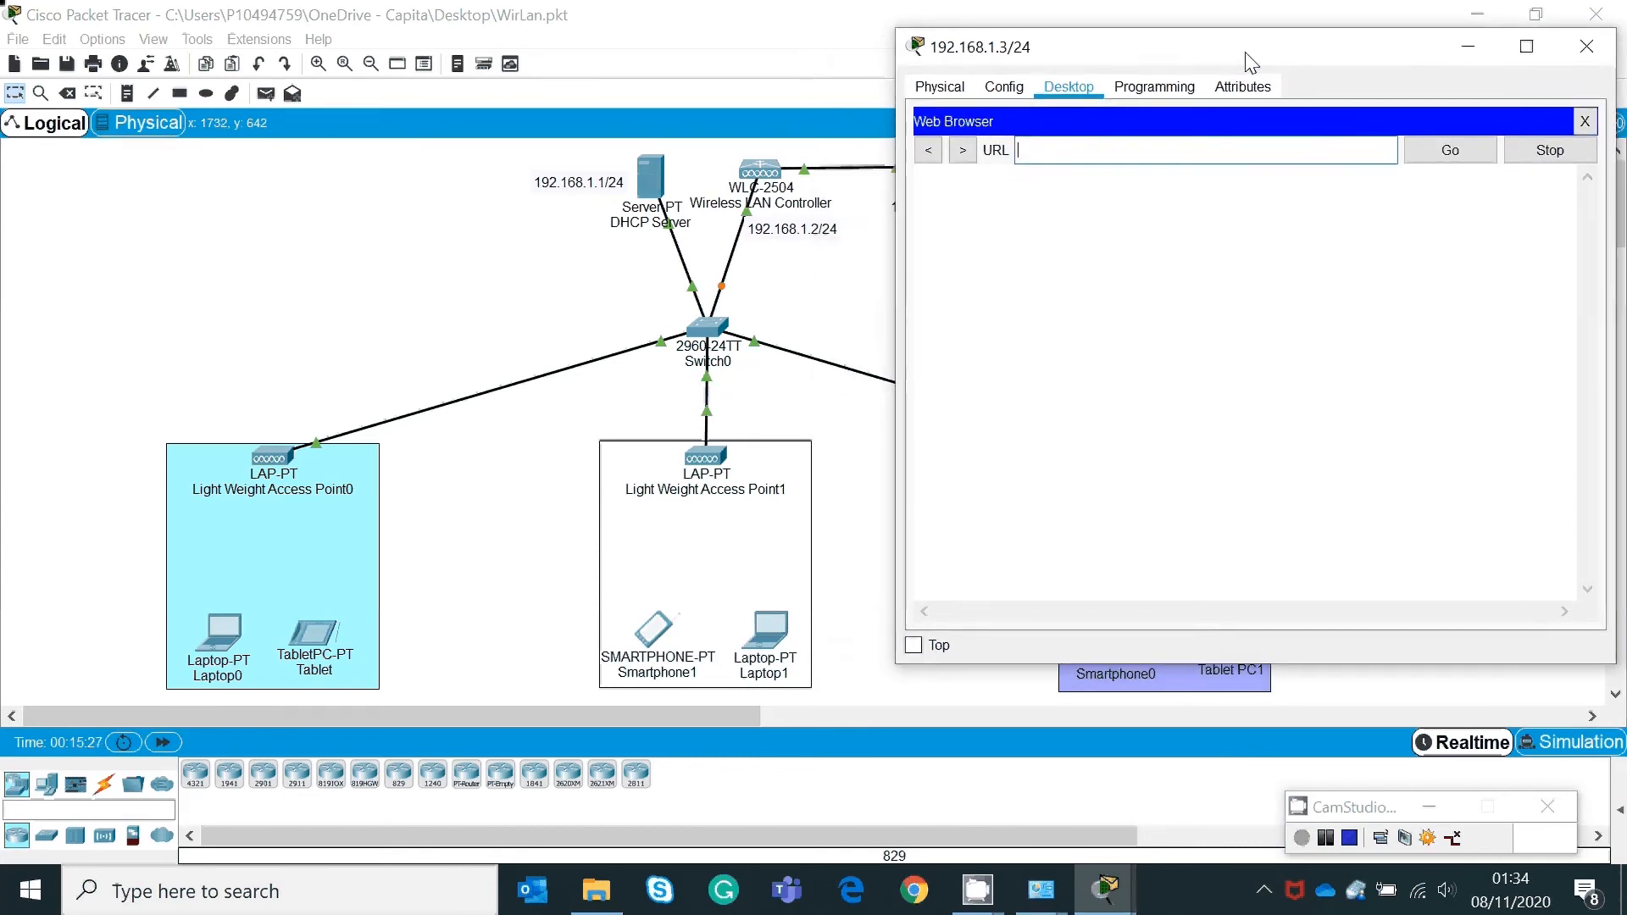
pyautogui.write('h')
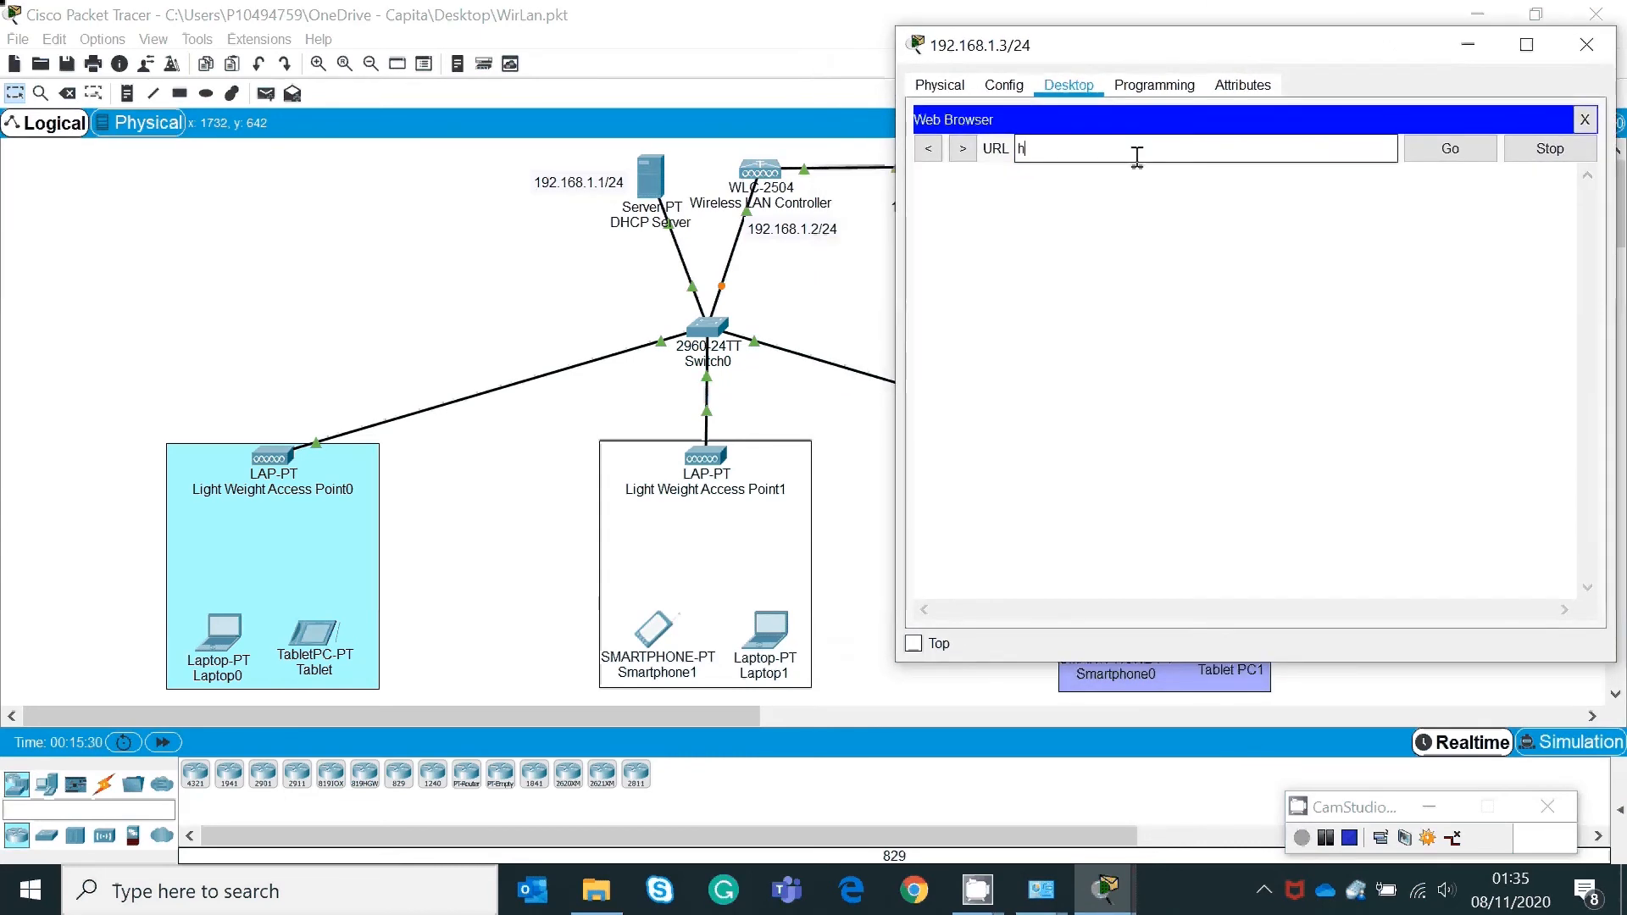
pyautogui.write('ttps://192.168.1.2')
pyautogui.press('Return')
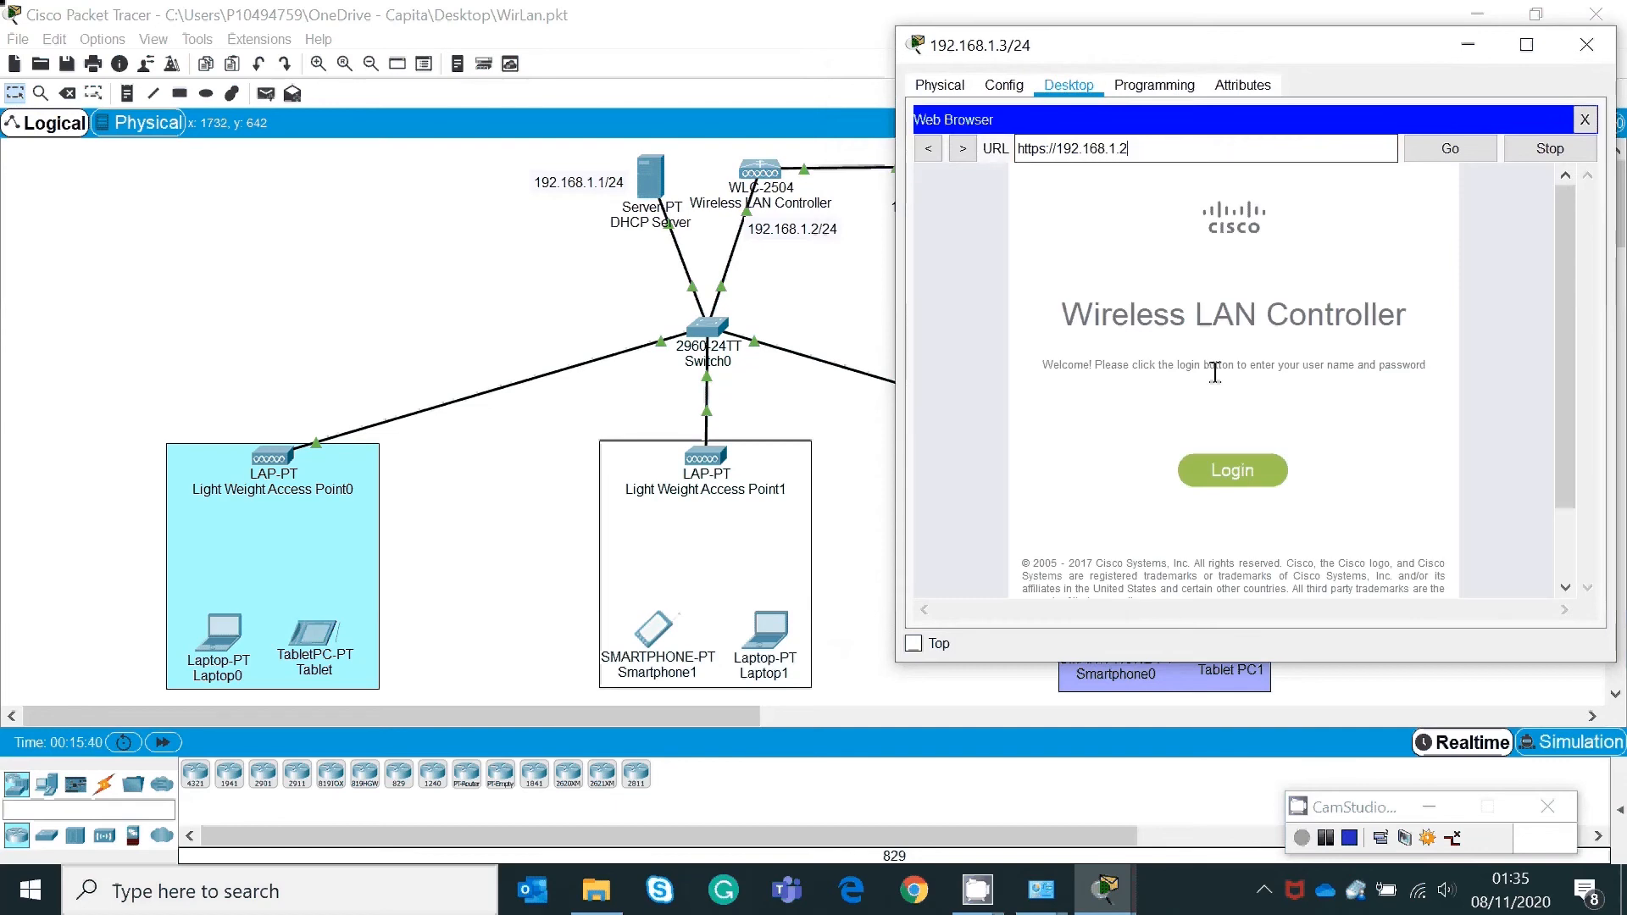
# Step: Log in to the controller's web interface with the administrator credentials
pyautogui.click(1257, 483)
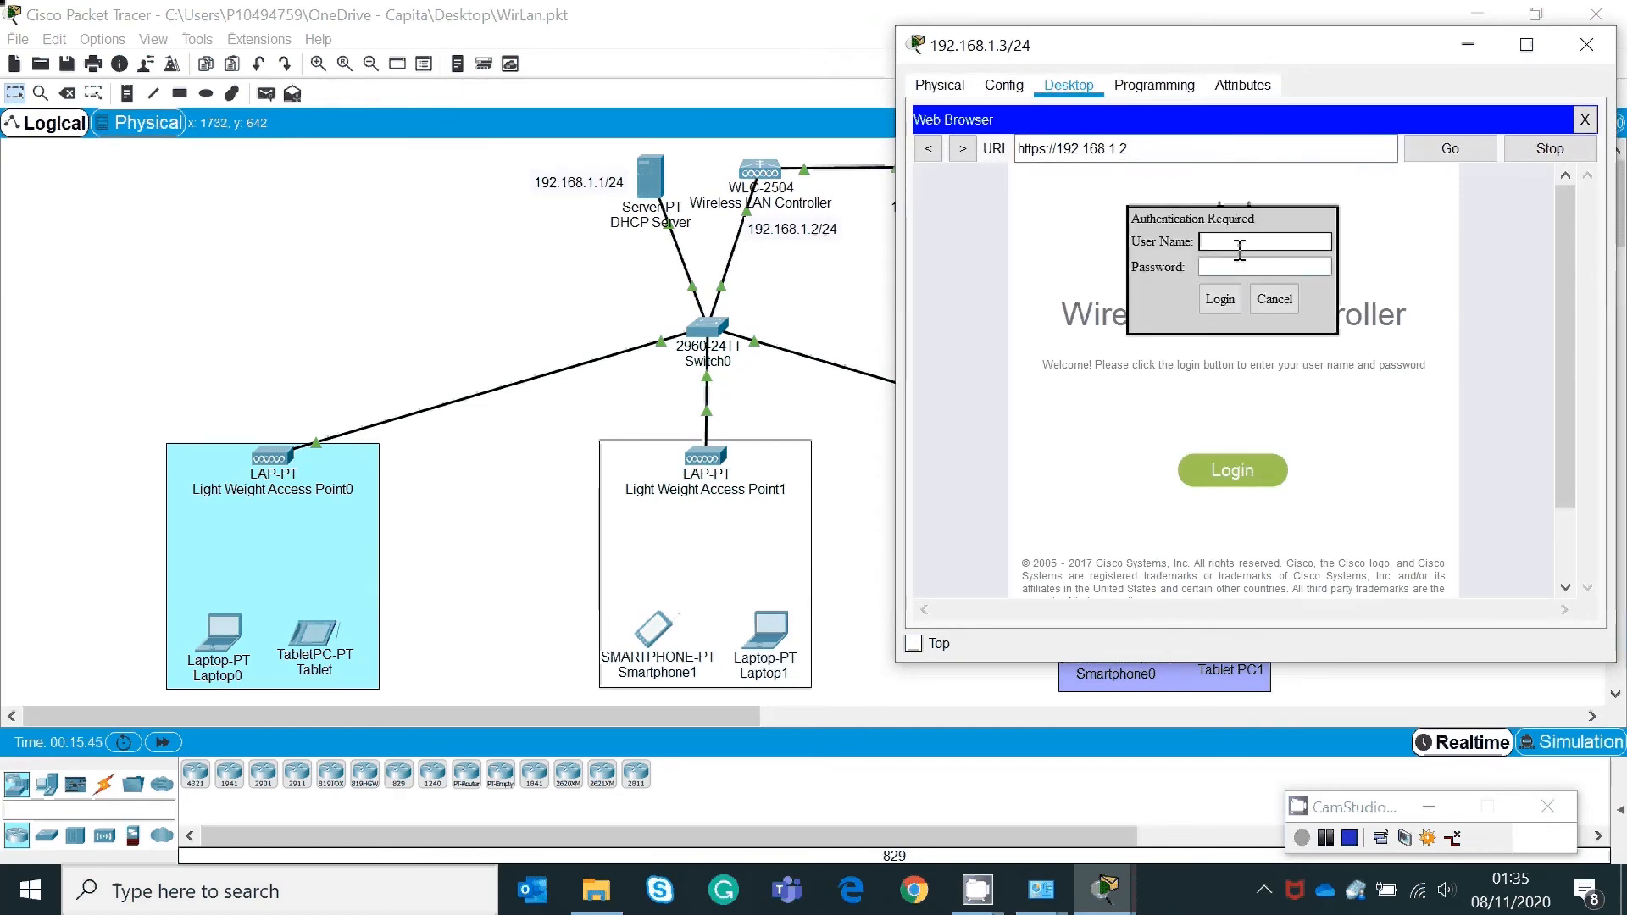
pyautogui.click(1239, 250)
pyautogui.write('admin')
pyautogui.click(1239, 264)
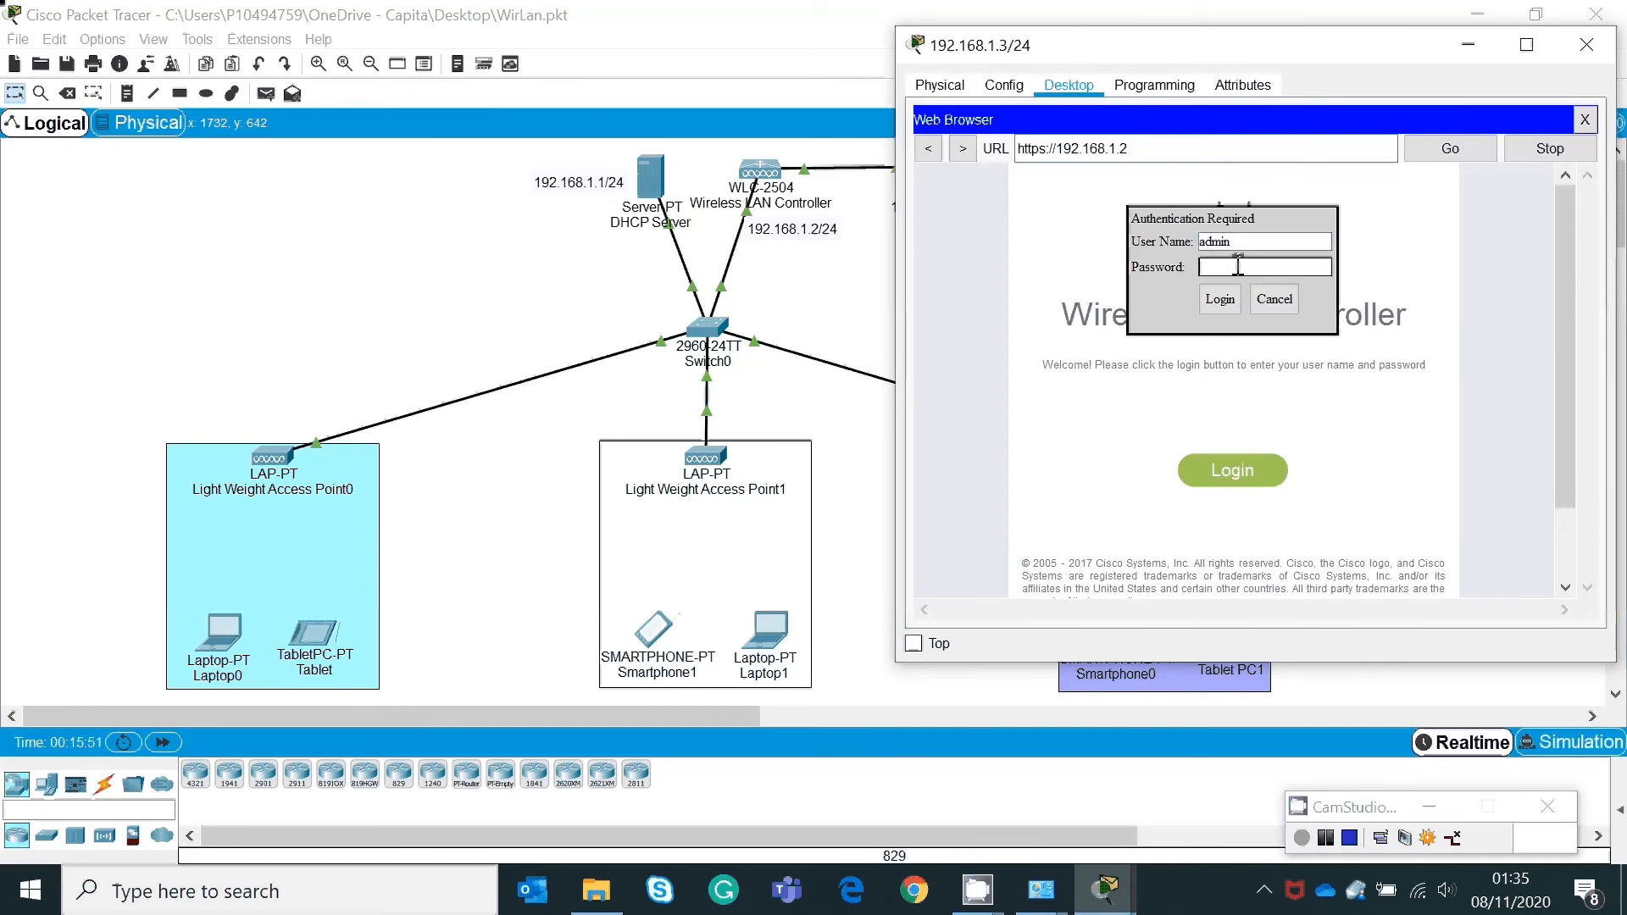
pyautogui.write('admin123')
pyautogui.click(1221, 299)
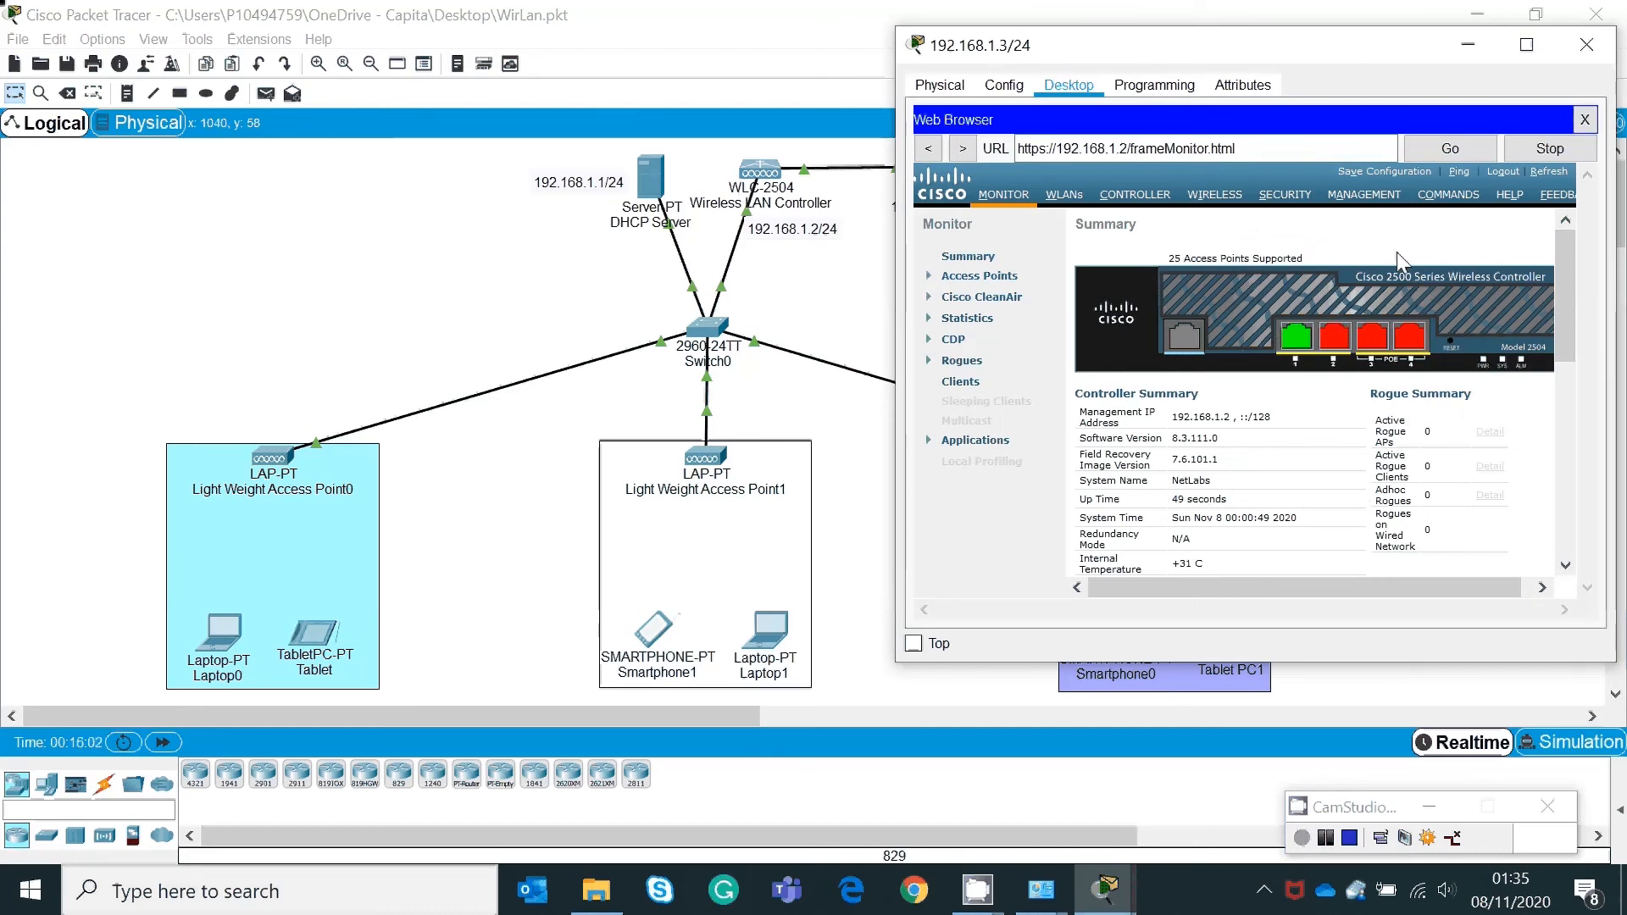
# Step: Open the WLAN list and start creating a new WLAN
pyautogui.click(1064, 195)
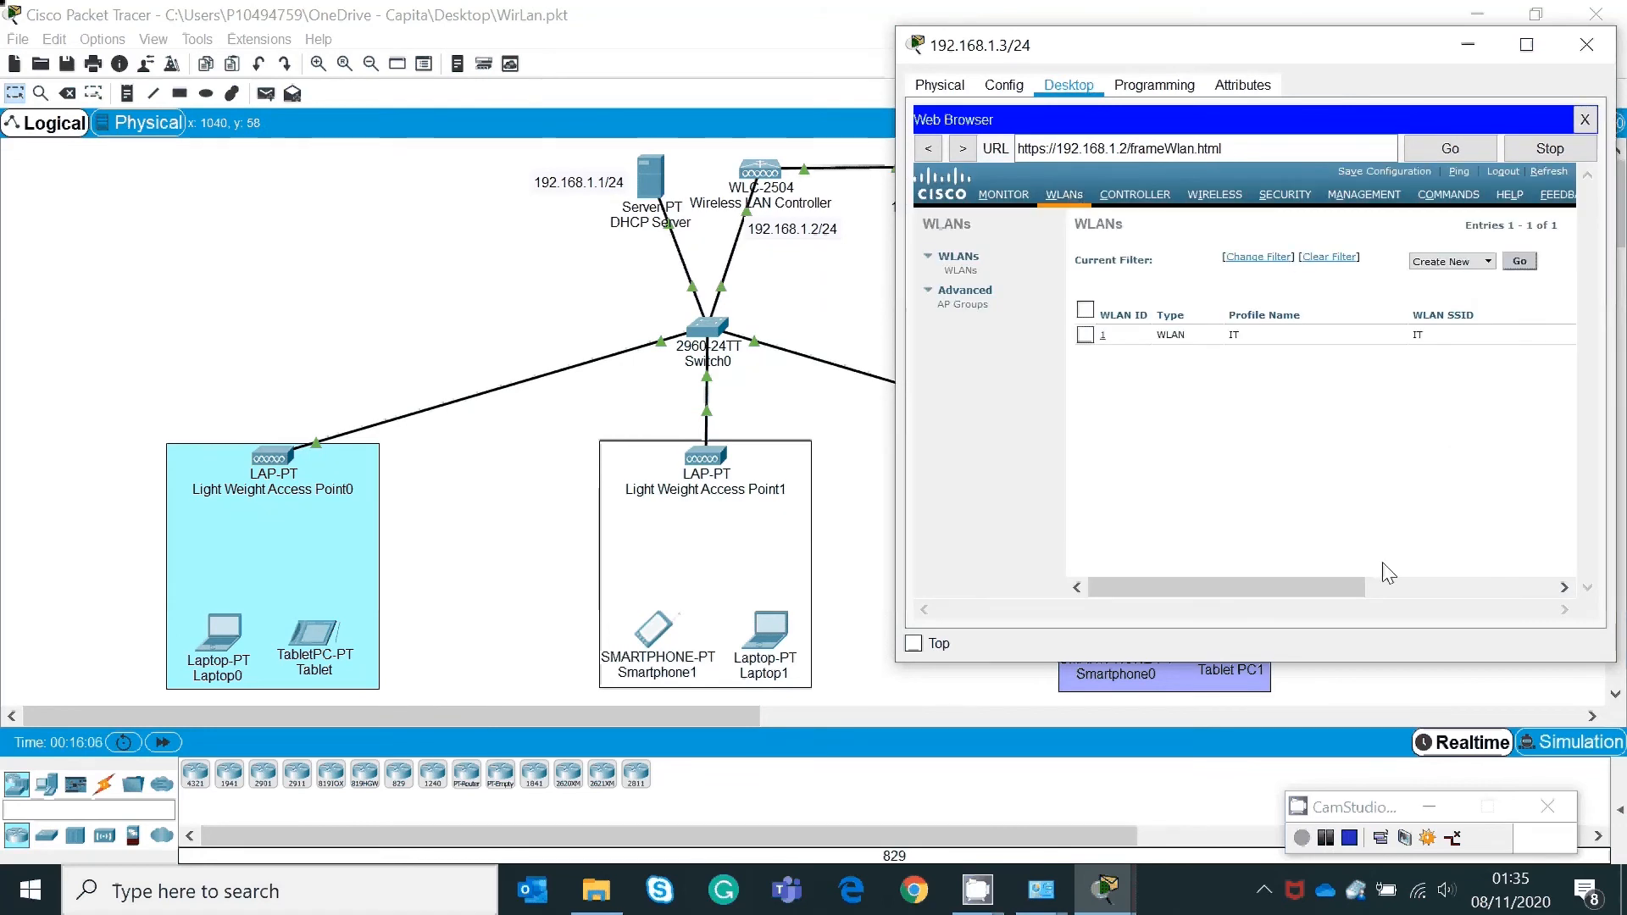
pyautogui.moveTo(1310, 583)
pyautogui.mouseDown()
pyautogui.moveTo(1457, 591)
pyautogui.moveTo(1242, 589)
pyautogui.moveTo(1298, 571)
pyautogui.moveTo(1278, 609)
pyautogui.moveTo(1242, 597)
pyautogui.moveTo(1319, 587)
pyautogui.mouseUp()
pyautogui.moveTo(1322, 596); pyautogui.dragTo(1264, 599)
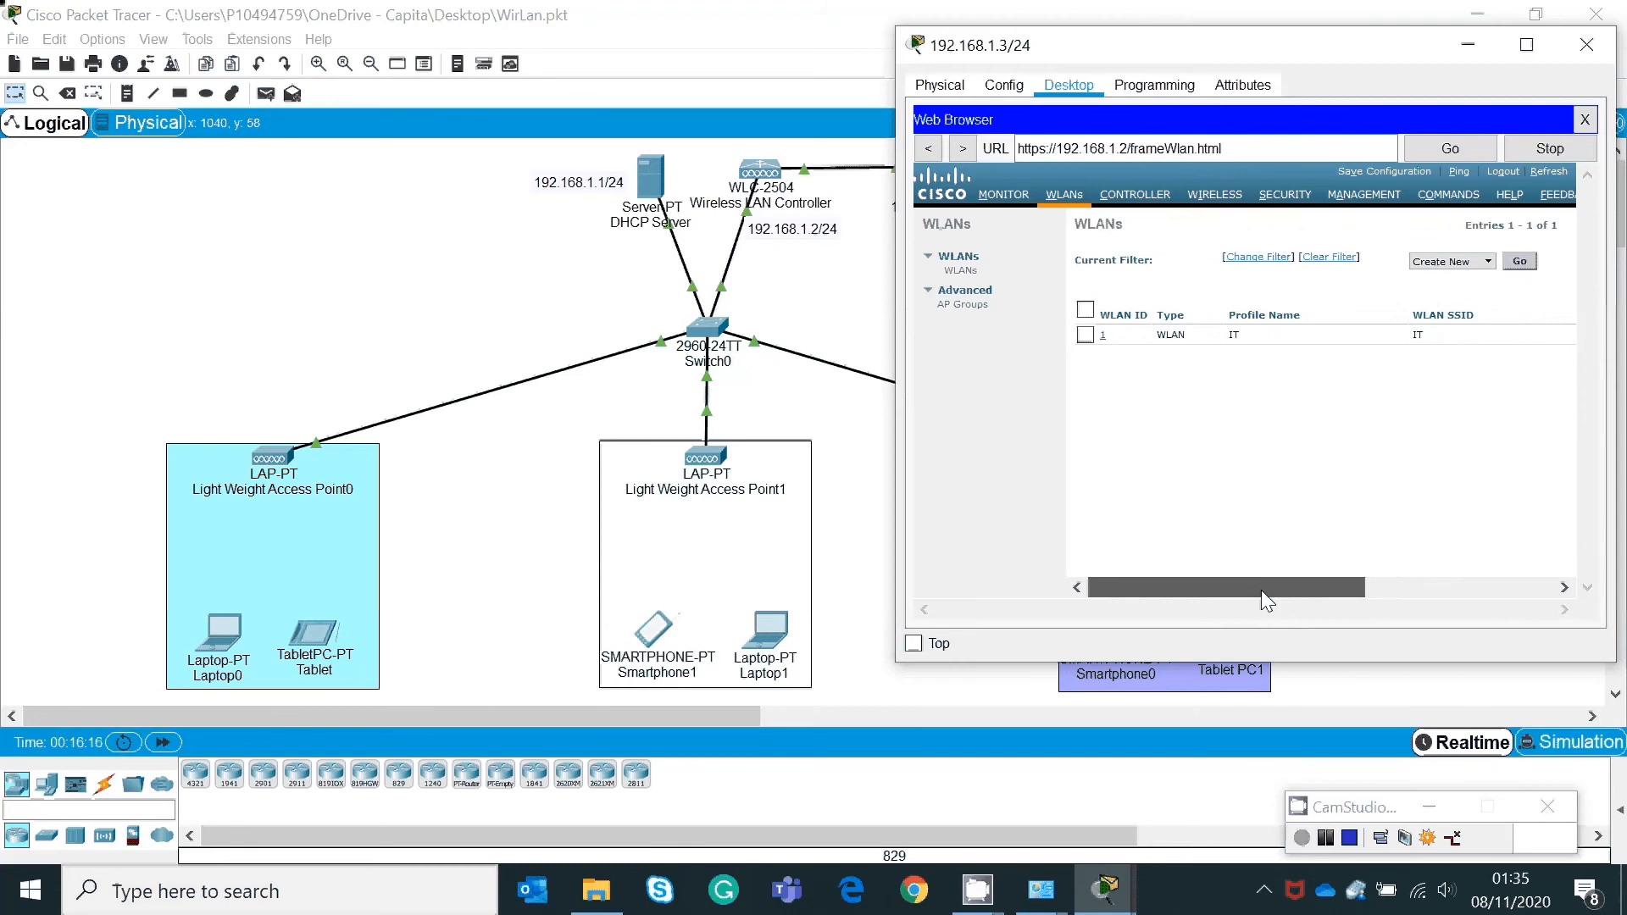
pyautogui.click(1521, 262)
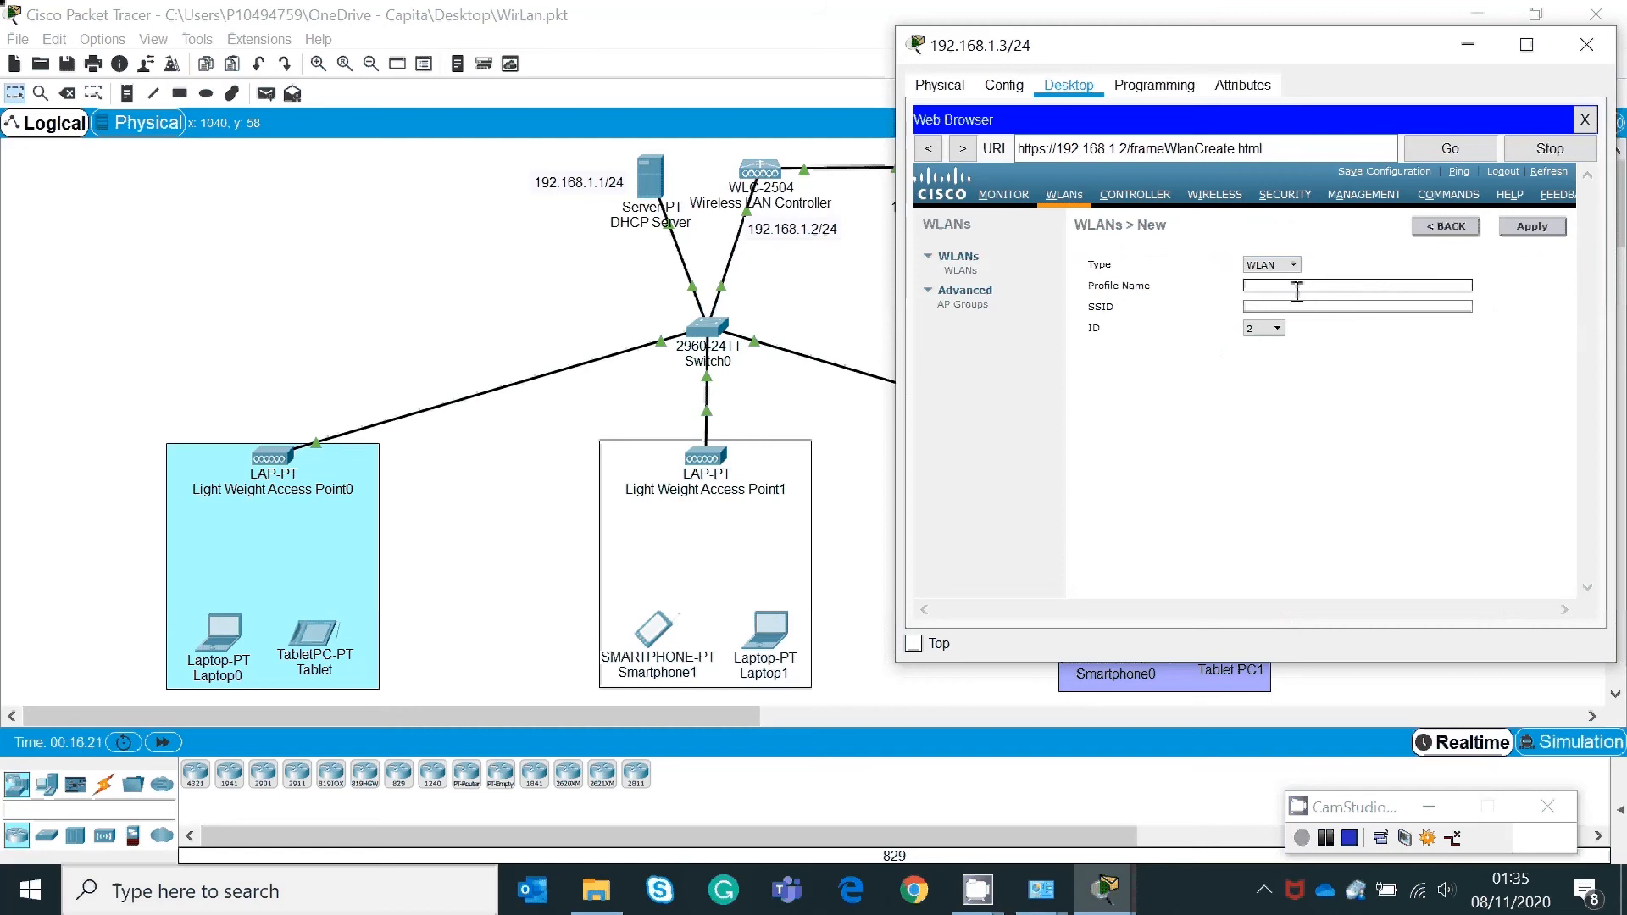
# Step: Create WLAN profile HR with SSID hr and return to the WLAN list
pyautogui.click(1297, 290)
pyautogui.write('HT')
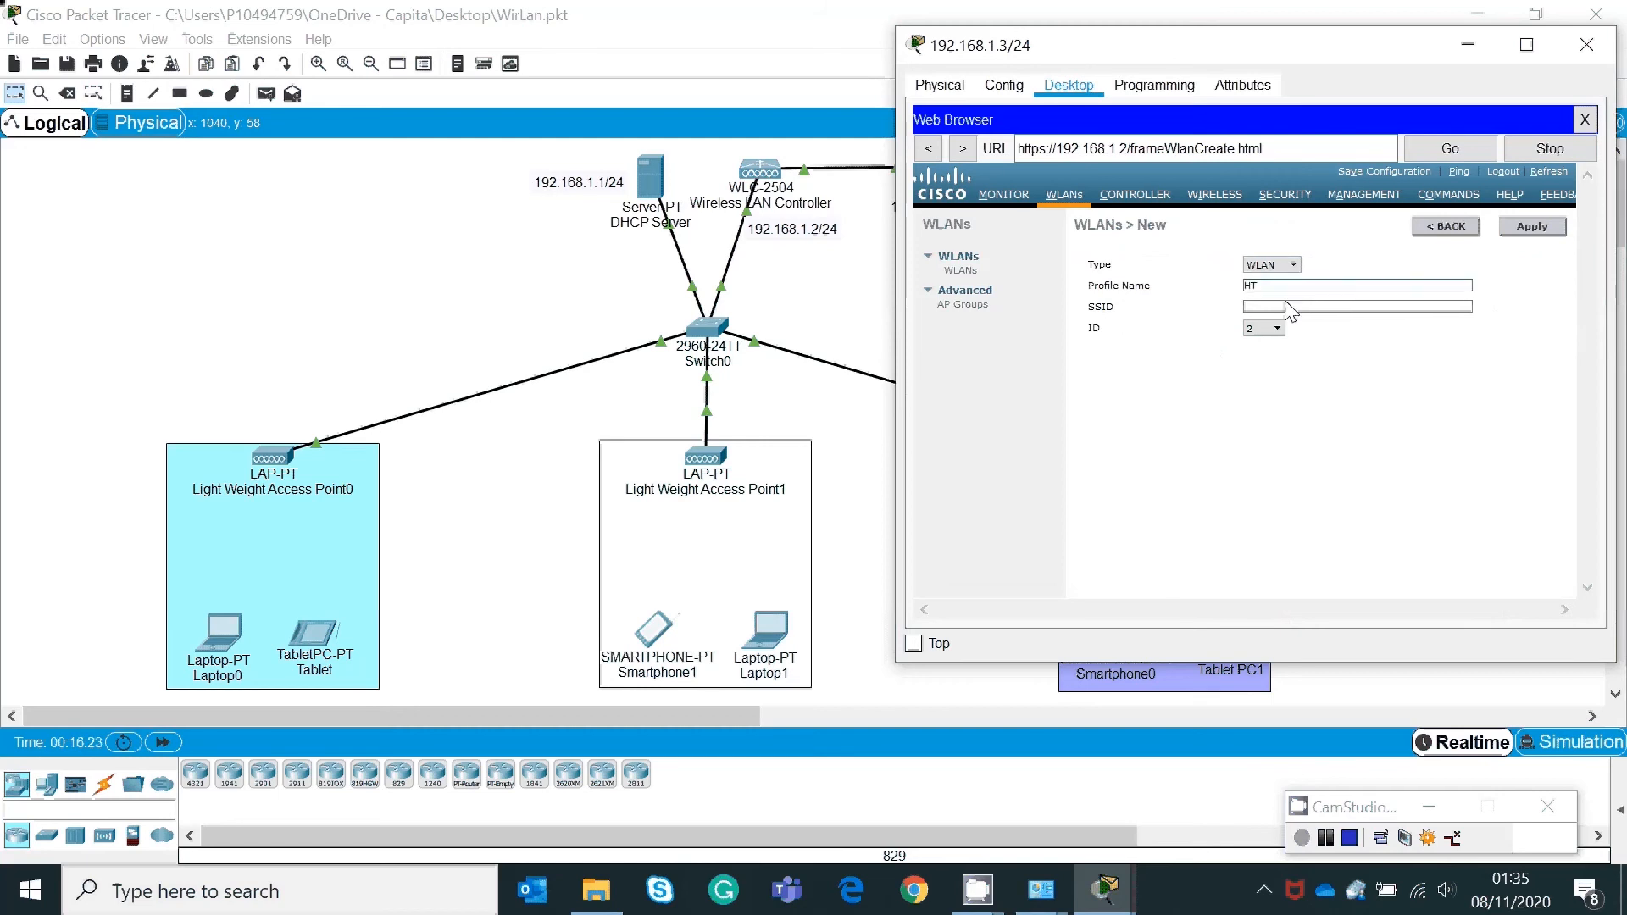
pyautogui.write('R')
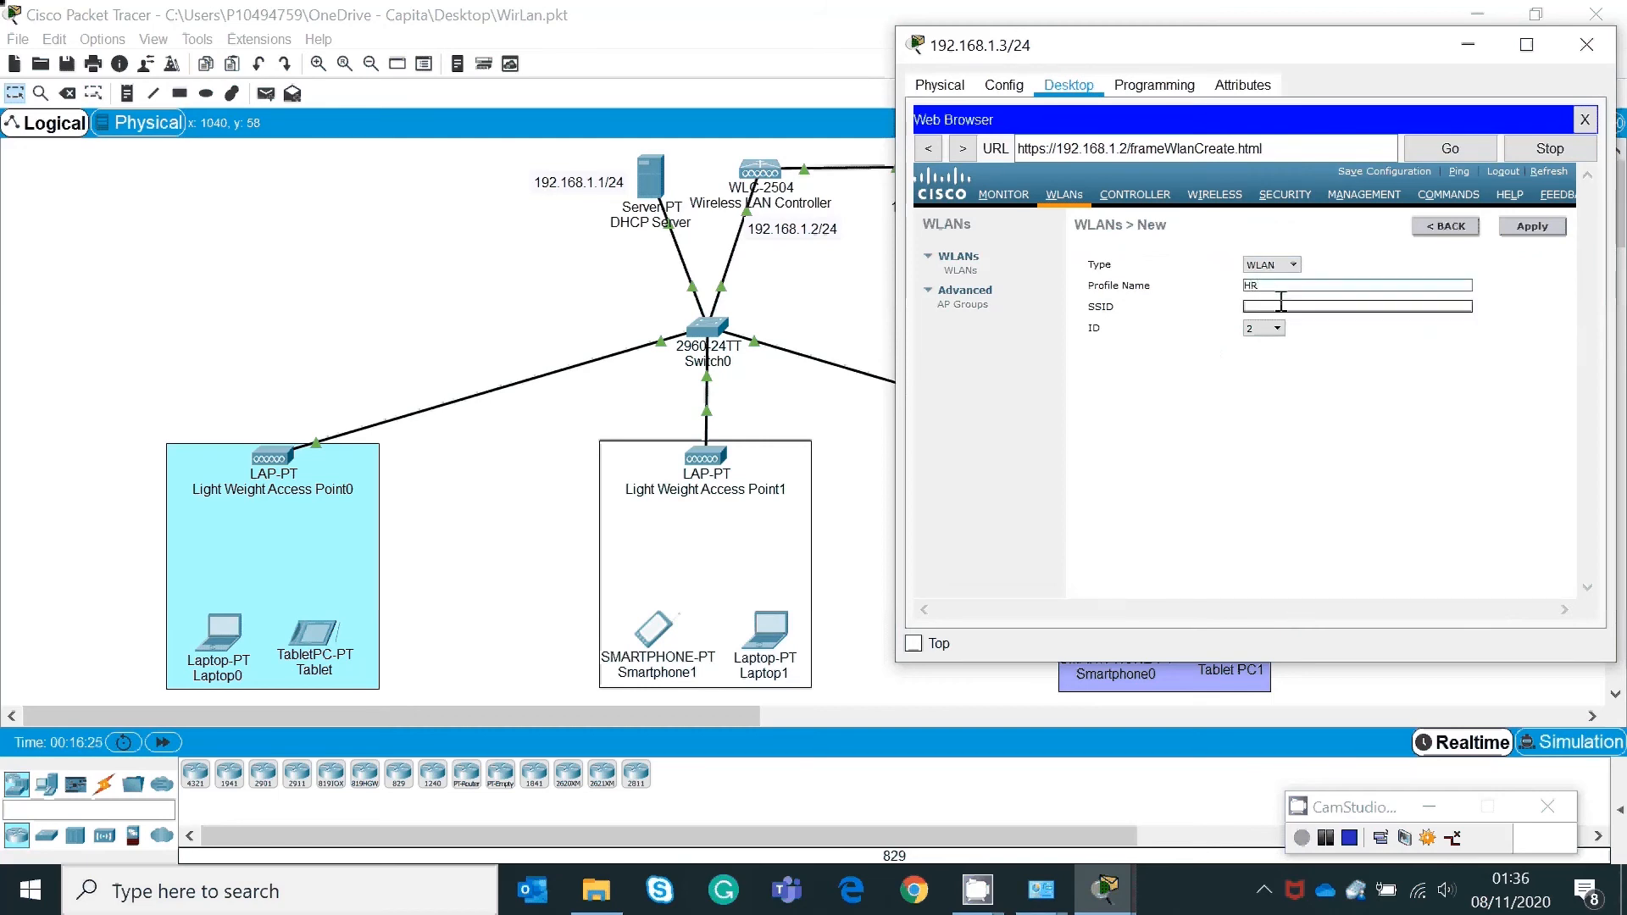
pyautogui.click(1279, 305)
pyautogui.write('hr')
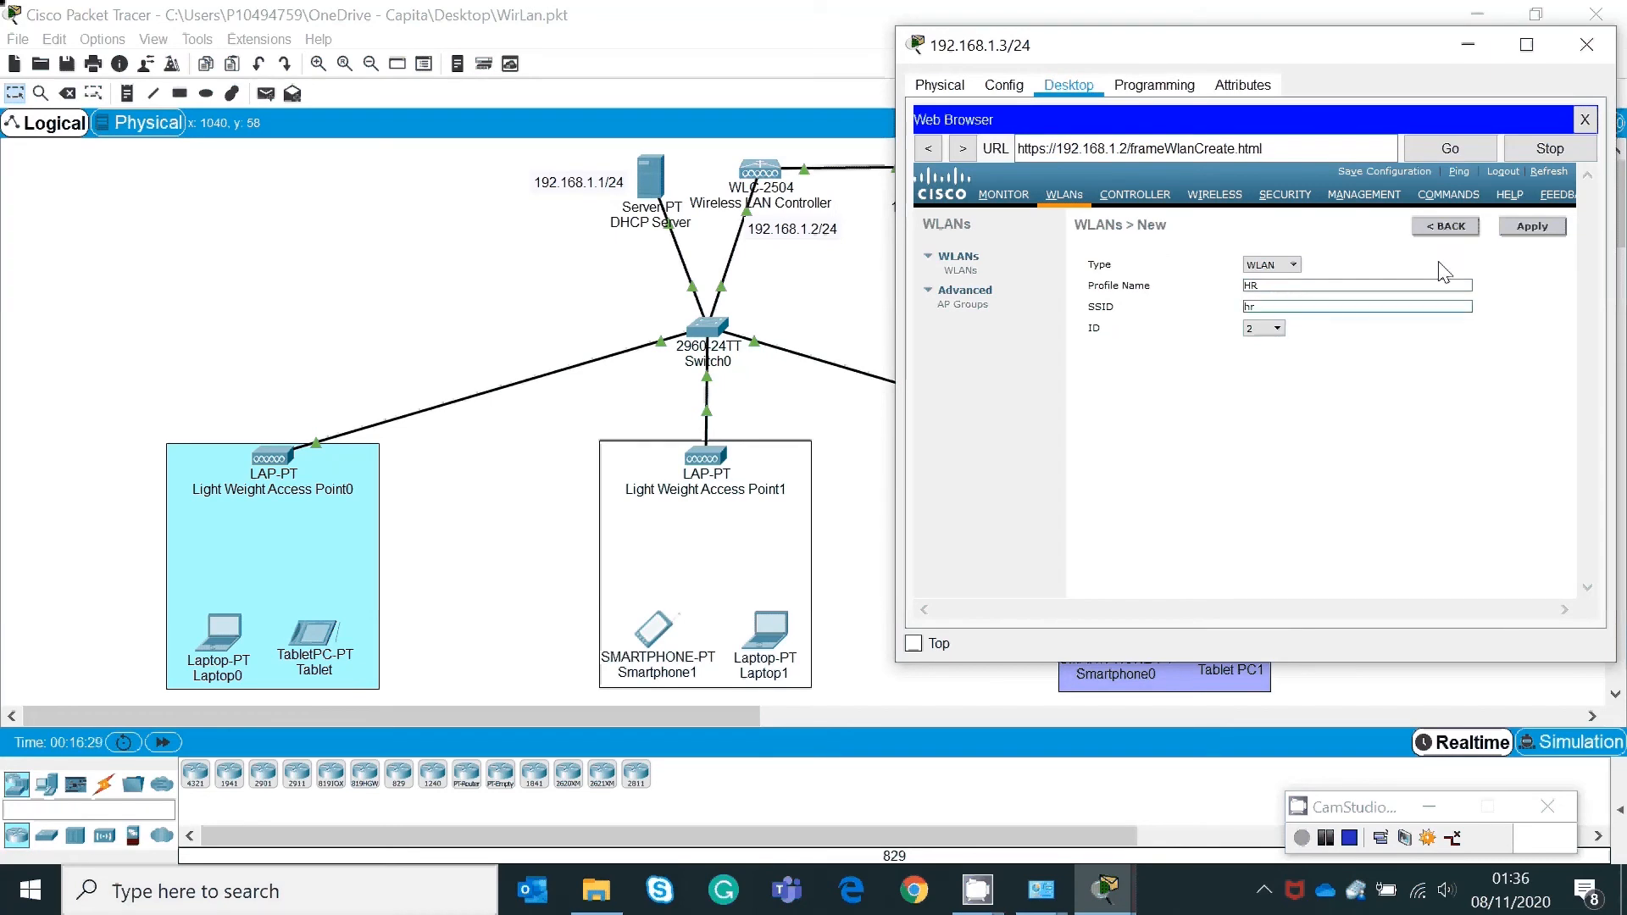
pyautogui.click(1552, 227)
pyautogui.click(1533, 227)
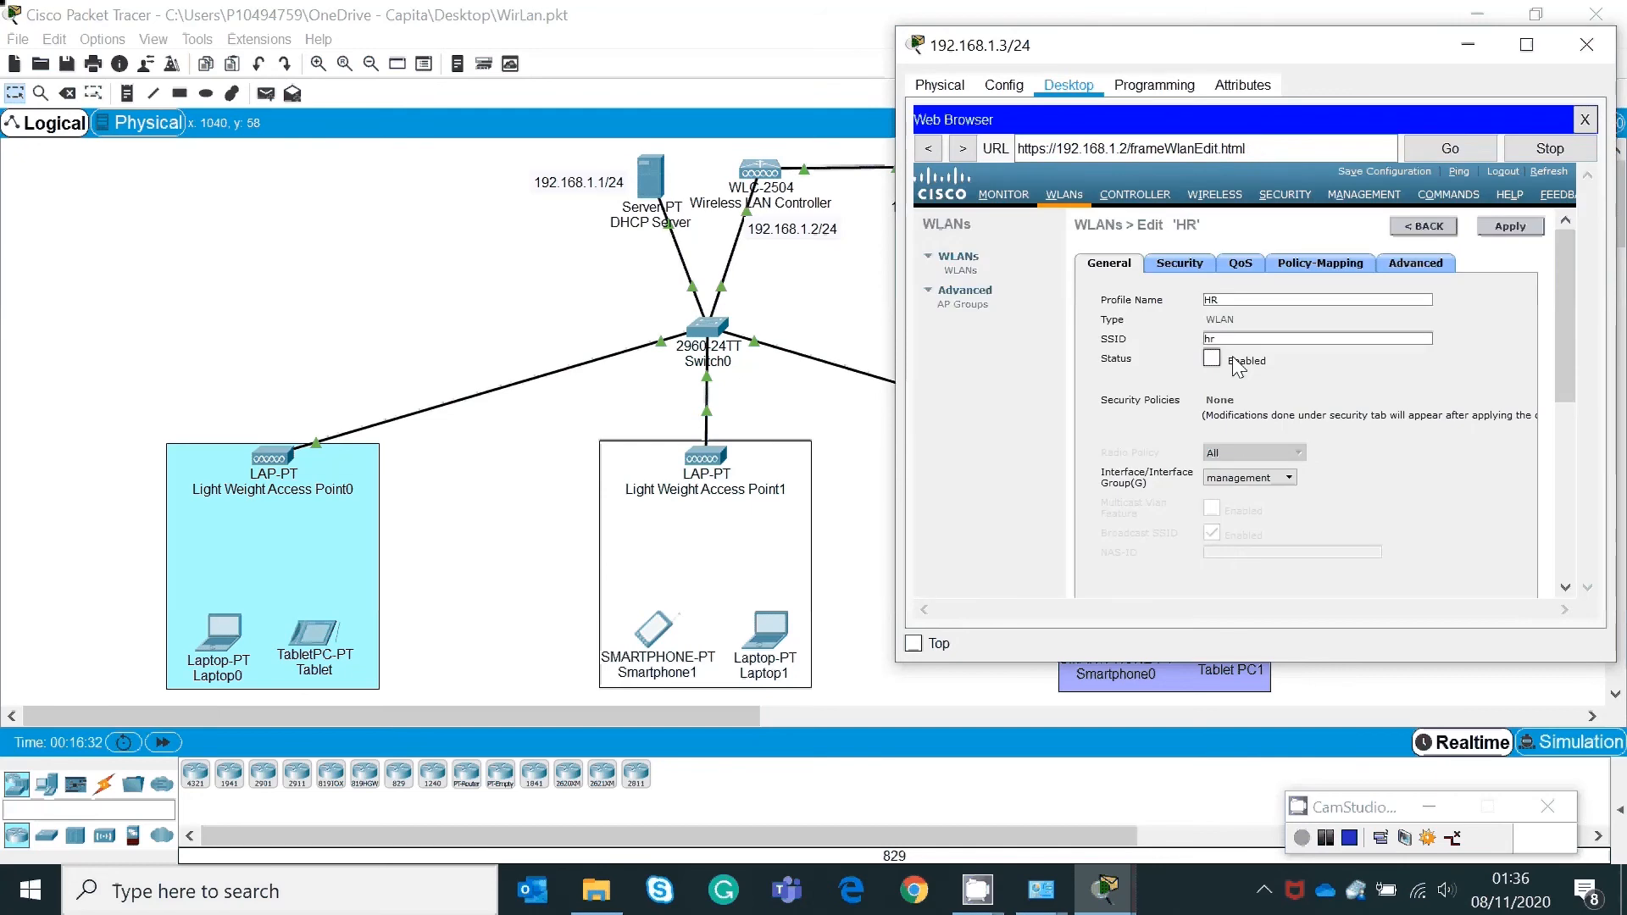
pyautogui.click(967, 270)
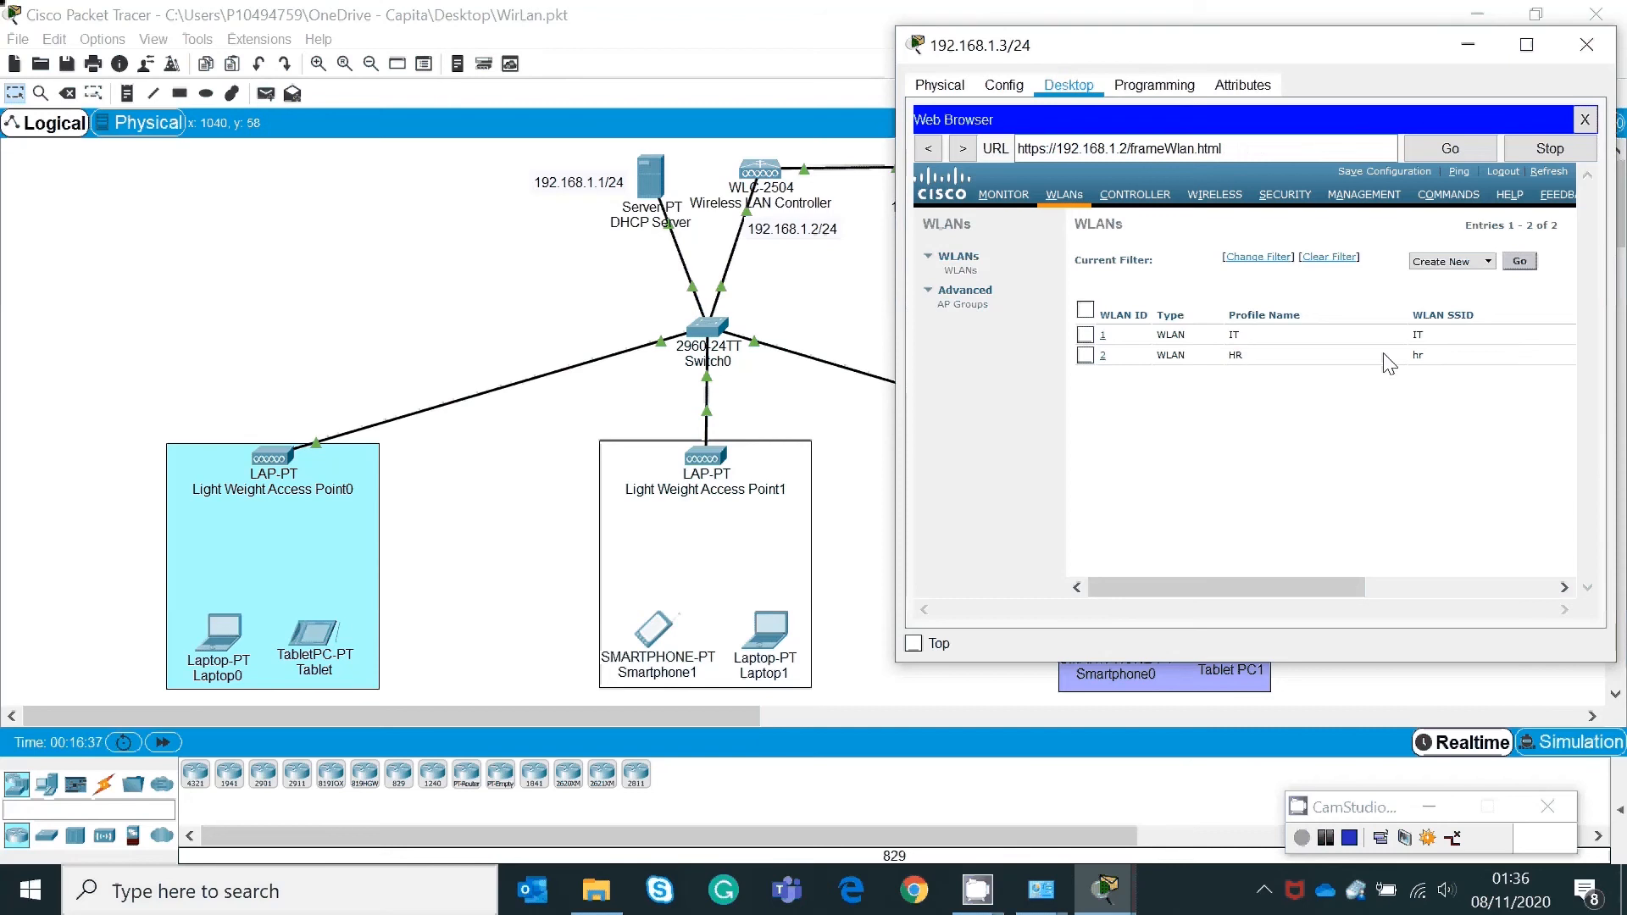
# Step: Create a new WLAN with profile name SALES and SSID sales
pyautogui.click(1519, 261)
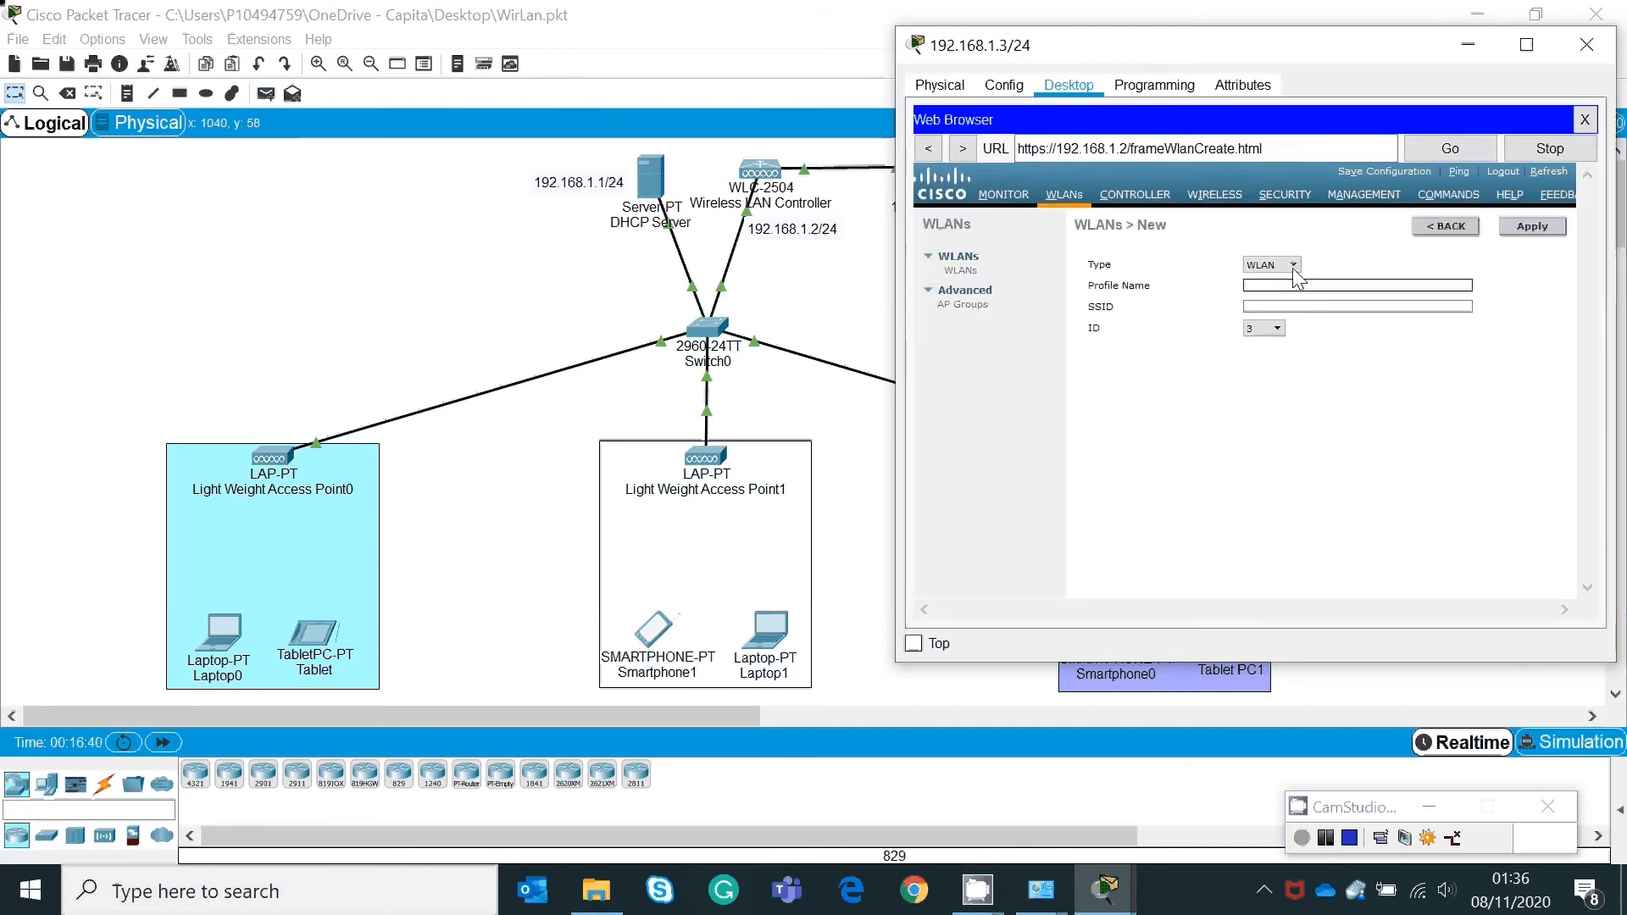
pyautogui.click(1284, 286)
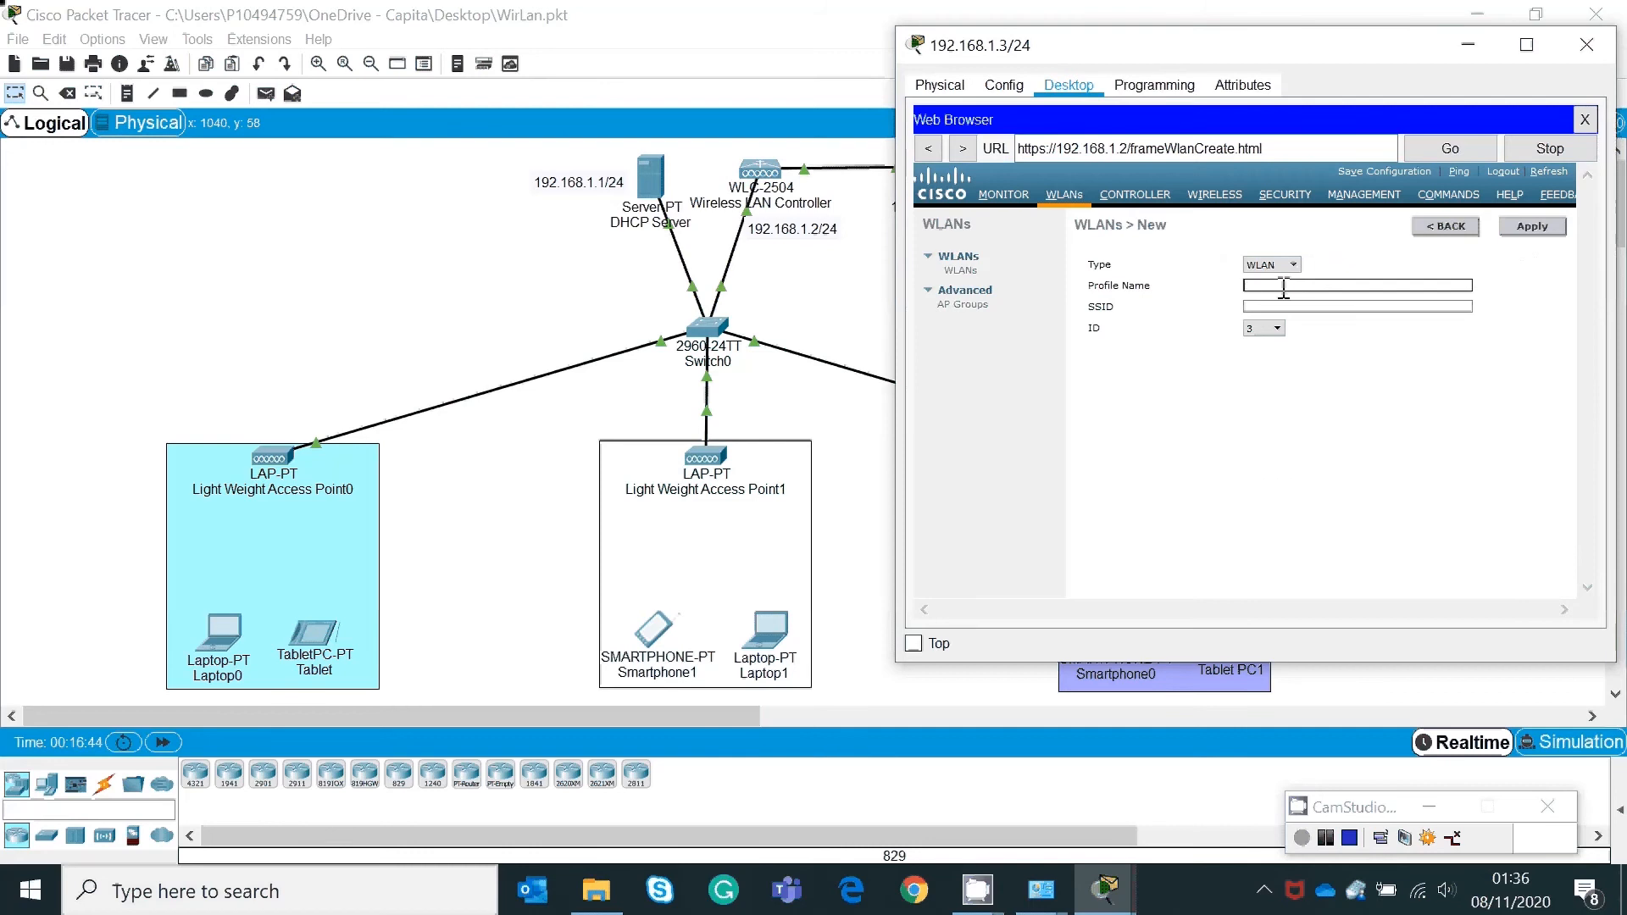
pyautogui.write('SALES')
pyautogui.click(1272, 303)
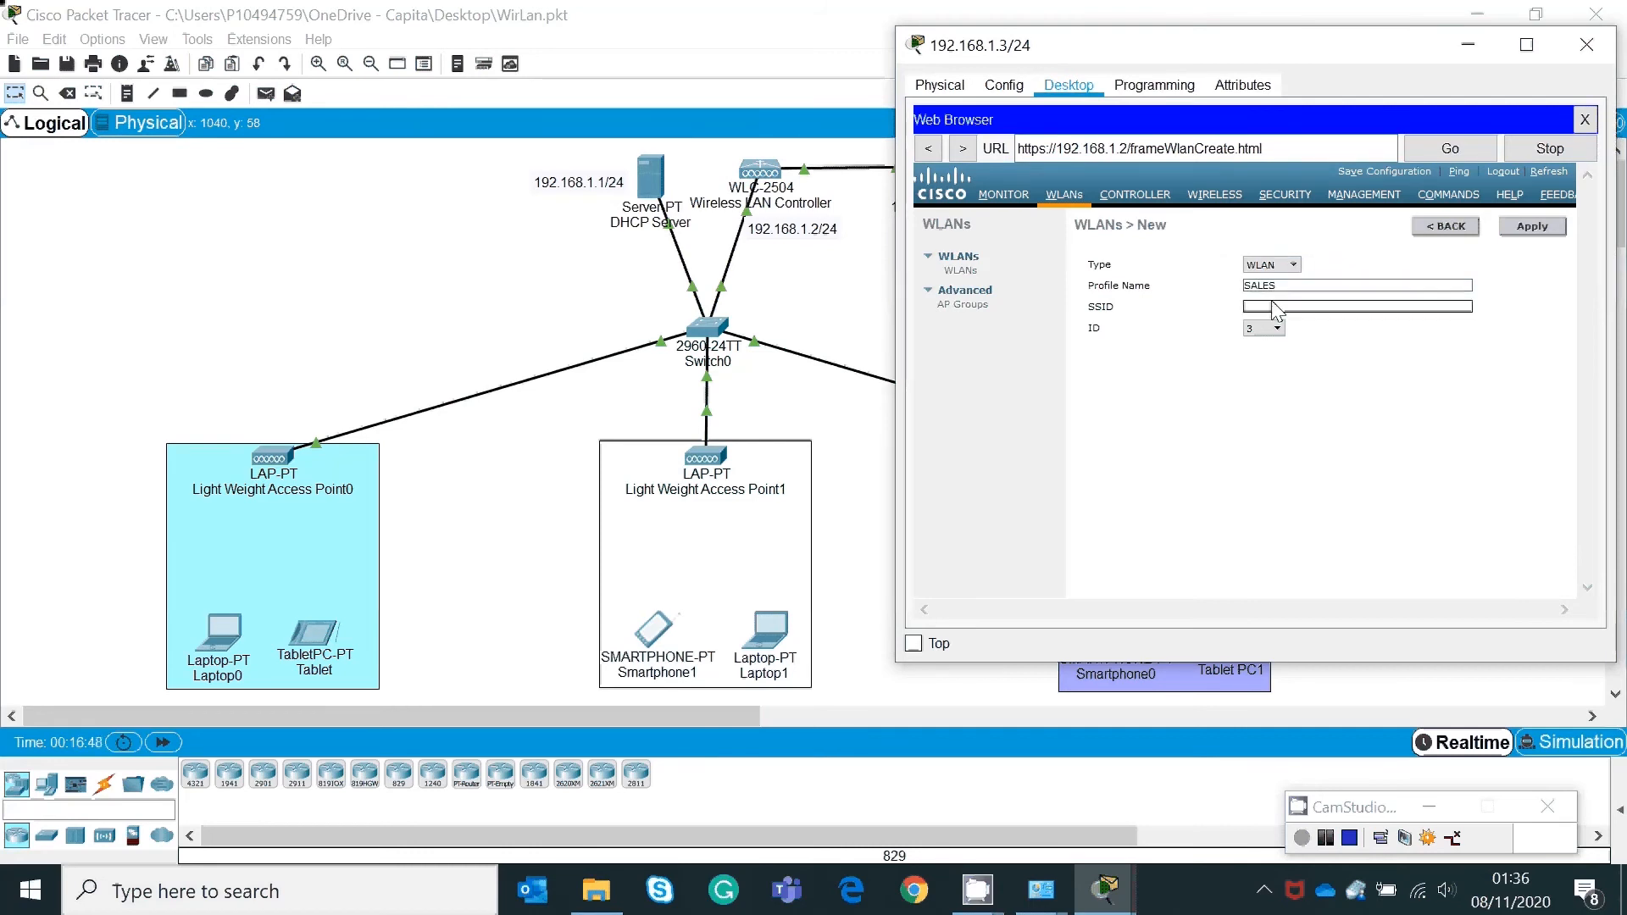
pyautogui.write('S')
pyautogui.press('BackSpace')
pyautogui.write('sales')
pyautogui.click(1527, 229)
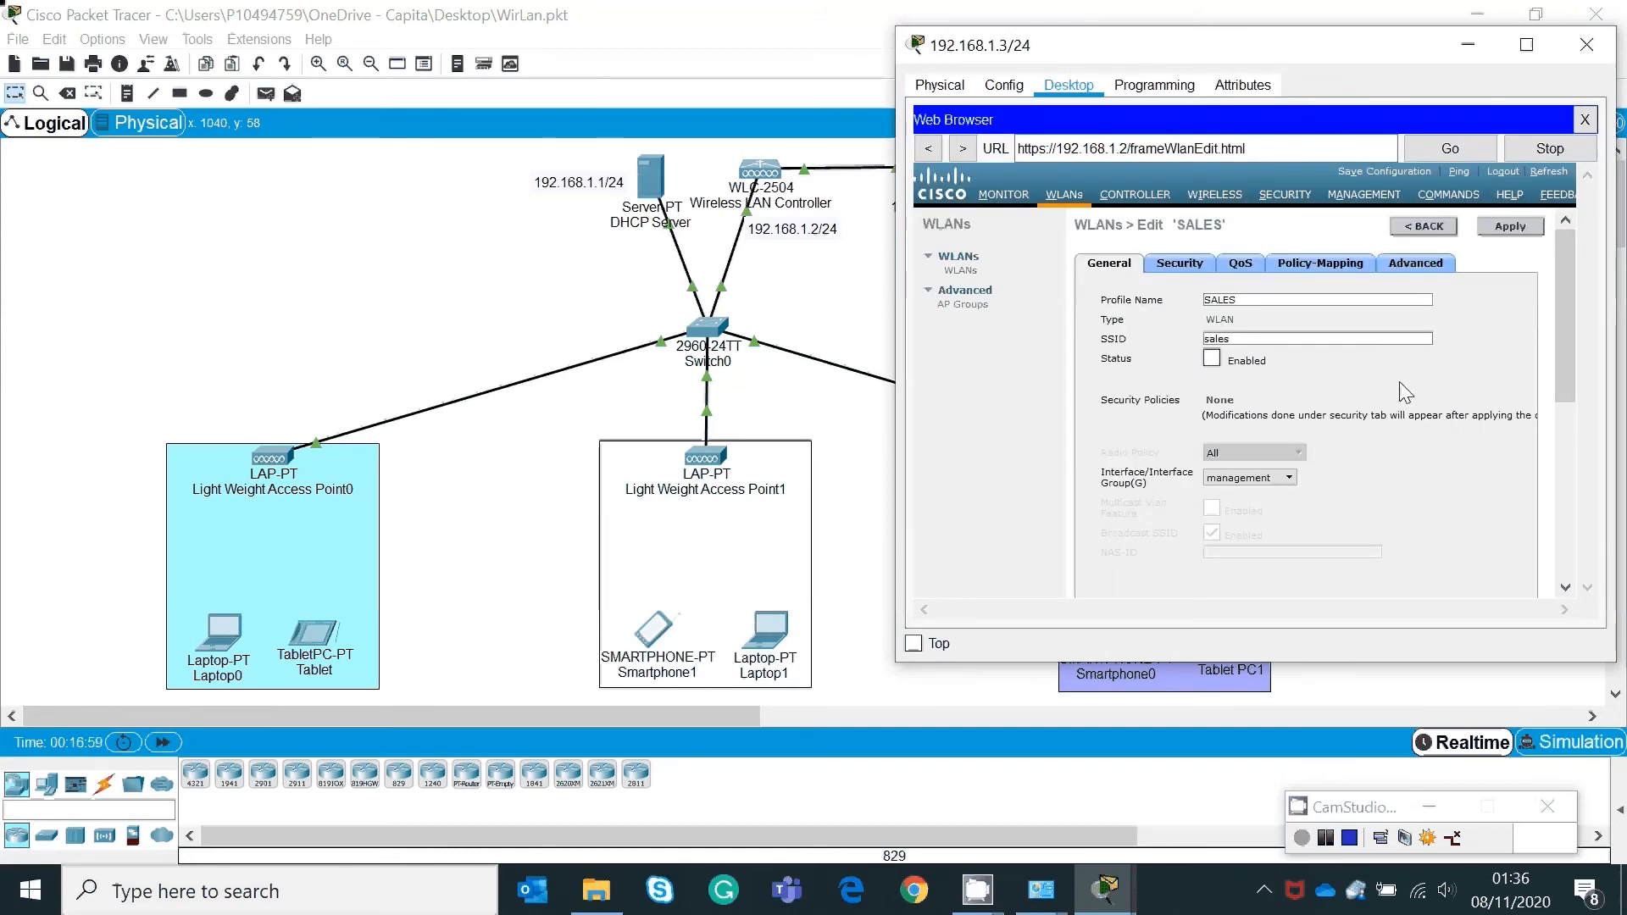
# Step: Enable the SALES WLAN, apply it, and return to the WLAN list
pyautogui.click(1212, 356)
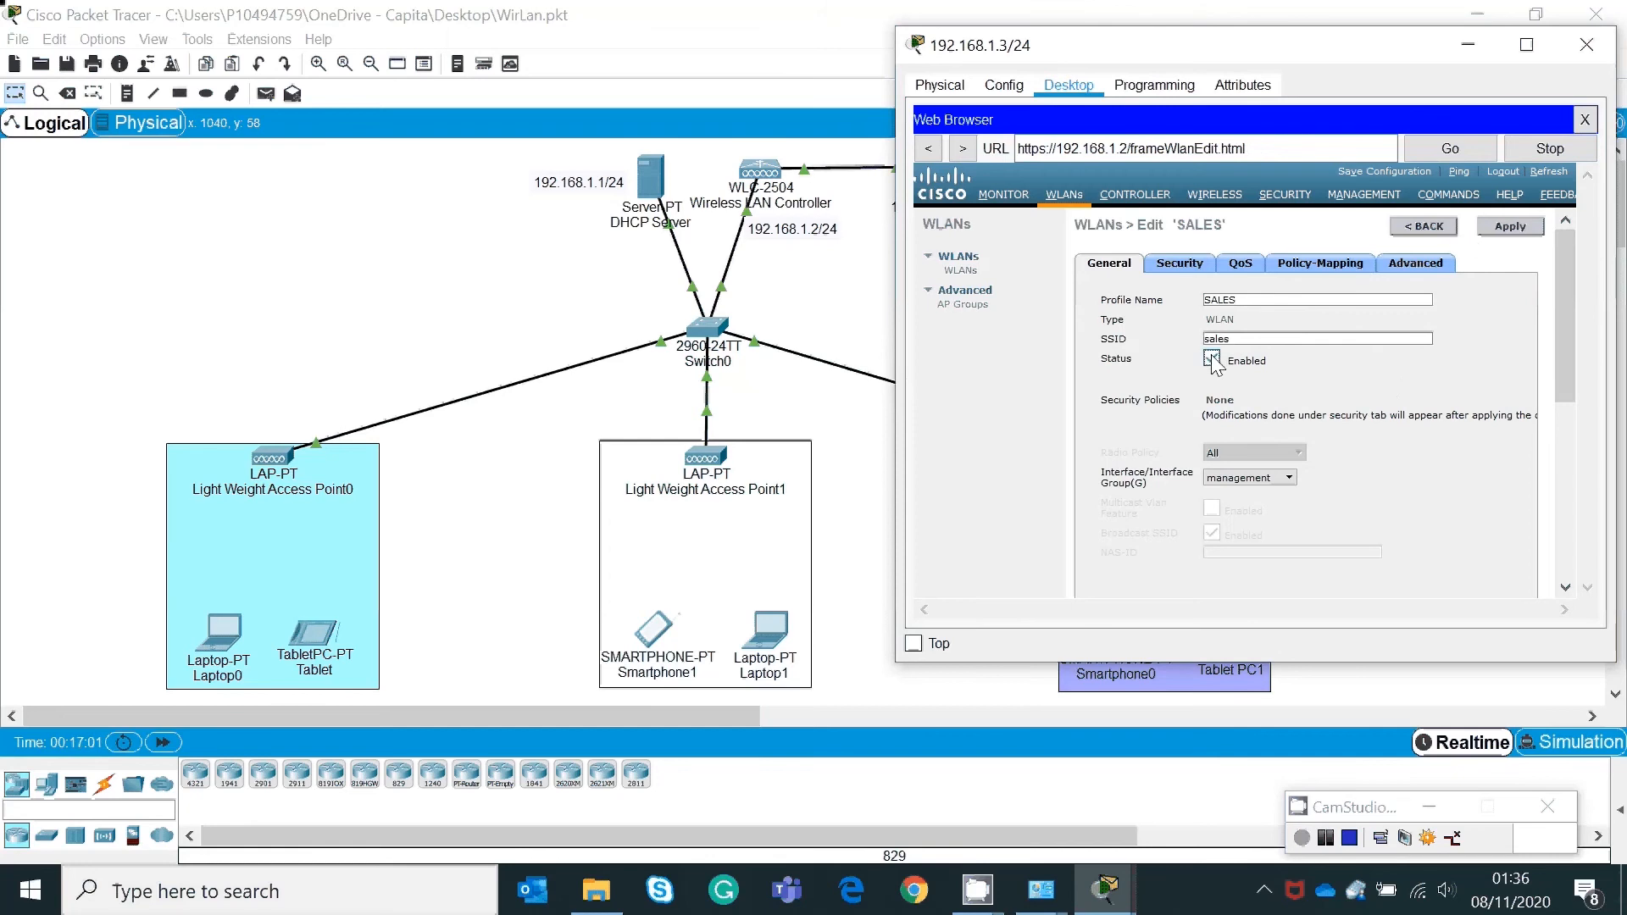
pyautogui.click(1517, 230)
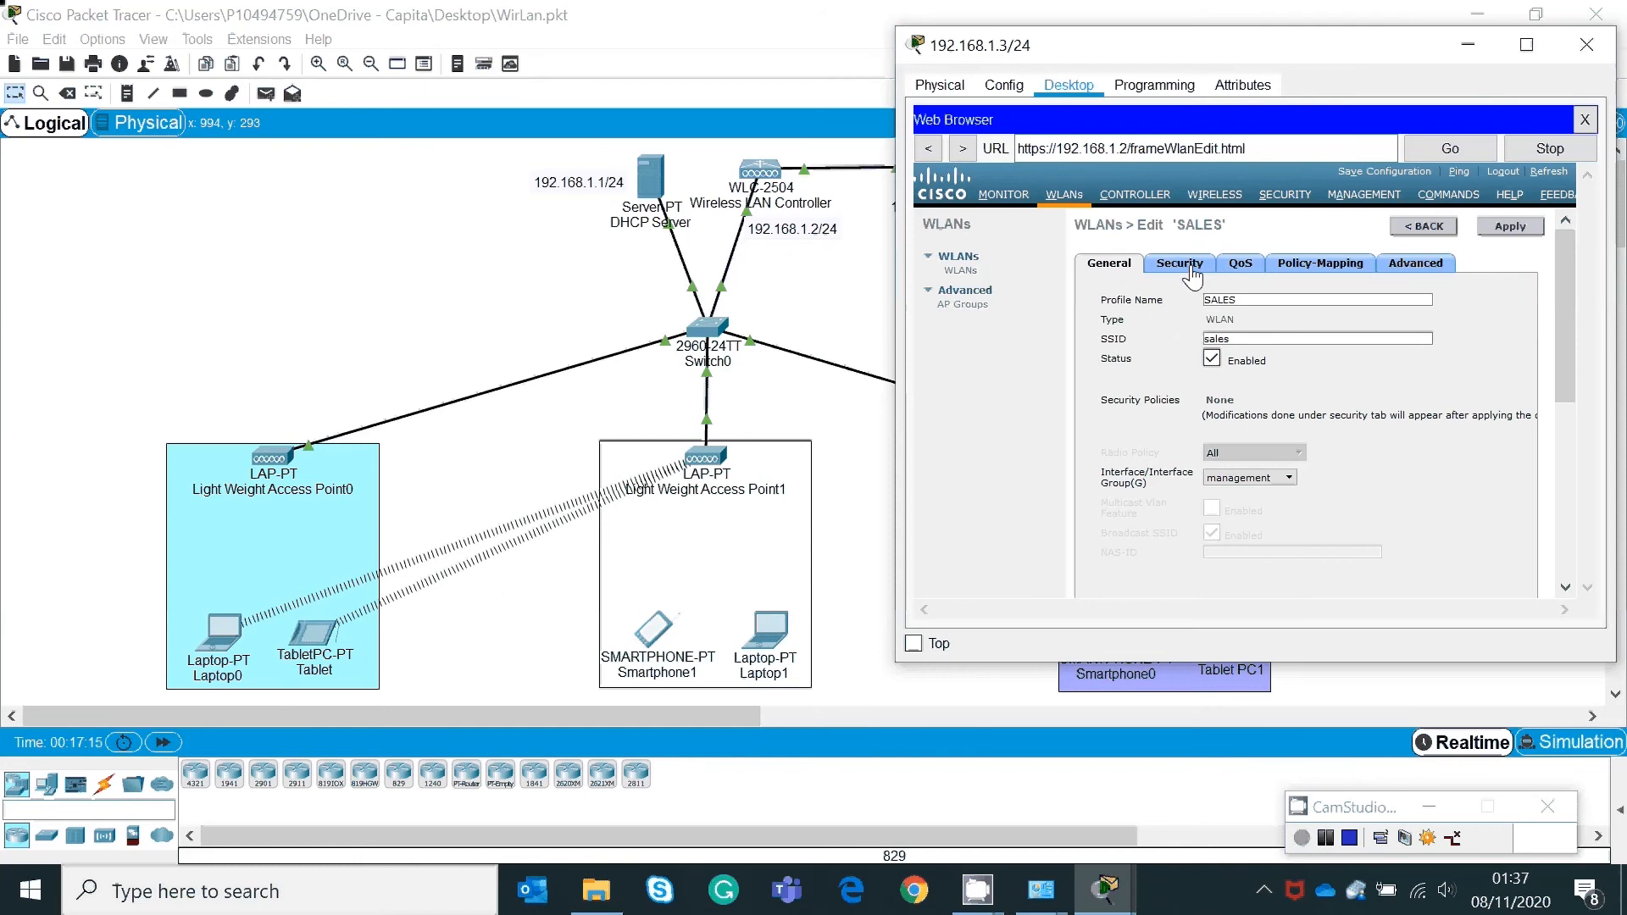
pyautogui.click(960, 271)
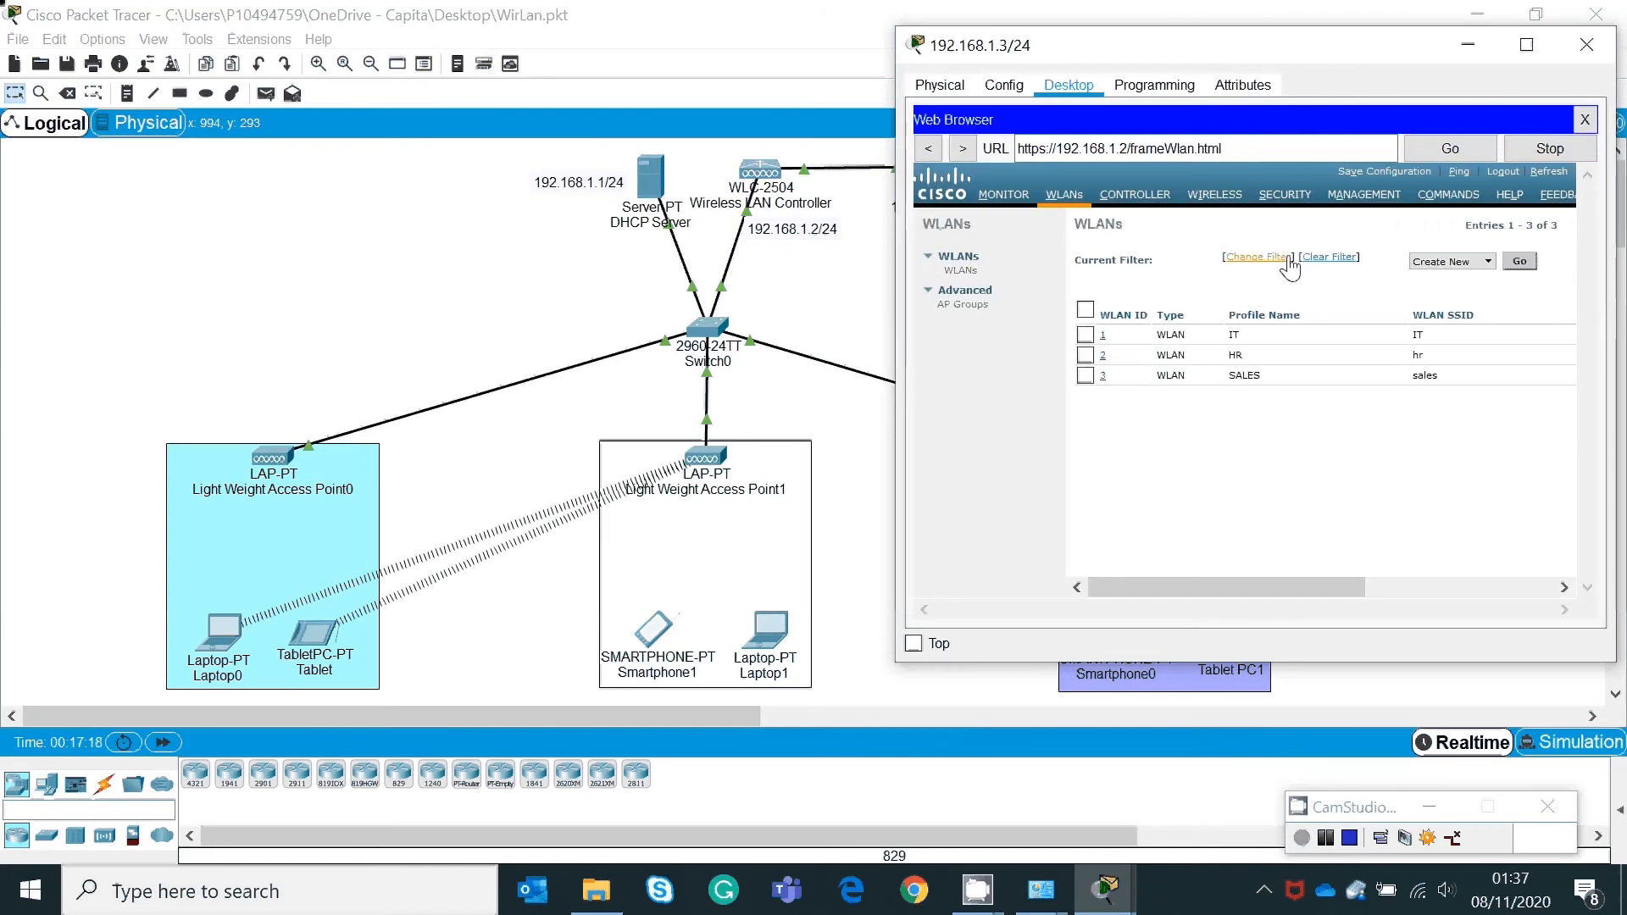
pyautogui.moveTo(1260, 585)
pyautogui.mouseDown()
pyautogui.moveTo(1425, 585)
pyautogui.moveTo(1268, 598)
pyautogui.mouseUp()
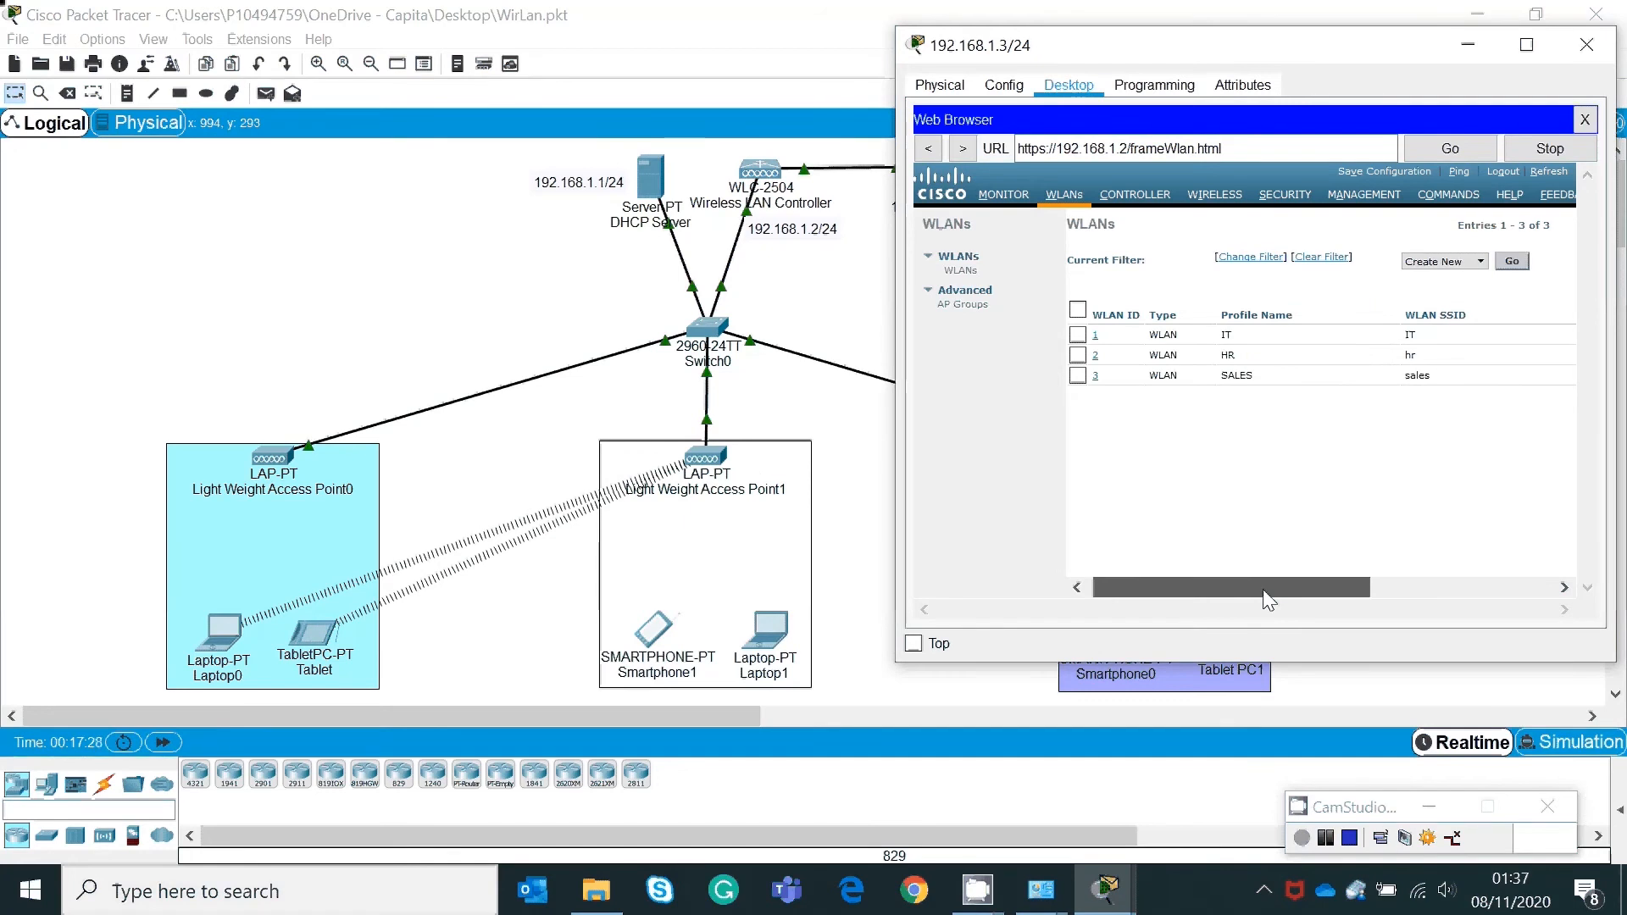
pyautogui.moveTo(1264, 591); pyautogui.dragTo(1217, 582)
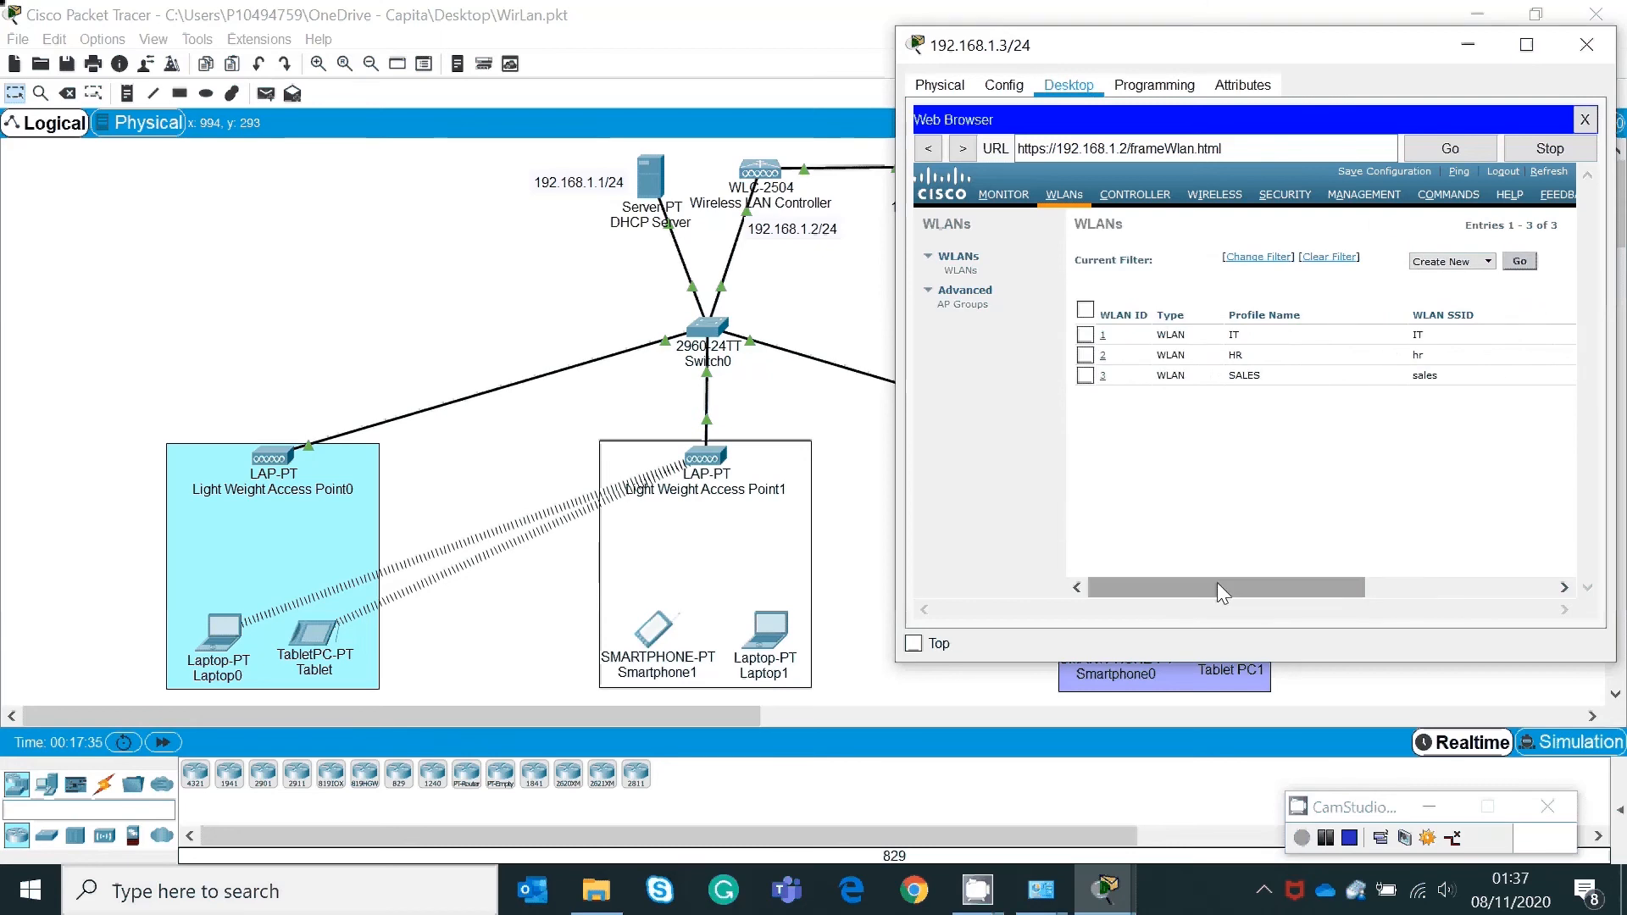
# Step: Change the IT WLAN's SSID to lowercase it
pyautogui.click(1102, 337)
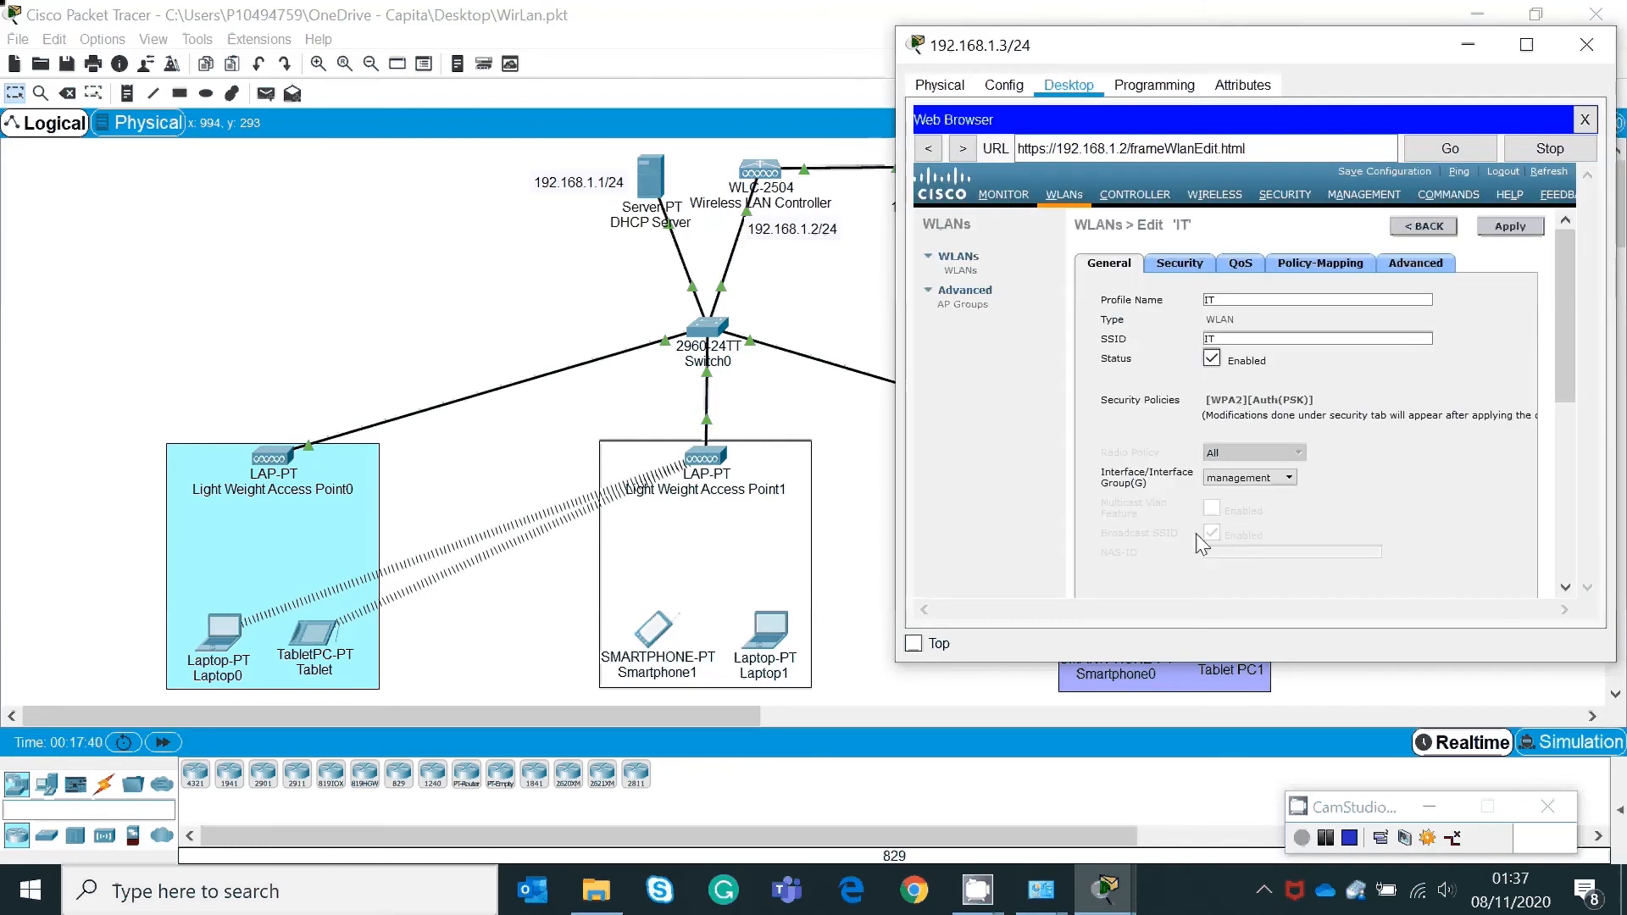
pyautogui.click(1229, 338)
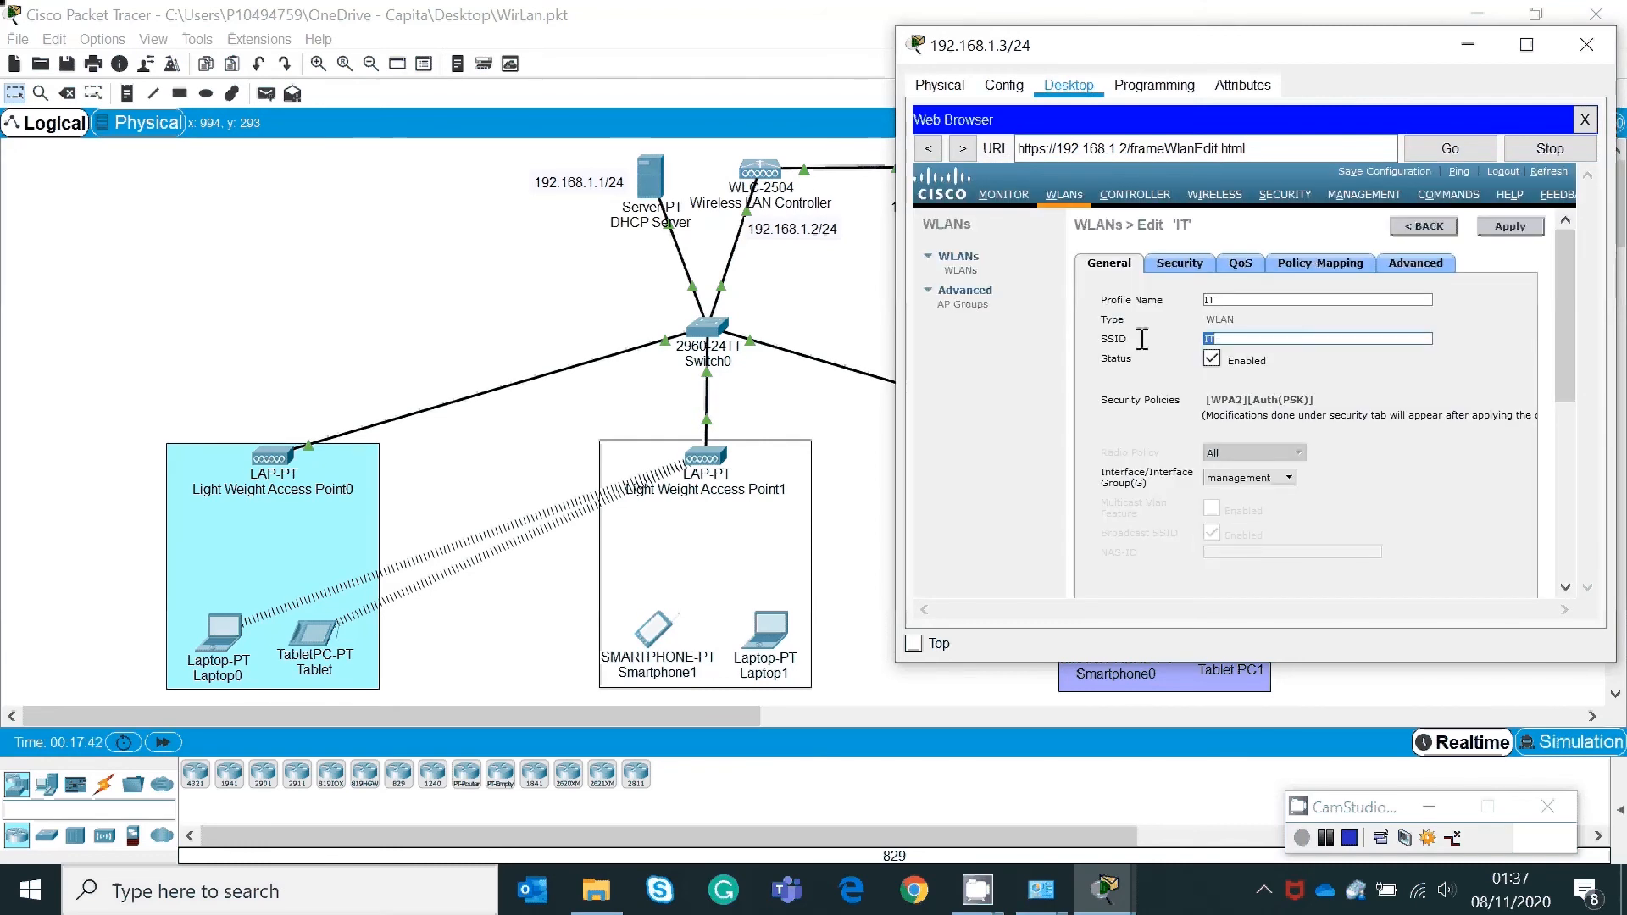
pyautogui.press('BackSpace')
pyautogui.press('BackSpace')
pyautogui.write('it')
# Step: Set the IT WLAN's Layer 2 security to None and apply the change
pyautogui.click(1178, 263)
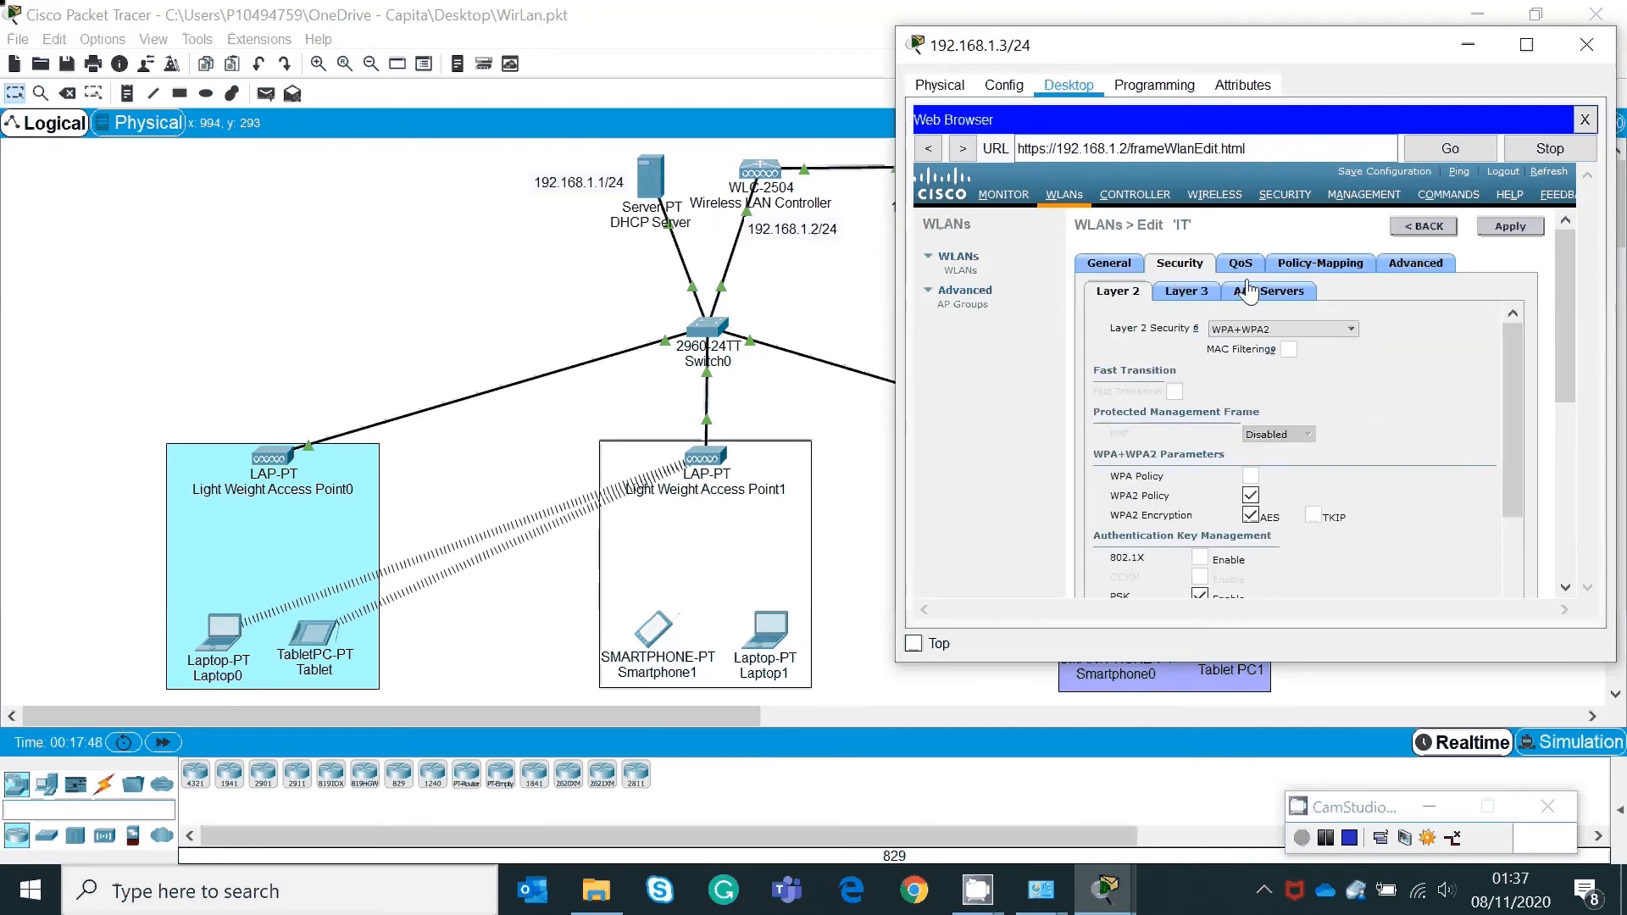
pyautogui.click(1351, 330)
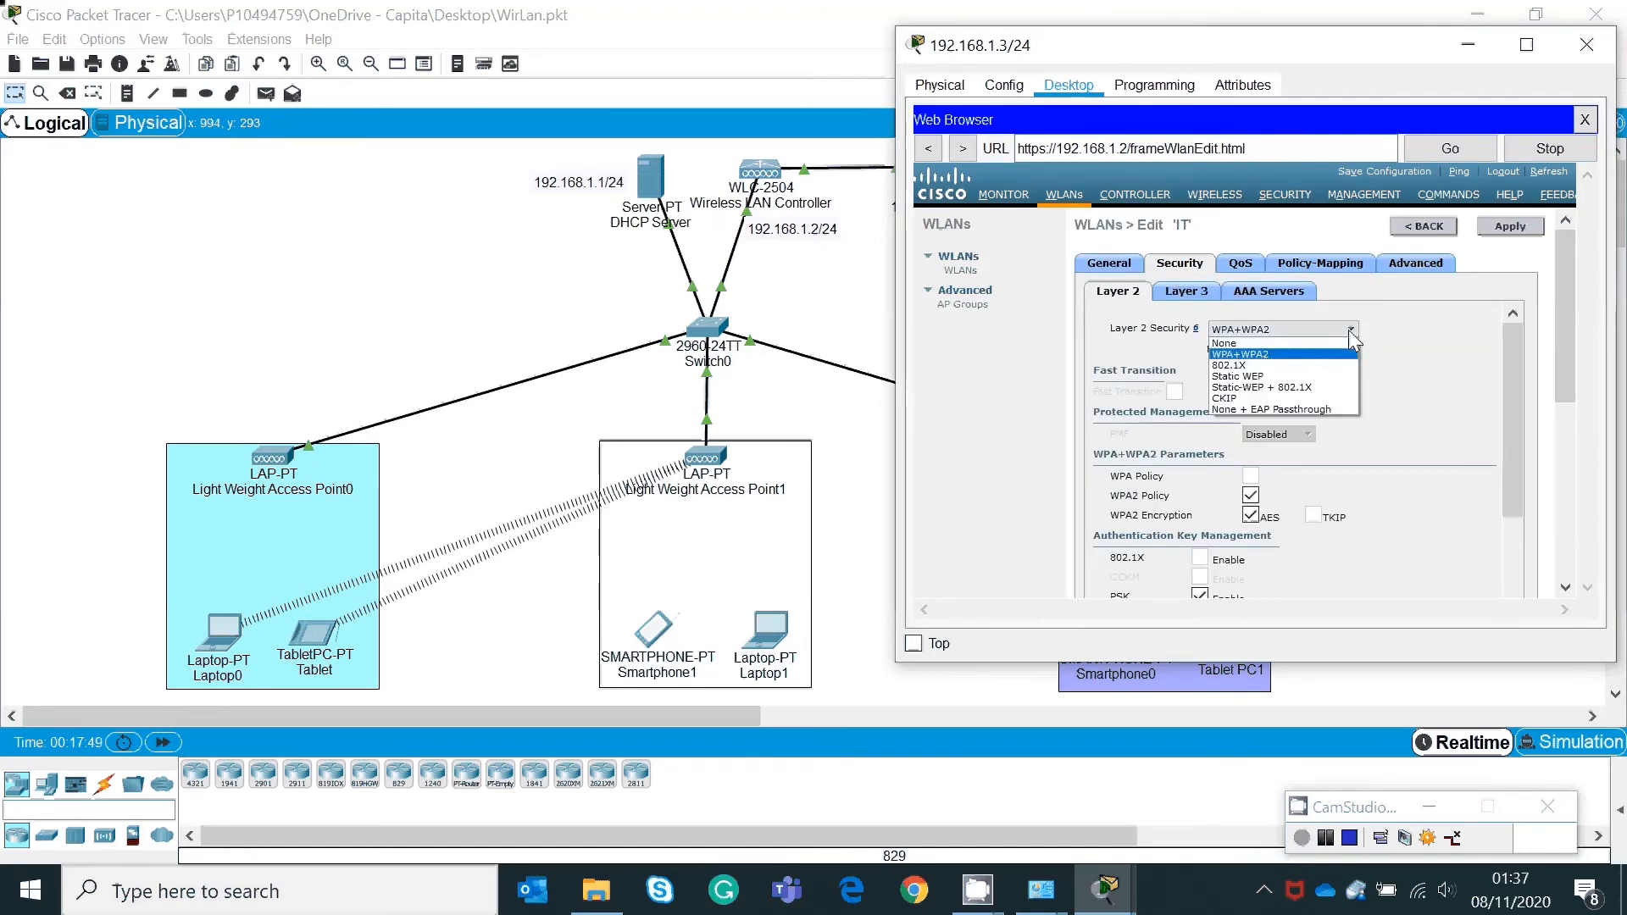
pyautogui.click(1294, 343)
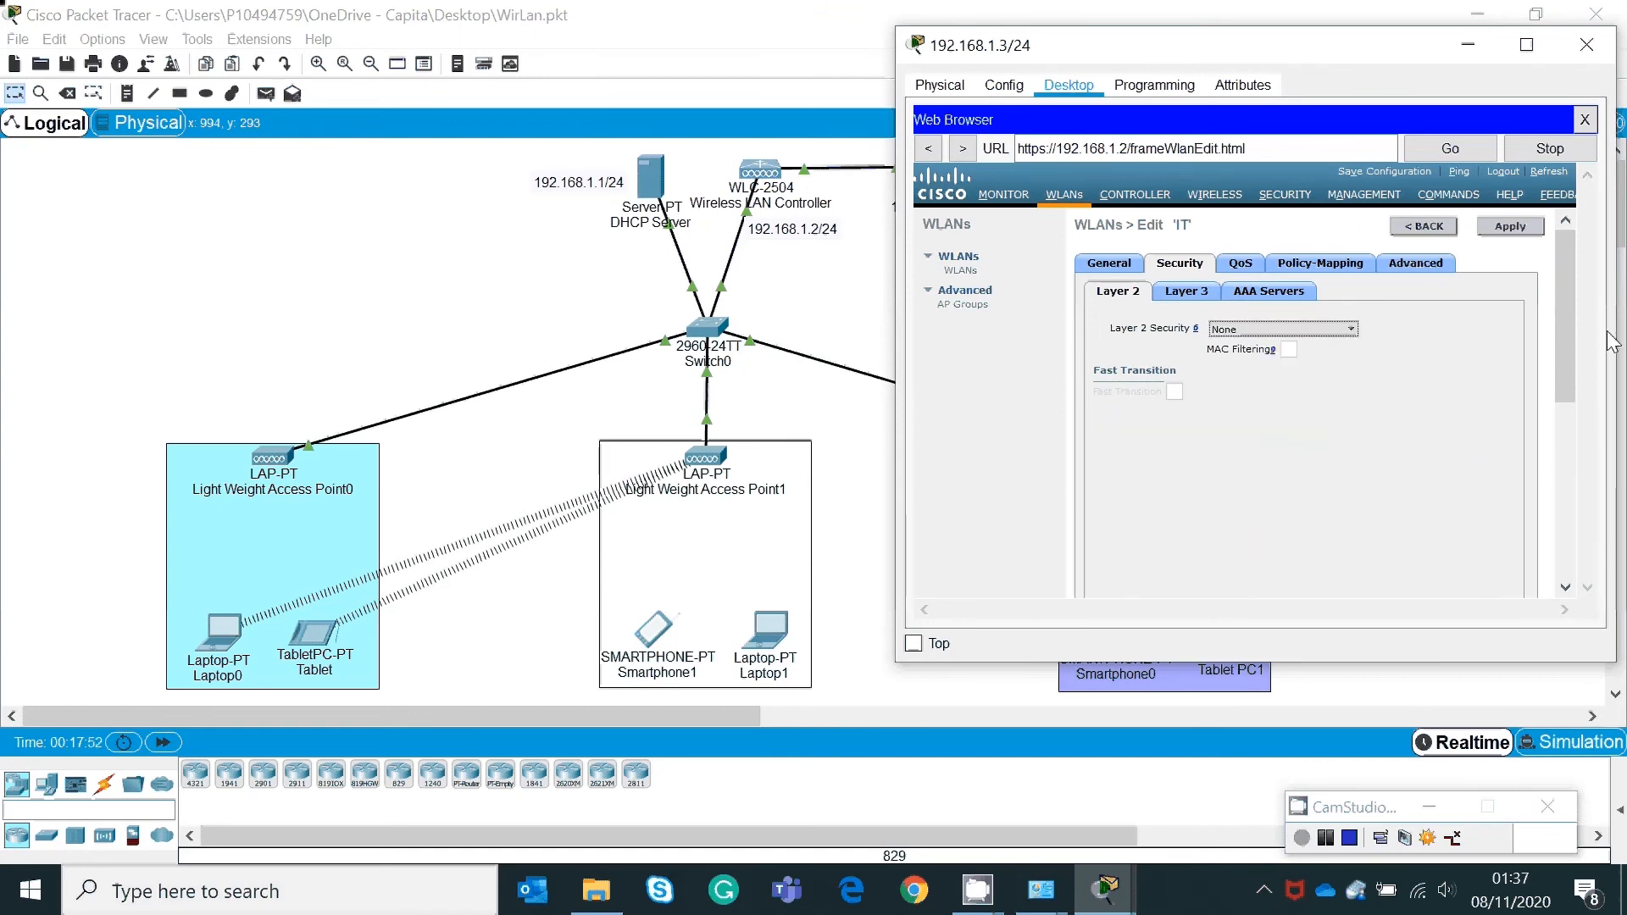
pyautogui.click(1513, 229)
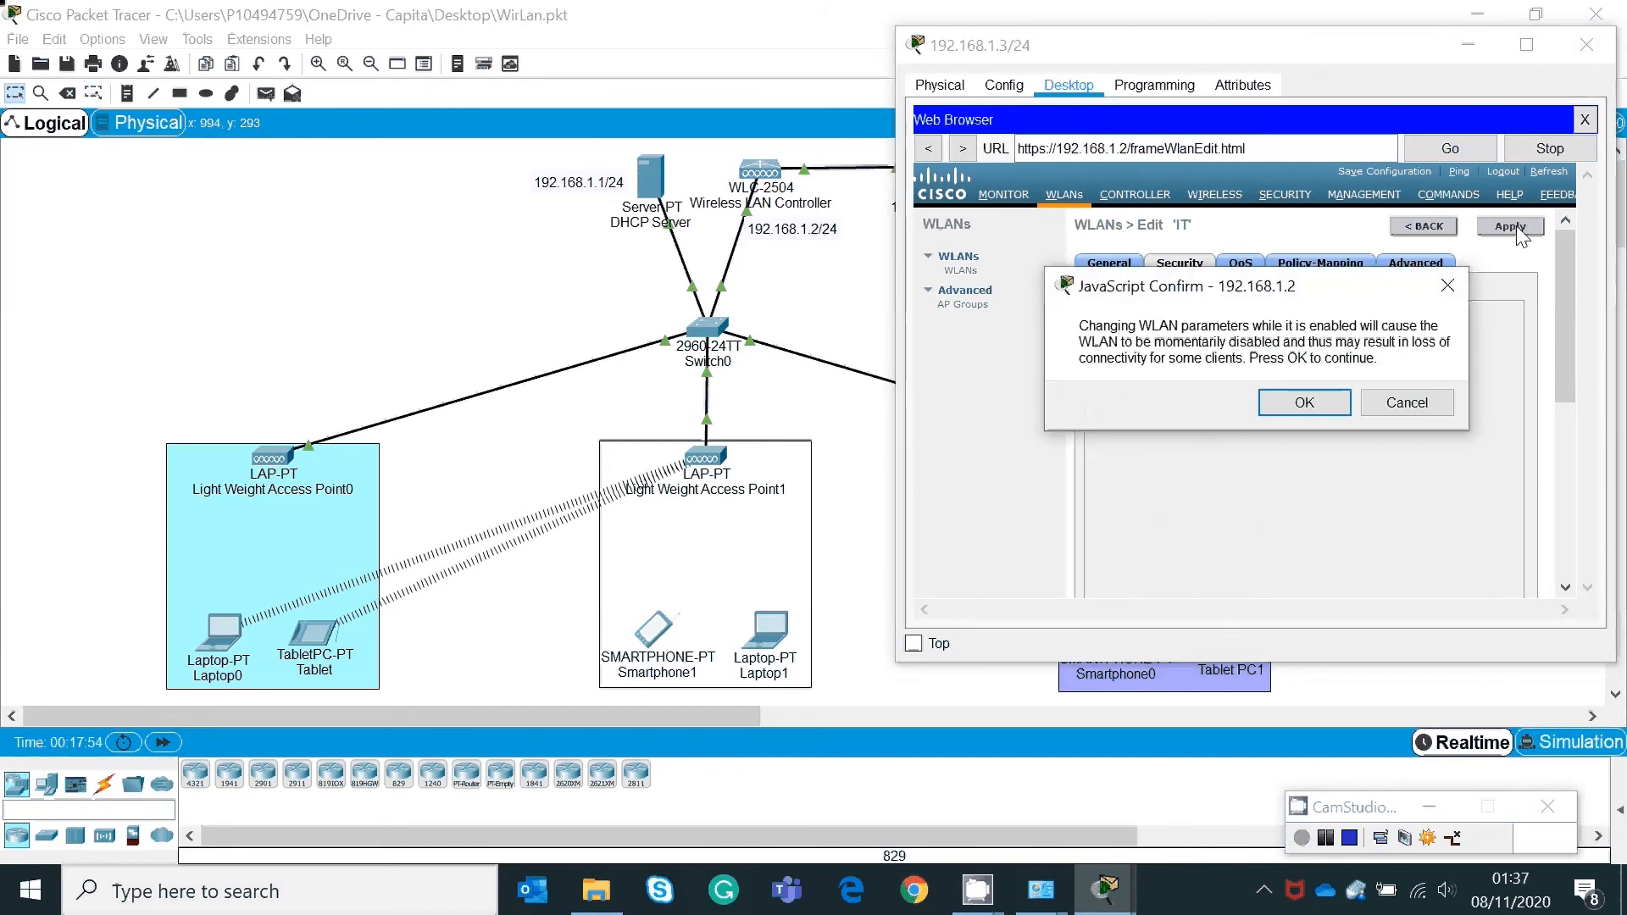
pyautogui.click(1304, 402)
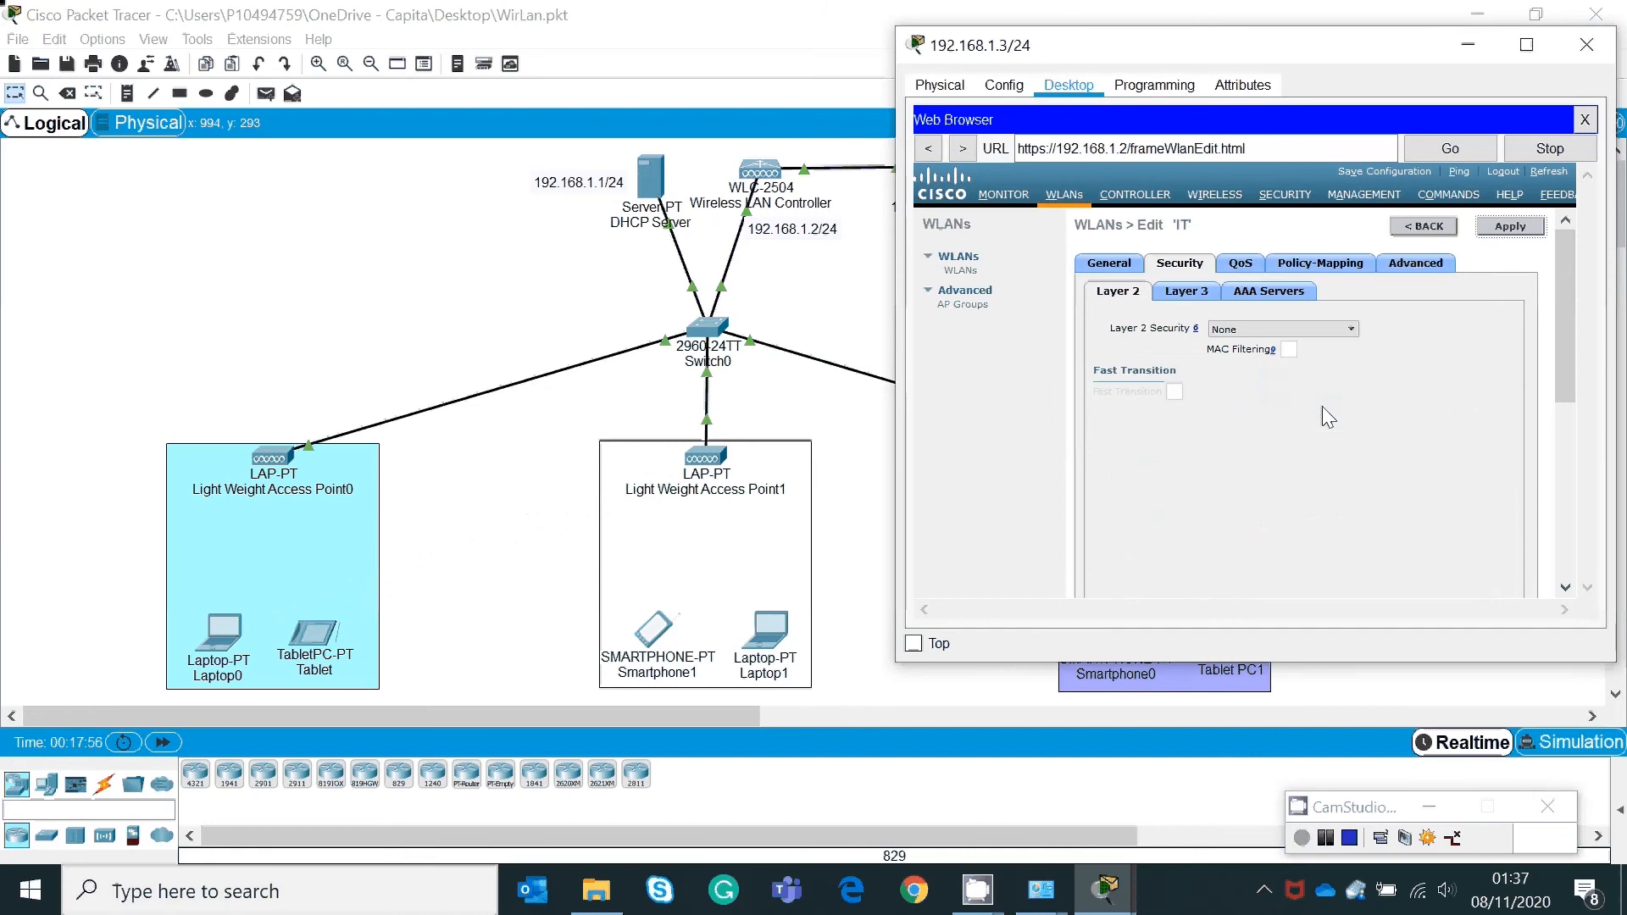
pyautogui.click(957, 271)
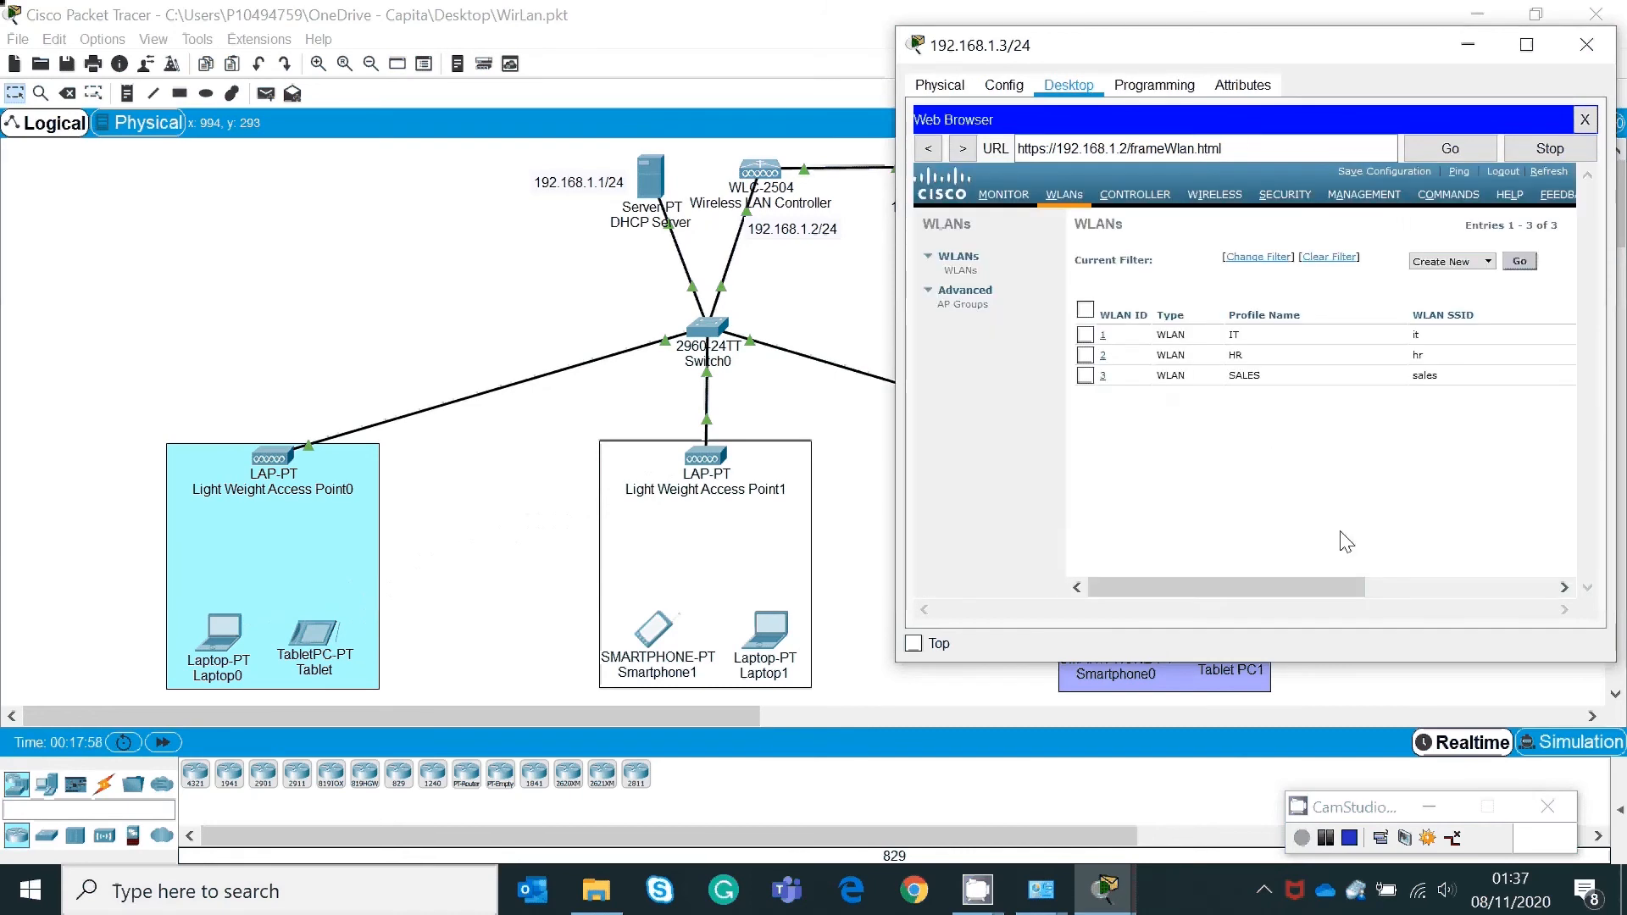
# Step: Check the WLANs' Admin Status and open the HR WLAN (ID 2)
pyautogui.moveTo(1274, 580); pyautogui.dragTo(1210, 606)
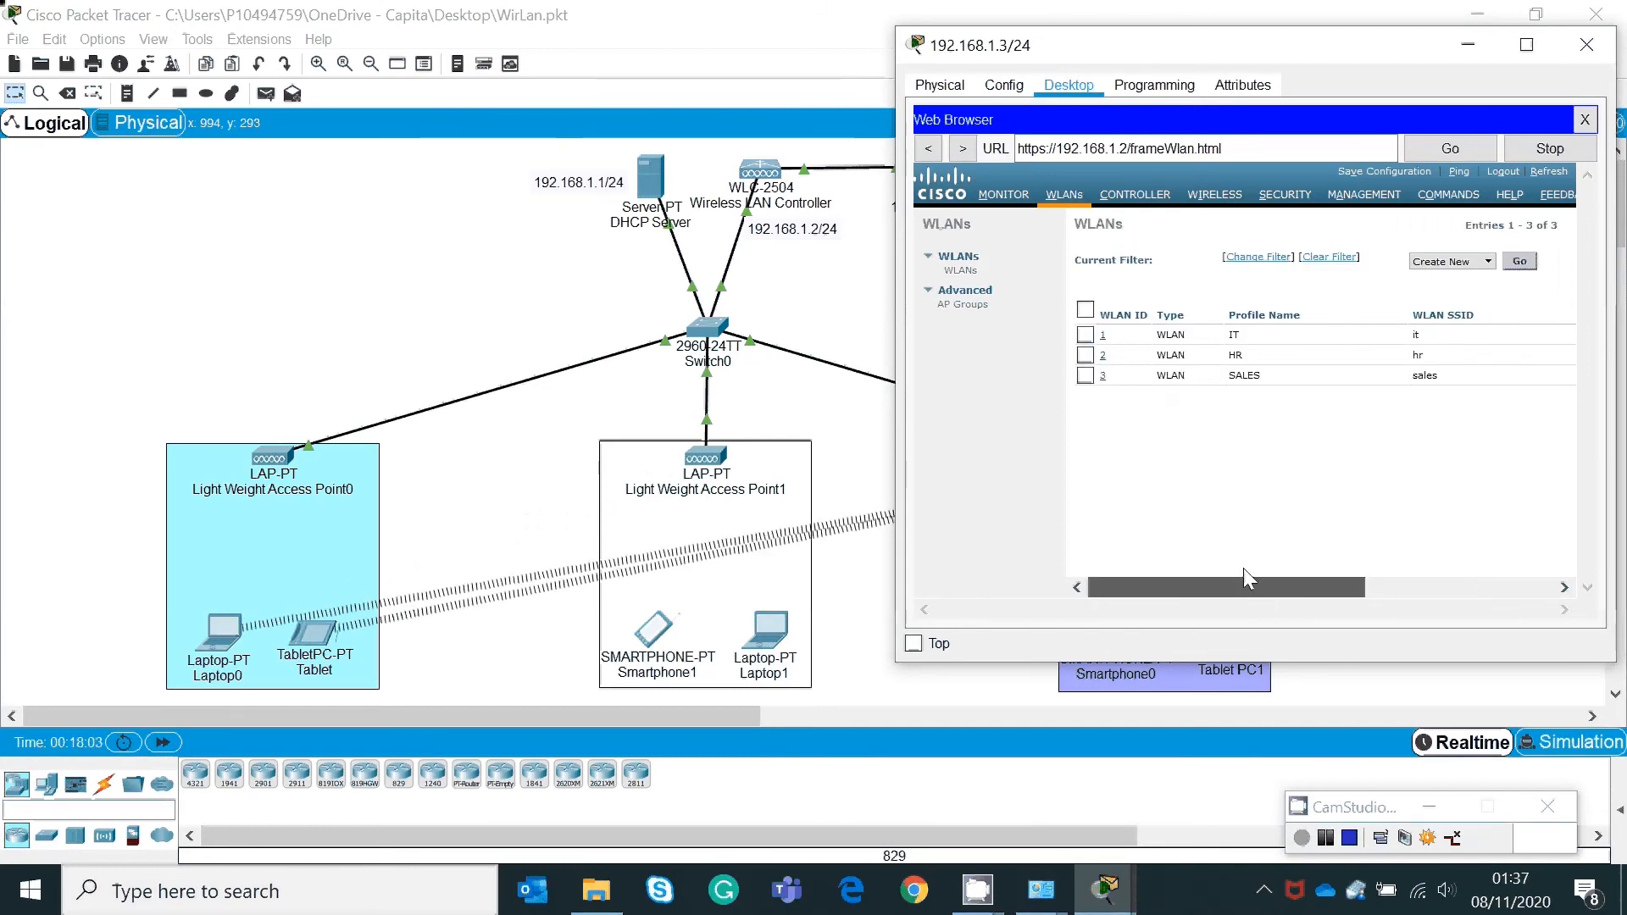
pyautogui.moveTo(1258, 569); pyautogui.dragTo(1355, 568)
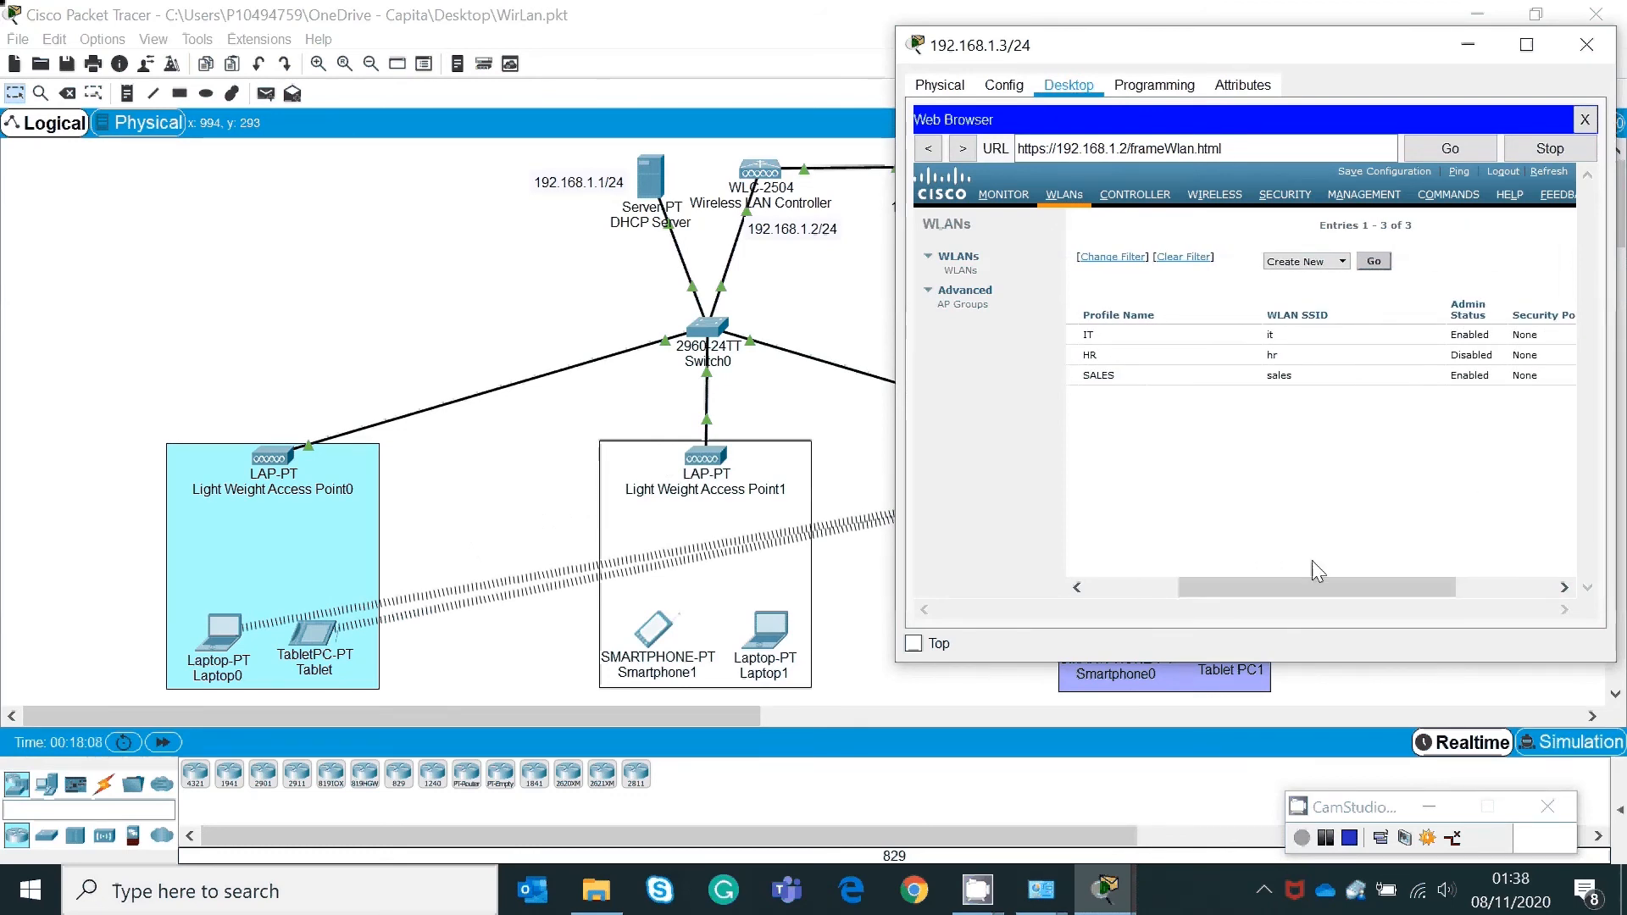
pyautogui.moveTo(1385, 583); pyautogui.dragTo(1192, 603)
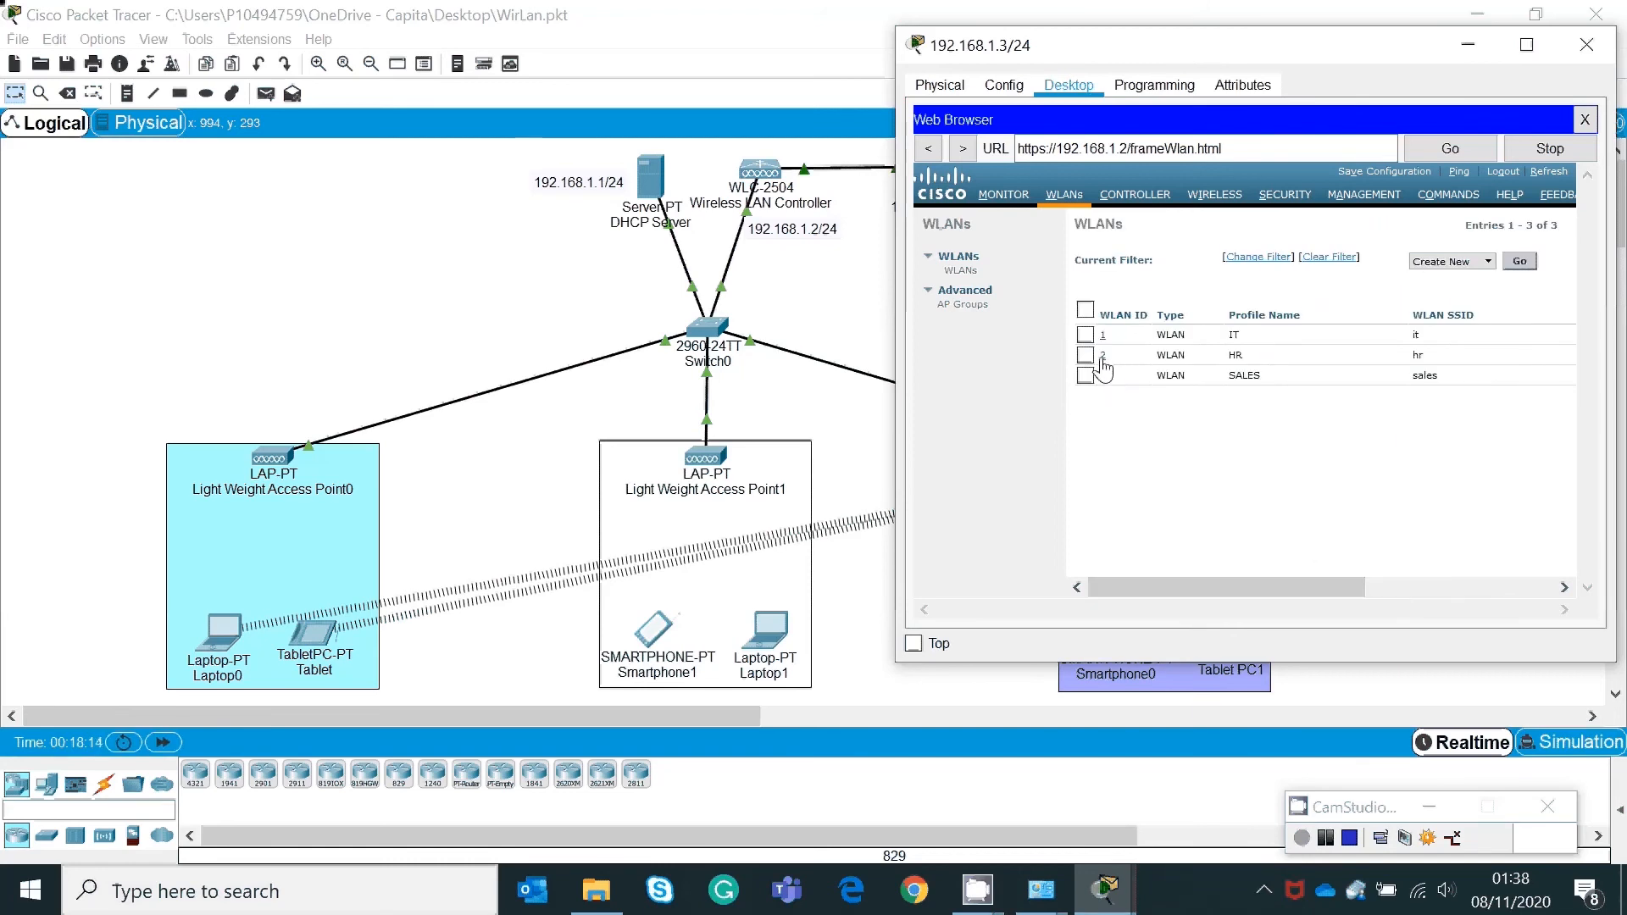
pyautogui.click(1102, 359)
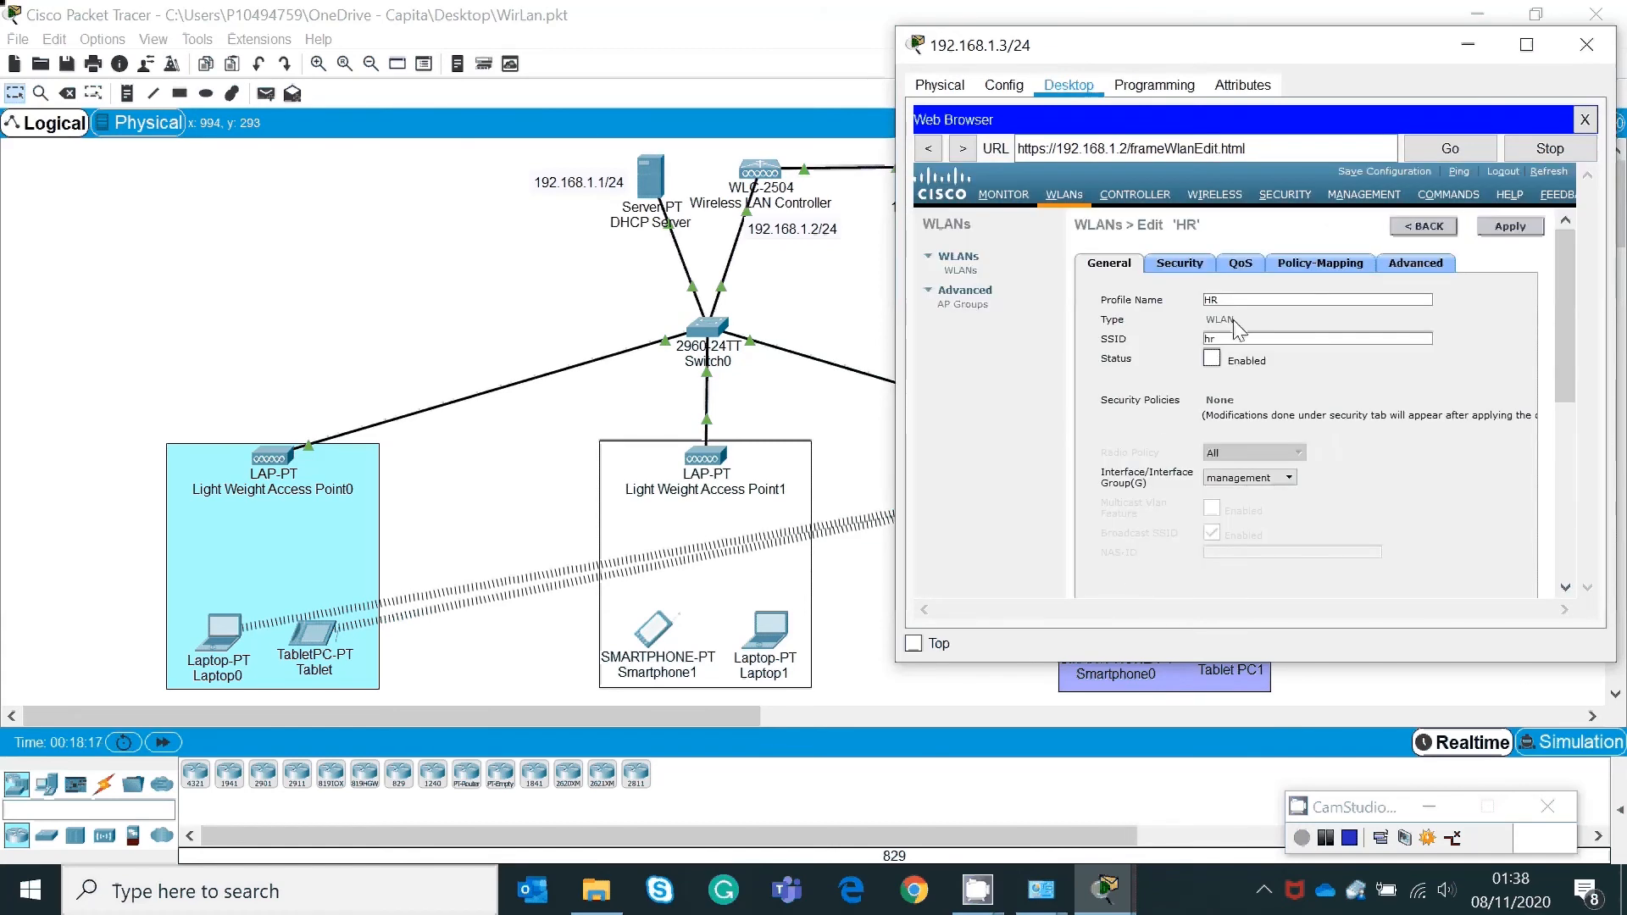
pyautogui.click(1227, 338)
# Step: Tick Status Enabled for the HR WLAN, apply it, and go to AP Groups
pyautogui.click(1212, 358)
pyautogui.click(1512, 227)
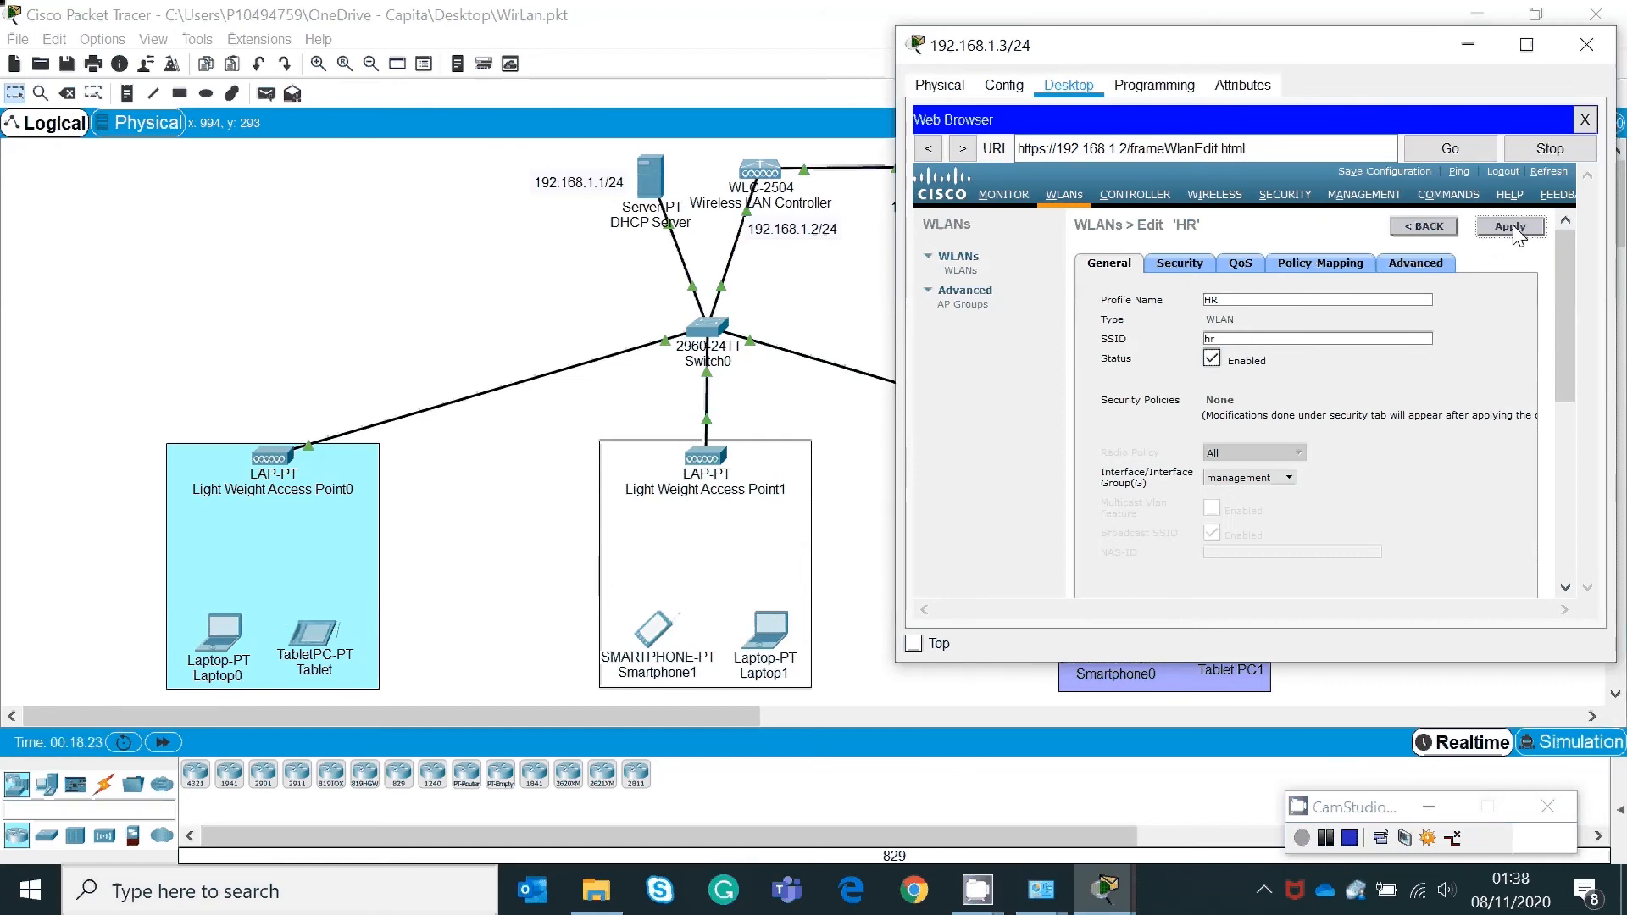
pyautogui.click(1511, 227)
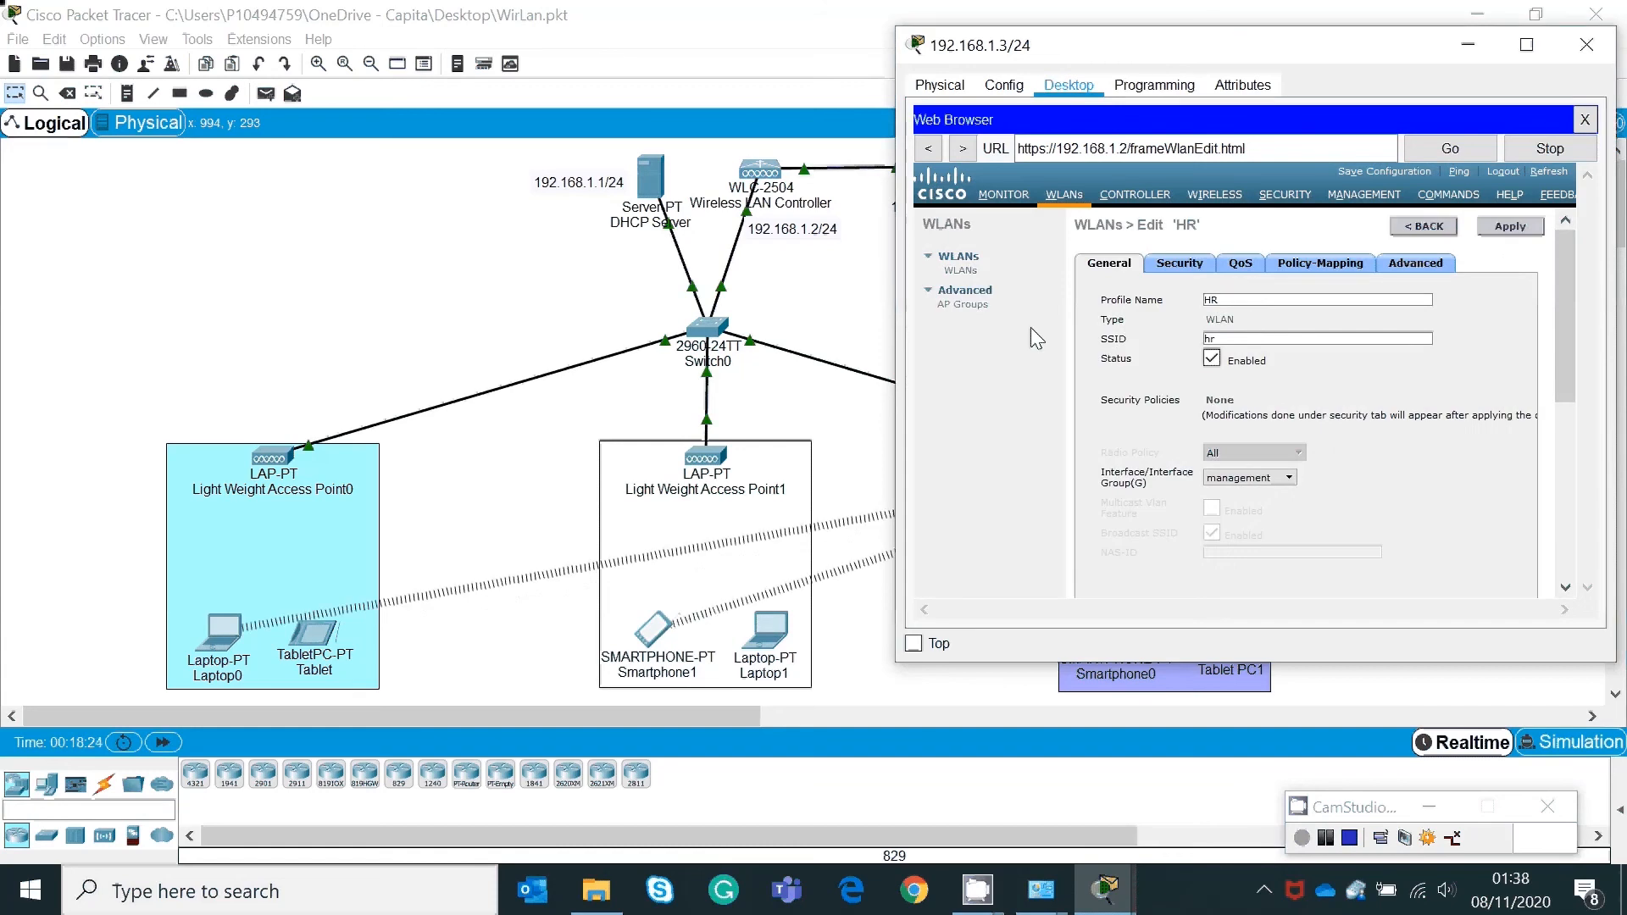
pyautogui.click(960, 271)
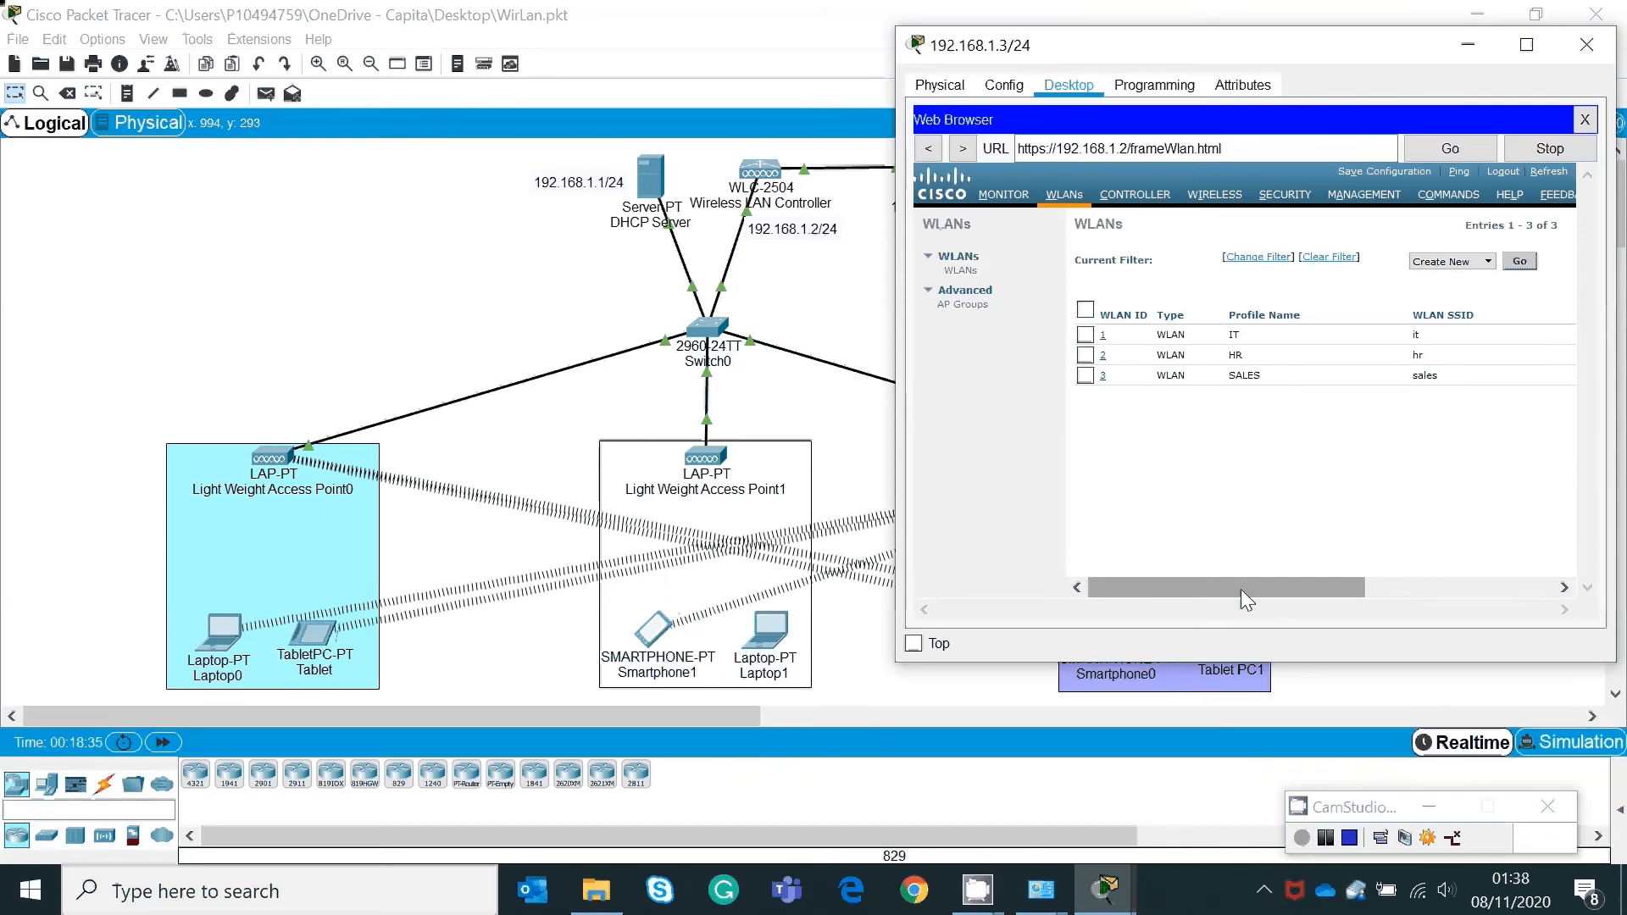
pyautogui.click(961, 305)
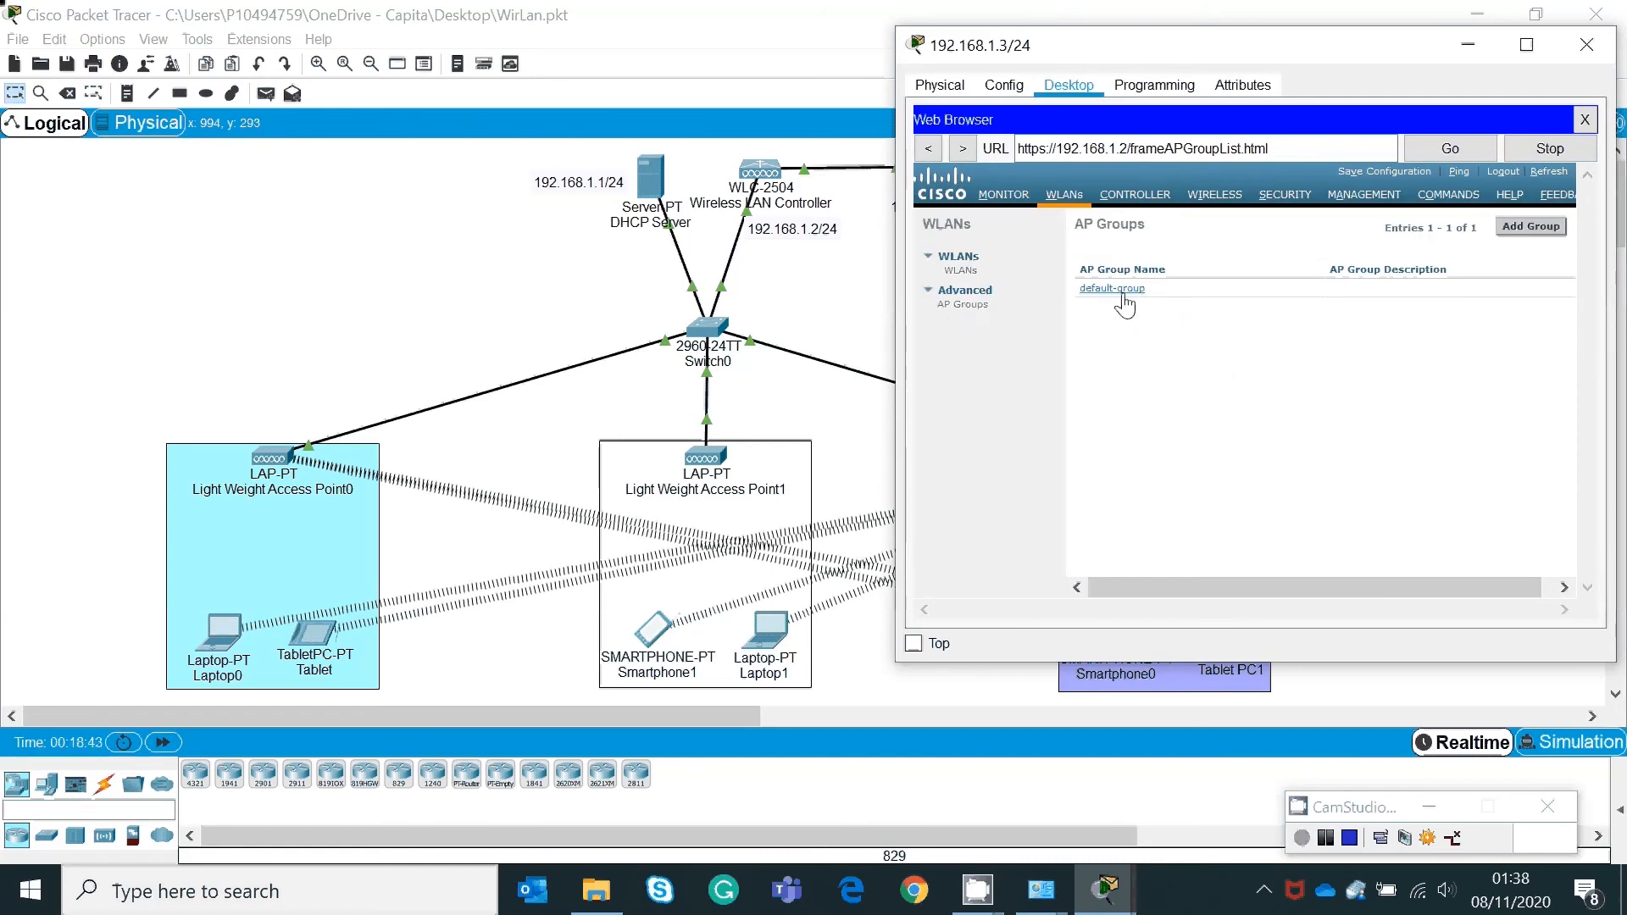
# Step: Add an IT AP group with description 'it a'
pyautogui.moveTo(1324, 580); pyautogui.dragTo(1395, 582)
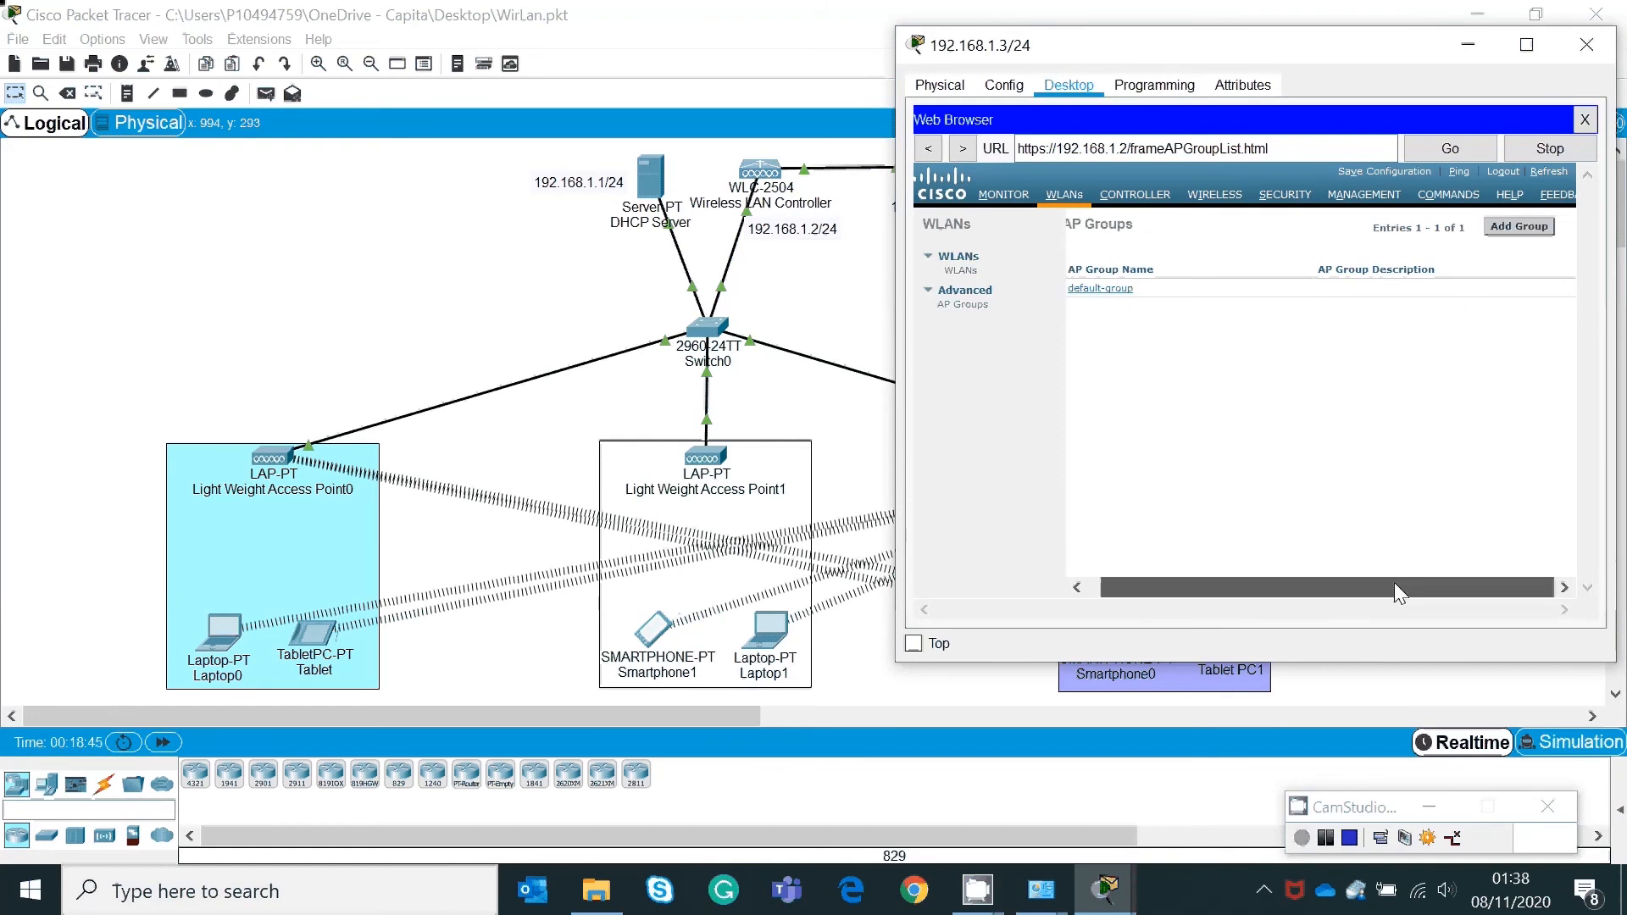
pyautogui.click(1525, 227)
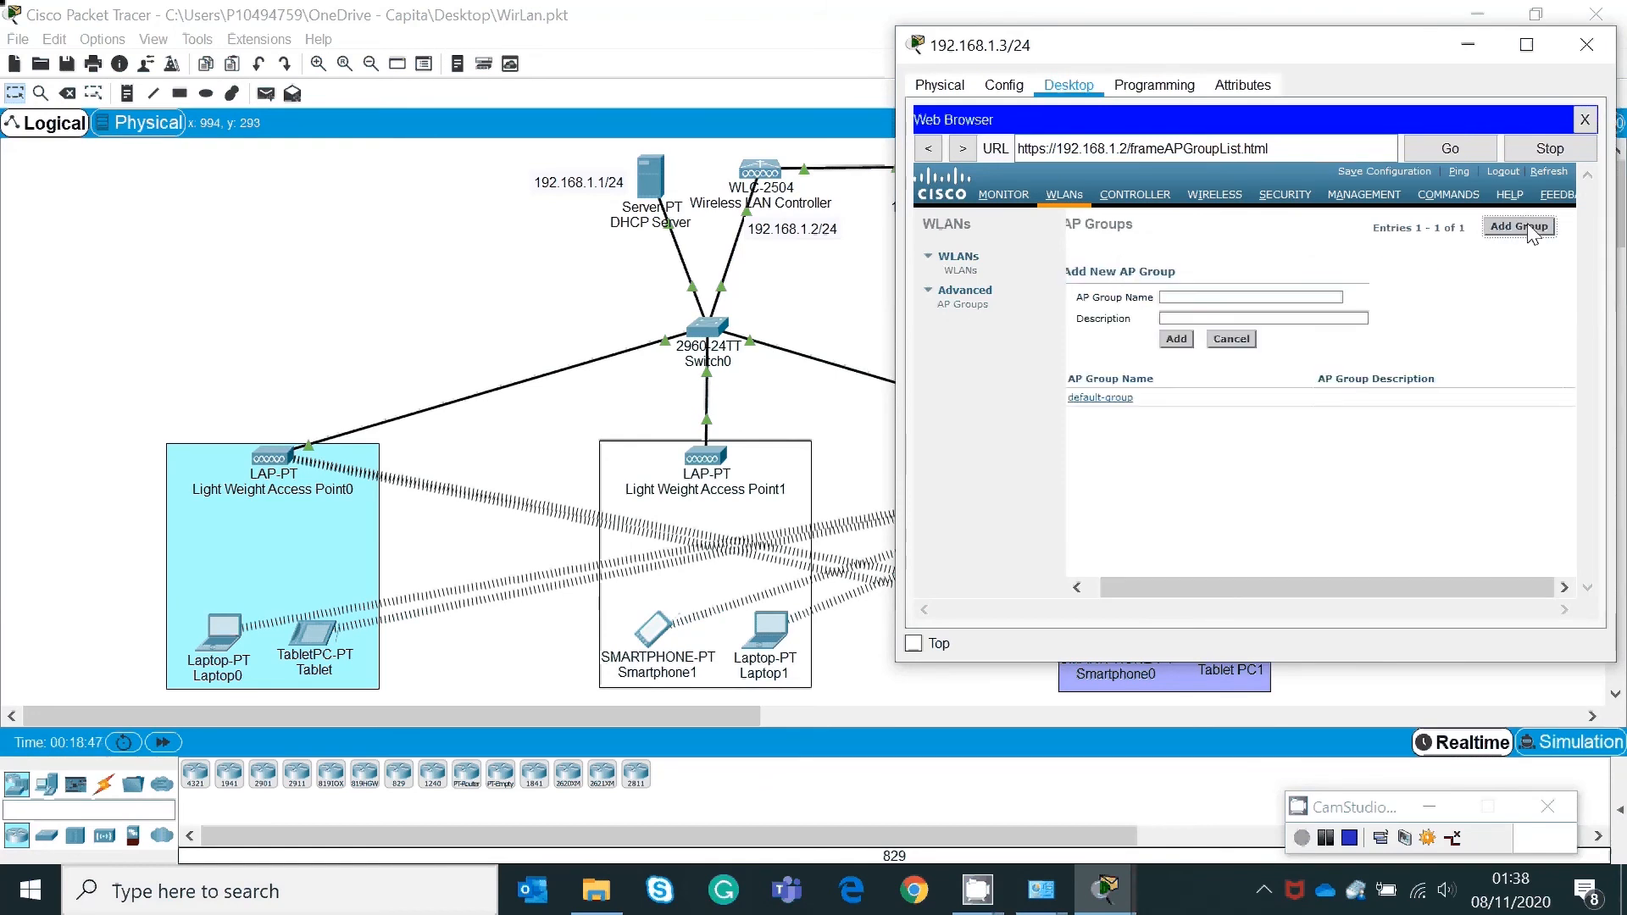
pyautogui.click(1217, 296)
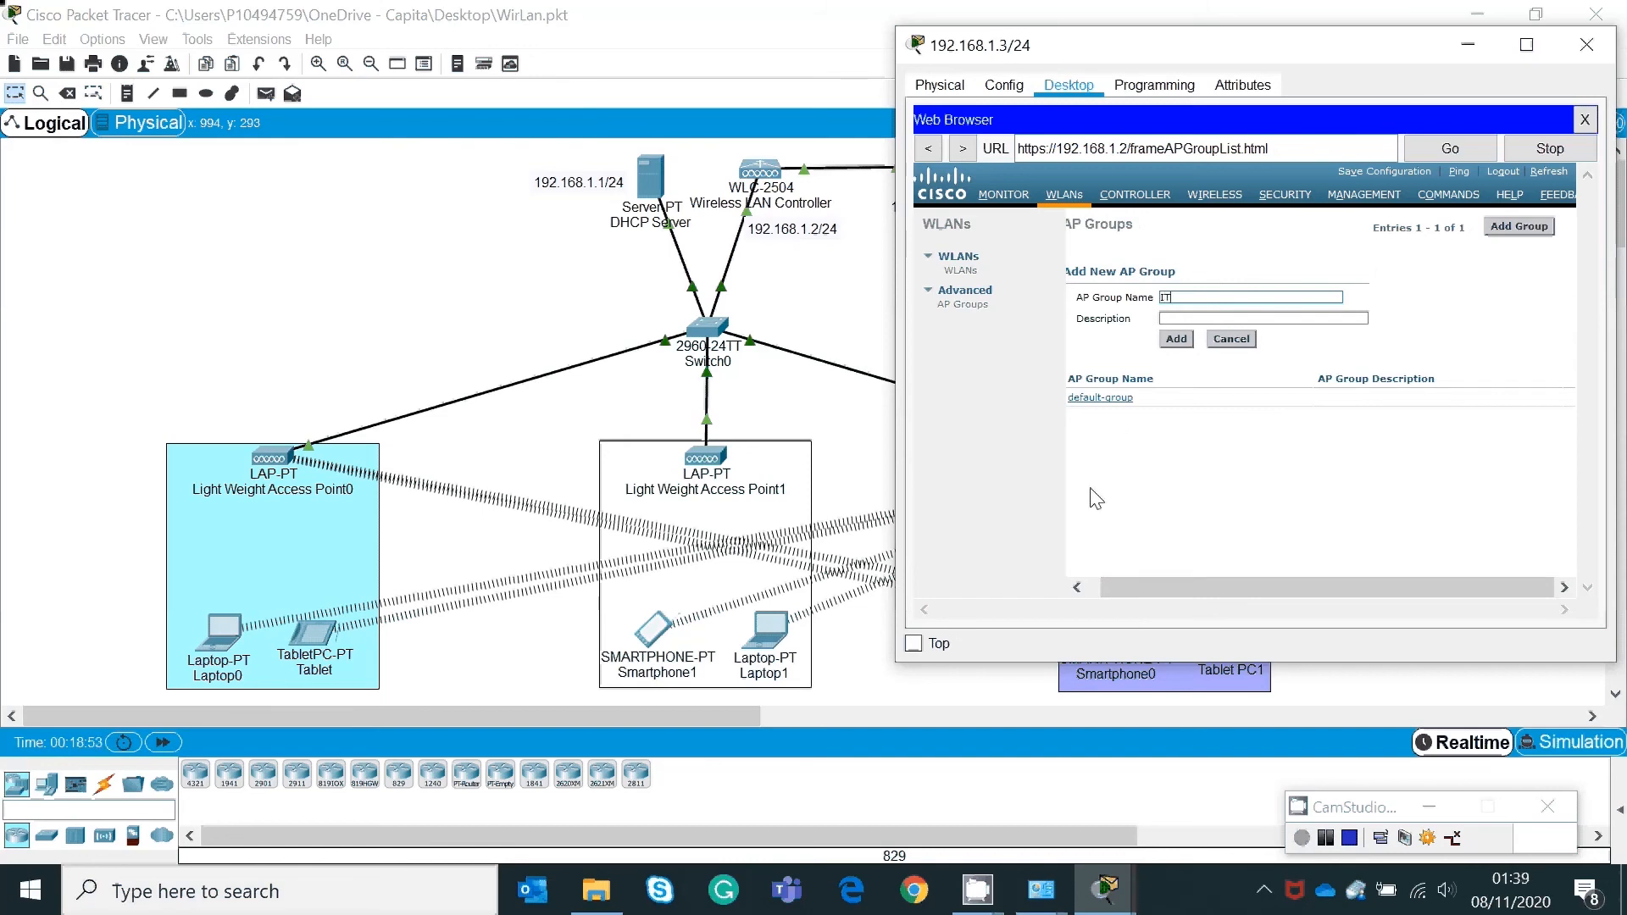
pyautogui.click(1201, 316)
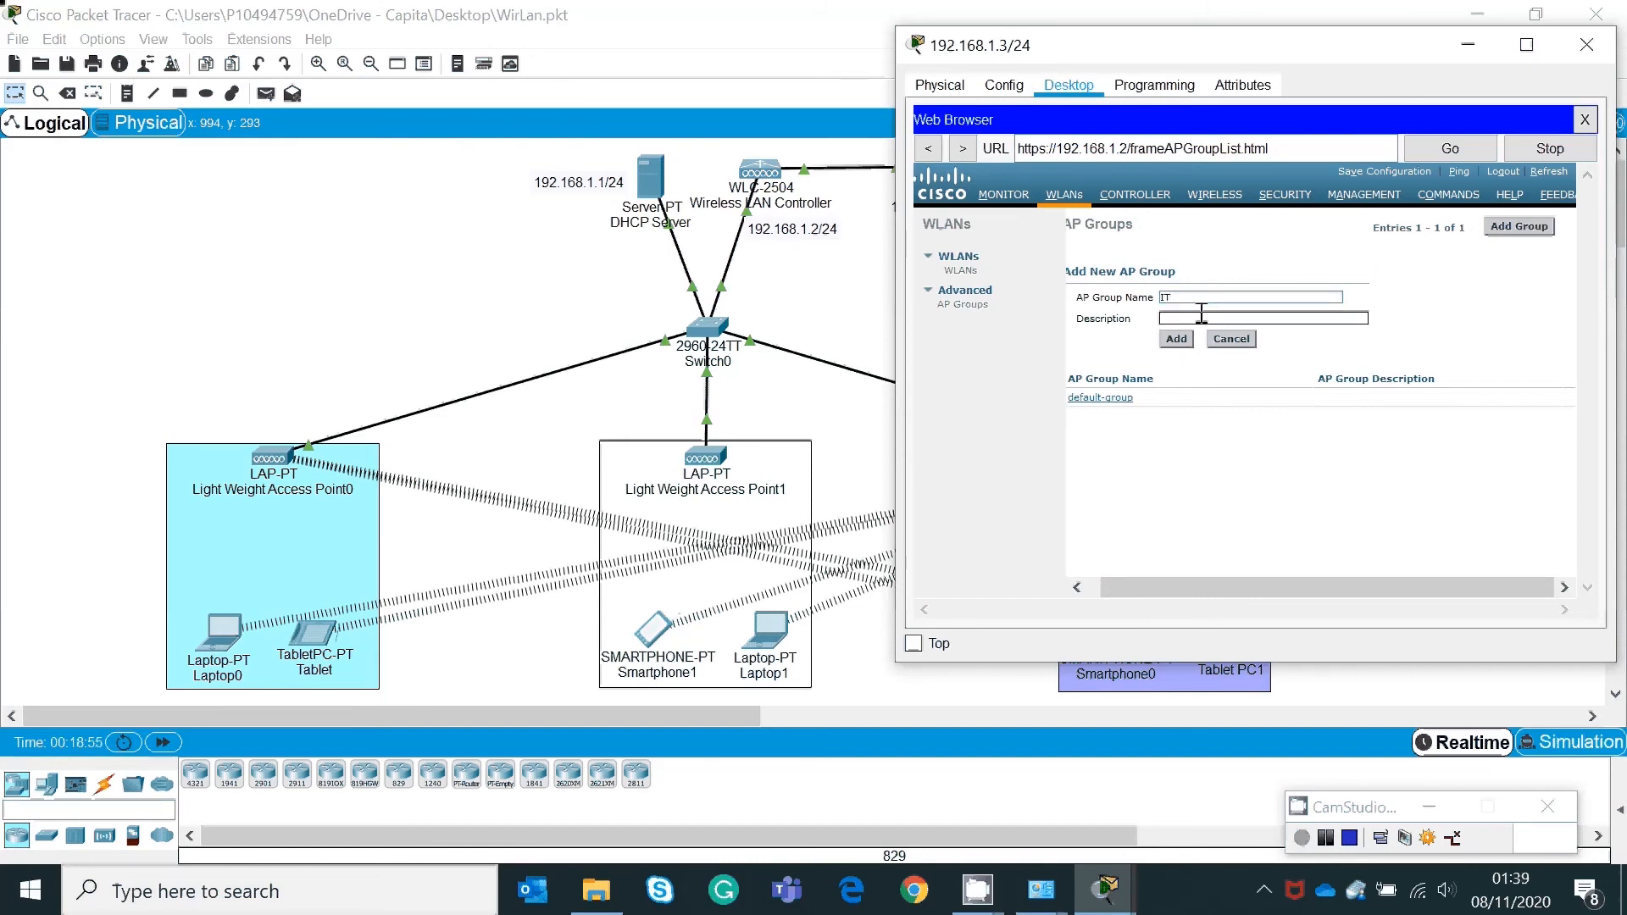
pyautogui.write('it ap')
pyautogui.click(1176, 340)
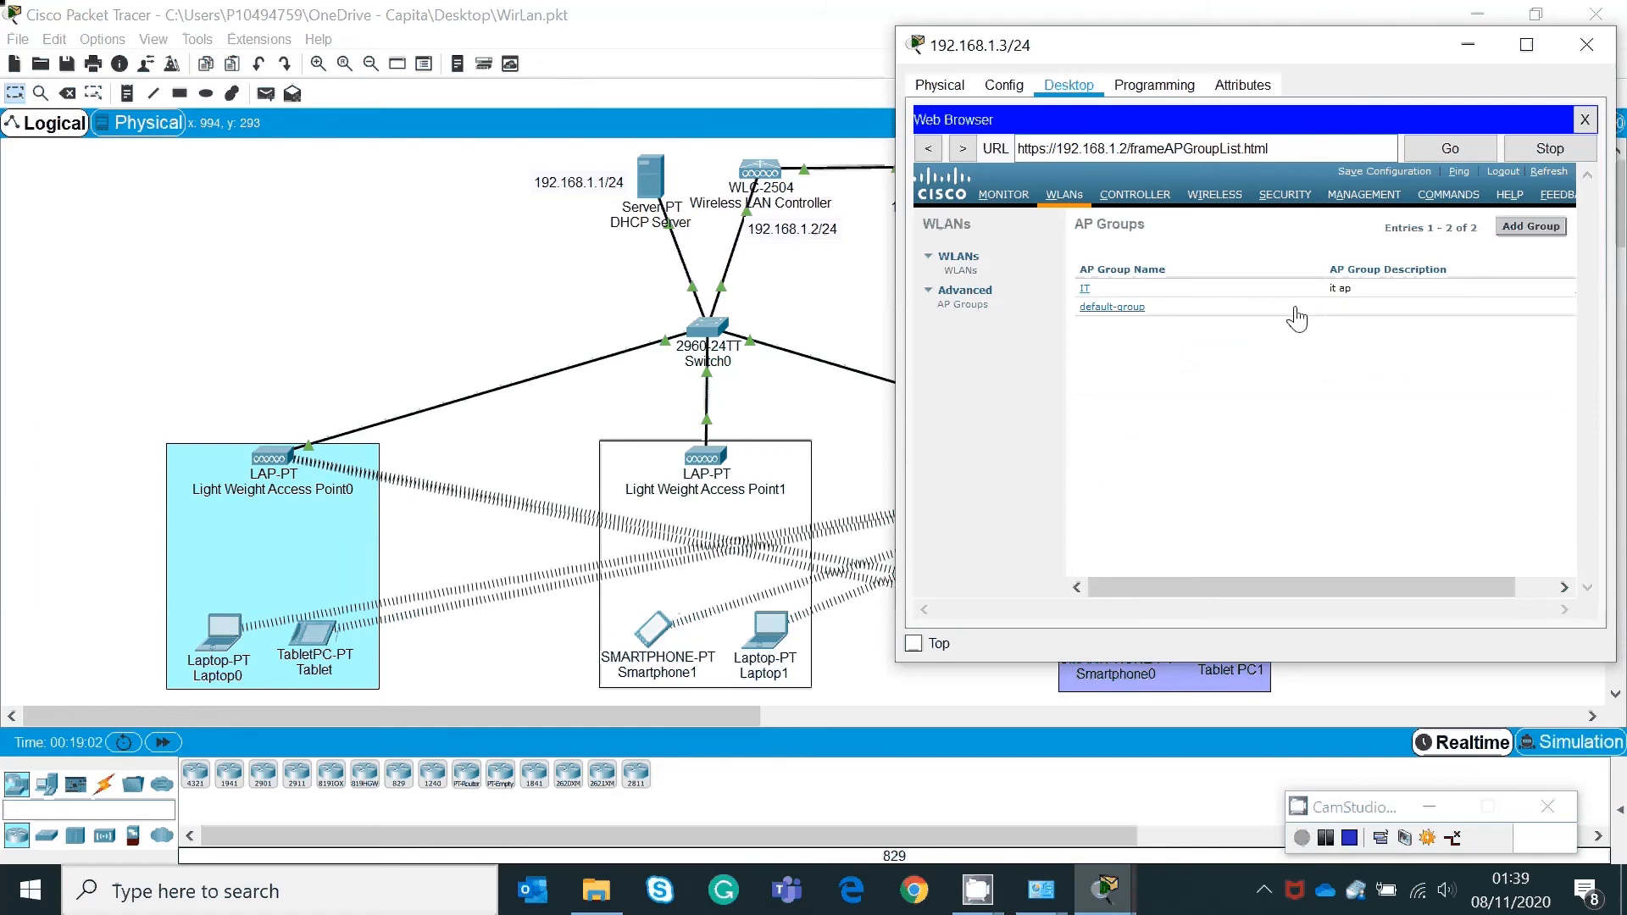
# Step: Add an HR AP group with description 'hr ap'
pyautogui.click(1532, 227)
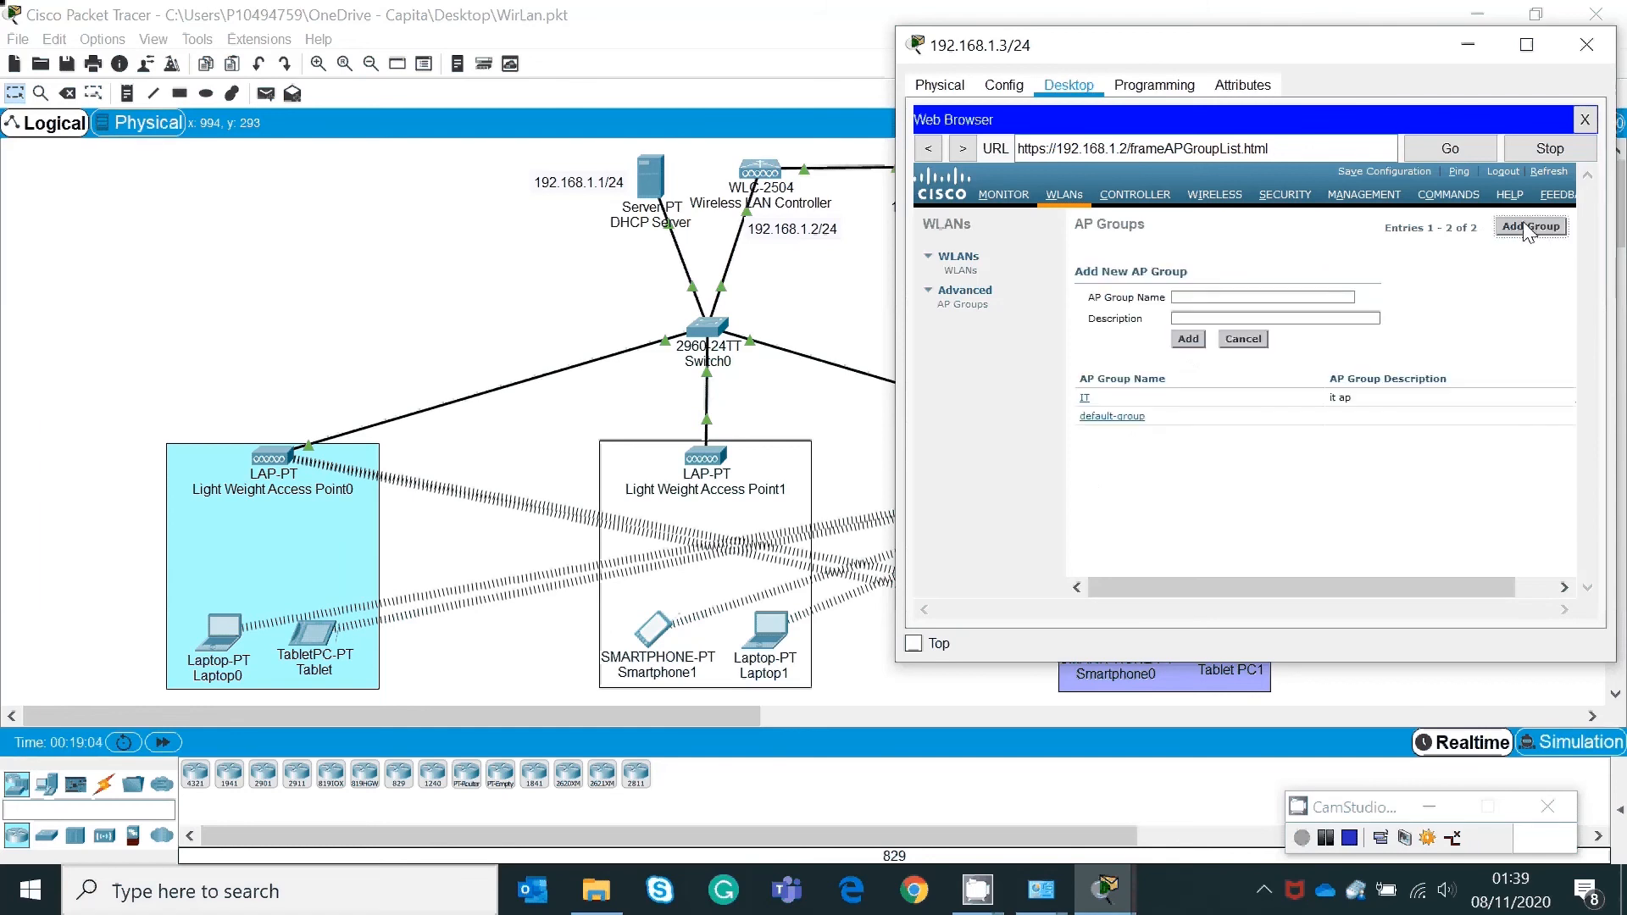
pyautogui.click(1259, 296)
pyautogui.write('HR')
pyautogui.click(1216, 318)
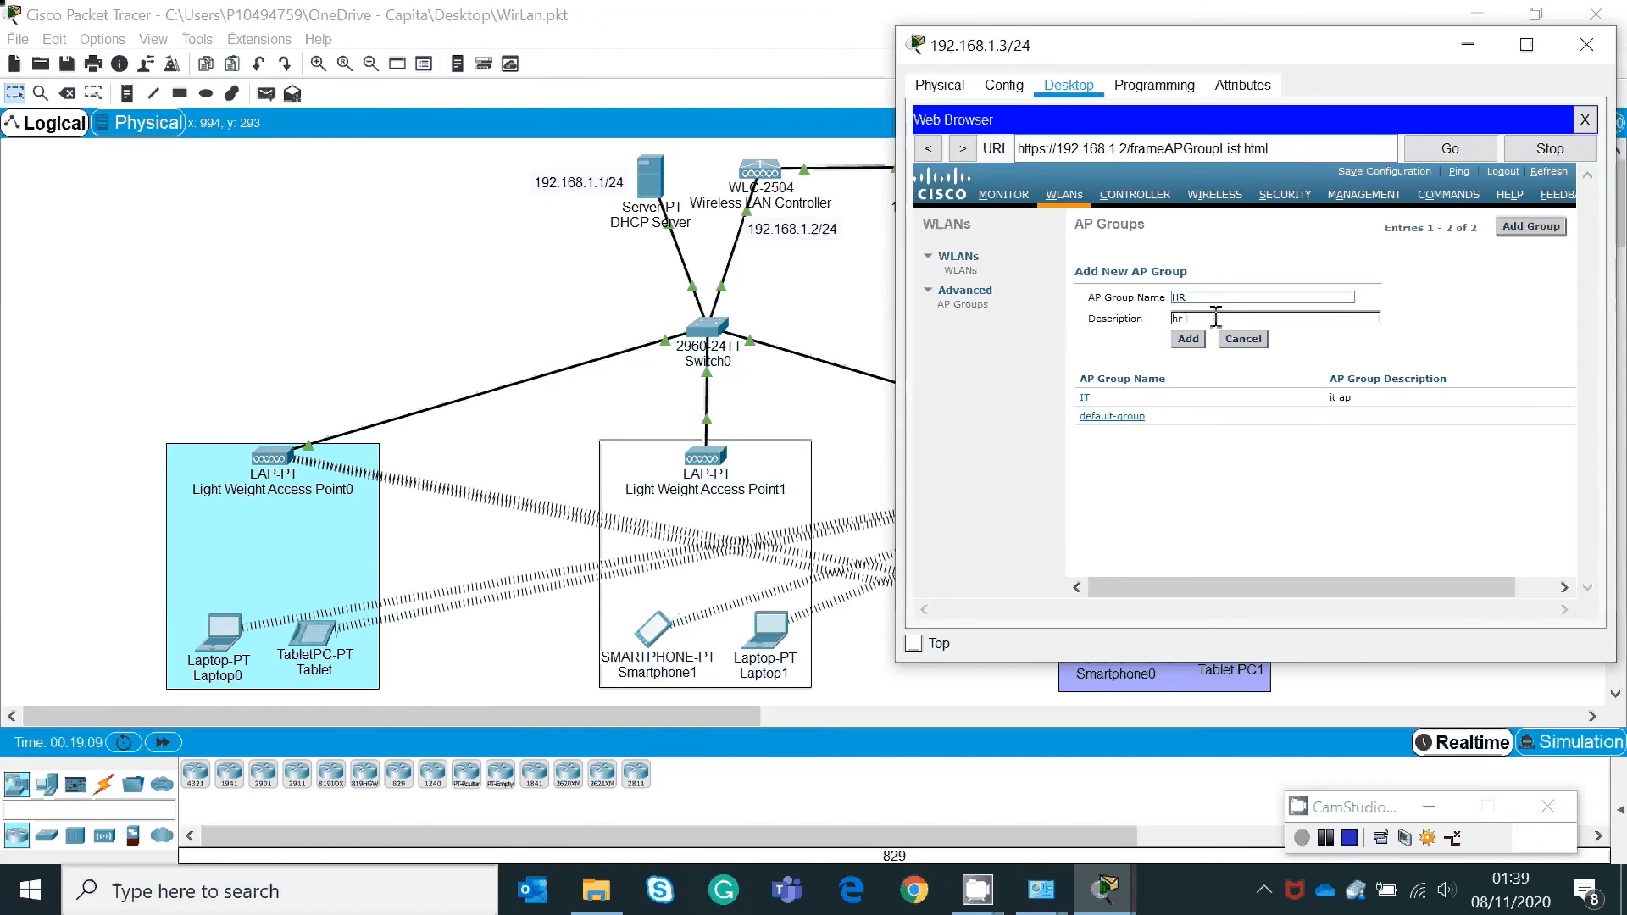
pyautogui.write('hr ap')
pyautogui.click(1190, 339)
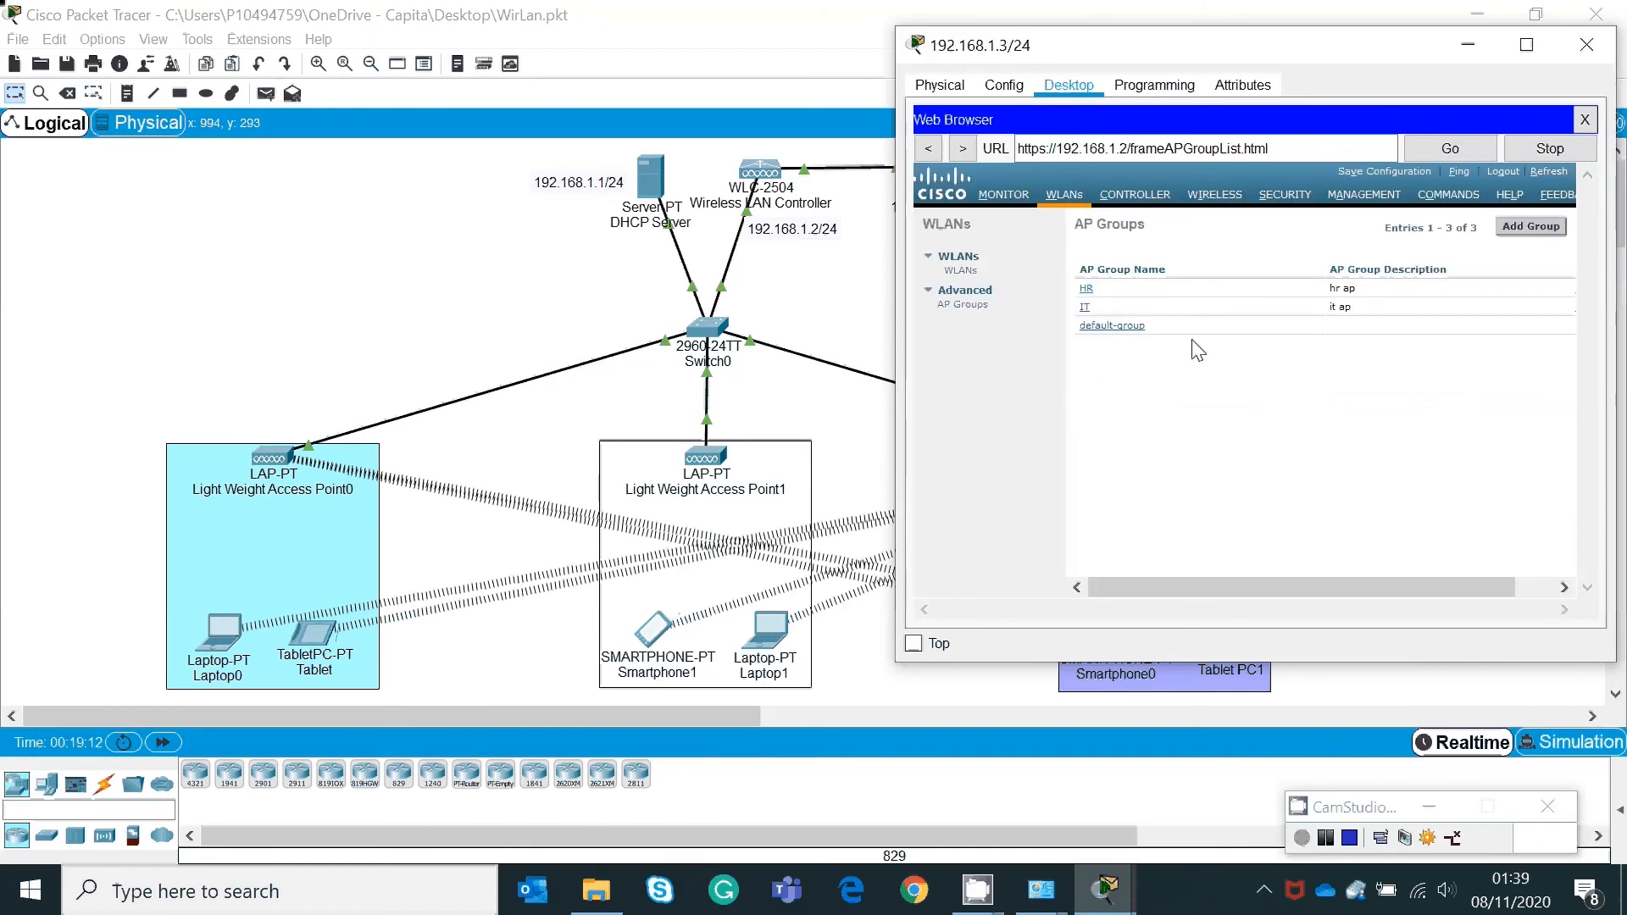
# Step: Add a SALES AP group with description 'sales'
pyautogui.click(1536, 229)
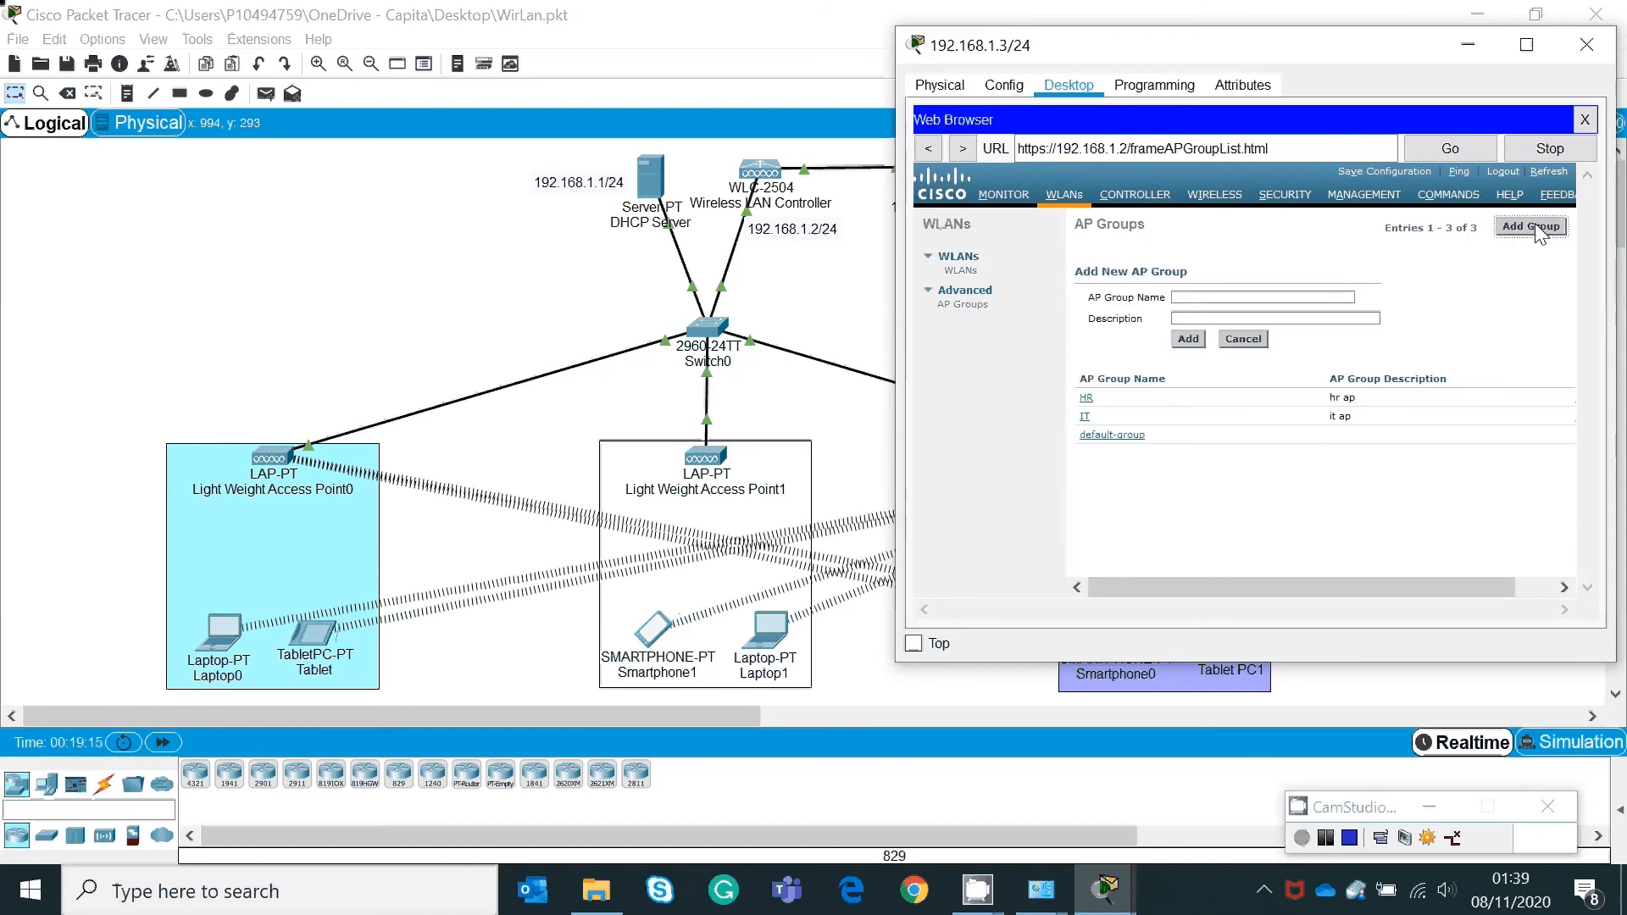
pyautogui.click(1218, 295)
pyautogui.write('Sa')
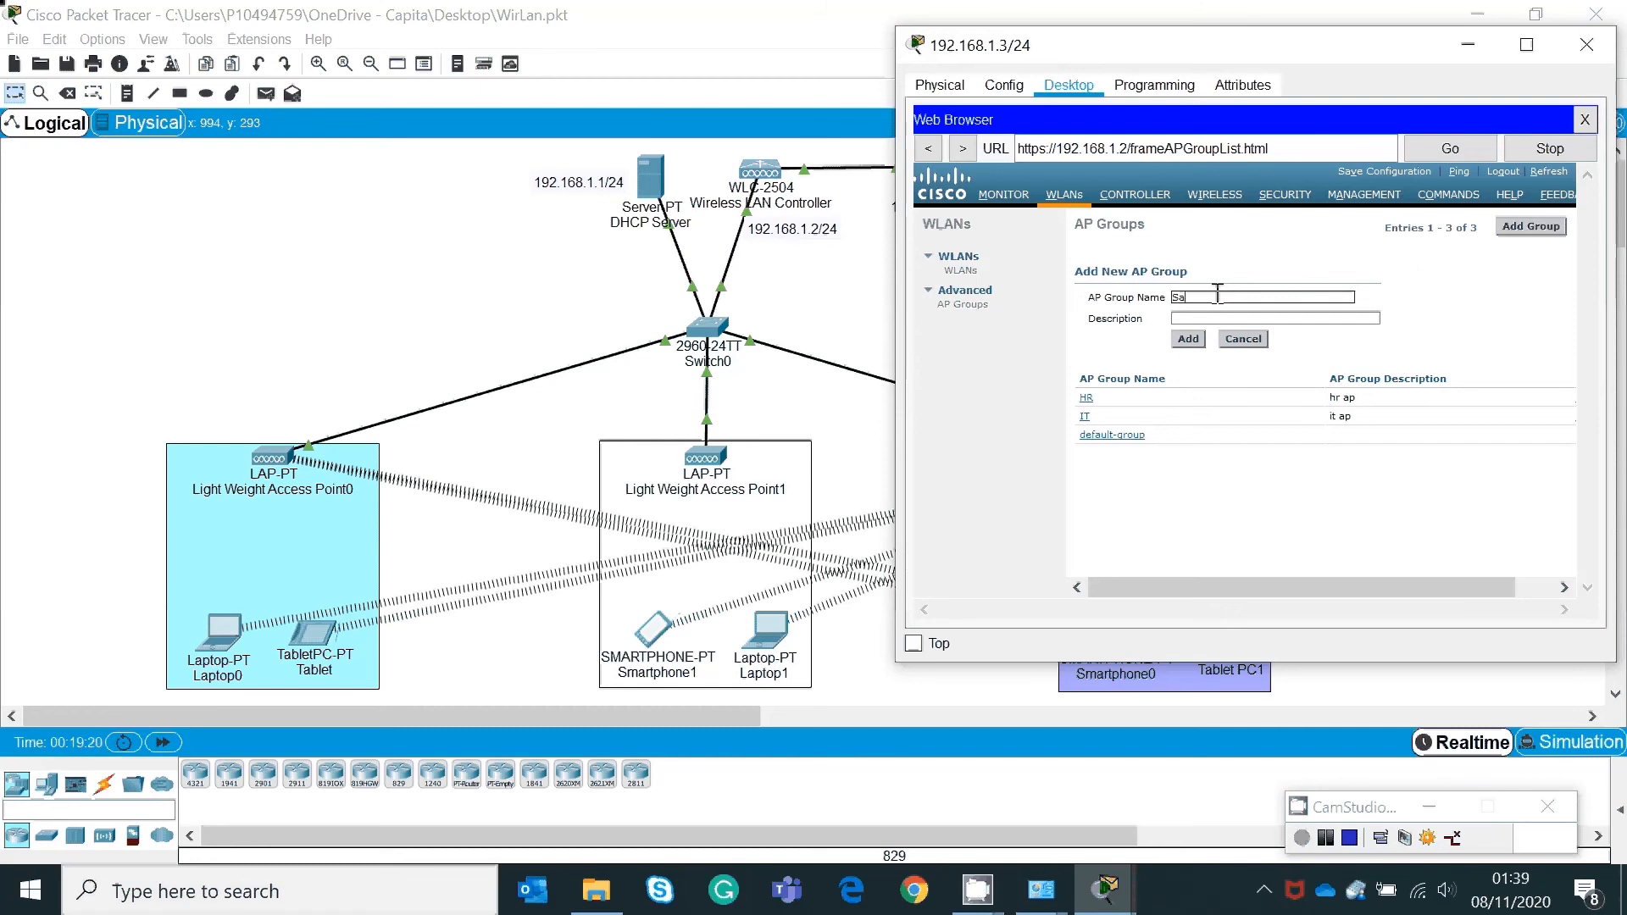
pyautogui.write('les')
pyautogui.press('BackSpace')
pyautogui.press('BackSpace')
pyautogui.press('BackSpace')
pyautogui.write('ALES')
pyautogui.click(1197, 317)
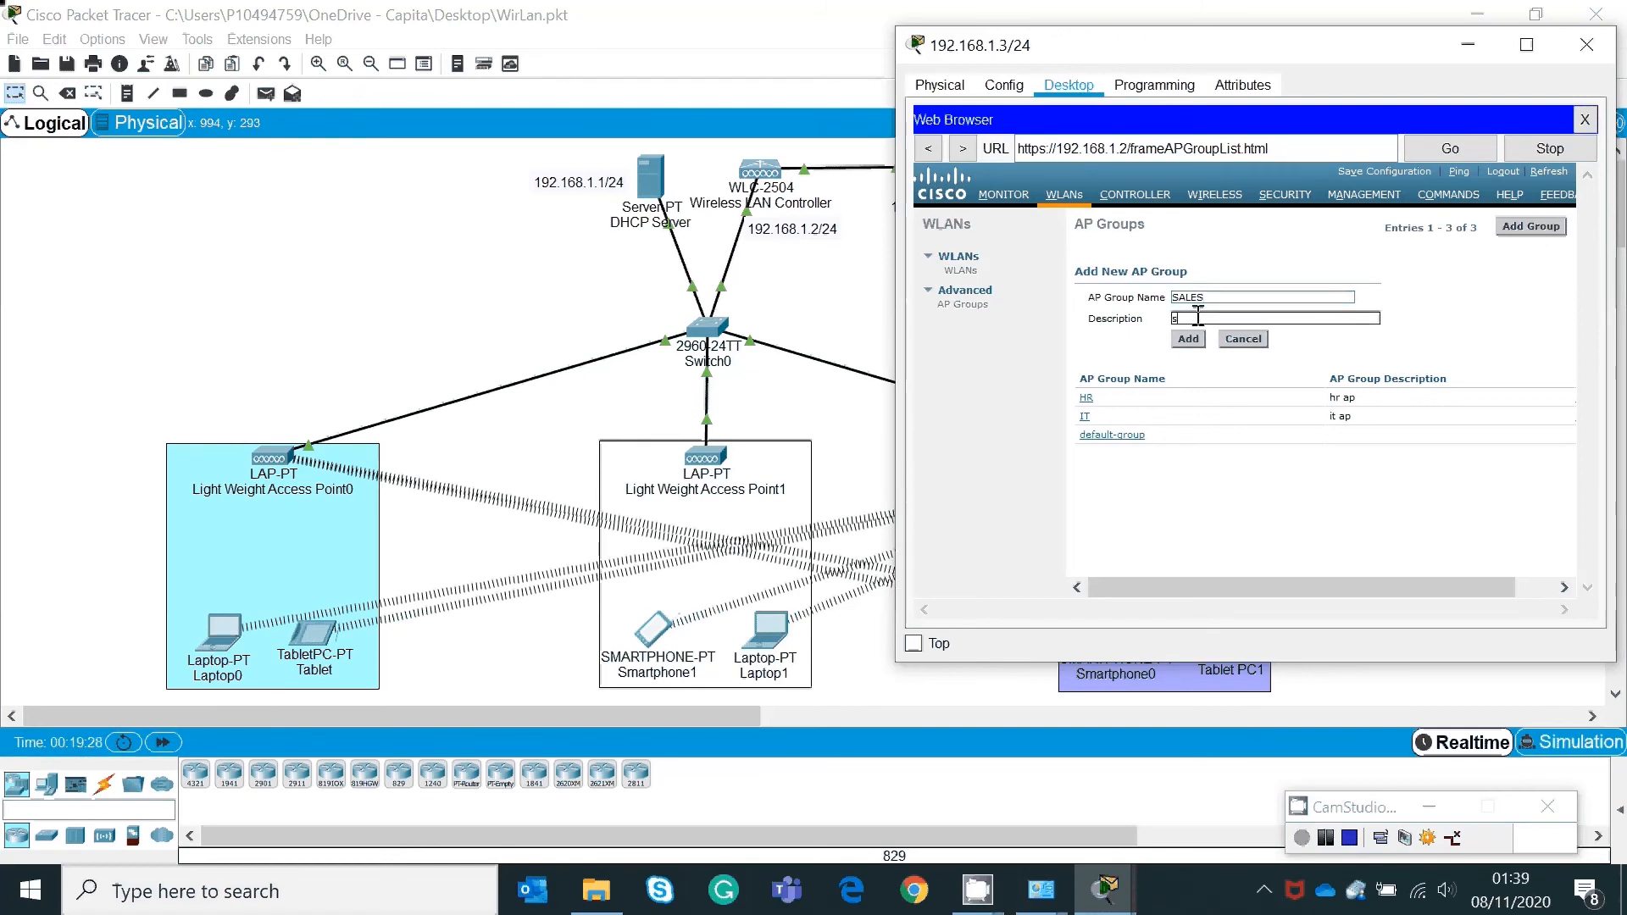
pyautogui.write('sales')
pyautogui.click(1191, 340)
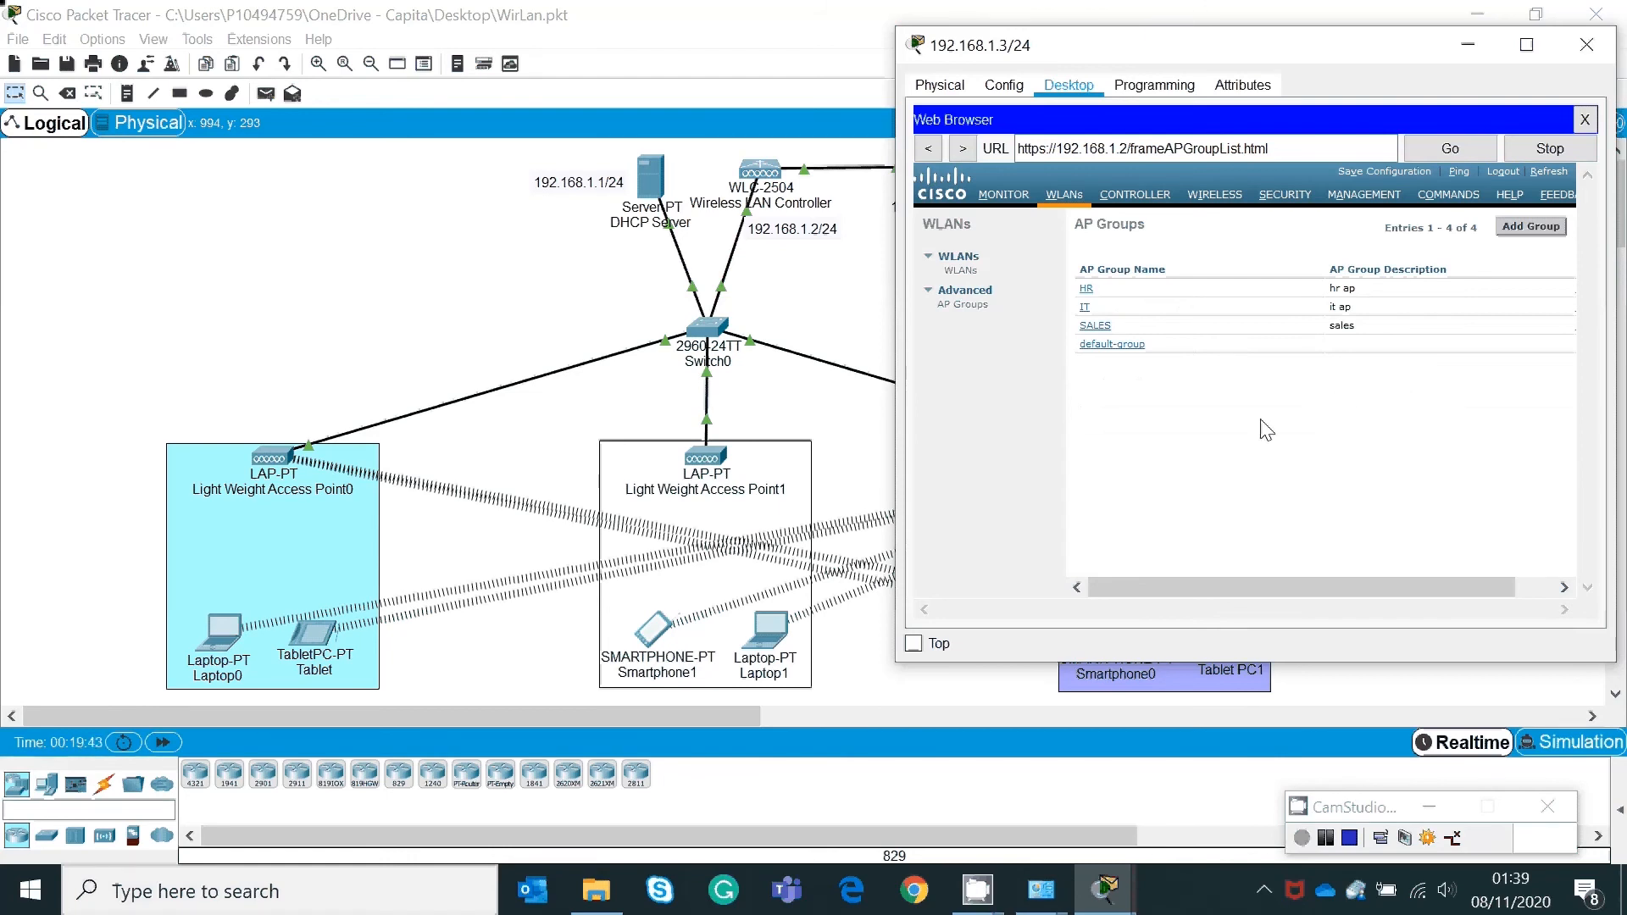
pyautogui.moveTo(1212, 583); pyautogui.dragTo(1156, 595)
# Step: Add WLAN SSID hr(2) to the HR AP group's WLANs tab, with the window maximized
pyautogui.click(1086, 288)
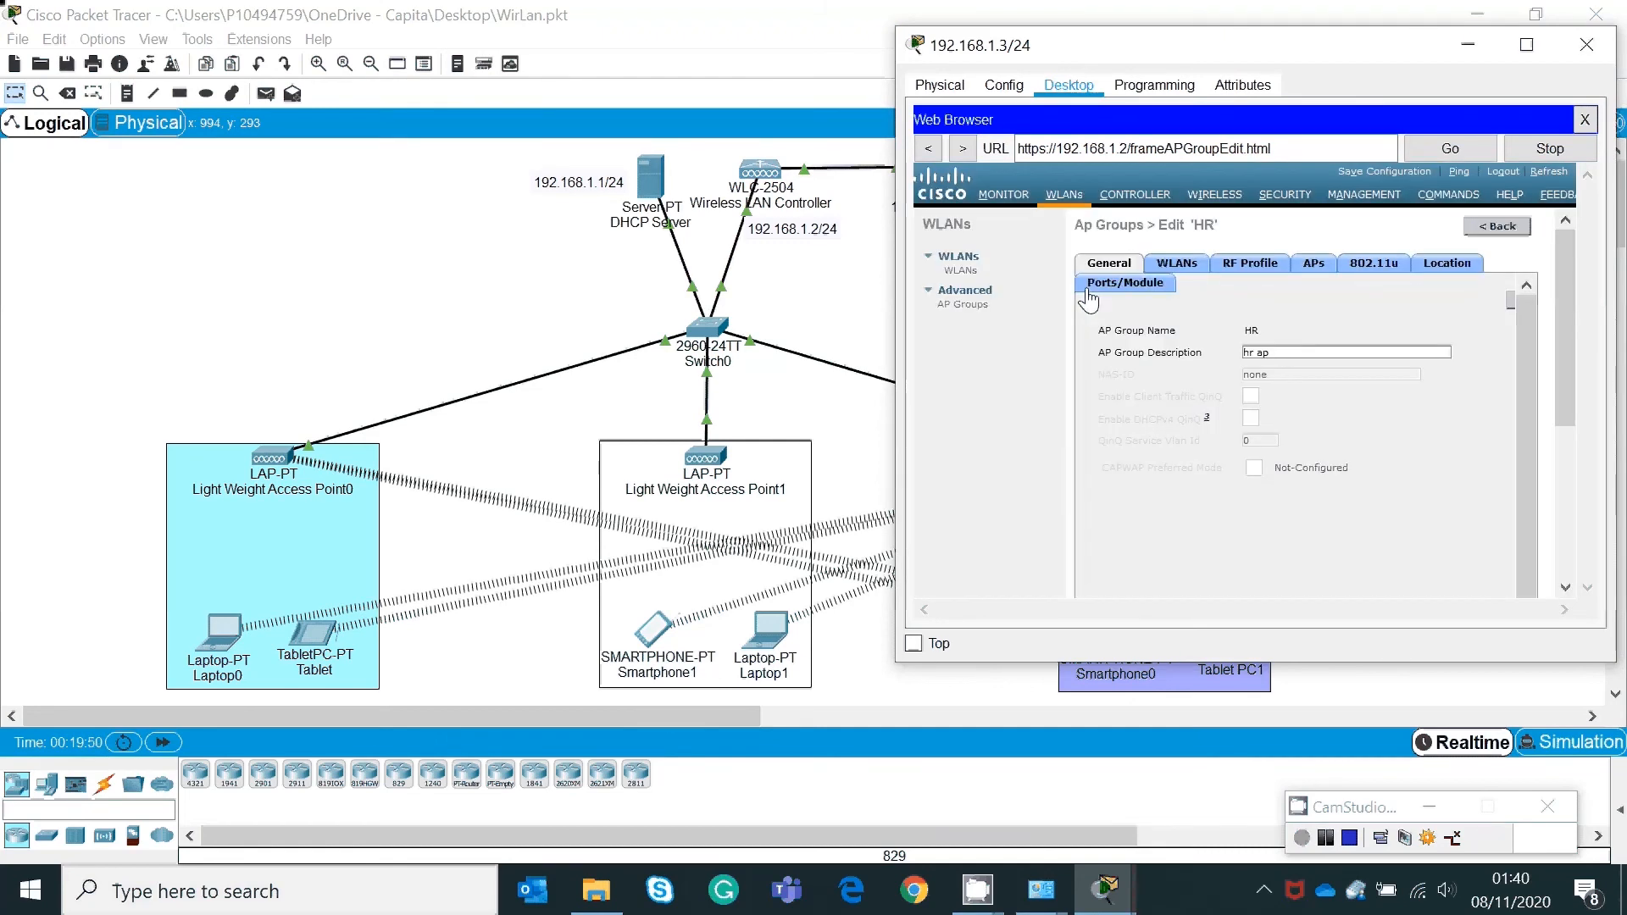
pyautogui.click(1171, 265)
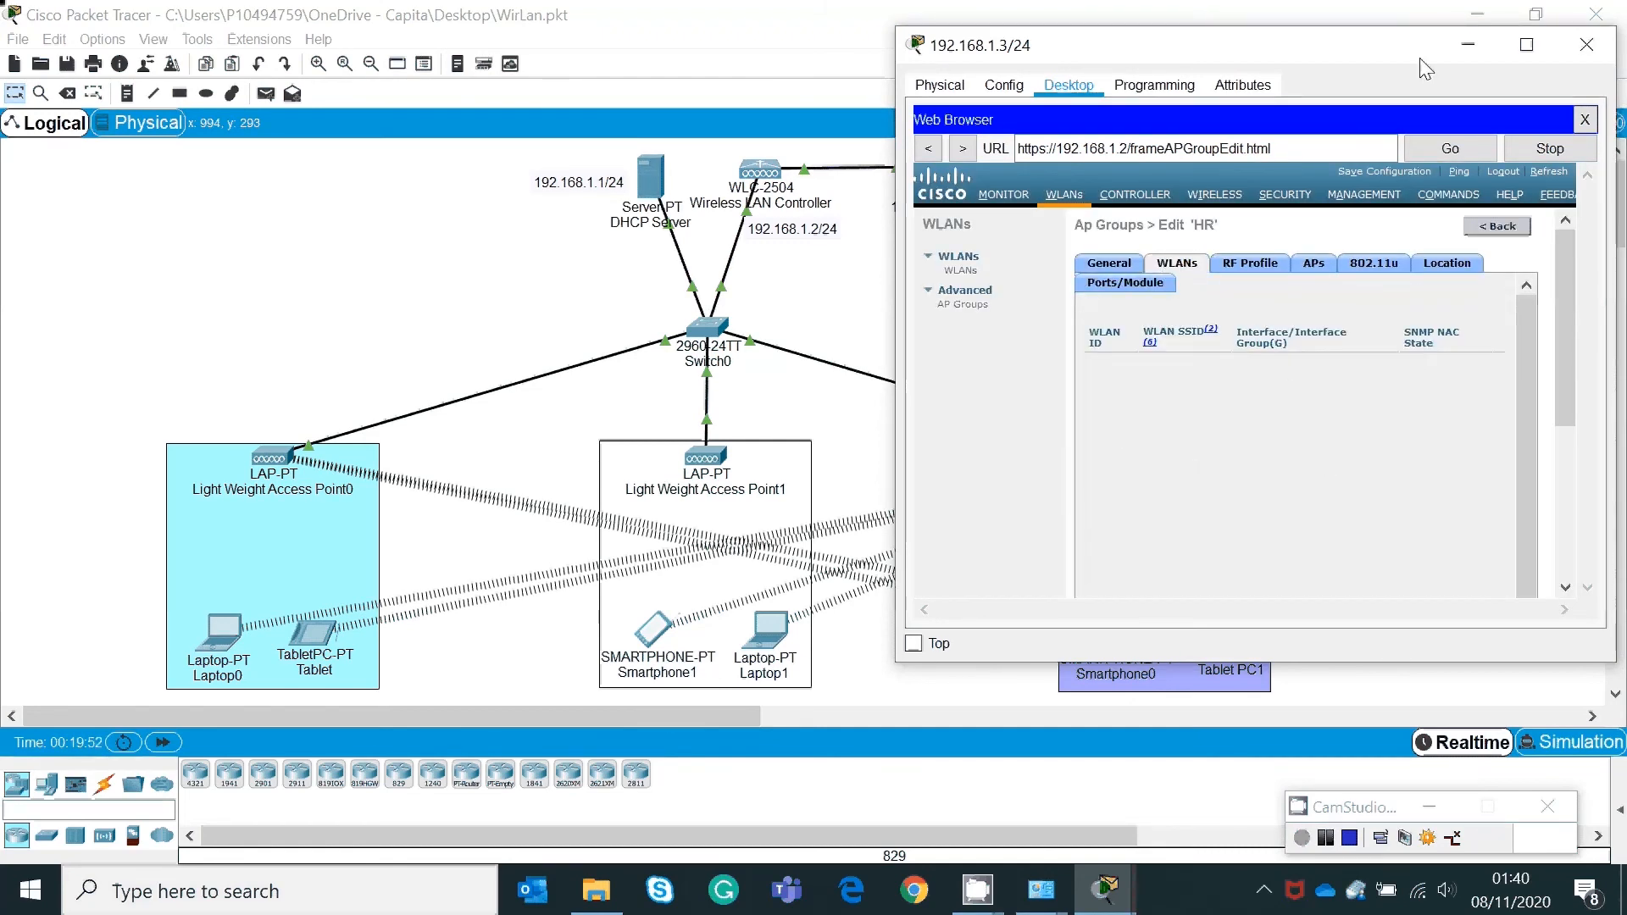
pyautogui.click(1529, 42)
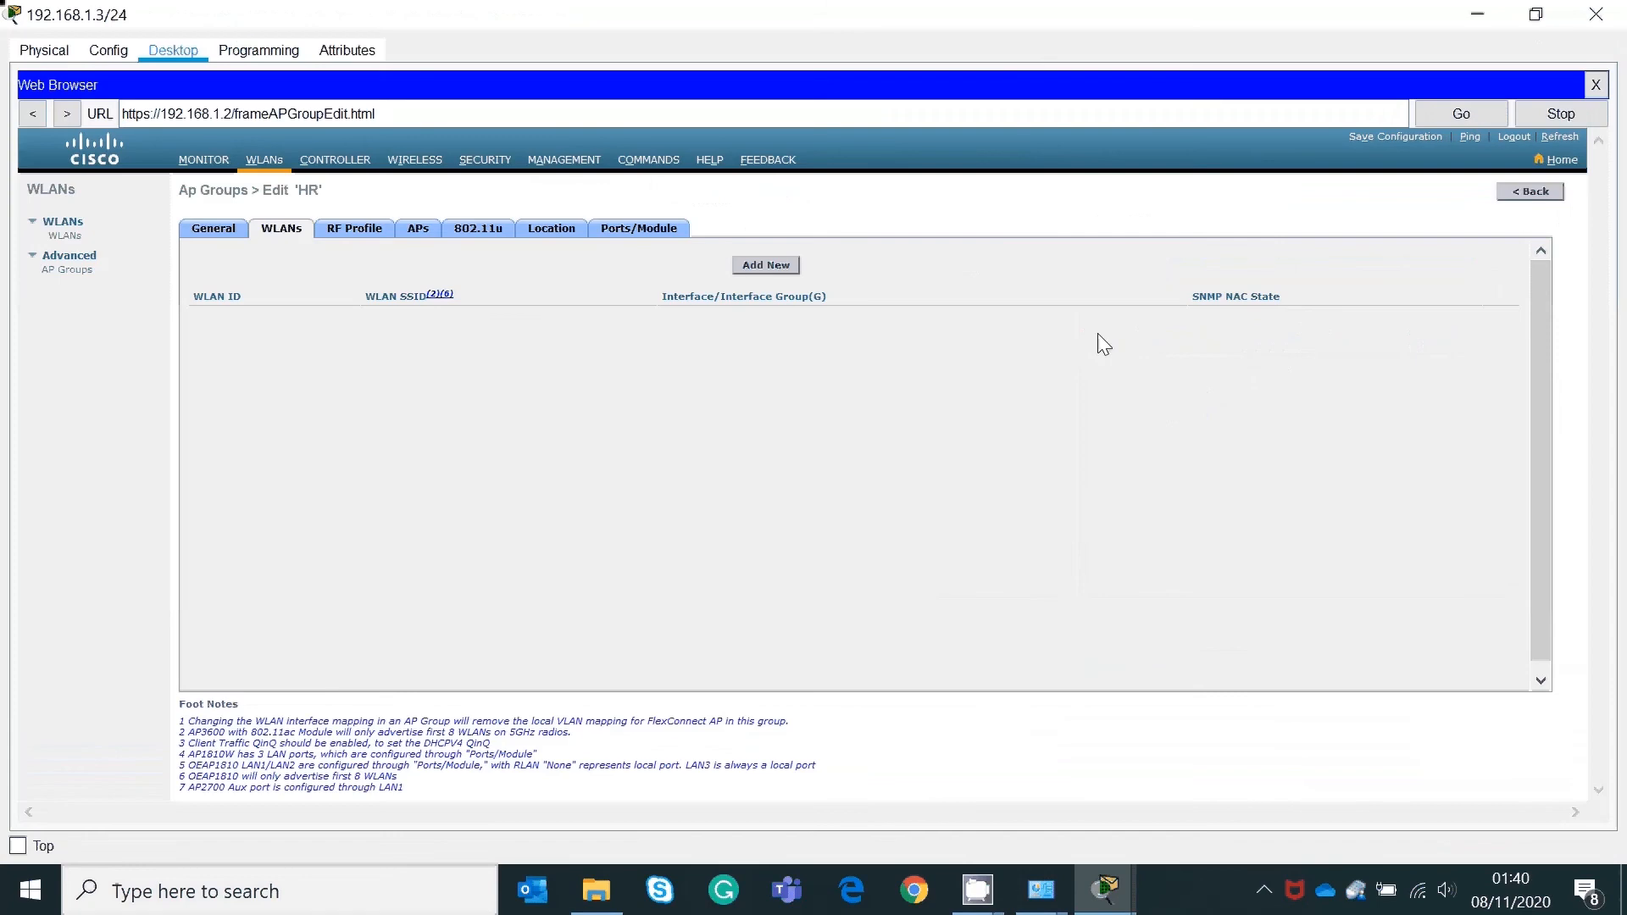
pyautogui.click(771, 267)
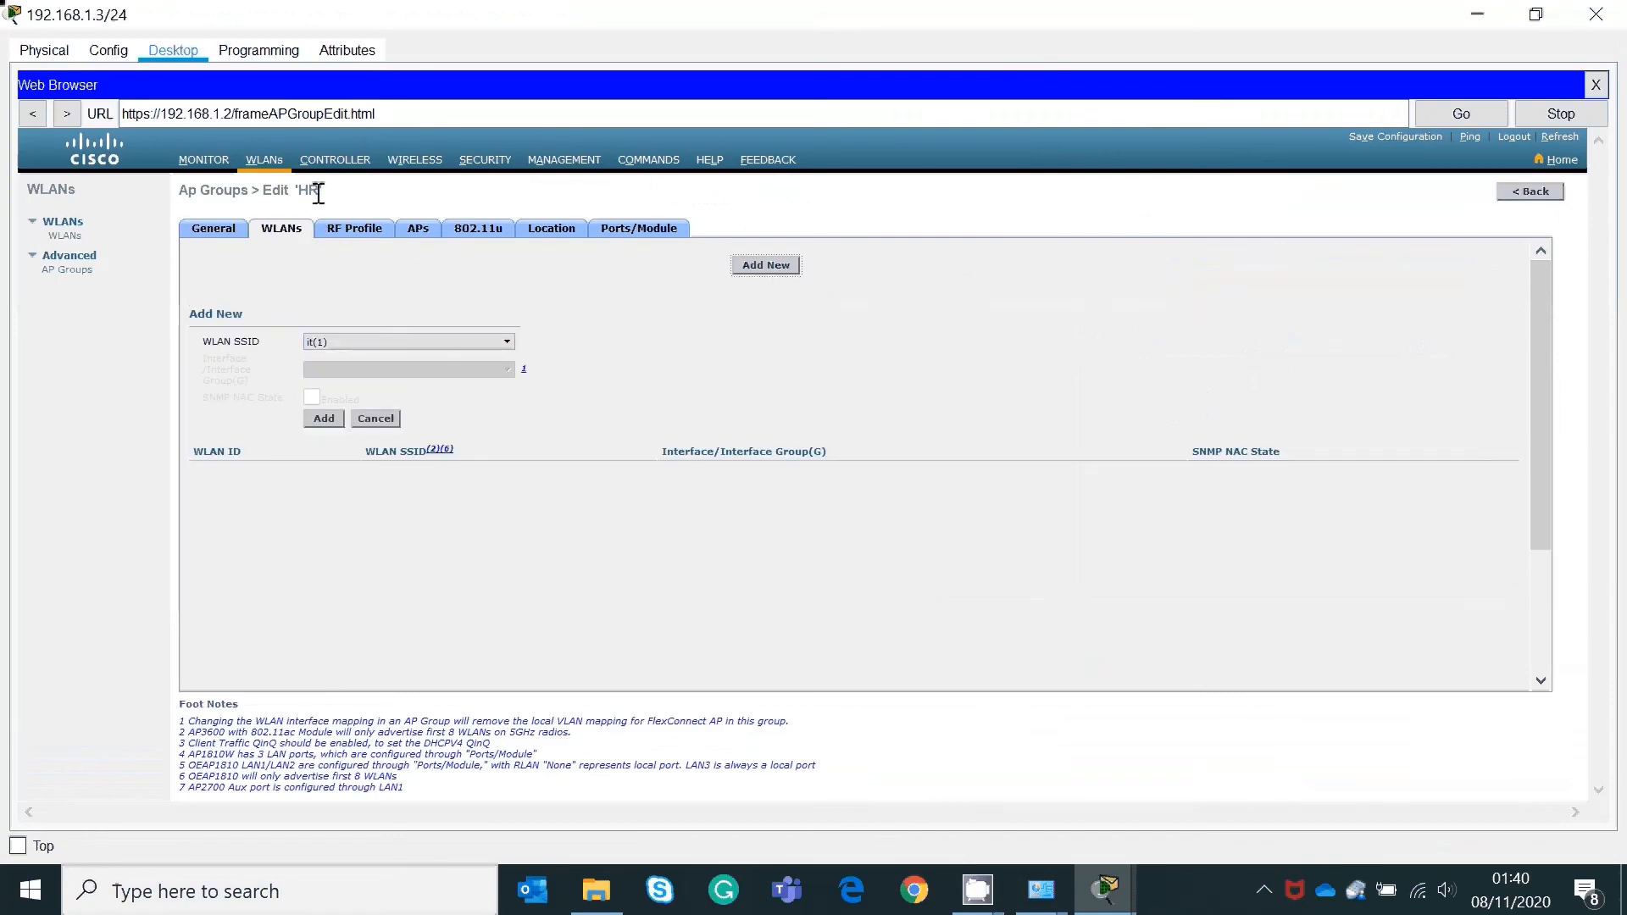
pyautogui.moveTo(319, 194); pyautogui.dragTo(300, 194)
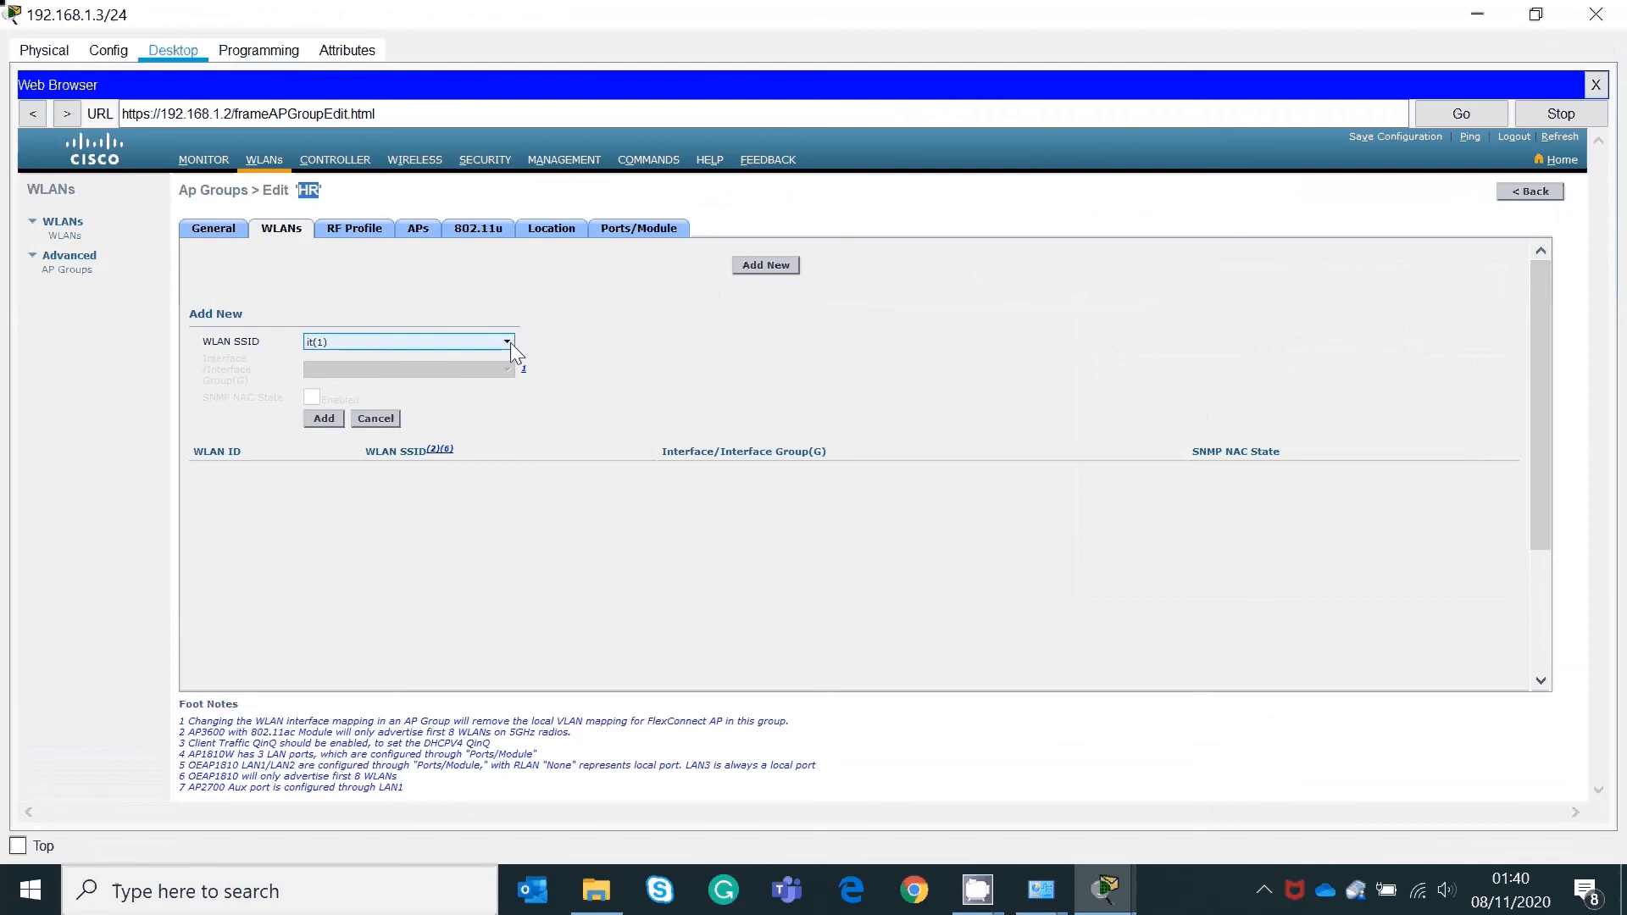
pyautogui.click(508, 342)
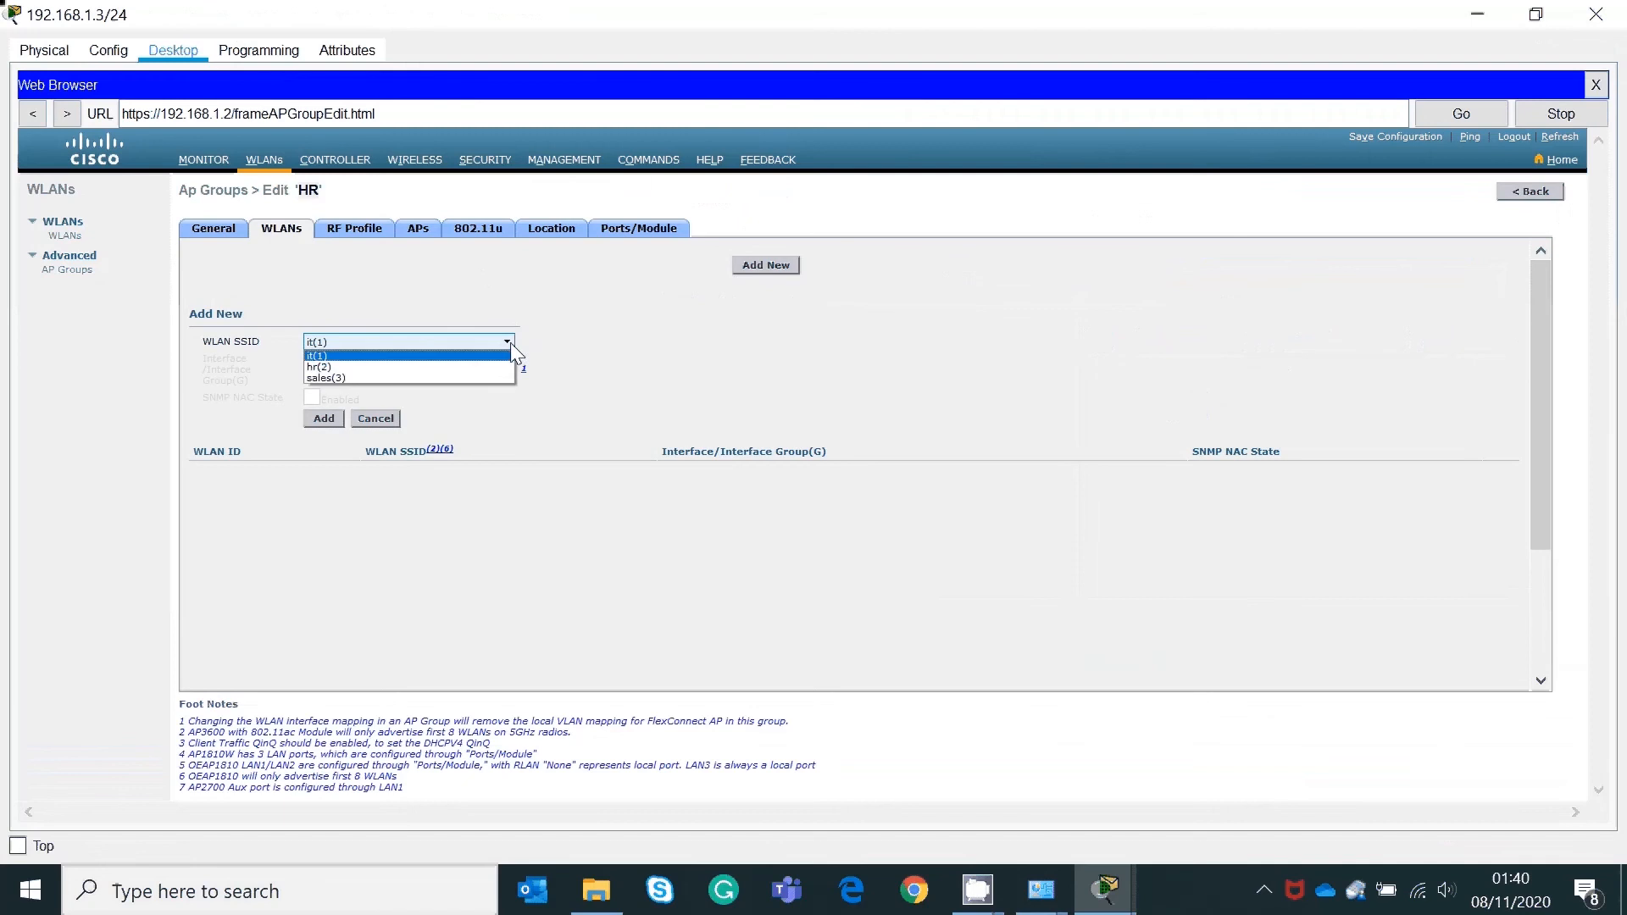
pyautogui.click(344, 366)
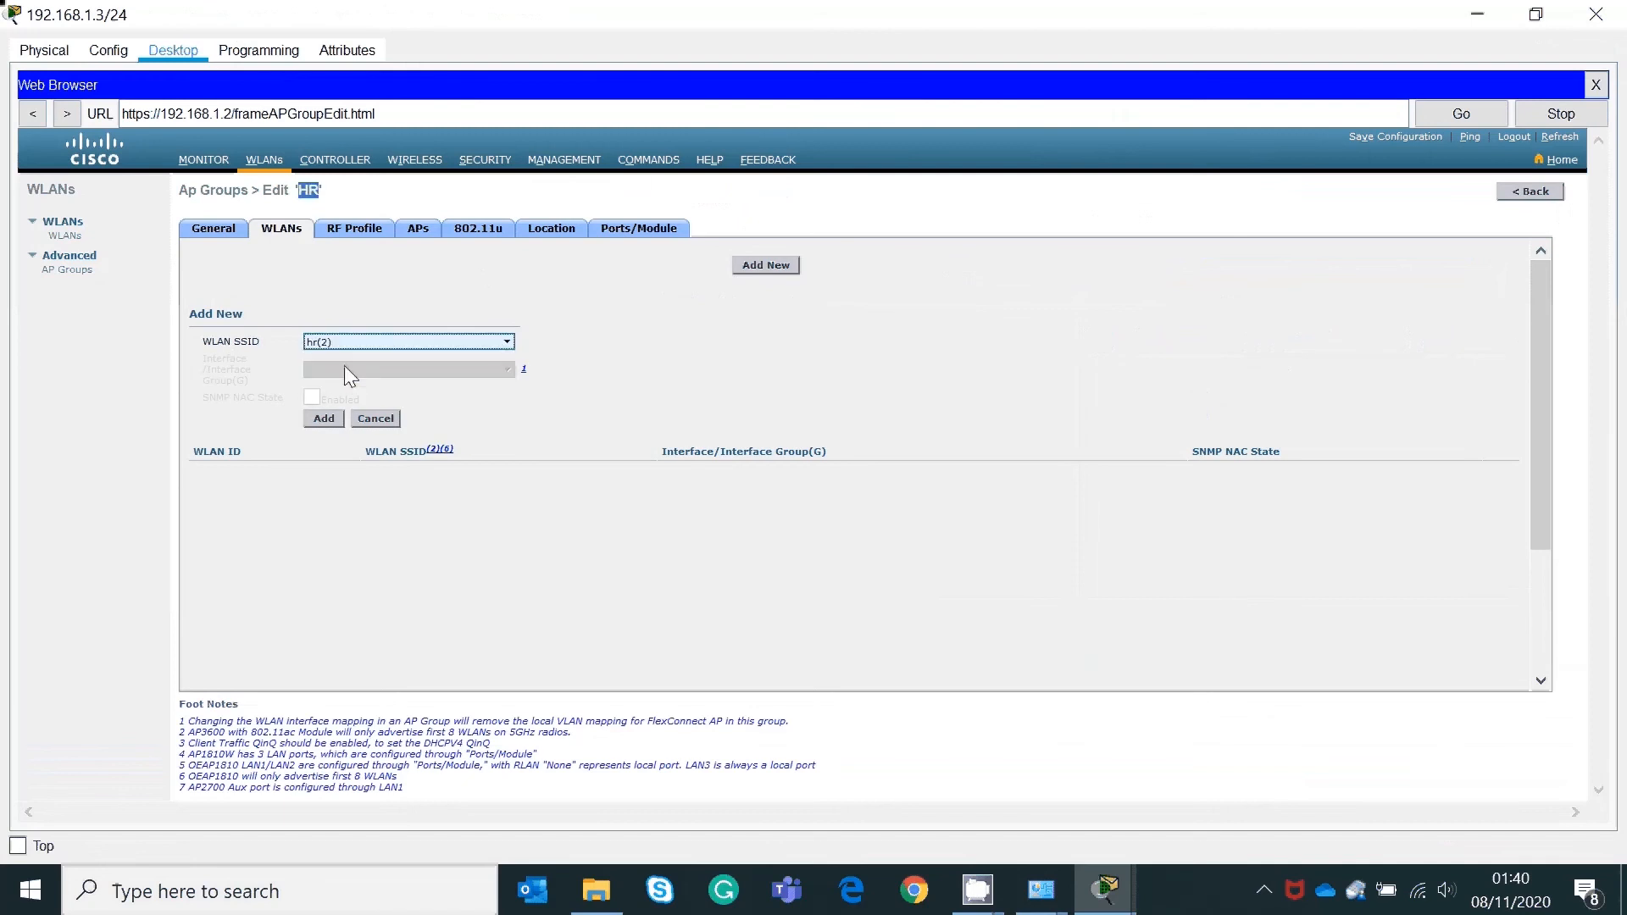
pyautogui.click(326, 419)
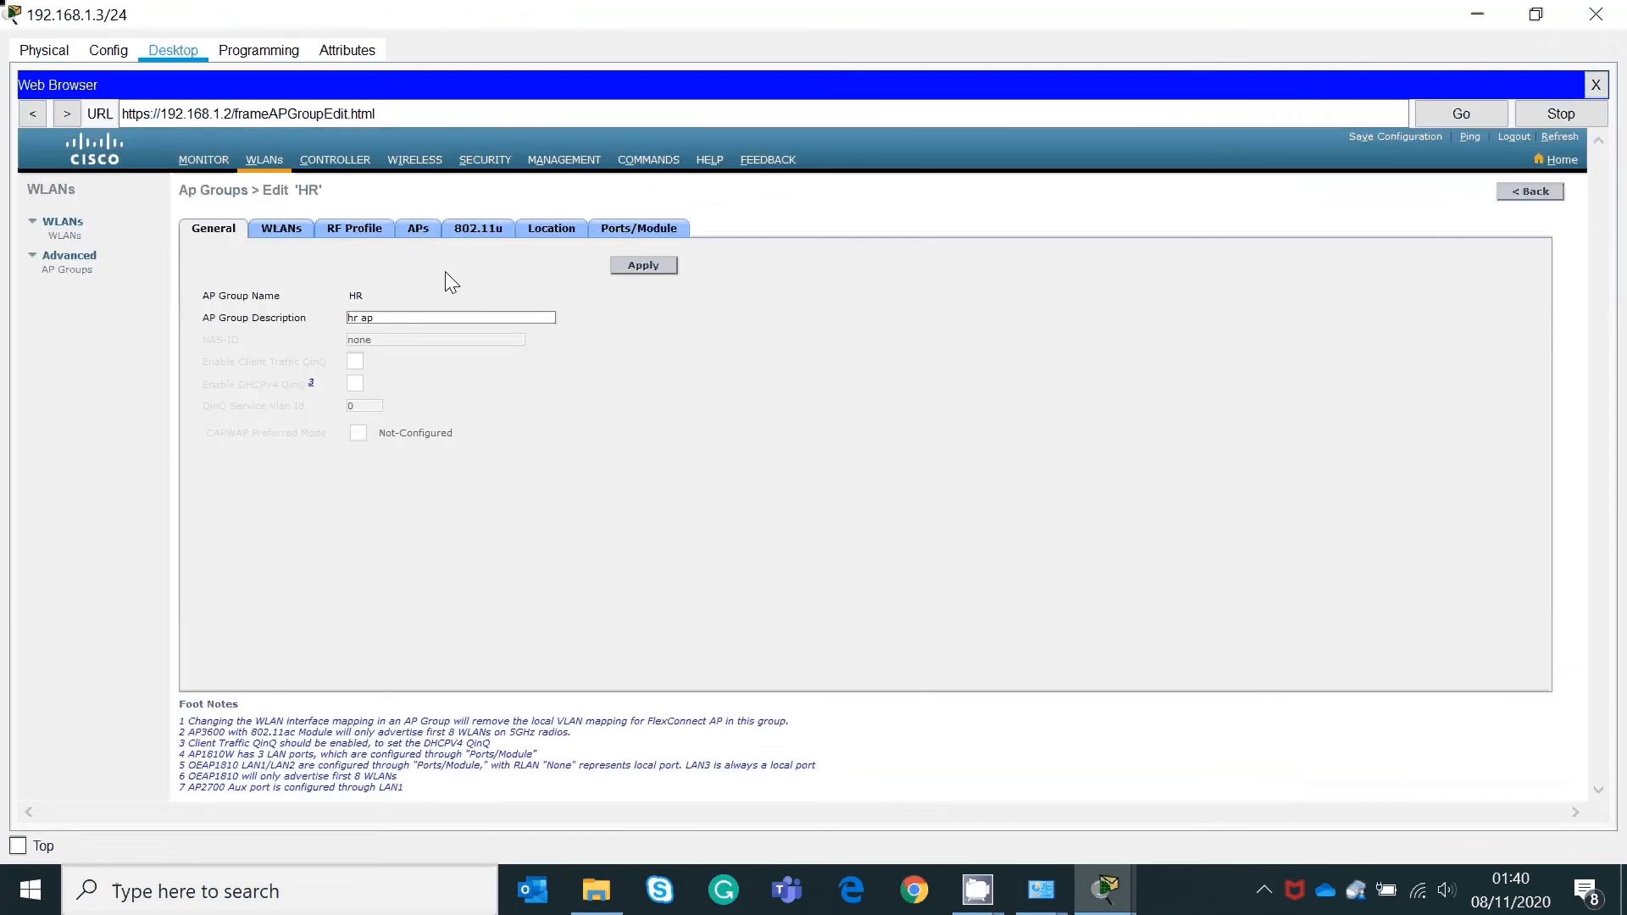
# Step: Add the first Light Weight Access Point to the HR group, then return to AP Groups
pyautogui.click(419, 232)
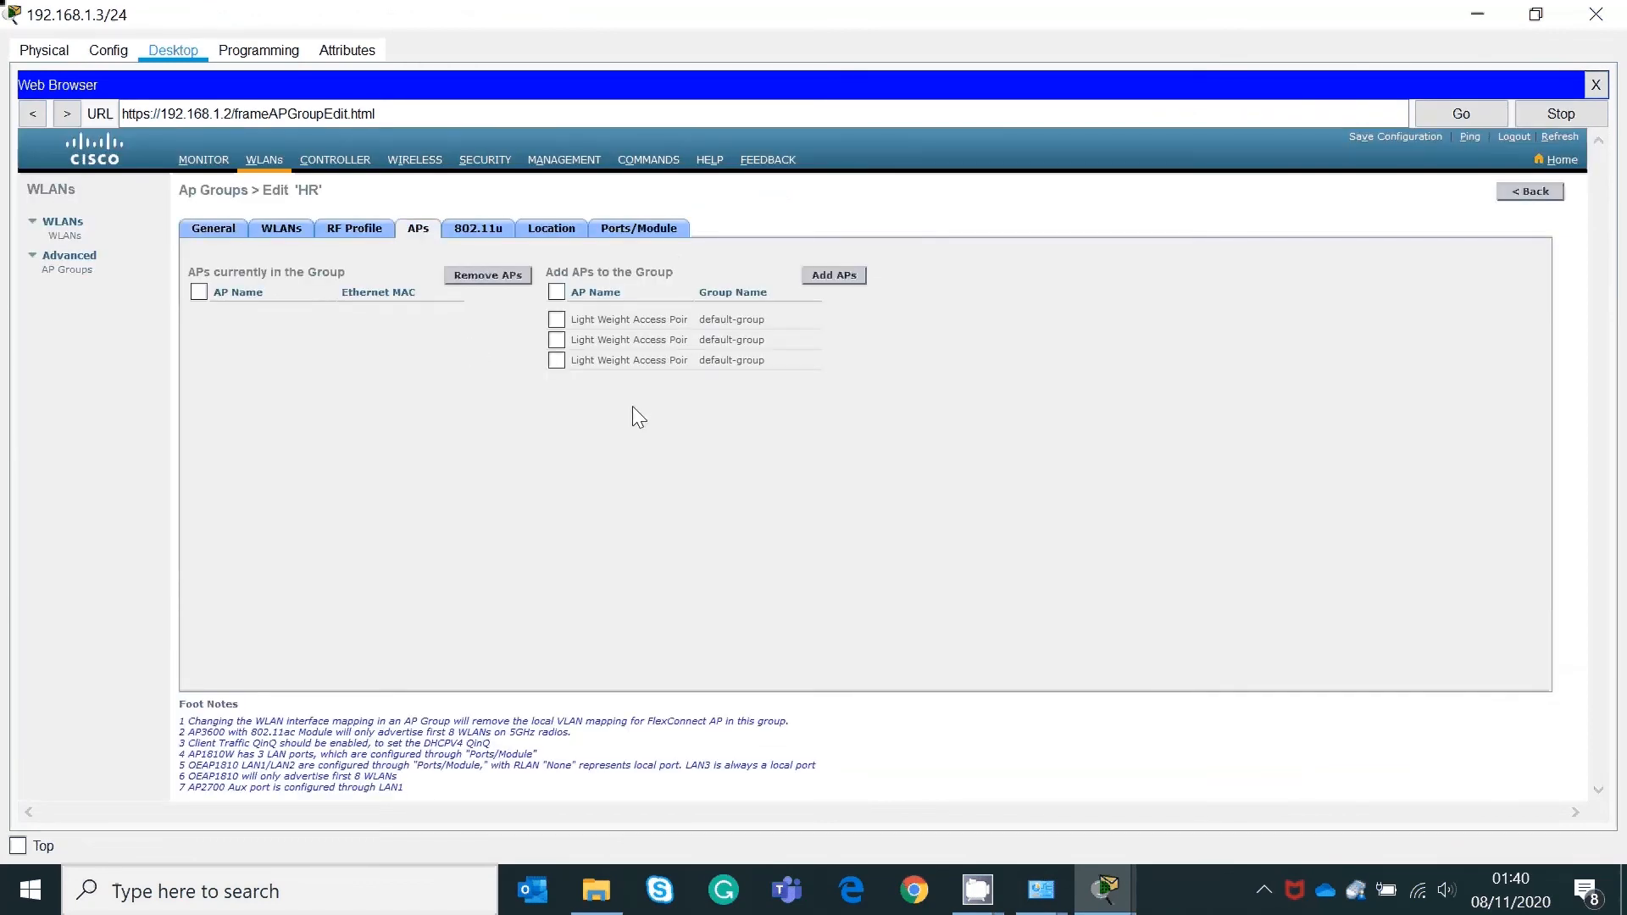
pyautogui.click(556, 318)
pyautogui.click(846, 277)
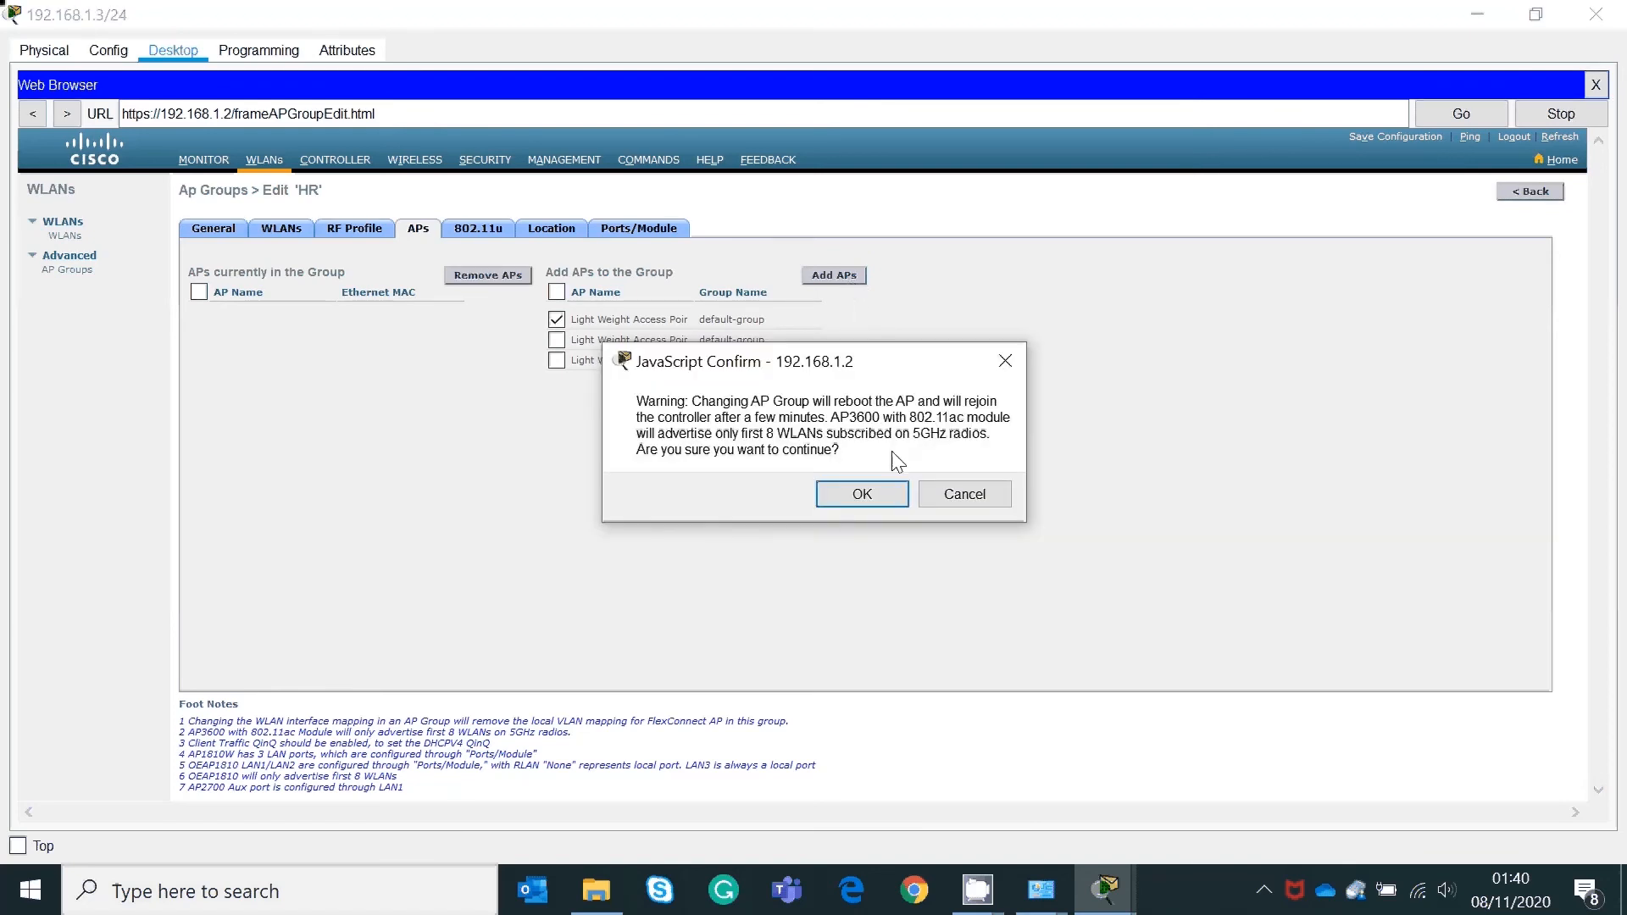
pyautogui.click(859, 492)
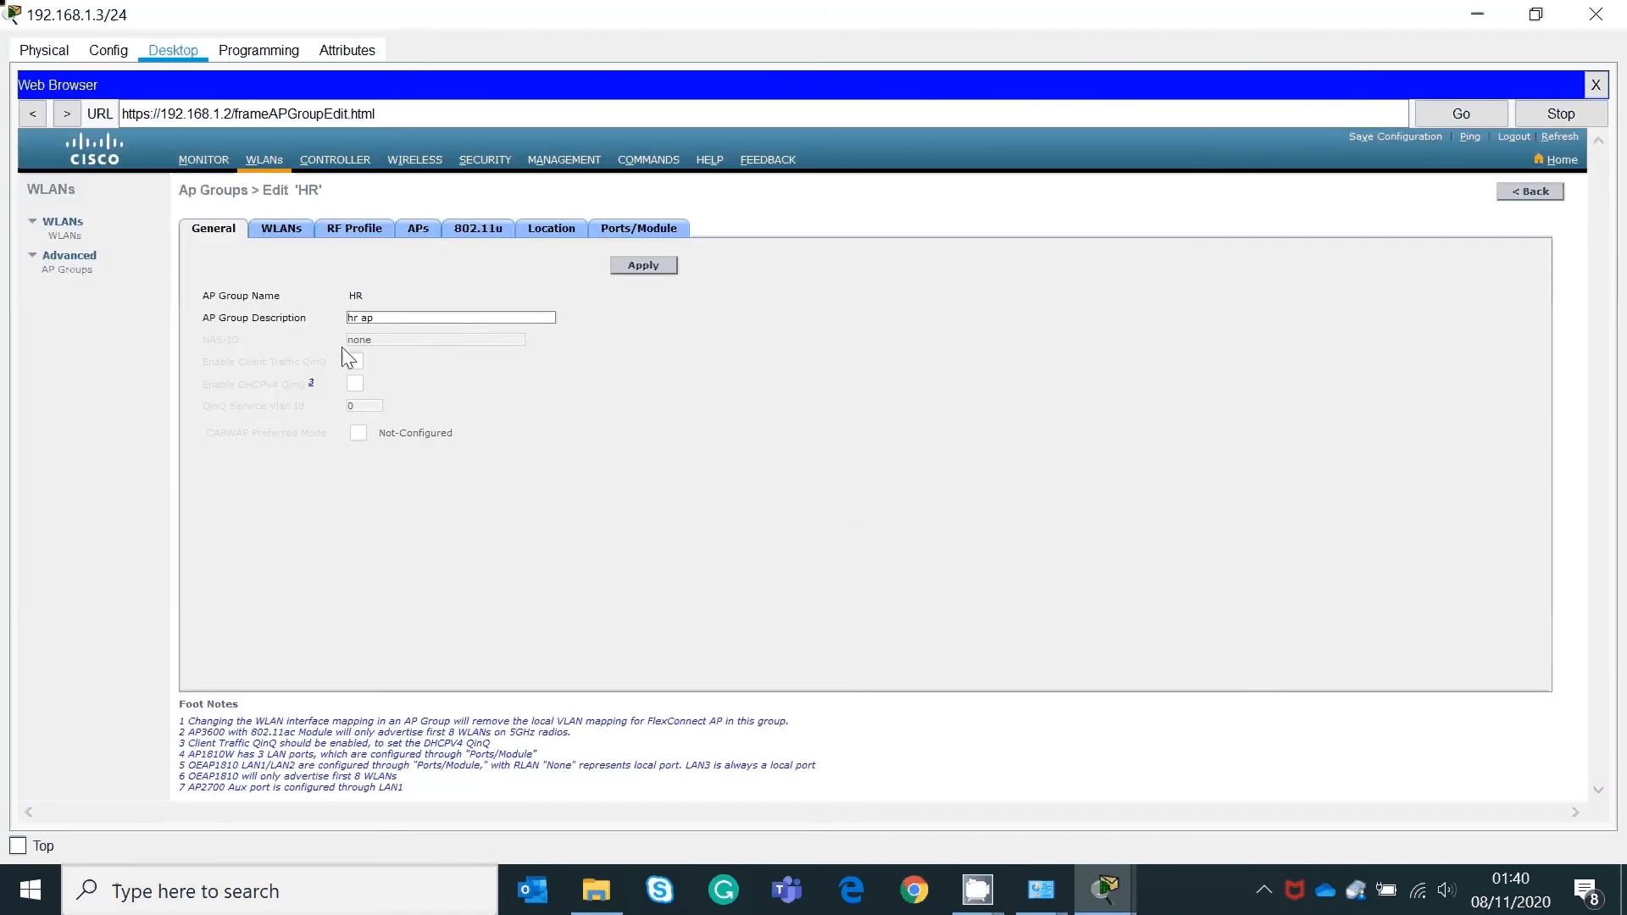
pyautogui.click(66, 269)
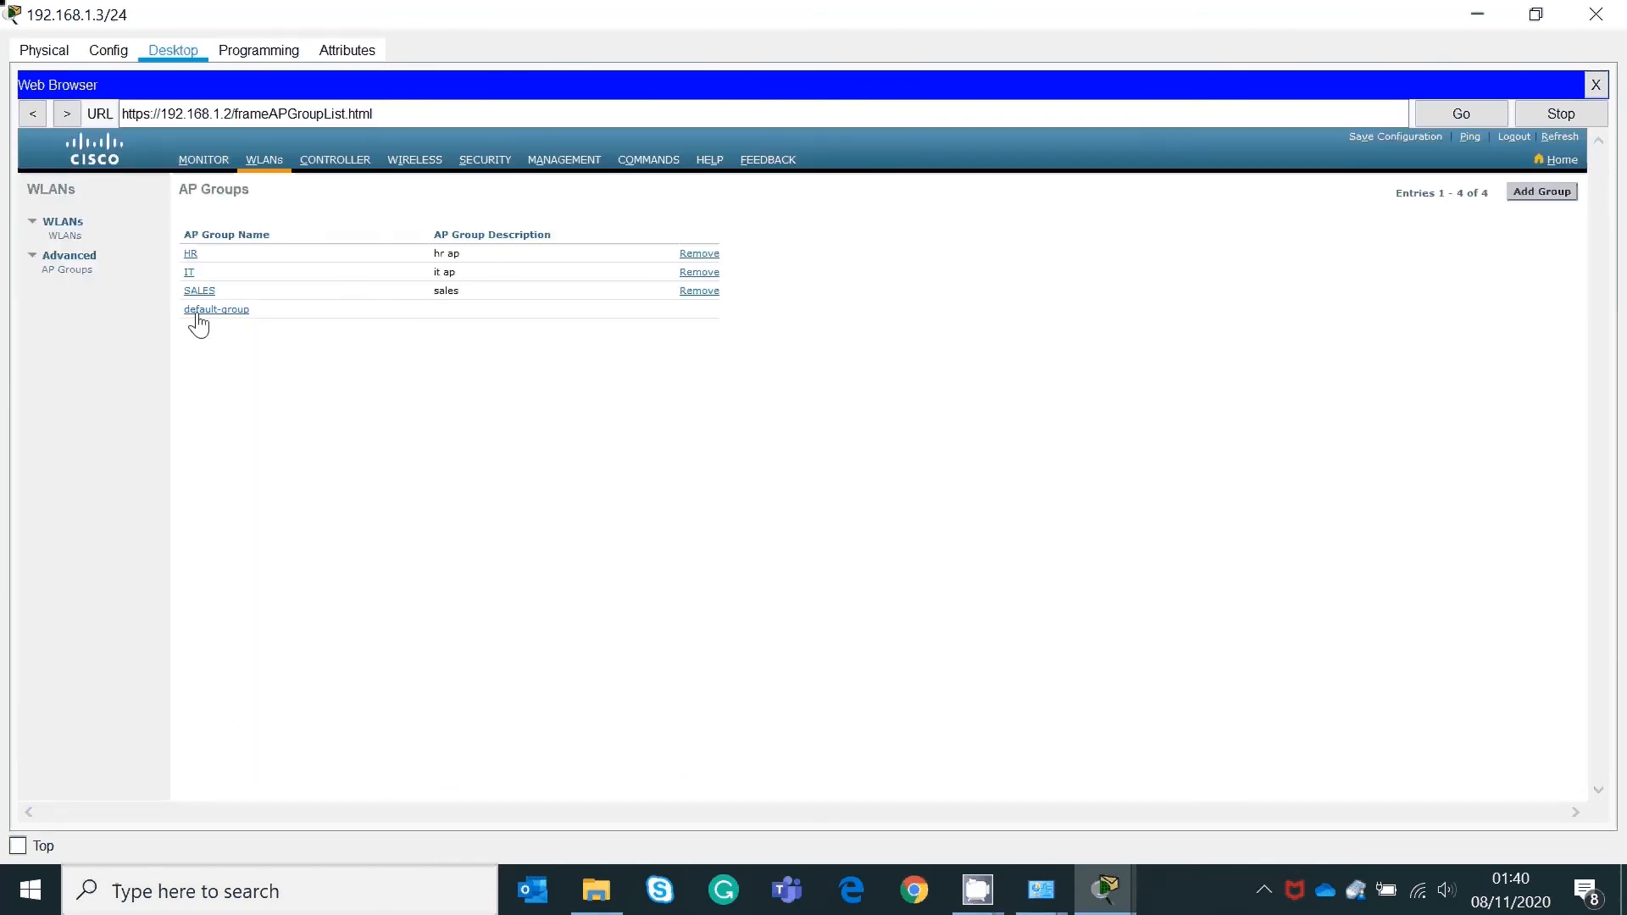
# Step: Map the it(1) WLAN to the IT AP group
pyautogui.click(190, 272)
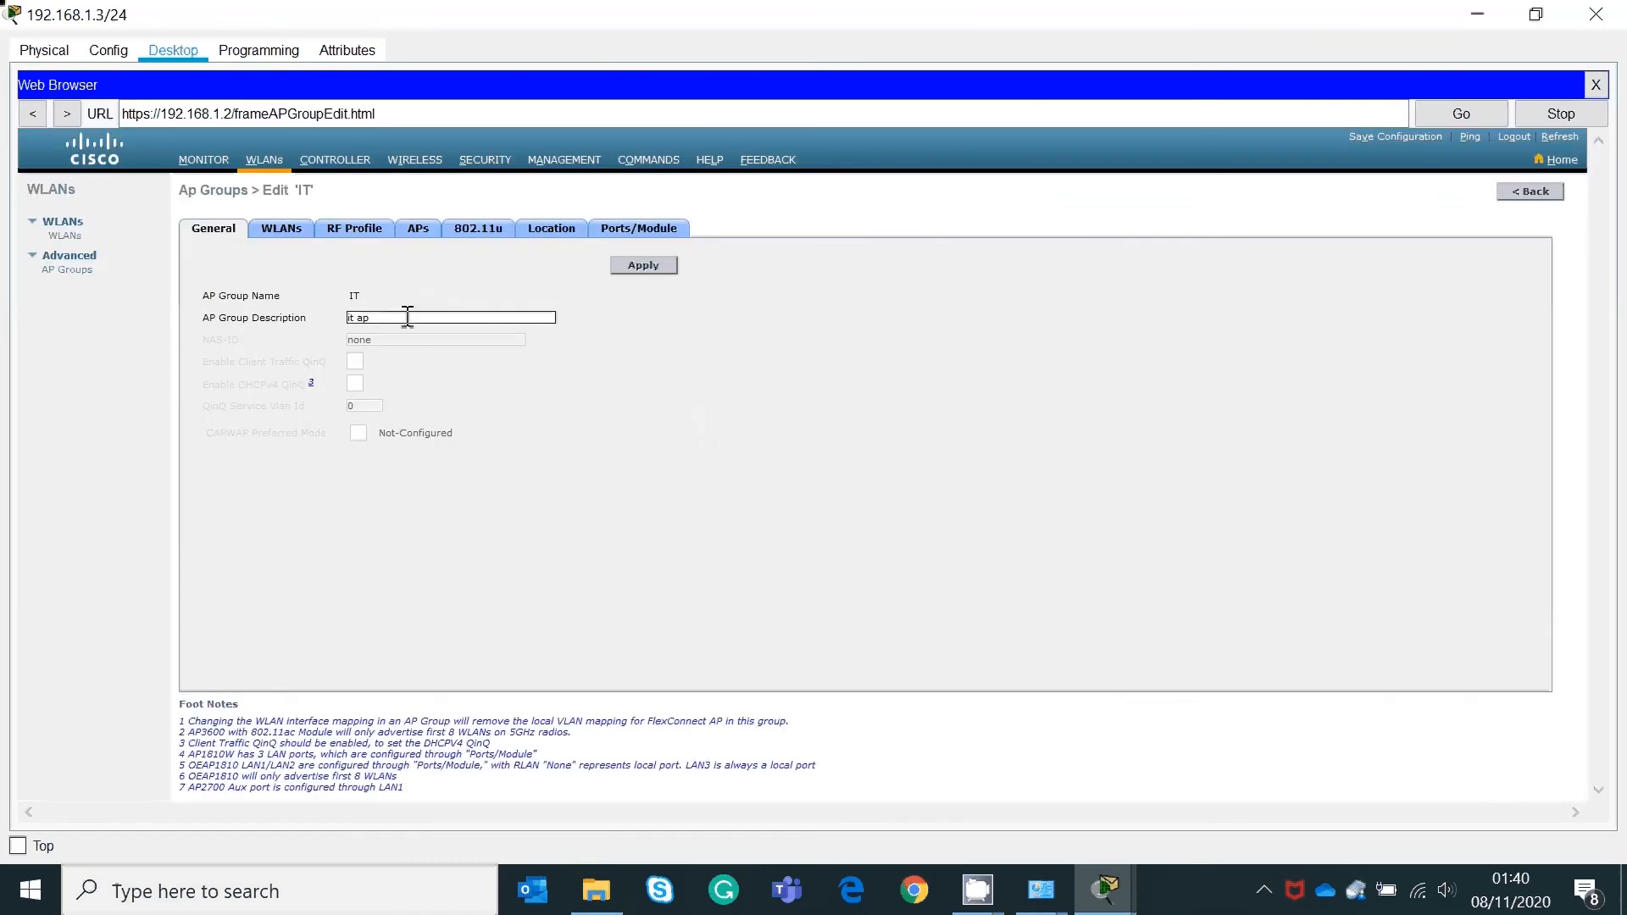
pyautogui.click(286, 232)
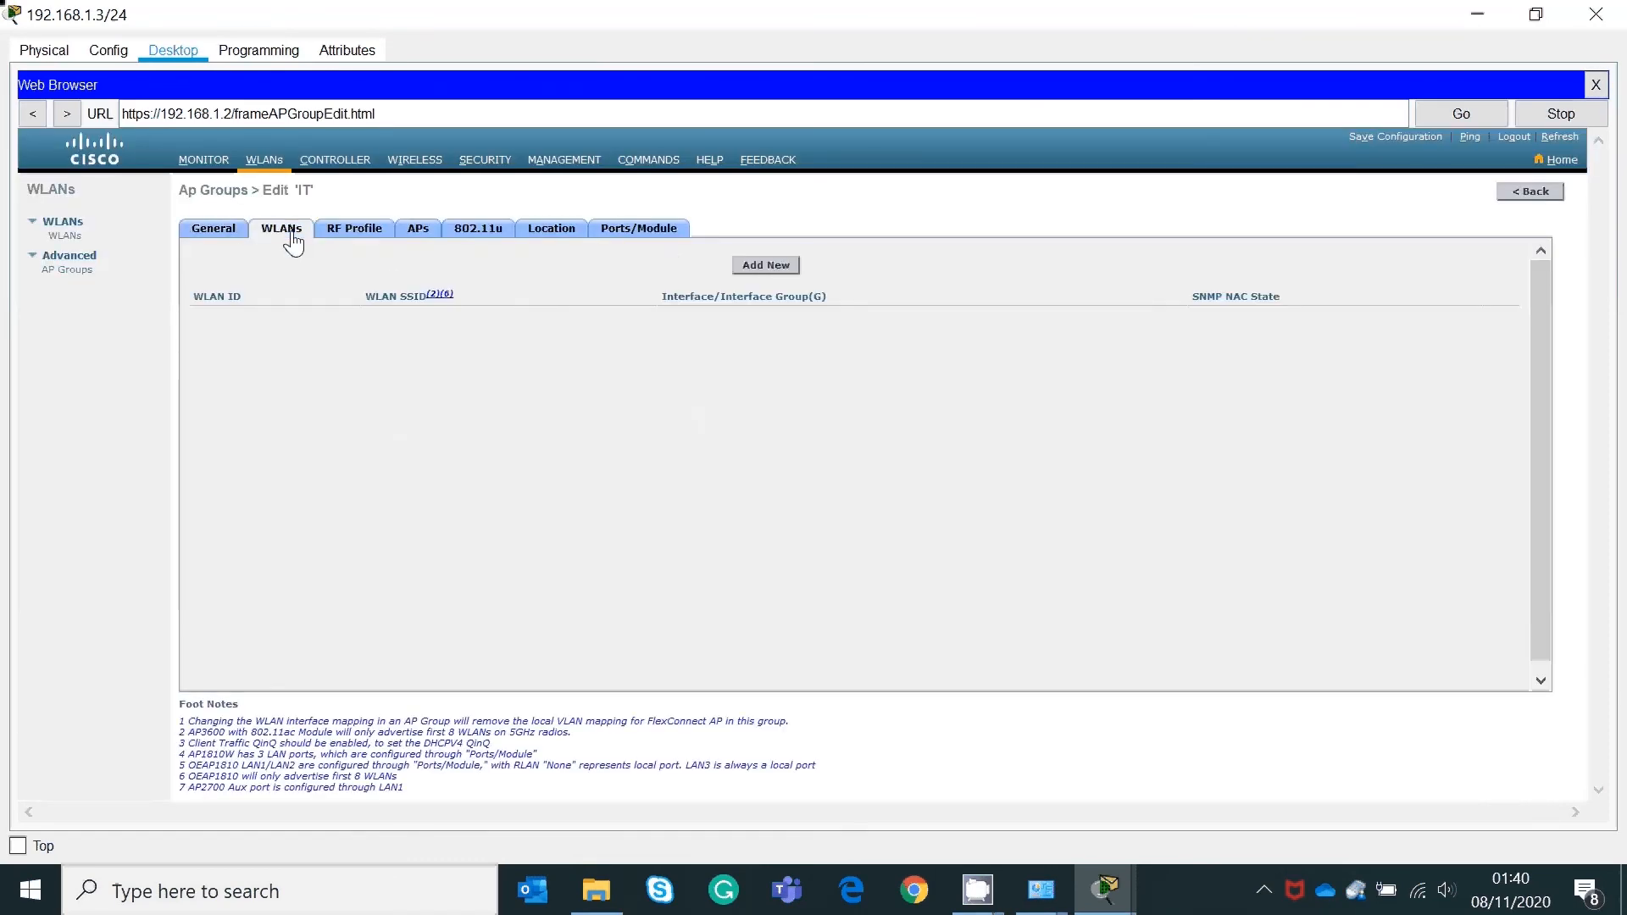
pyautogui.click(770, 266)
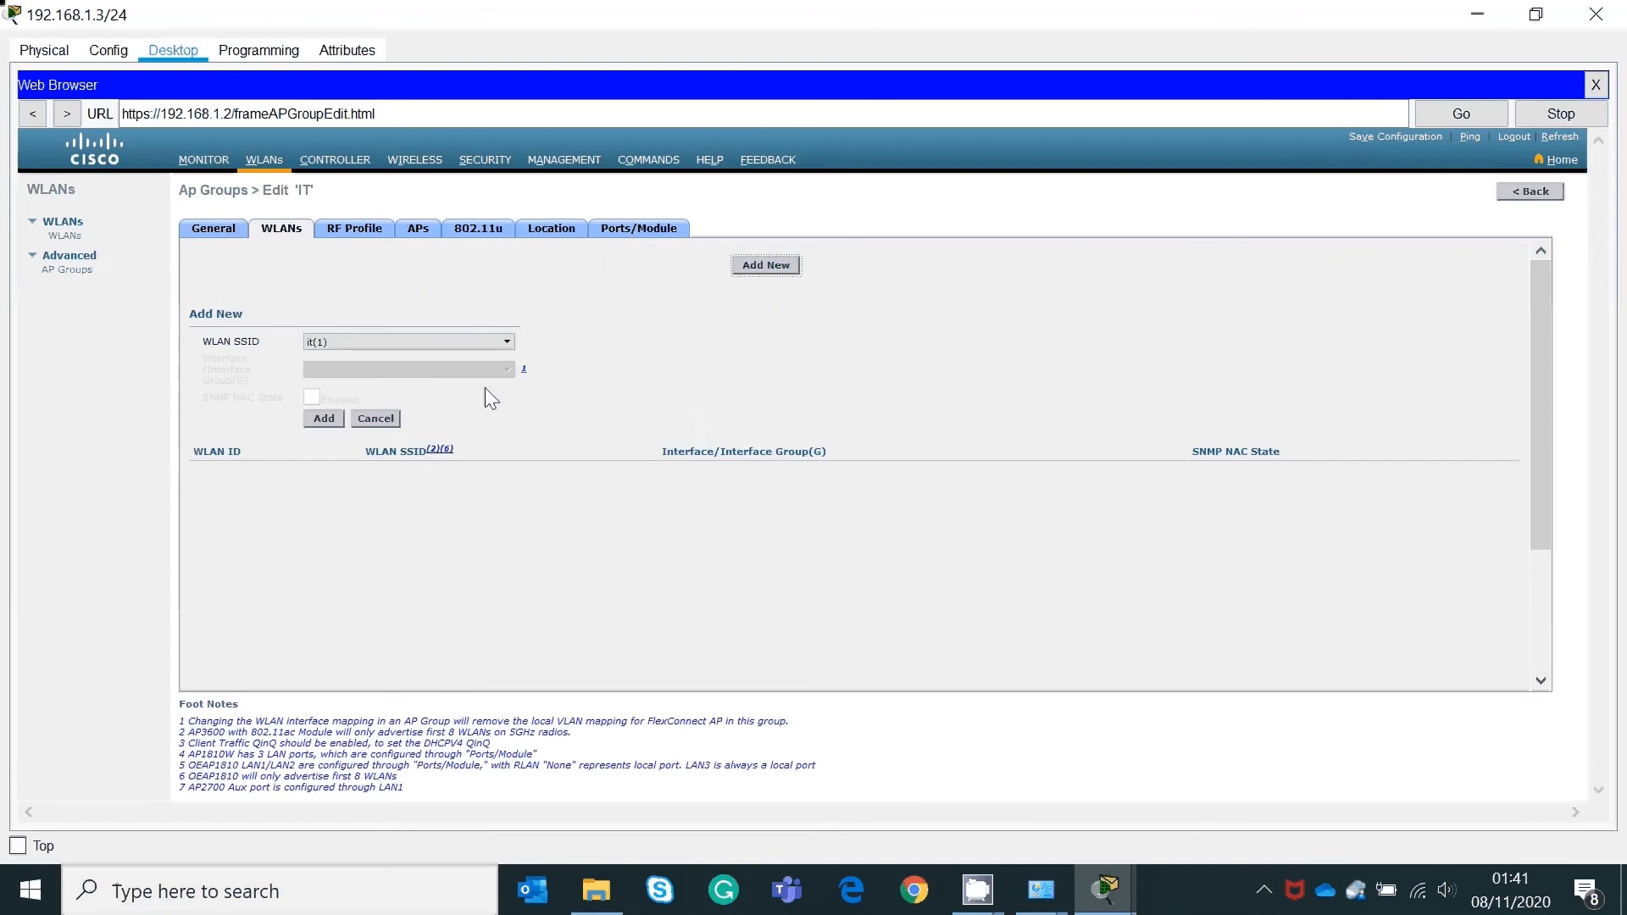
pyautogui.click(327, 418)
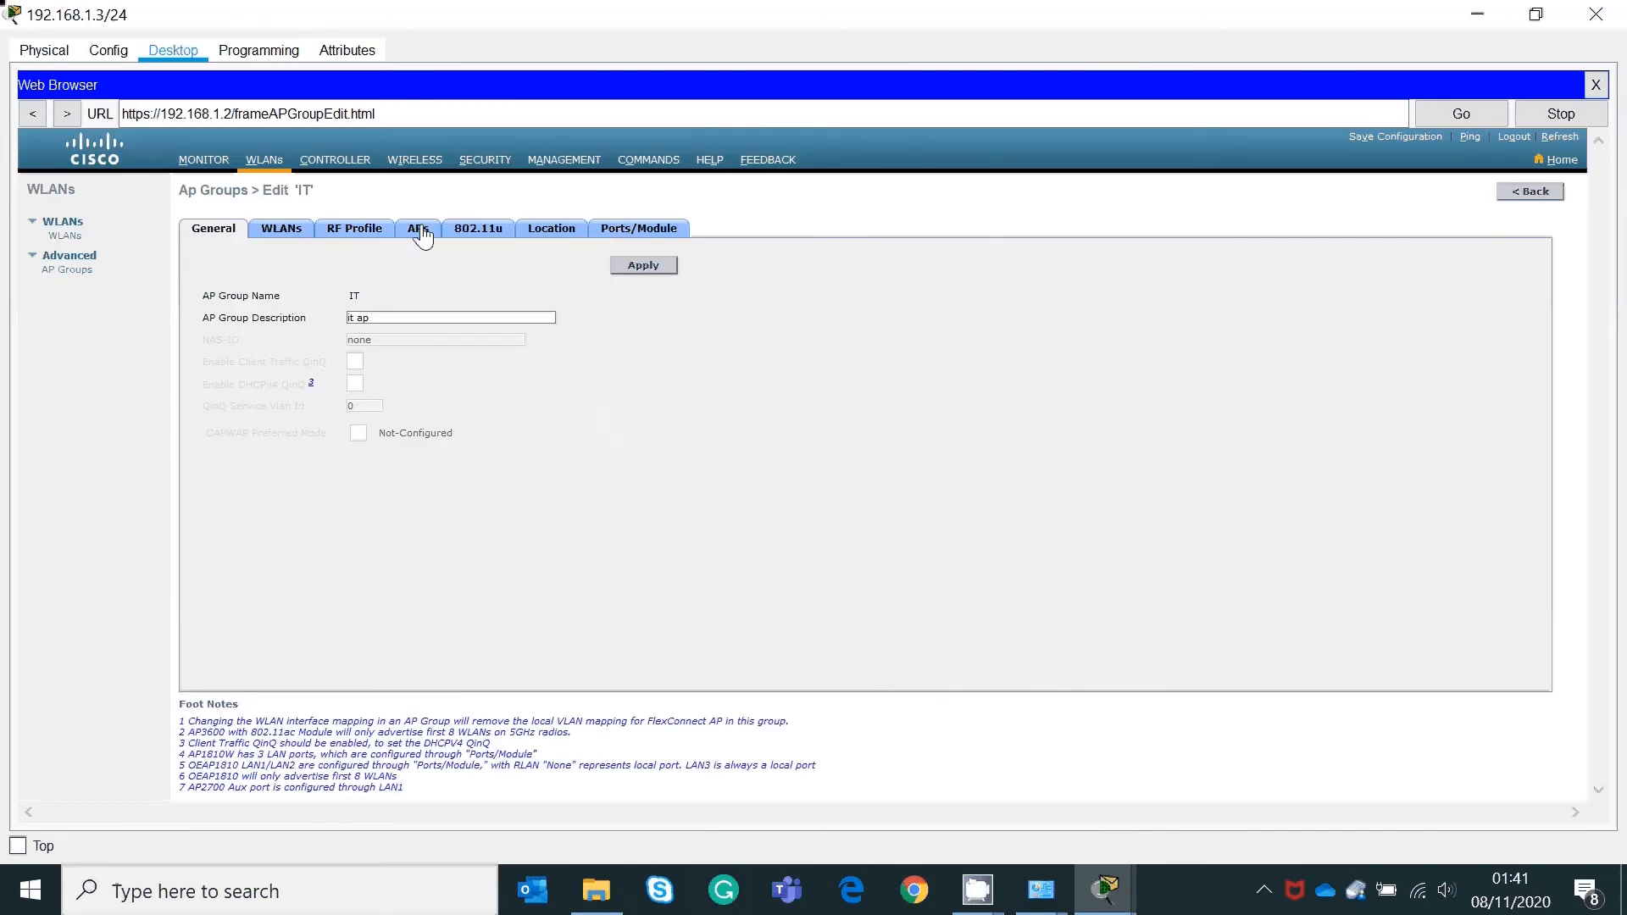
# Step: Add the second lightweight access point to the IT group, accepting the reboot warning
pyautogui.click(420, 234)
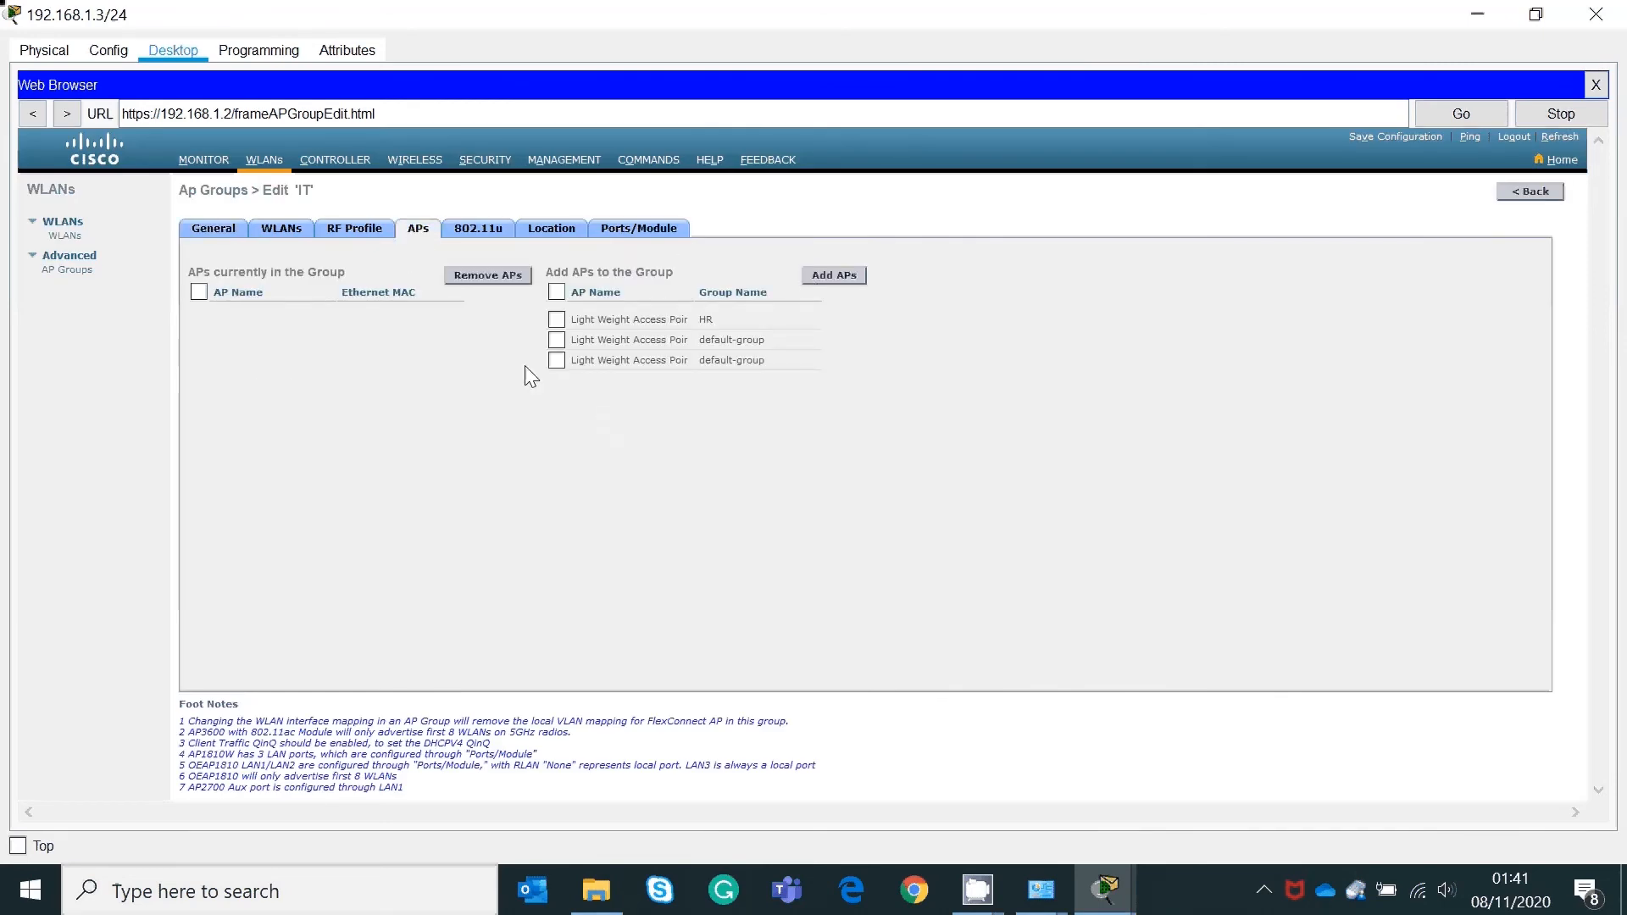
pyautogui.click(557, 341)
pyautogui.click(836, 274)
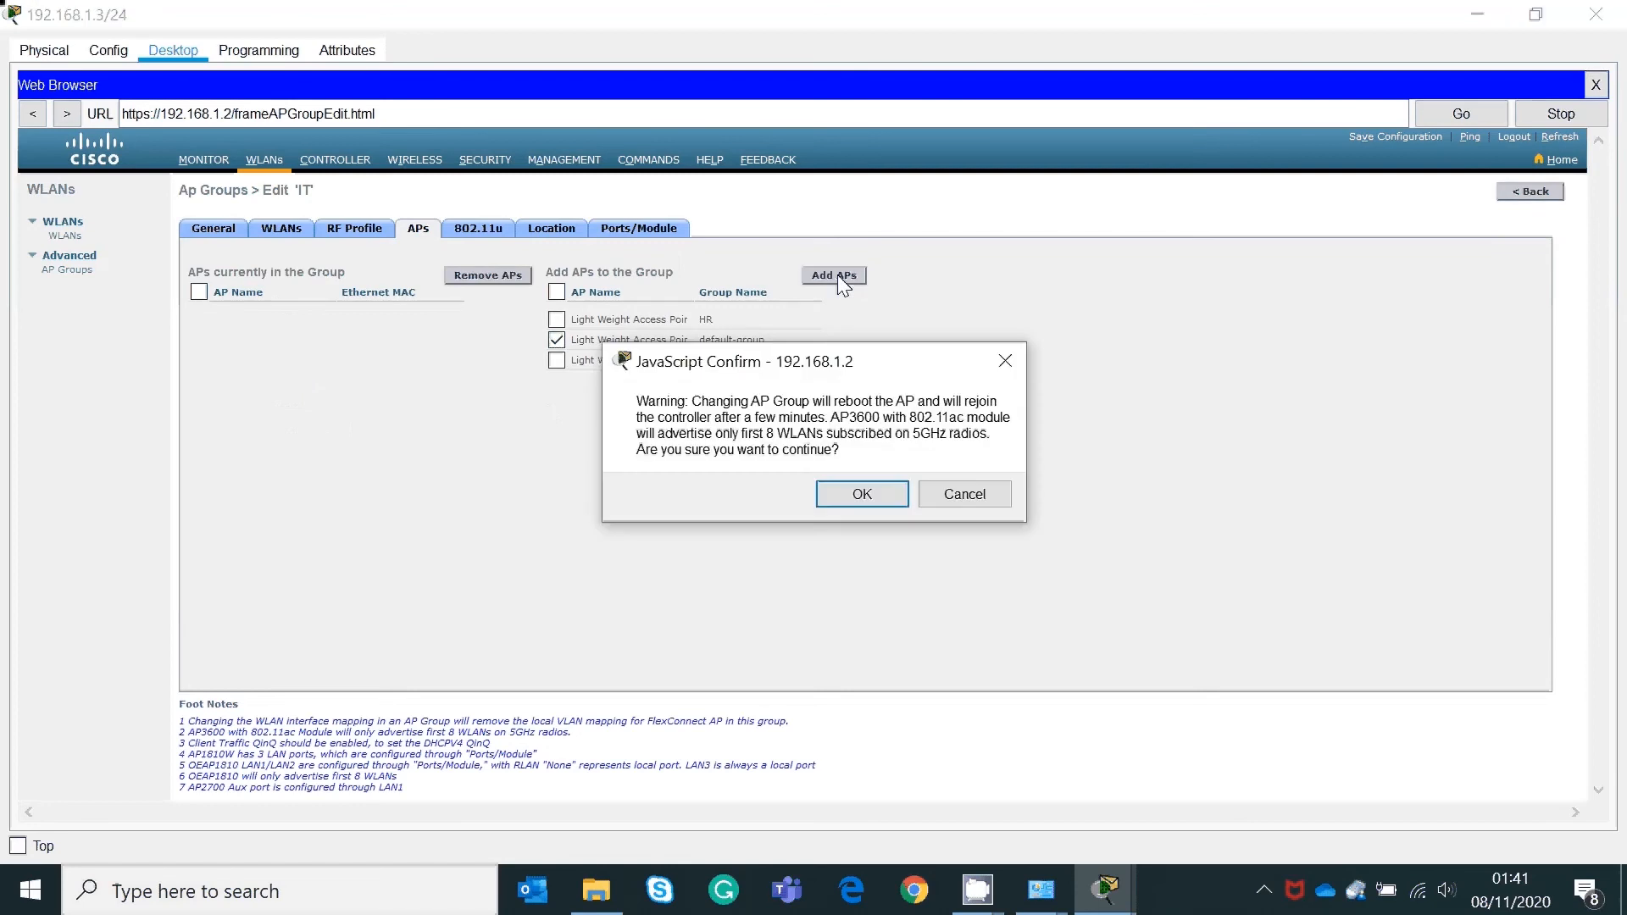
pyautogui.click(872, 493)
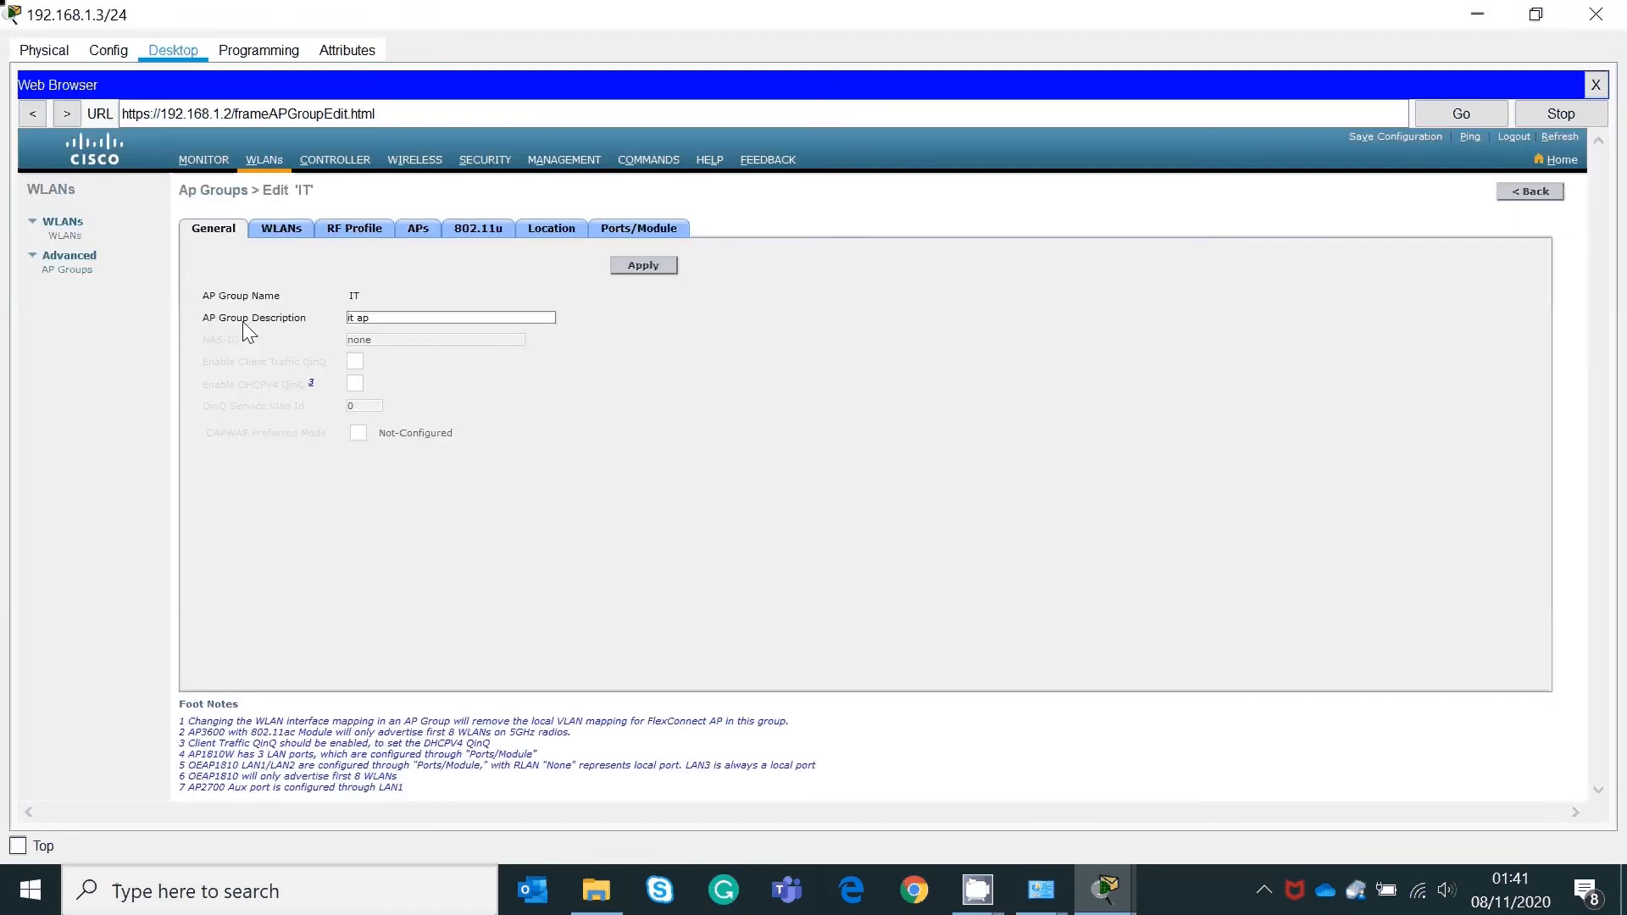
pyautogui.click(66, 271)
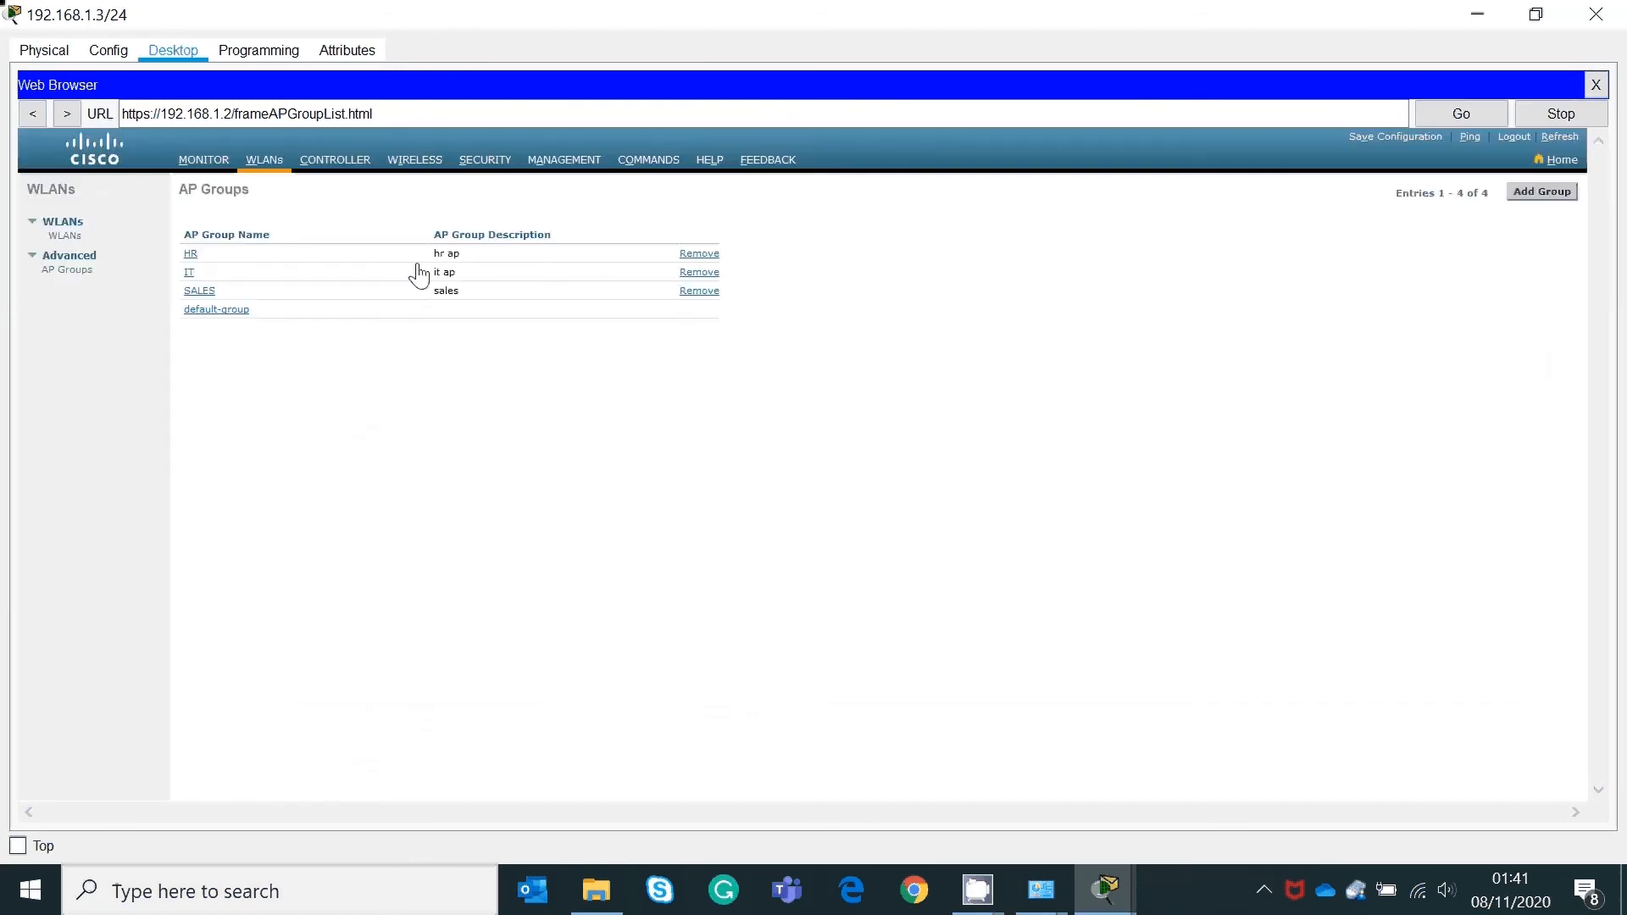
# Step: Add the third access point from the default group to SALES, accepting the reboot warning
pyautogui.click(208, 293)
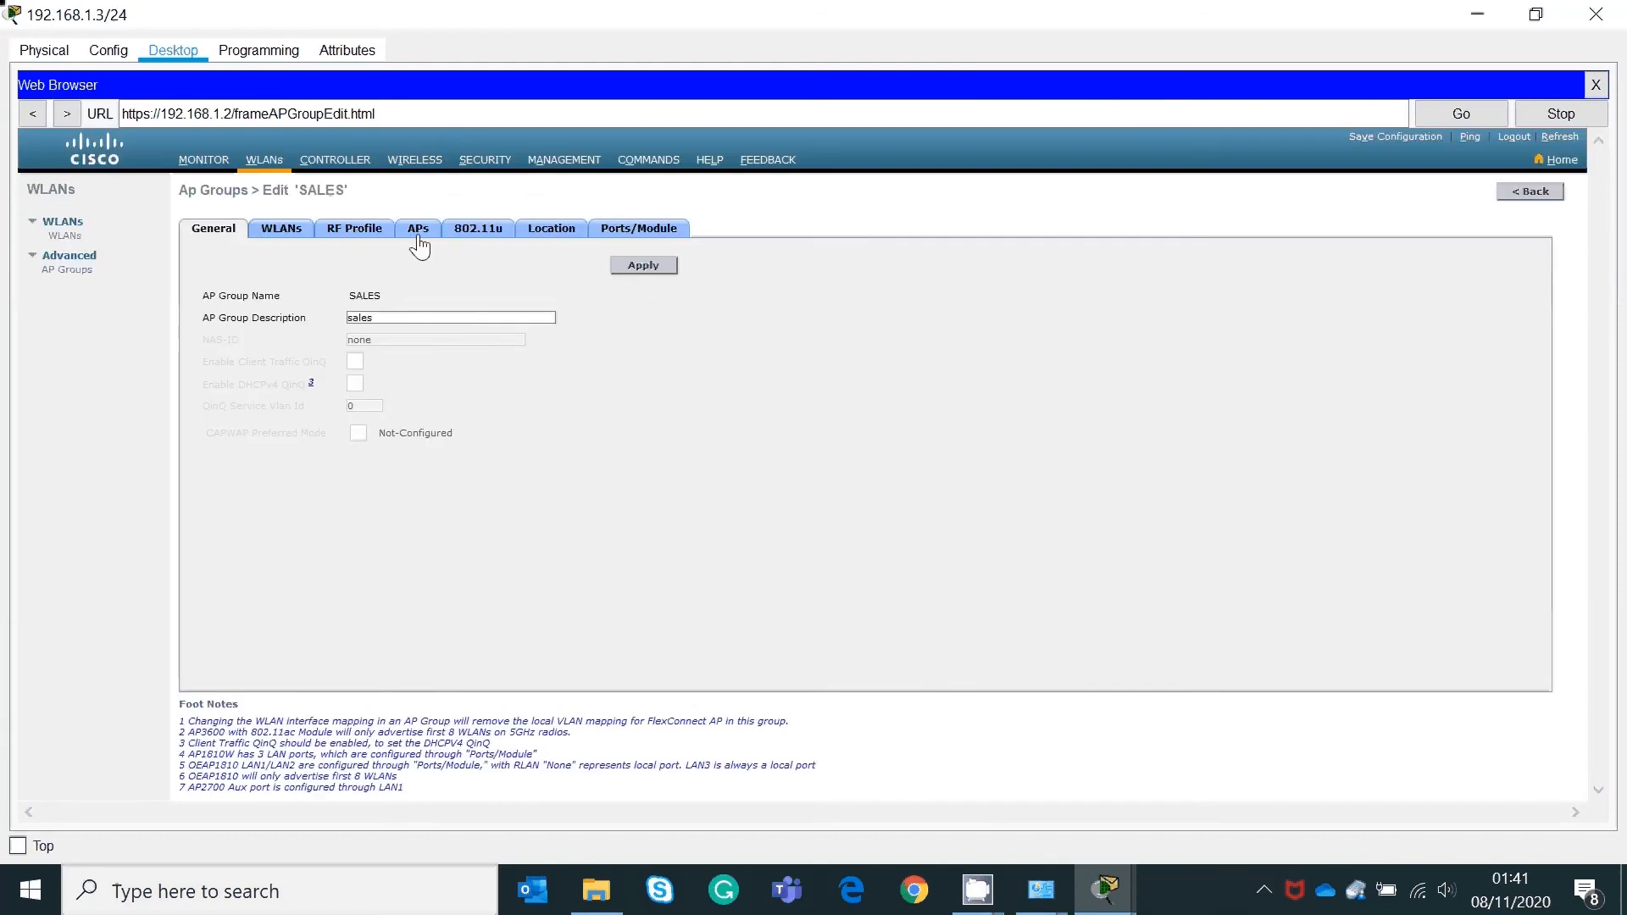
pyautogui.click(416, 236)
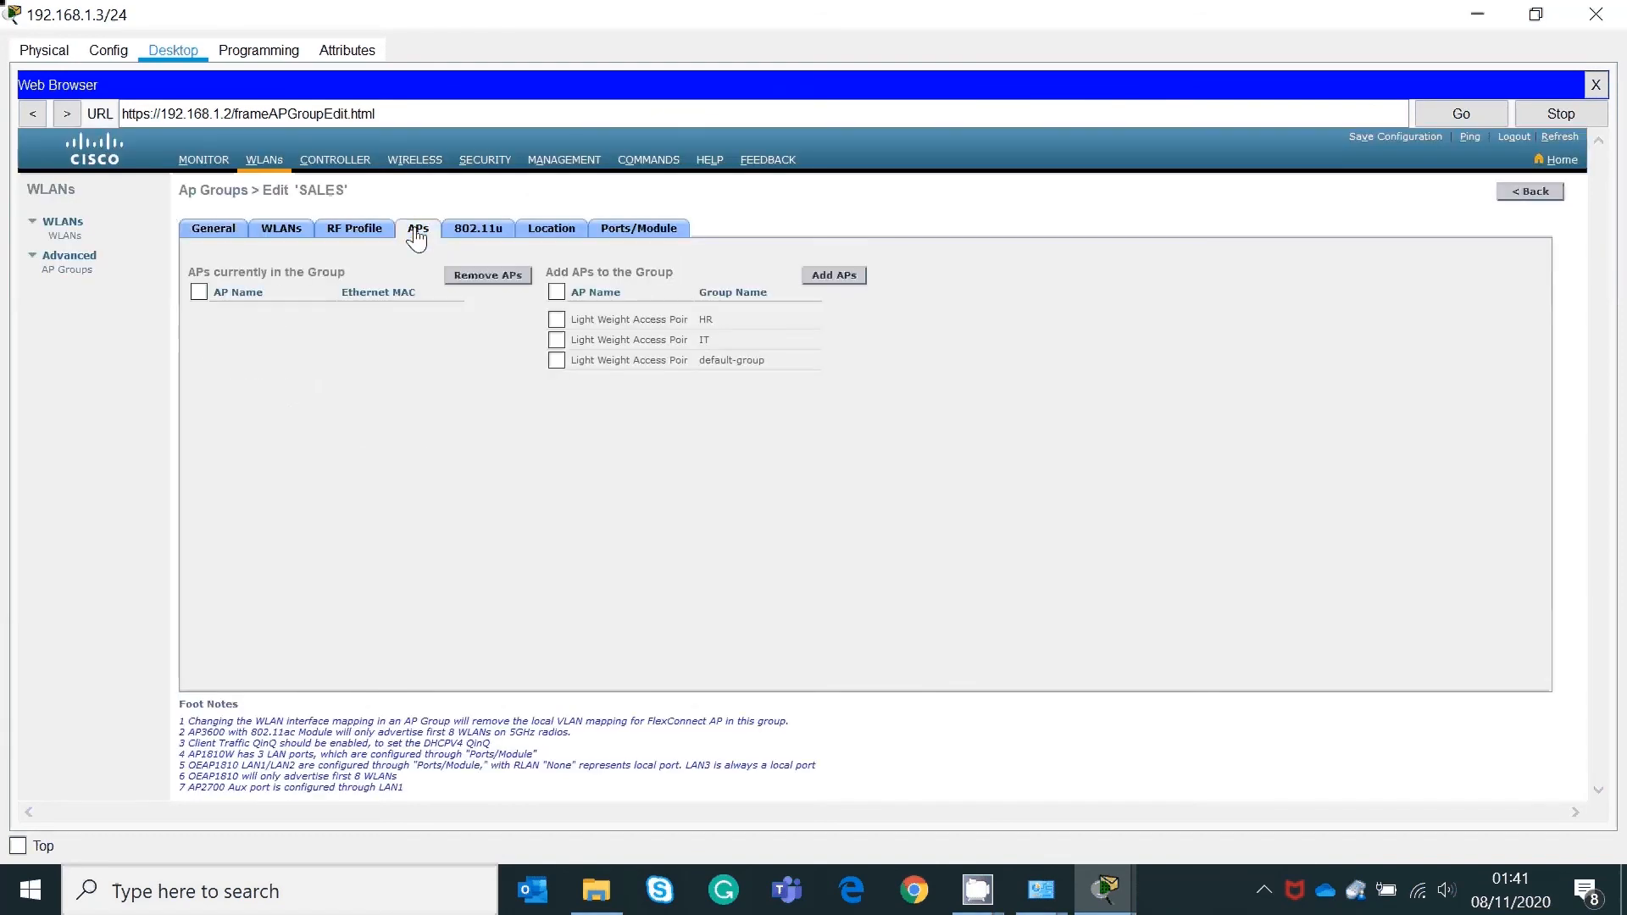
pyautogui.click(557, 360)
pyautogui.click(851, 271)
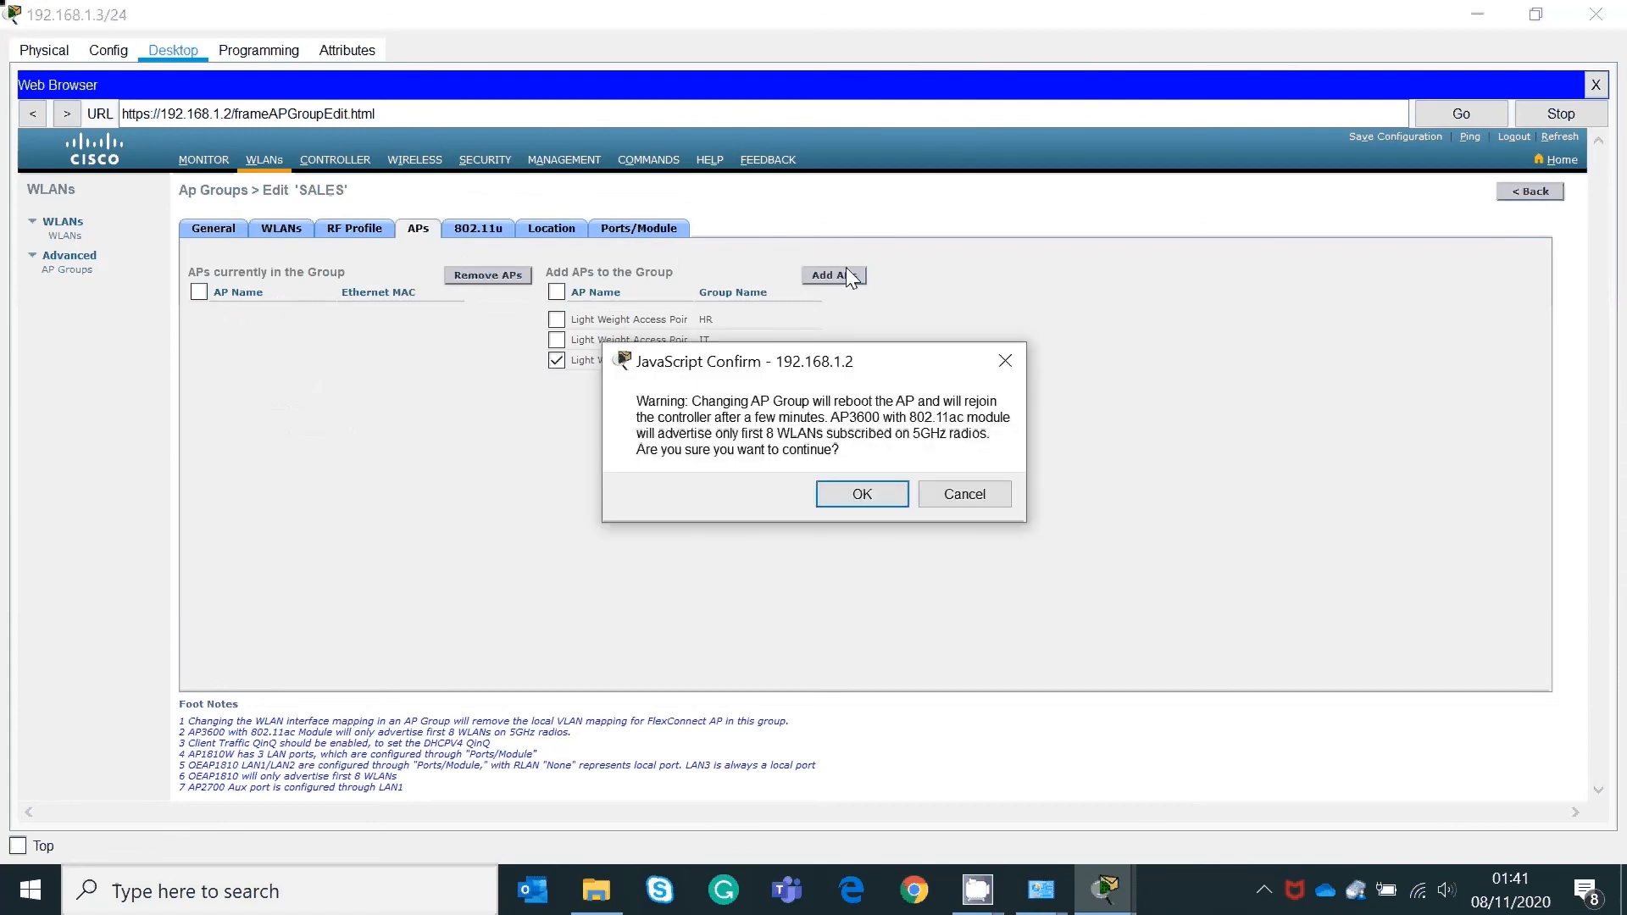
pyautogui.click(875, 493)
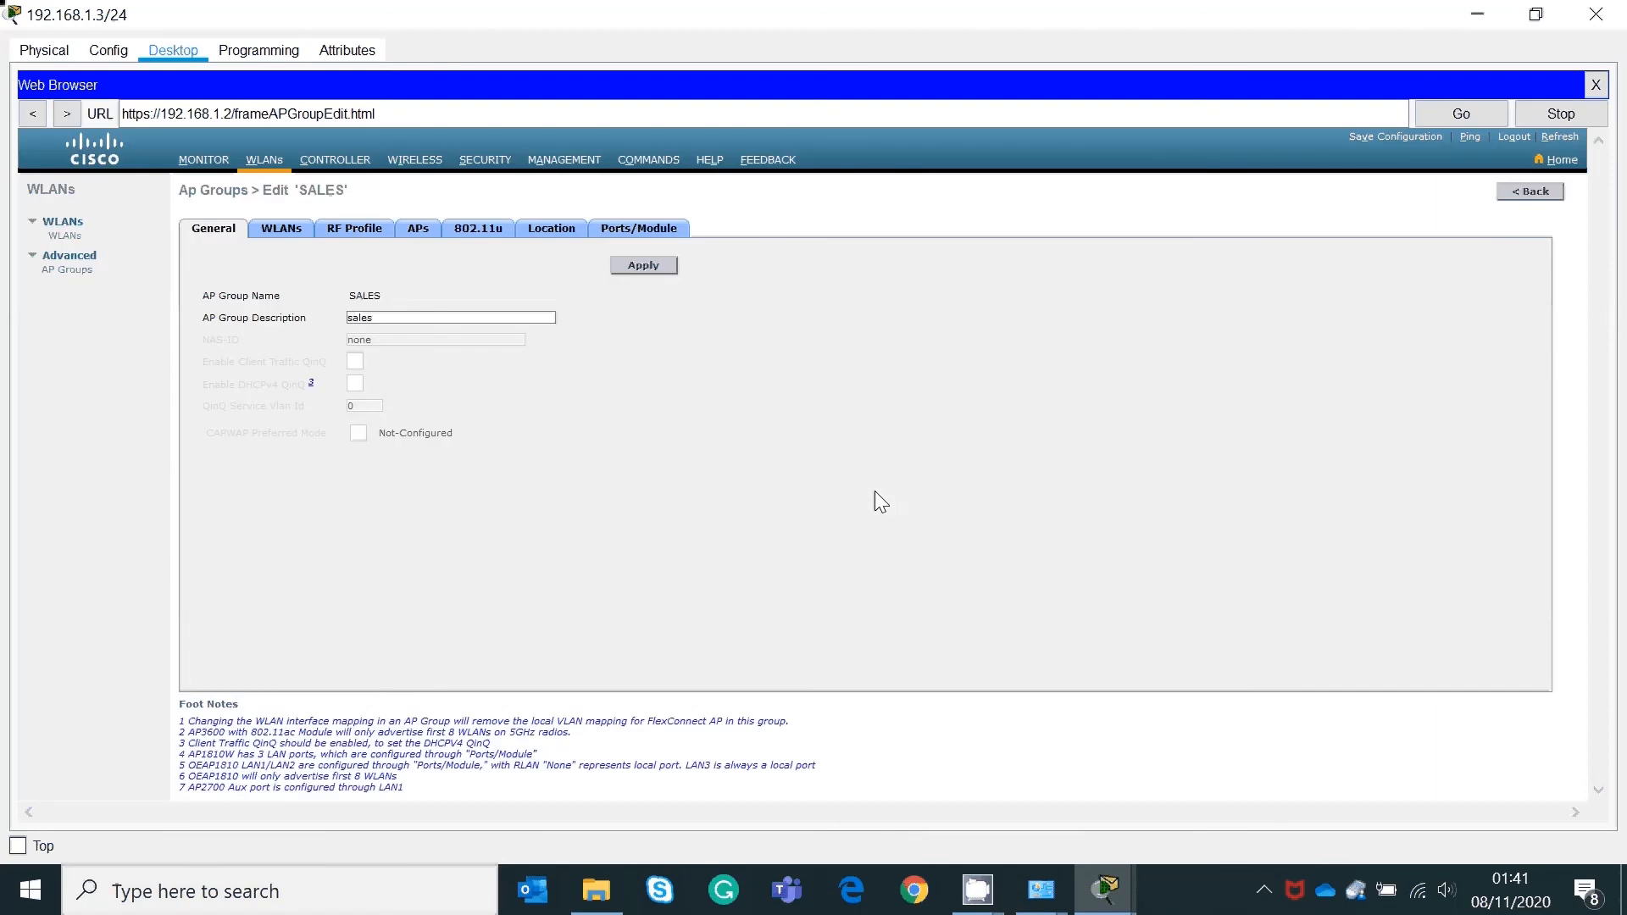
pyautogui.click(73, 271)
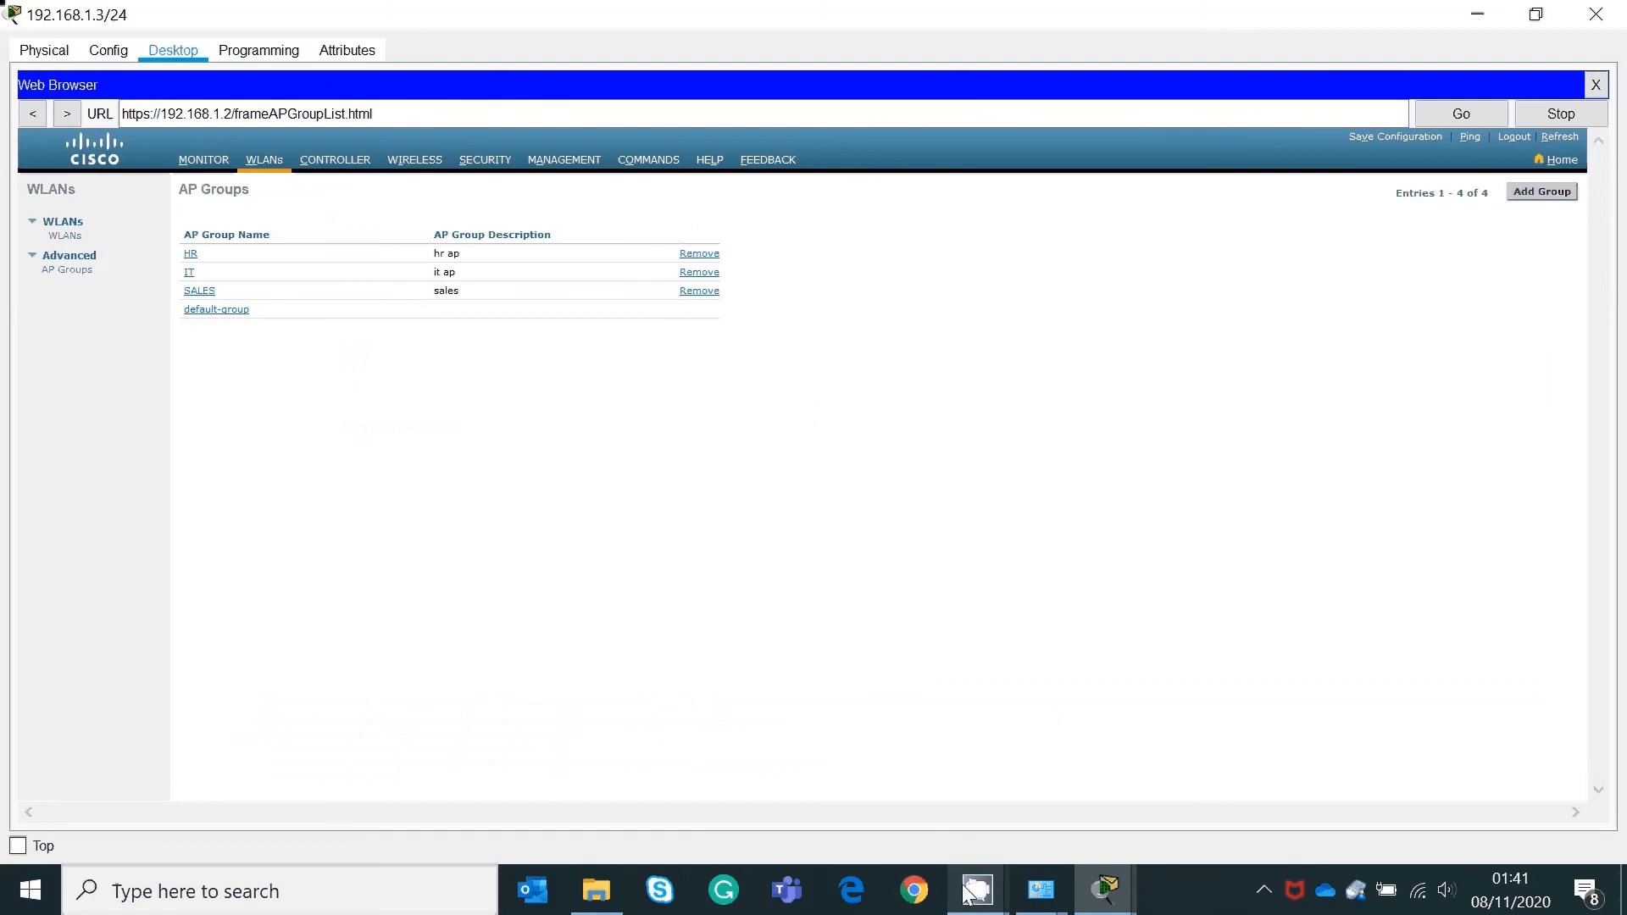
pyautogui.moveTo(978, 898)
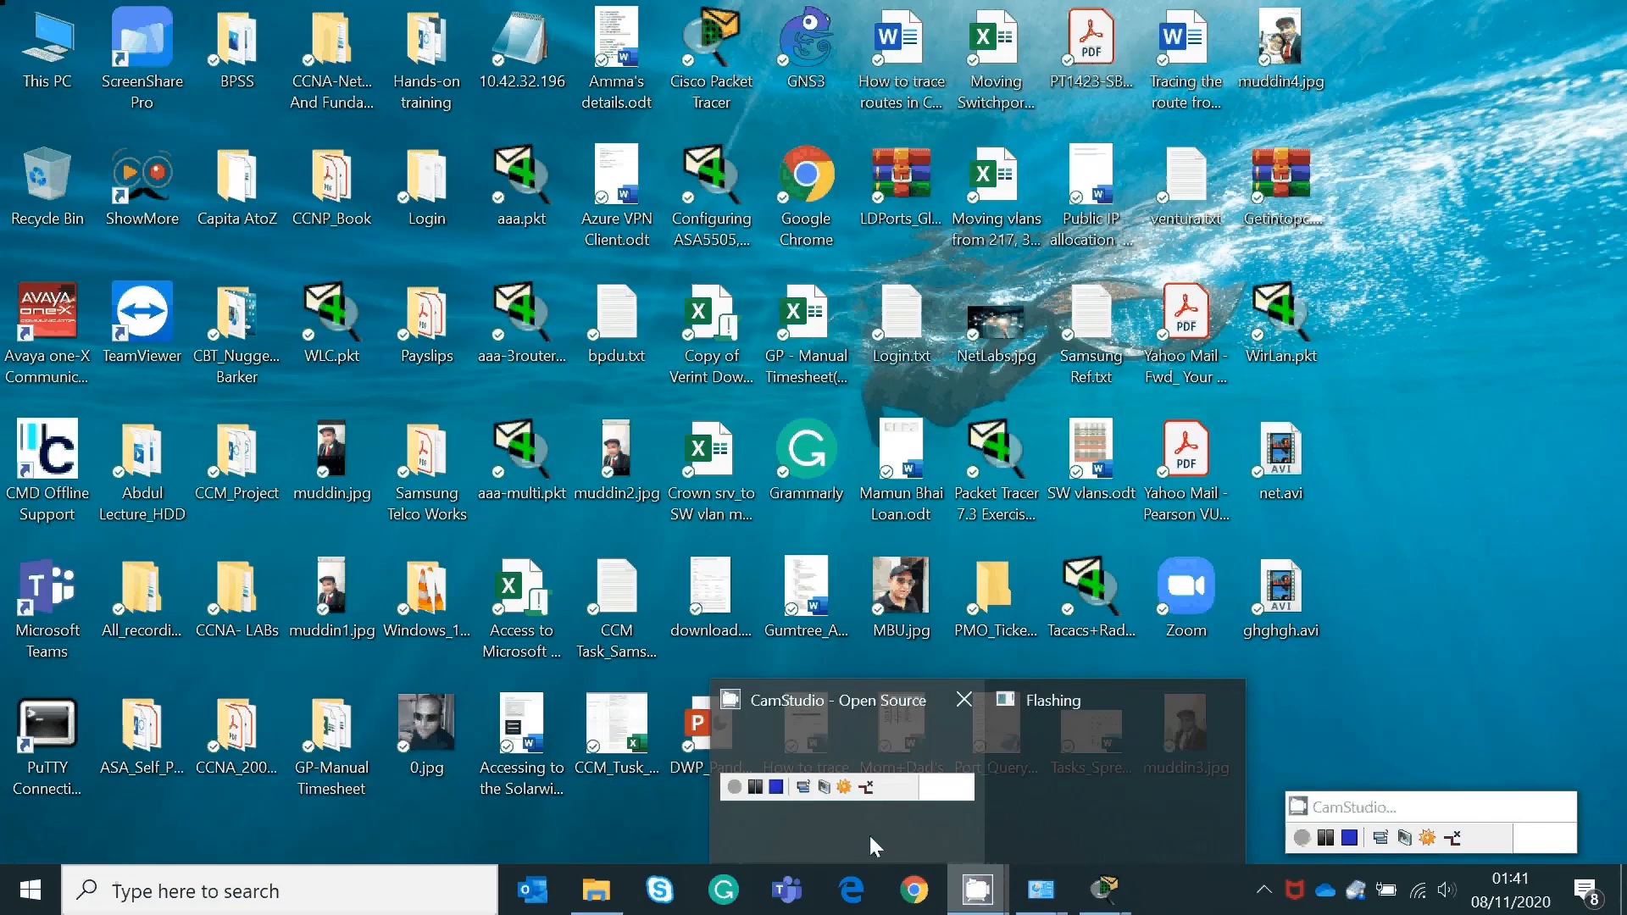
pyautogui.click(867, 832)
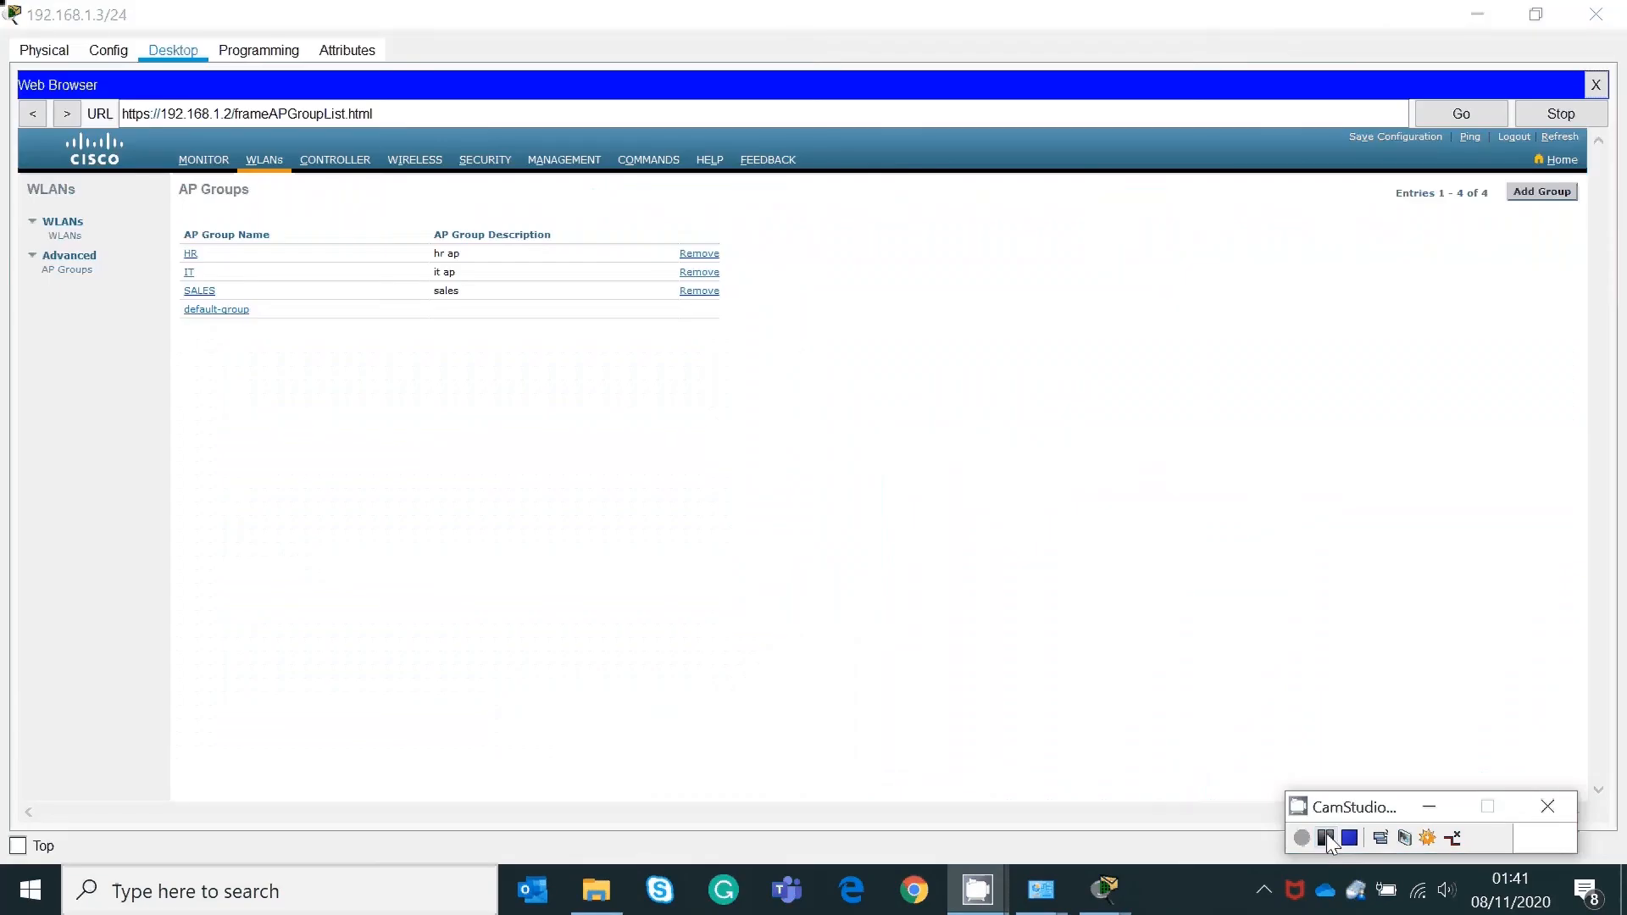
pyautogui.click(1325, 832)
pyautogui.click(1301, 837)
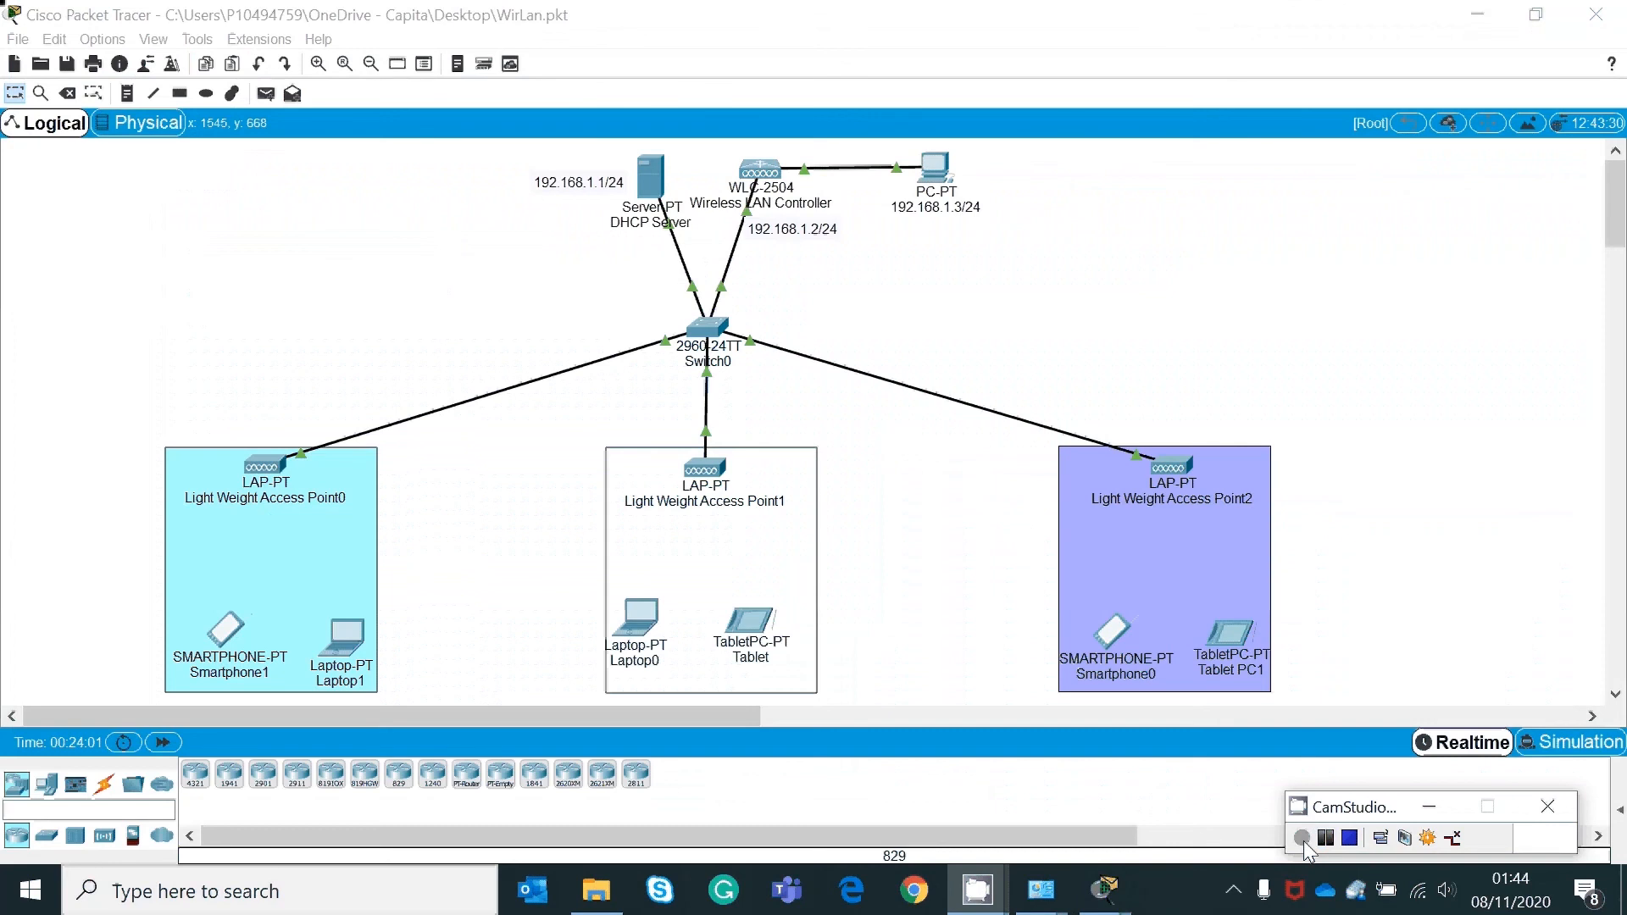
pyautogui.click(357, 337)
pyautogui.moveTo(275, 477)
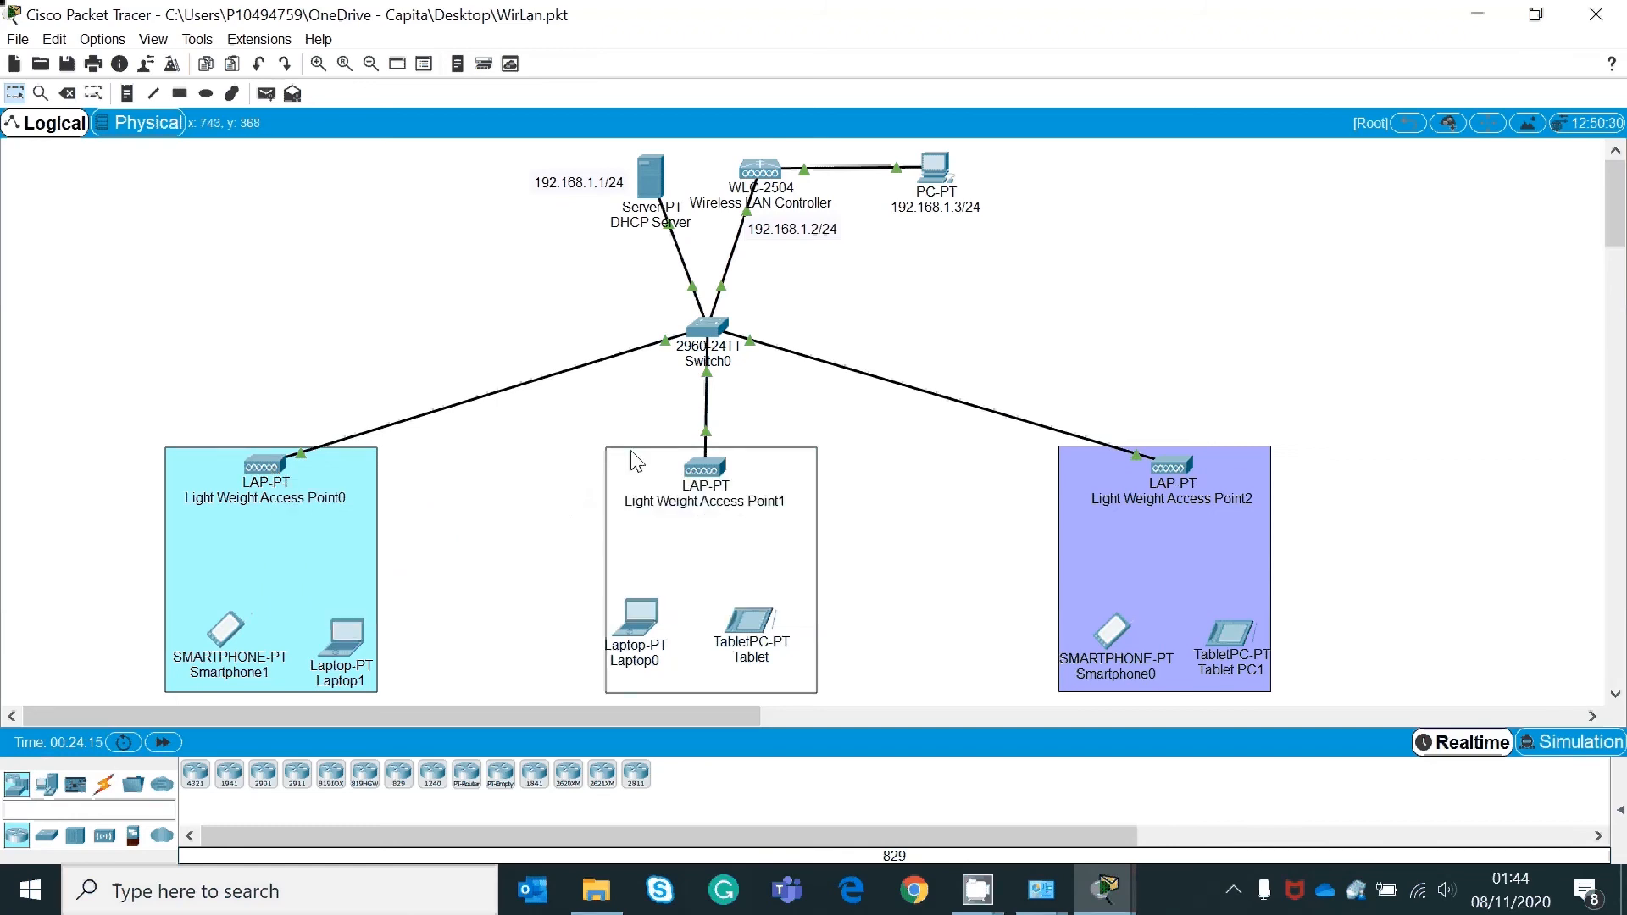
pyautogui.moveTo(707, 474)
pyautogui.moveTo(1189, 481)
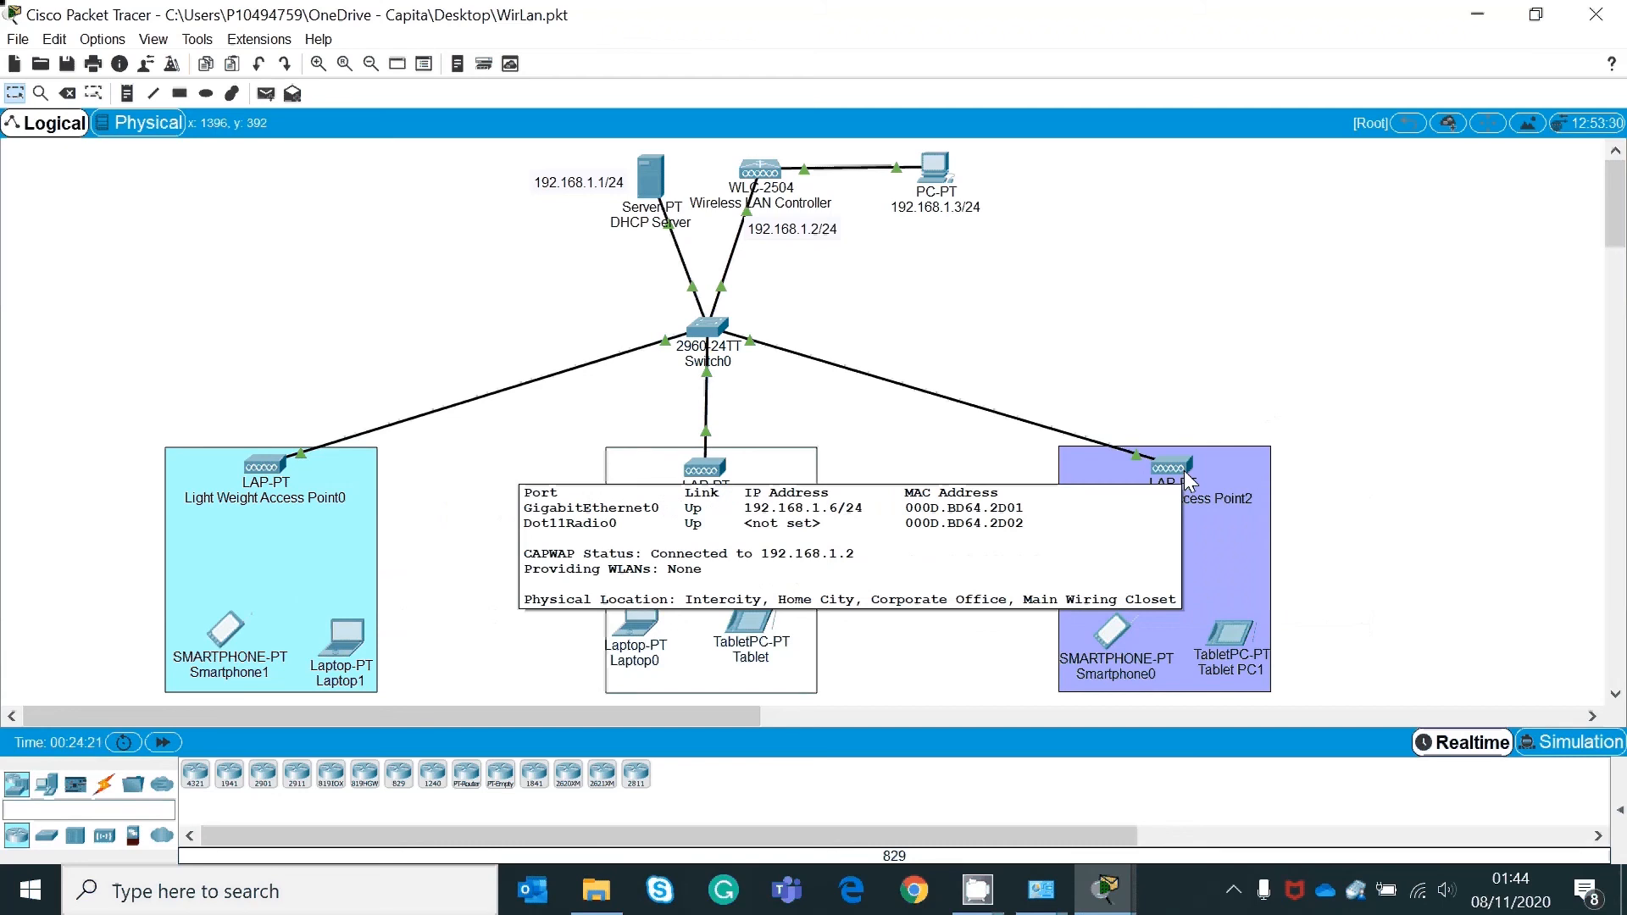
pyautogui.click(936, 169)
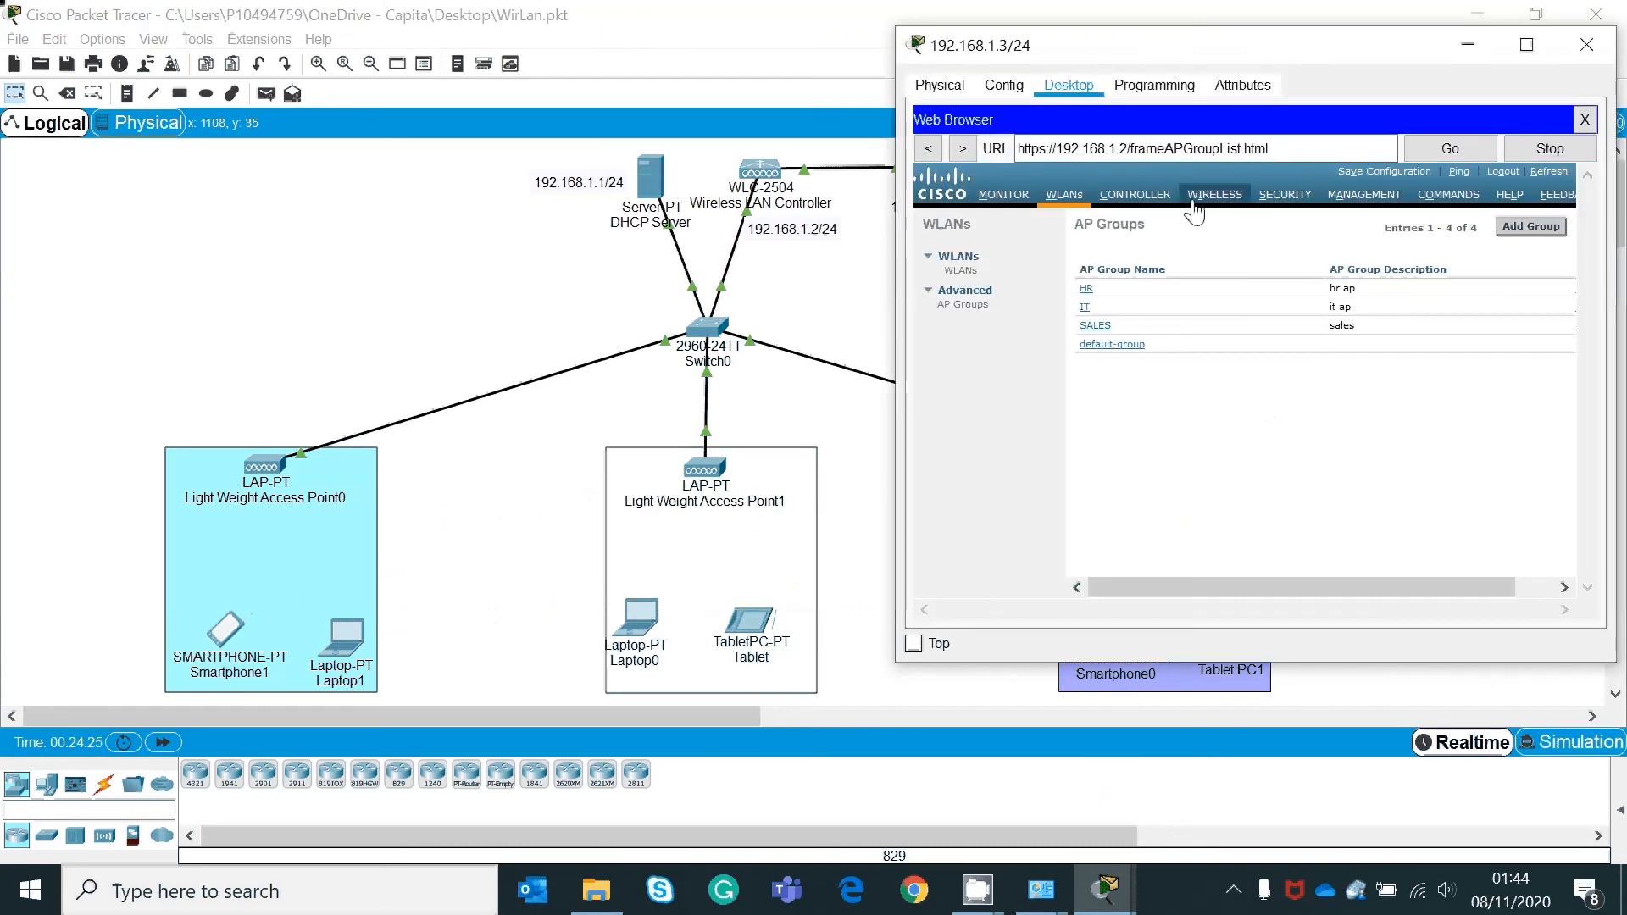
# Step: Open the SALES AP group's WLANs view, with the PC window maximized
pyautogui.click(973, 306)
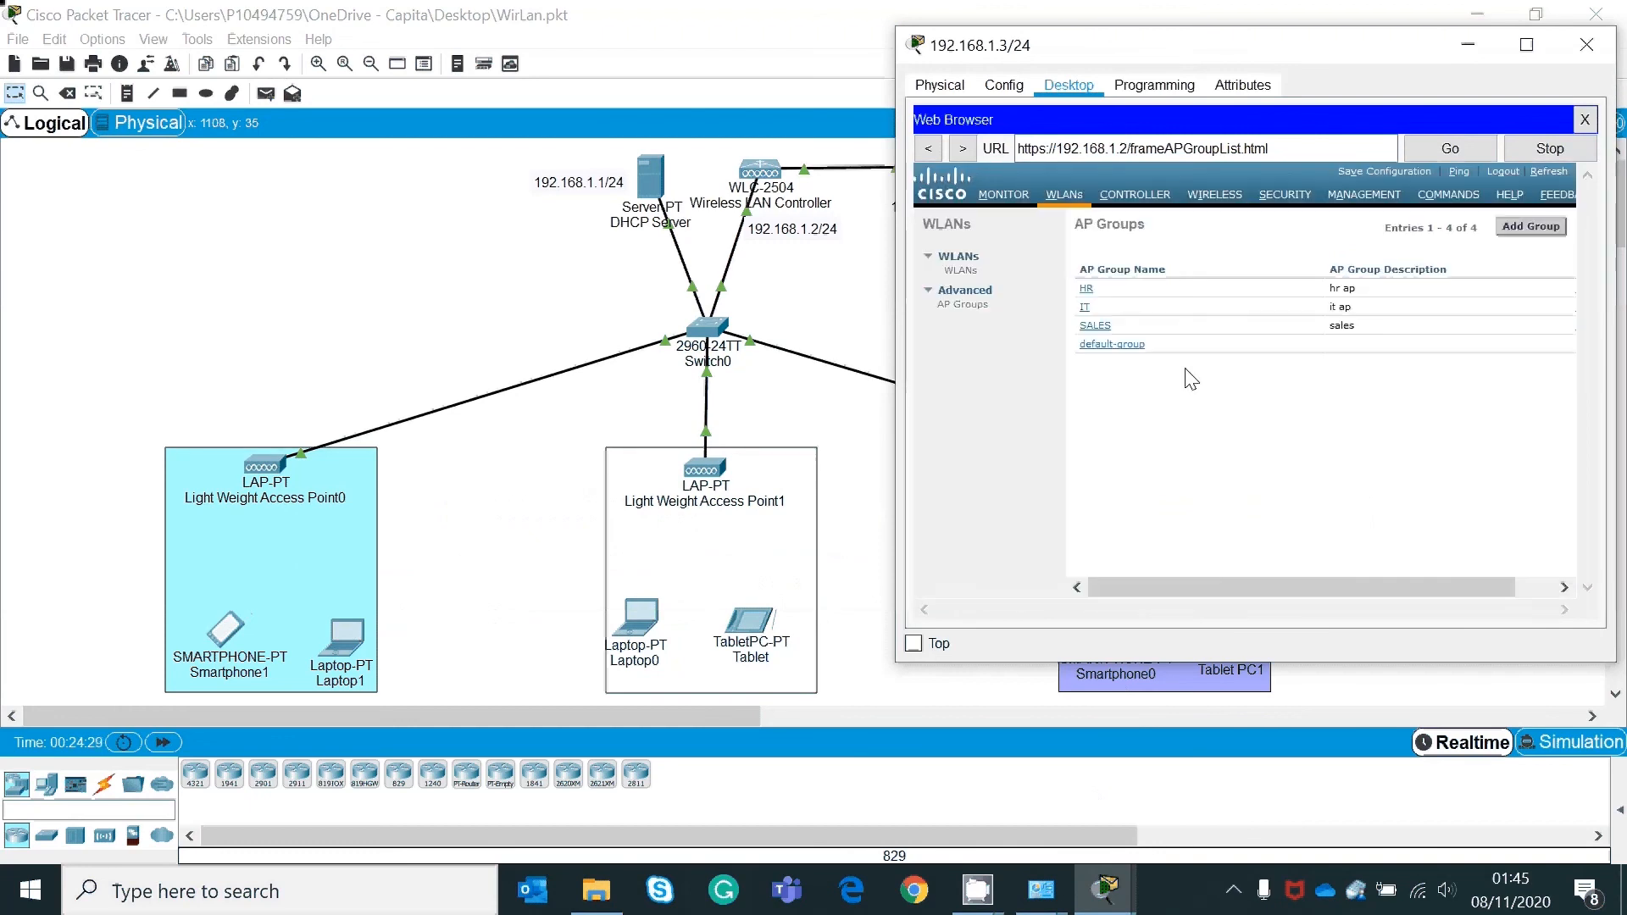
pyautogui.click(1101, 328)
pyautogui.moveTo(1303, 48); pyautogui.dragTo(1203, 71)
pyautogui.click(1076, 290)
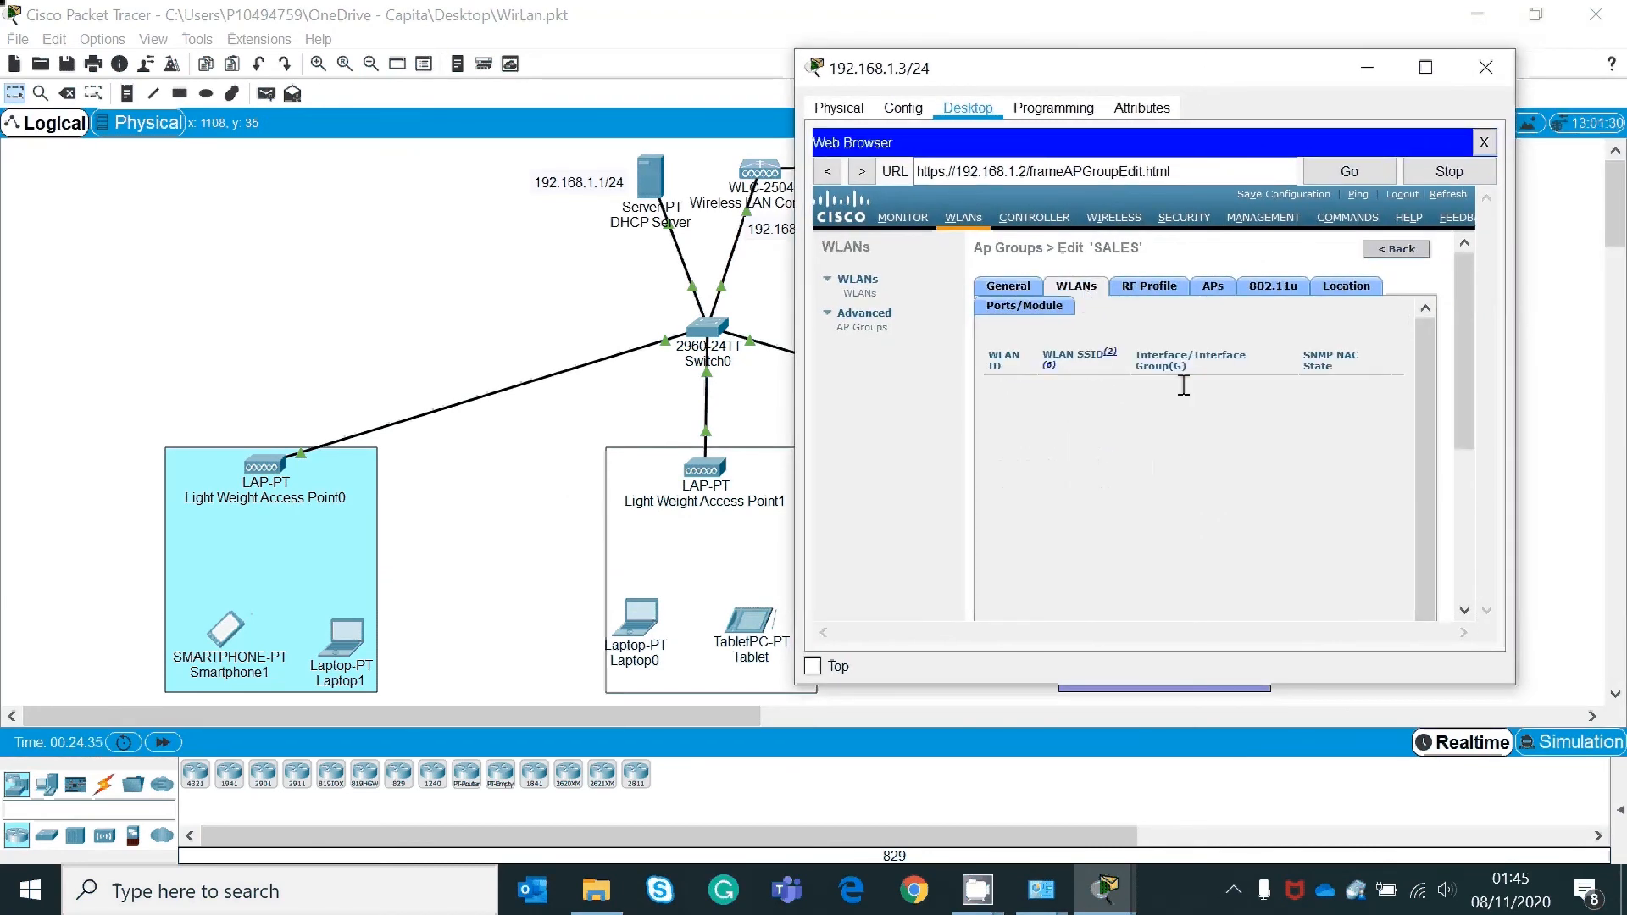
pyautogui.click(1430, 77)
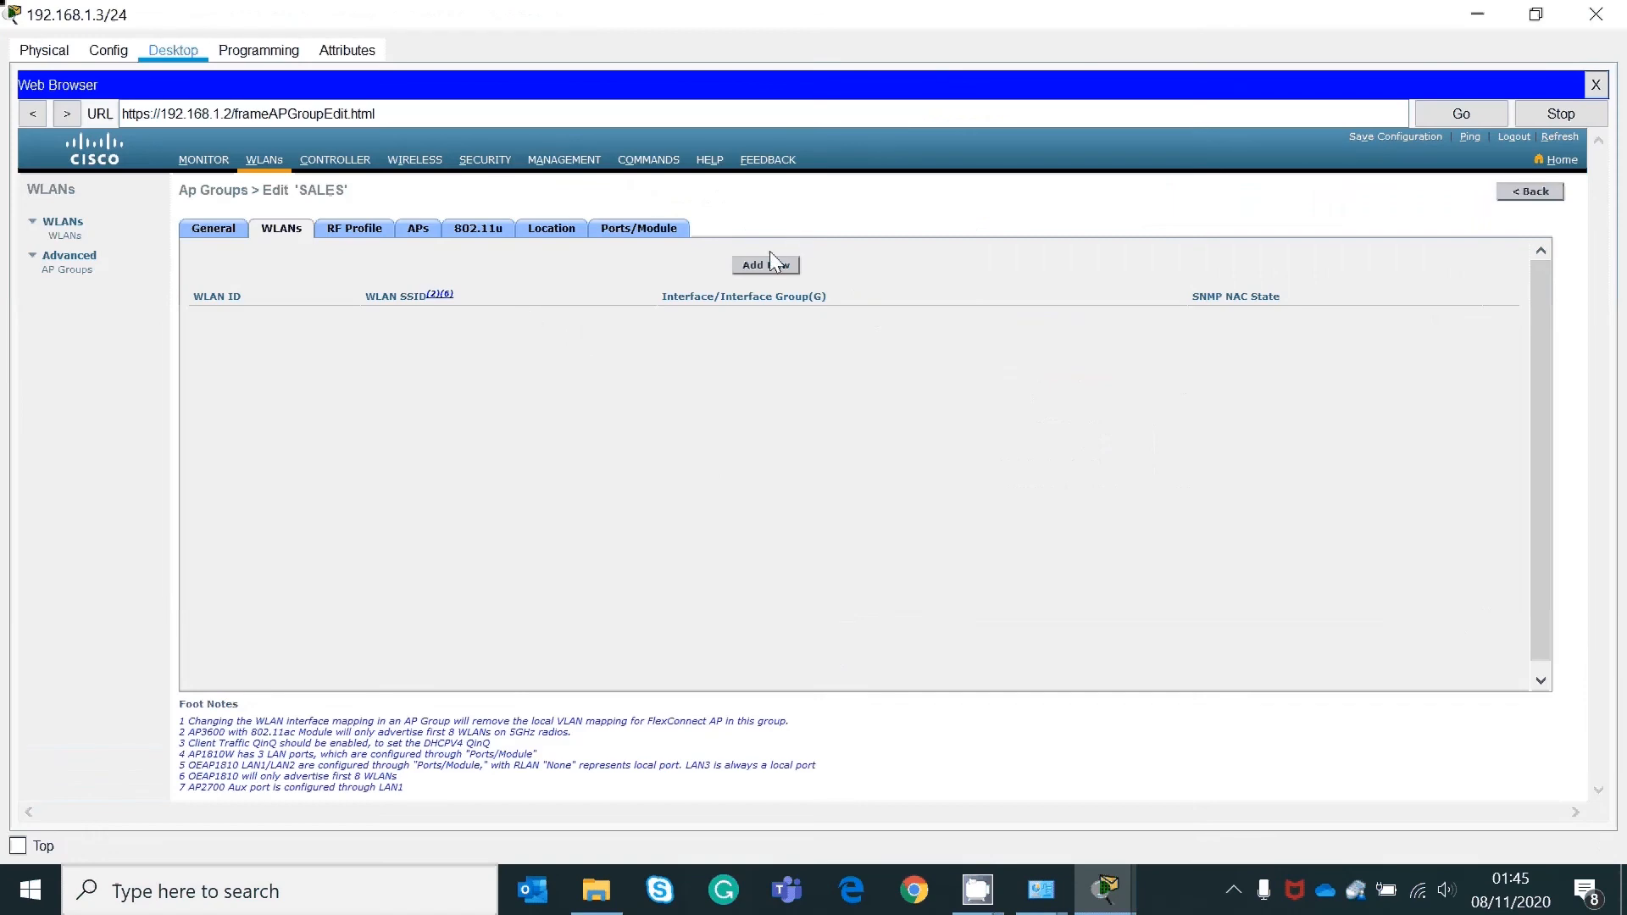
# Step: Add the sales(3) WLAN to the SALES group and verify the mapping
pyautogui.click(766, 265)
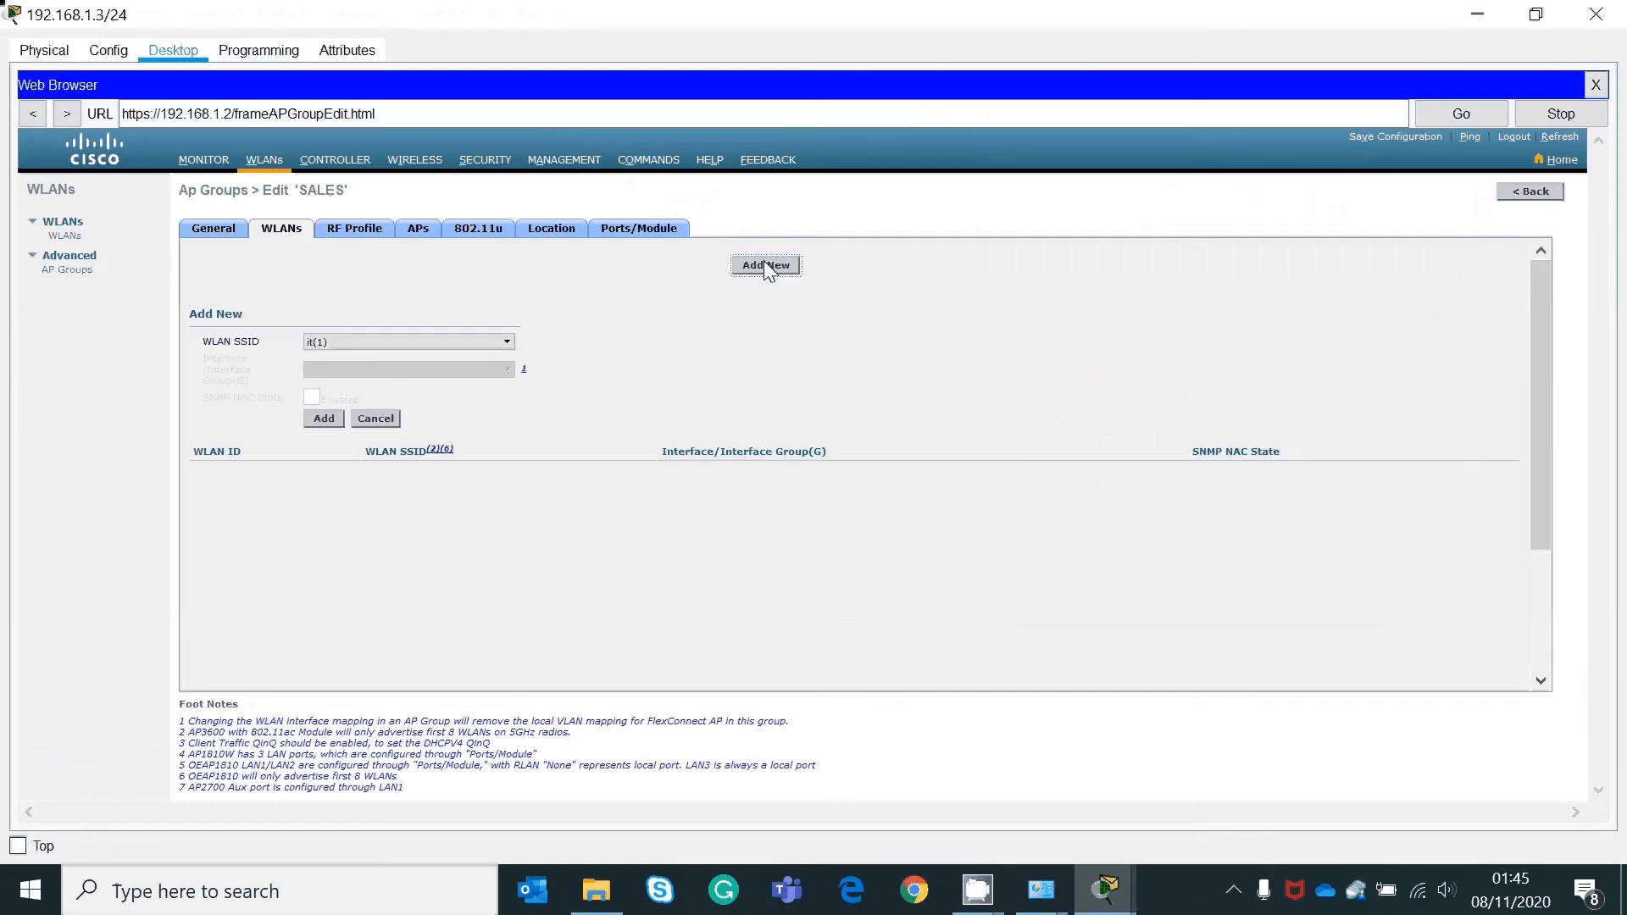
pyautogui.click(506, 342)
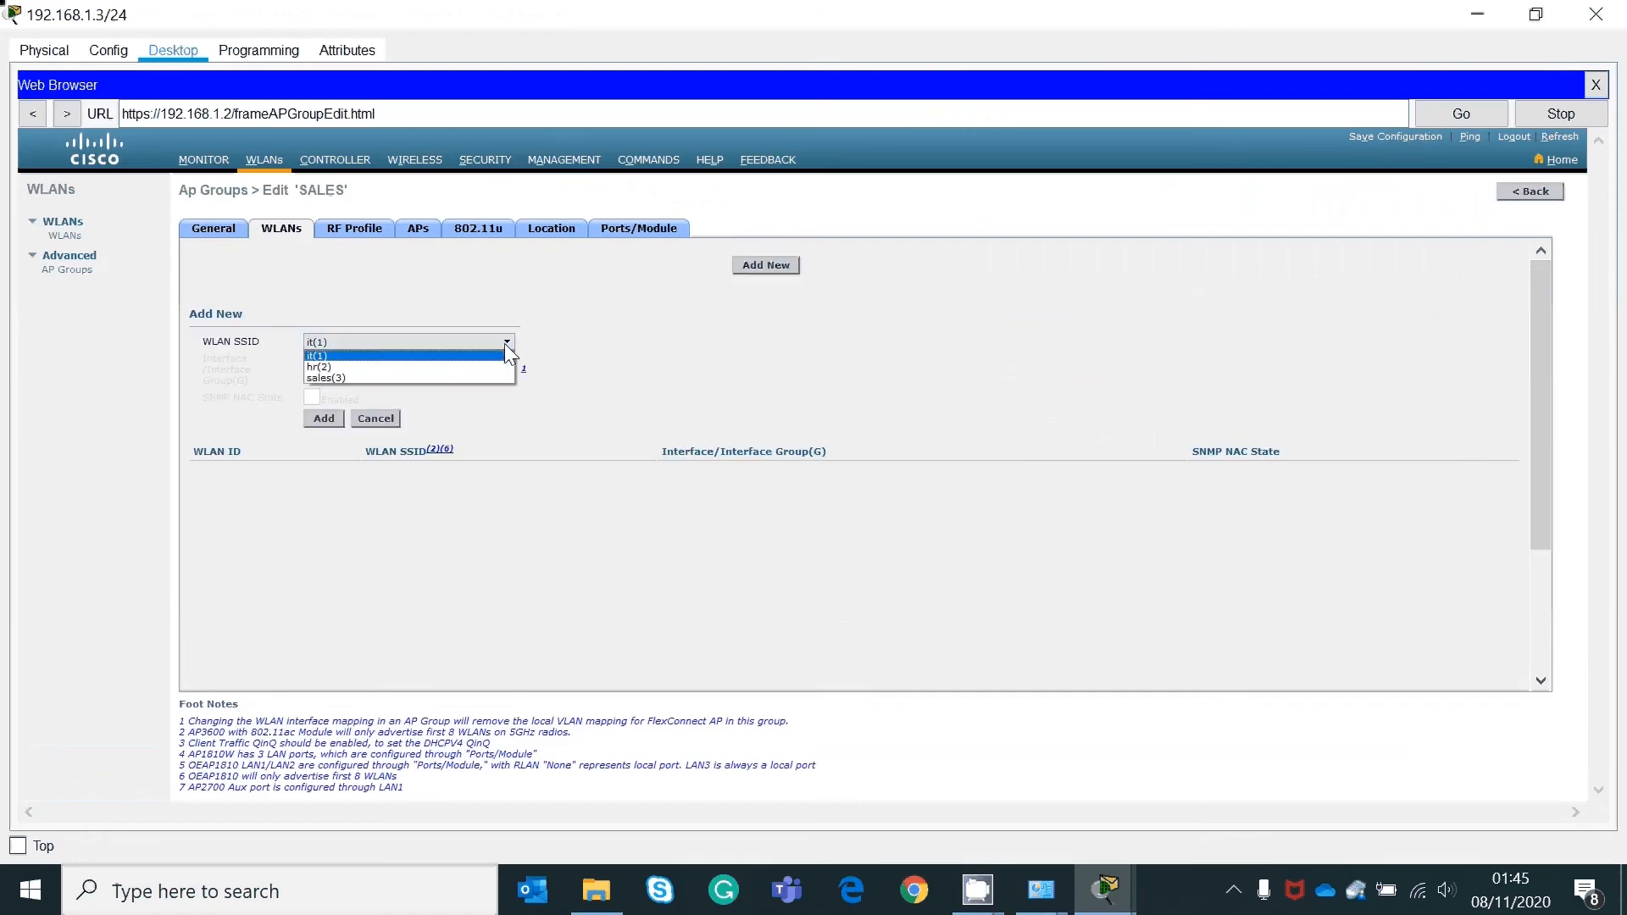
pyautogui.click(426, 379)
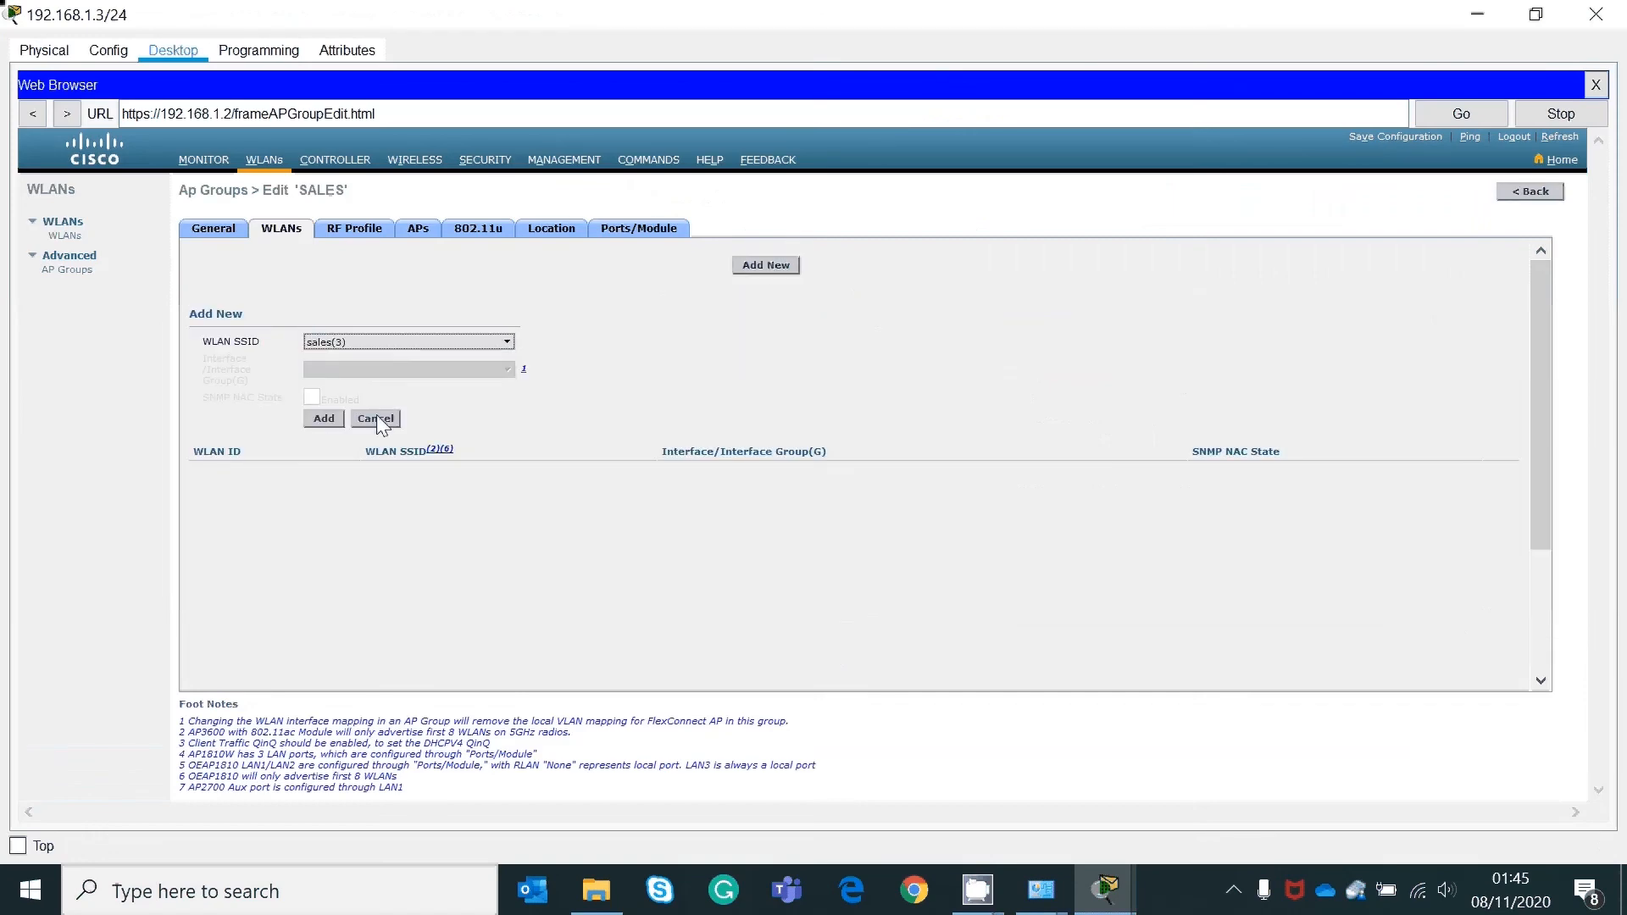
pyautogui.click(324, 418)
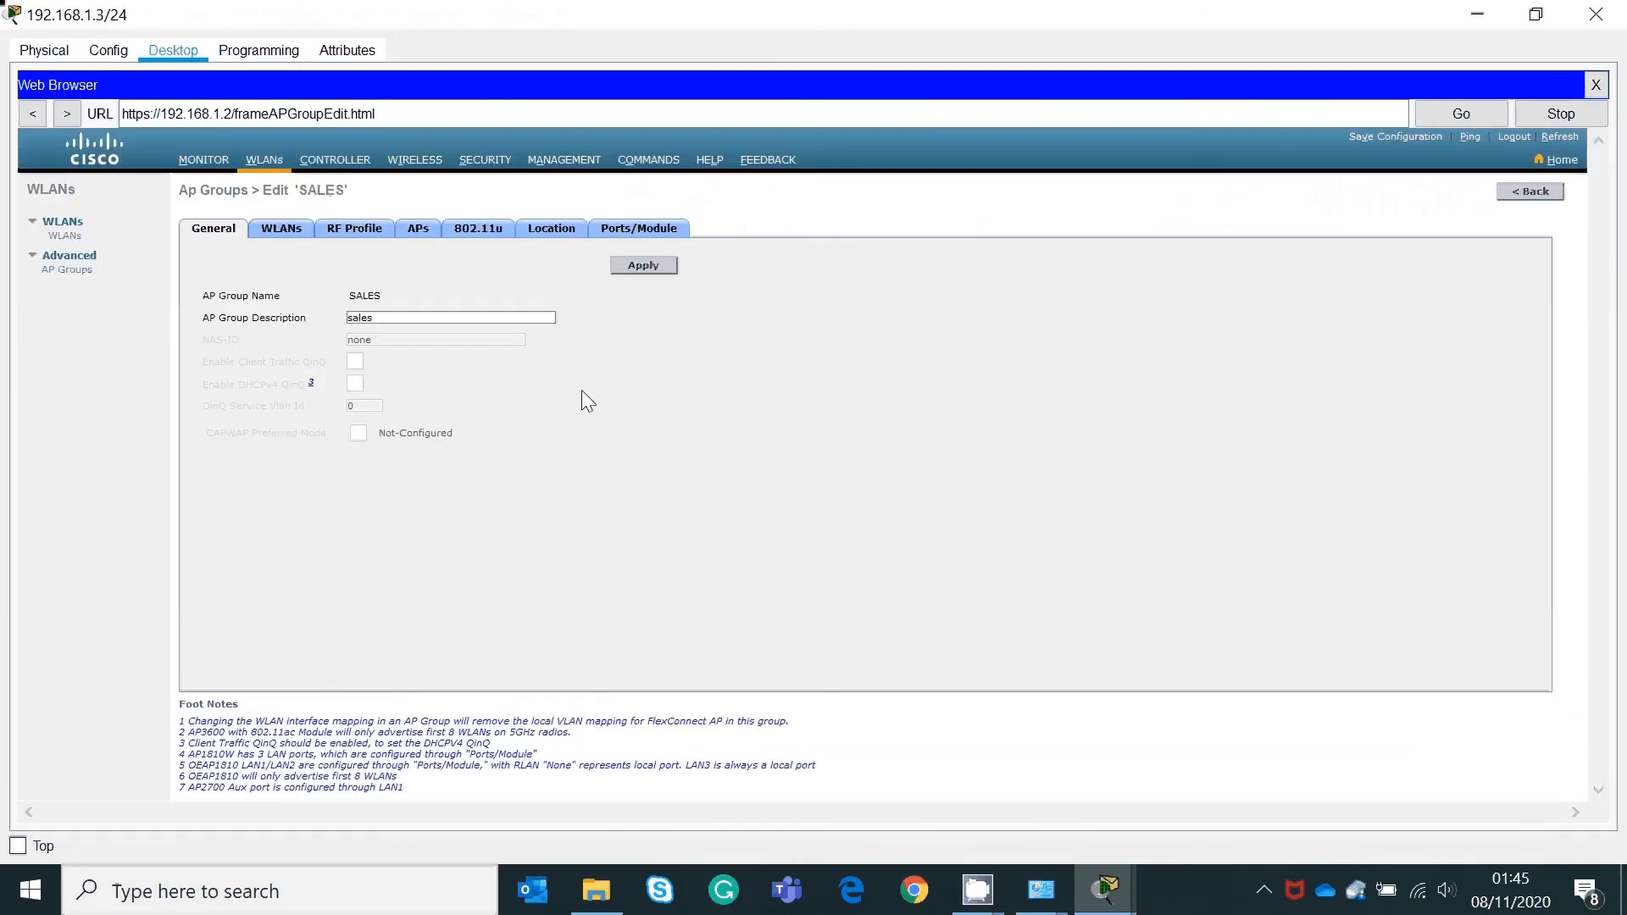
pyautogui.click(420, 233)
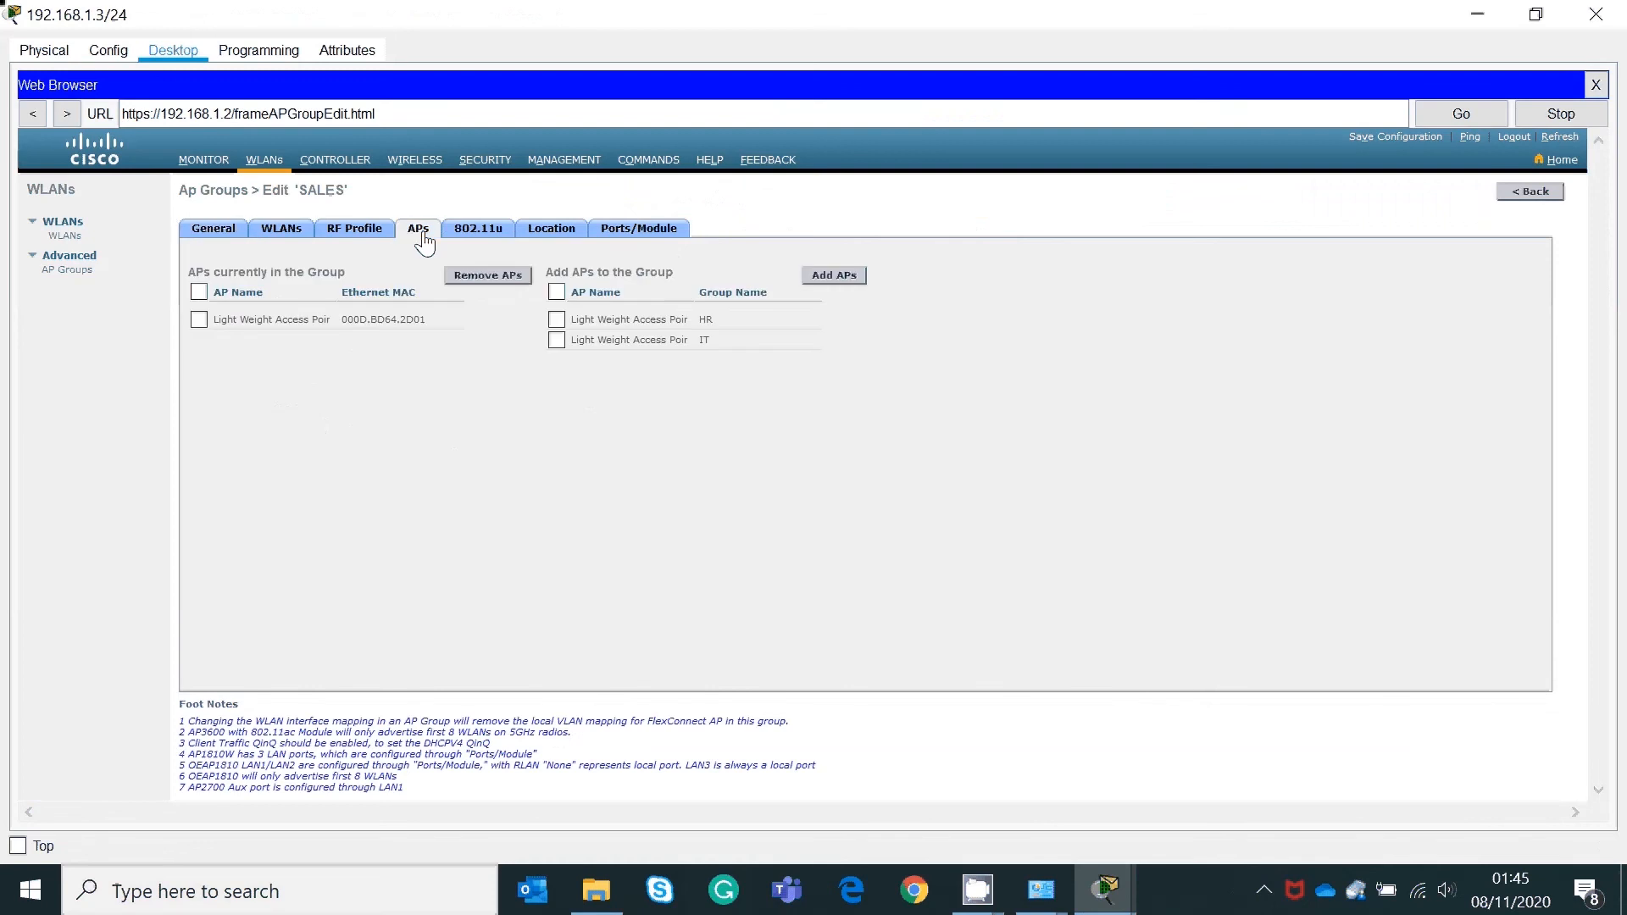
pyautogui.click(277, 236)
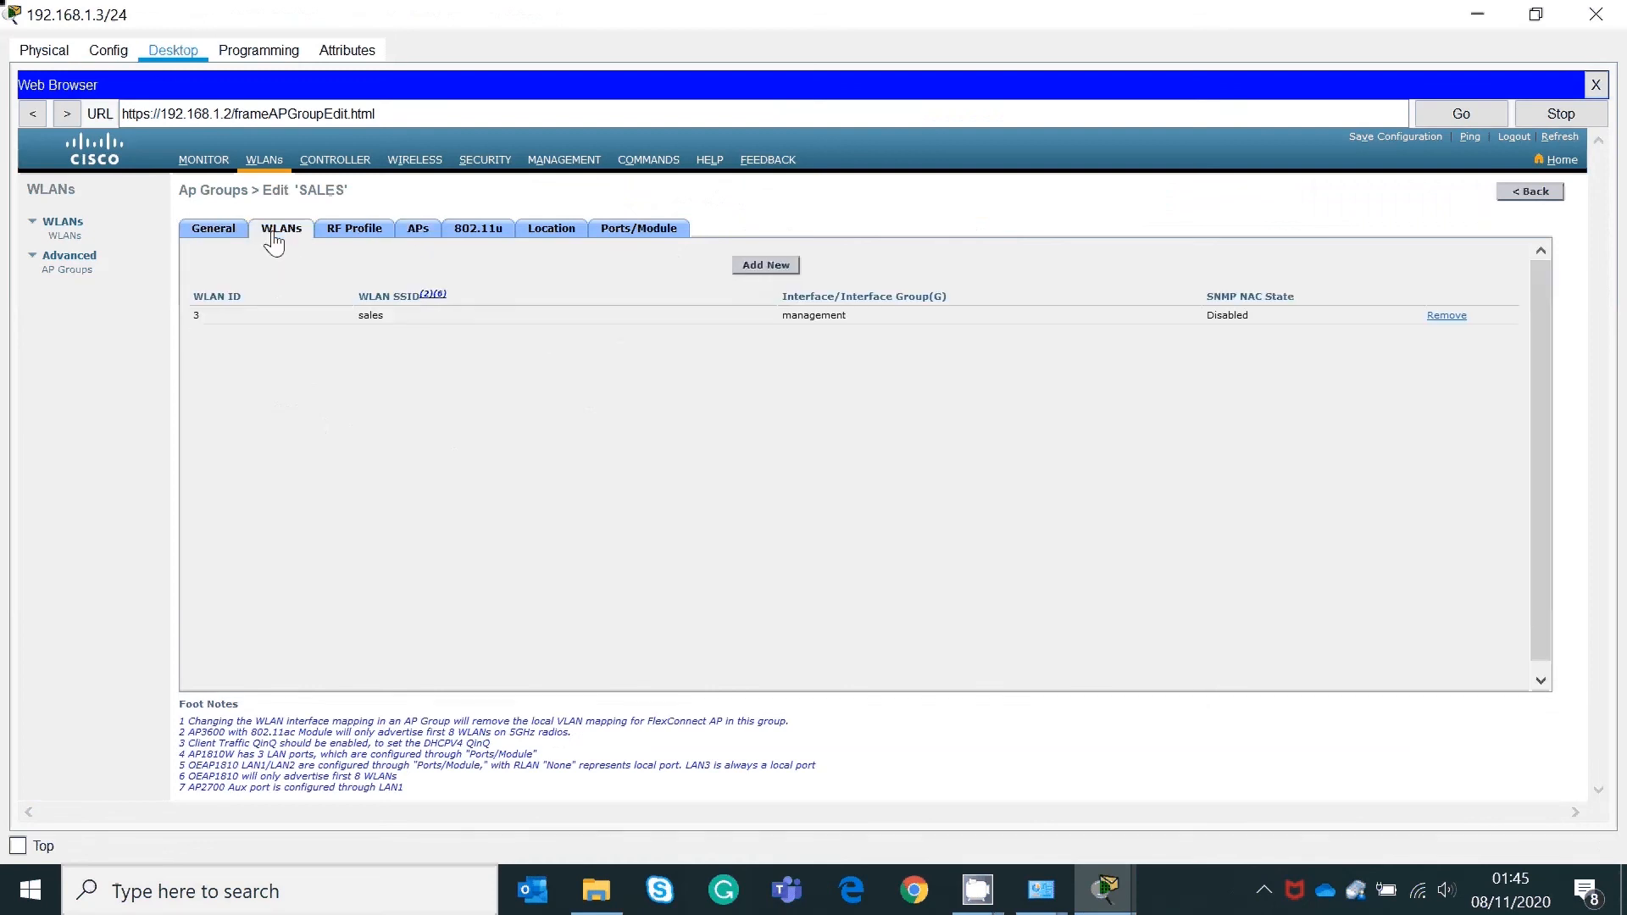
pyautogui.click(74, 271)
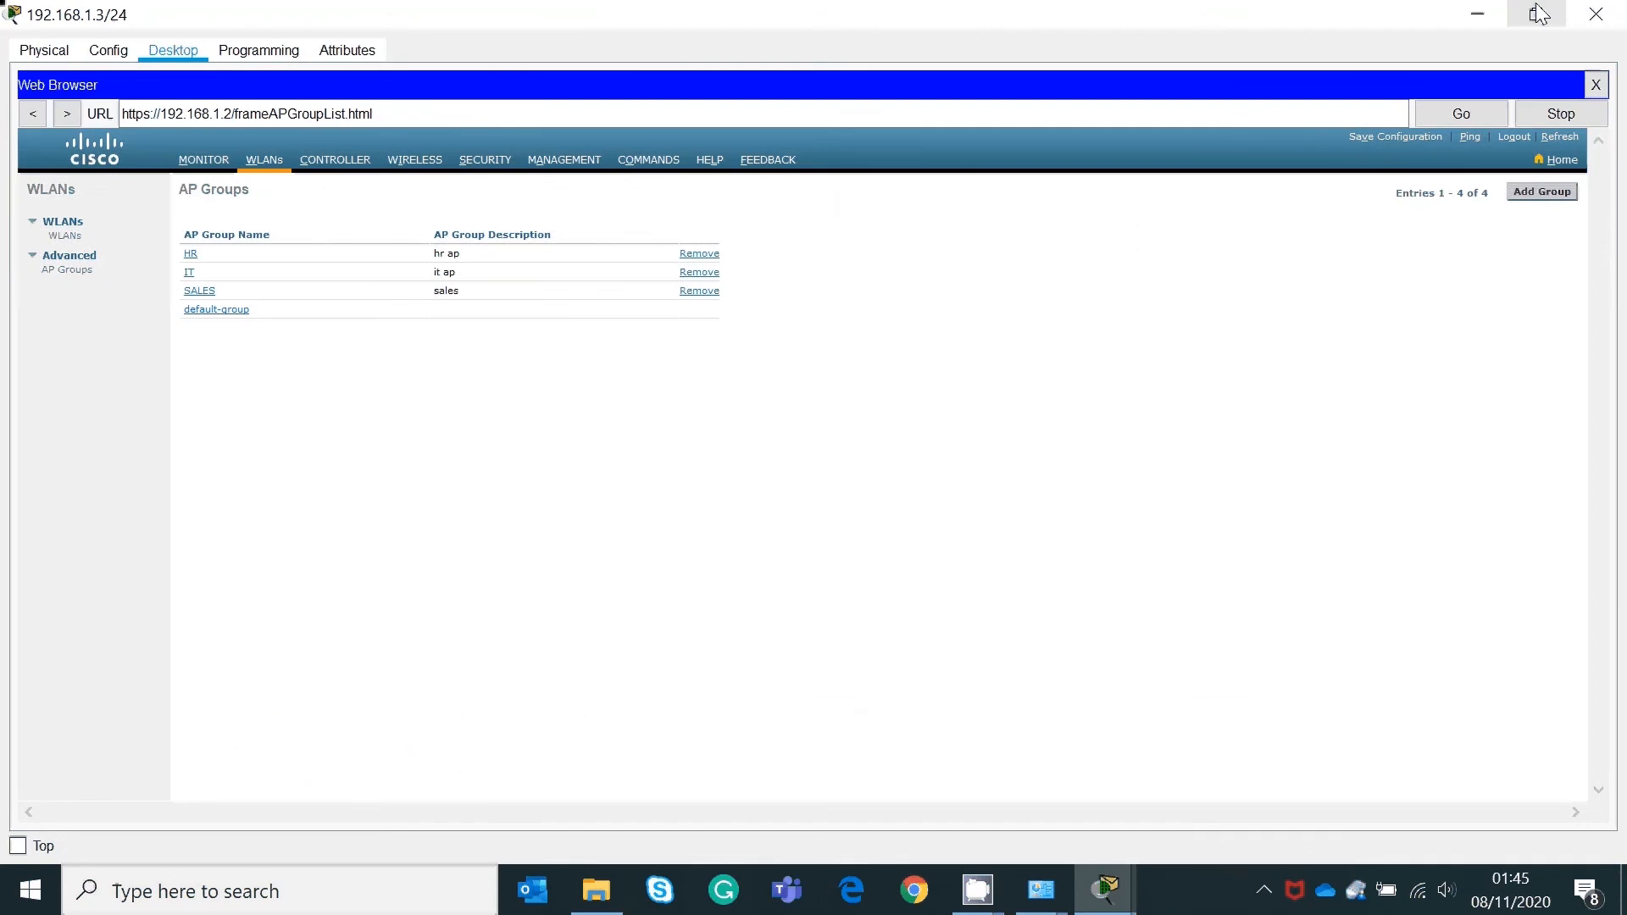
# Step: Minimize the PC window and open the Tablet's Config settings
pyautogui.click(1537, 14)
pyautogui.moveTo(1207, 69); pyautogui.dragTo(1350, 115)
pyautogui.click(1526, 113)
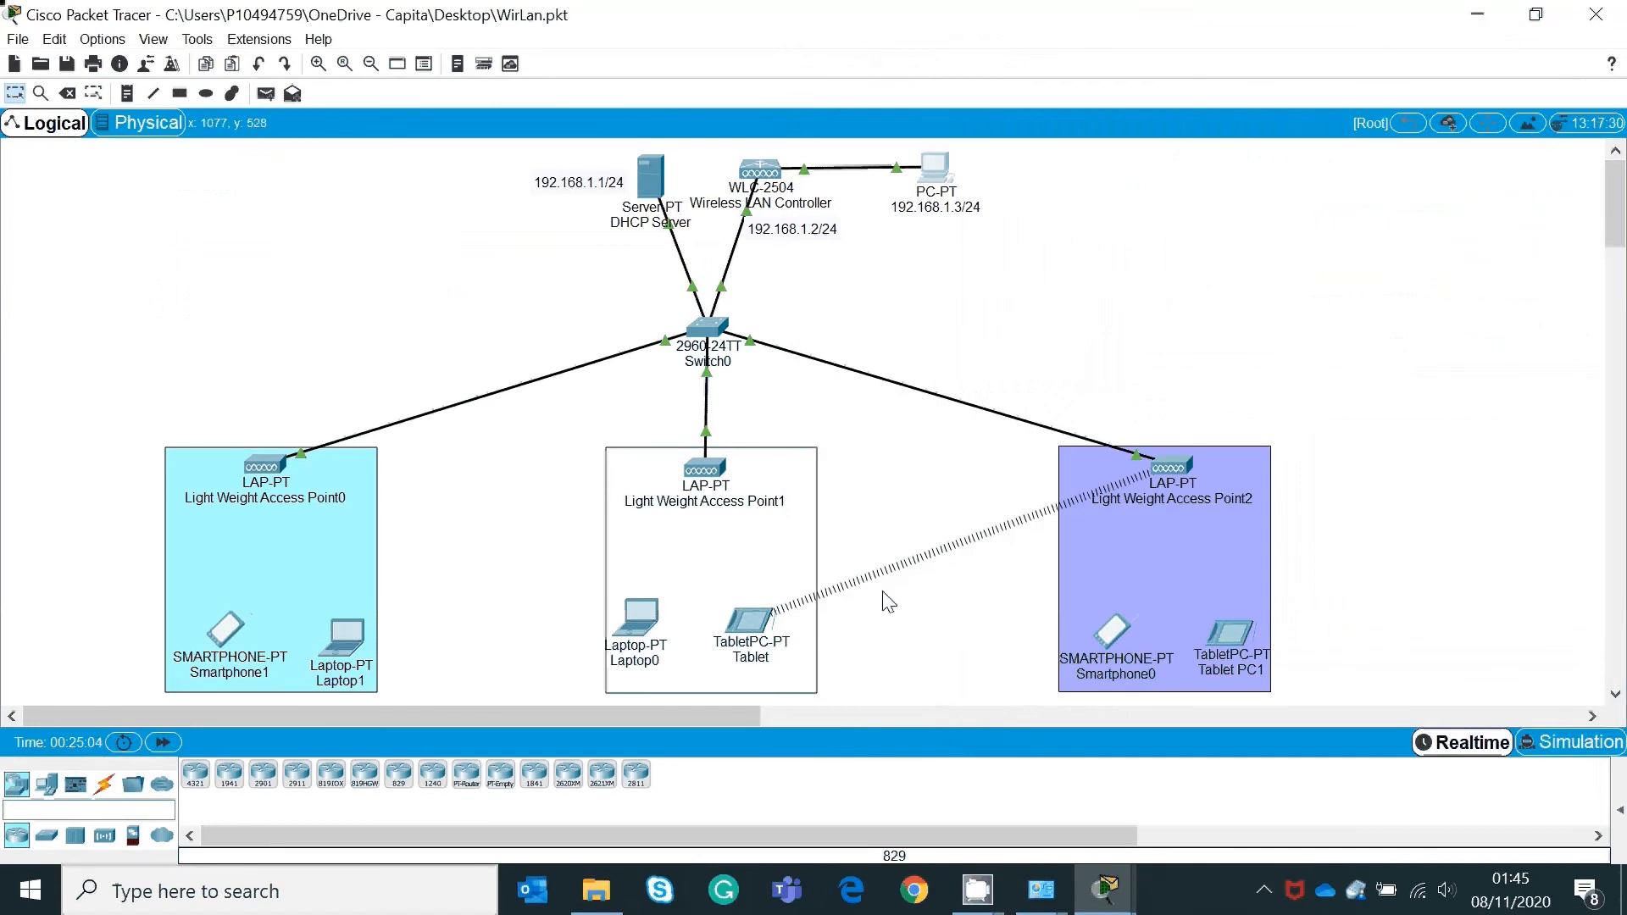
pyautogui.click(768, 619)
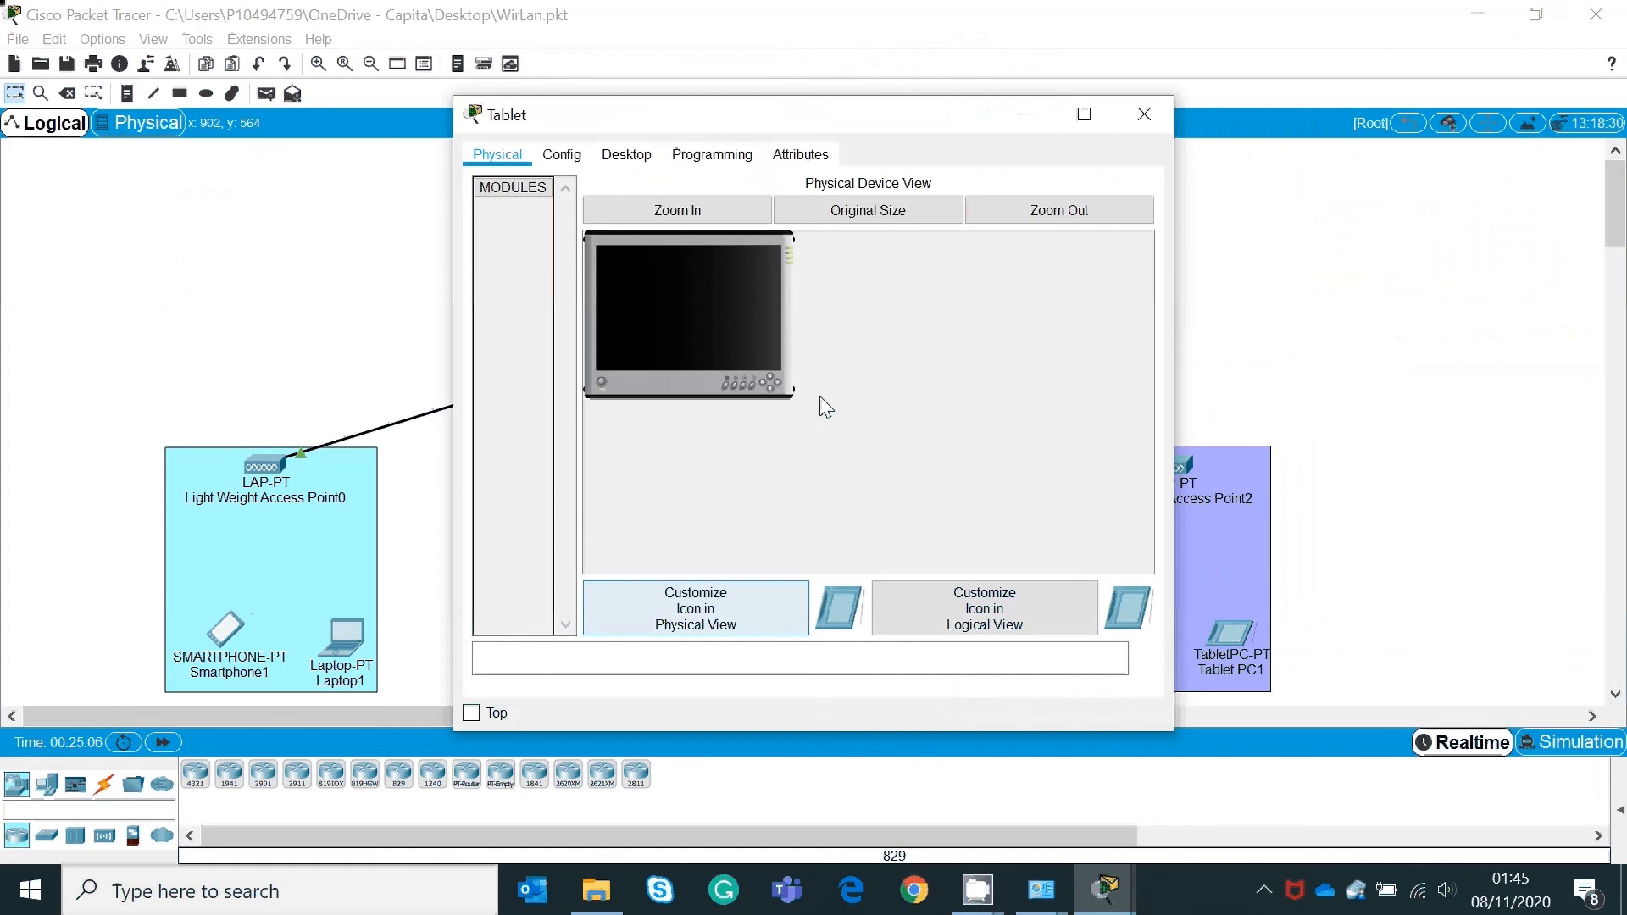
pyautogui.click(570, 156)
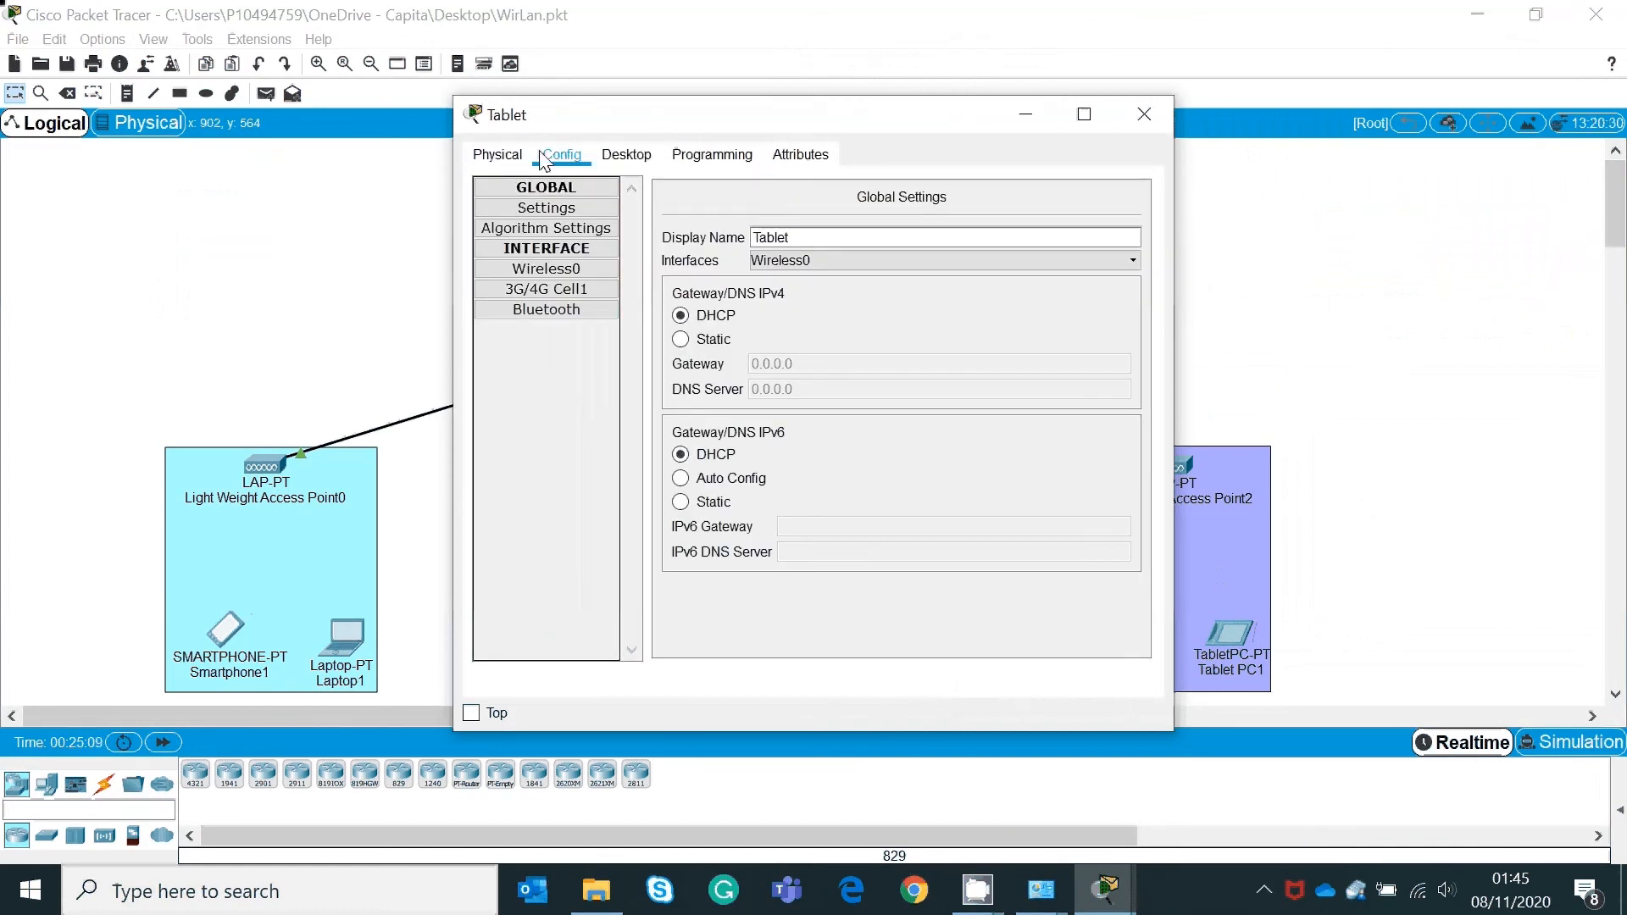
pyautogui.click(498, 154)
pyautogui.click(562, 156)
# Step: Clear the sales SSID on the Tablet's Wireless0 interface and close its window
pyautogui.click(546, 268)
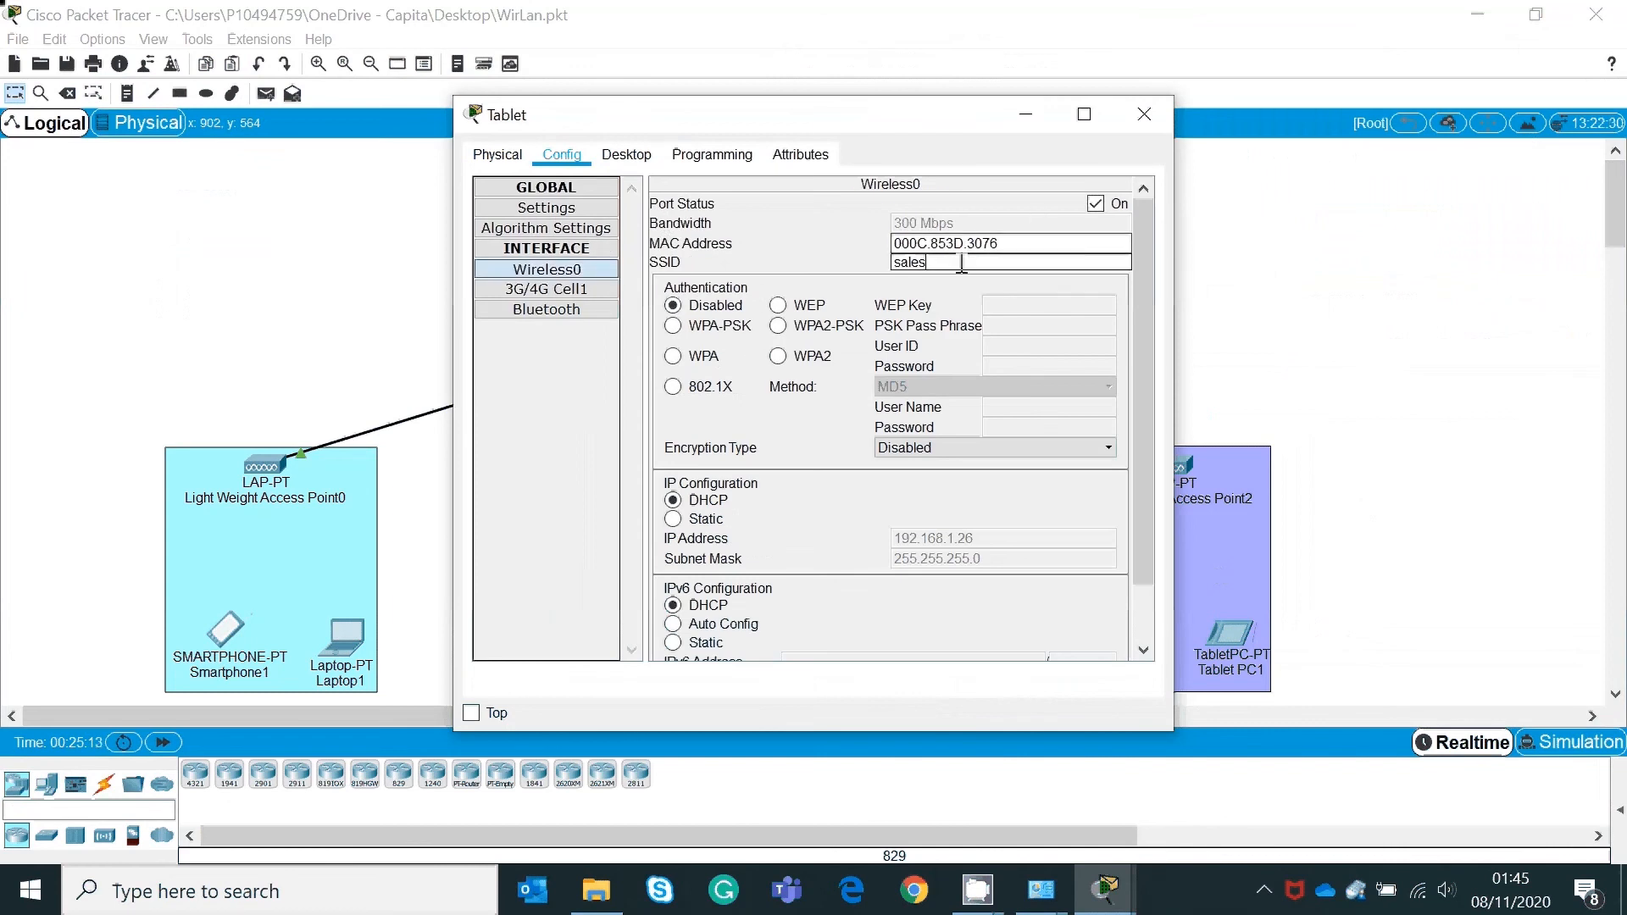
pyautogui.doubleClick(963, 262)
pyautogui.press('BackSpace')
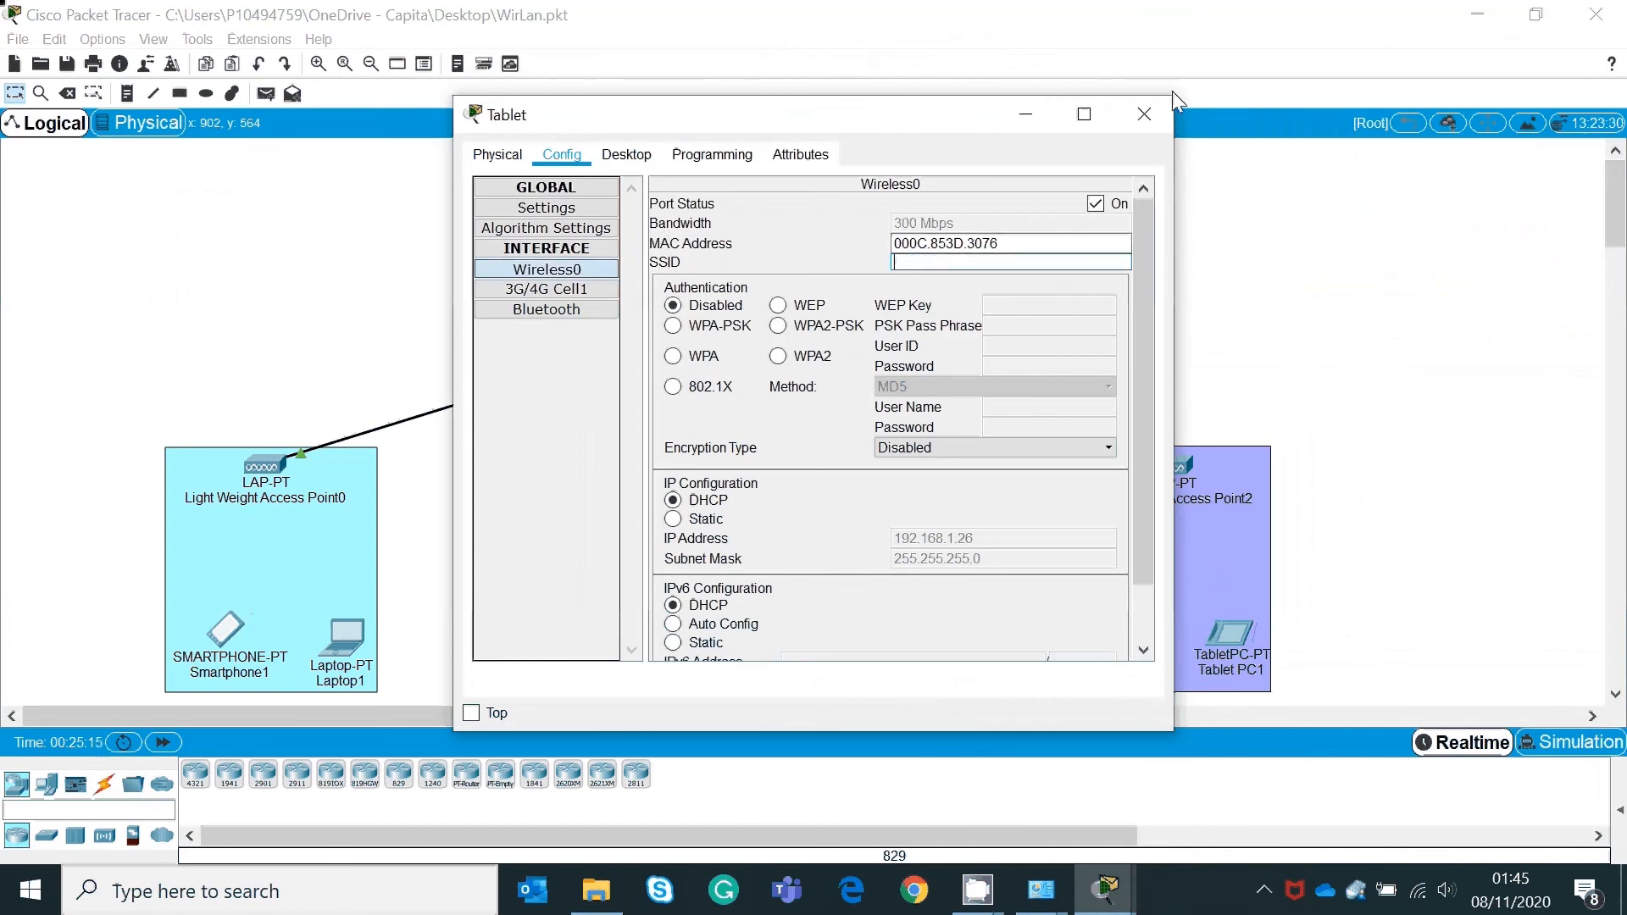
pyautogui.click(1149, 115)
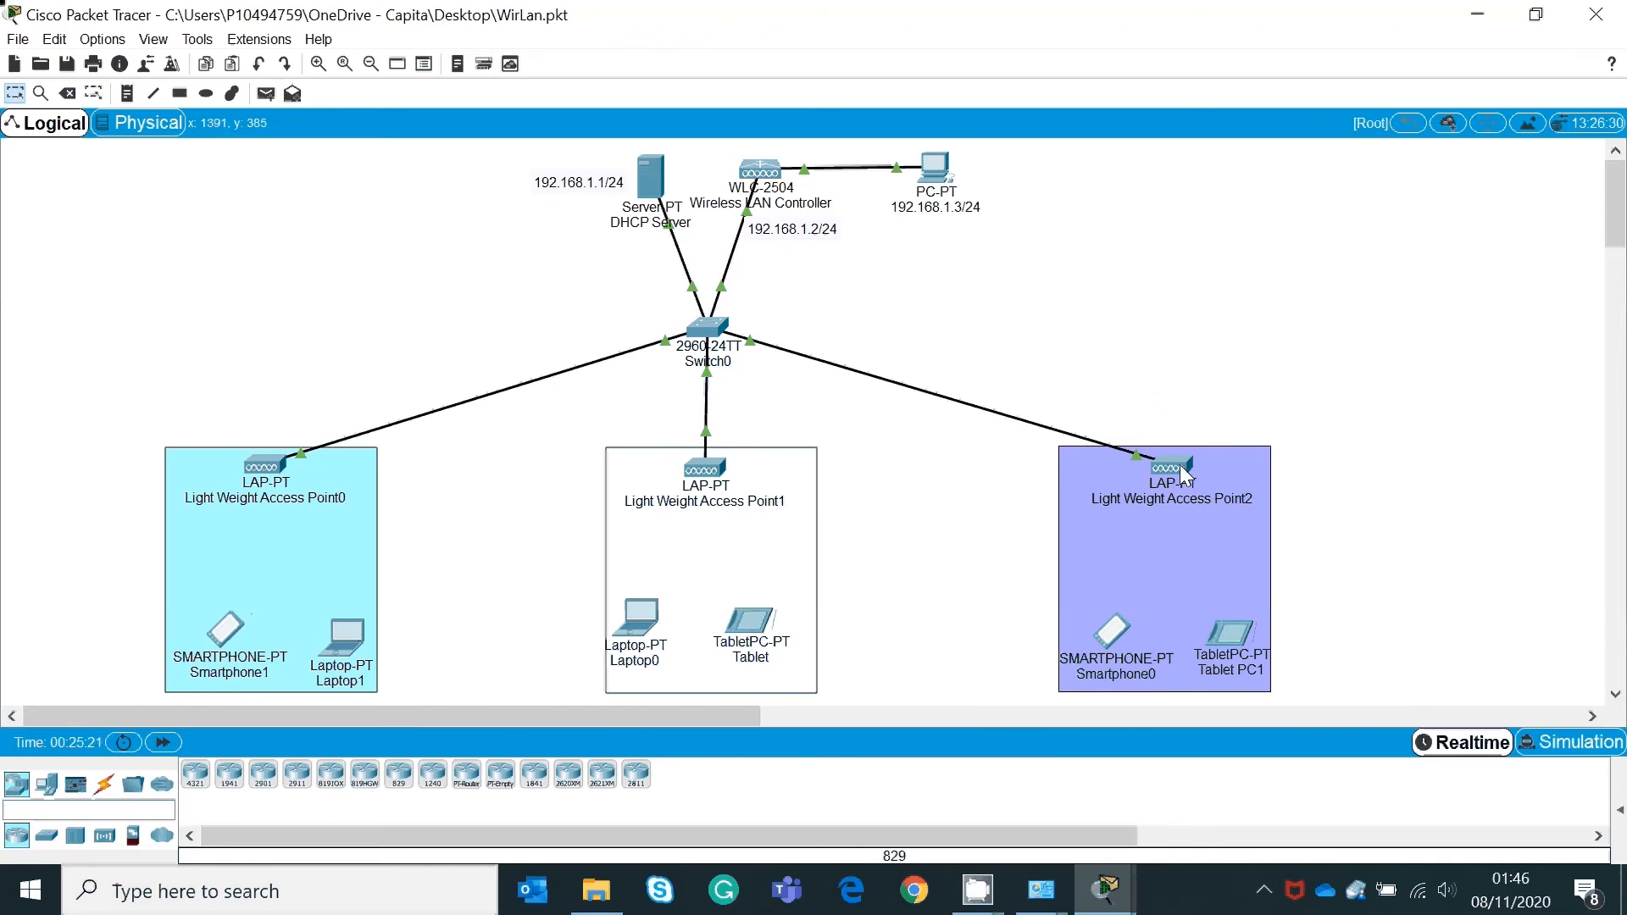
pyautogui.moveTo(1180, 464)
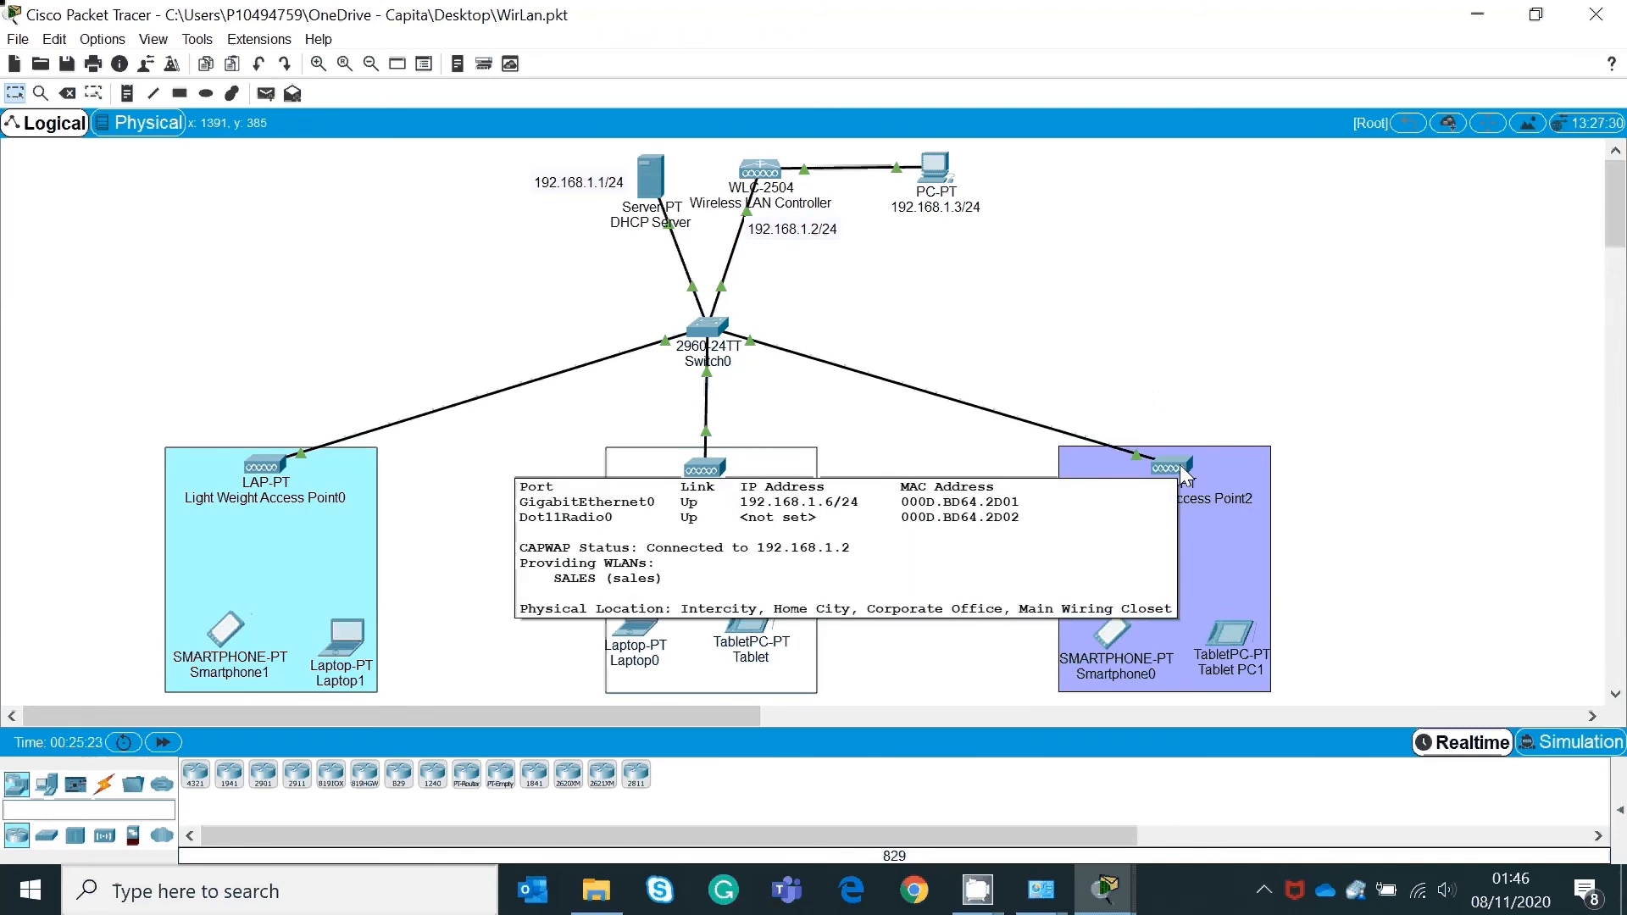
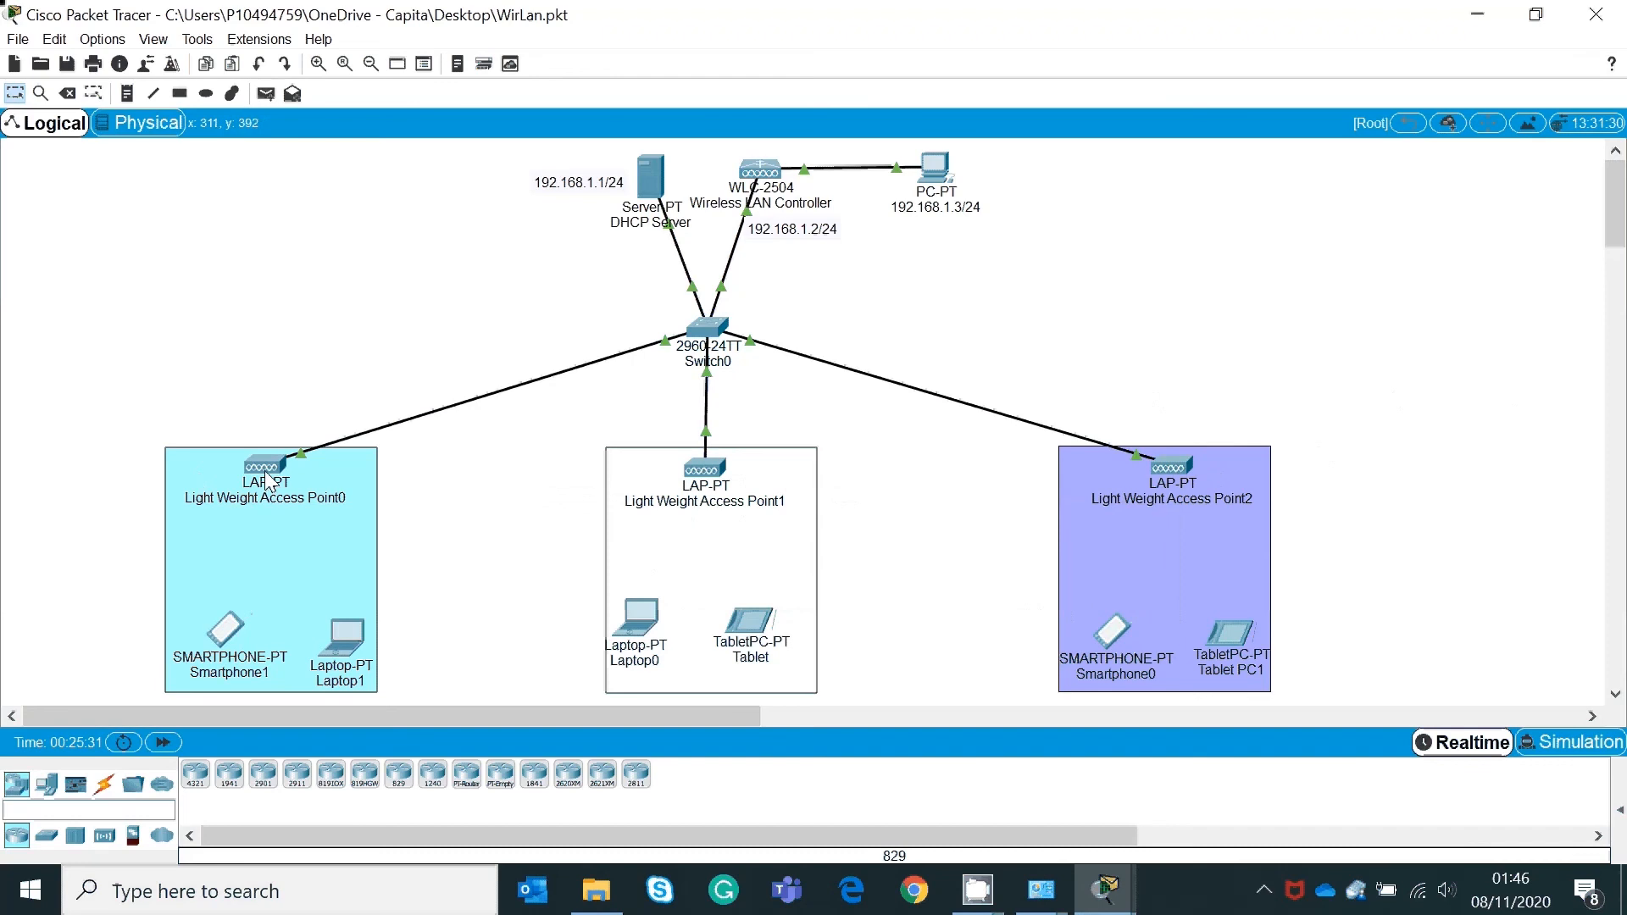
# Step: Set Smartphone1's Wireless0 SSID to hr
pyautogui.moveTo(269, 481)
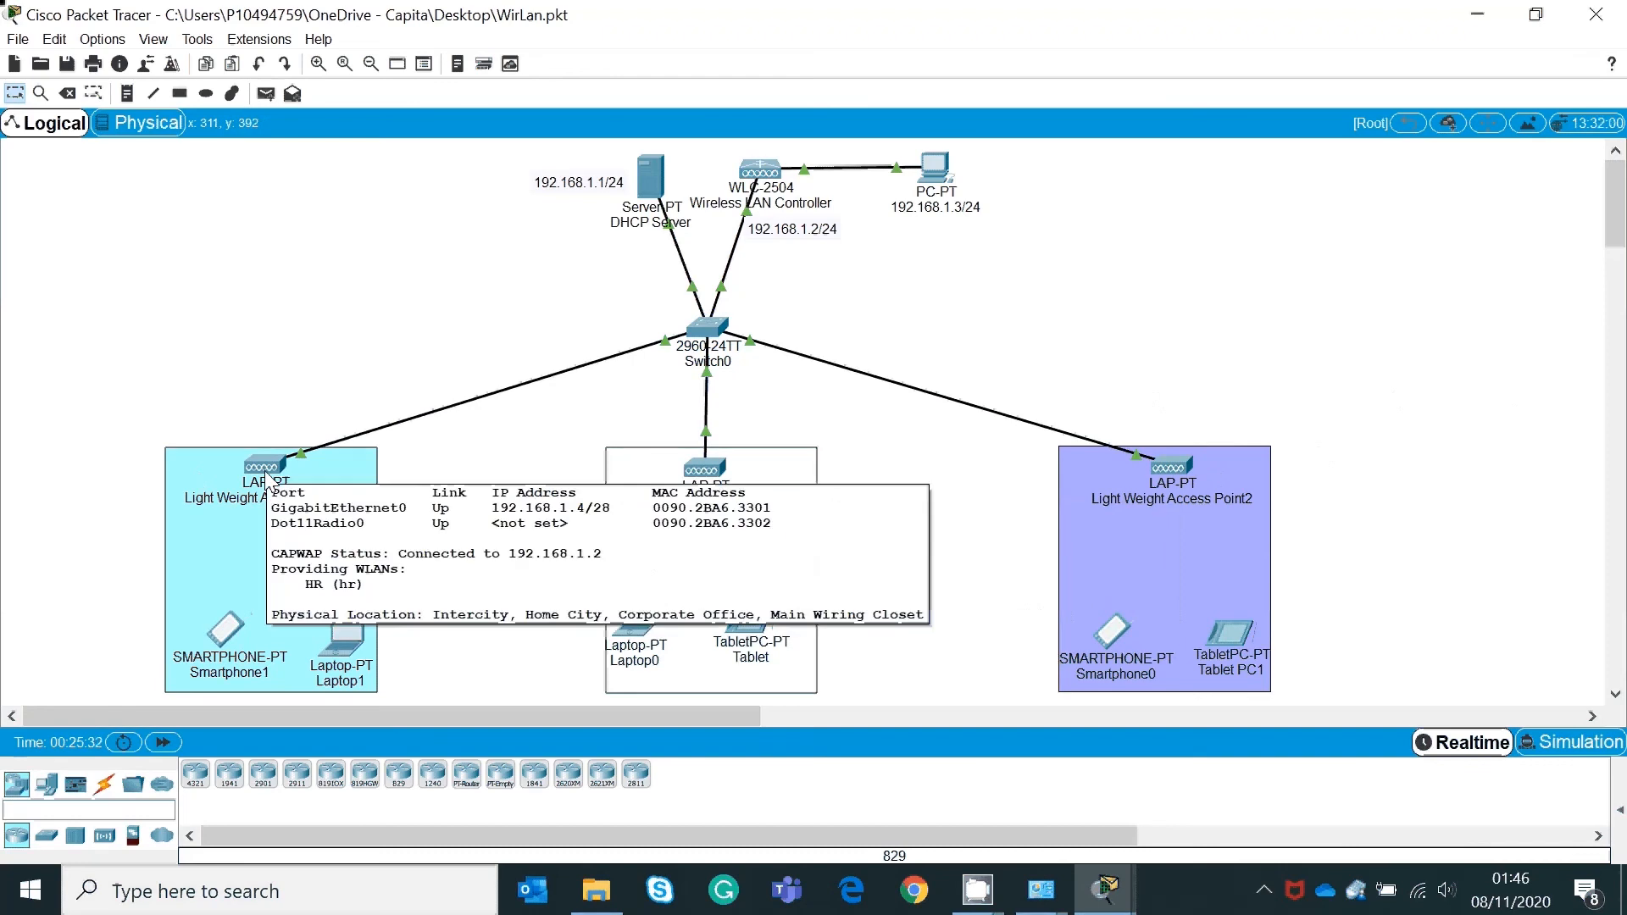
pyautogui.click(227, 628)
pyautogui.click(632, 156)
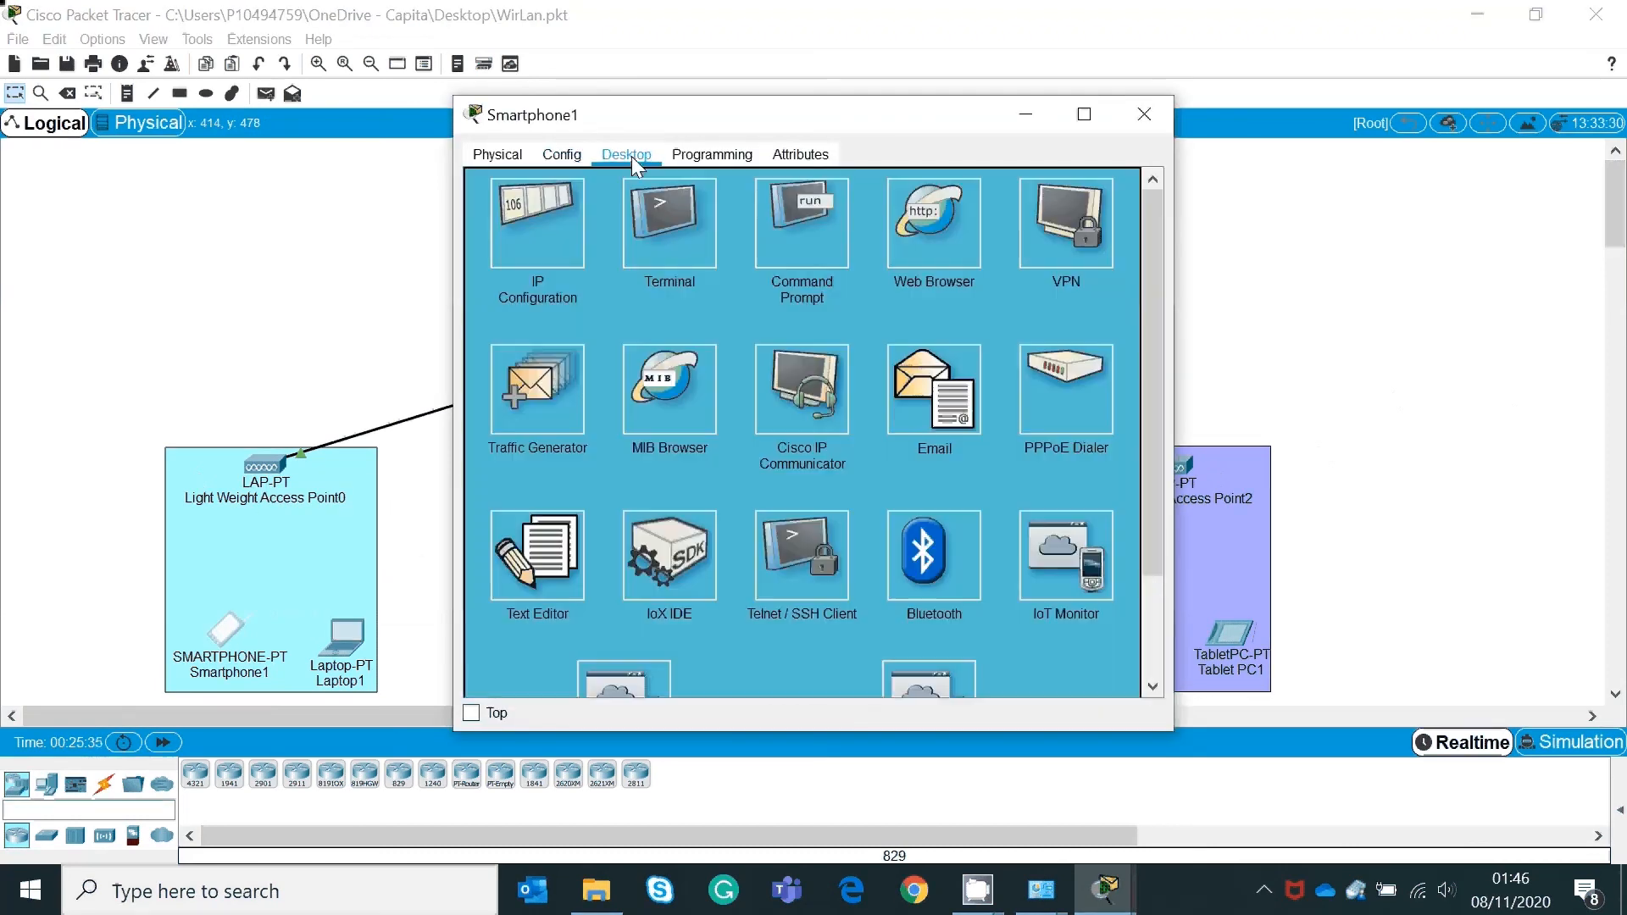
pyautogui.click(527, 161)
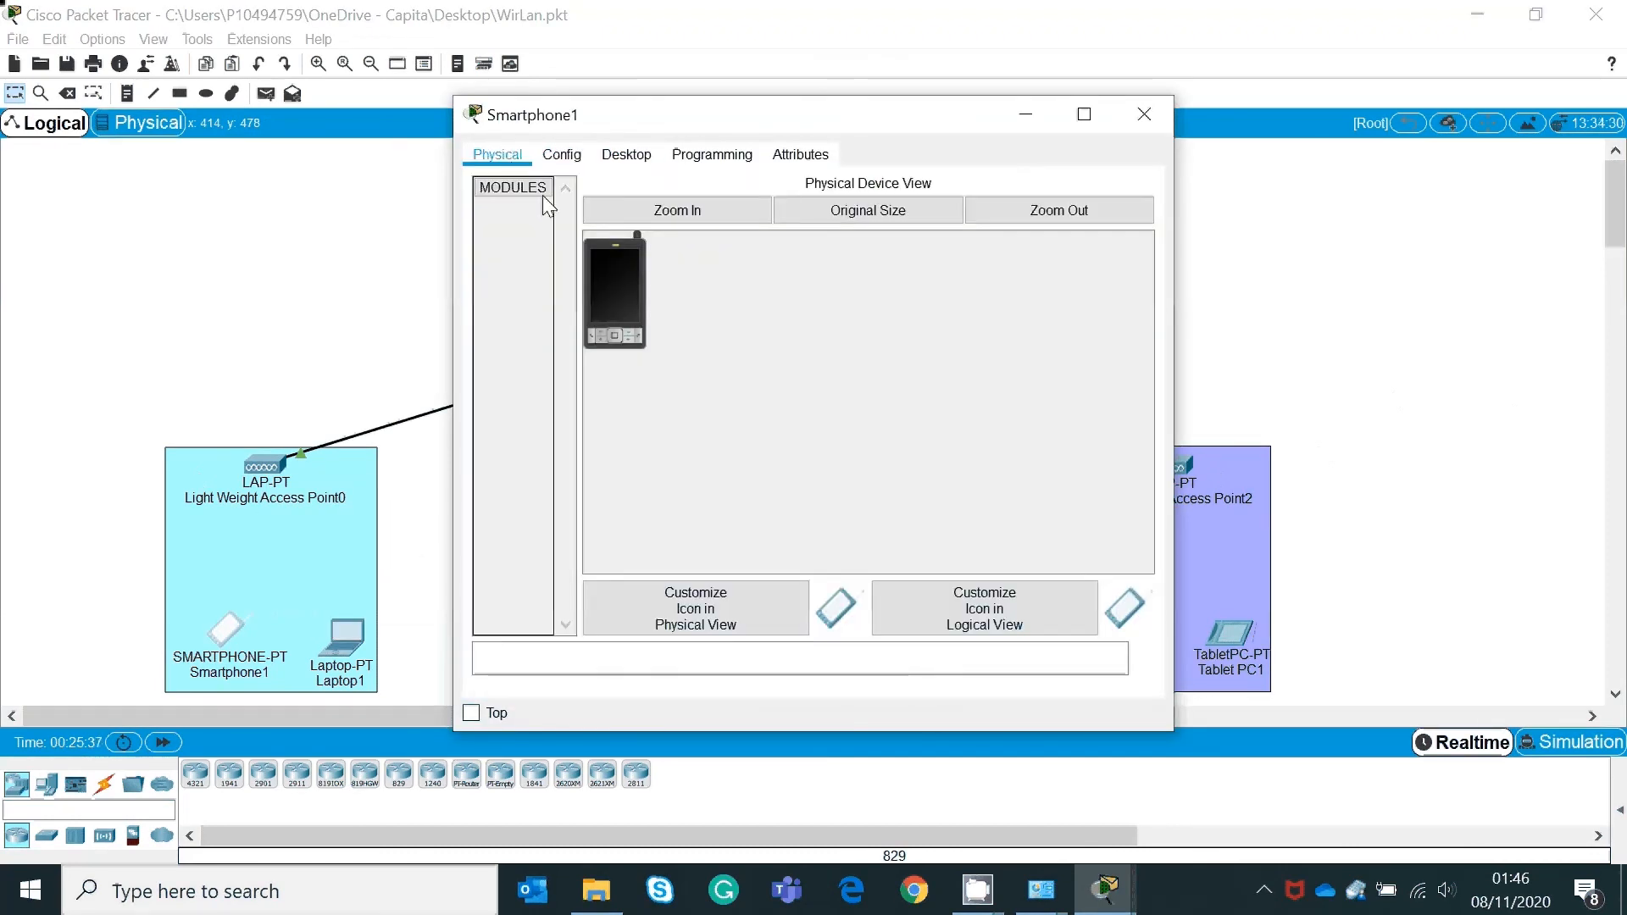
pyautogui.click(562, 155)
pyautogui.click(560, 269)
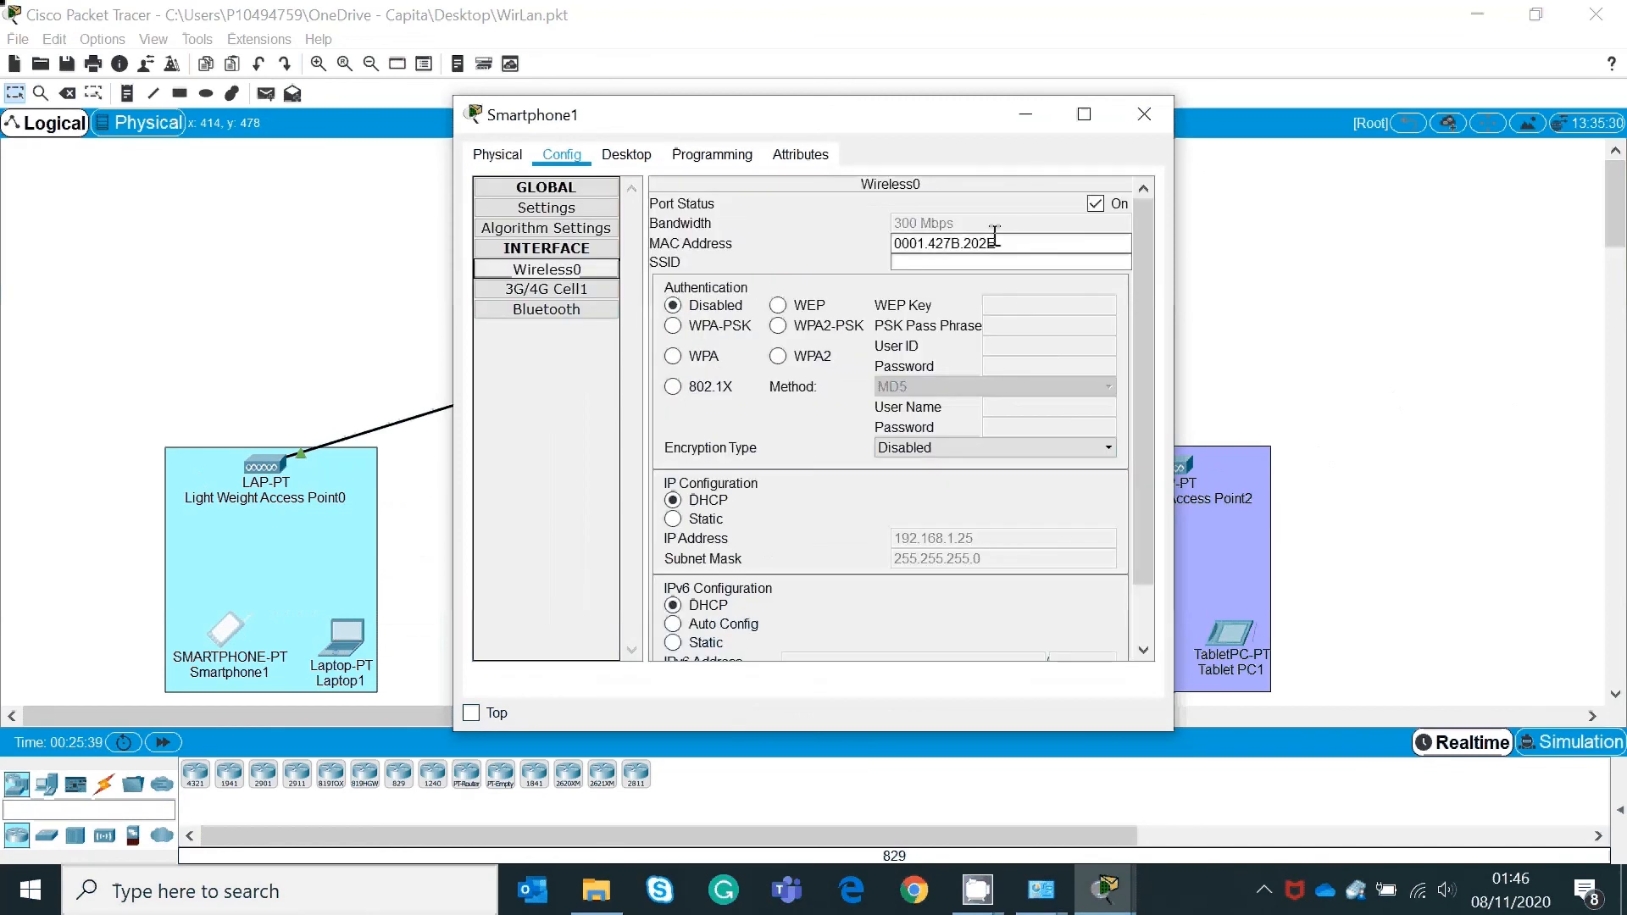
pyautogui.click(969, 263)
pyautogui.write('ht')
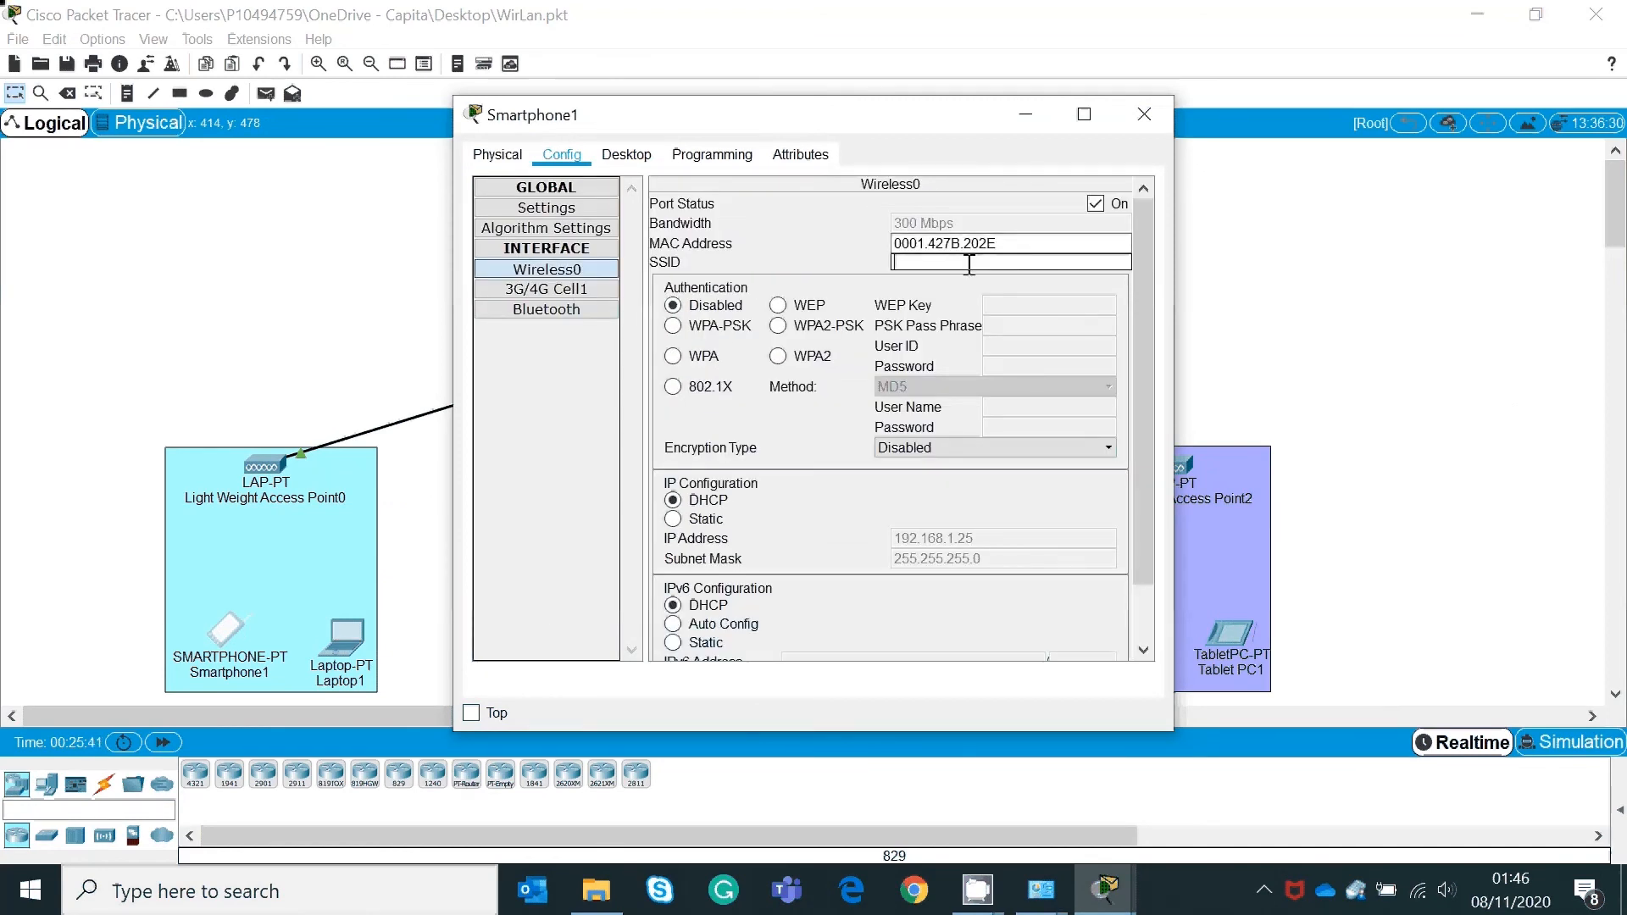
pyautogui.press('BackSpace')
pyautogui.write('r')
# Step: Renew Smartphone1's DHCP address twice via Static/DHCP, then minimise its window
pyautogui.click(674, 519)
pyautogui.click(675, 504)
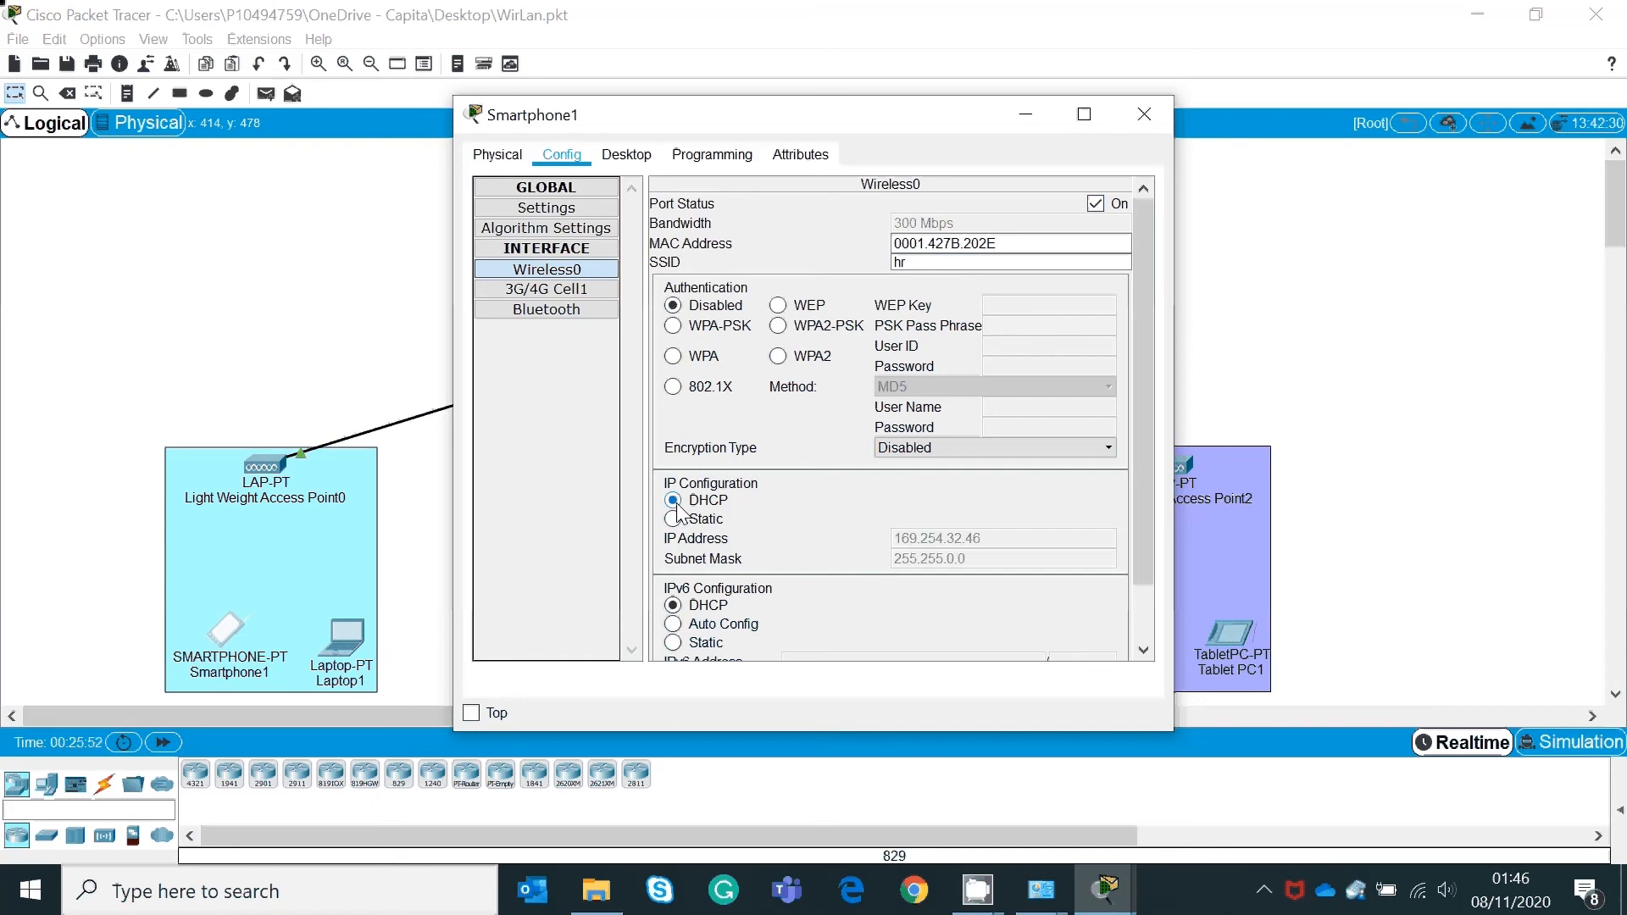
pyautogui.click(675, 516)
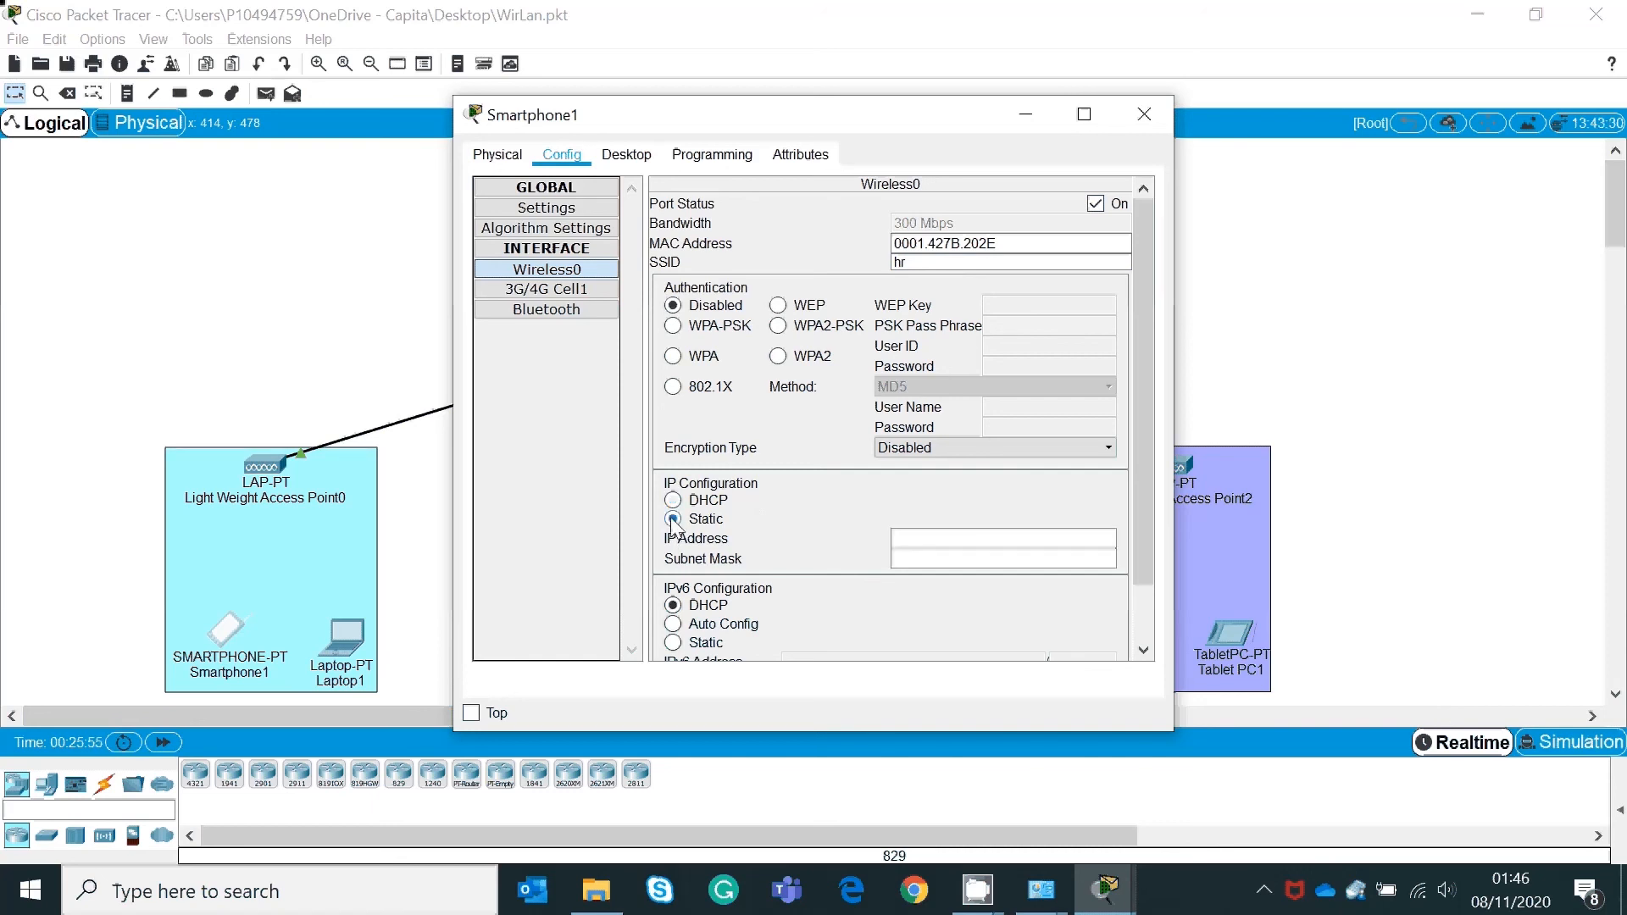
pyautogui.click(674, 500)
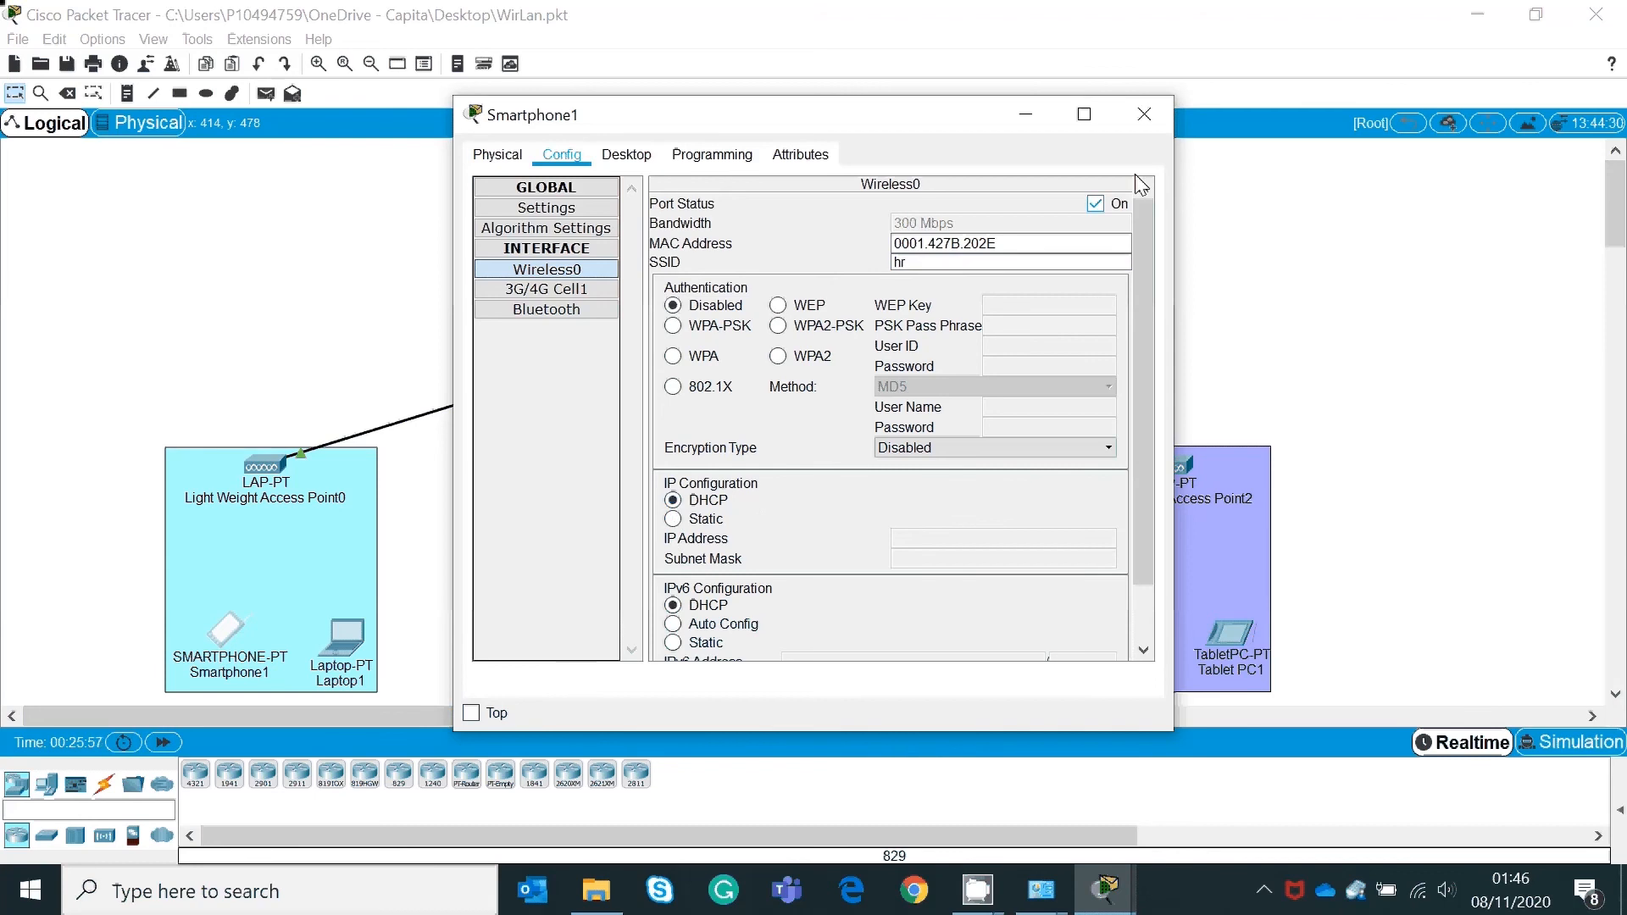
pyautogui.click(1025, 116)
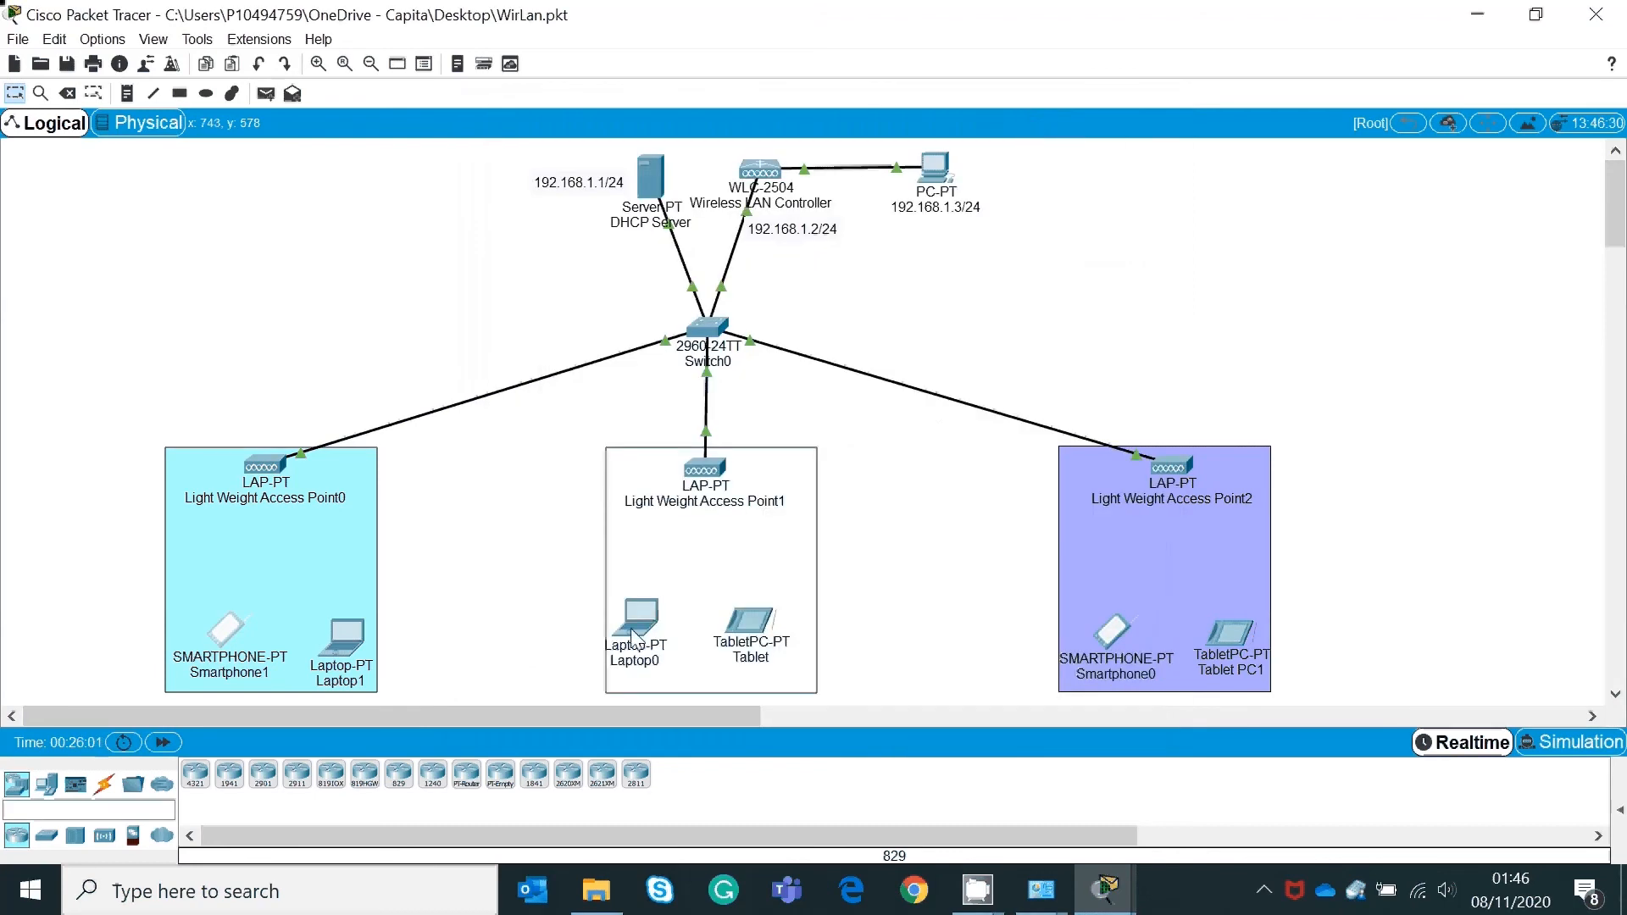
# Step: Open Laptop1 and dismiss the power-on and wireless-module removal errors
pyautogui.click(358, 640)
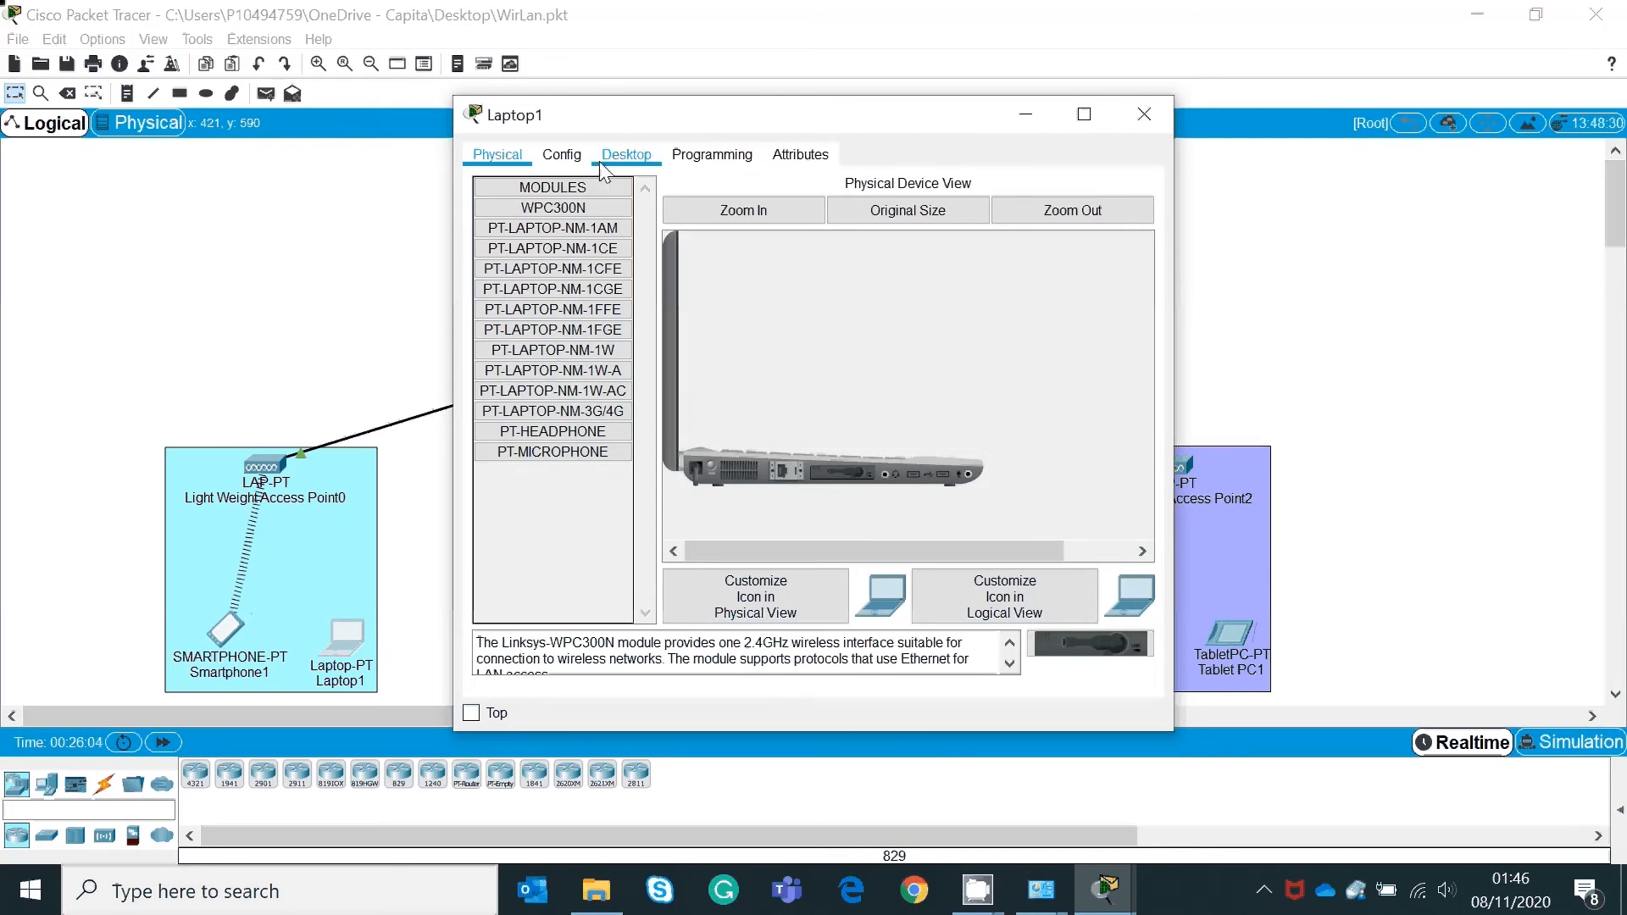
pyautogui.click(561, 154)
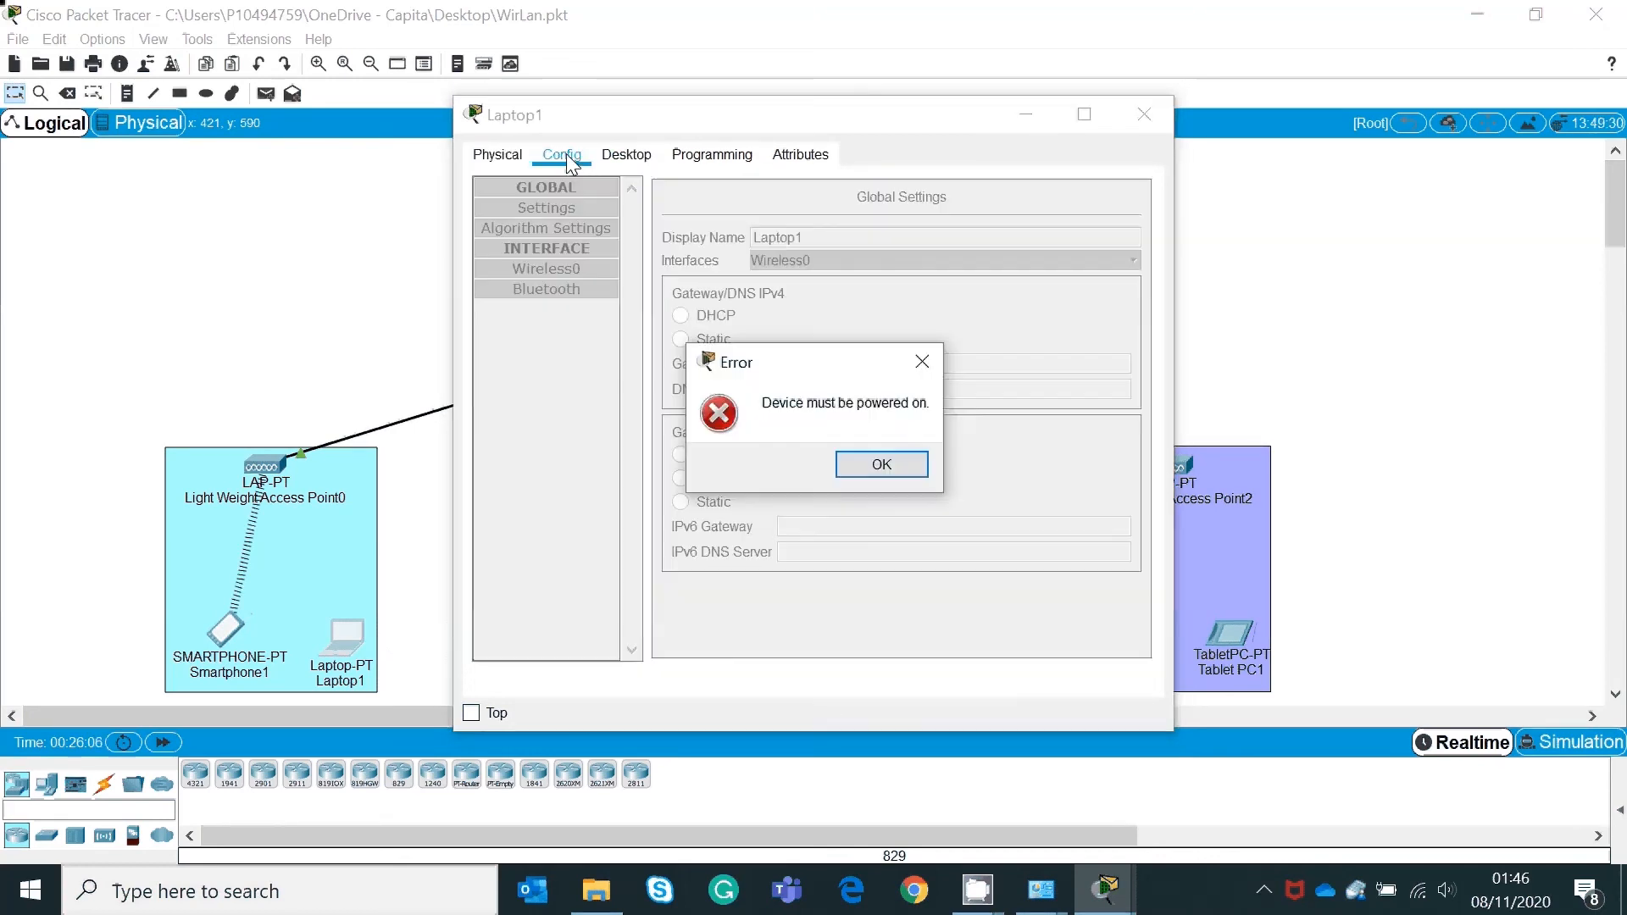
pyautogui.click(921, 362)
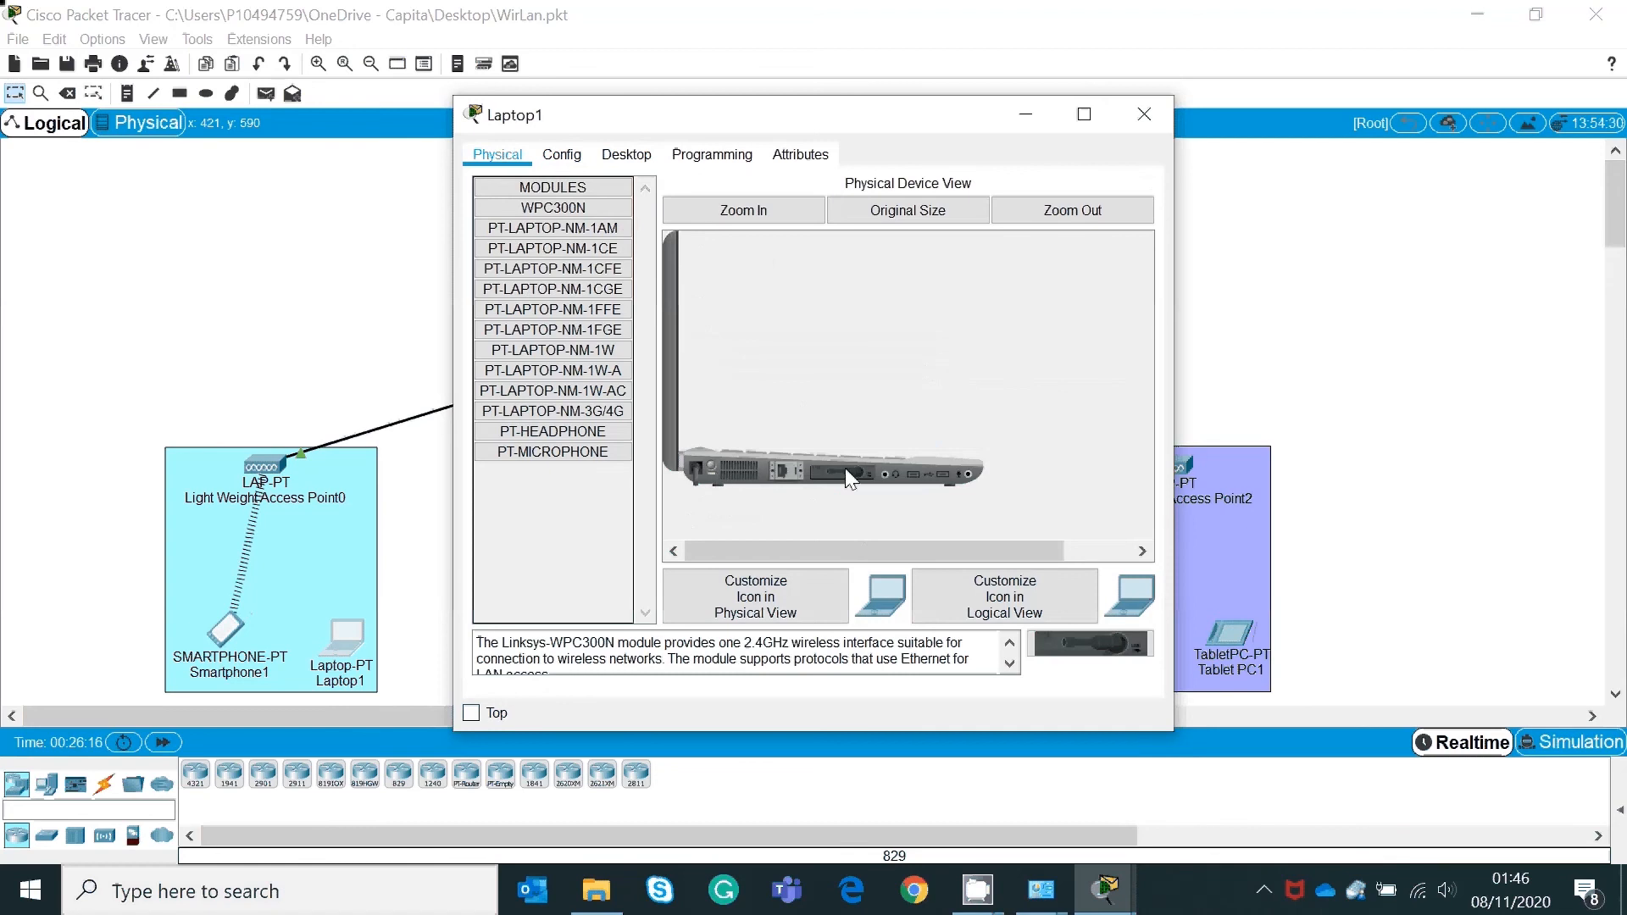
pyautogui.moveTo(847, 473); pyautogui.dragTo(519, 542)
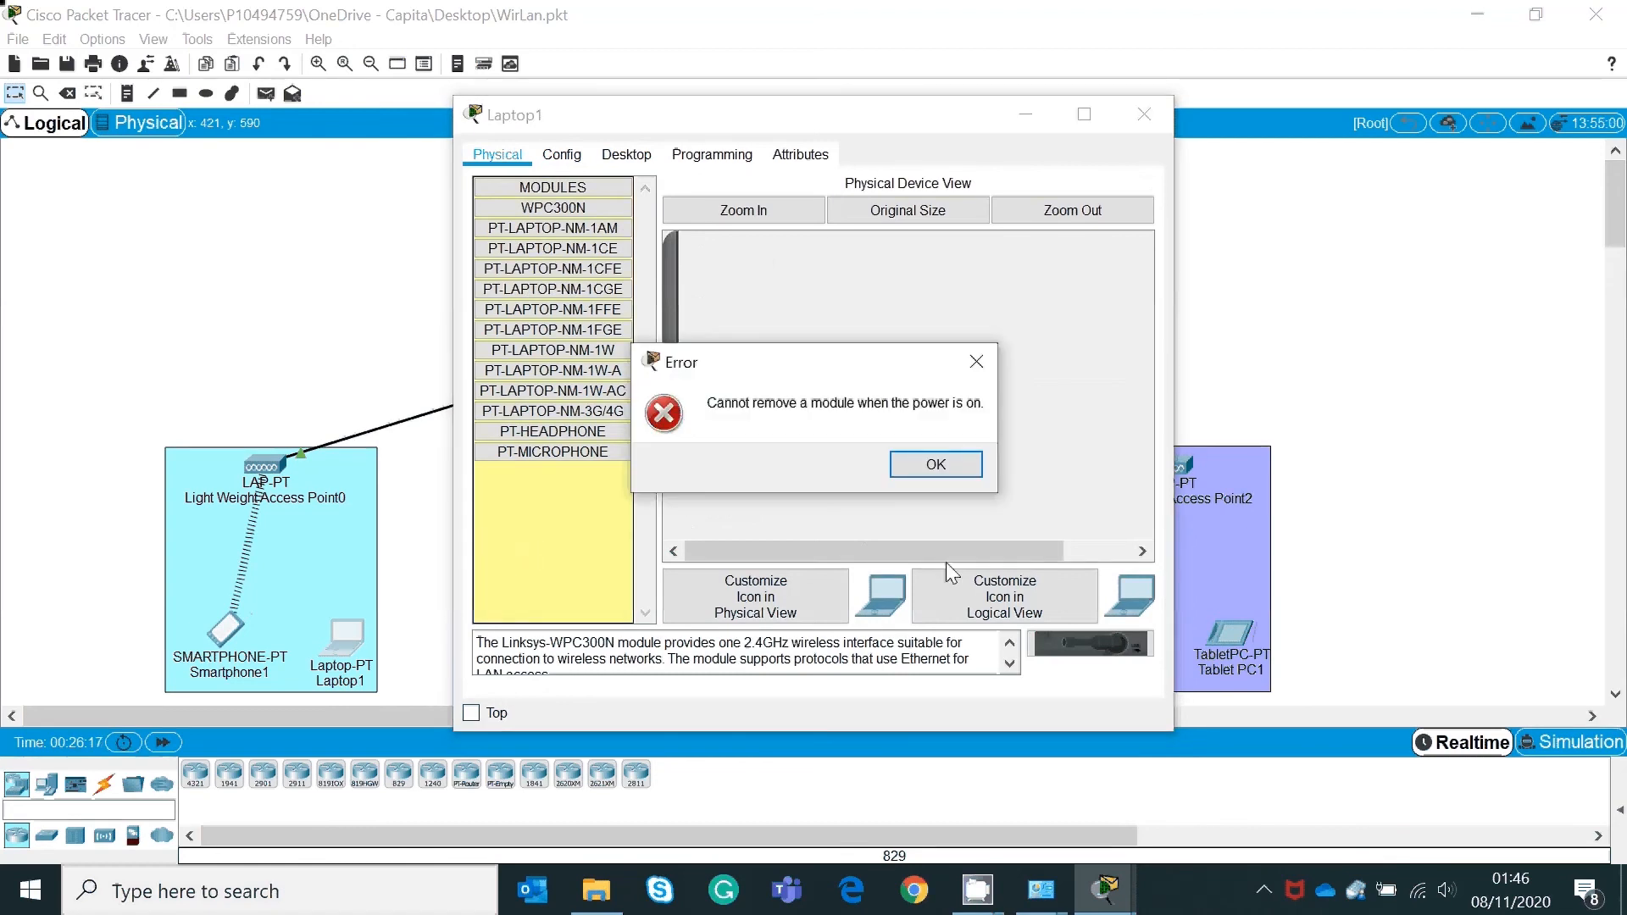
pyautogui.click(948, 472)
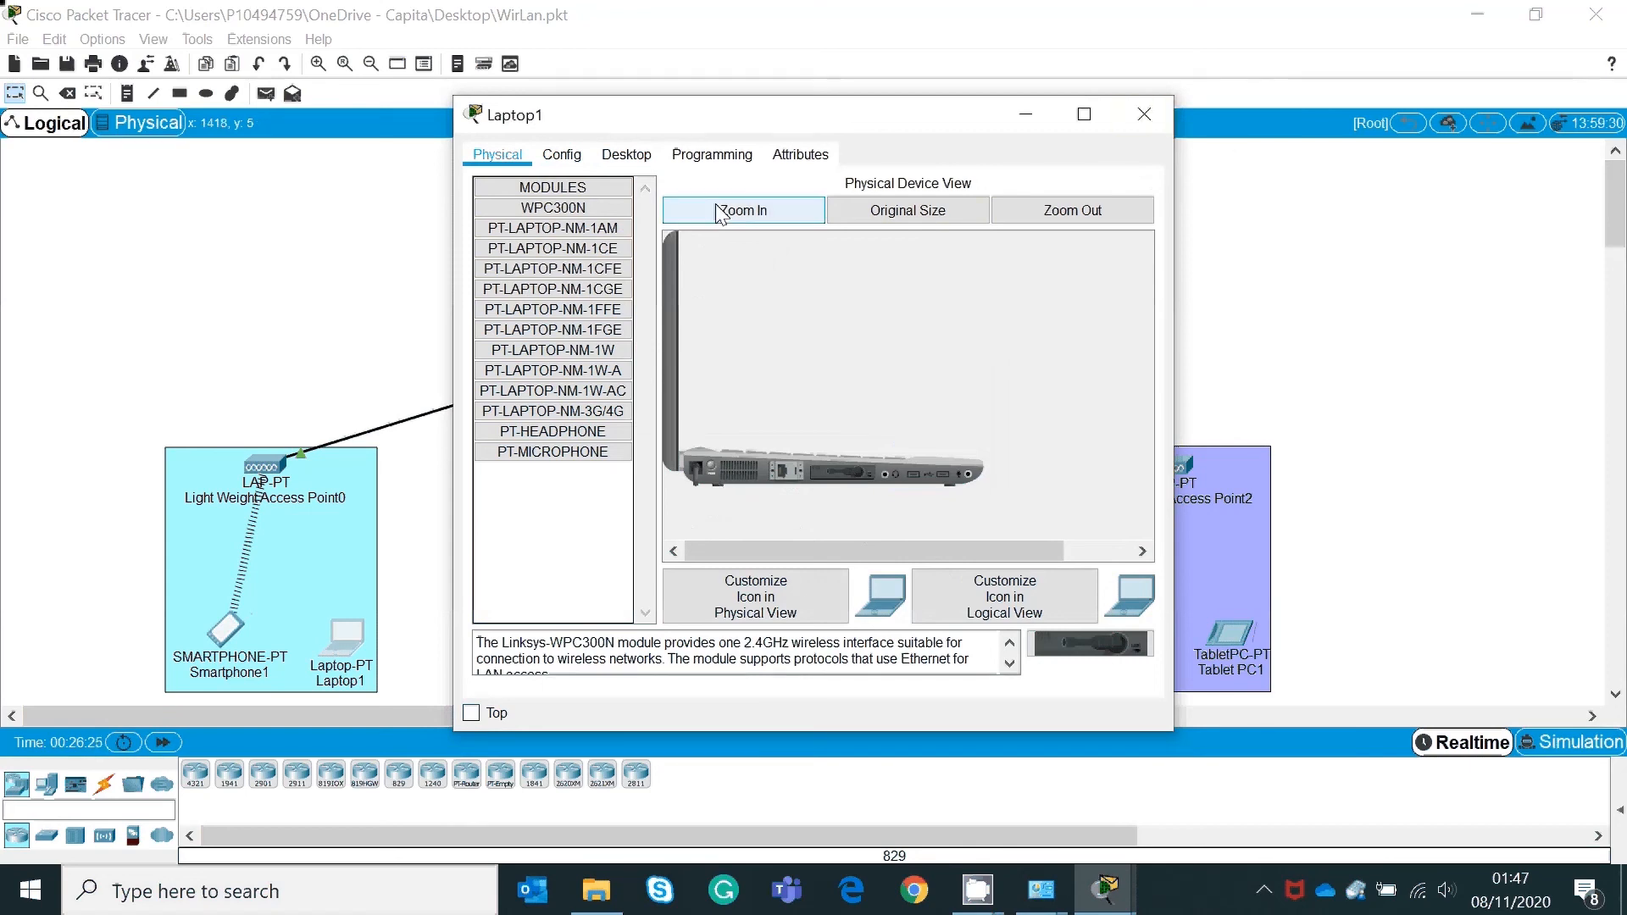
# Step: Renew Laptop1's DHCP address from Desktop IP Configuration
pyautogui.click(634, 153)
pyautogui.click(538, 251)
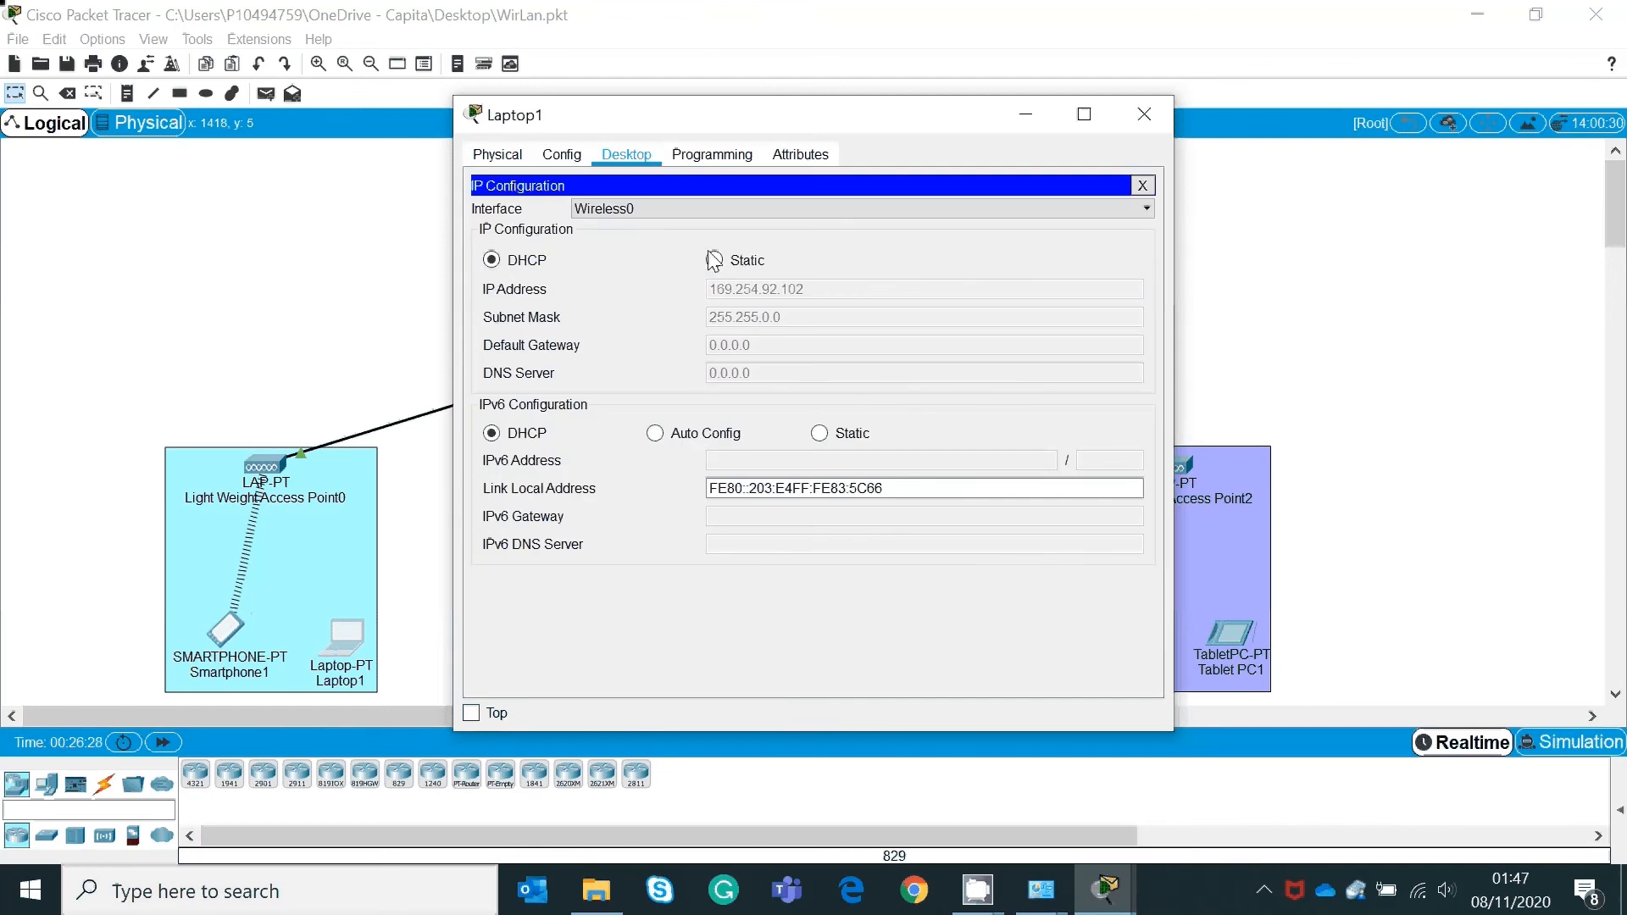
pyautogui.click(714, 261)
pyautogui.click(492, 260)
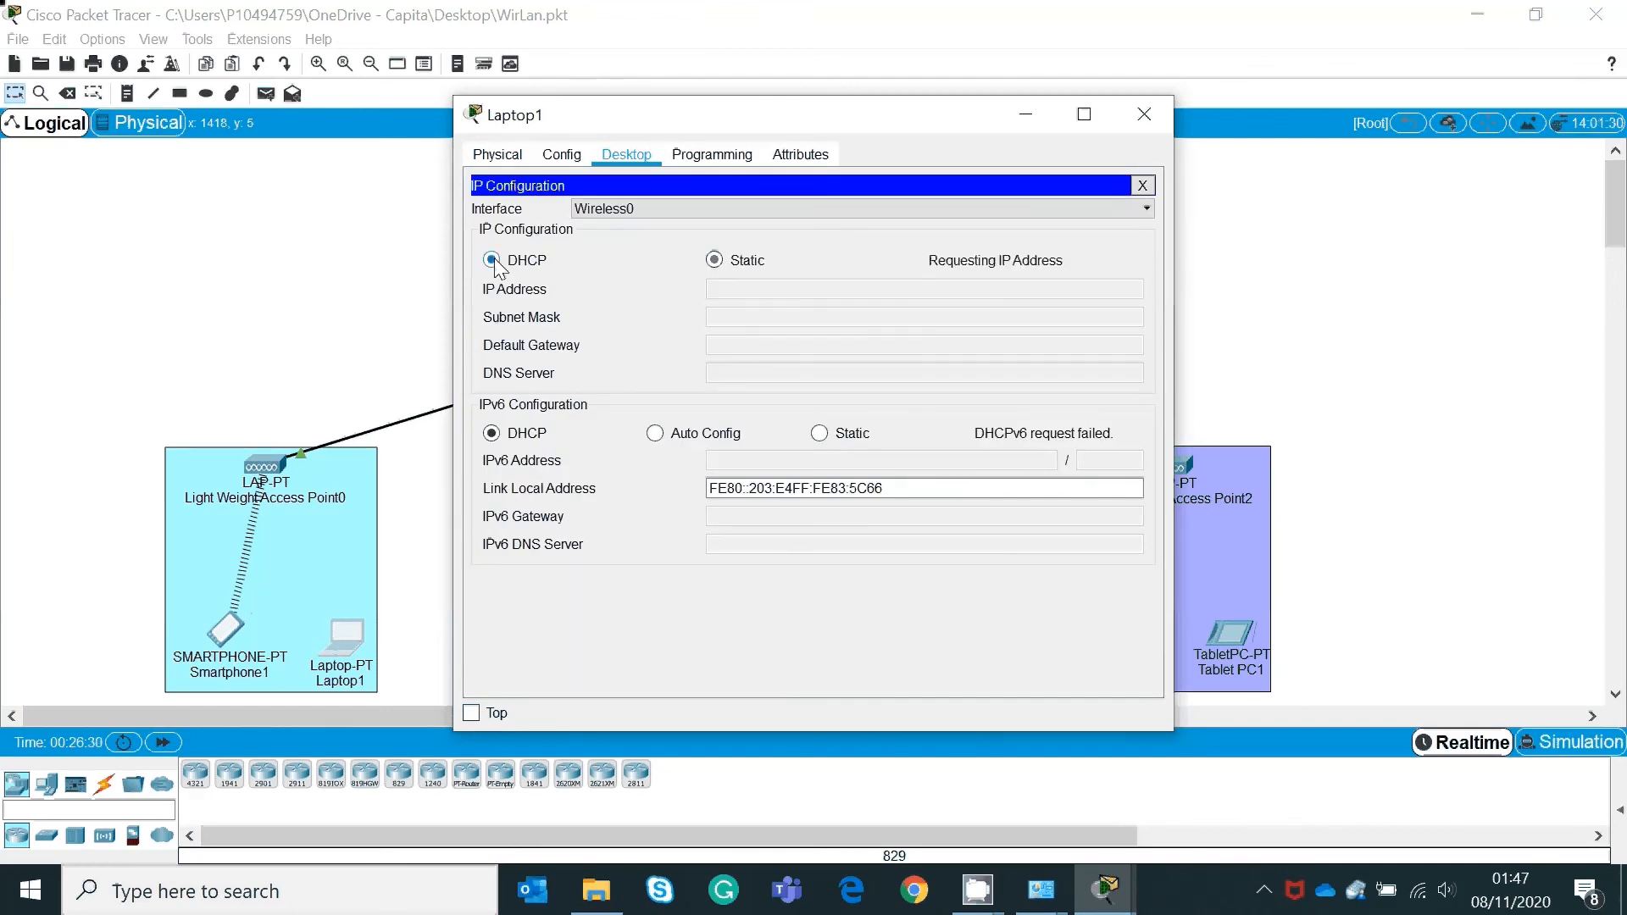
# Step: Confirm Laptop1's Wireless0 interface shows SSID hr, then minimise the window
pyautogui.click(563, 156)
pyautogui.click(499, 159)
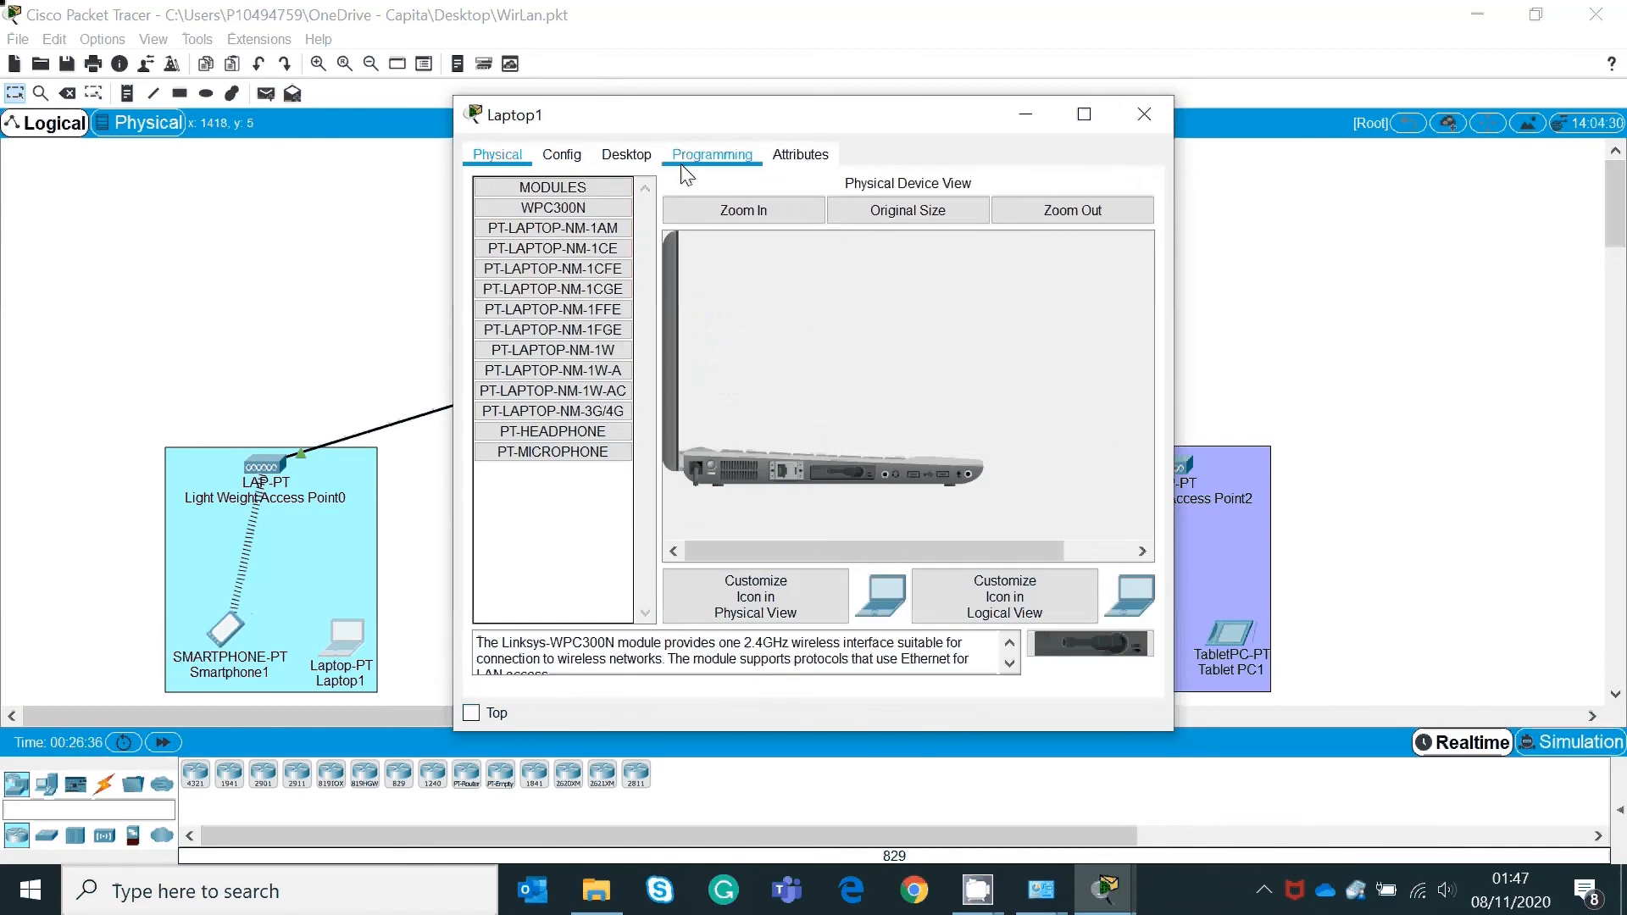
pyautogui.click(649, 161)
pyautogui.click(563, 156)
pyautogui.click(547, 270)
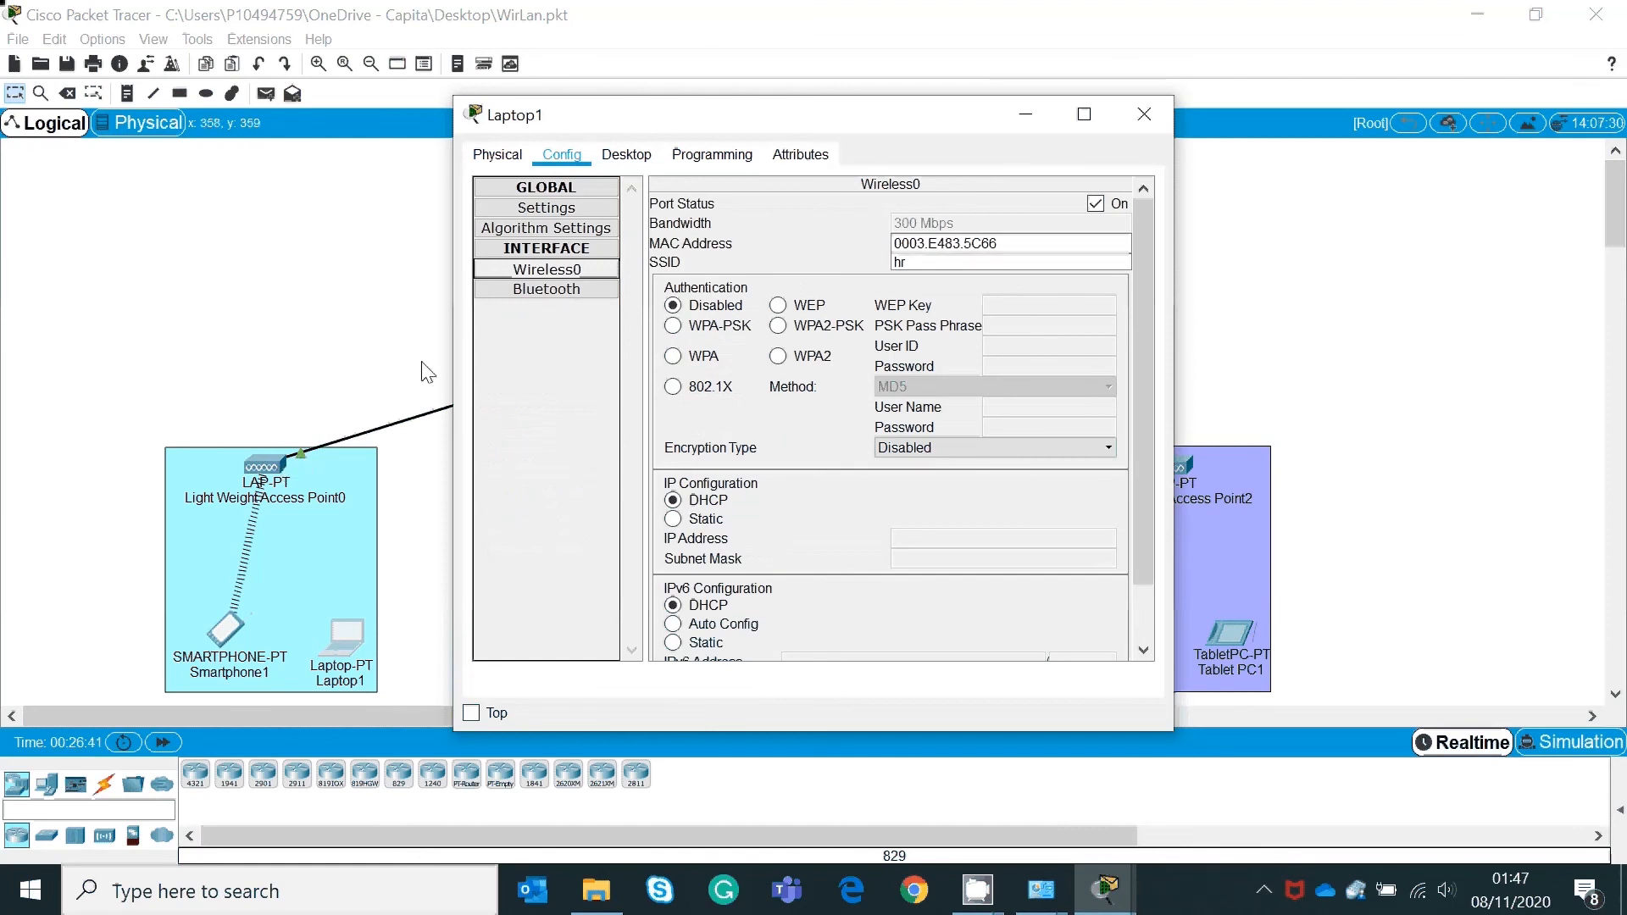
pyautogui.click(1024, 115)
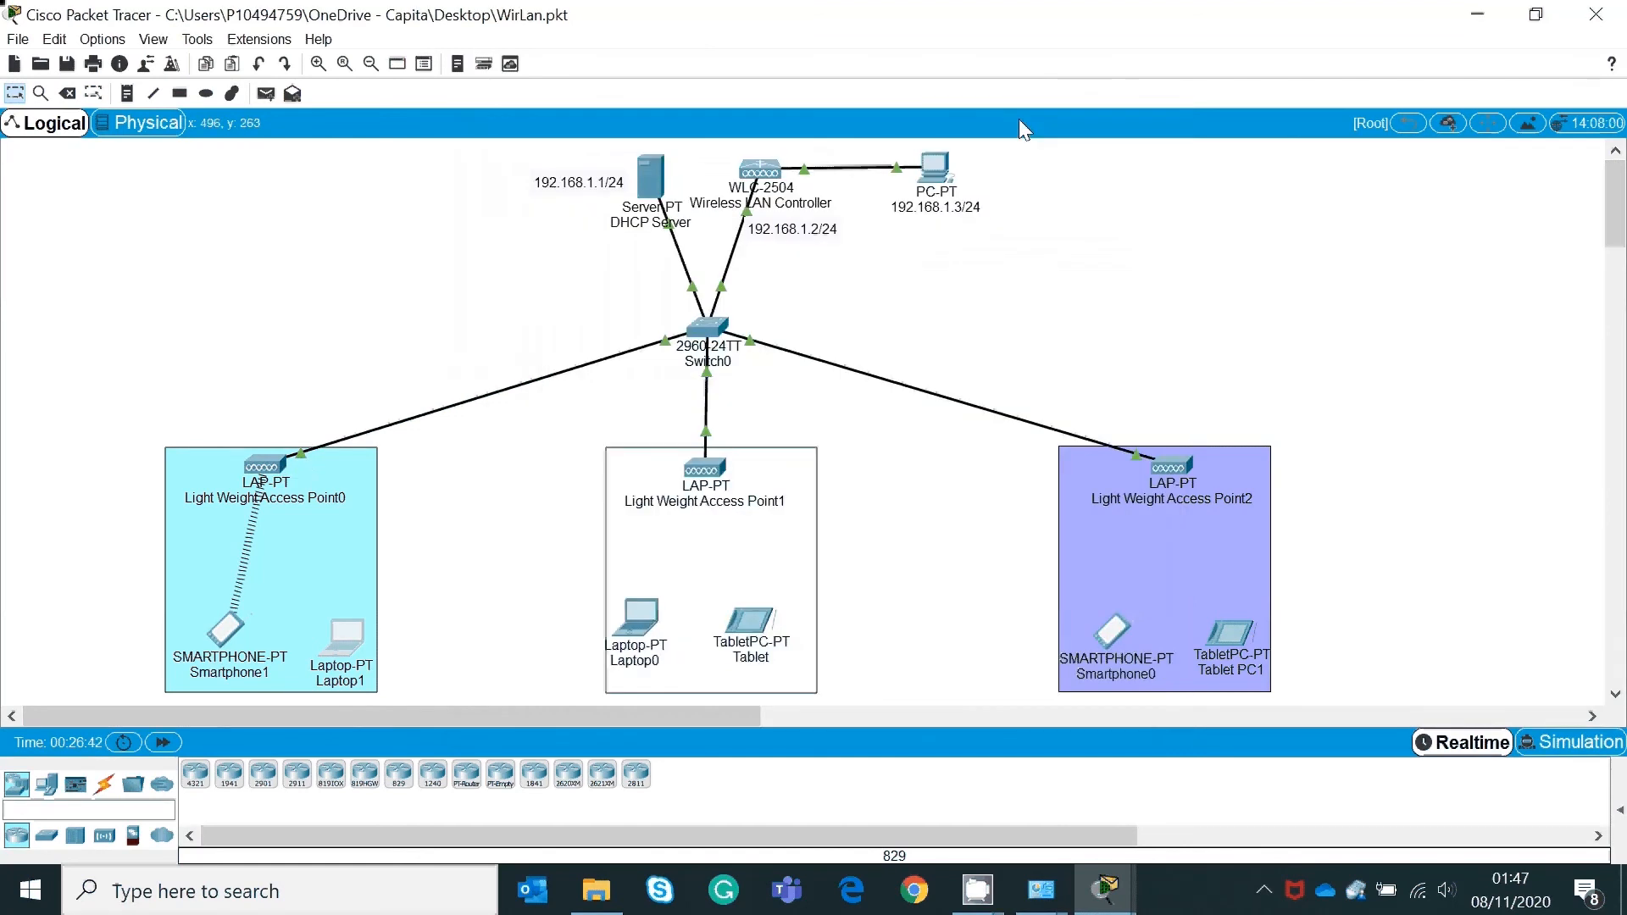
# Step: Check Access Point0, then renew Laptop1's DHCP address, which still returns 169.254.92.102
pyautogui.click(263, 471)
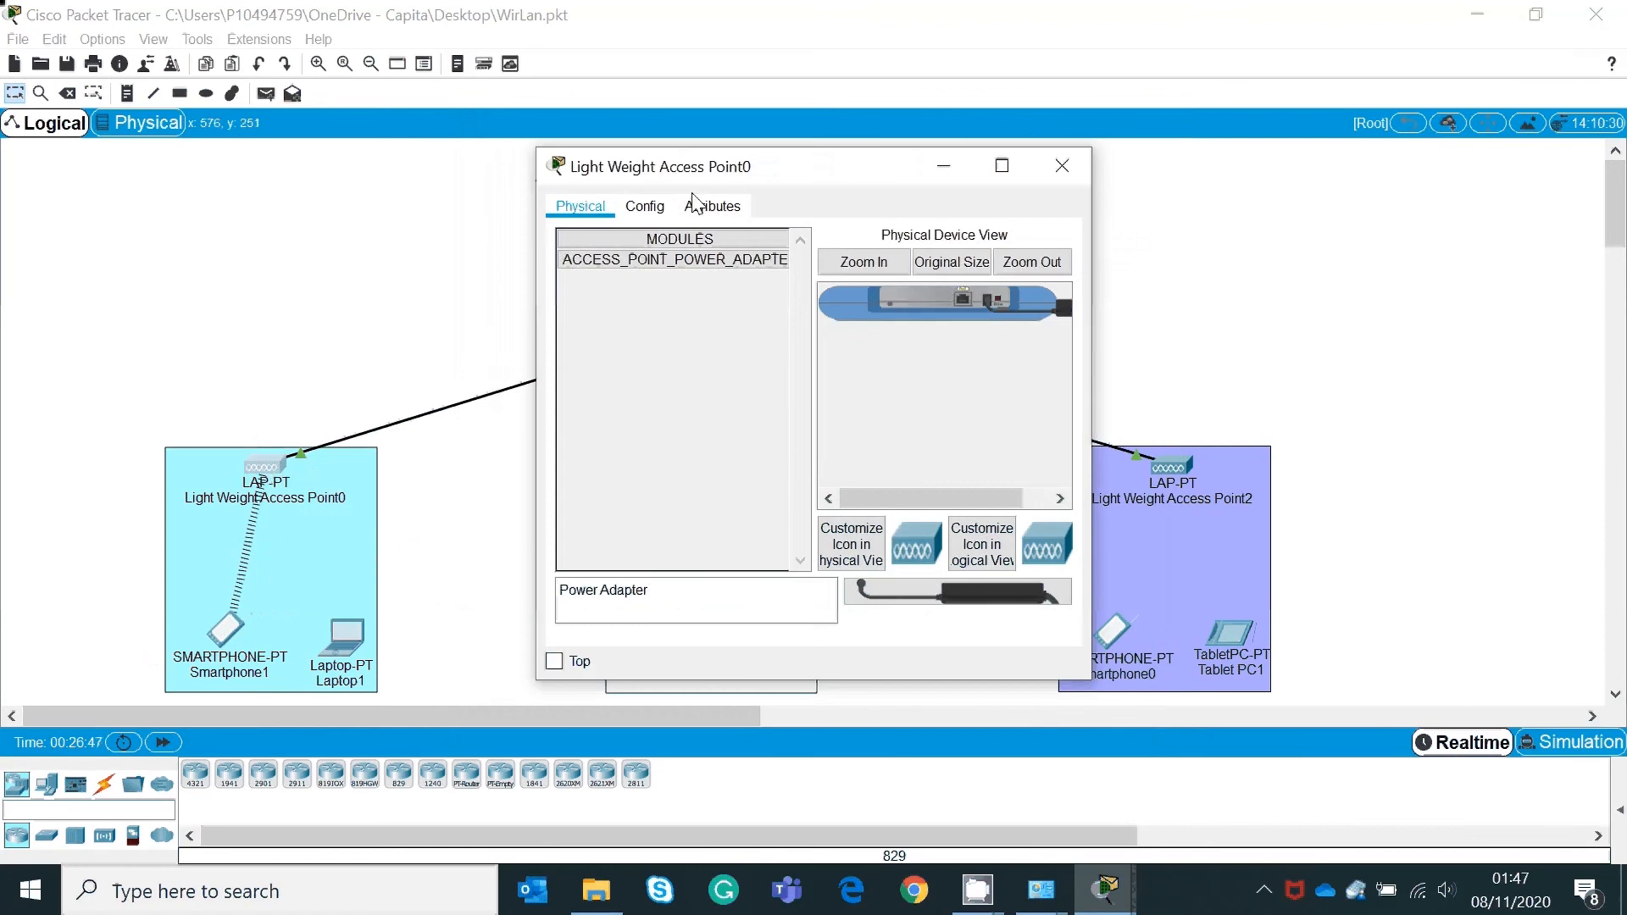
pyautogui.click(1062, 165)
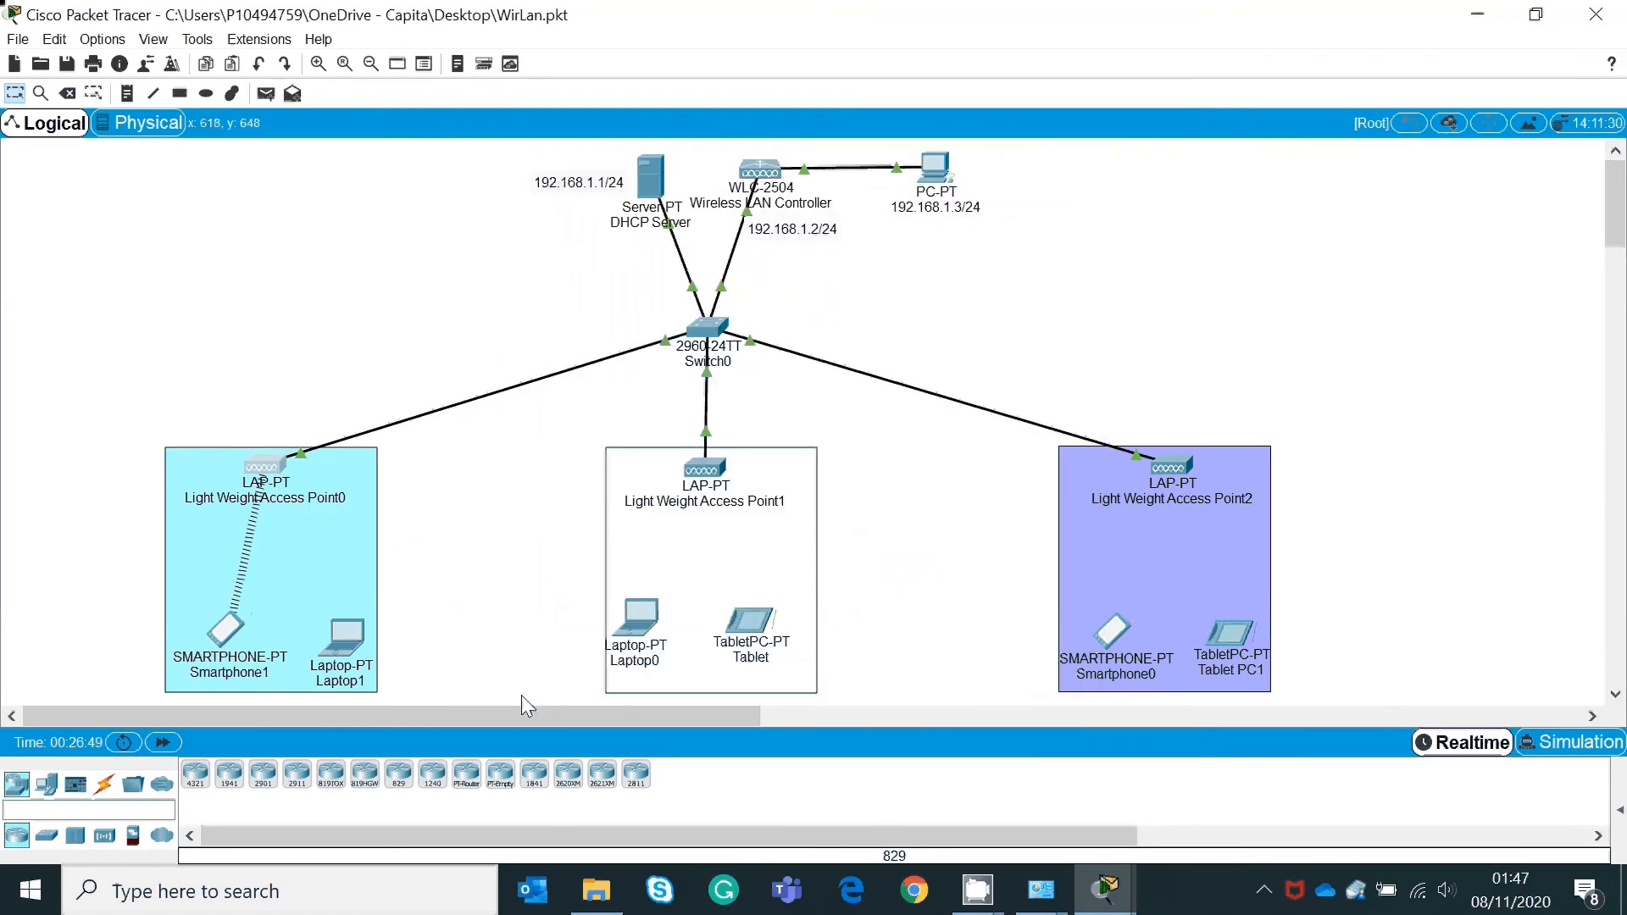
pyautogui.click(343, 635)
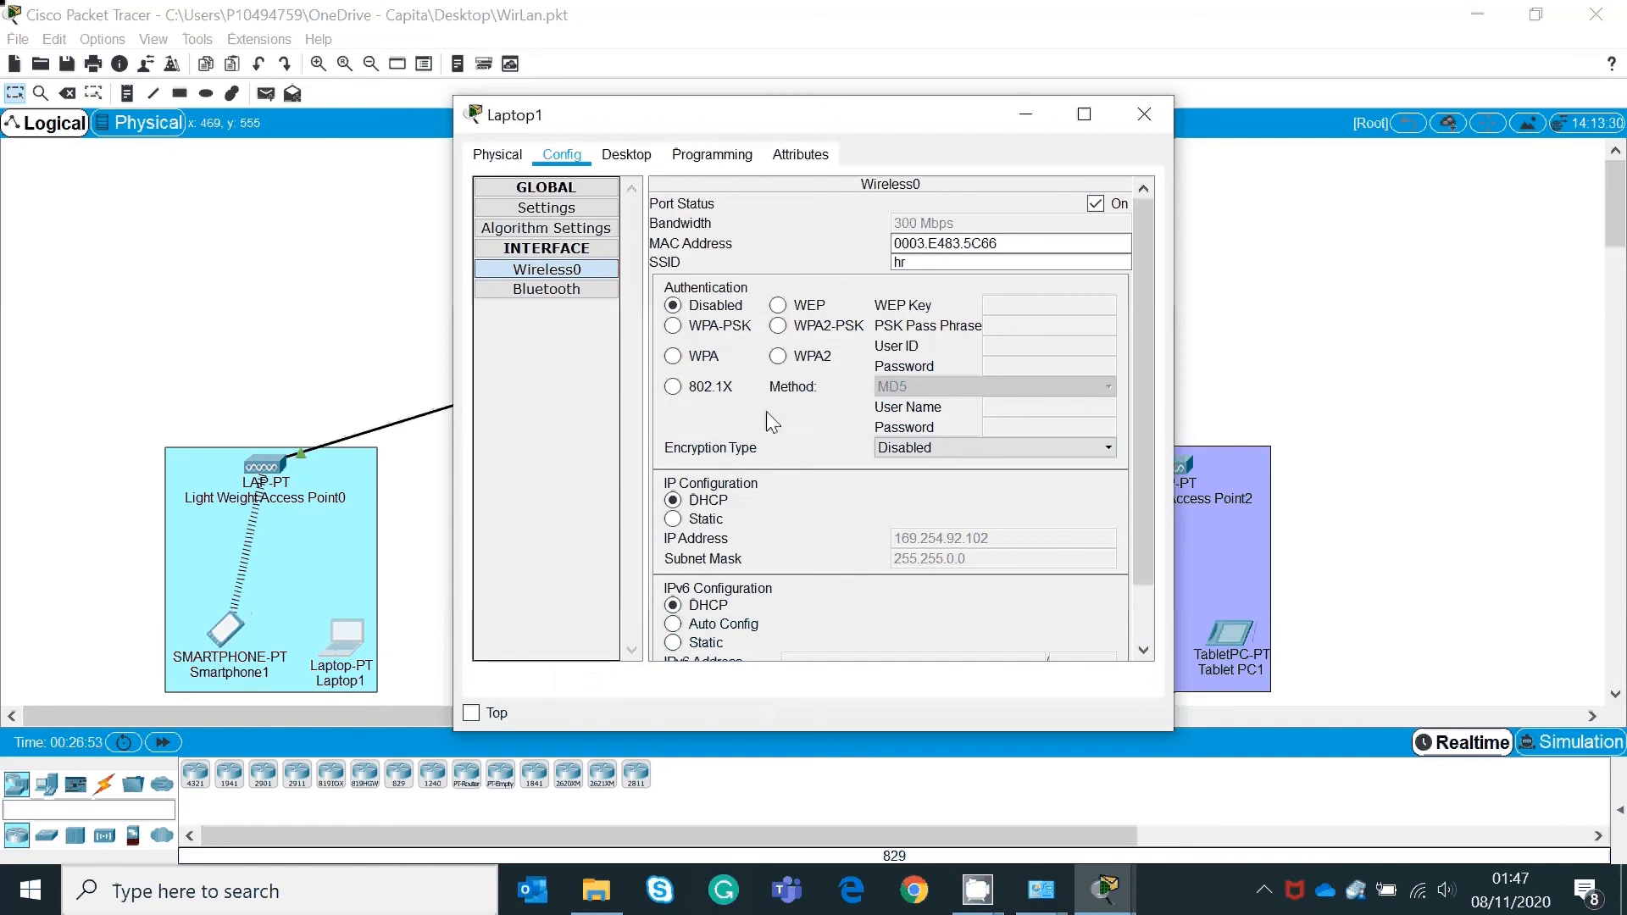
pyautogui.click(674, 517)
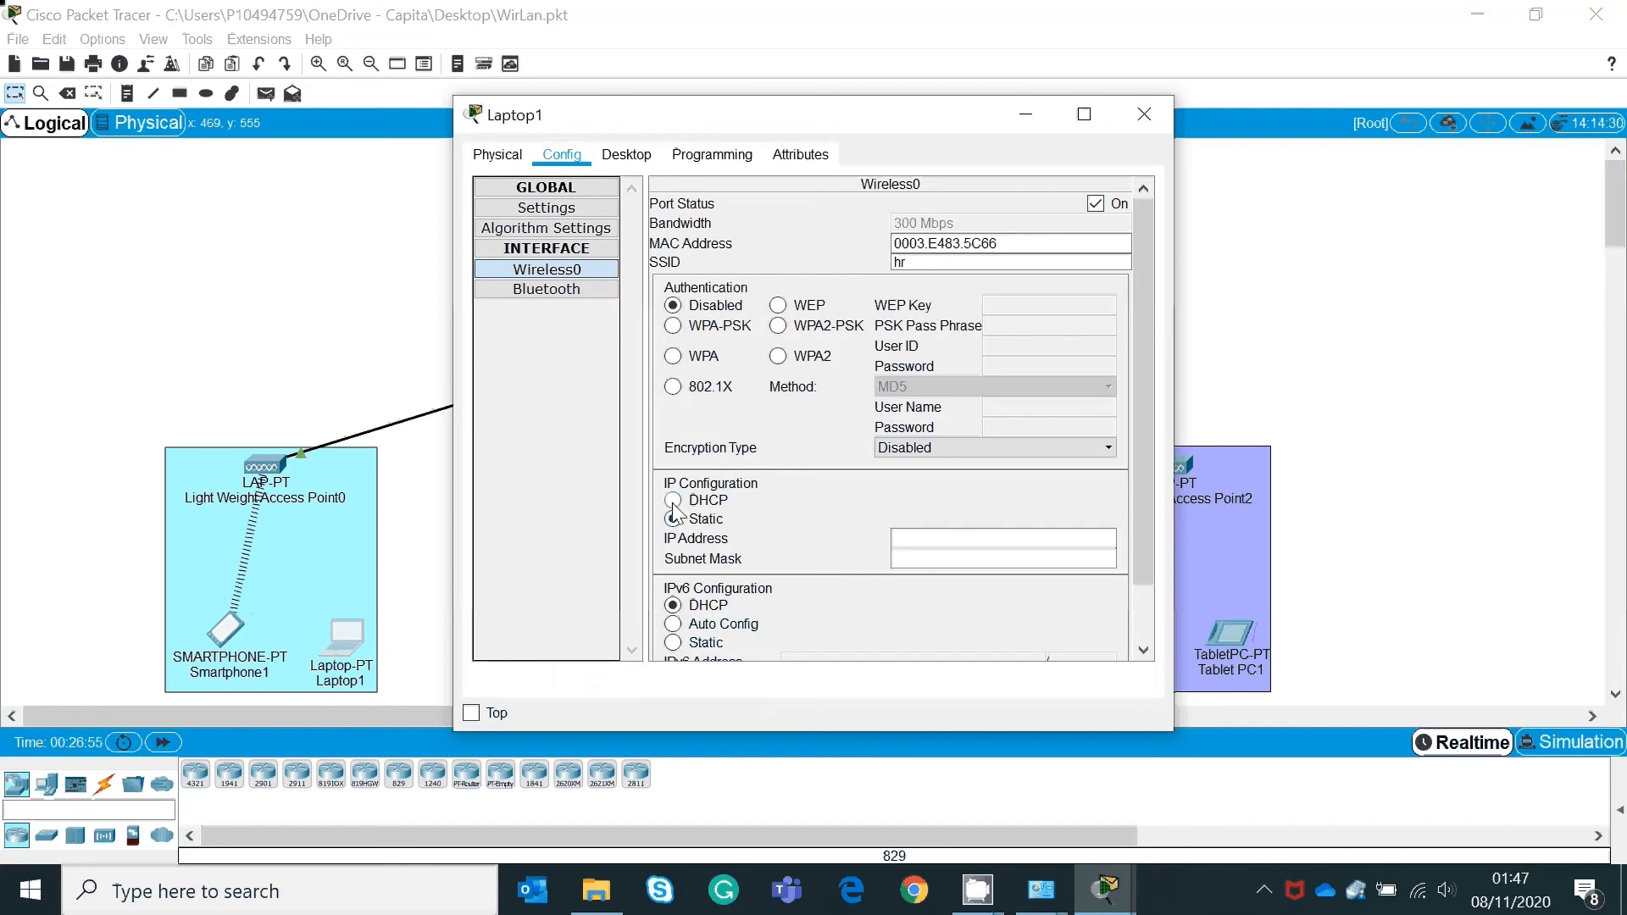
pyautogui.click(674, 502)
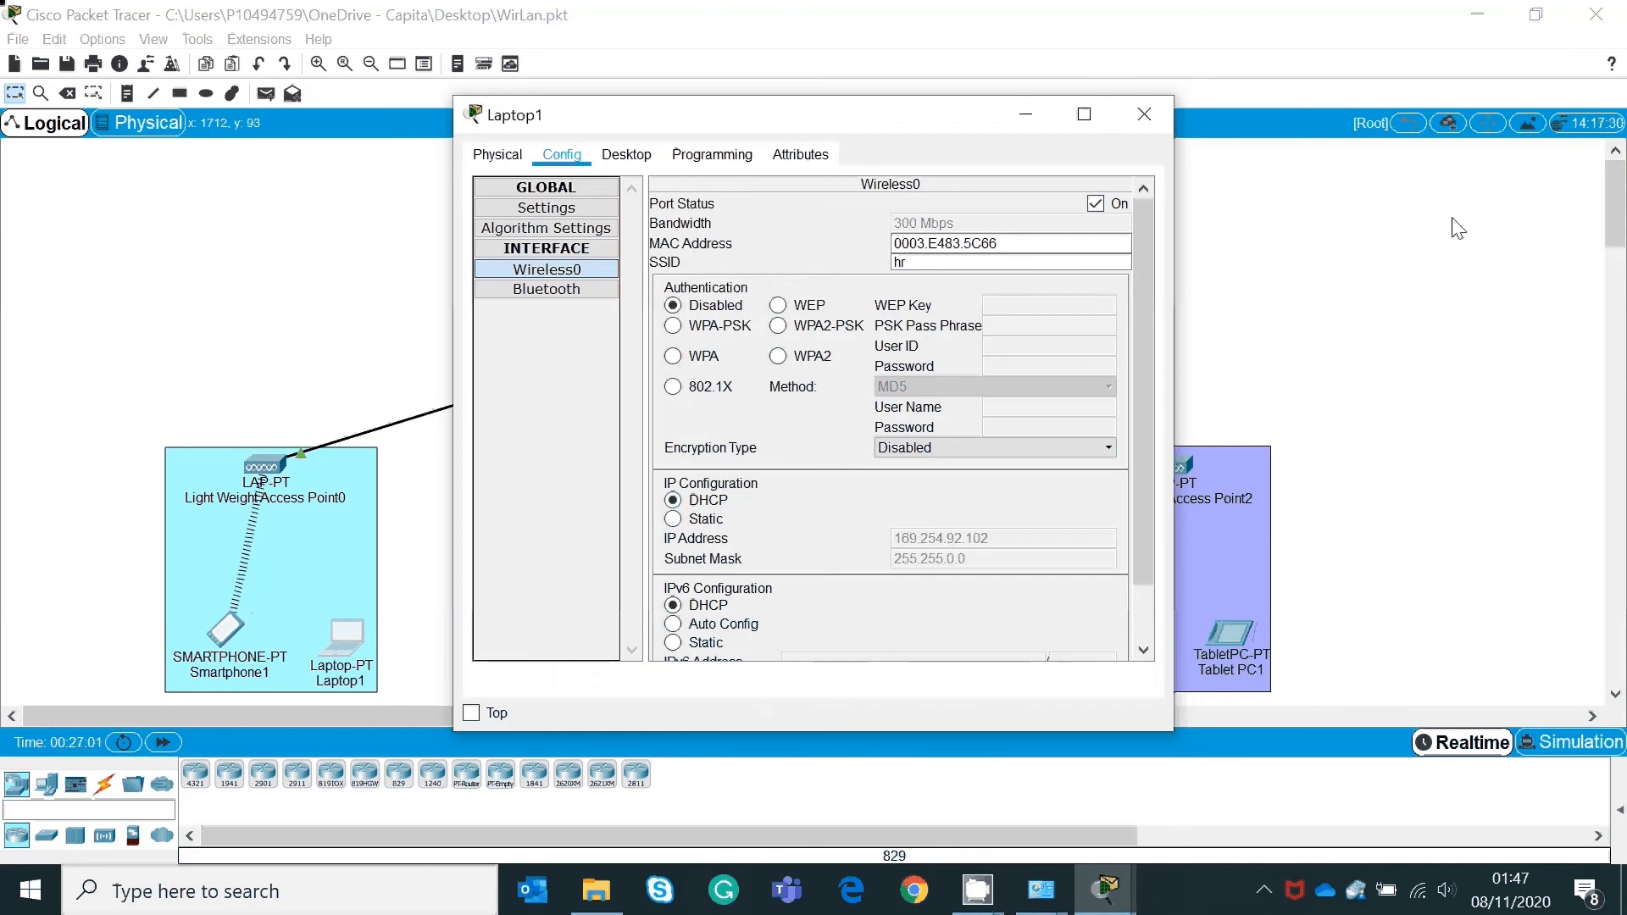
pyautogui.click(1025, 114)
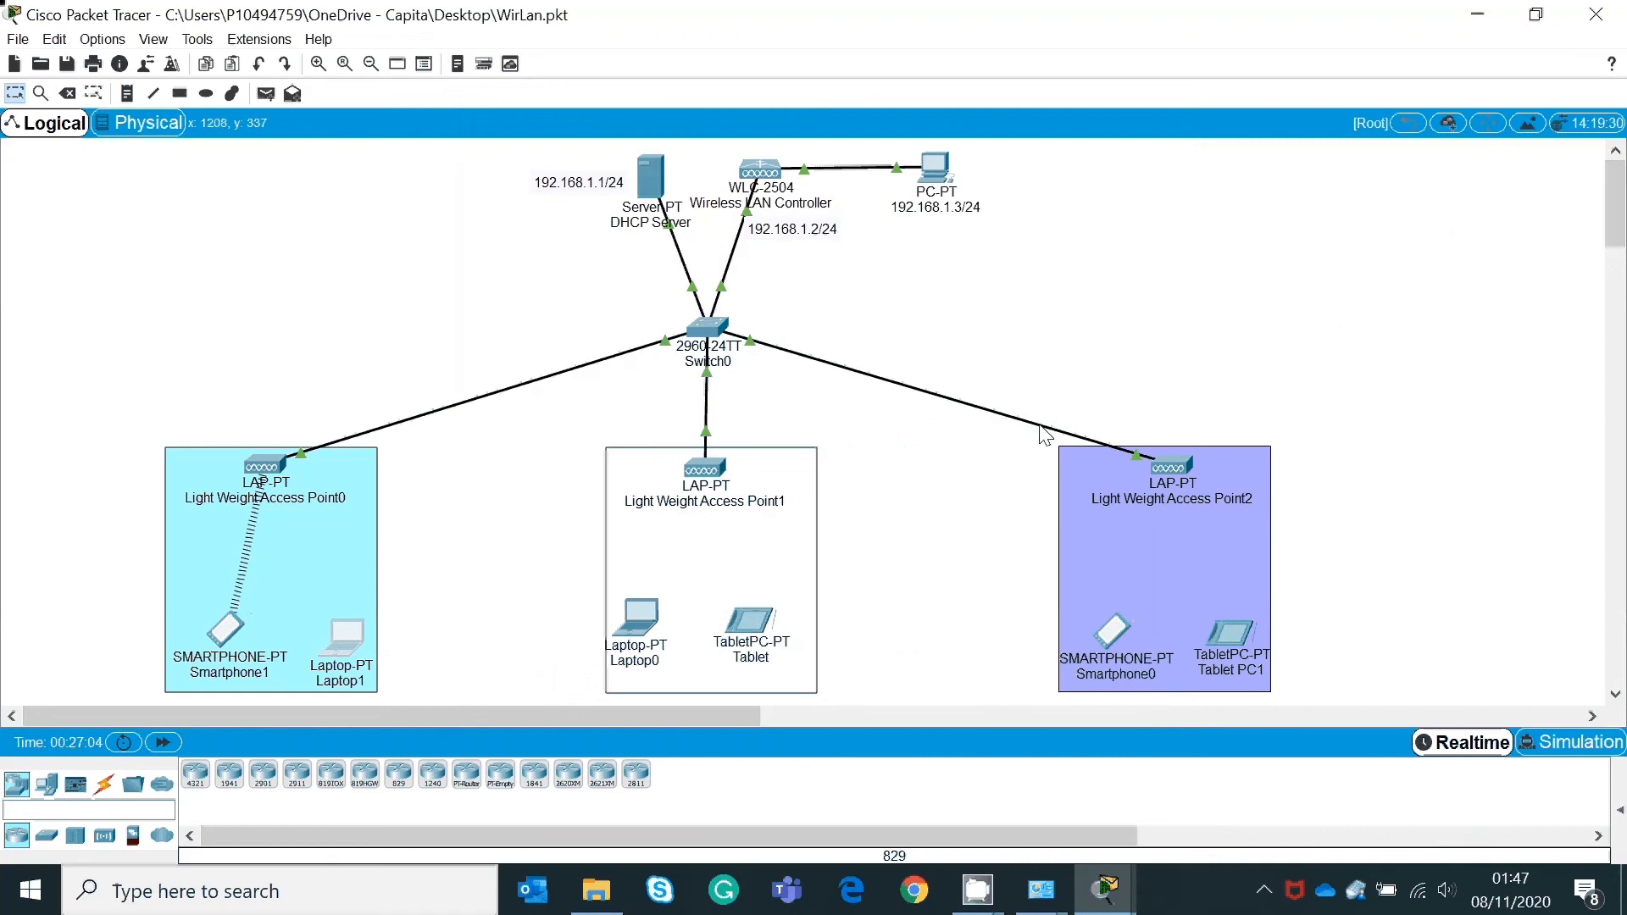
# Step: Change Laptop0's Wireless0 SSID from sales to it
pyautogui.click(644, 619)
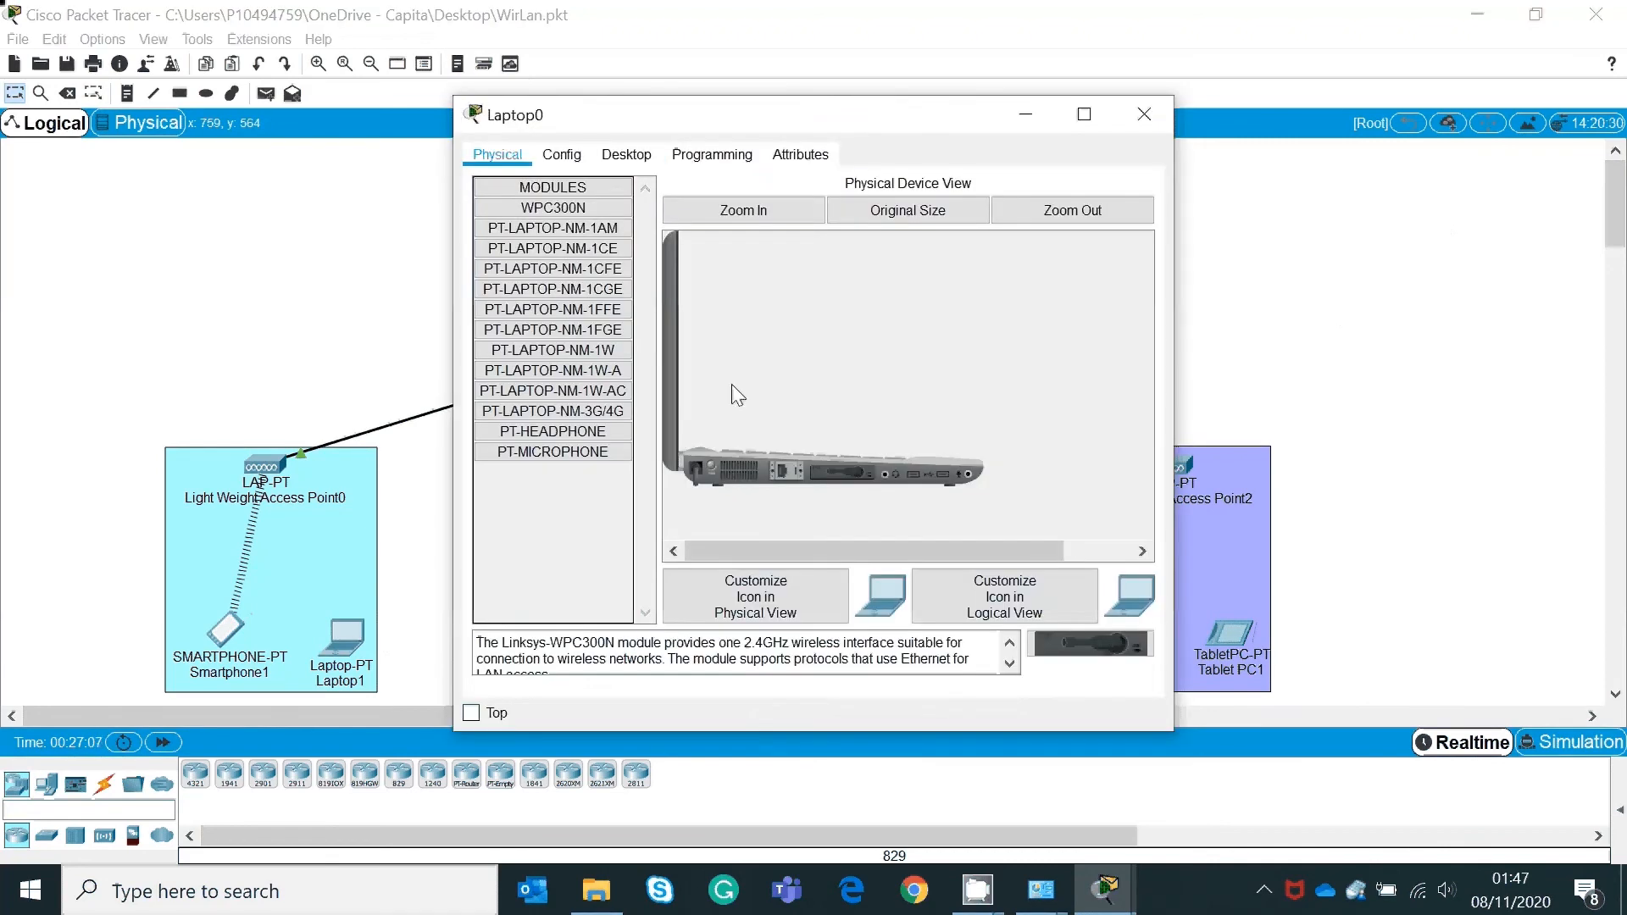
pyautogui.moveTo(939, 115); pyautogui.dragTo(1405, 53)
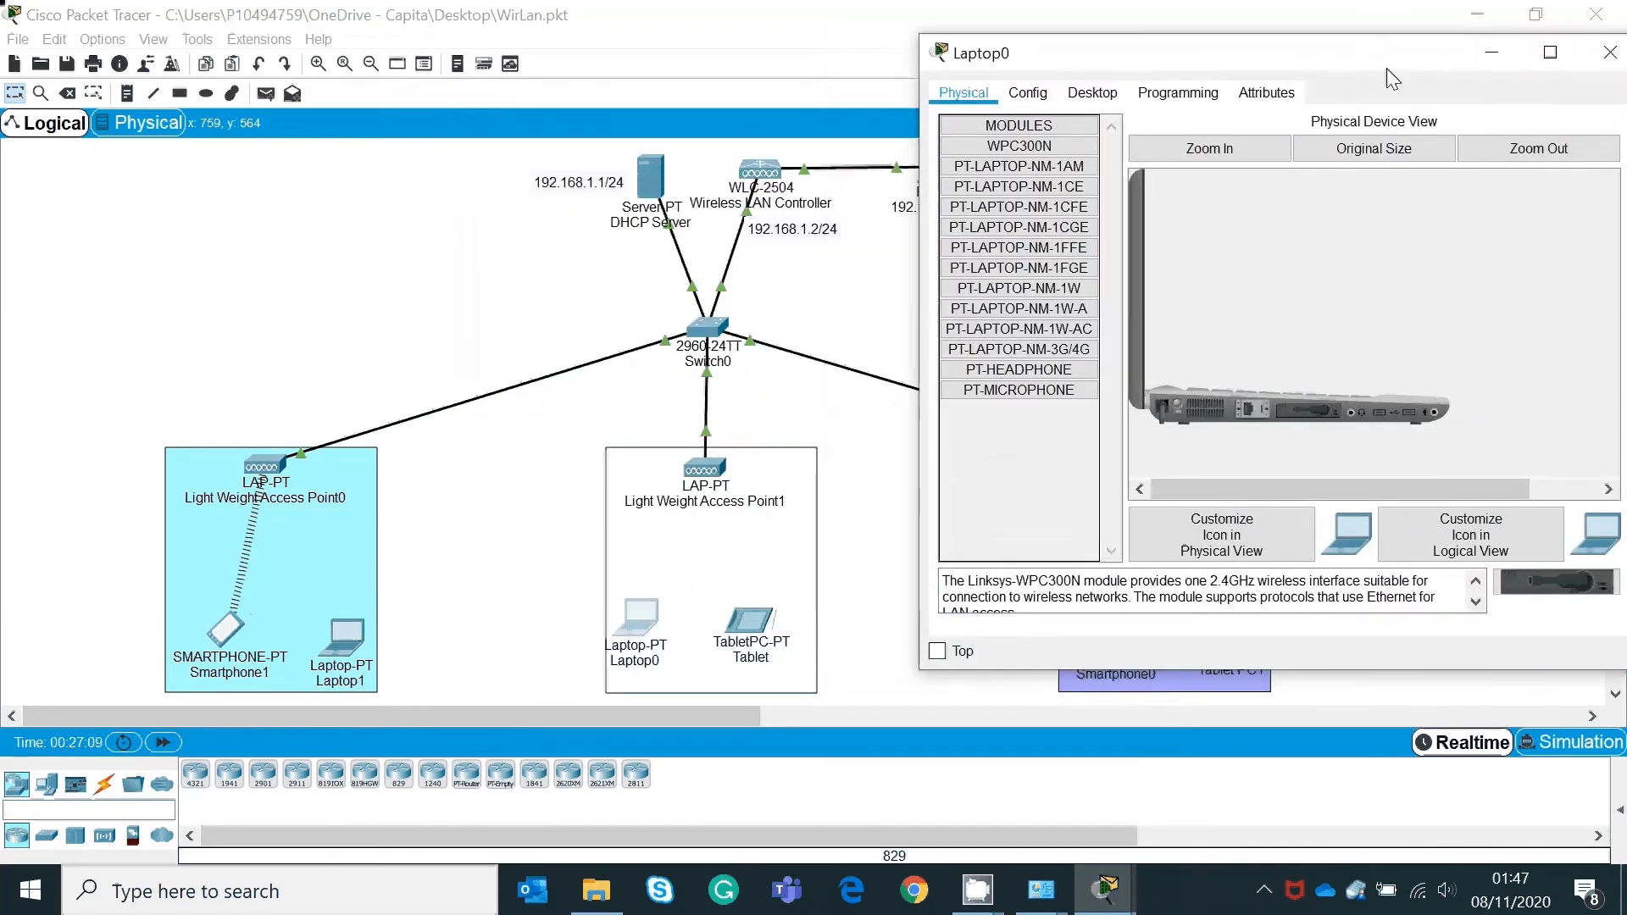
pyautogui.click(898, 423)
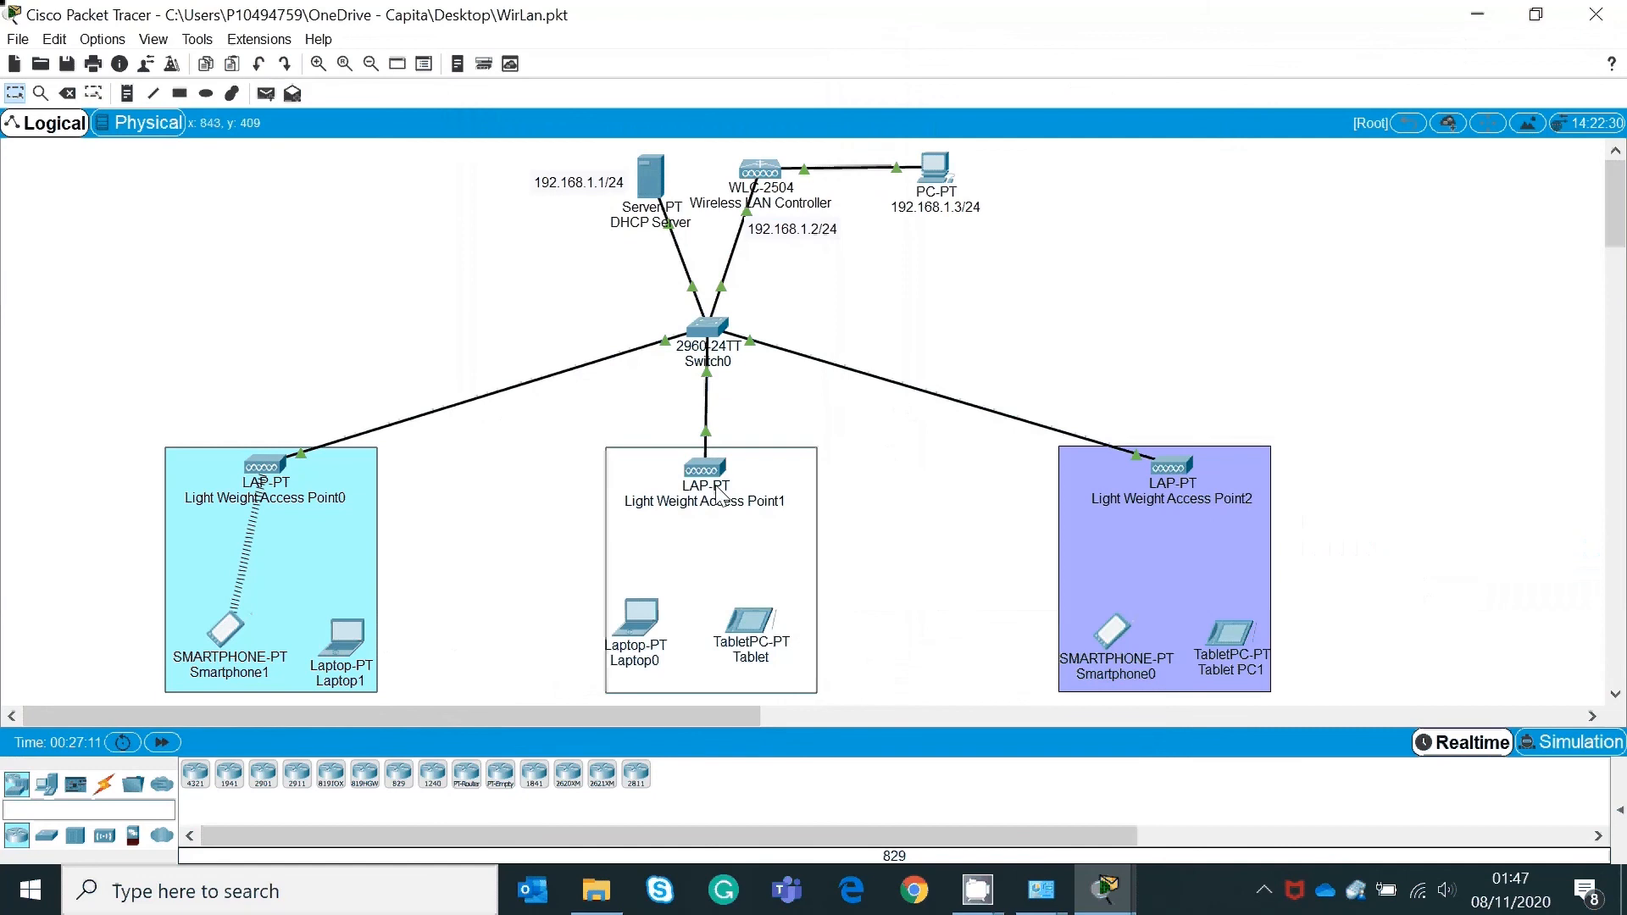
pyautogui.moveTo(716, 481)
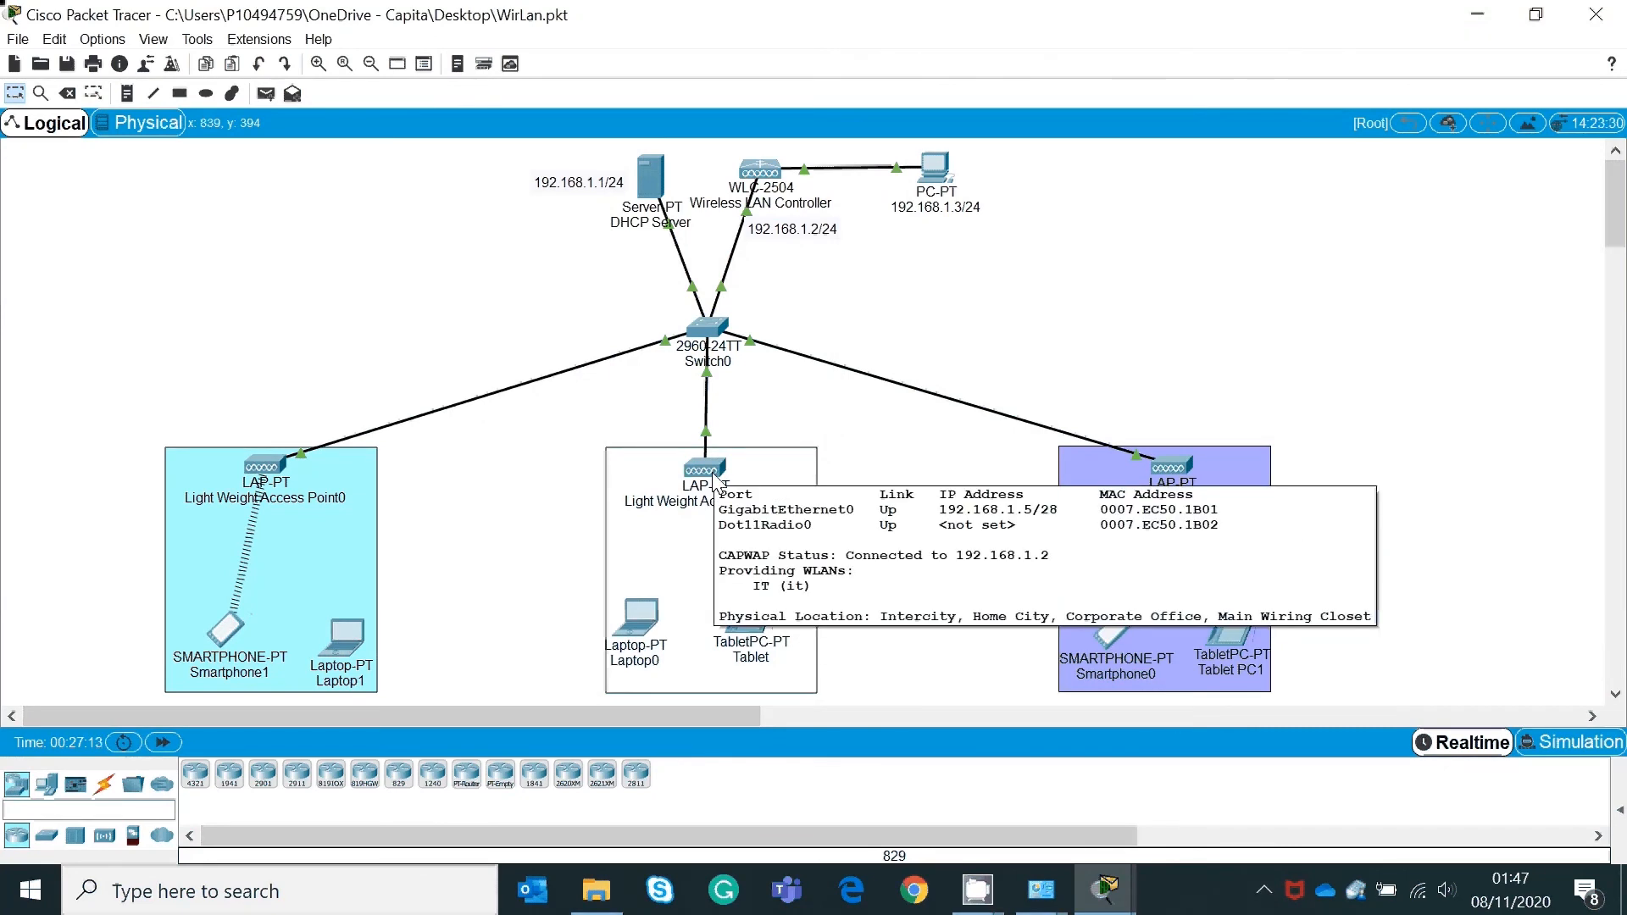
pyautogui.click(656, 623)
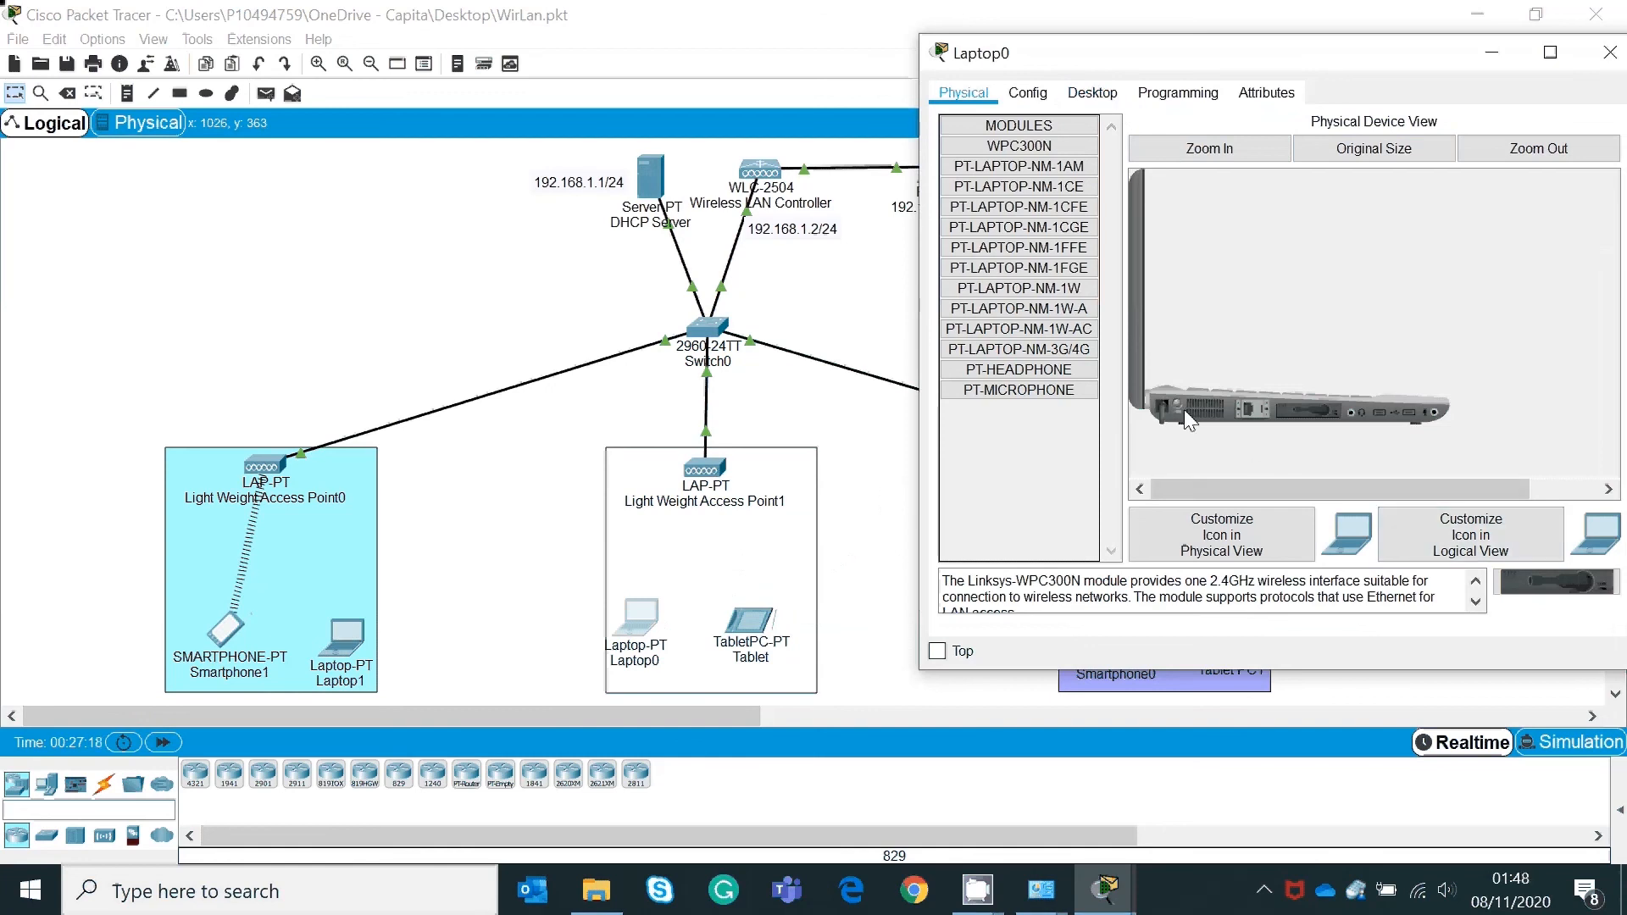
pyautogui.click(1110, 95)
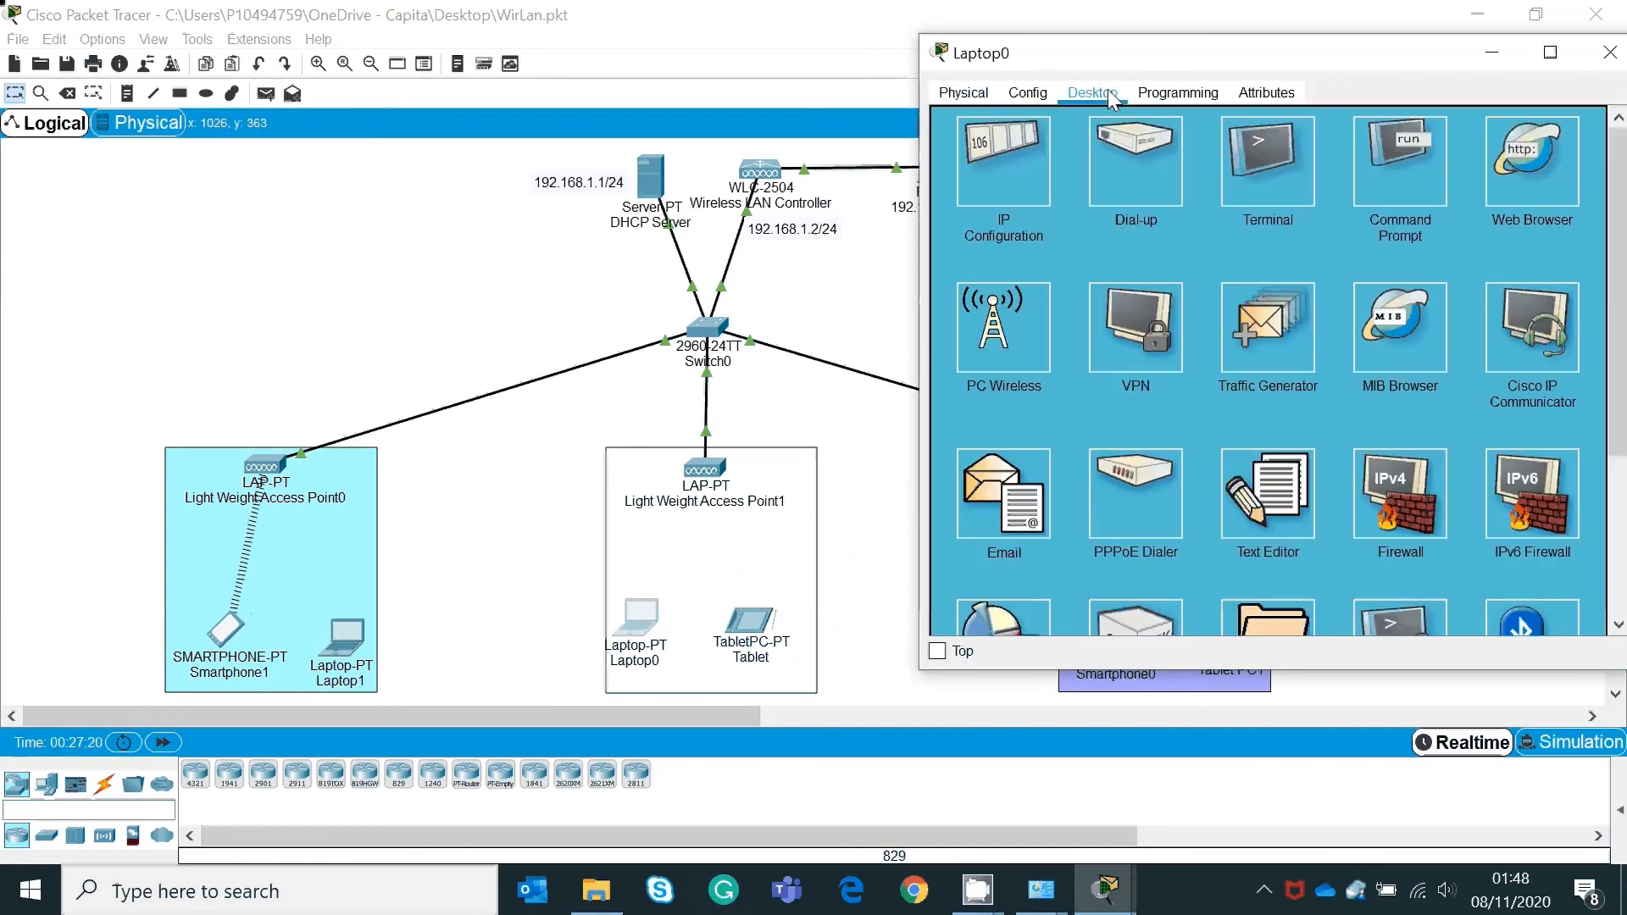
pyautogui.click(1029, 94)
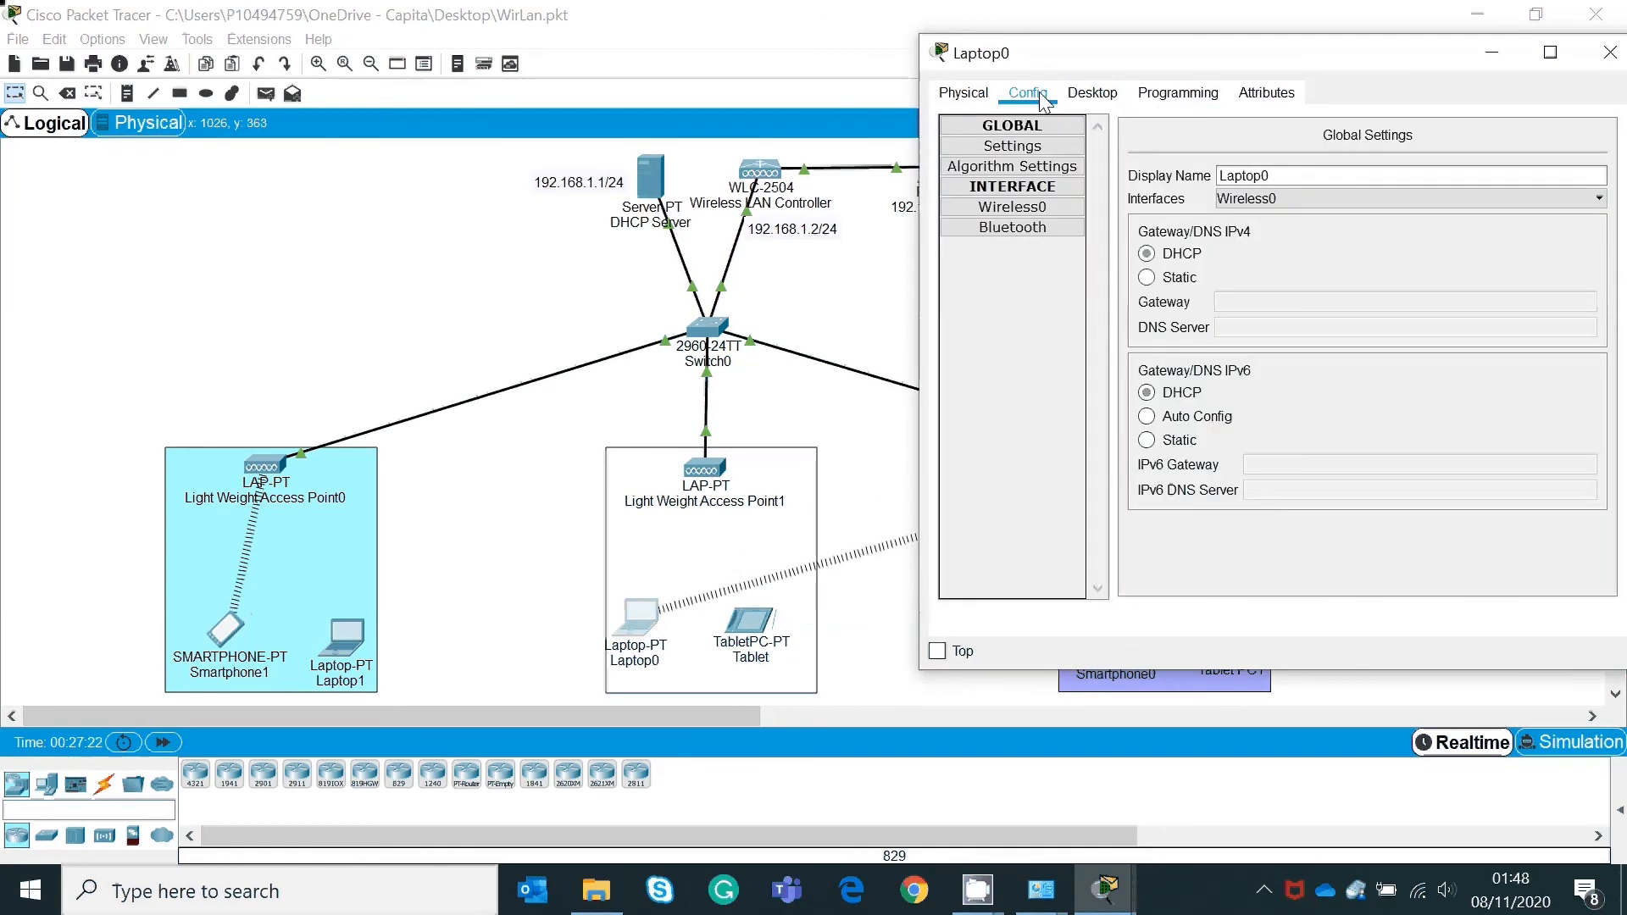
pyautogui.click(1013, 206)
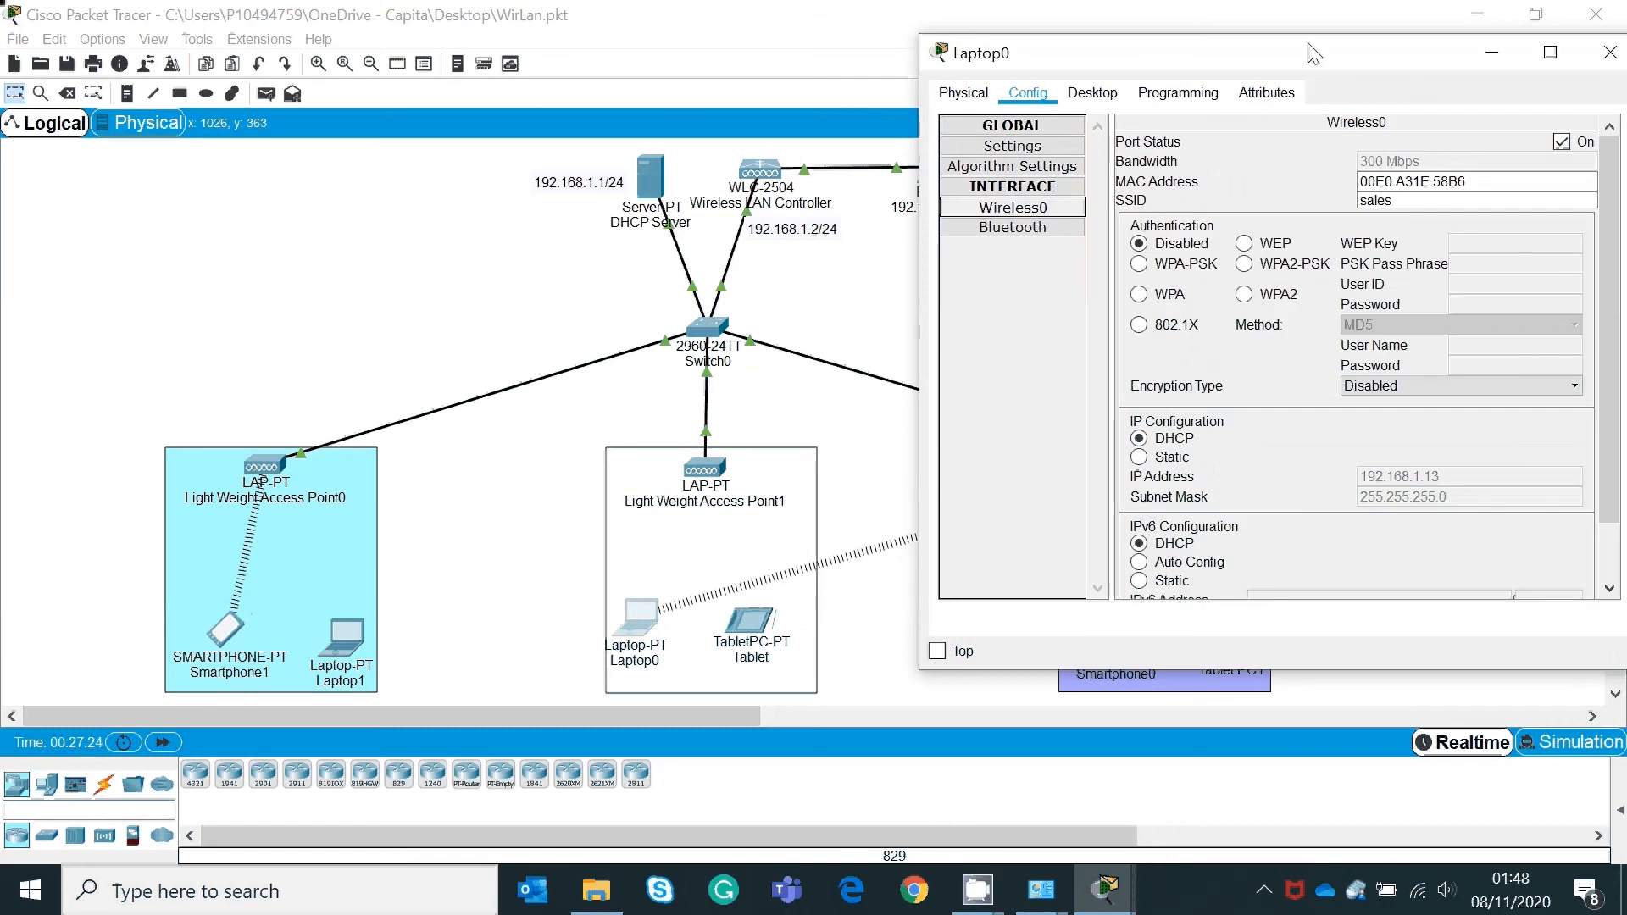
pyautogui.moveTo(1313, 55); pyautogui.dragTo(1209, 50)
pyautogui.moveTo(1307, 198); pyautogui.dragTo(1193, 197)
pyautogui.write('it')
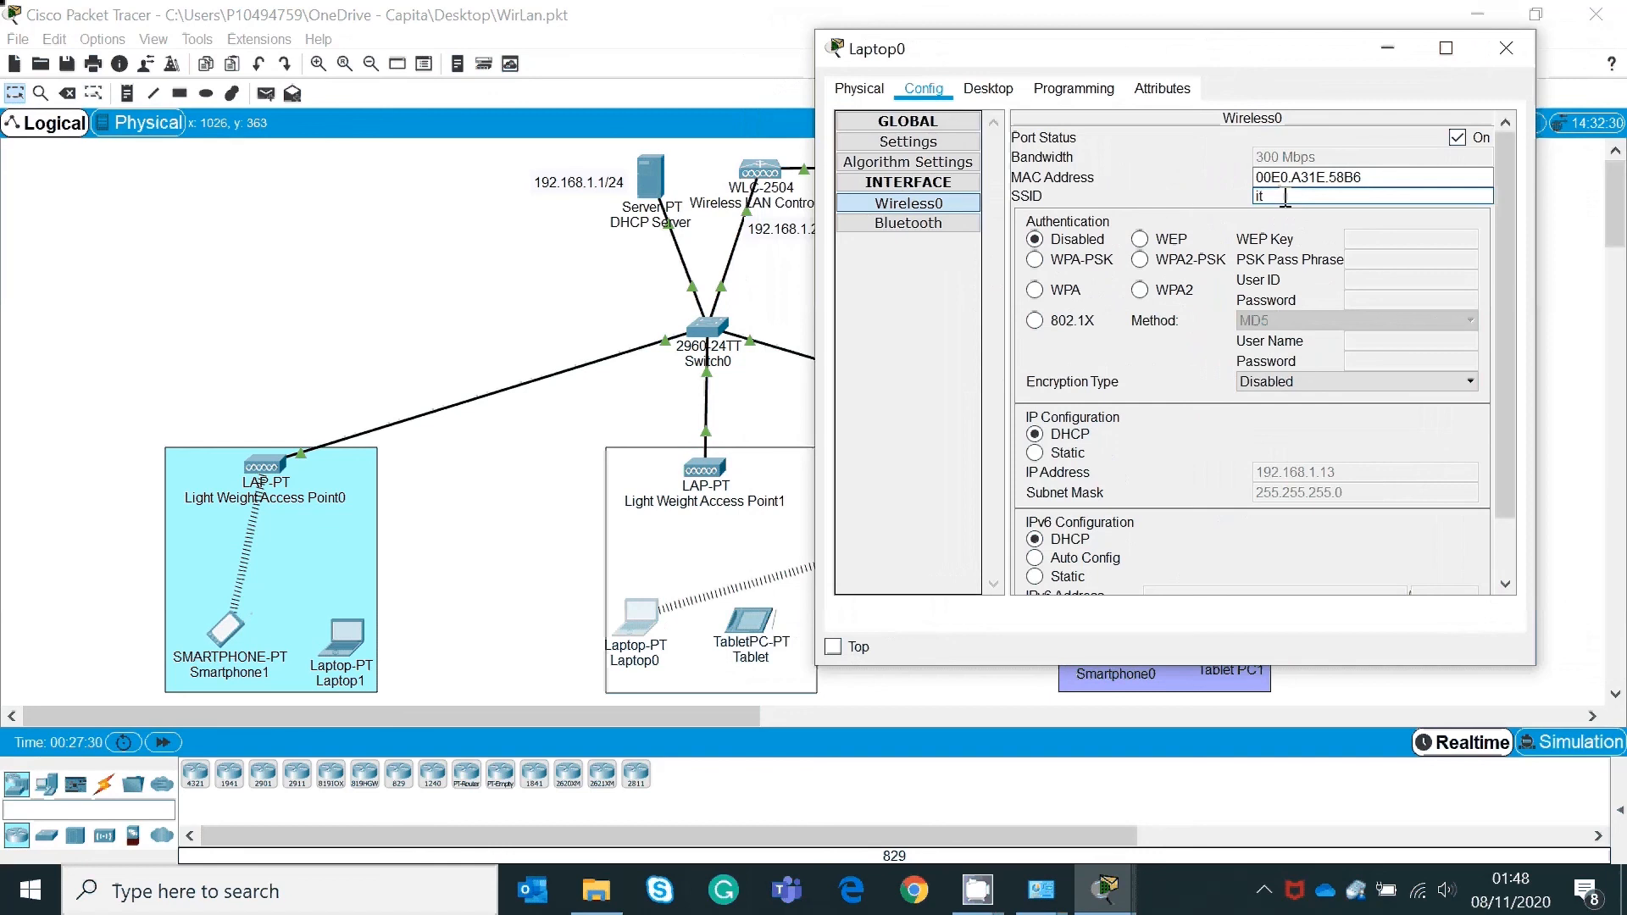
# Step: Retry Laptop0's DHCP request several times; it keeps returning 169.254.88.182
pyautogui.click(1036, 453)
pyautogui.click(1037, 437)
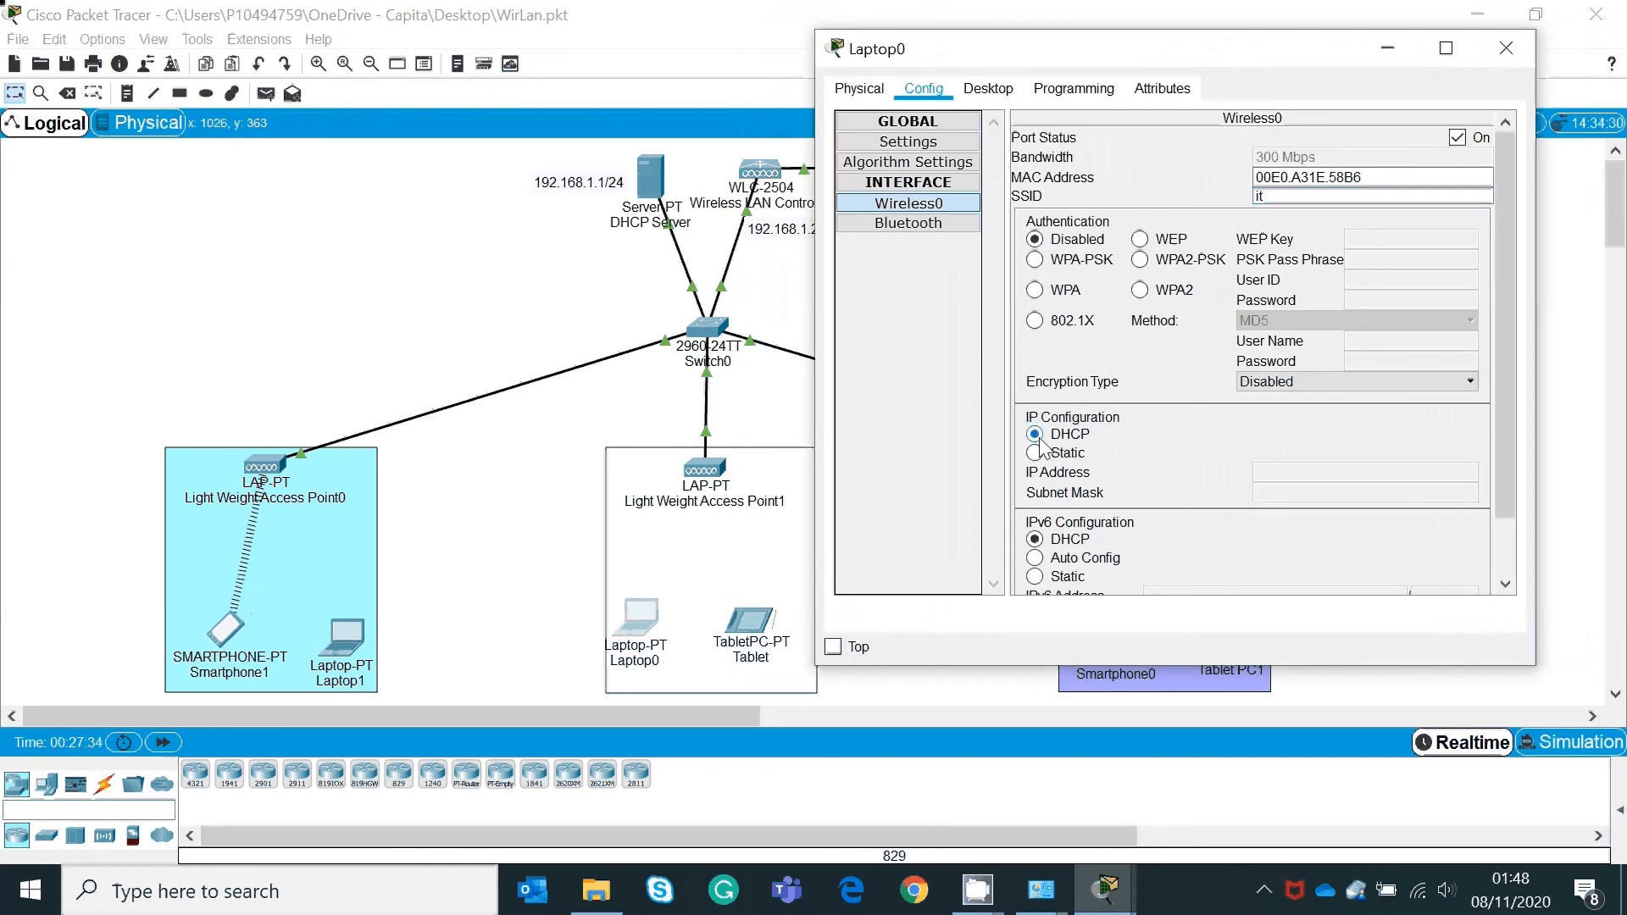
pyautogui.moveTo(1280, 69); pyautogui.dragTo(299, 40)
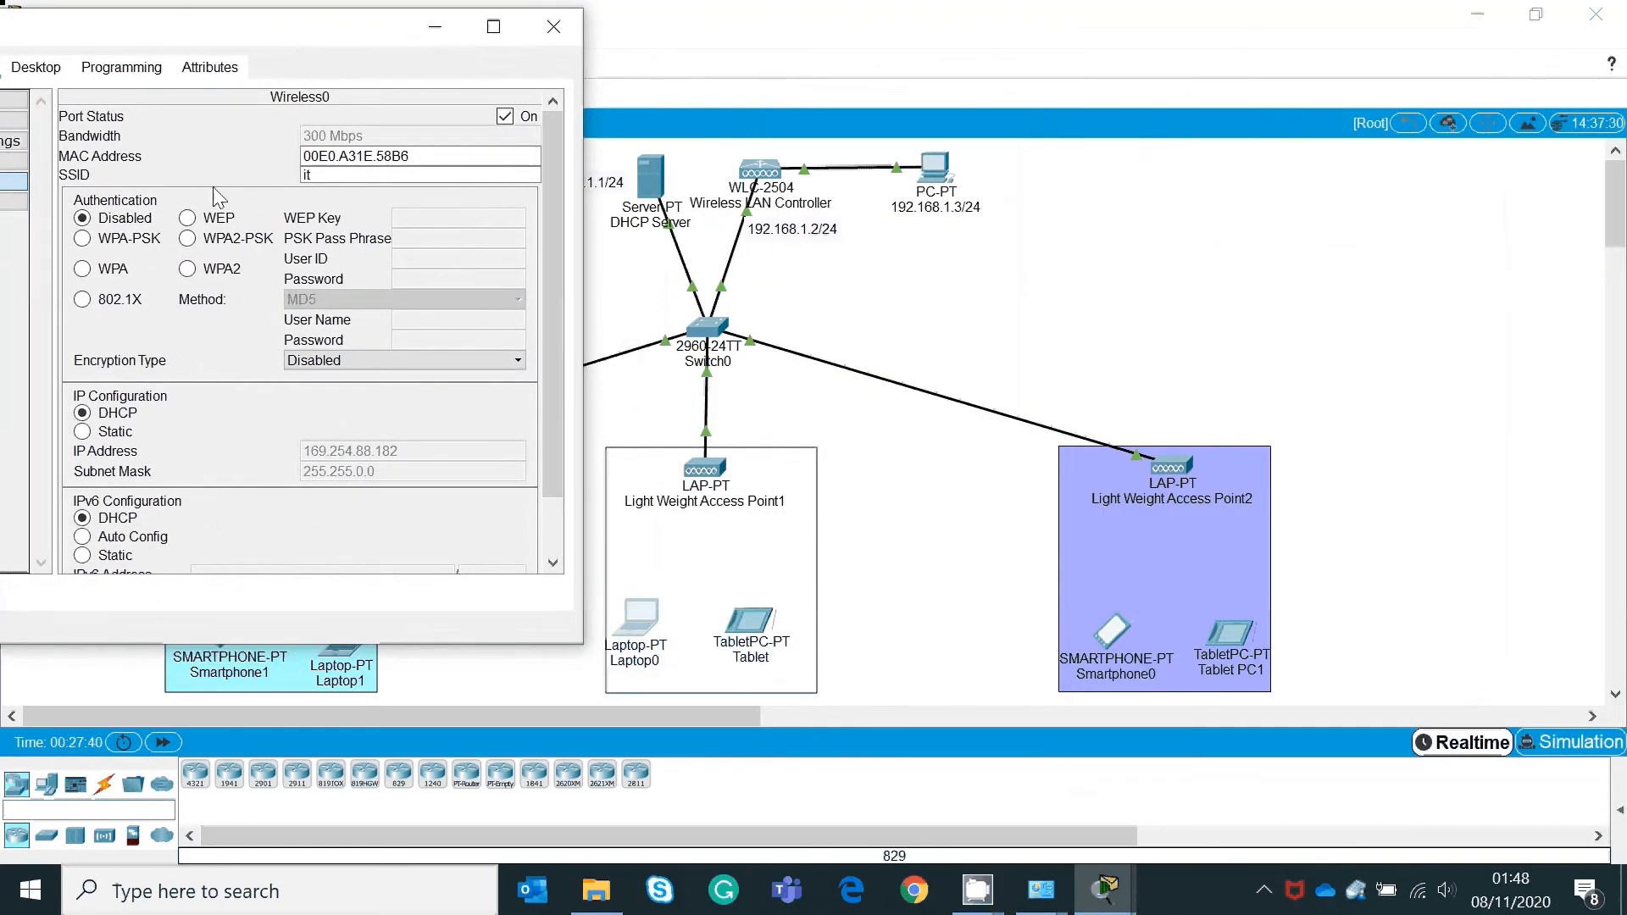
pyautogui.click(82, 432)
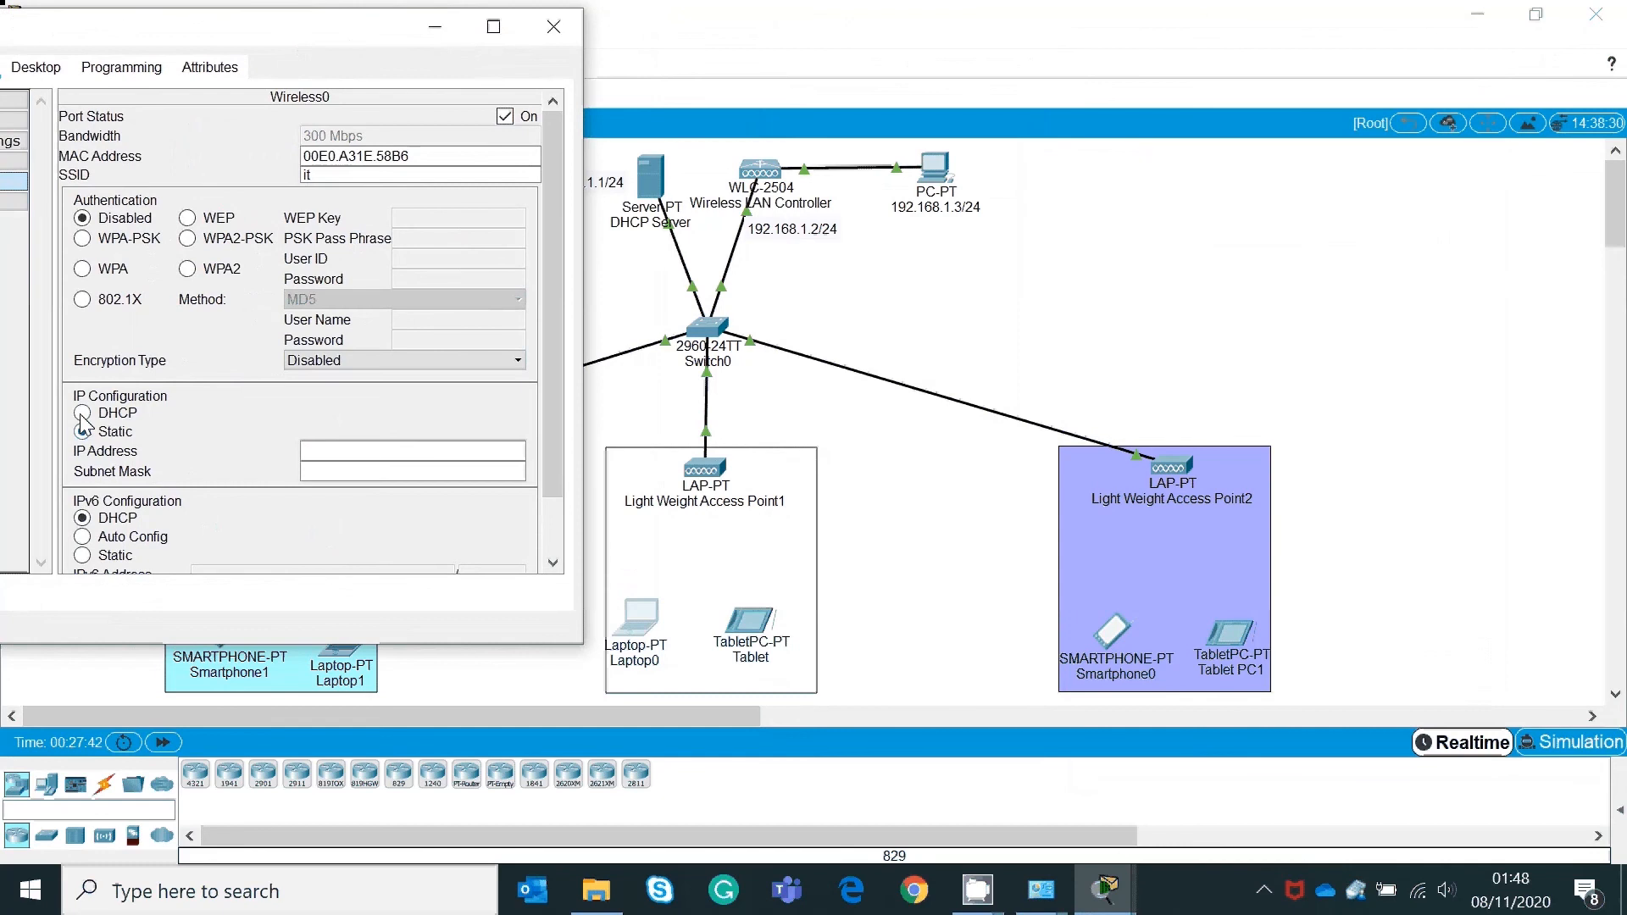
pyautogui.click(82, 412)
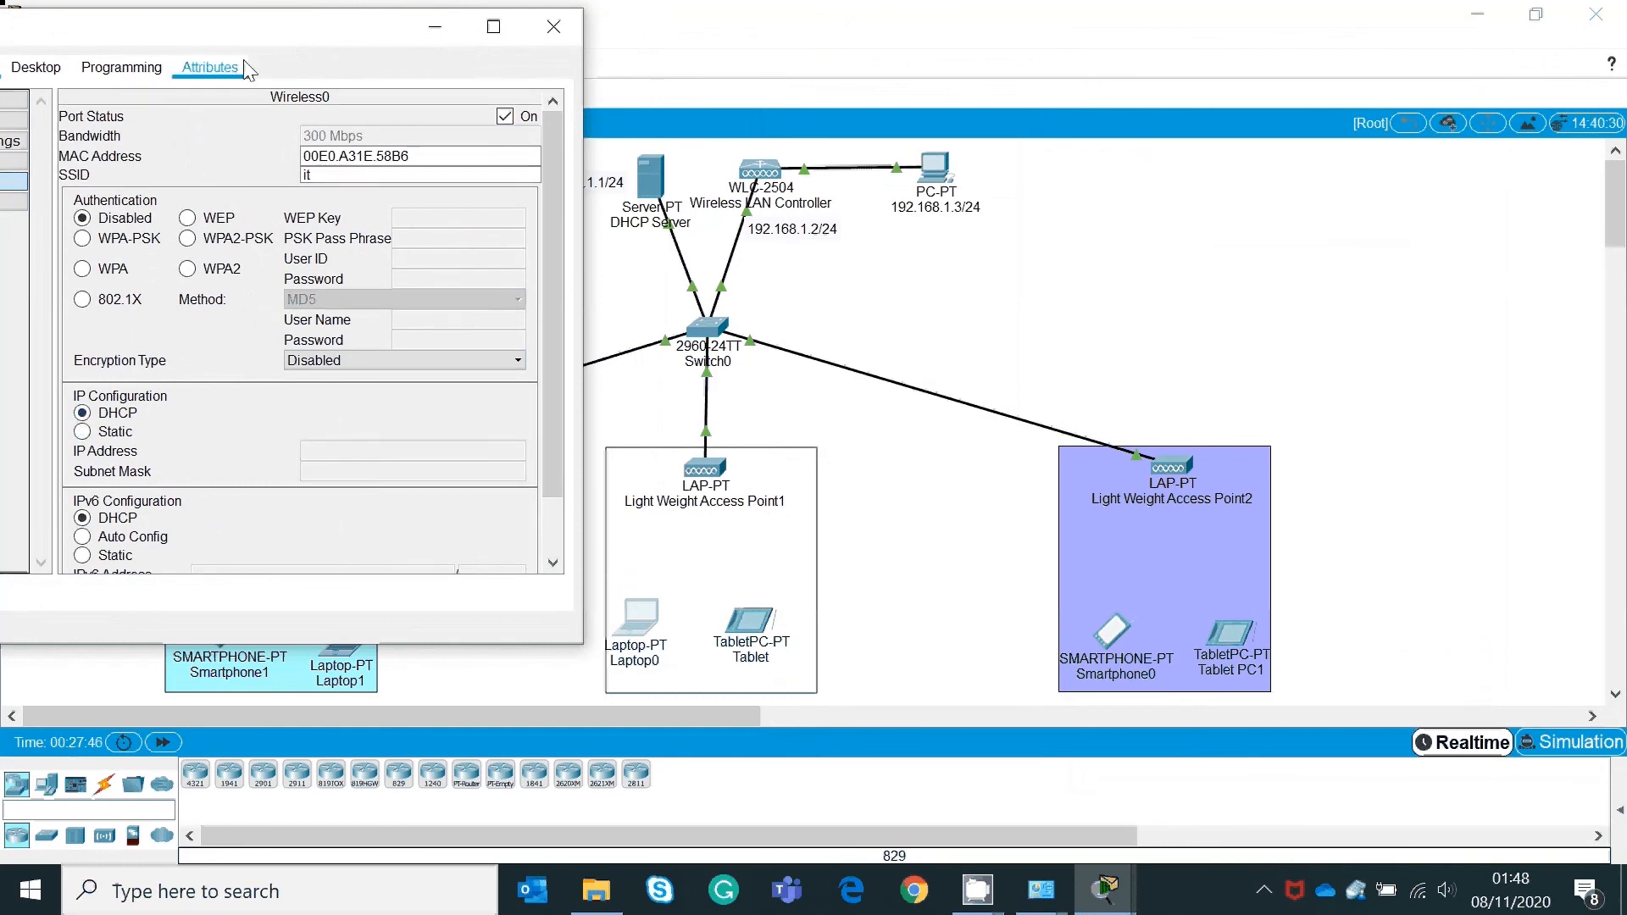
pyautogui.moveTo(271, 43); pyautogui.dragTo(1321, 34)
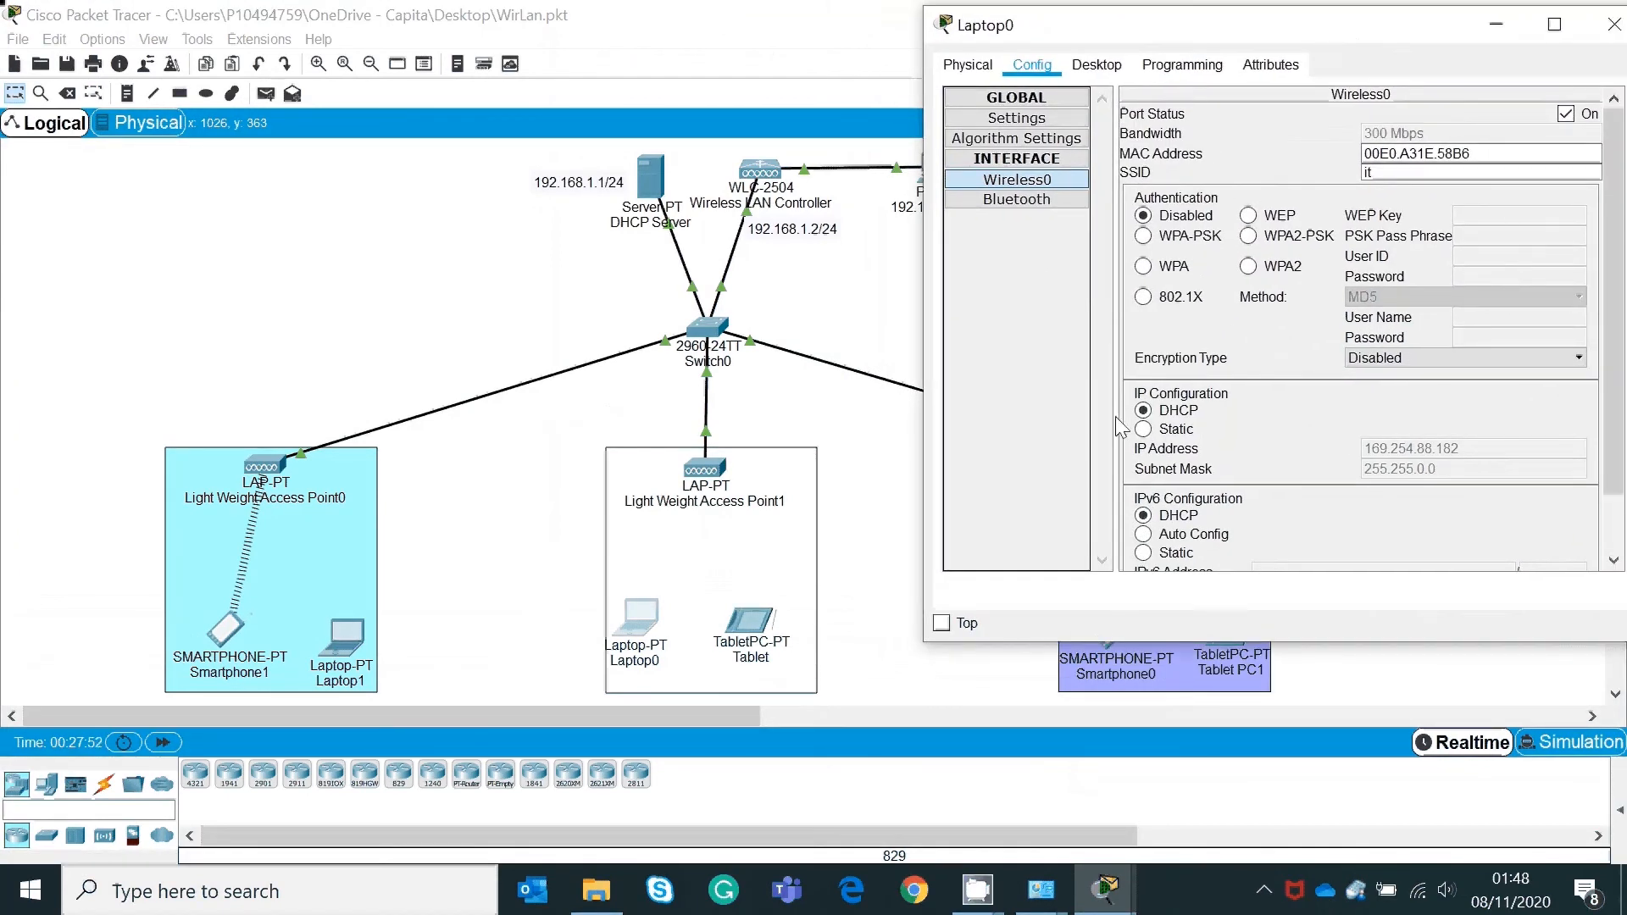
pyautogui.click(1144, 428)
pyautogui.click(1143, 410)
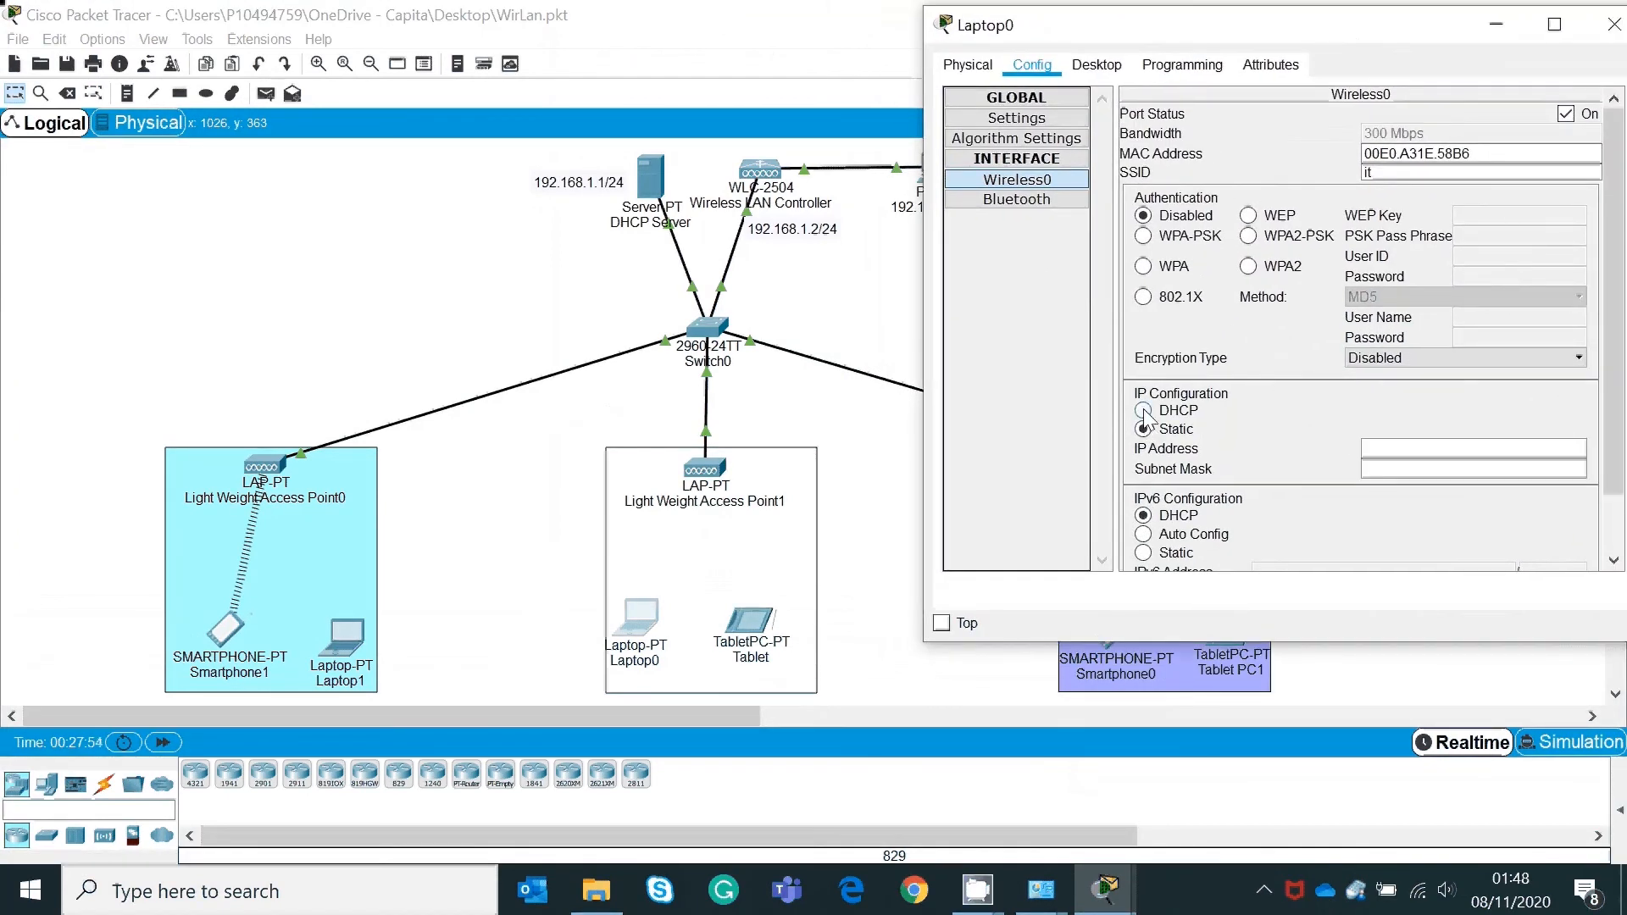
# Step: Set the Tablet's Wireless0 SSID to it and request a DHCP address
pyautogui.click(748, 625)
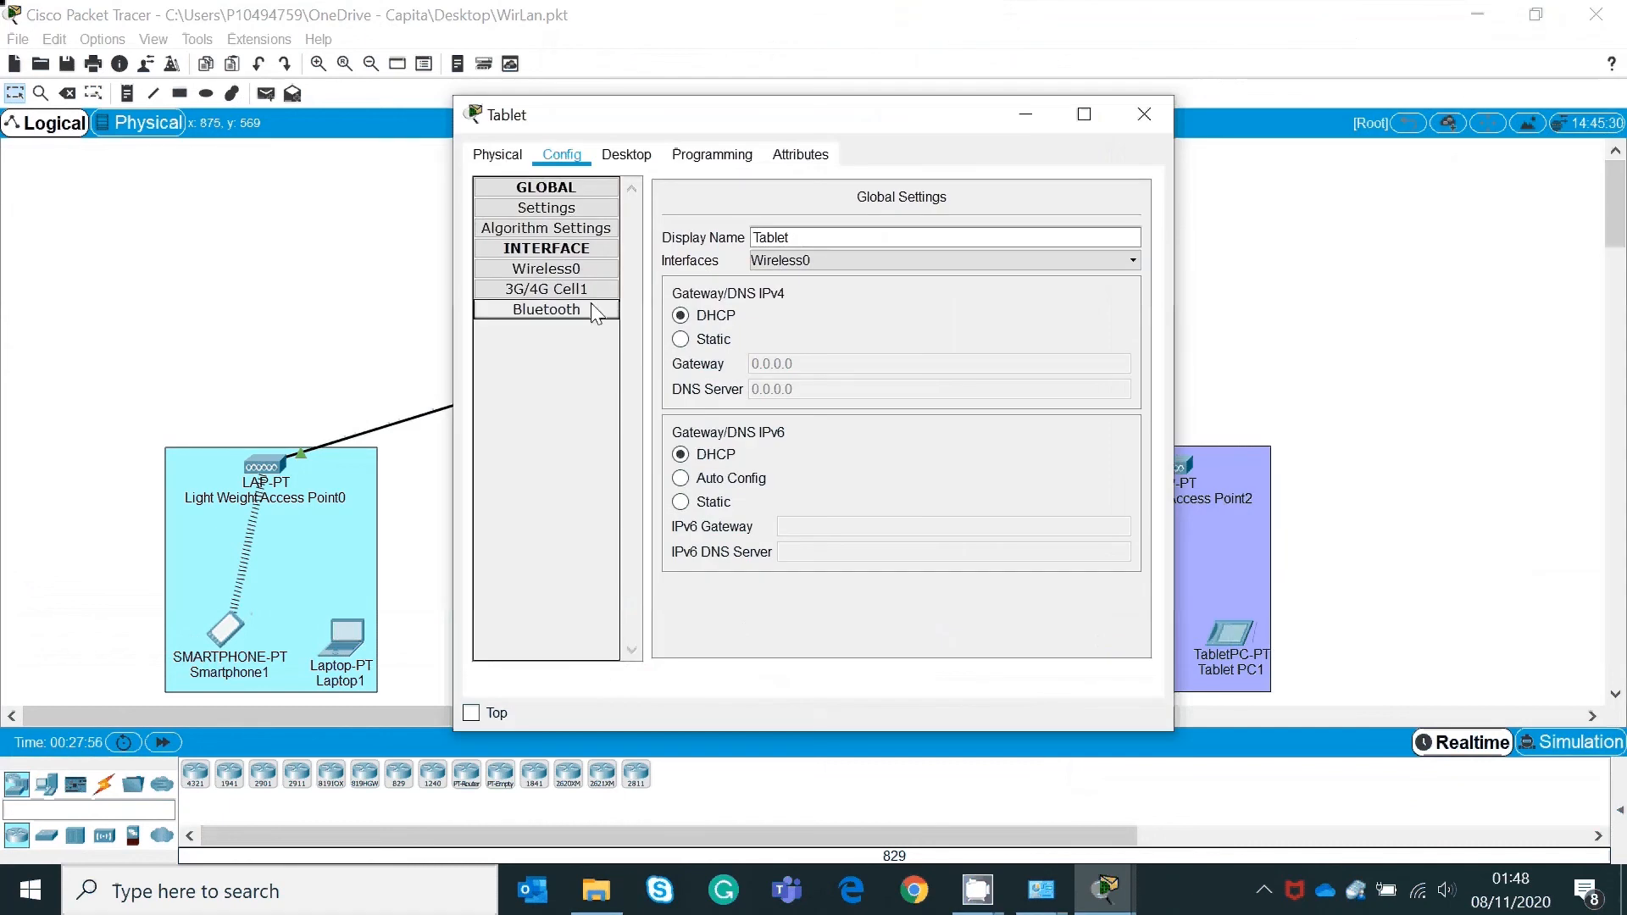
pyautogui.click(577, 275)
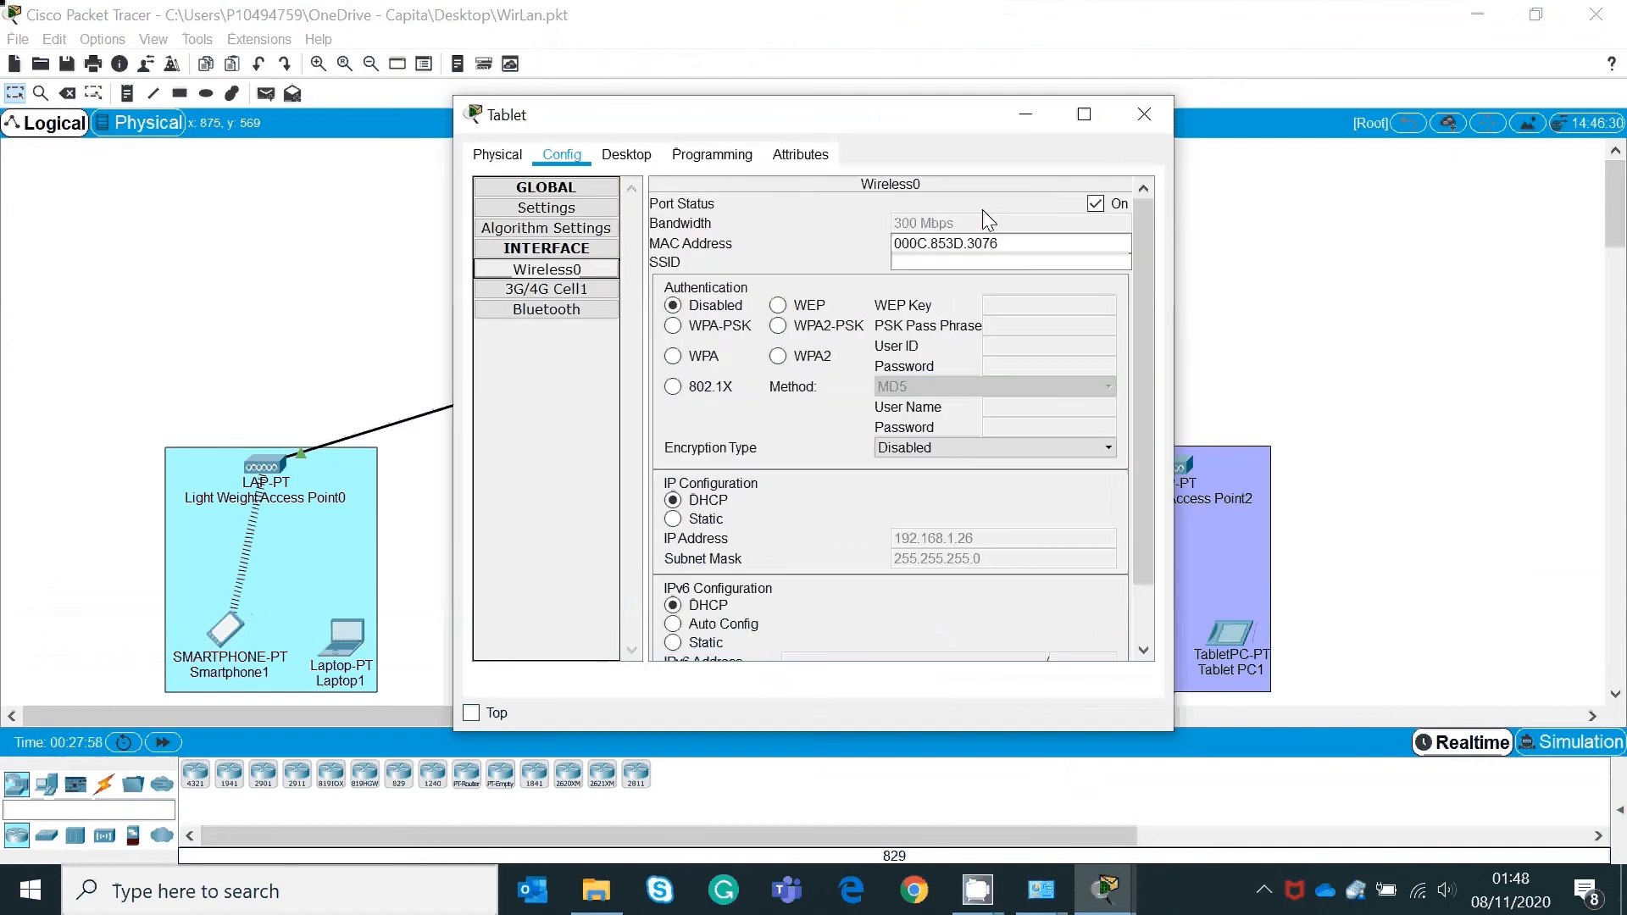
pyautogui.click(960, 261)
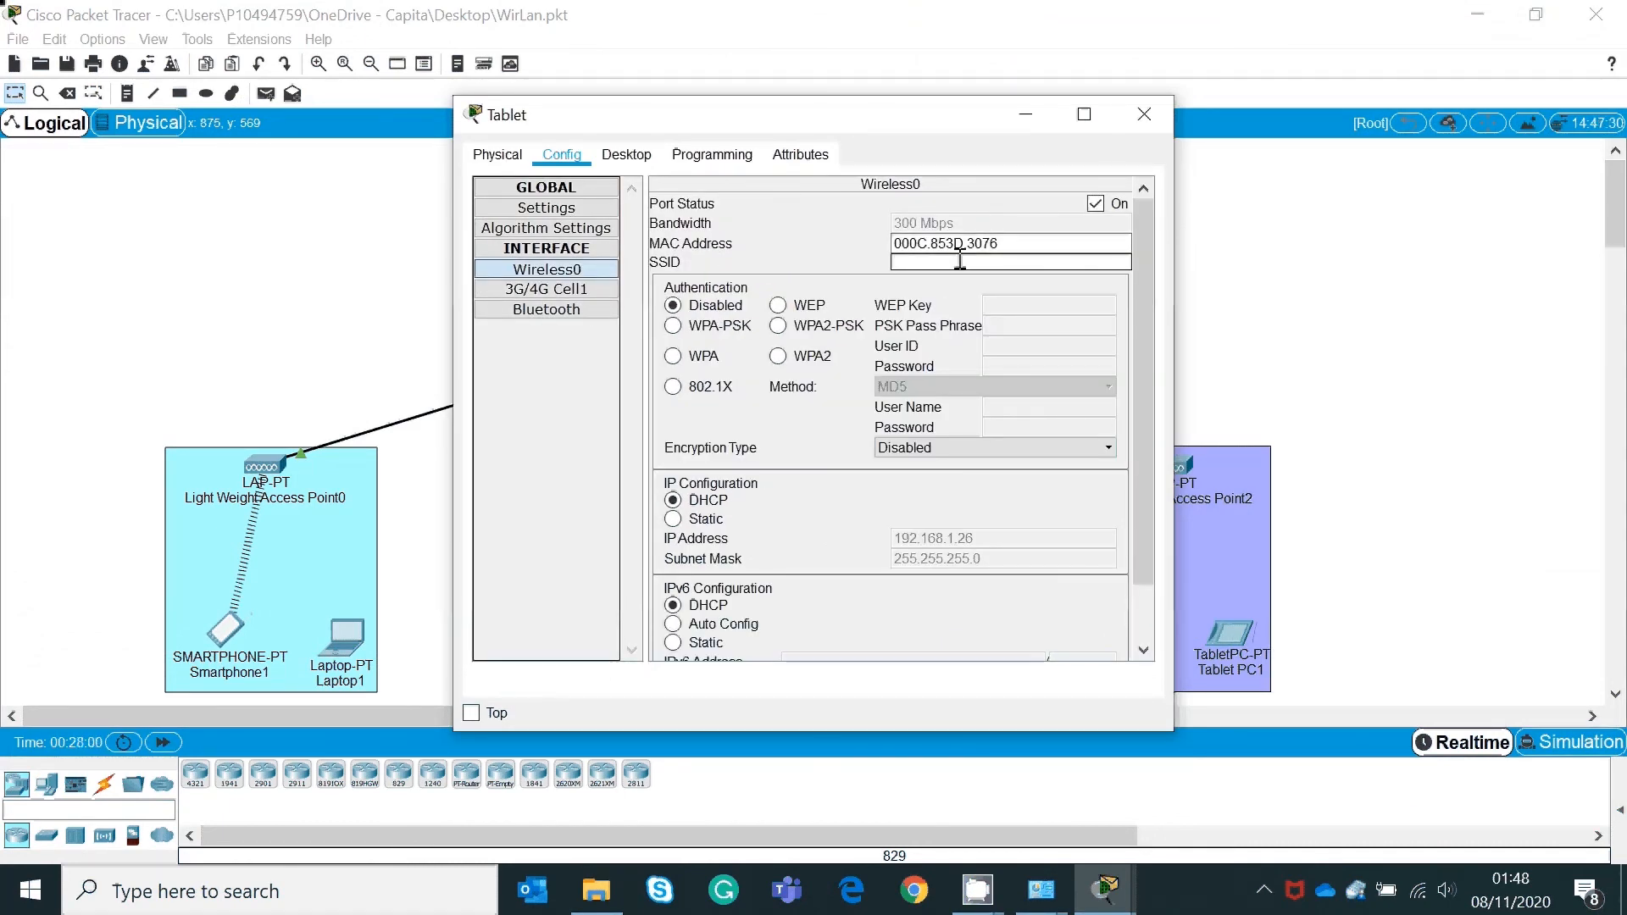
pyautogui.write('it')
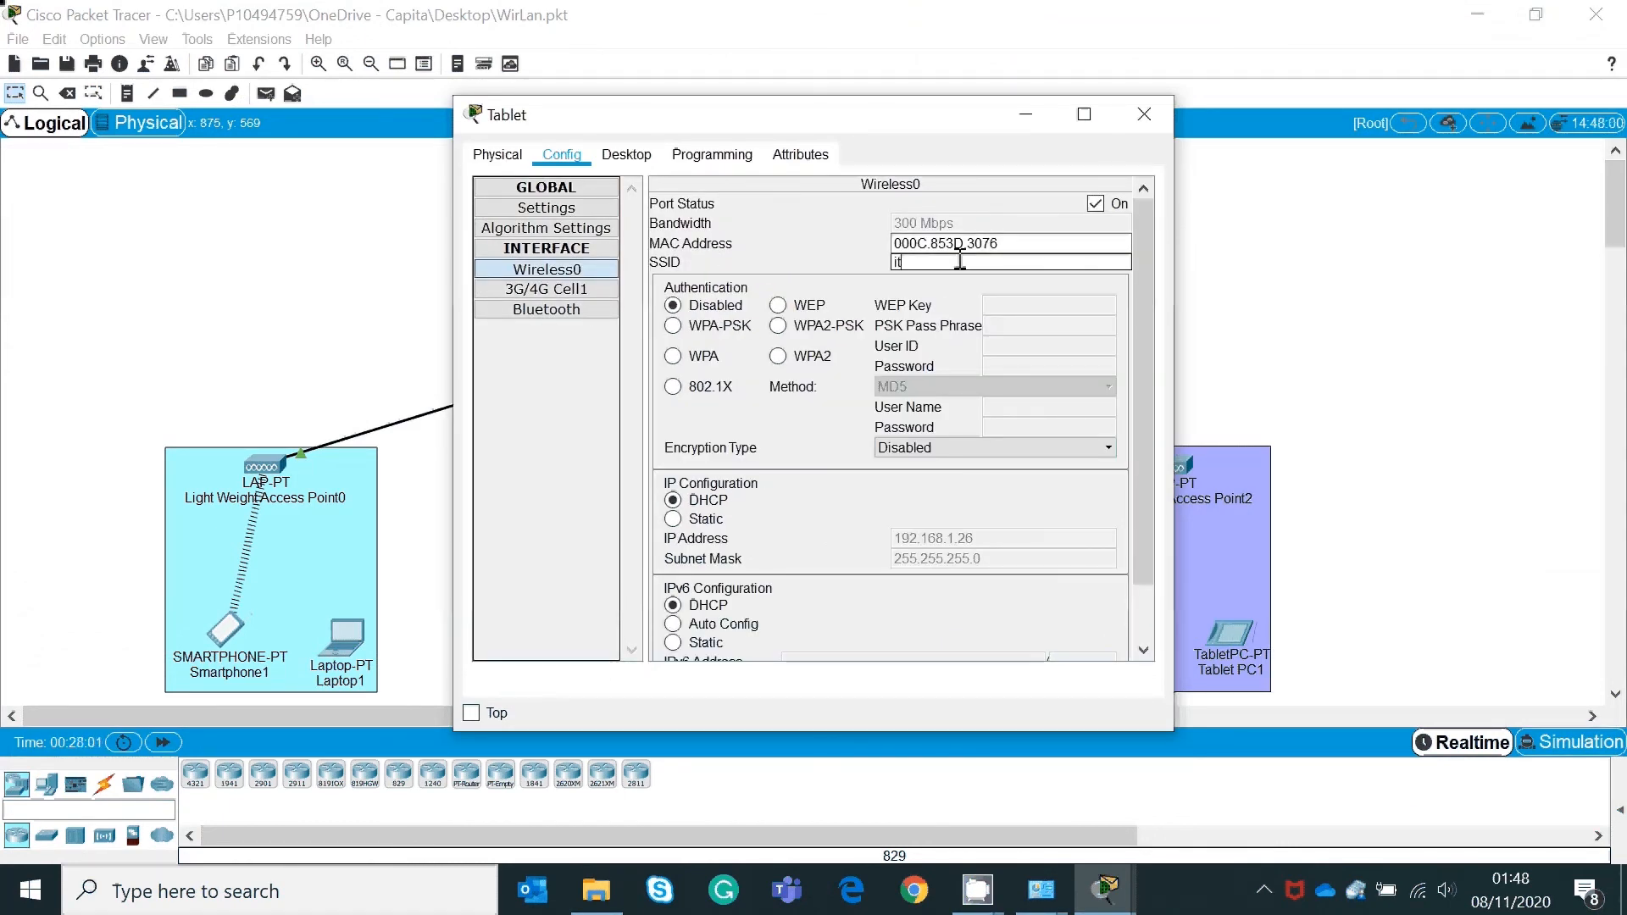
pyautogui.click(673, 519)
pyautogui.click(672, 499)
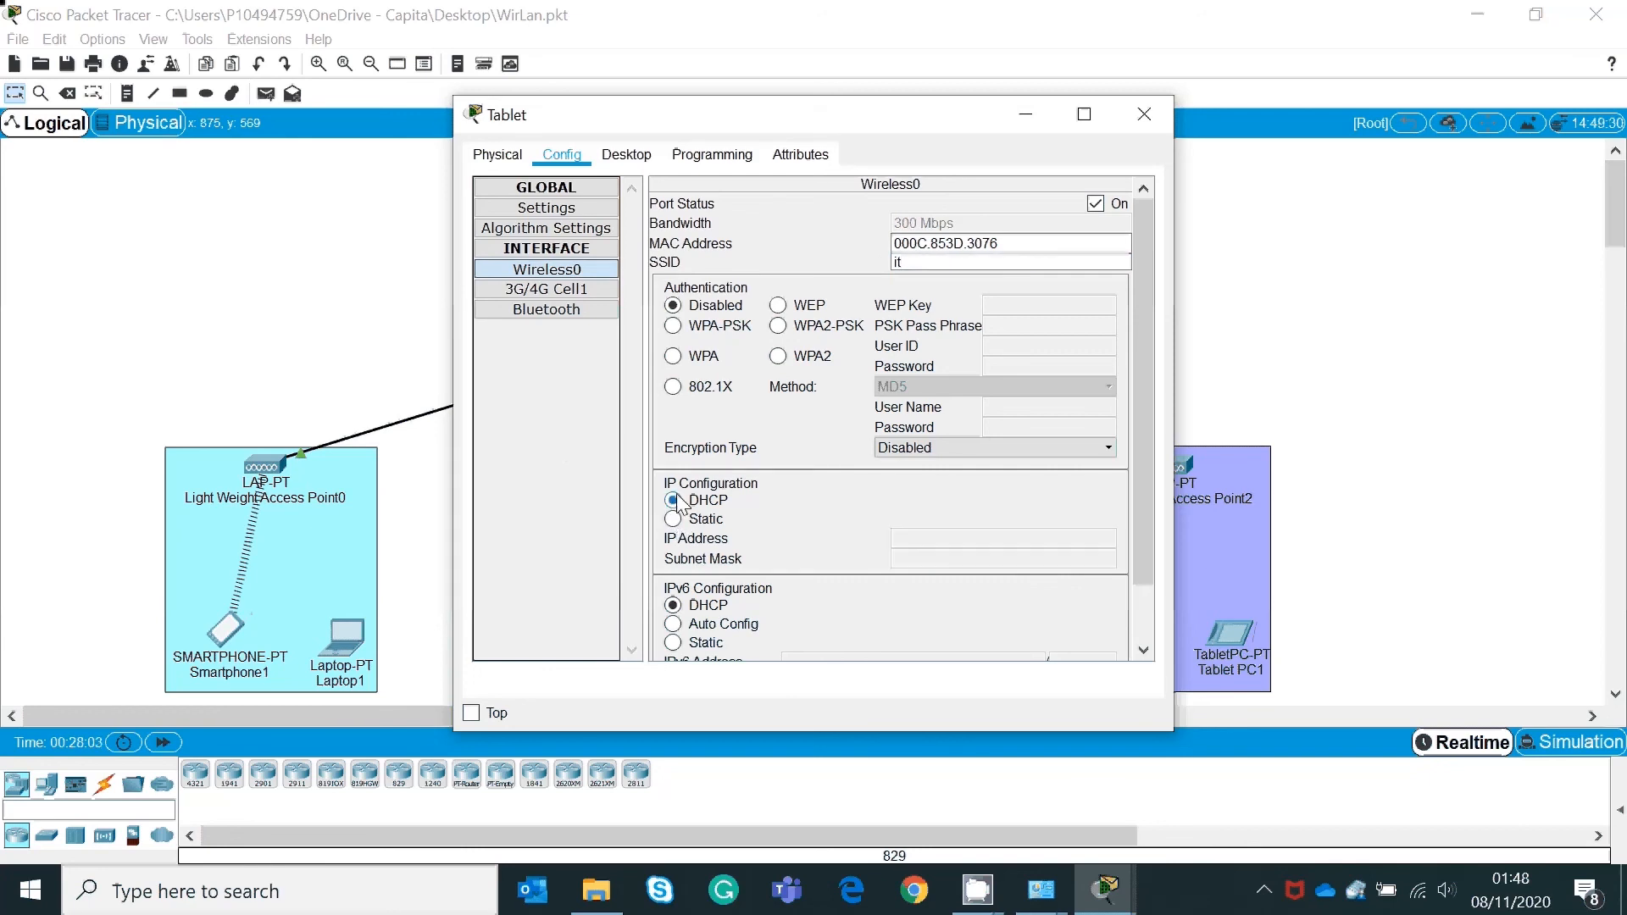
# Step: Retry the Tablet's DHCP request, which returns 169.254.48.118, and close its window
pyautogui.moveTo(861, 123); pyautogui.dragTo(1298, 40)
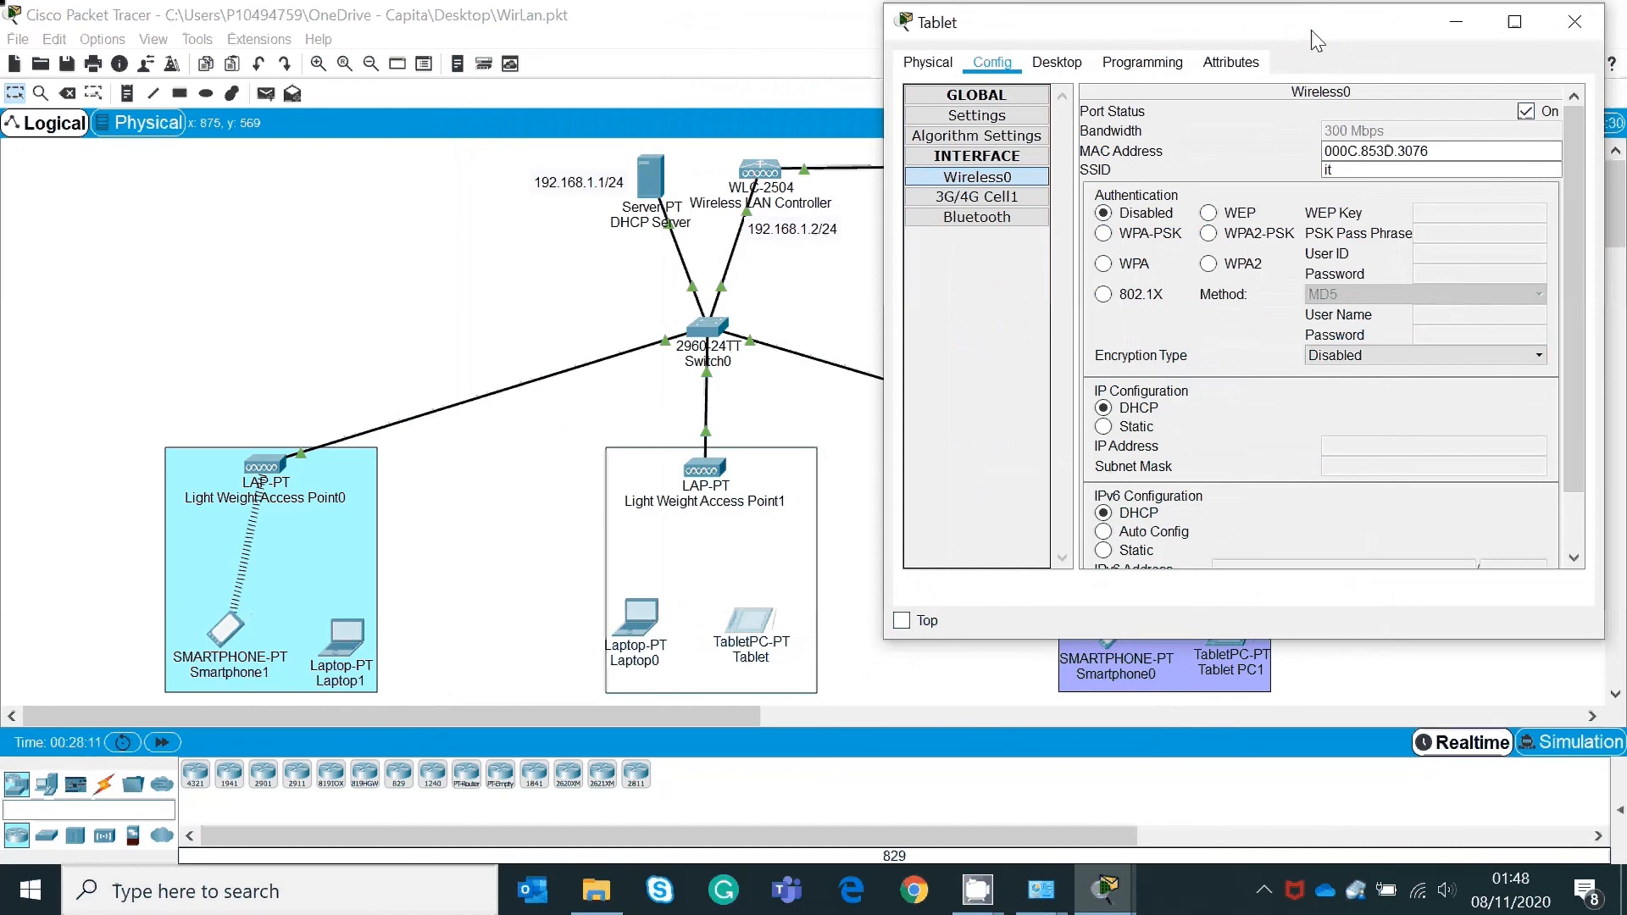
pyautogui.click(1112, 426)
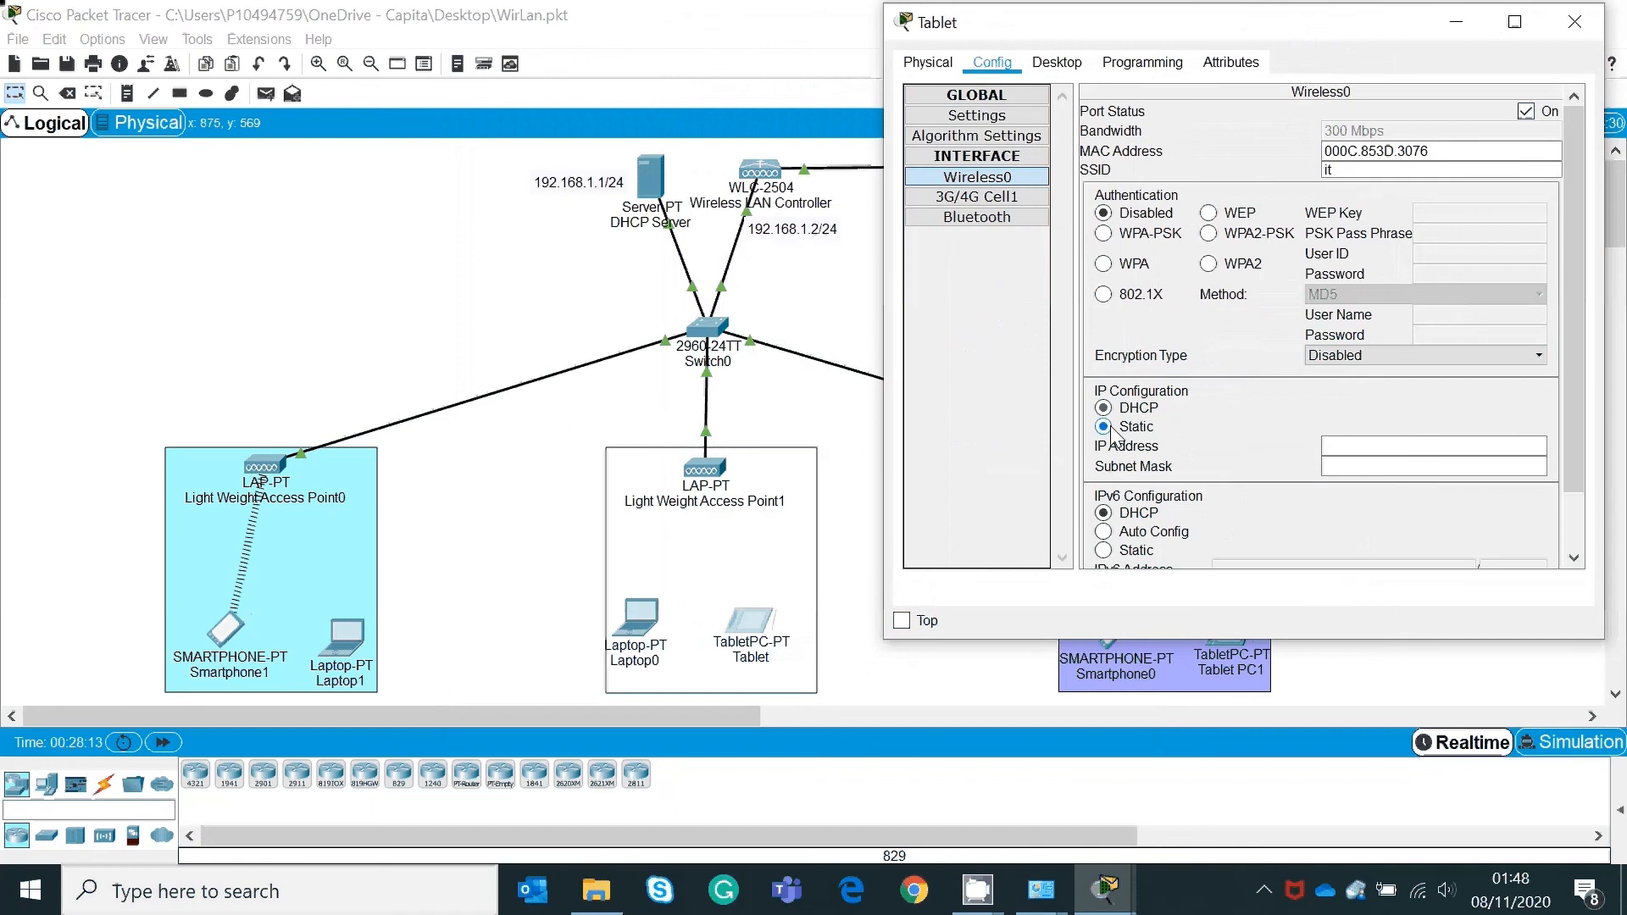
pyautogui.click(1107, 411)
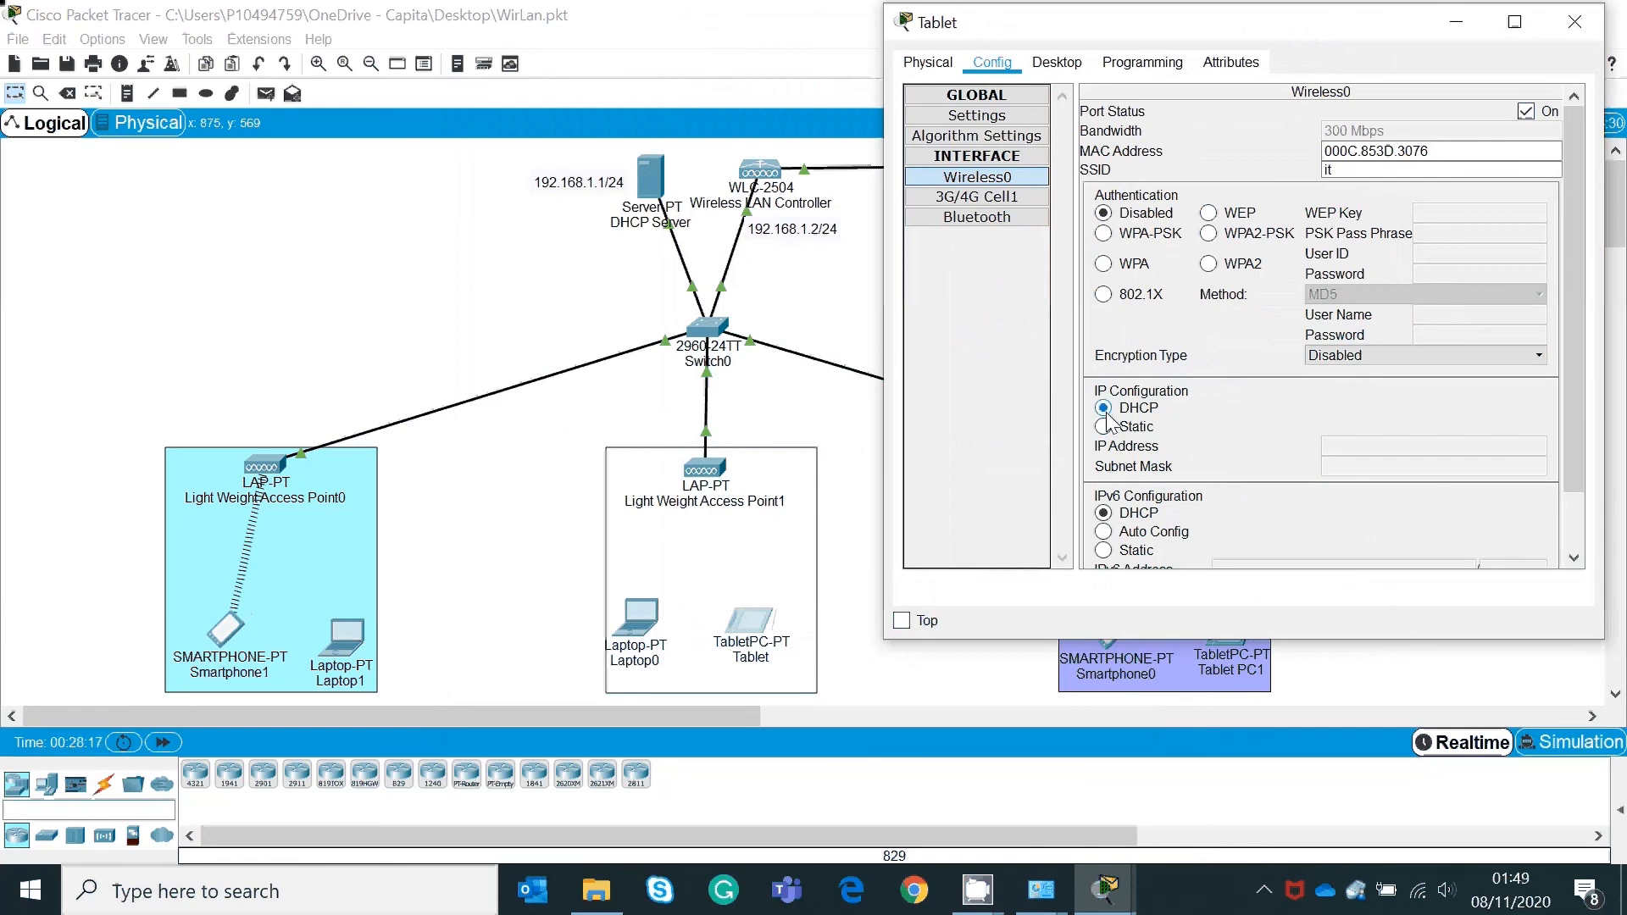
pyautogui.moveTo(1578, 302); pyautogui.dragTo(1579, 370)
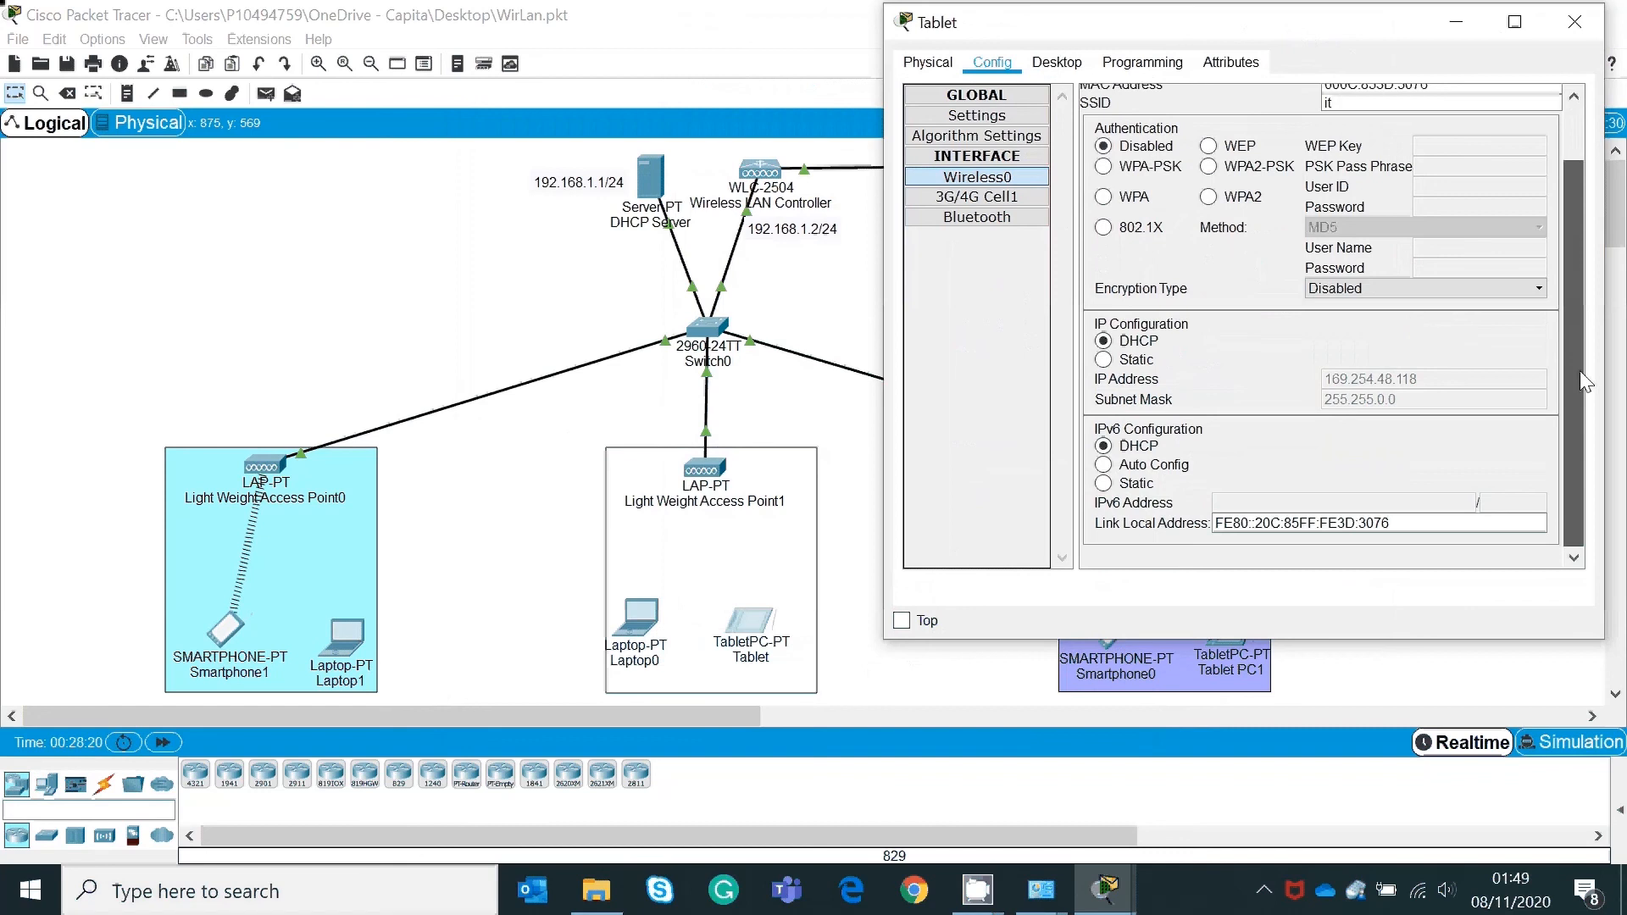
pyautogui.click(1104, 360)
pyautogui.click(1105, 342)
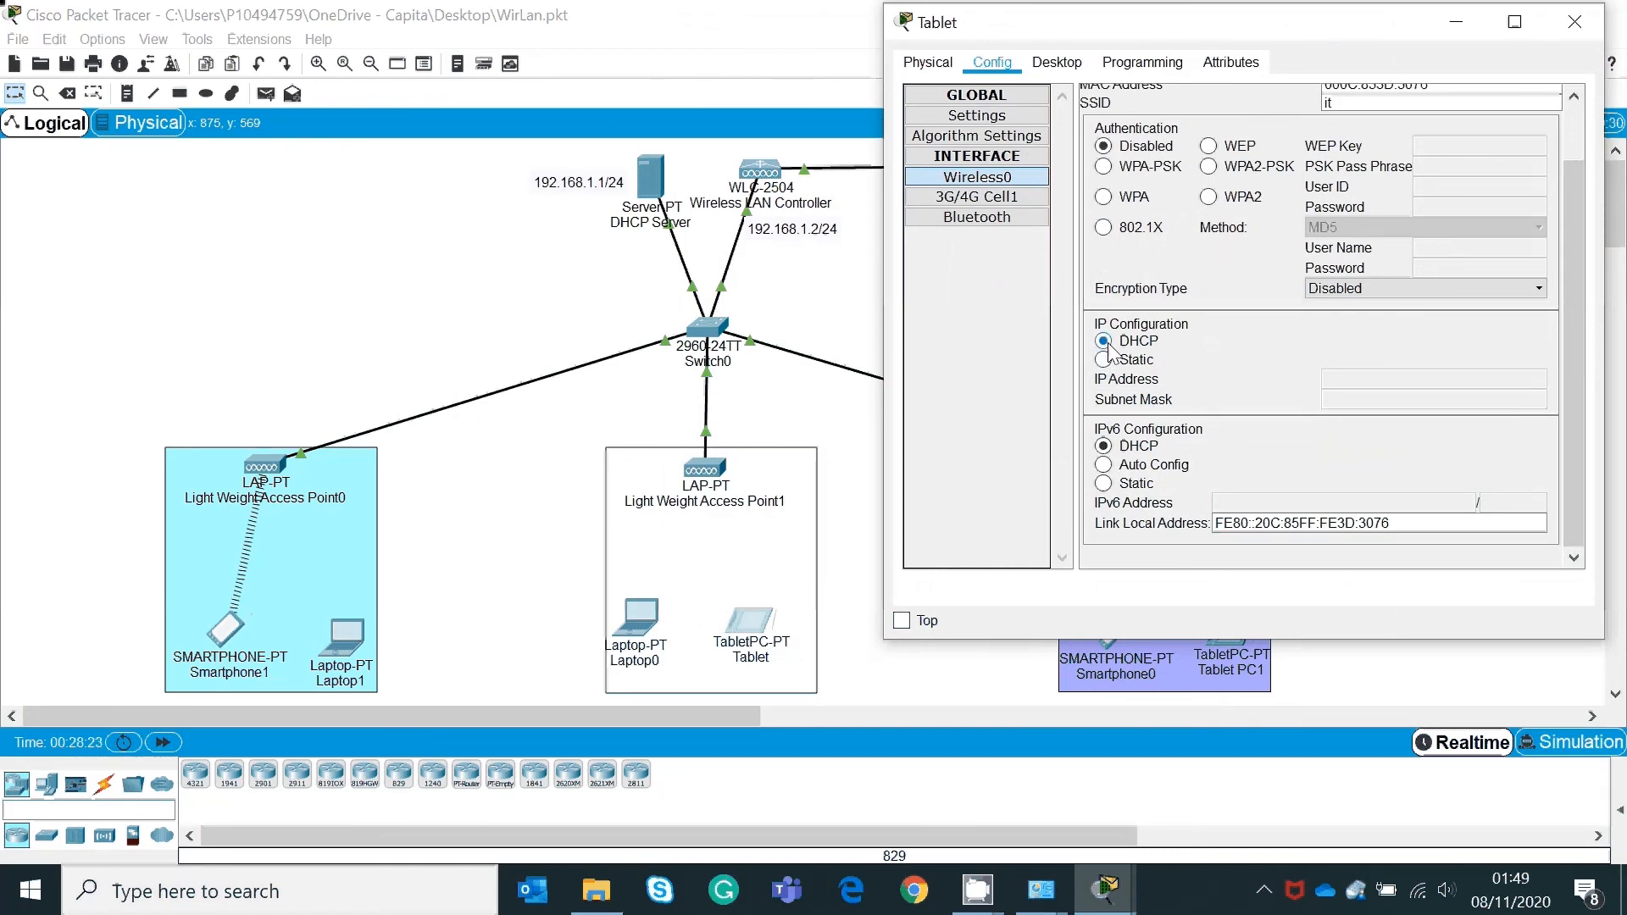
pyautogui.click(1575, 21)
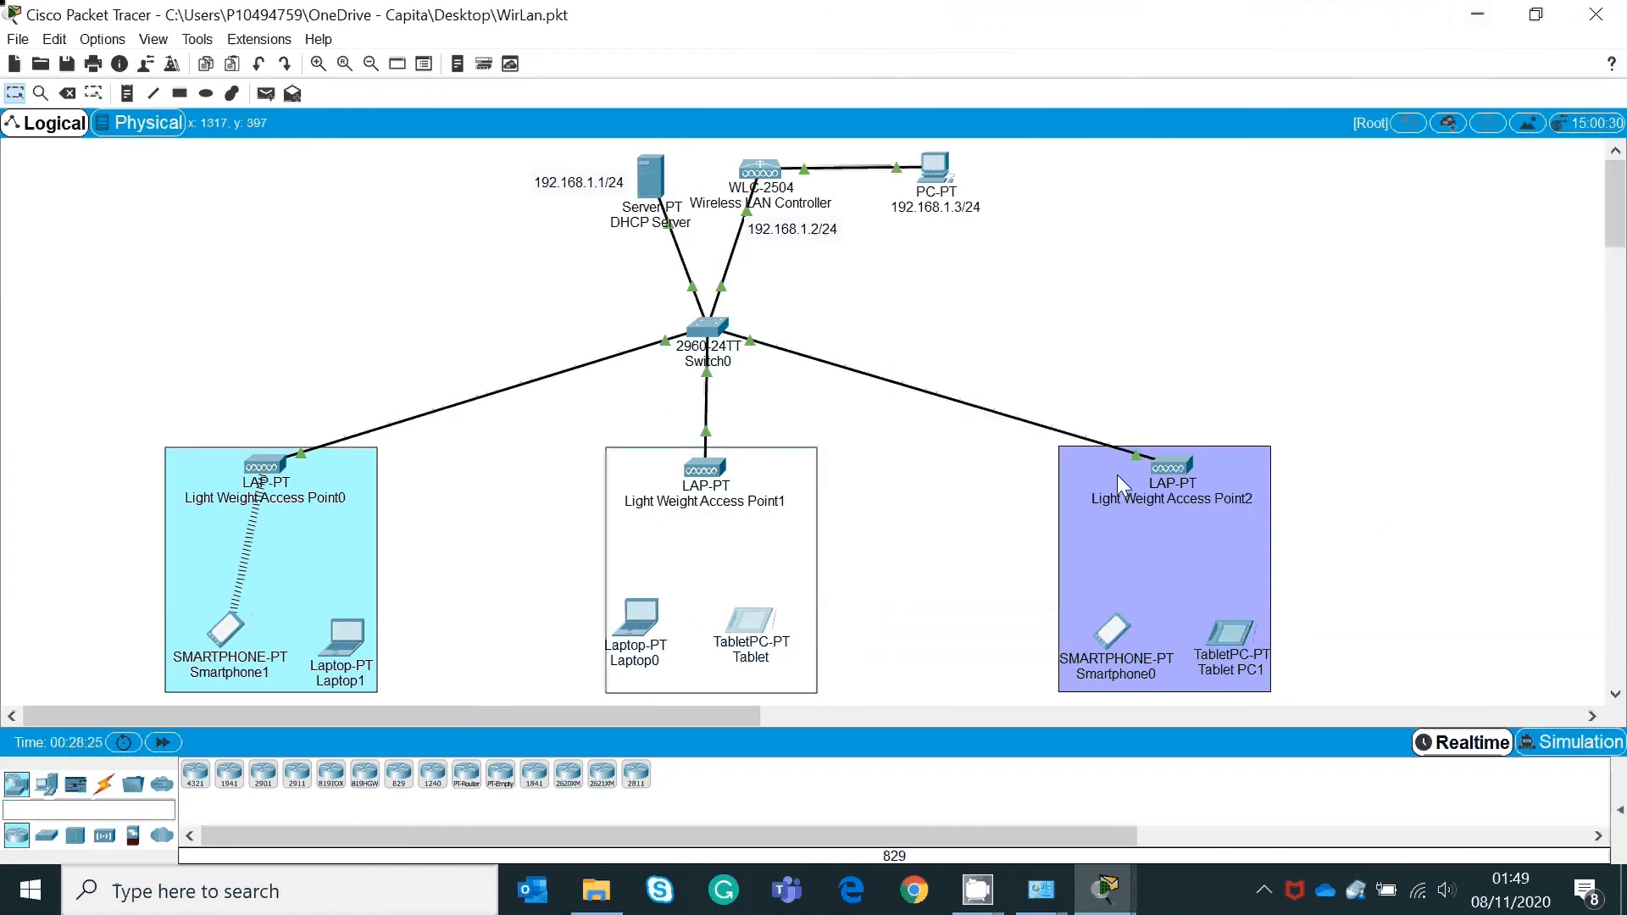
# Step: Open Smartphone0 and check its current IP configuration
pyautogui.click(1116, 627)
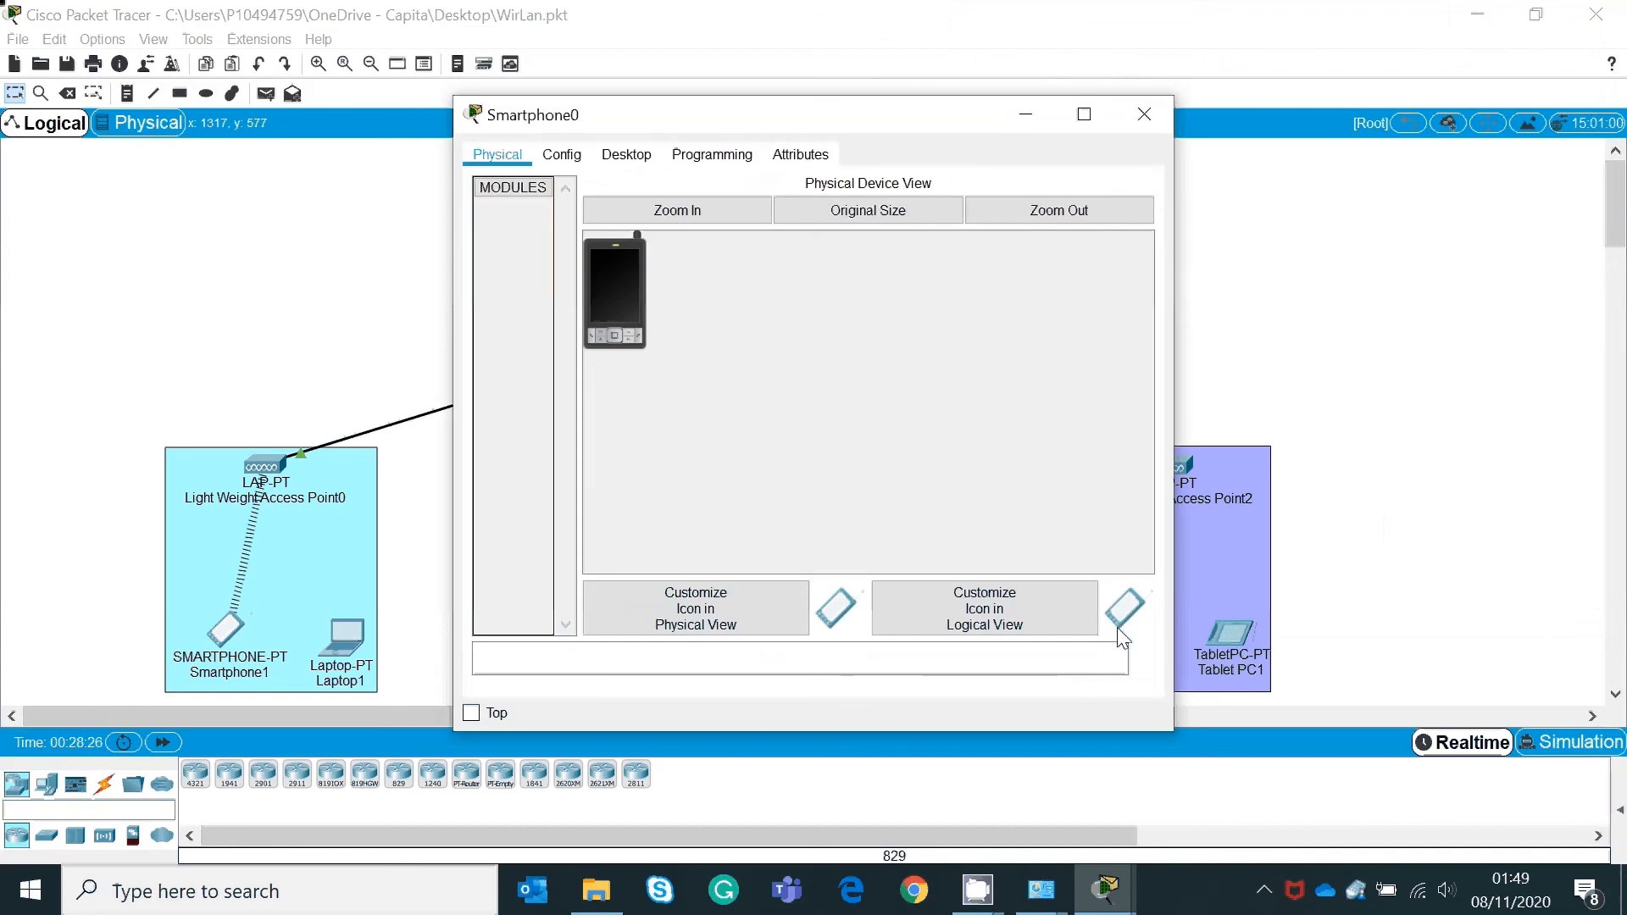
pyautogui.click(1141, 114)
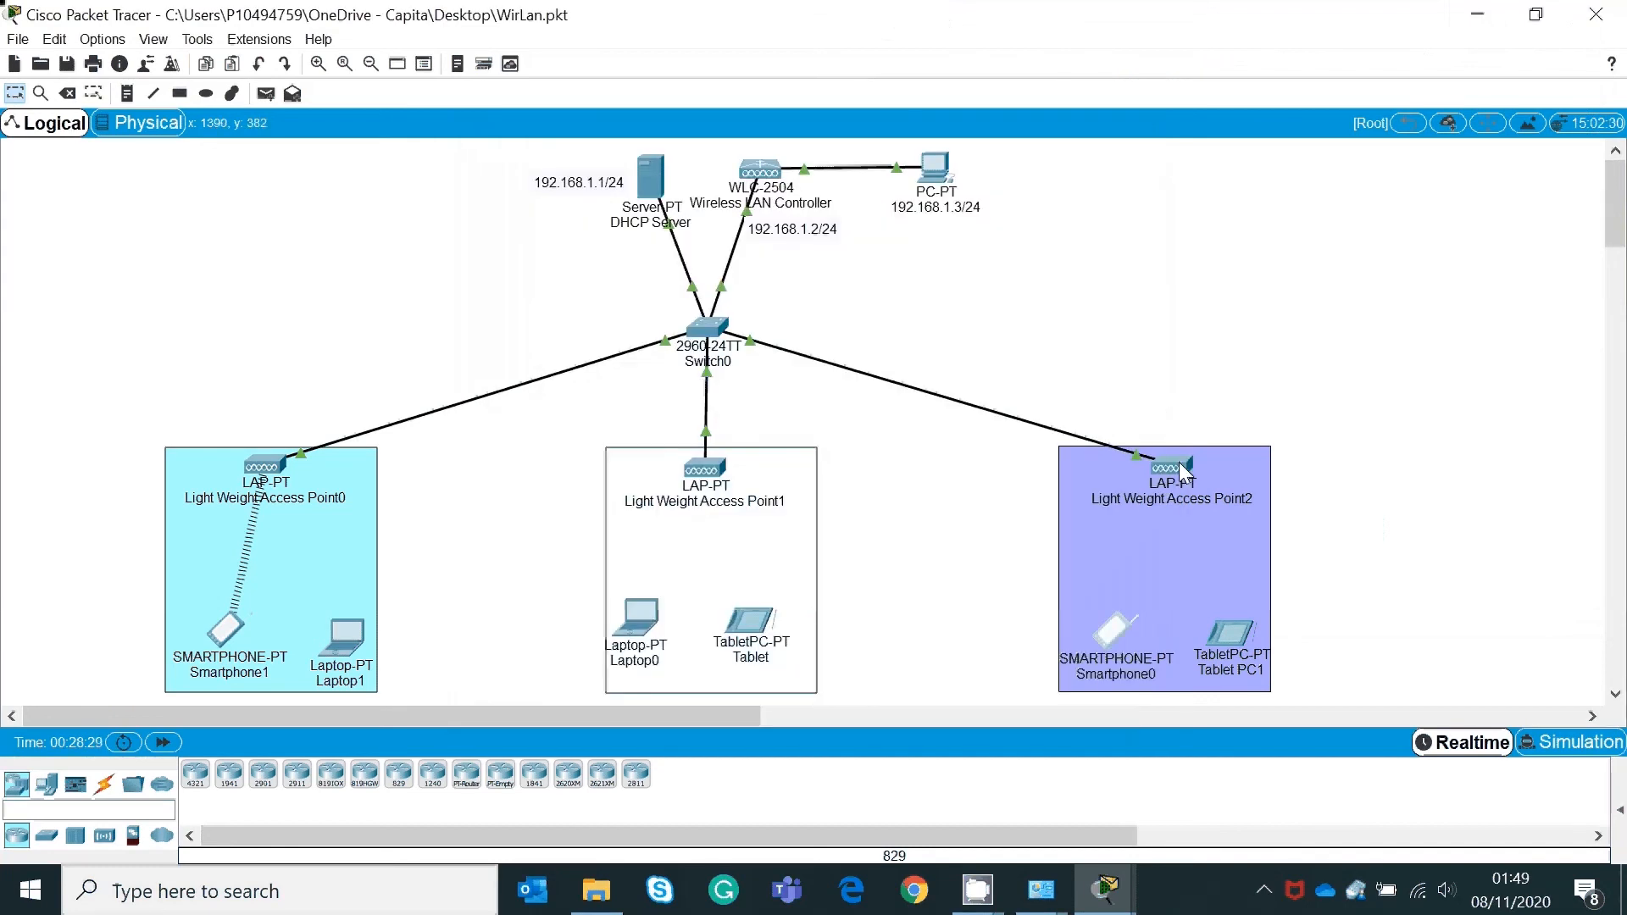
pyautogui.moveTo(1184, 471)
pyautogui.click(1123, 635)
pyautogui.click(624, 155)
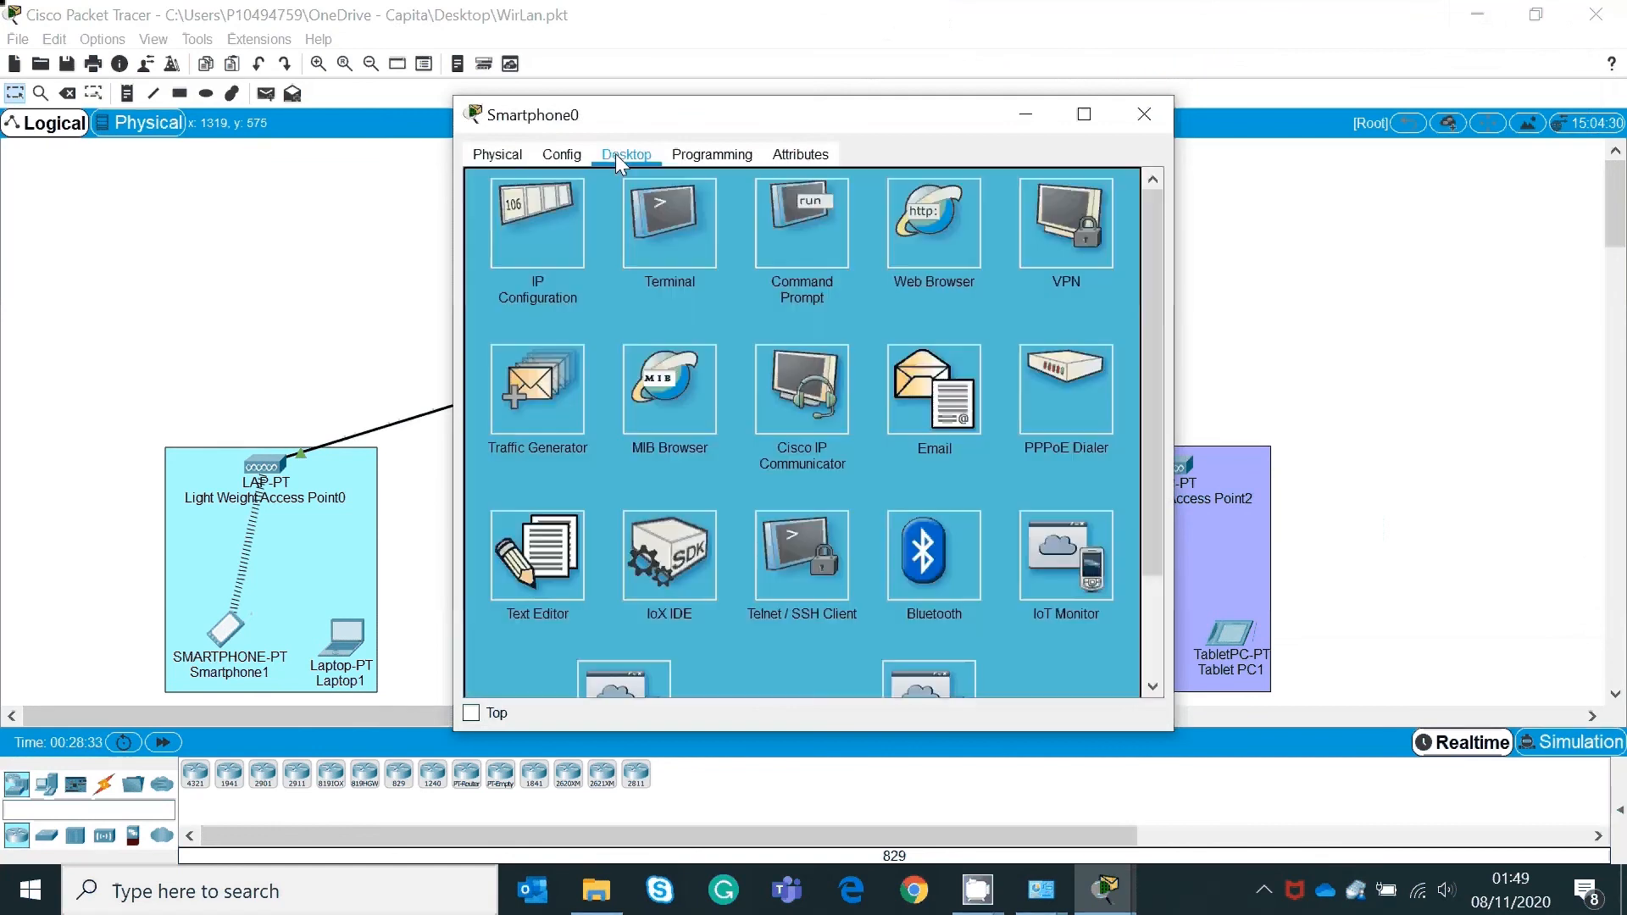
pyautogui.click(536, 240)
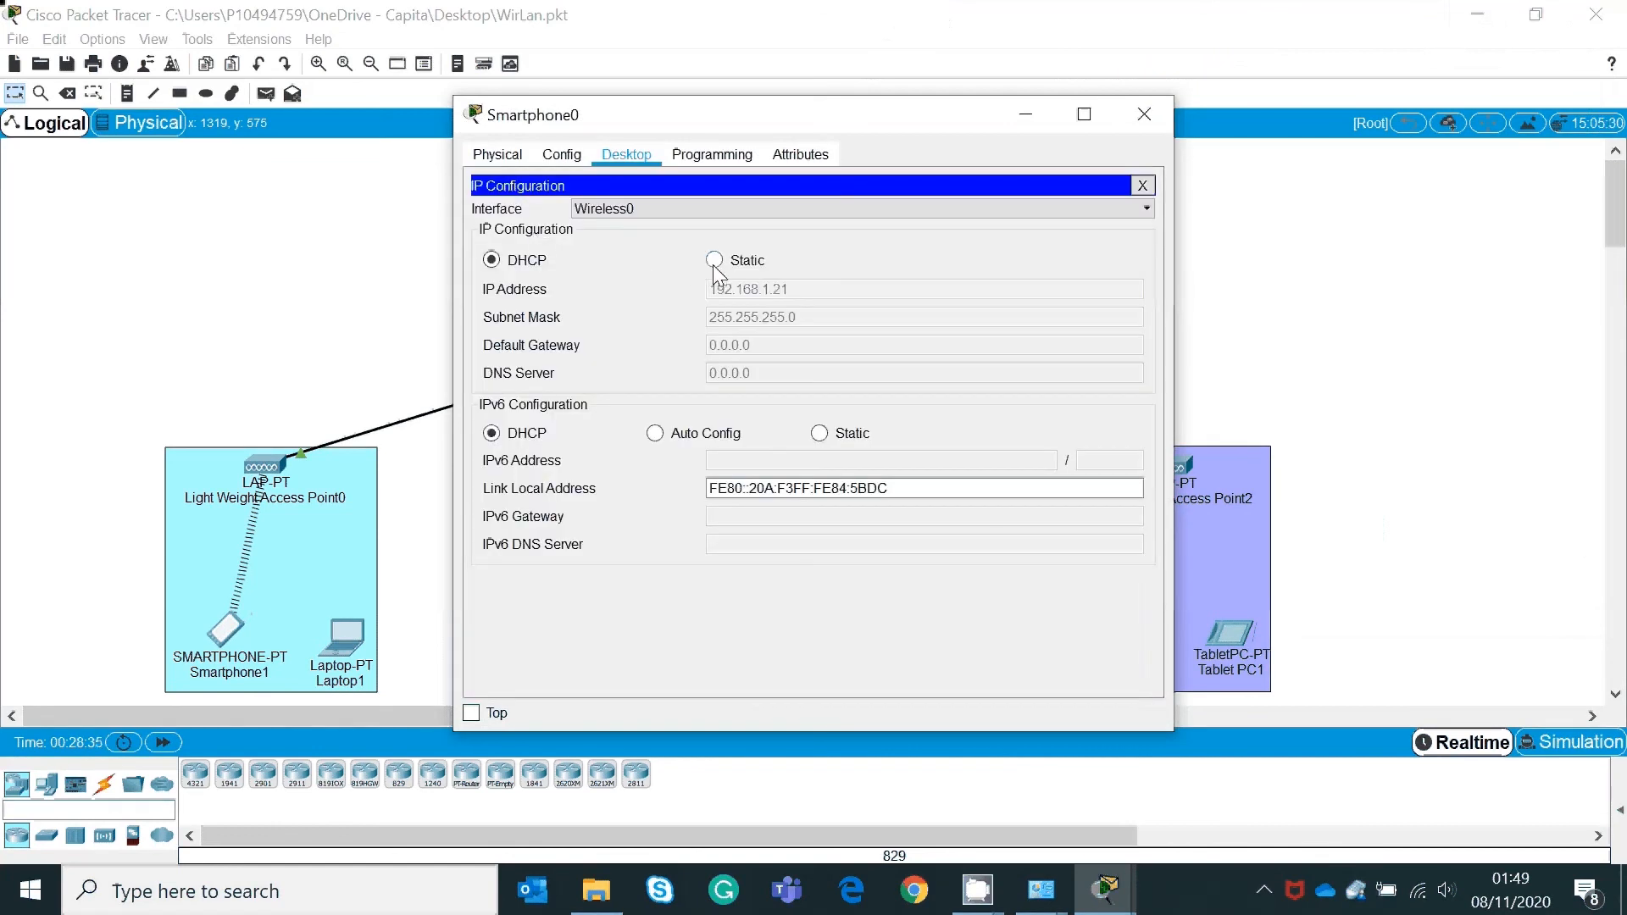
# Step: Switch Smartphone0's SSID from it to sales and renew DHCP, getting 192.168.1.21
pyautogui.click(556, 155)
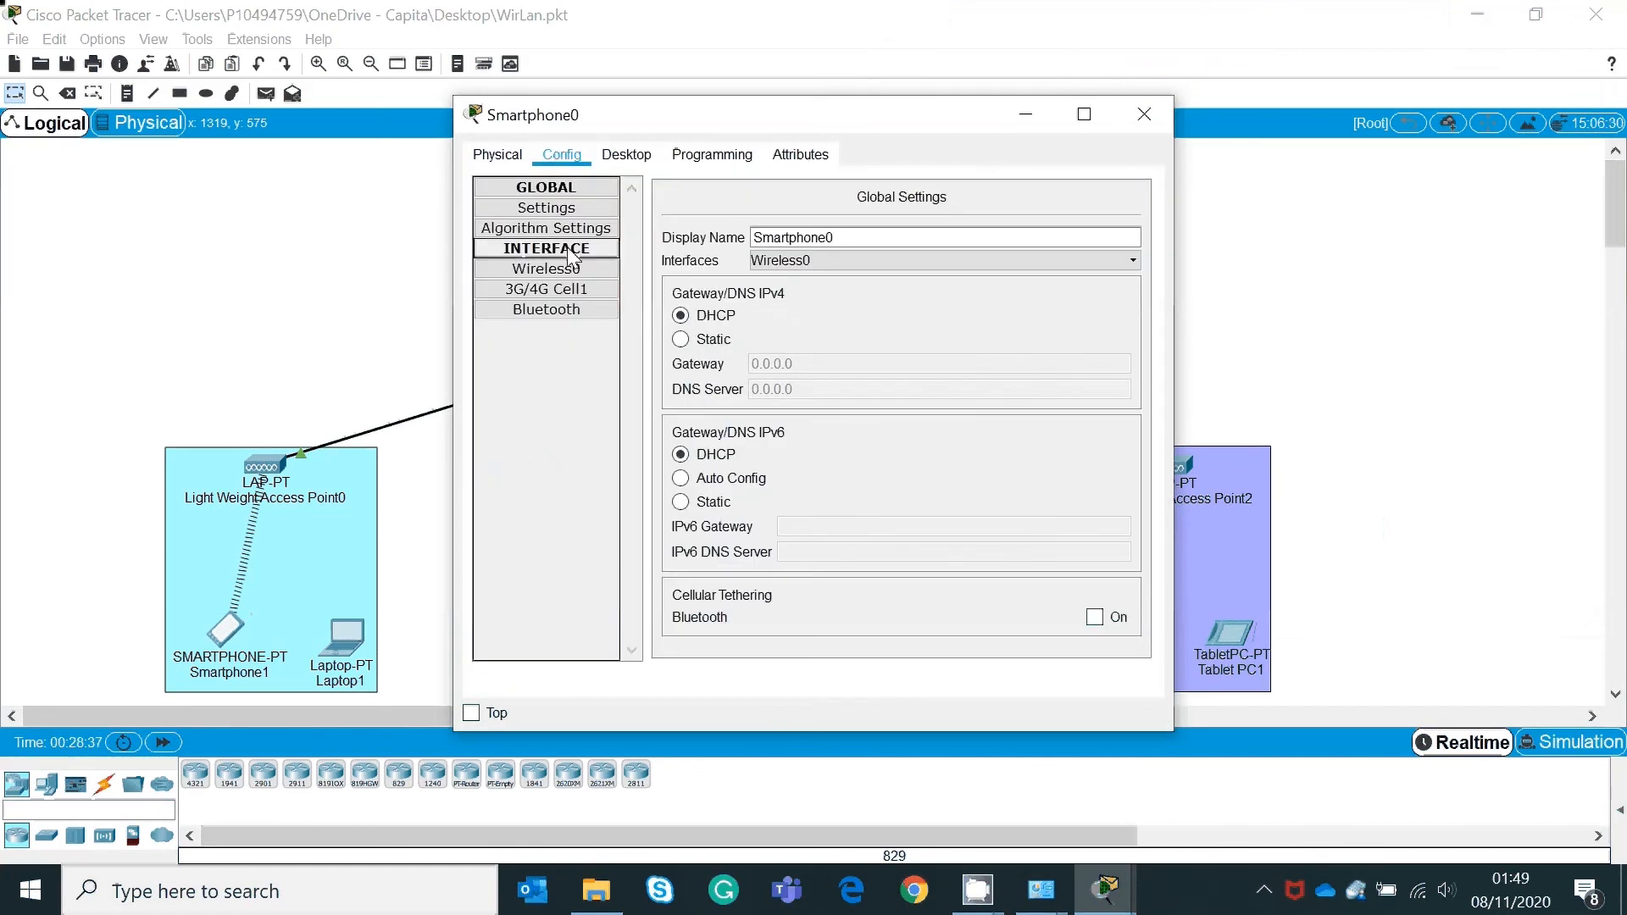
pyautogui.click(547, 269)
pyautogui.moveTo(952, 265); pyautogui.dragTo(817, 268)
pyautogui.write('sales')
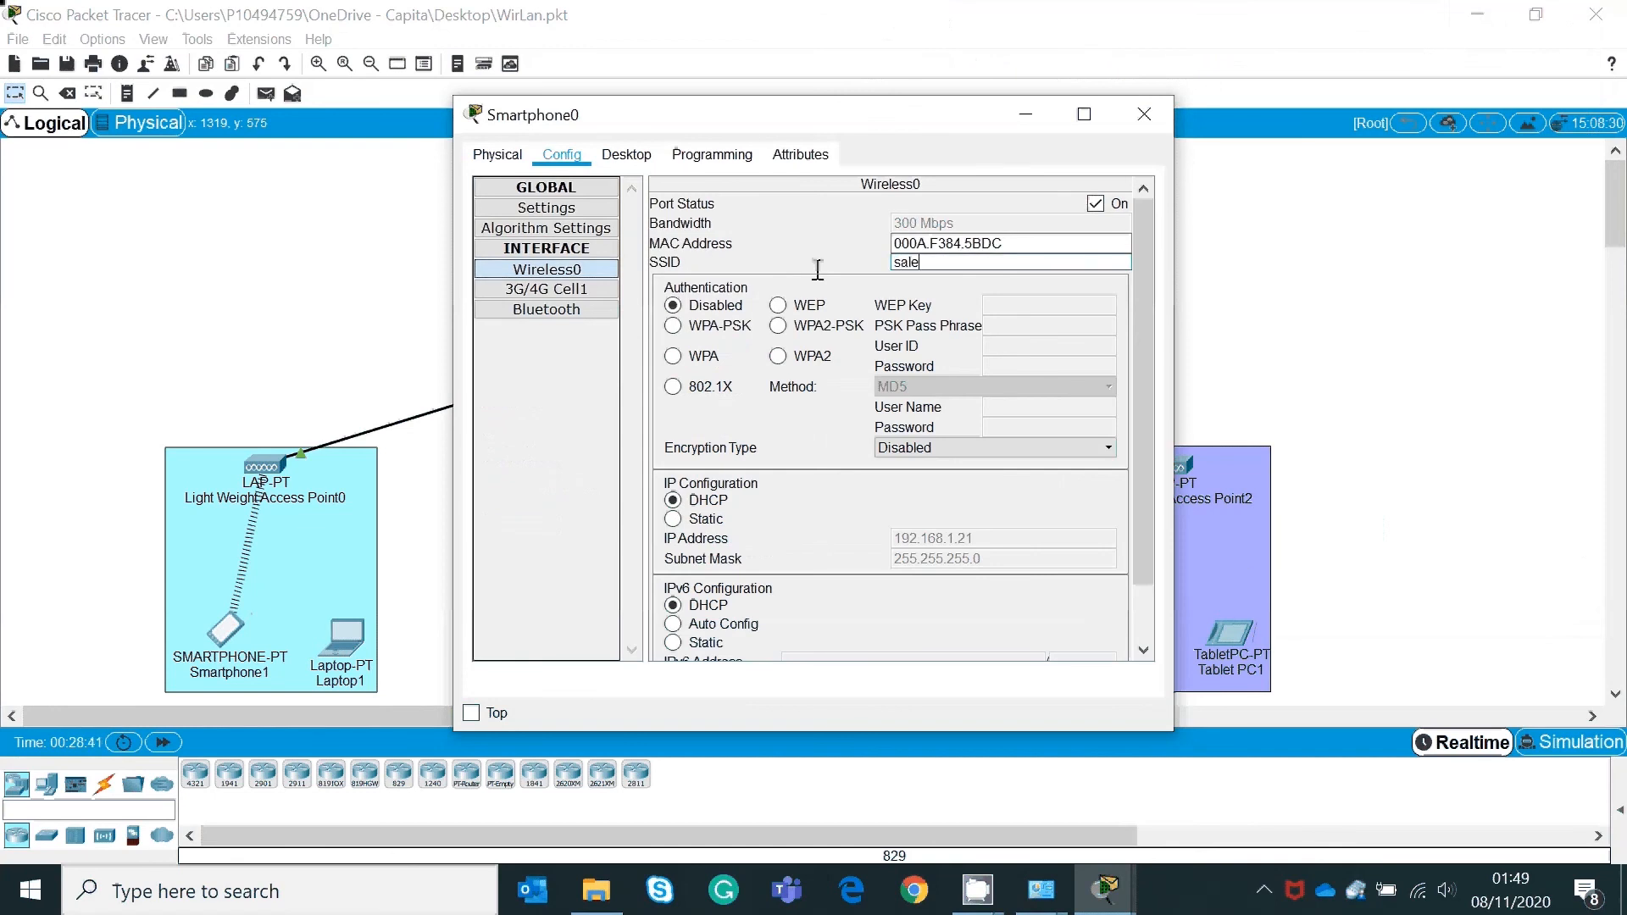
pyautogui.click(673, 501)
pyautogui.click(673, 518)
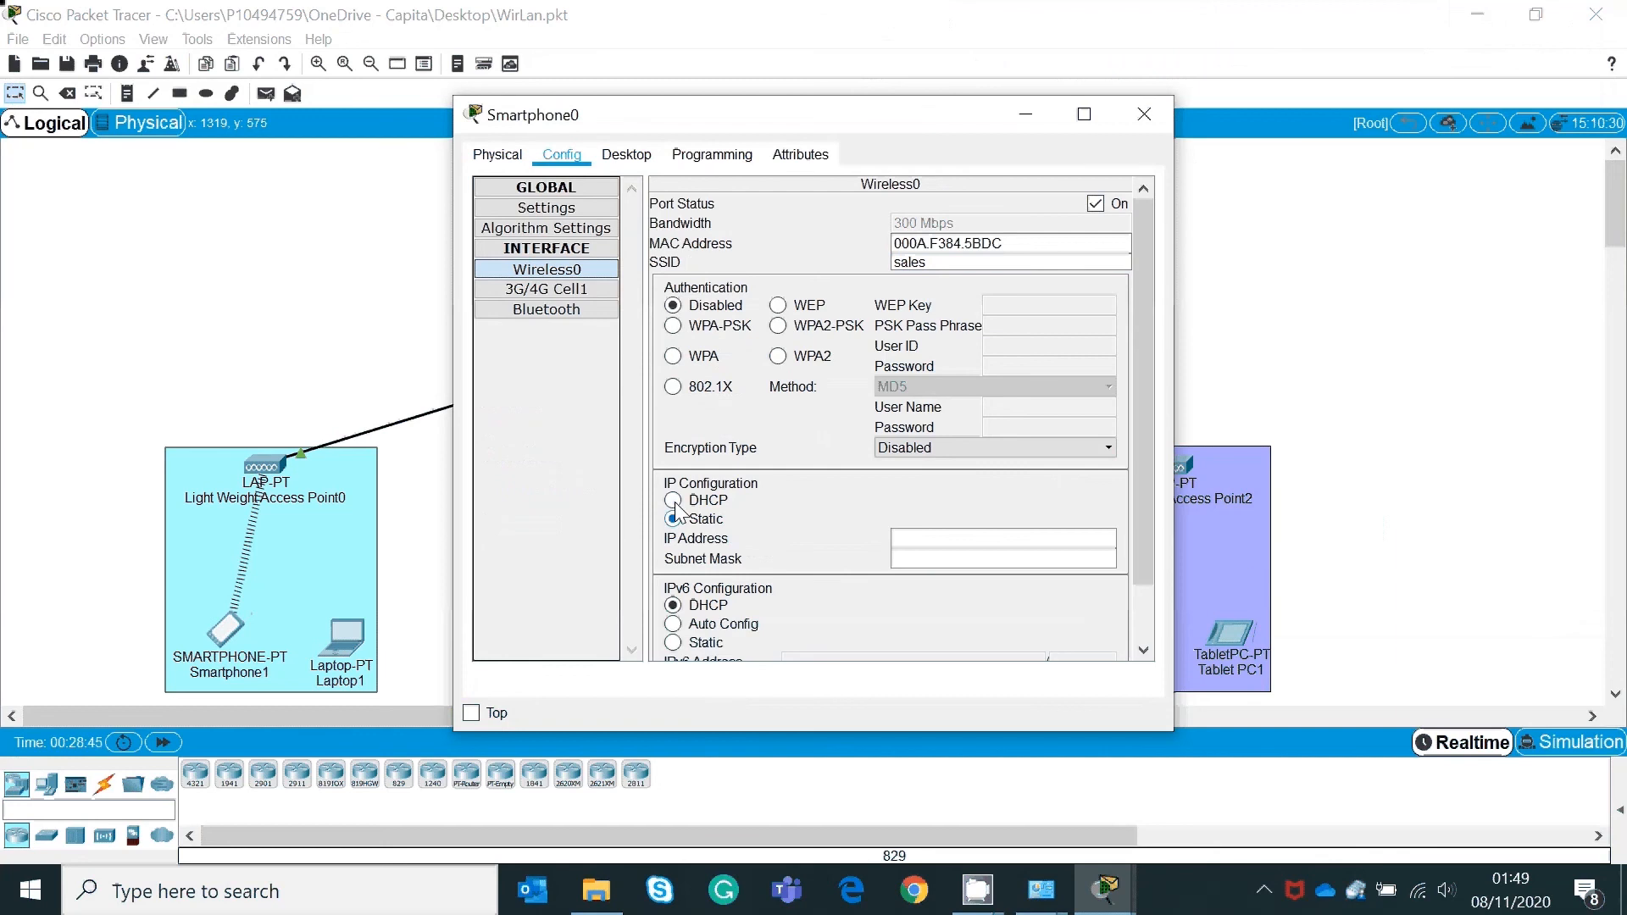
pyautogui.click(672, 503)
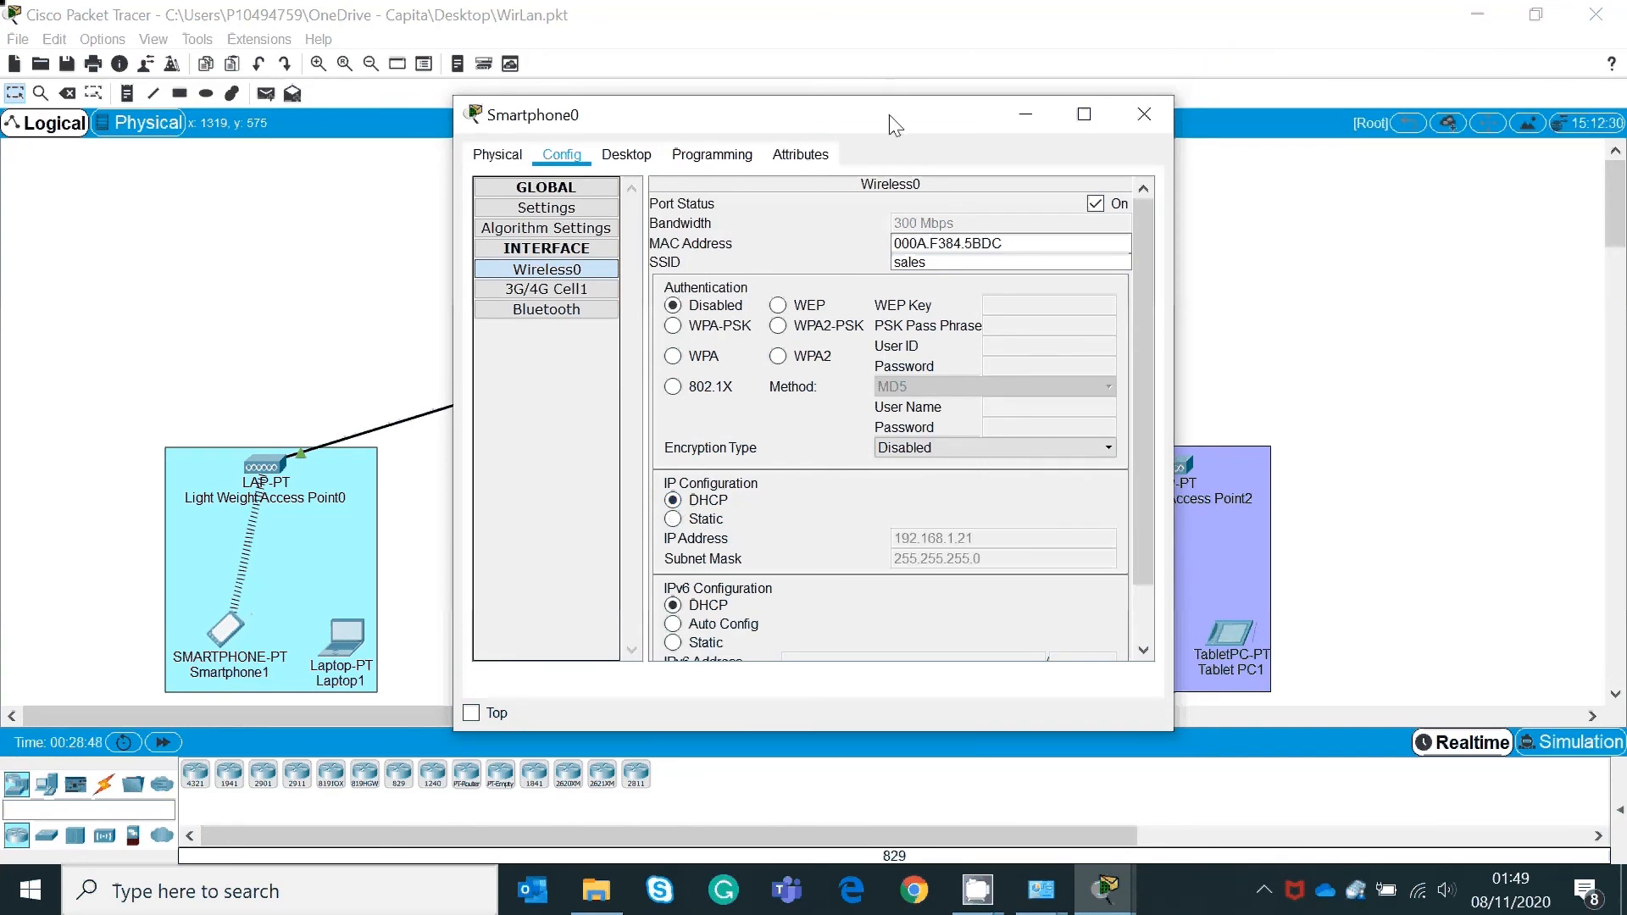
pyautogui.moveTo(895, 124); pyautogui.dragTo(693, 133)
pyautogui.click(941, 123)
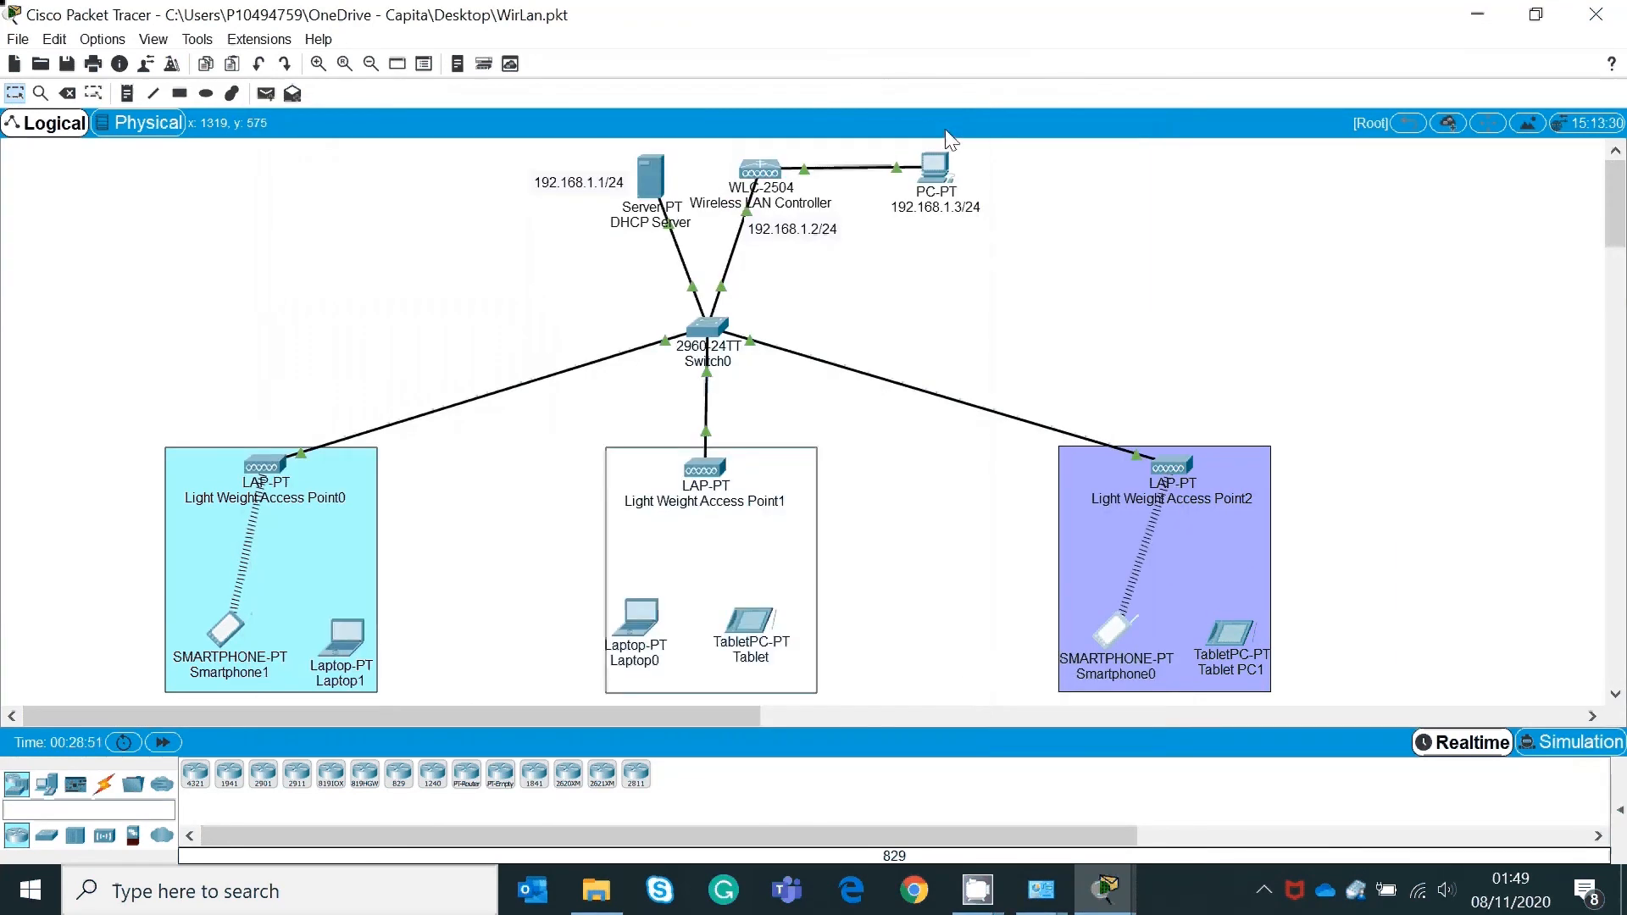
# Step: Open Tablet PC1 and check its current IP configuration
pyautogui.click(1233, 636)
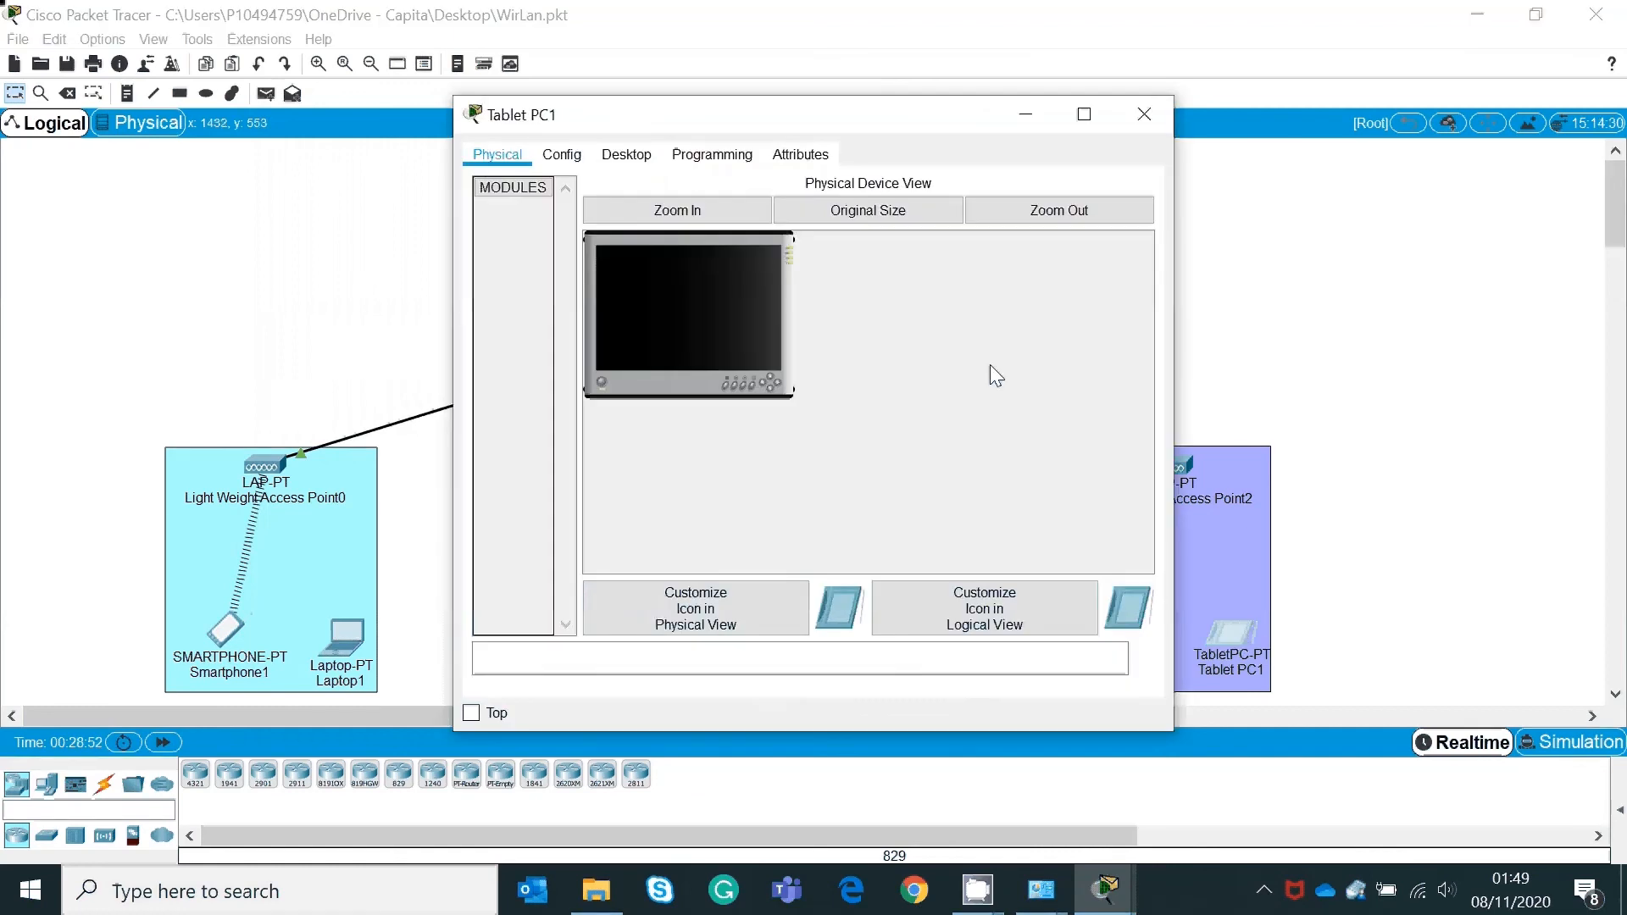
pyautogui.click(637, 158)
pyautogui.click(537, 216)
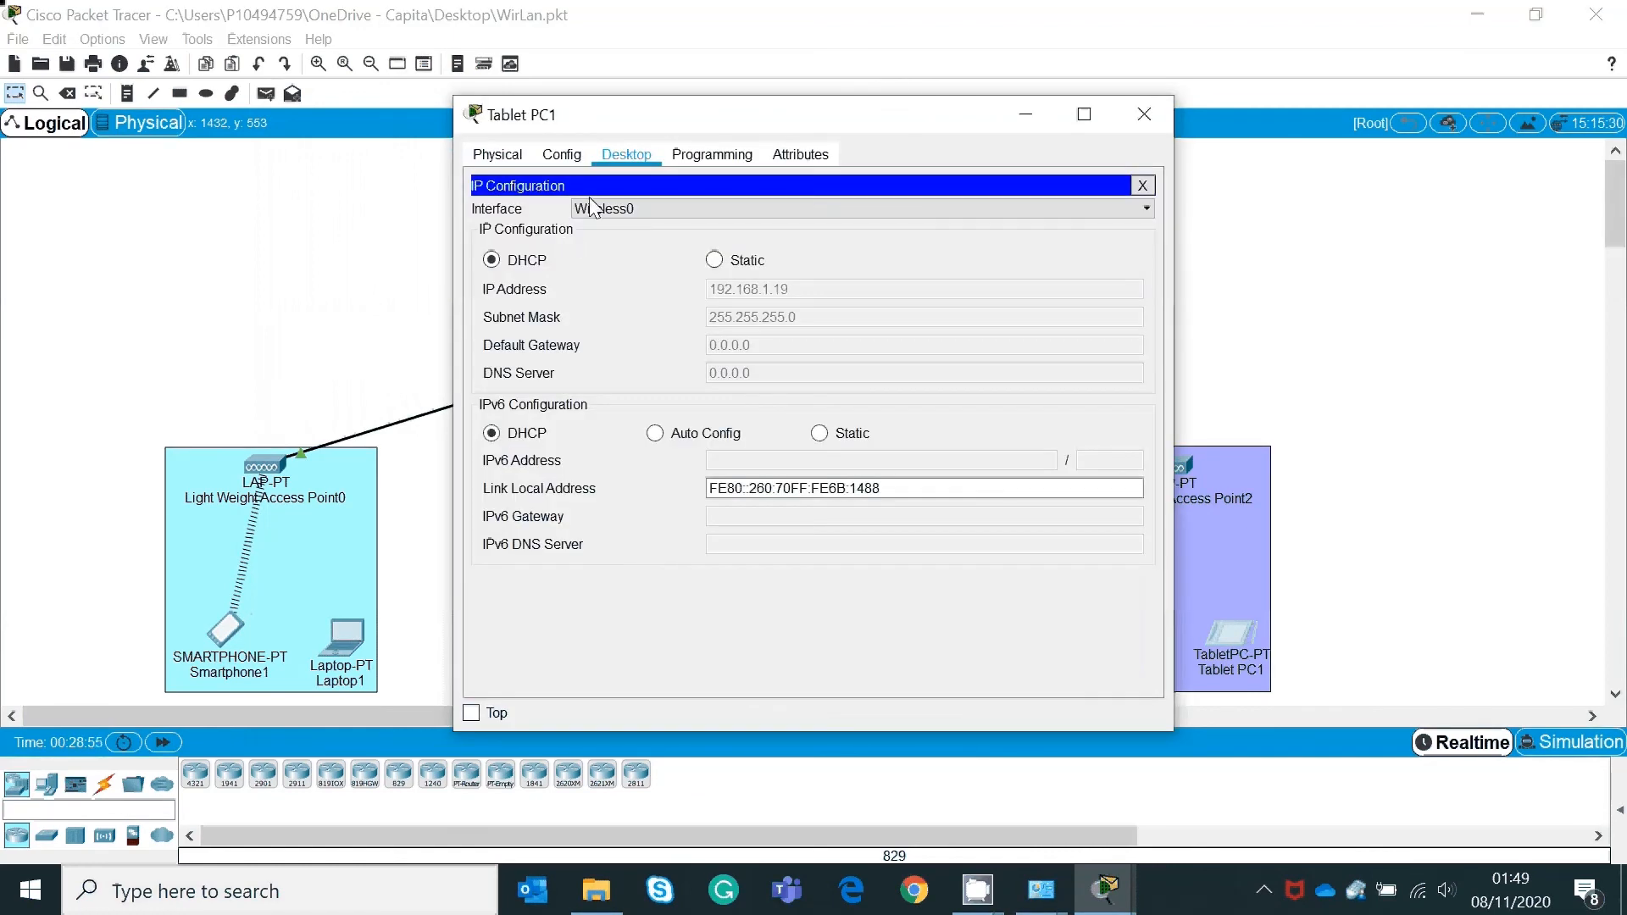
# Step: Switch Tablet PC1's SSID from it to sales and renew DHCP, obtaining 192.168.1.19
pyautogui.click(550, 165)
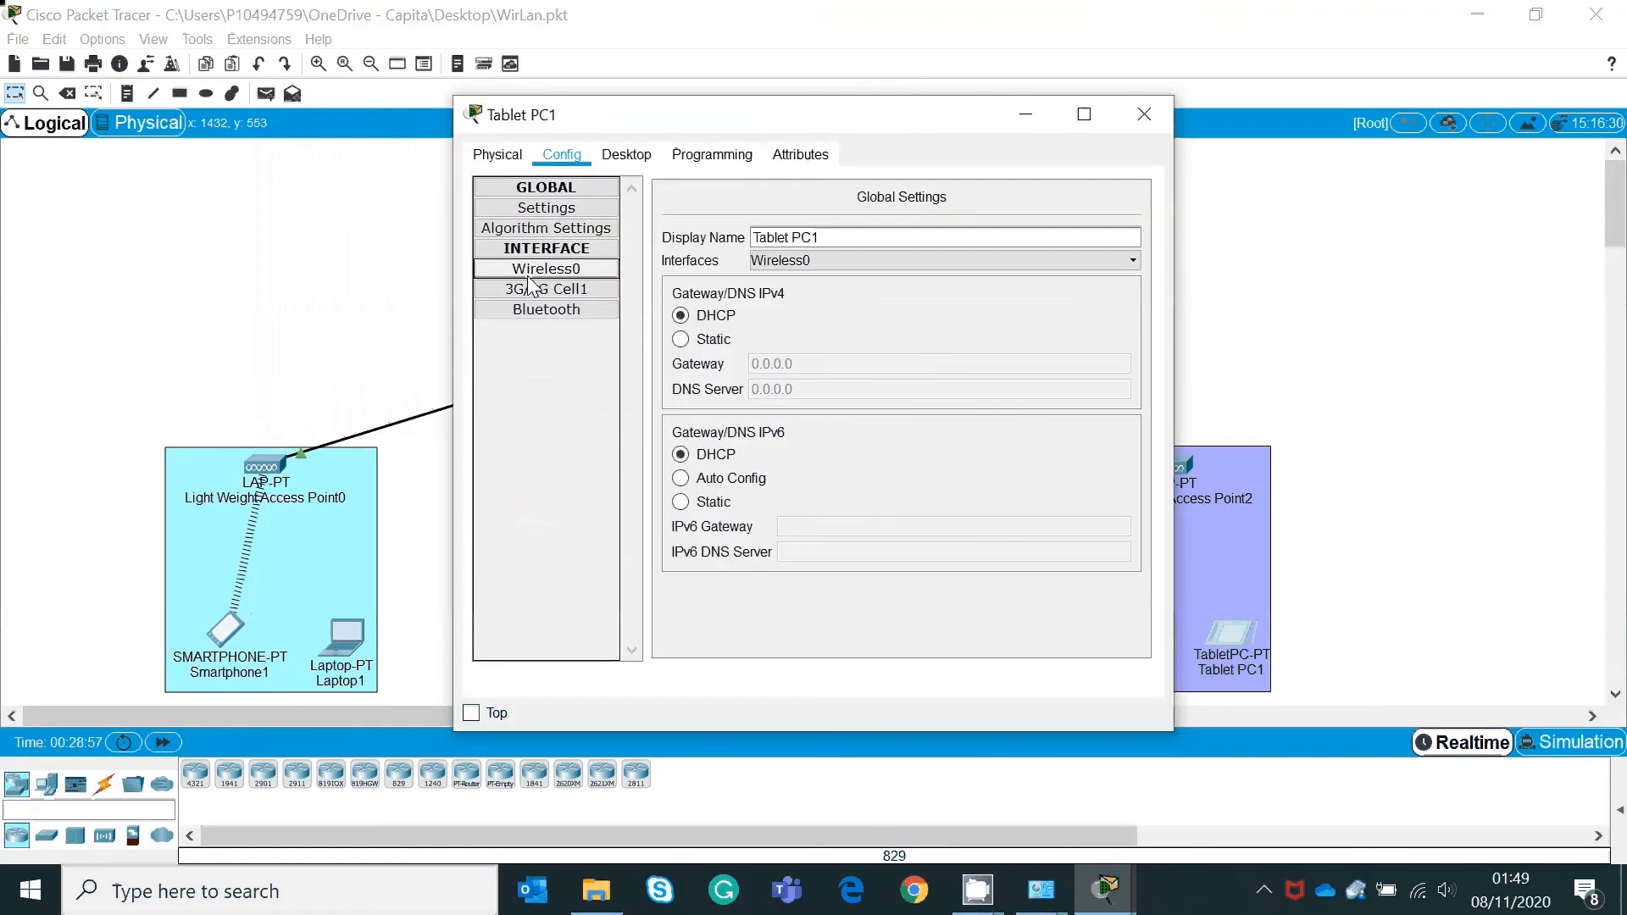
pyautogui.click(546, 269)
pyautogui.click(907, 263)
pyautogui.write('it')
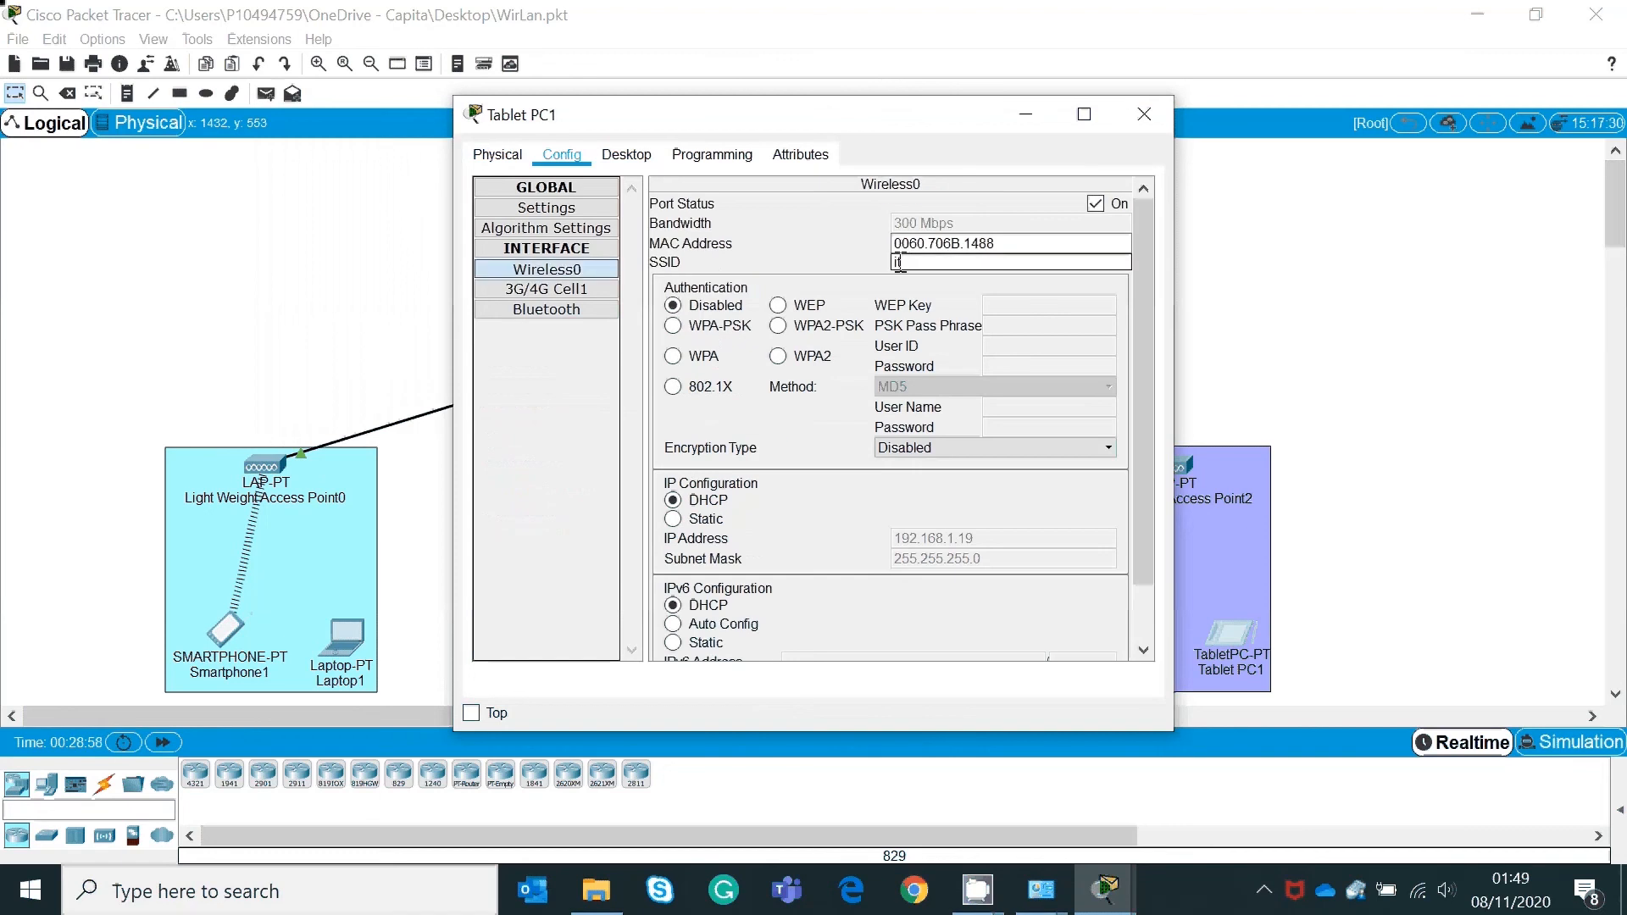
pyautogui.press('BackSpace')
pyautogui.press('BackSpace')
pyautogui.write('sales')
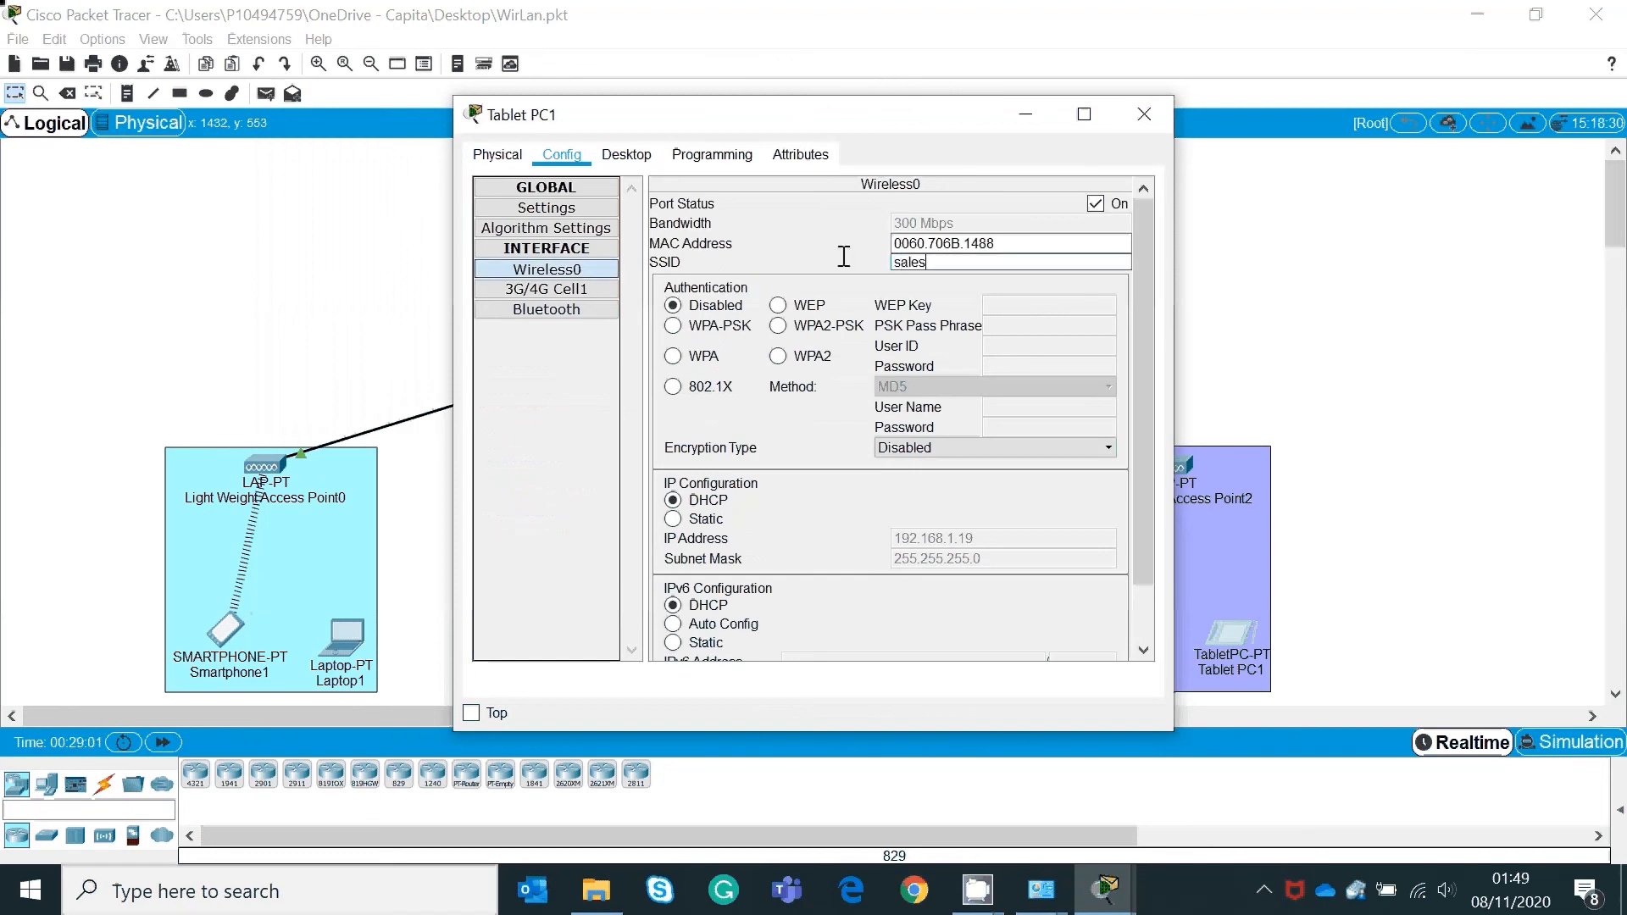
pyautogui.click(673, 519)
pyautogui.click(673, 500)
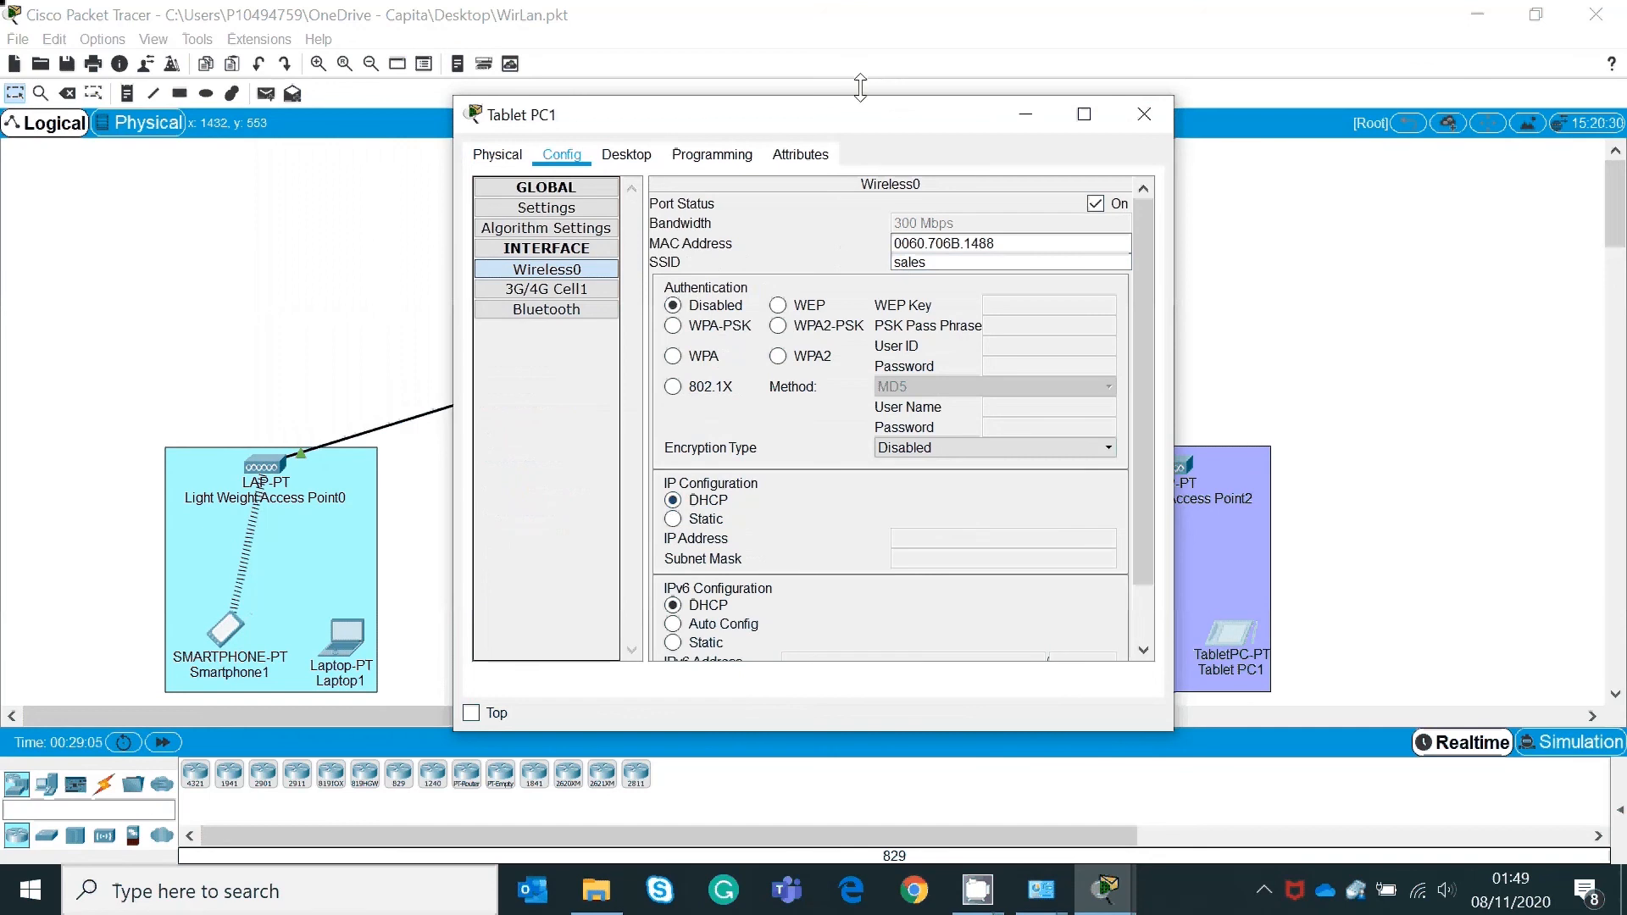
pyautogui.moveTo(849, 124); pyautogui.dragTo(618, 102)
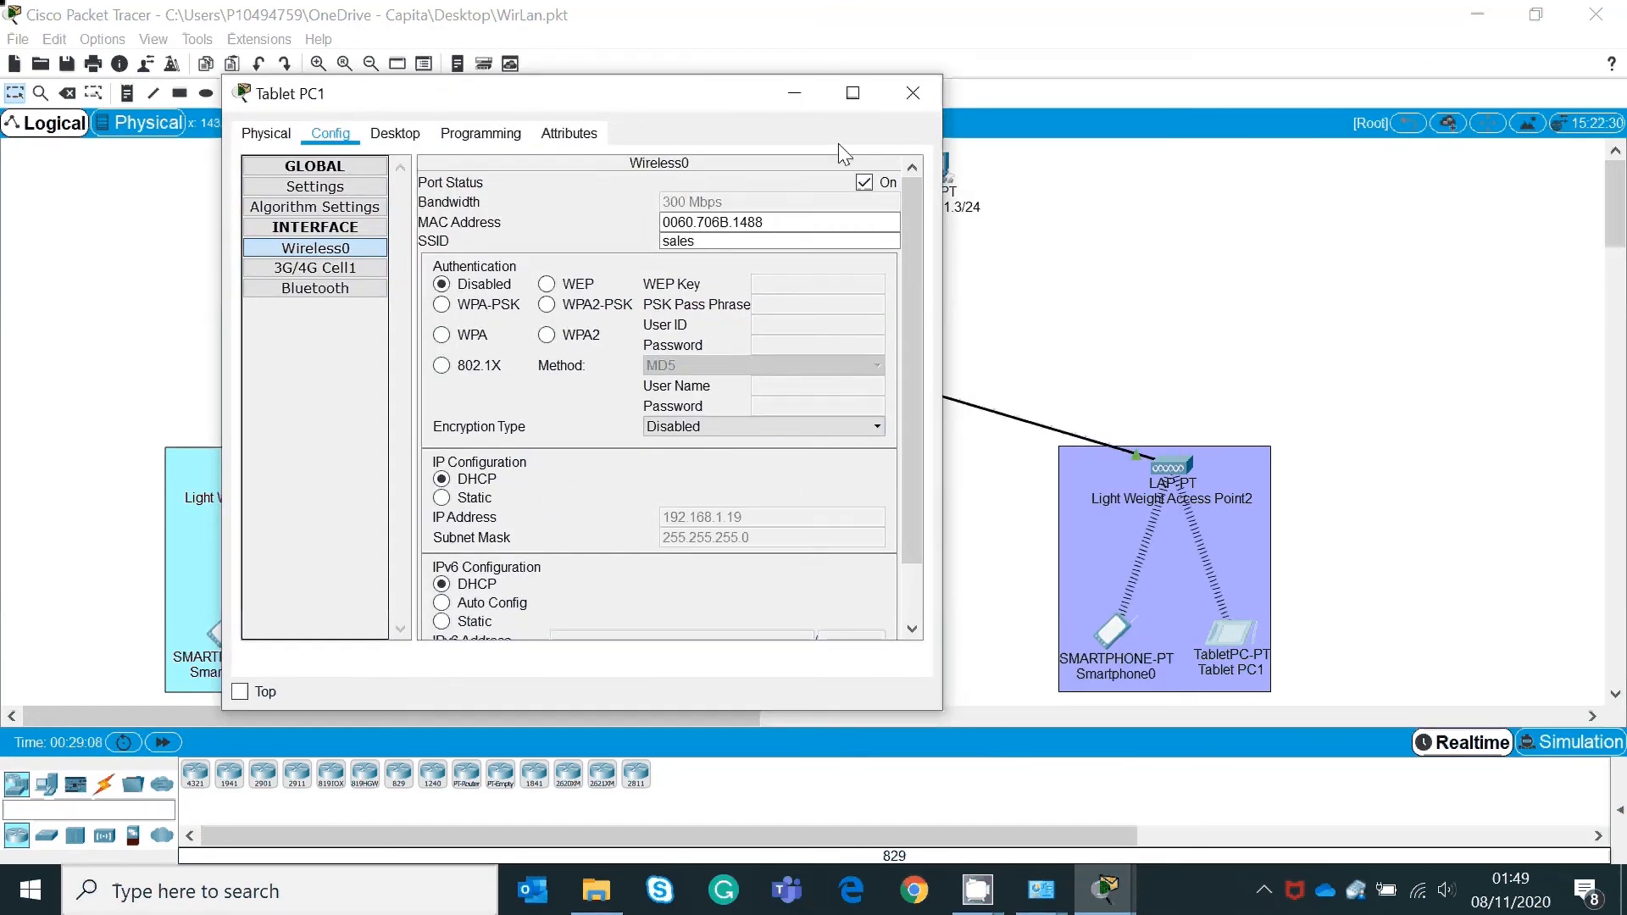
pyautogui.click(907, 94)
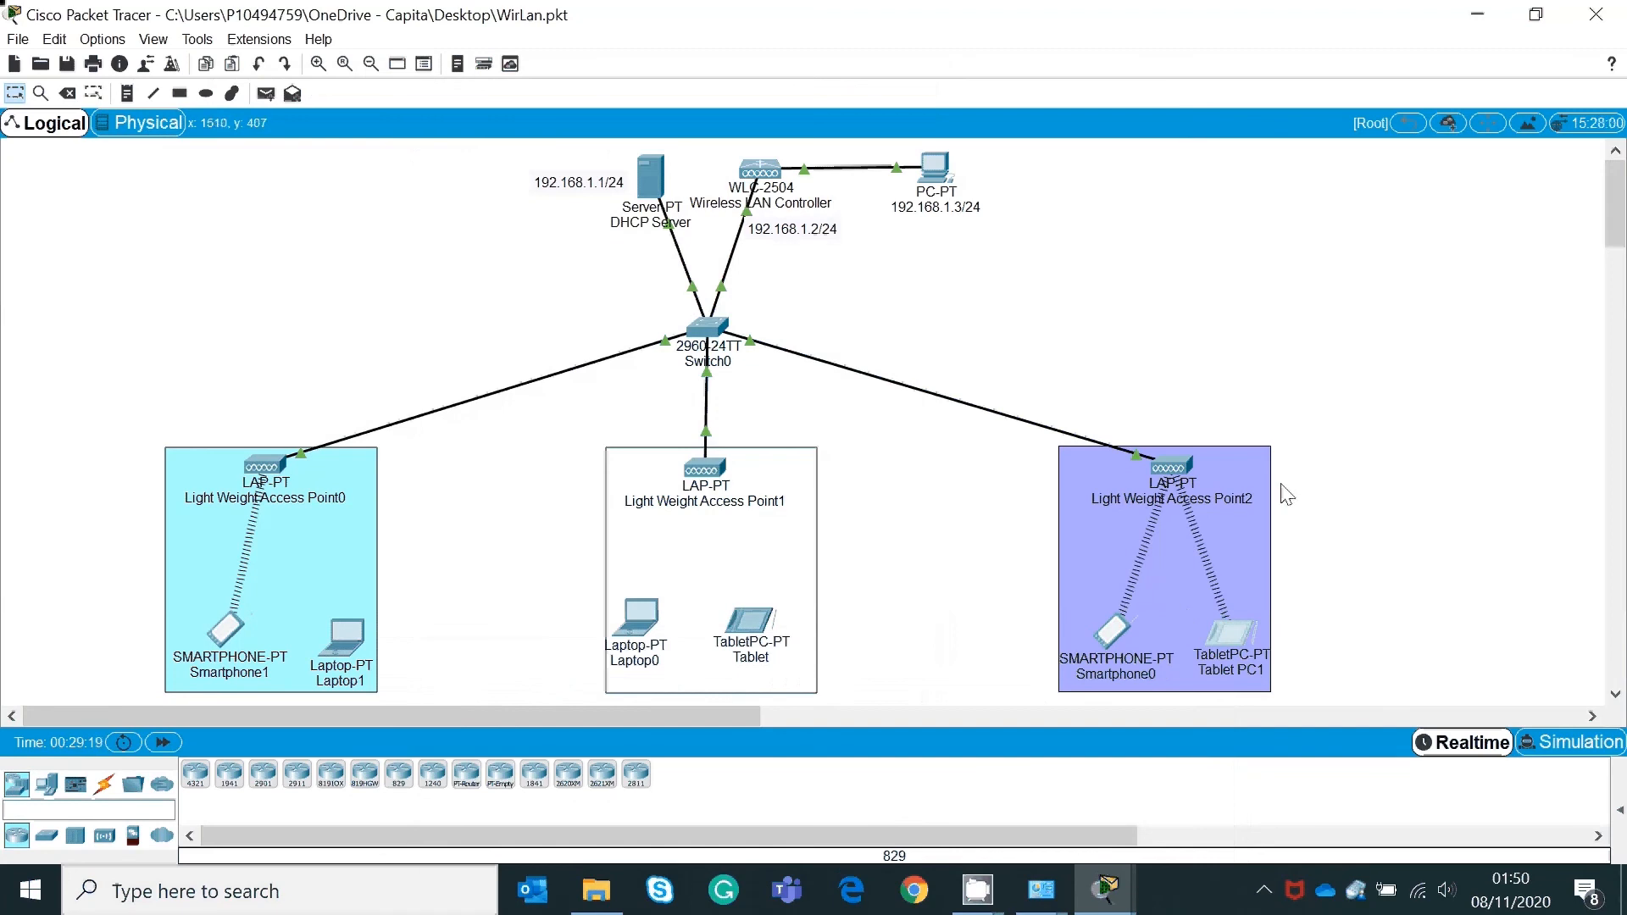
pyautogui.moveTo(1185, 475)
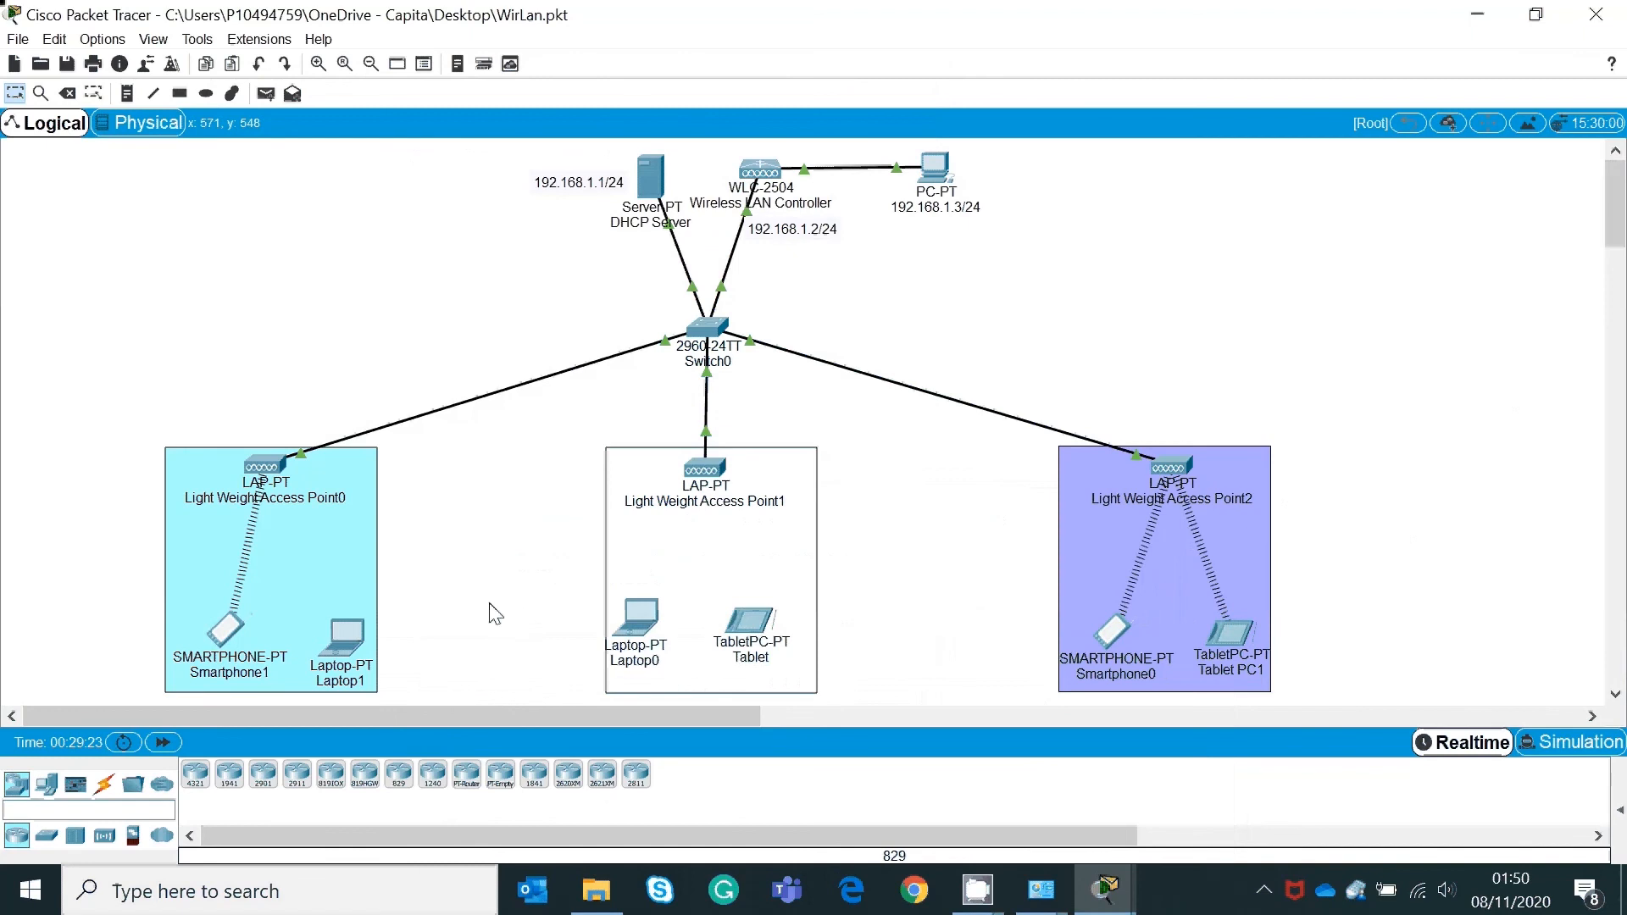
pyautogui.click(653, 618)
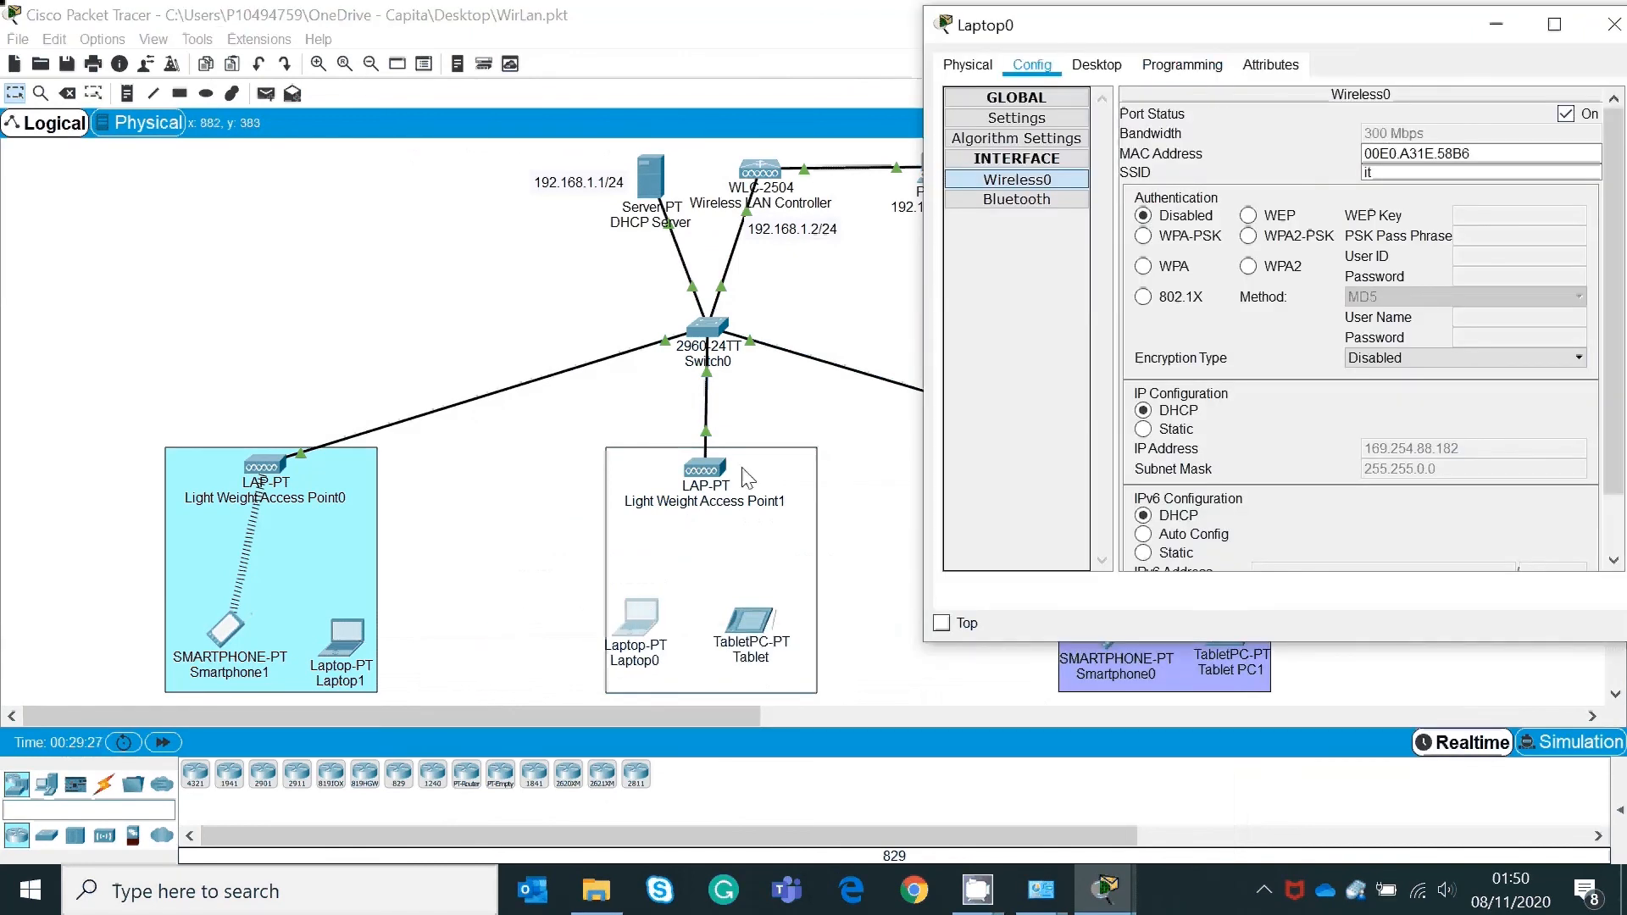
pyautogui.click(892, 405)
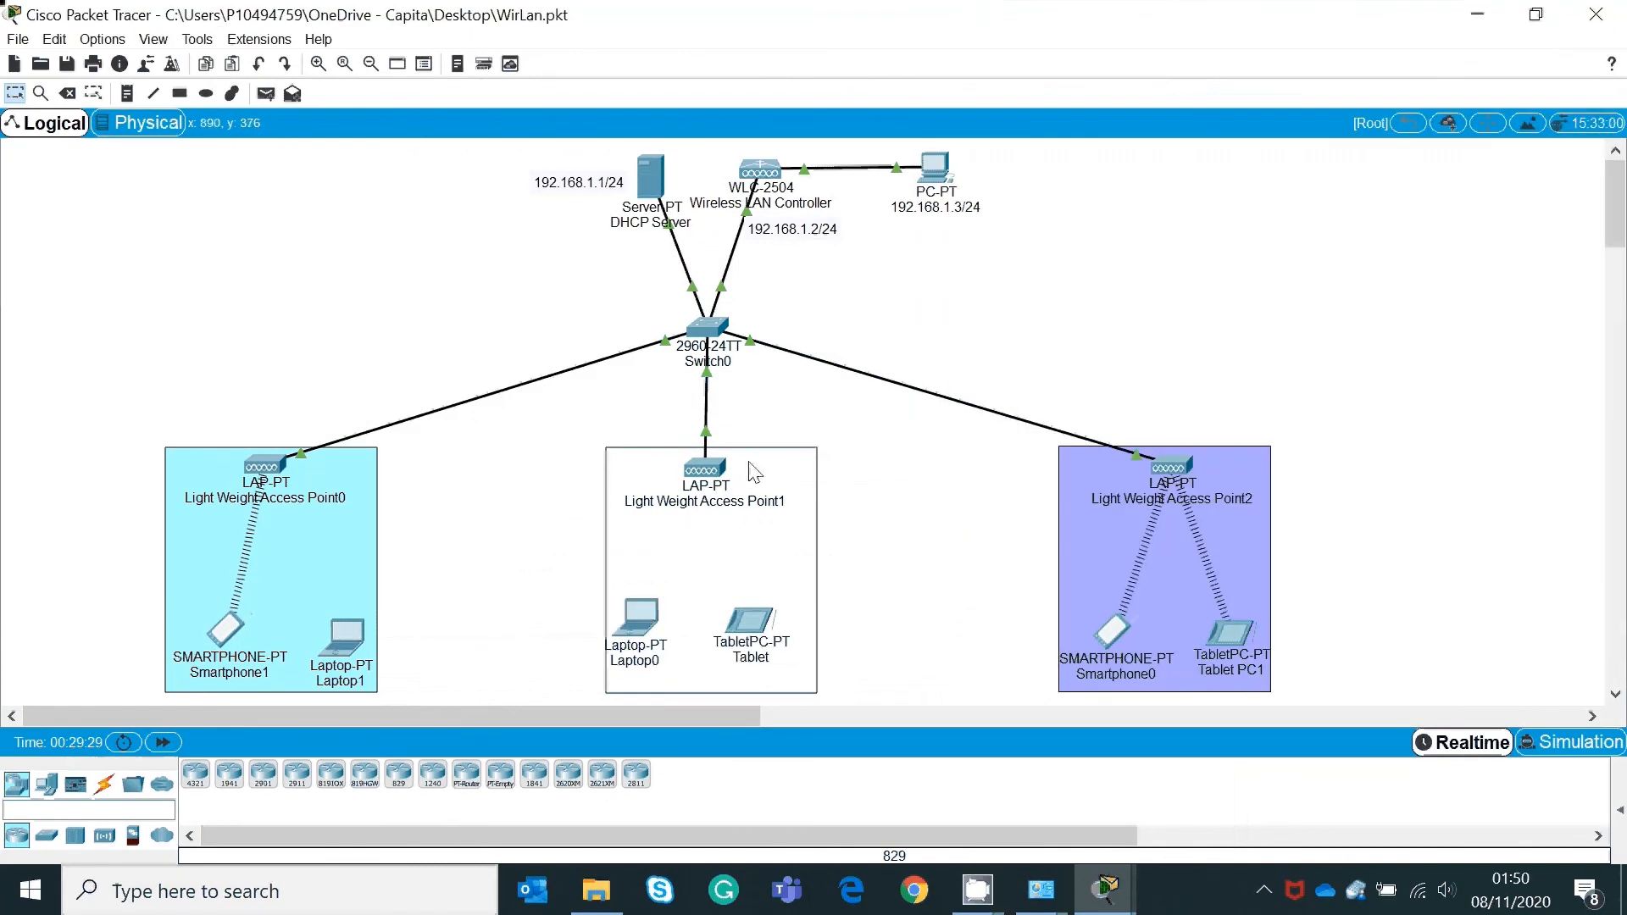
pyautogui.moveTo(716, 472)
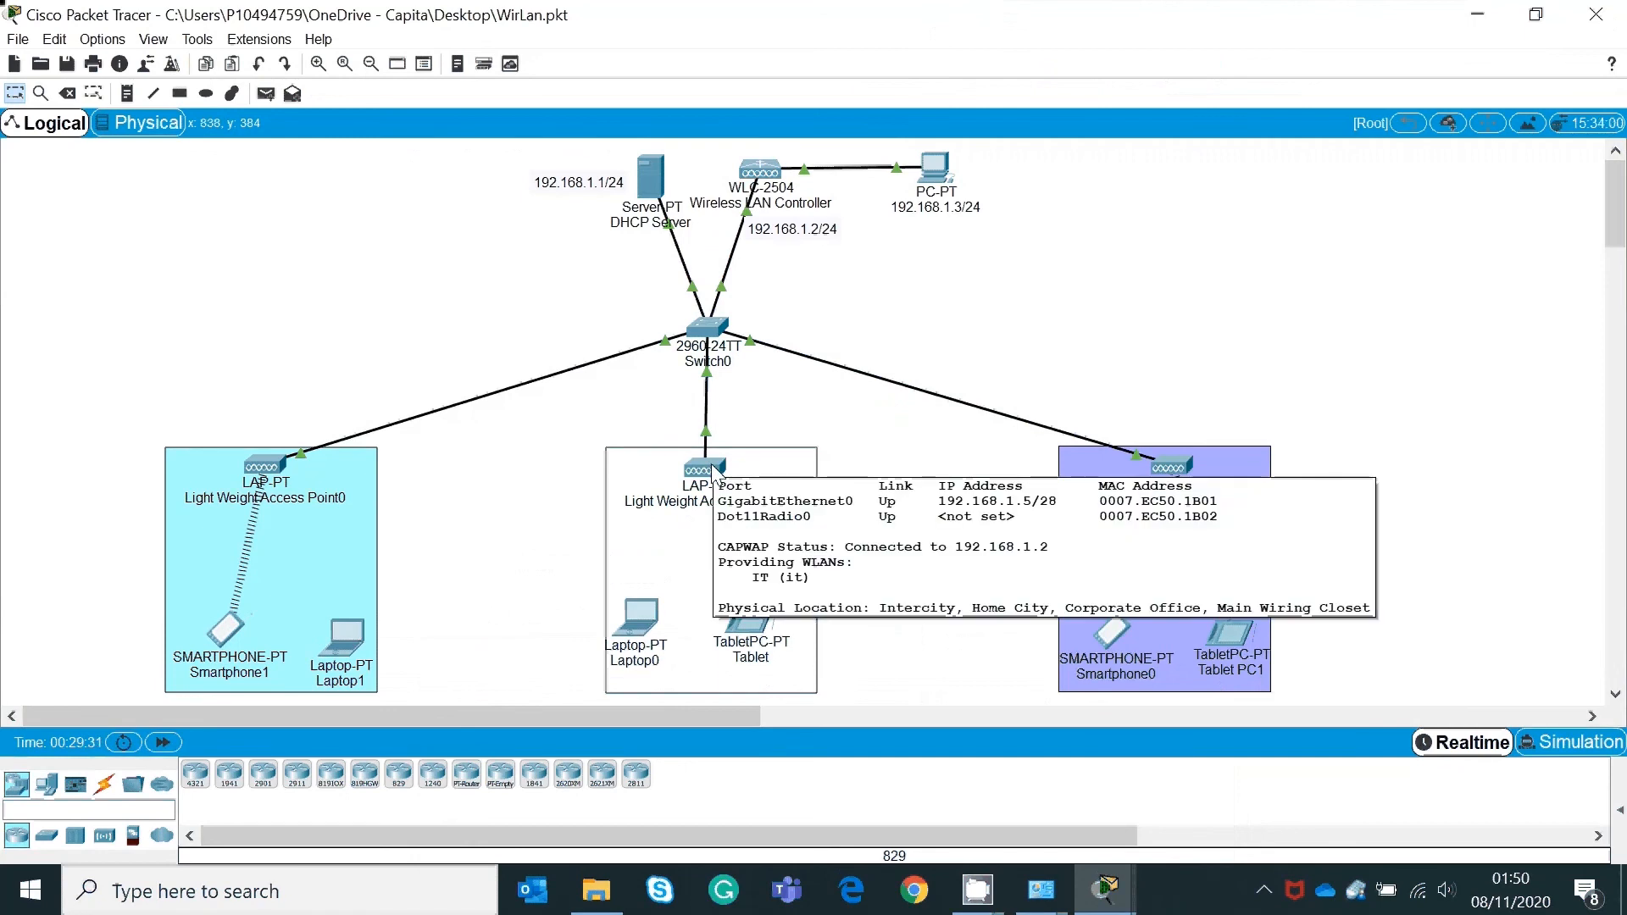